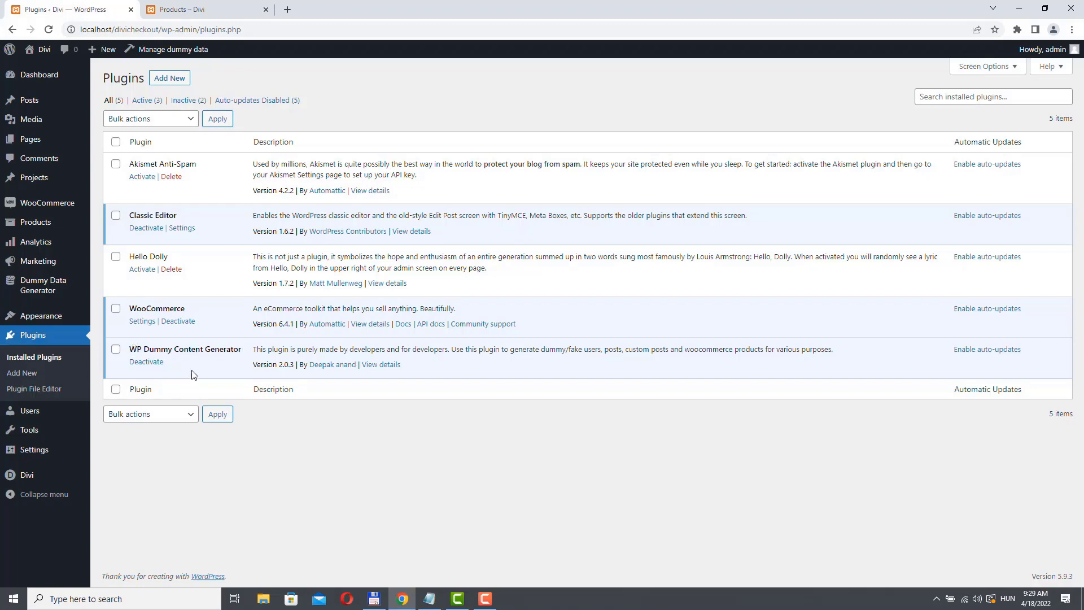
- Open the Divi Theme Builder from the WordPress admin
click(196, 9)
mouse_move(28, 477)
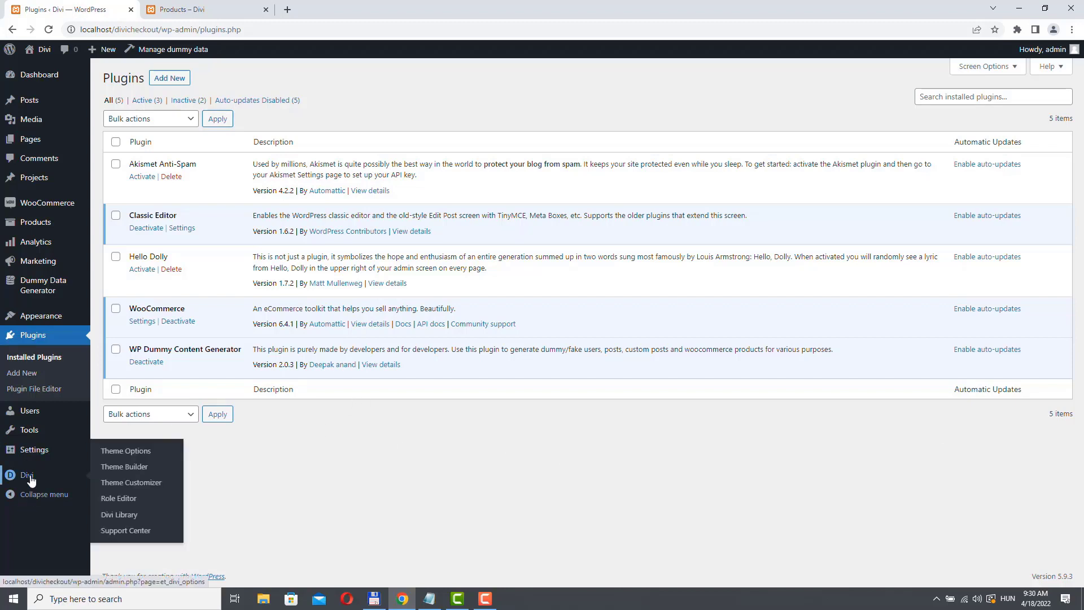
click(137, 468)
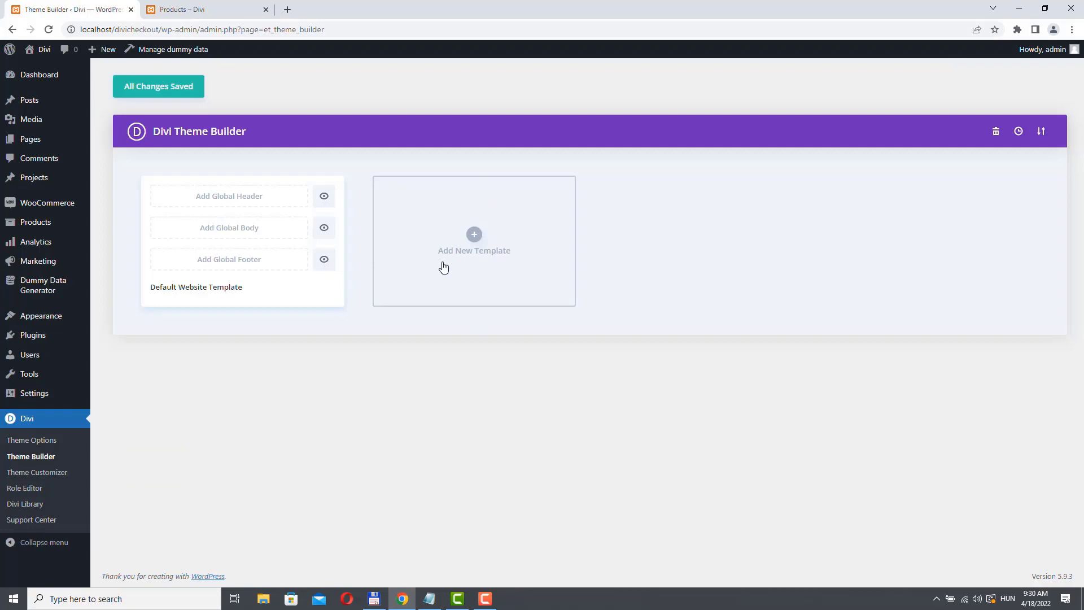
- Create a new theme template assigned to the WooCommerce Cart page
click(474, 234)
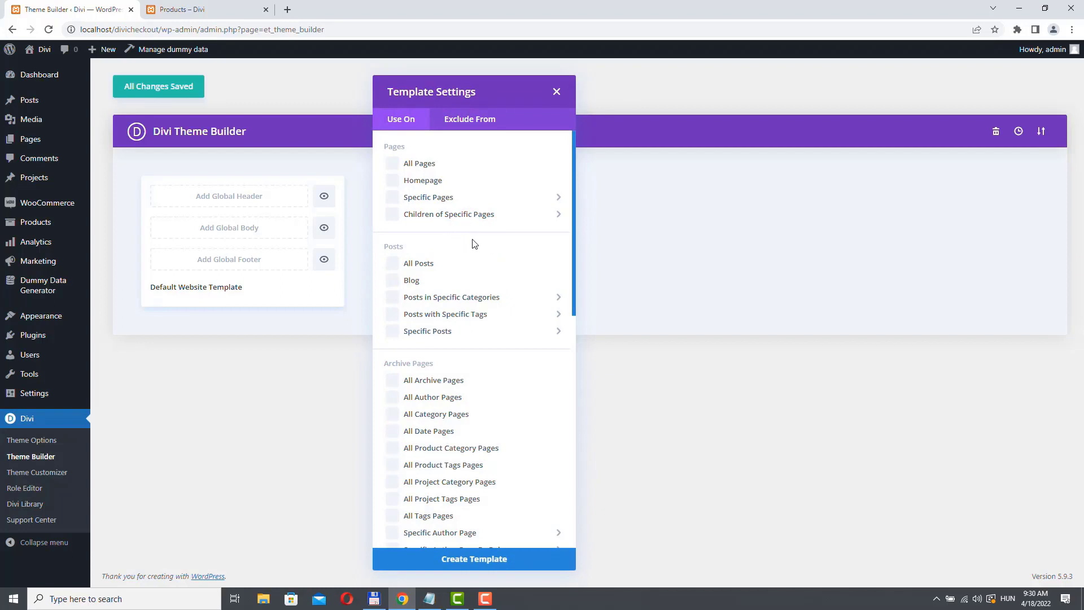
scroll(477, 257, down, 1)
scroll(477, 257, down, 7)
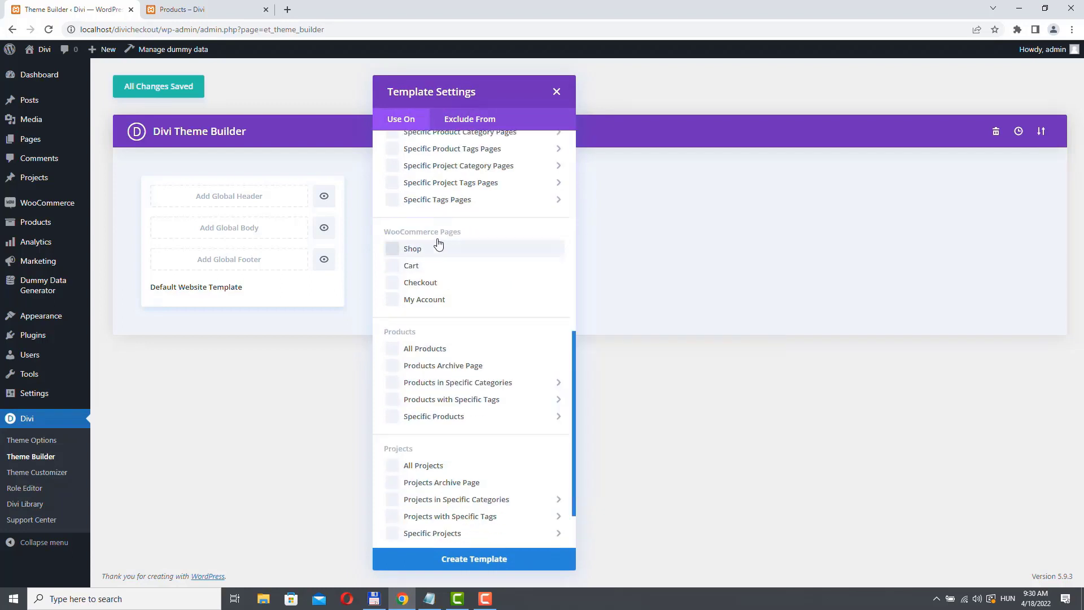
click(393, 266)
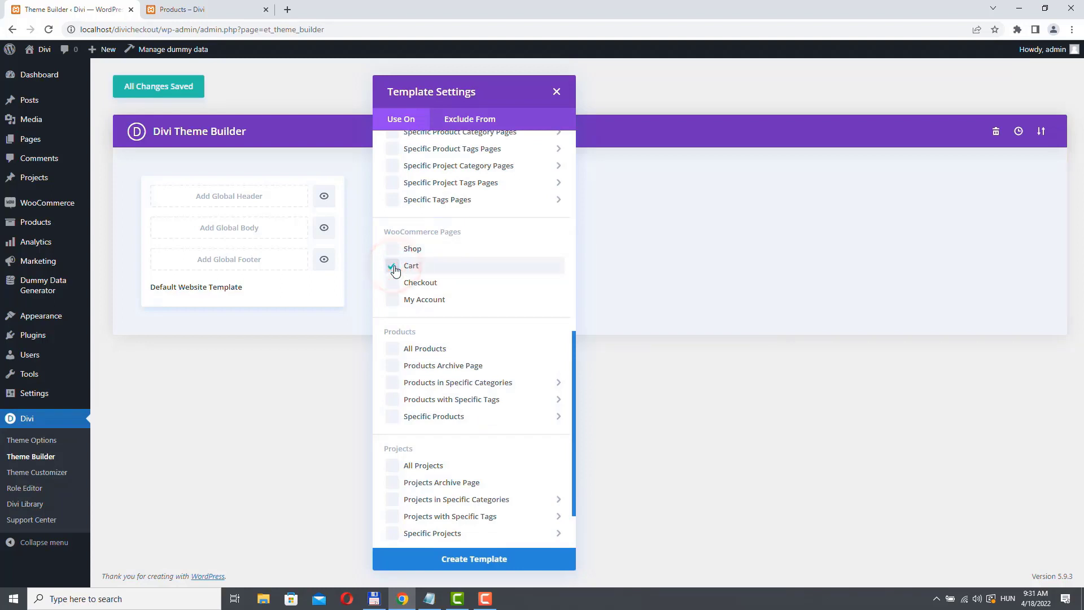
click(488, 559)
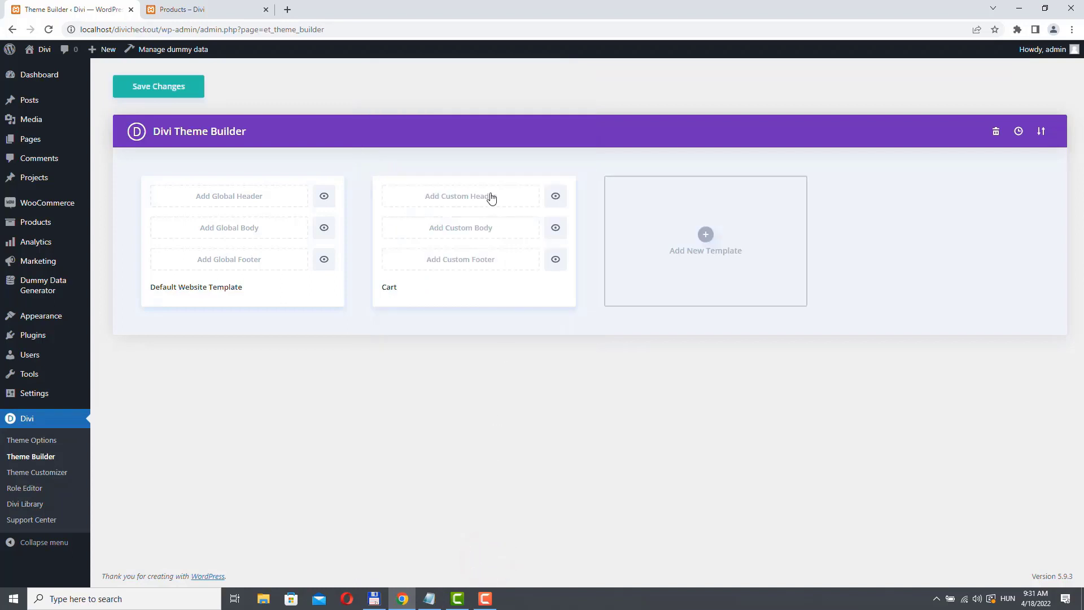
- Start building a custom body from scratch for the Cart template, staying in the layout editor without exiting
click(437, 296)
click(450, 229)
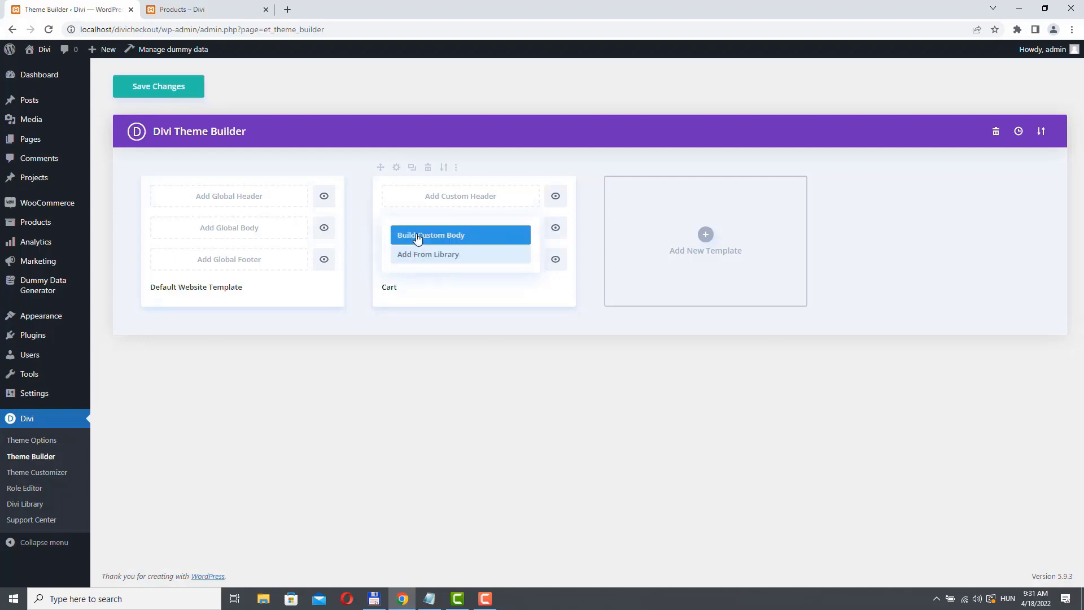
click(455, 236)
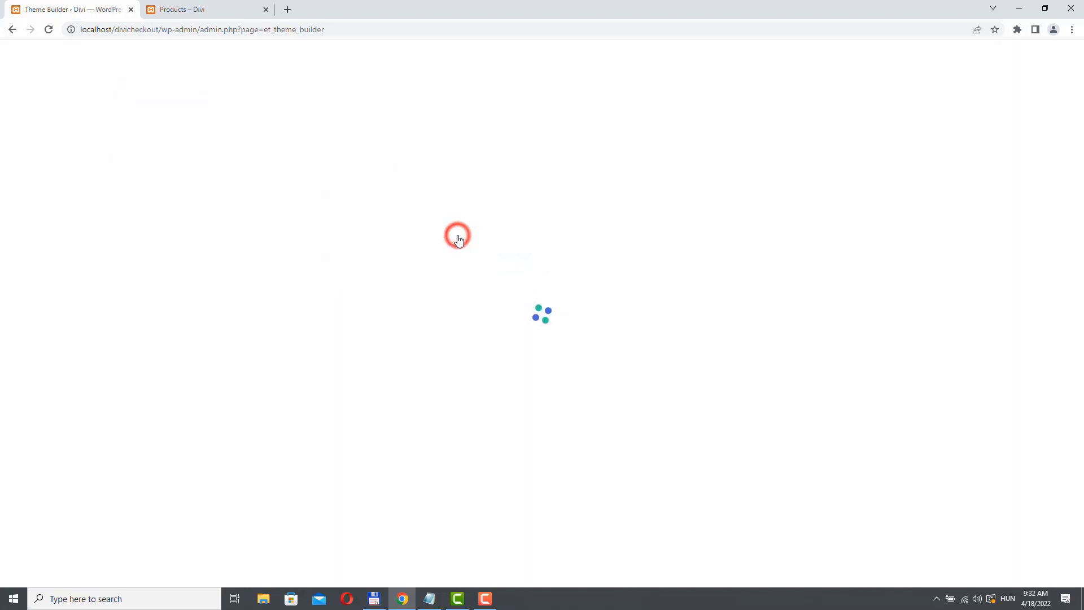
click(500, 471)
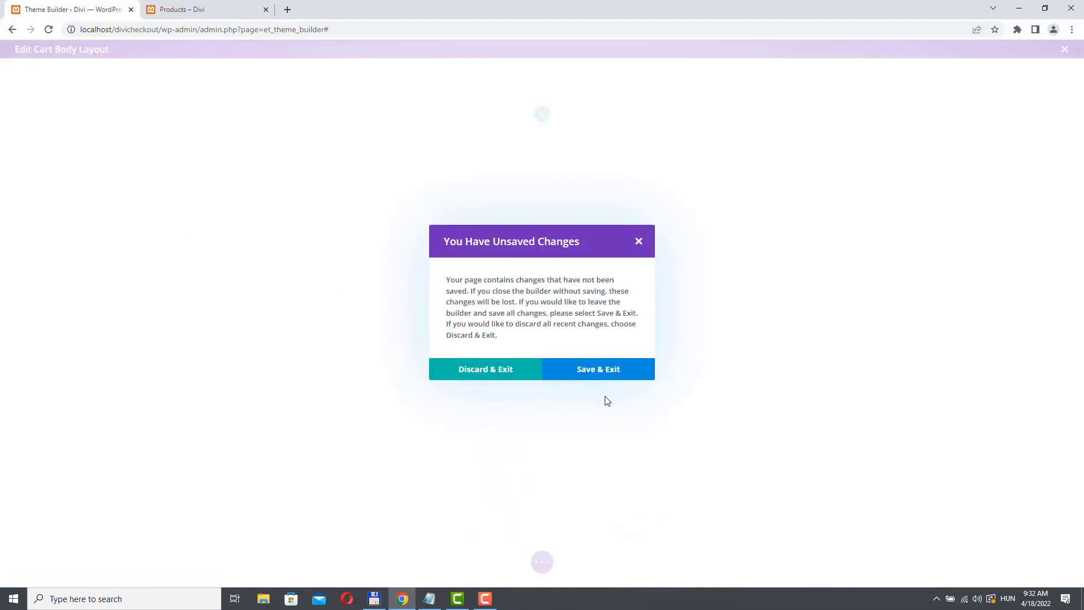
click(638, 241)
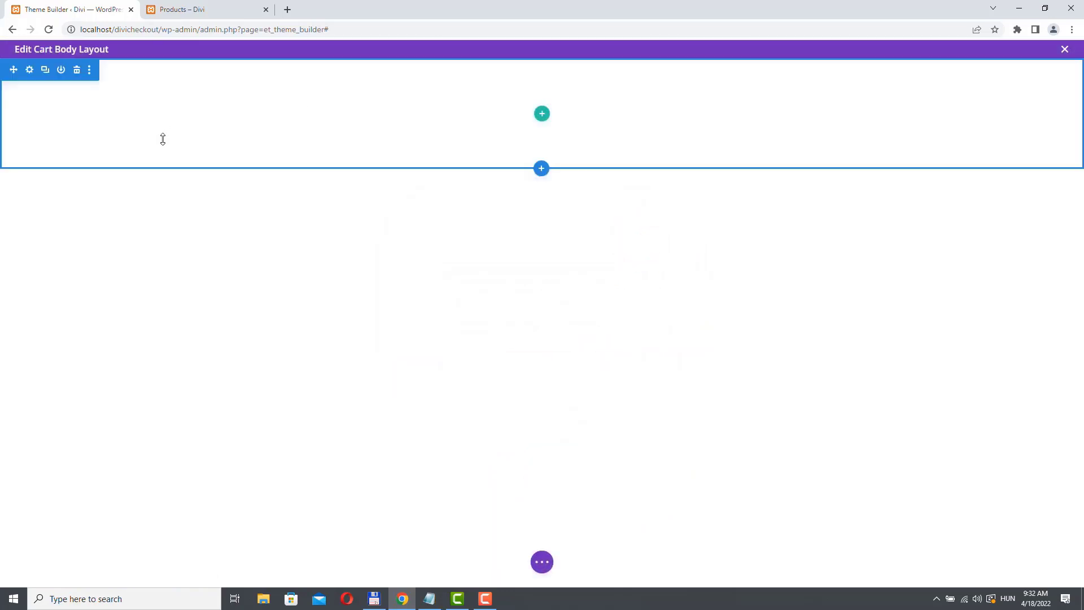
- Give the empty section of the cart body layout a light grey background colour and save its settings
click(30, 69)
click(73, 208)
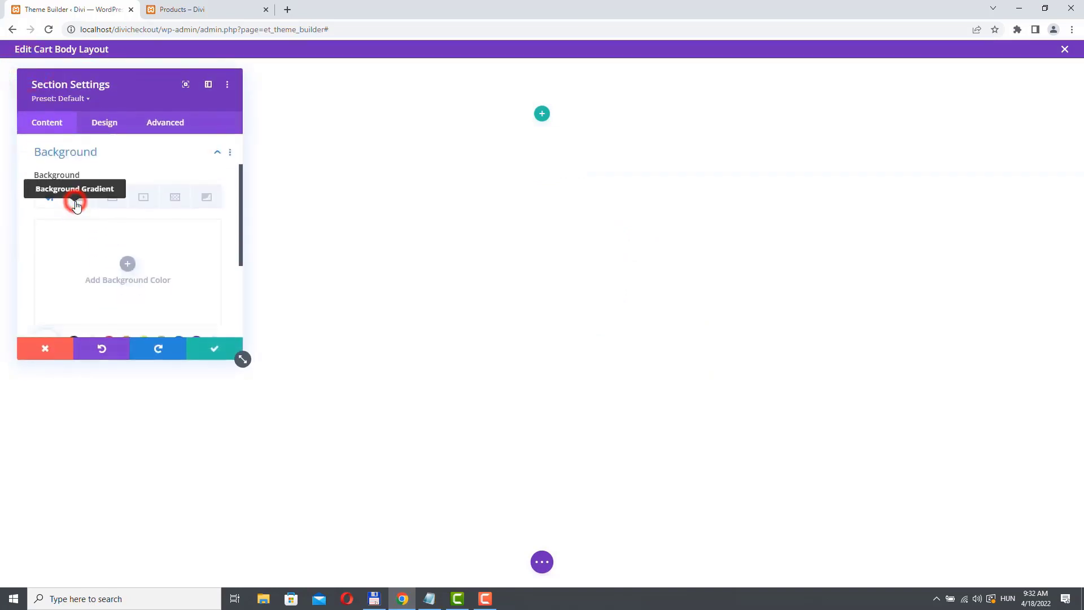
click(130, 266)
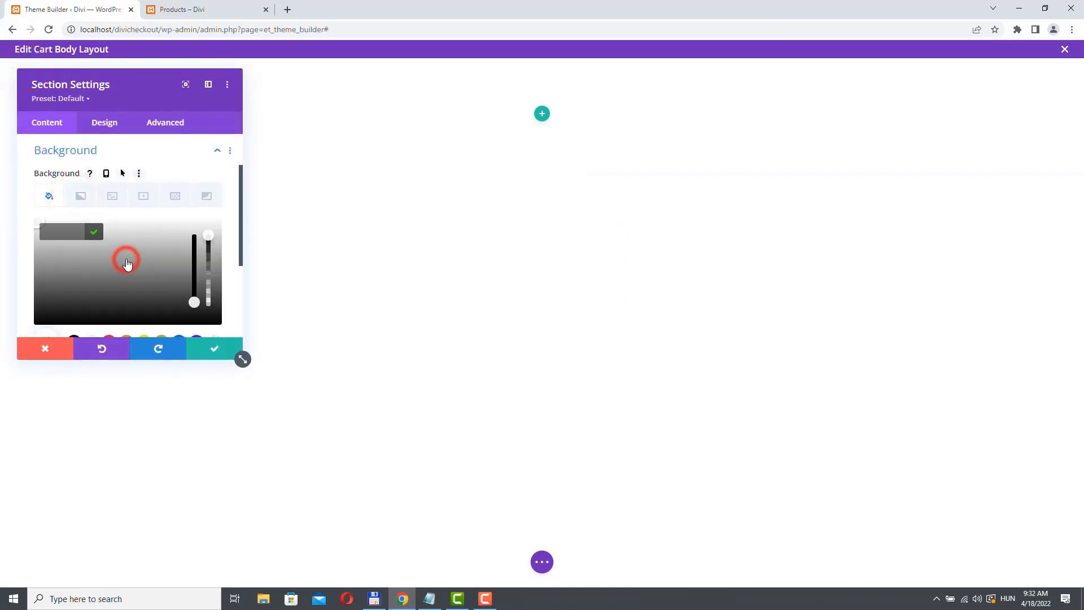
drag(241, 358, 448, 460)
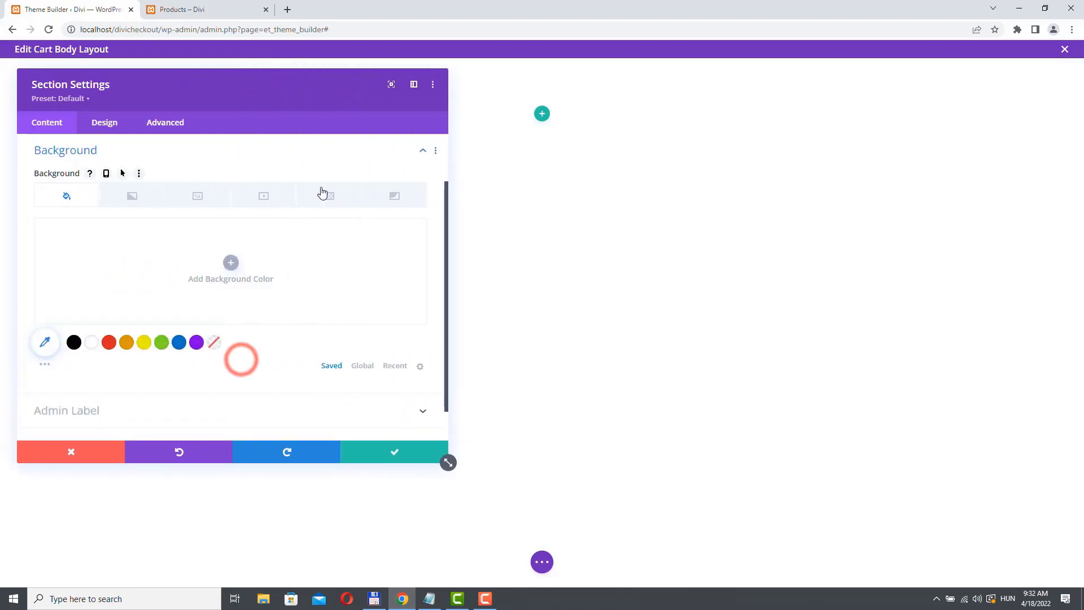
drag(252, 79, 715, 84)
click(508, 234)
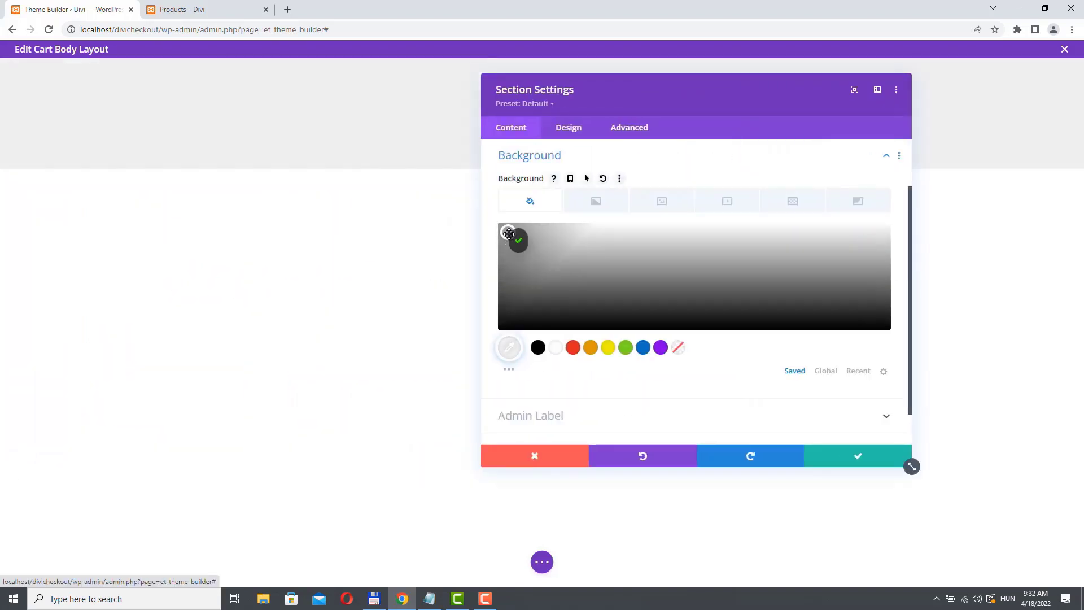
click(859, 455)
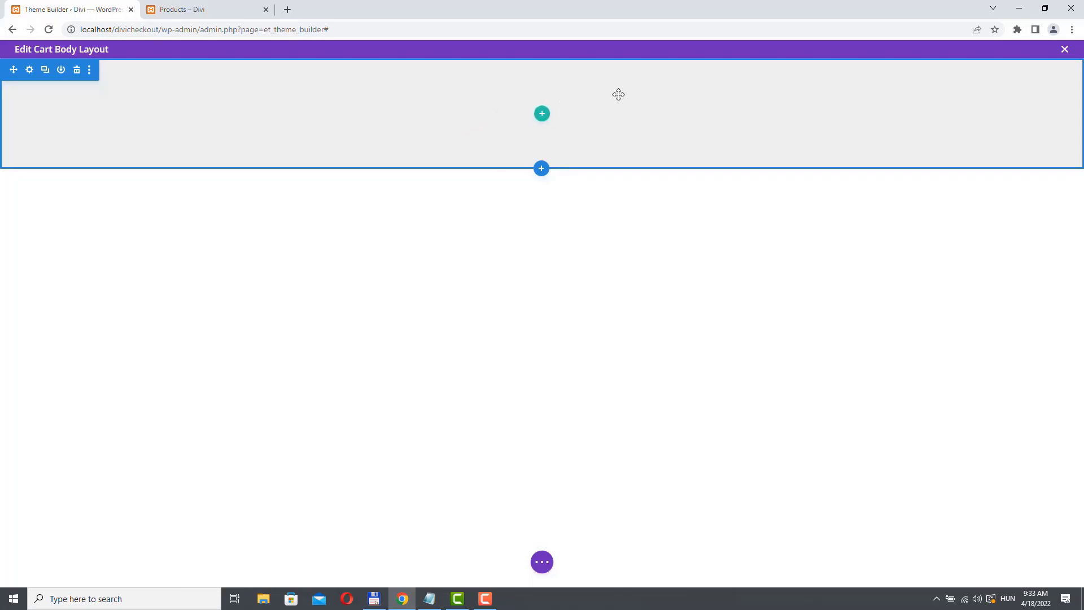
- Insert a one-column row in the grey section and add a Text module to it
click(542, 113)
click(474, 204)
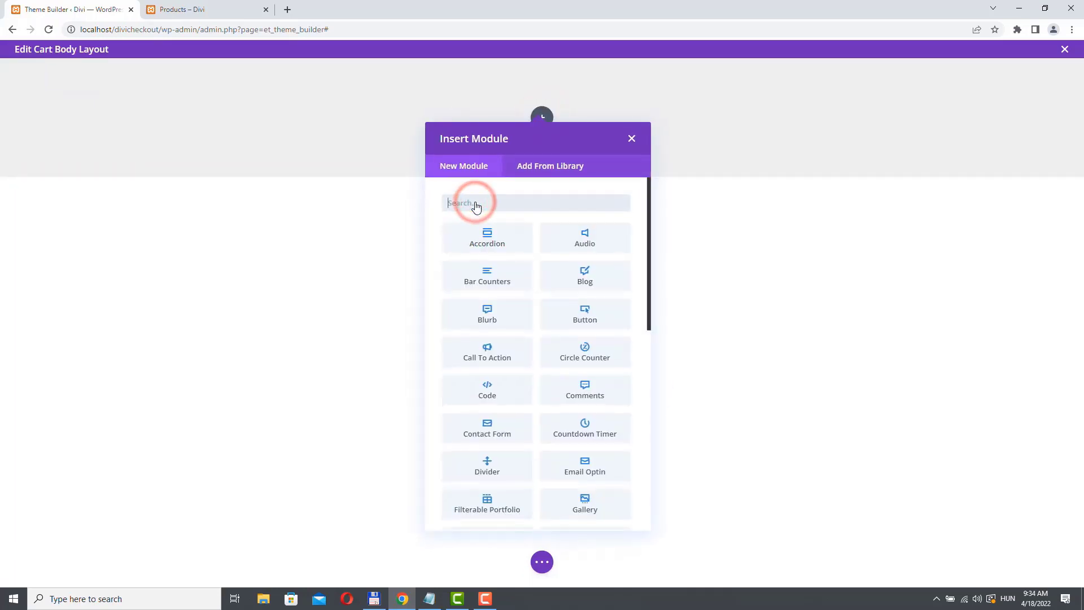
click(468, 202)
text(text)
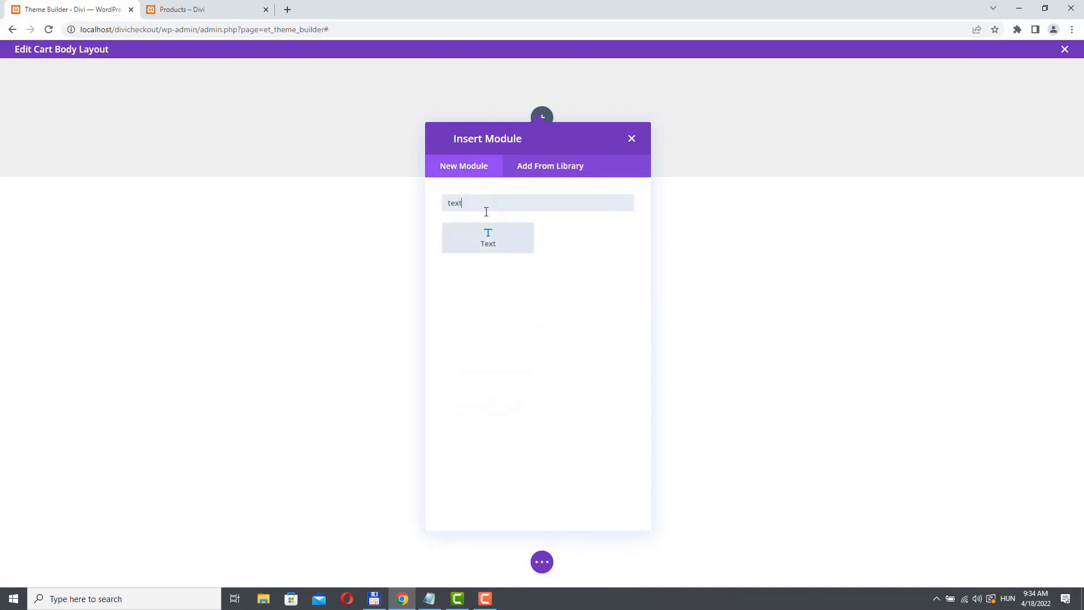
click(500, 242)
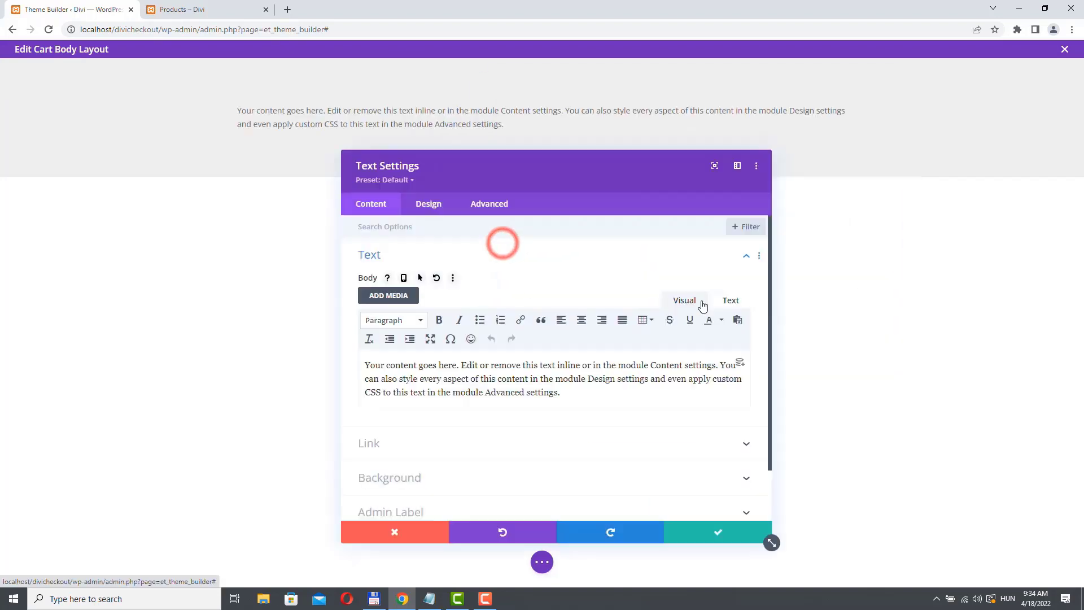
- Replace the module's placeholder content with an HTML span of class "ct_scart", color #ff6600, reading "1. shopping Cart"
click(728, 303)
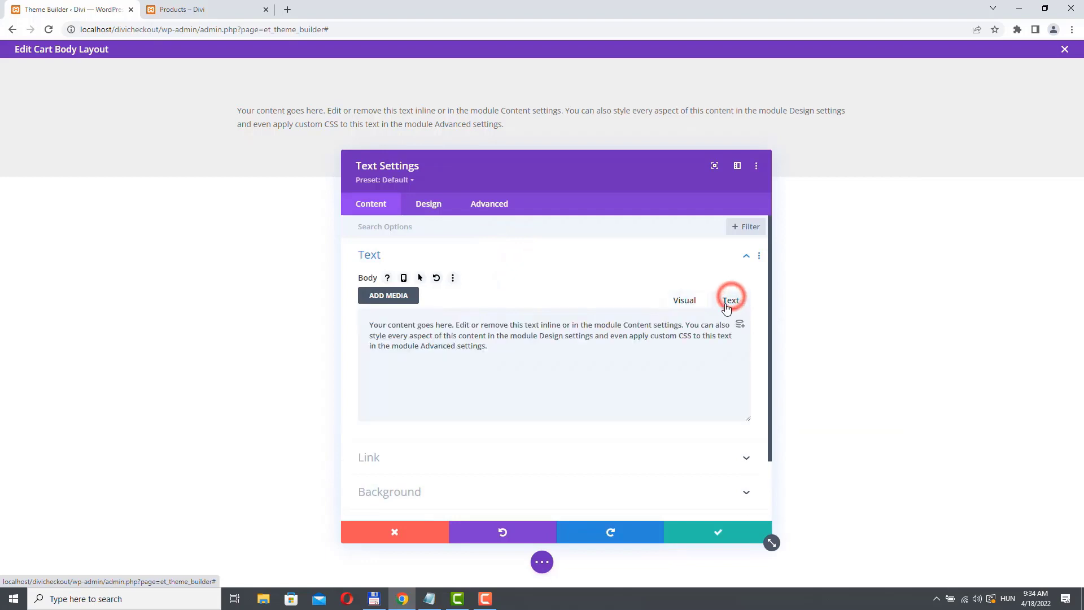
key(ctrl+a)
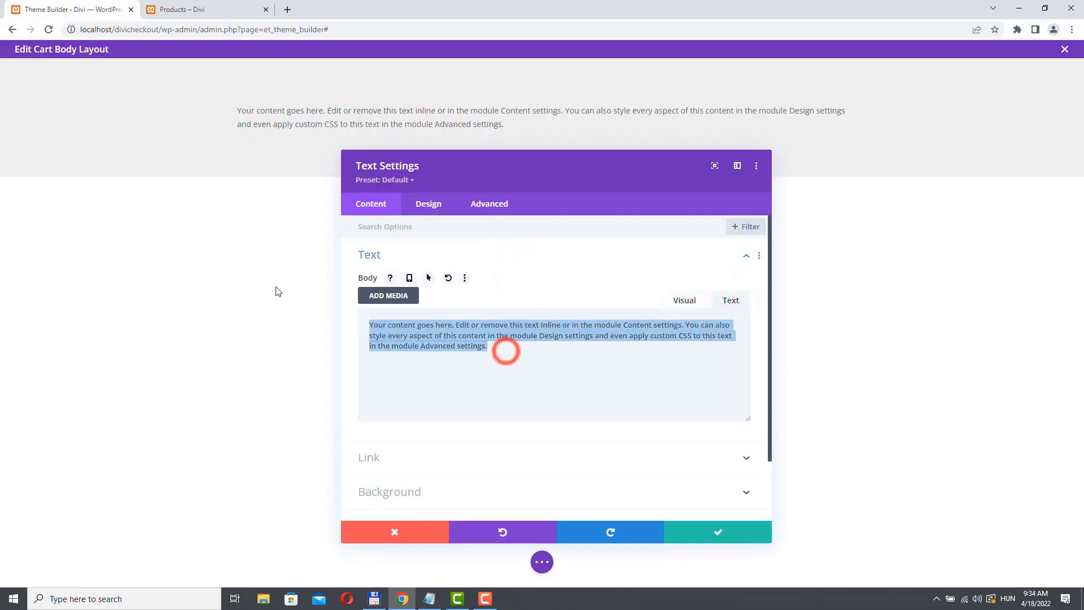
key(BackSpace)
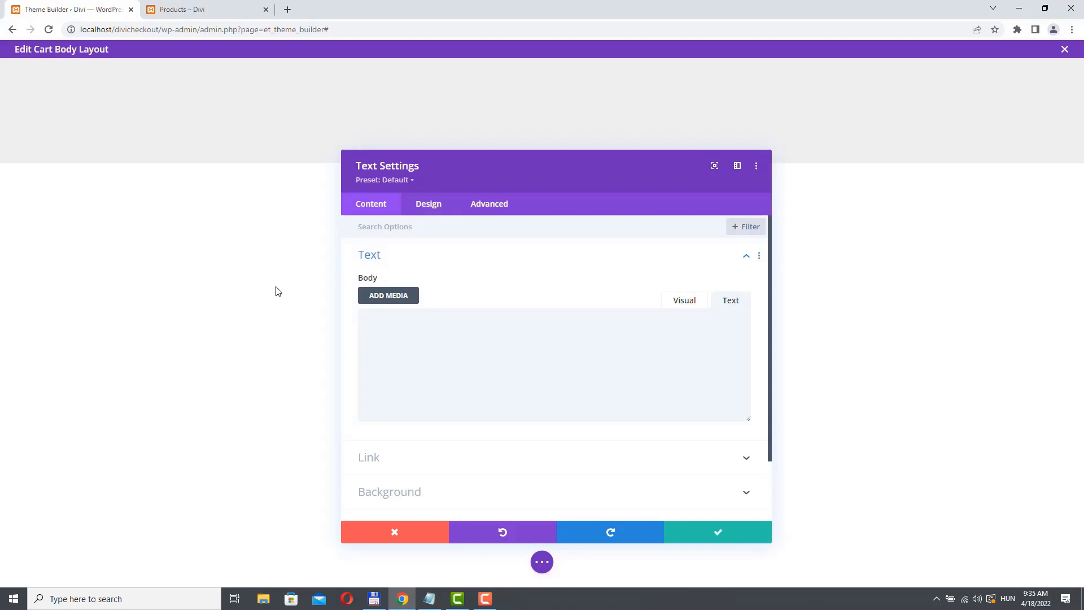
text(<span class=")
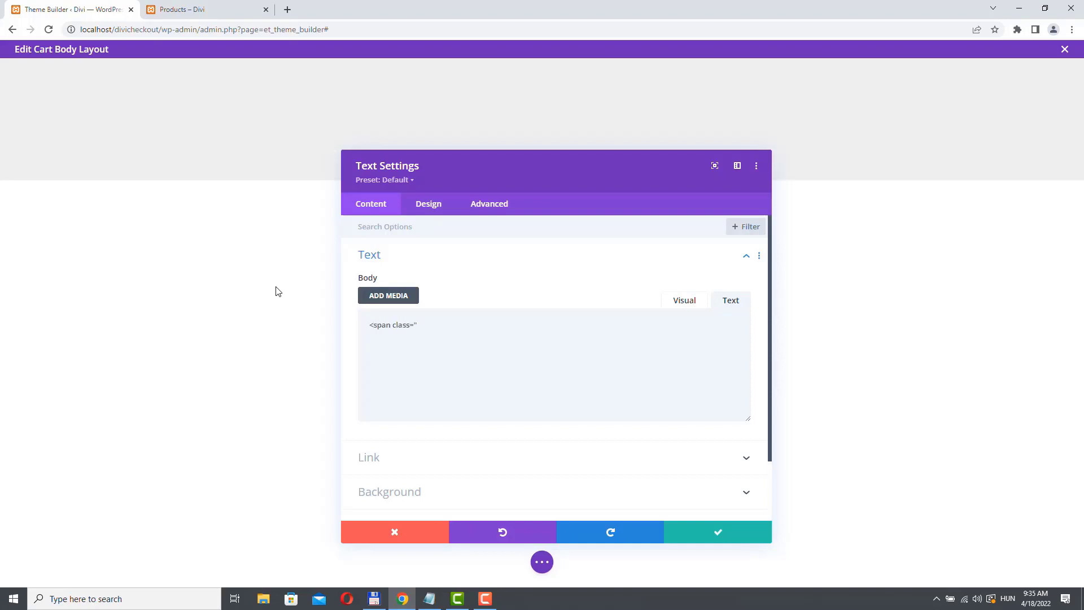
text(ct_scart">)
text(ff6600;">1. shopping )
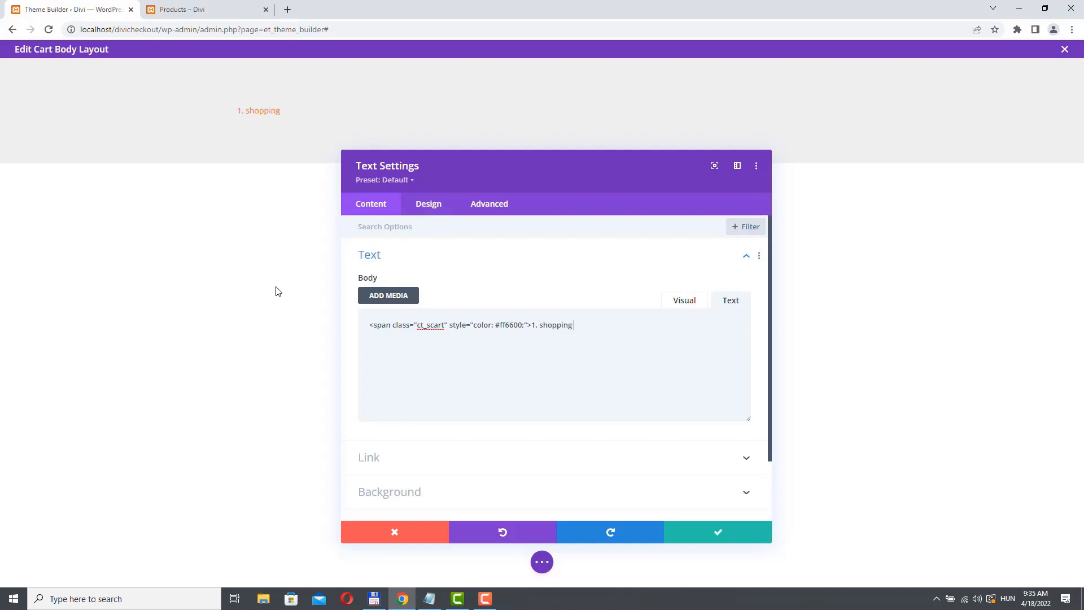
text(Cart</span>)
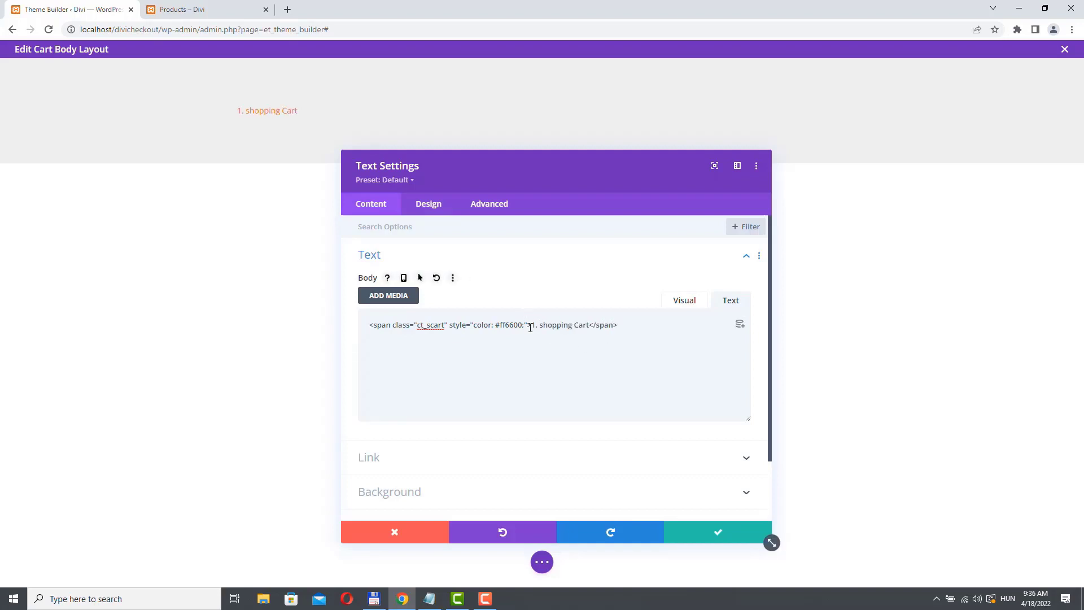
click(531, 326)
drag(588, 327, 527, 325)
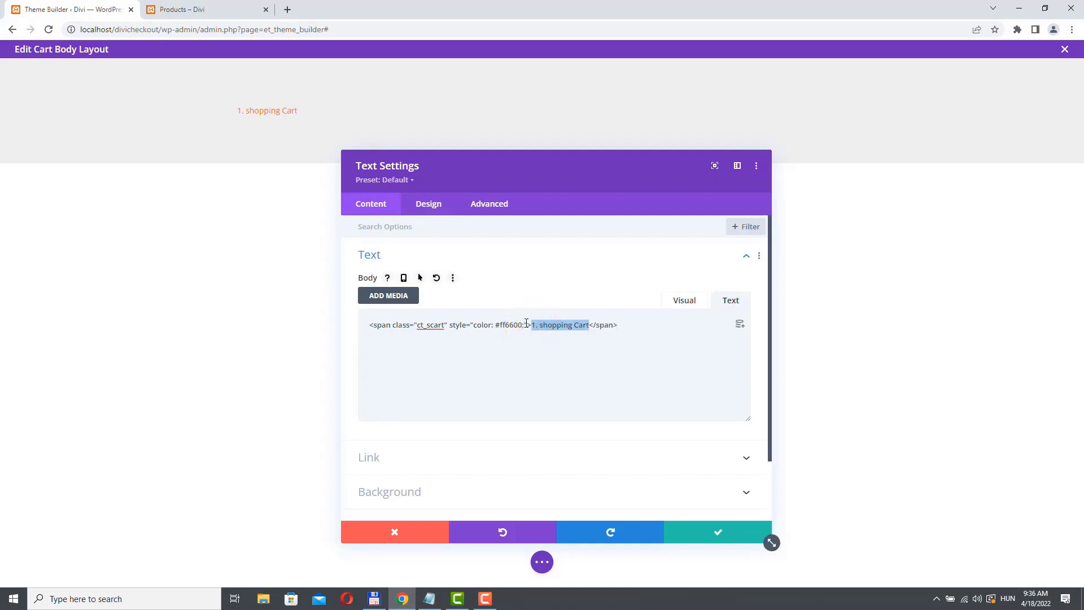
drag(497, 326, 522, 326)
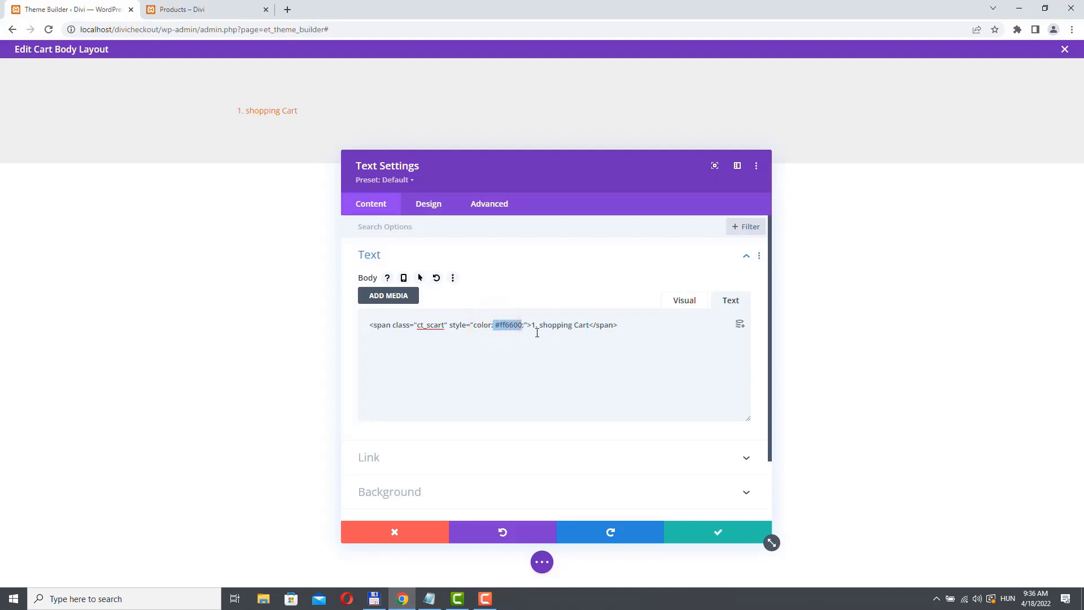
drag(418, 325, 445, 326)
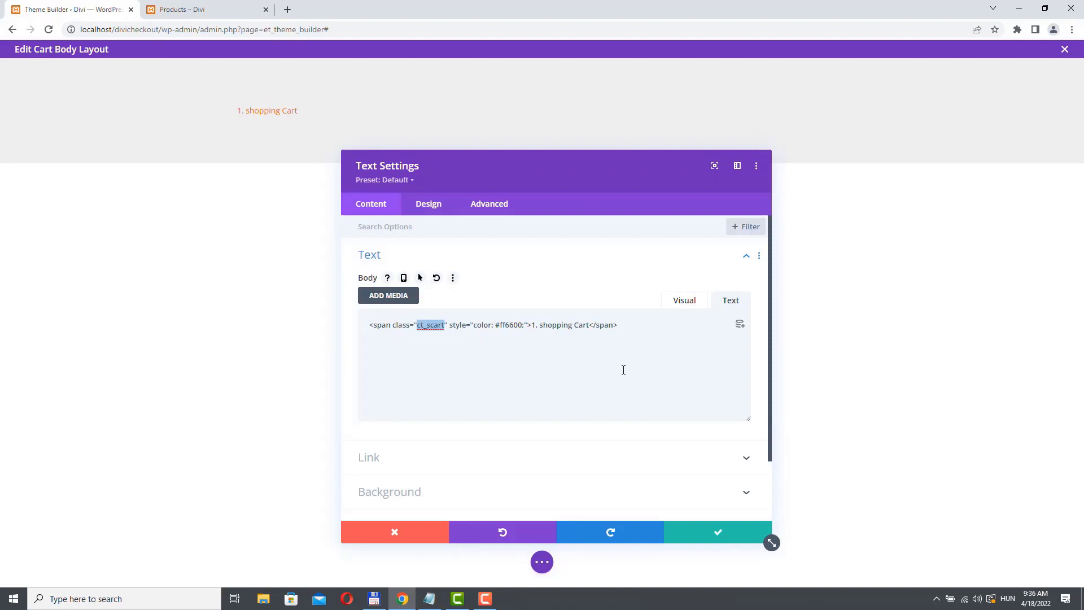
- Append a copy of the span with class "ct_checkout" and text "2. Checkout", and capitalise the first label to "Shopping Cart"
drag(369, 324, 629, 321)
key(ctrl+c)
click(631, 320)
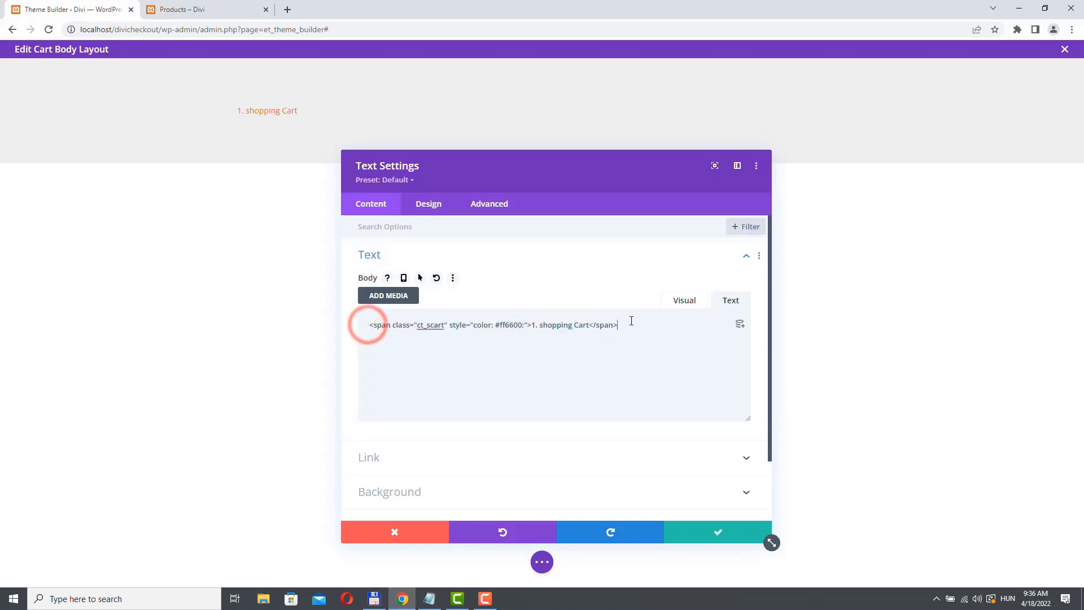
key(ctrl+v)
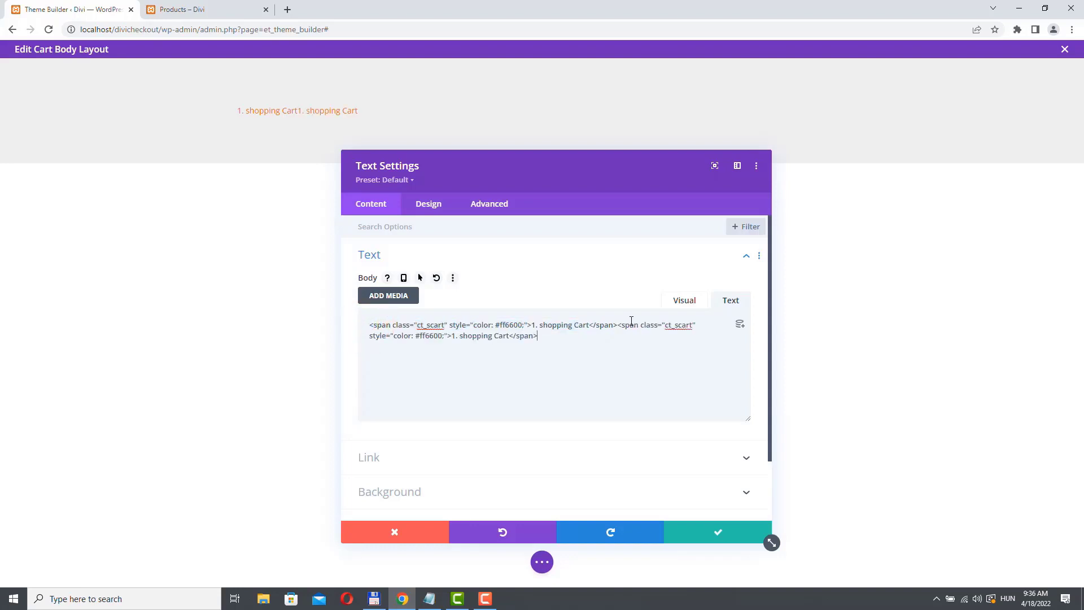
drag(674, 324, 691, 324)
text(checkou)
double_click(453, 336)
text(2)
drag(460, 337, 509, 337)
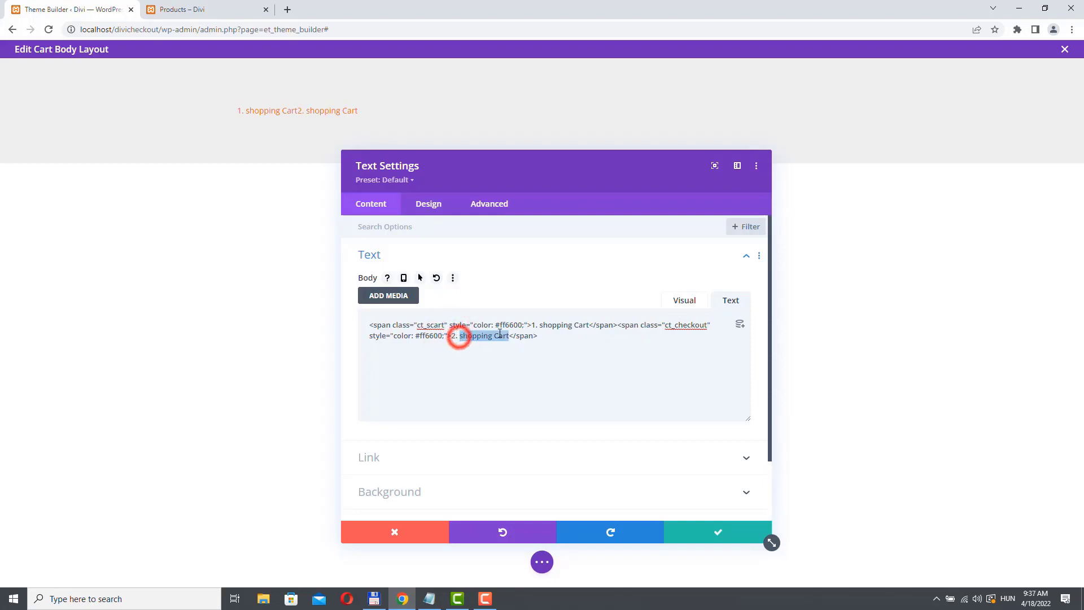
text(Checkout)
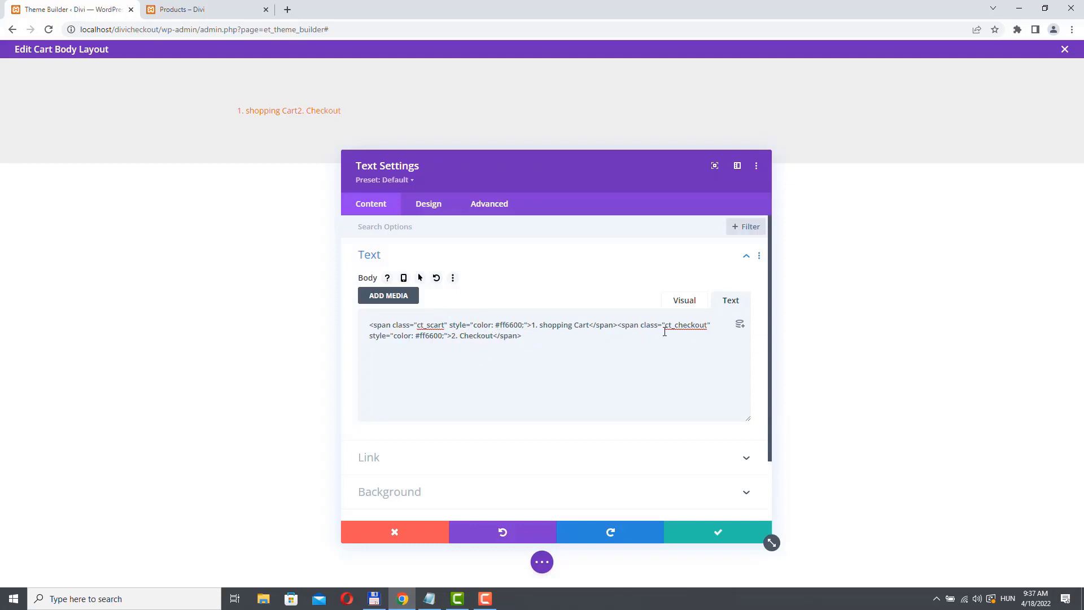
drag(539, 325, 543, 325)
text(S)
- Append a third copy of the span with class "ct_complete" and text "3. Order Complete"
click(573, 350)
key(ctrl+v)
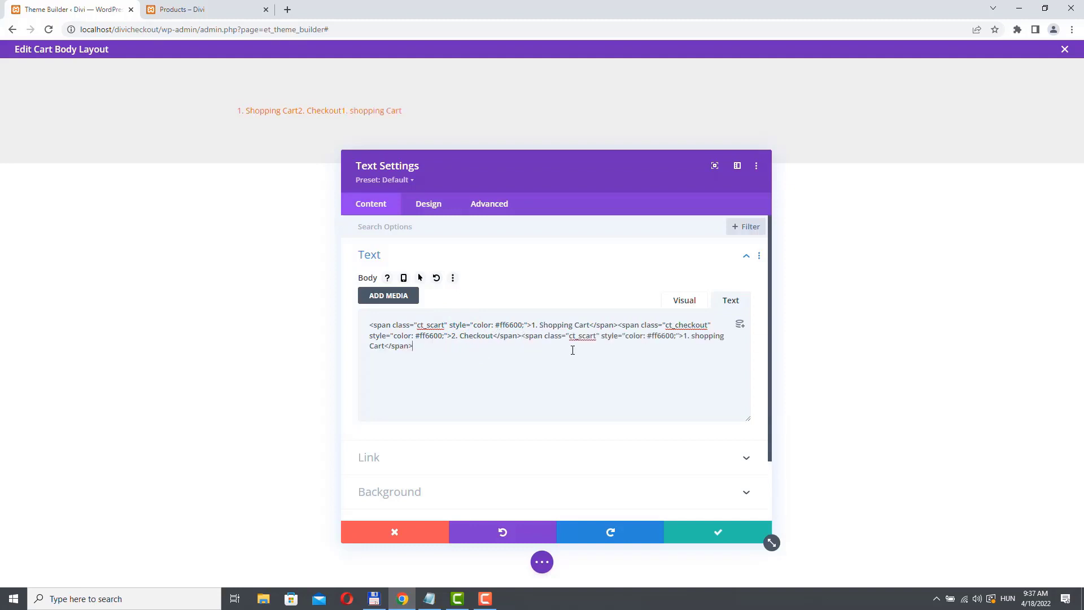
drag(578, 336, 596, 336)
text(complete)
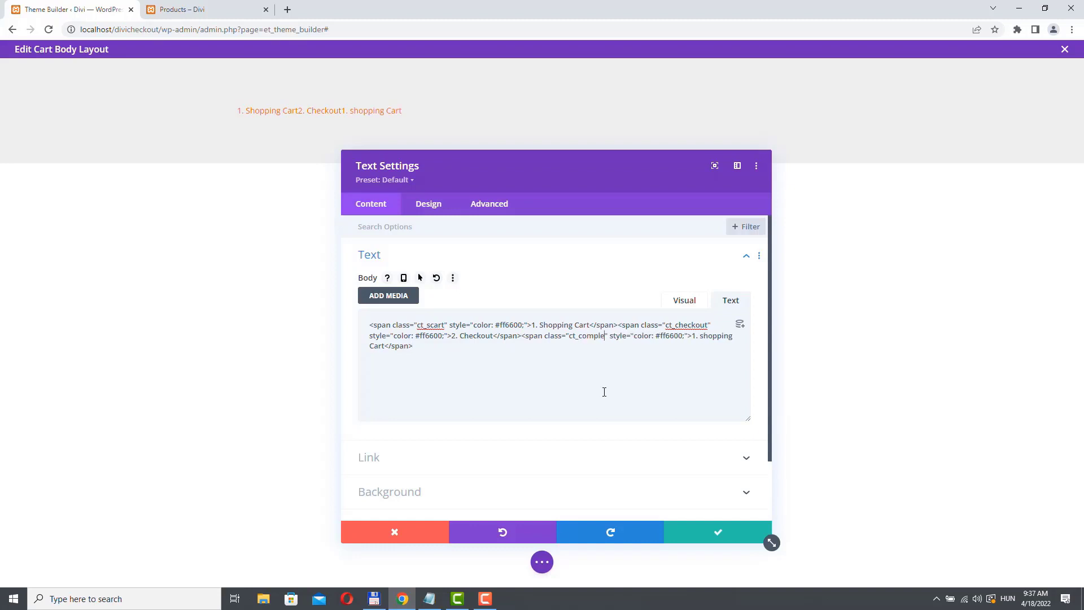
drag(707, 336, 383, 345)
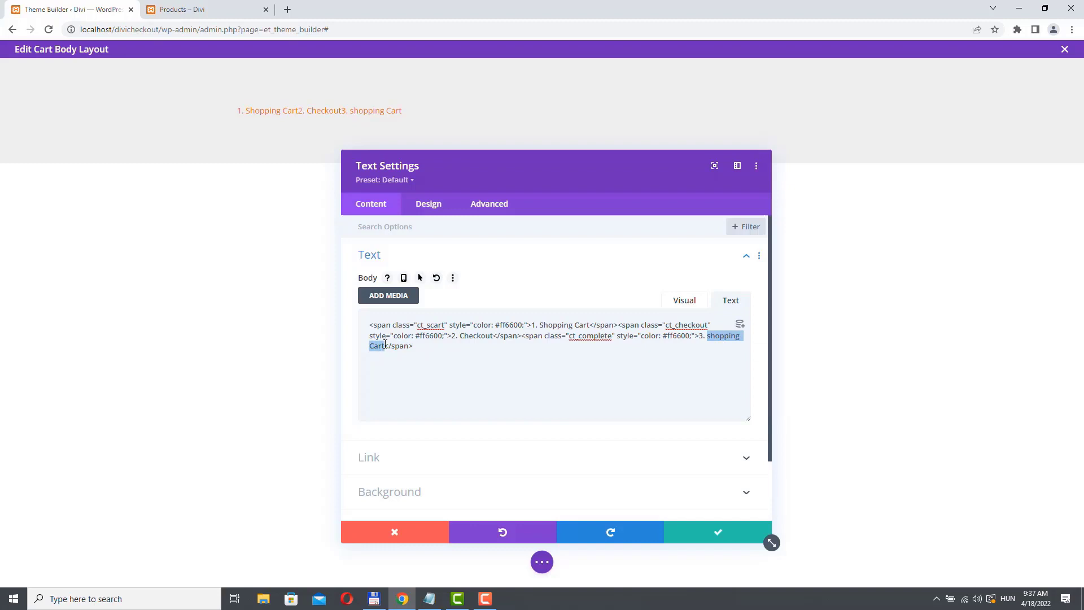
text(Order C)
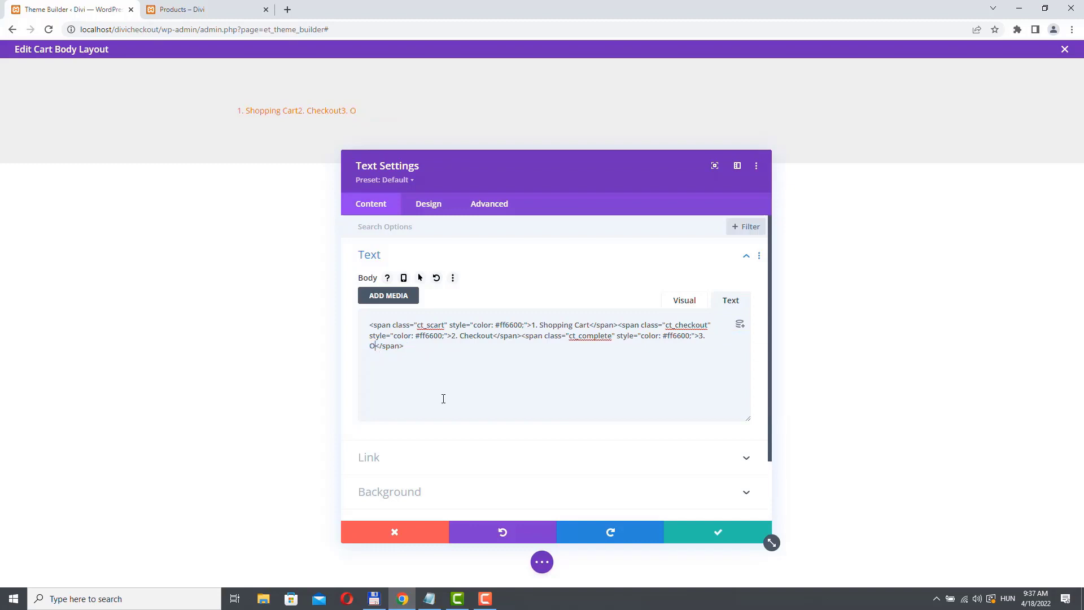
text(omplete)
- Remove the inline color style from the "2. Checkout" and "3. Order Complete" spans
drag(370, 337, 449, 335)
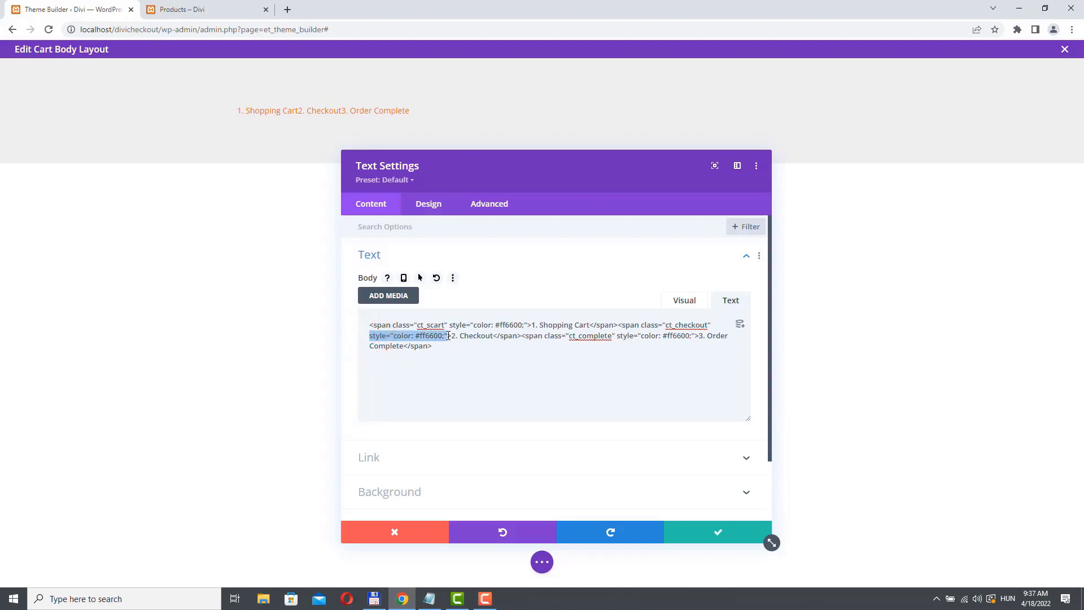
key(BackSpace)
key(BackSpace)
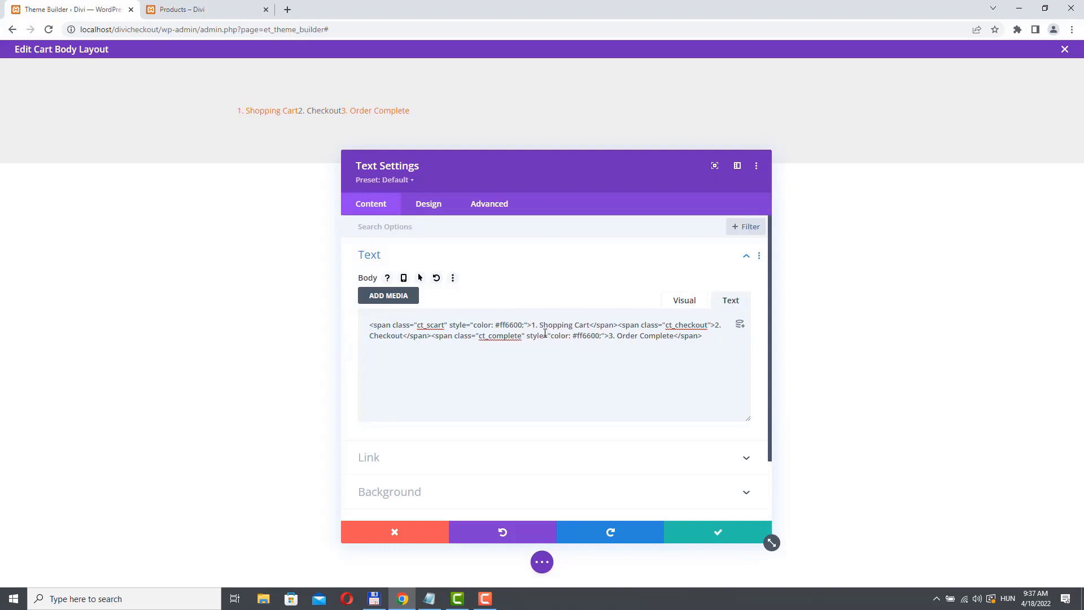
drag(528, 335, 604, 336)
key(BackSpace)
key(BackSpace)
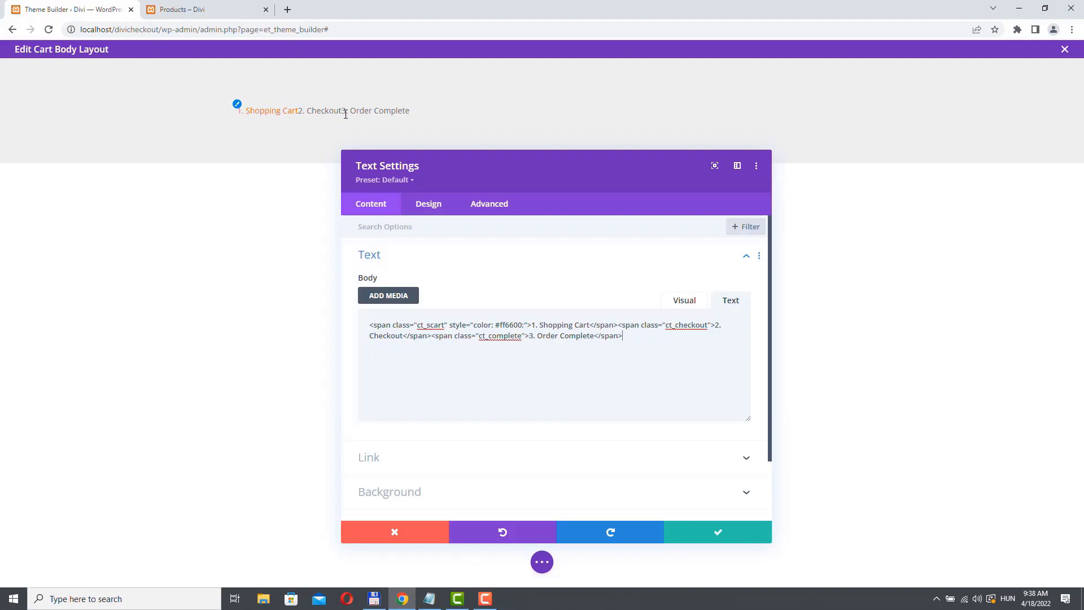
- Set the module's text to bold, 16px and centre-aligned, and save the module settings
click(428, 206)
click(388, 255)
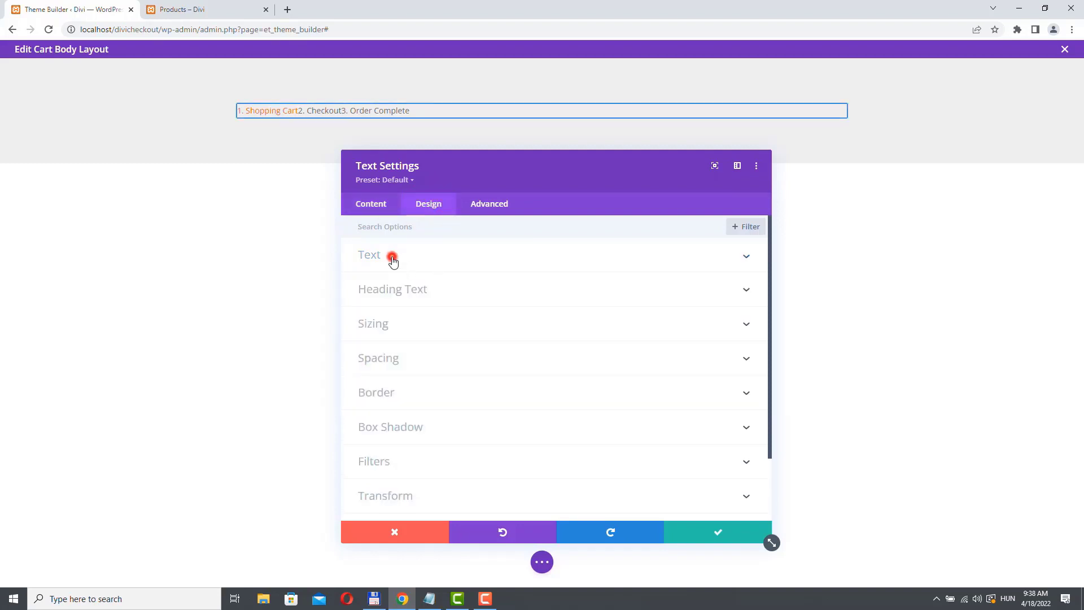
scroll(426, 358, down, 2)
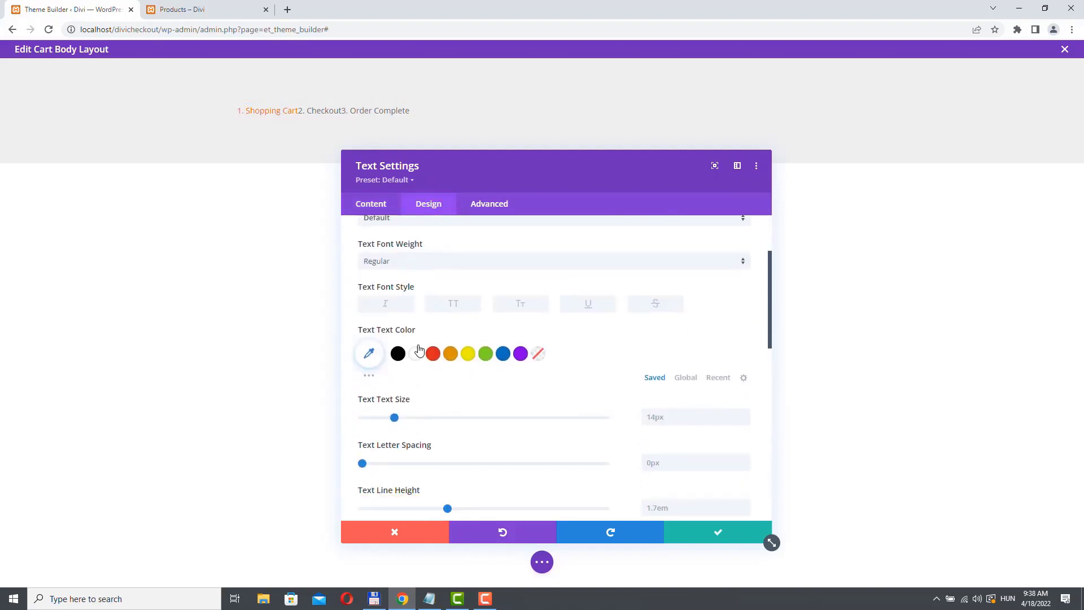
click(387, 261)
click(382, 334)
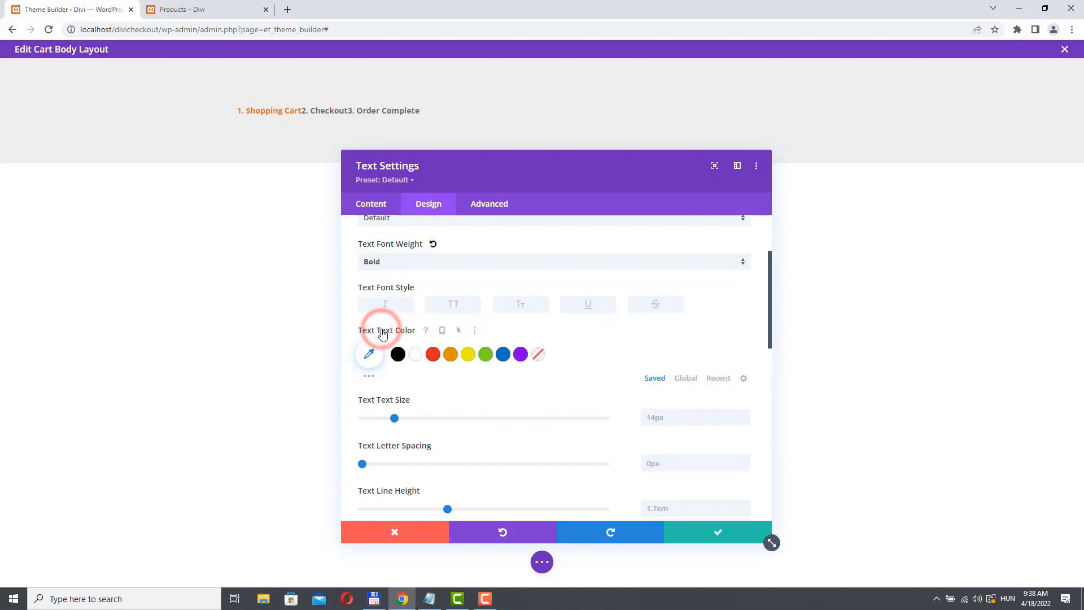
scroll(537, 310, down, 2)
double_click(745, 300)
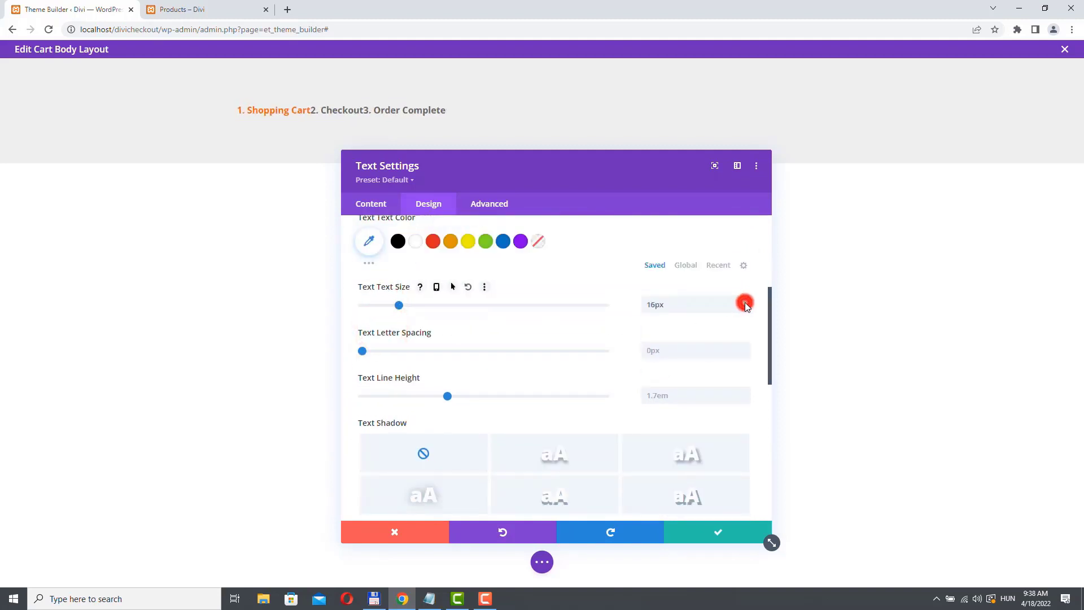
scroll(538, 330, down, 5)
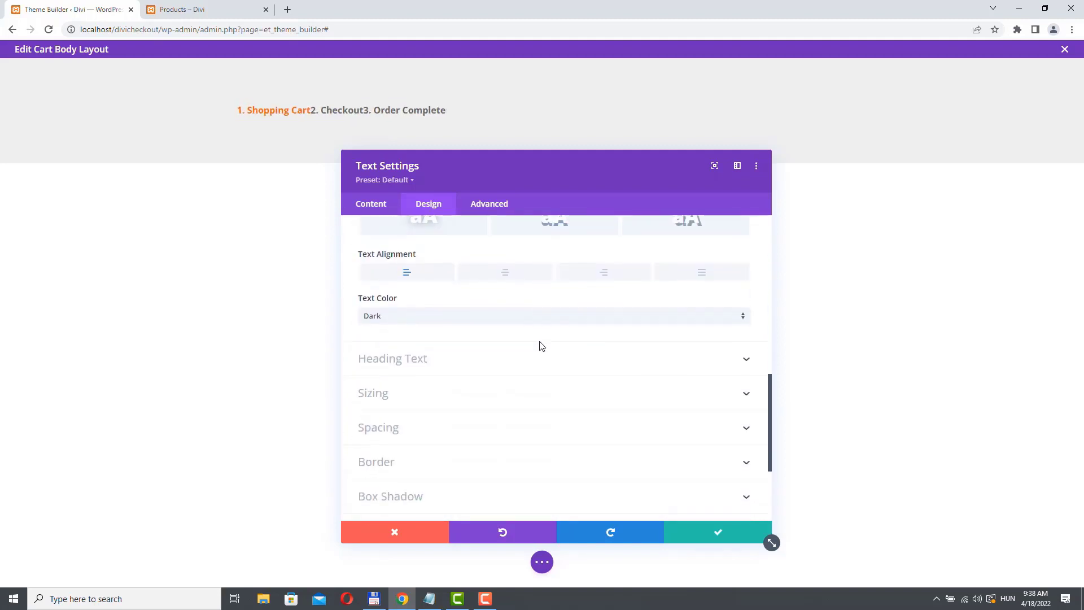
click(507, 268)
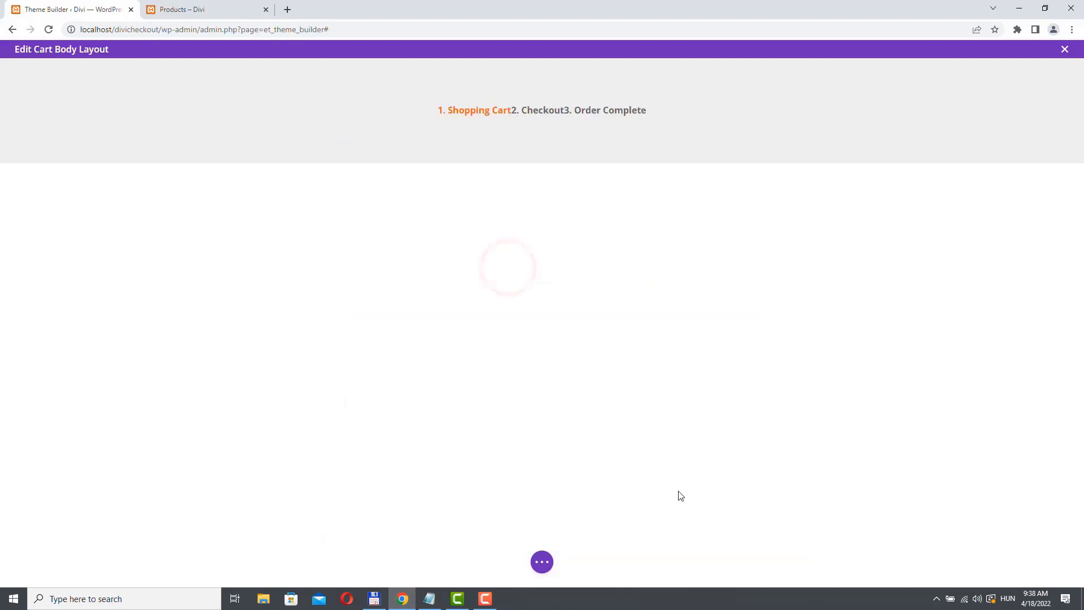
- Save the cart body layout and close its editor to return to the Theme Builder
click(545, 560)
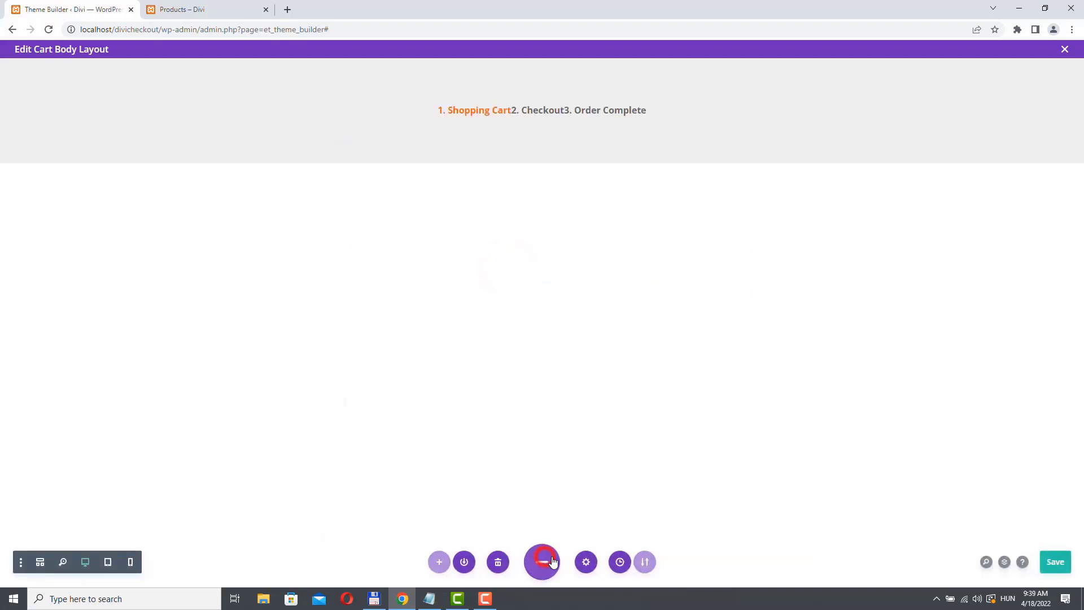
click(1050, 564)
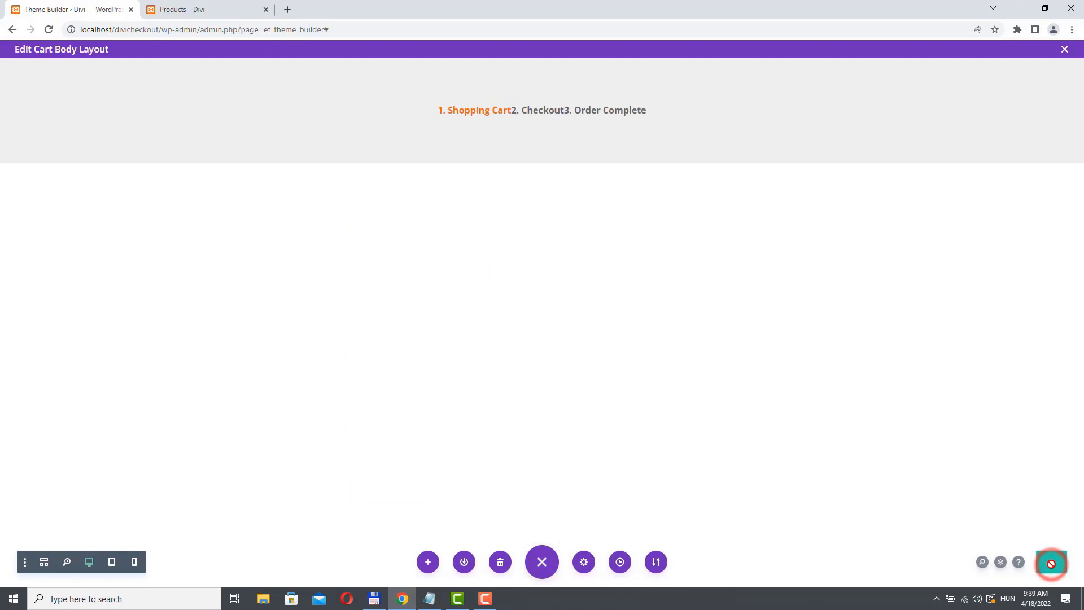
click(1064, 50)
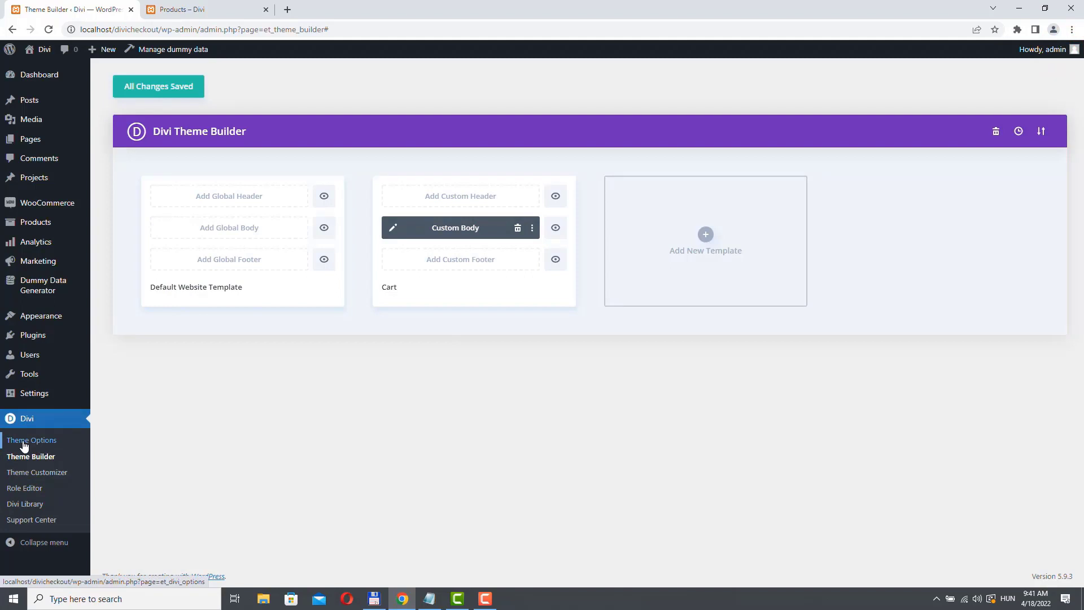
- Add the Assumenda product to the cart from the shop and view the step labels on the live cart page
click(190, 14)
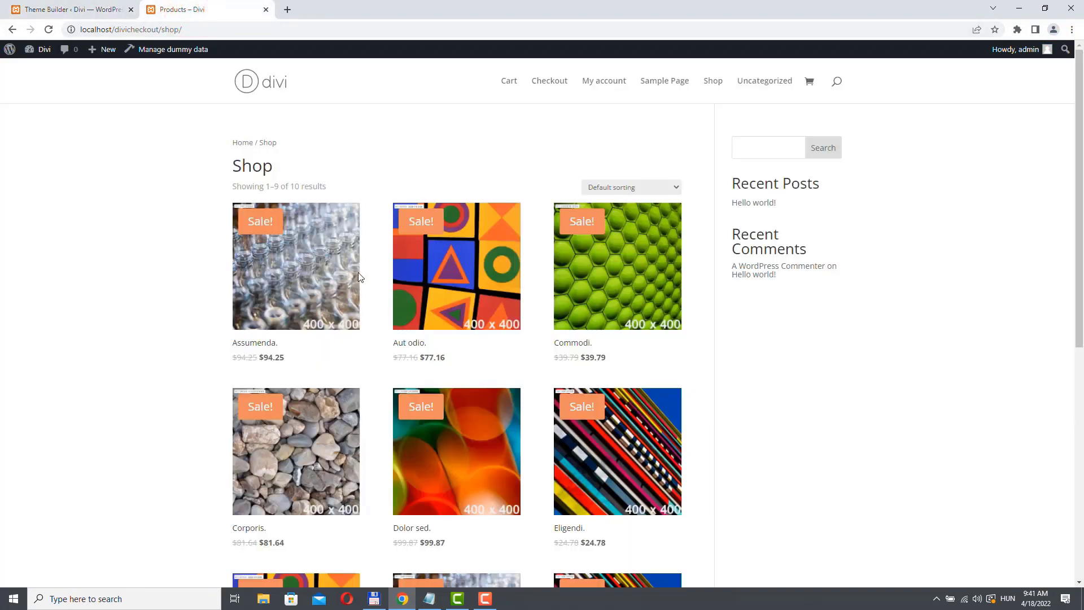
click(292, 274)
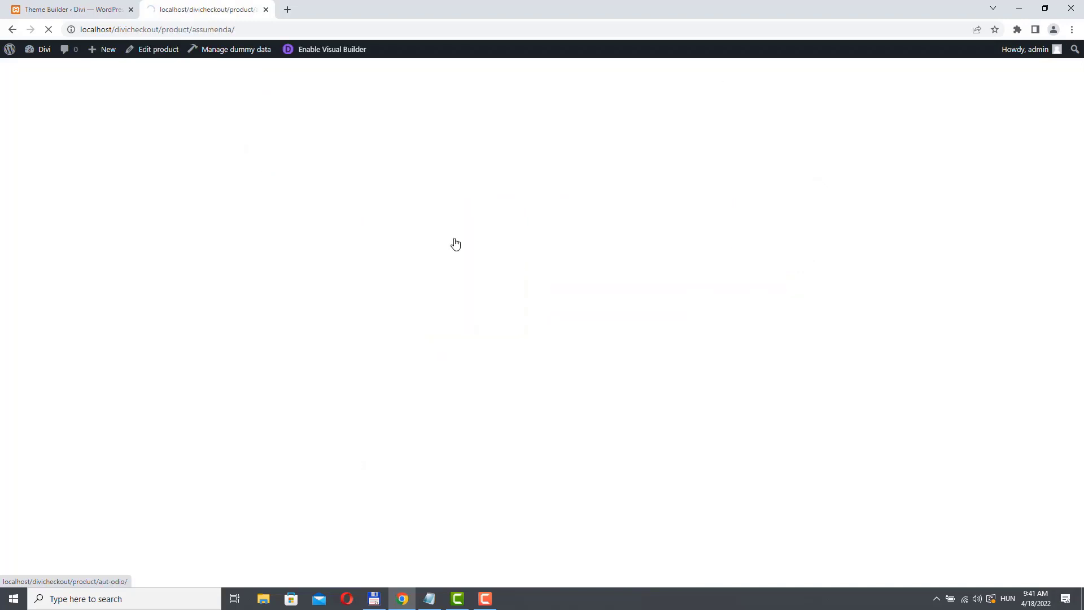
click(562, 229)
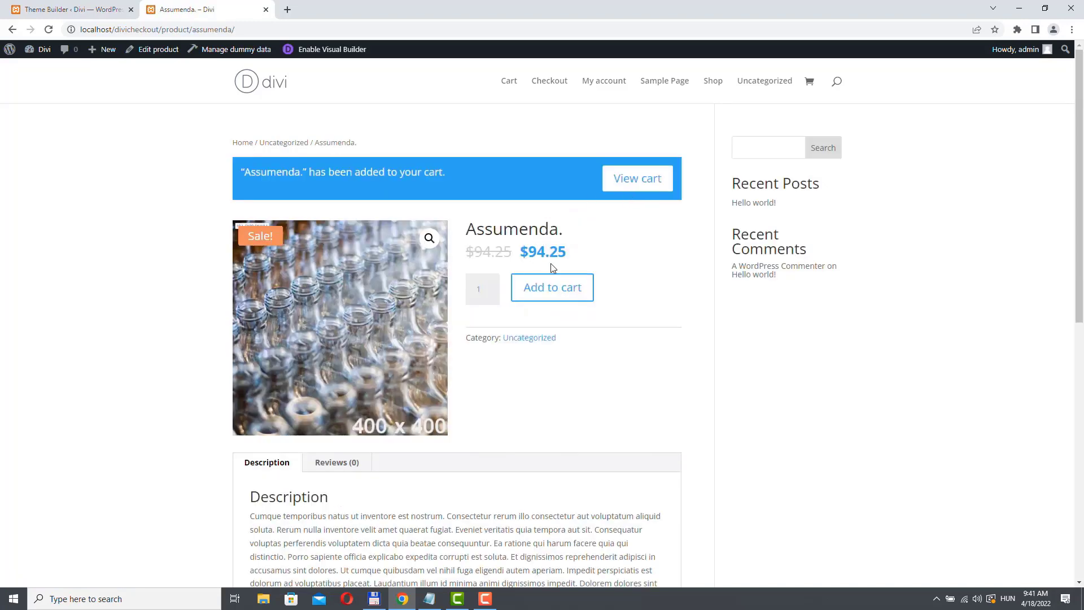
click(620, 178)
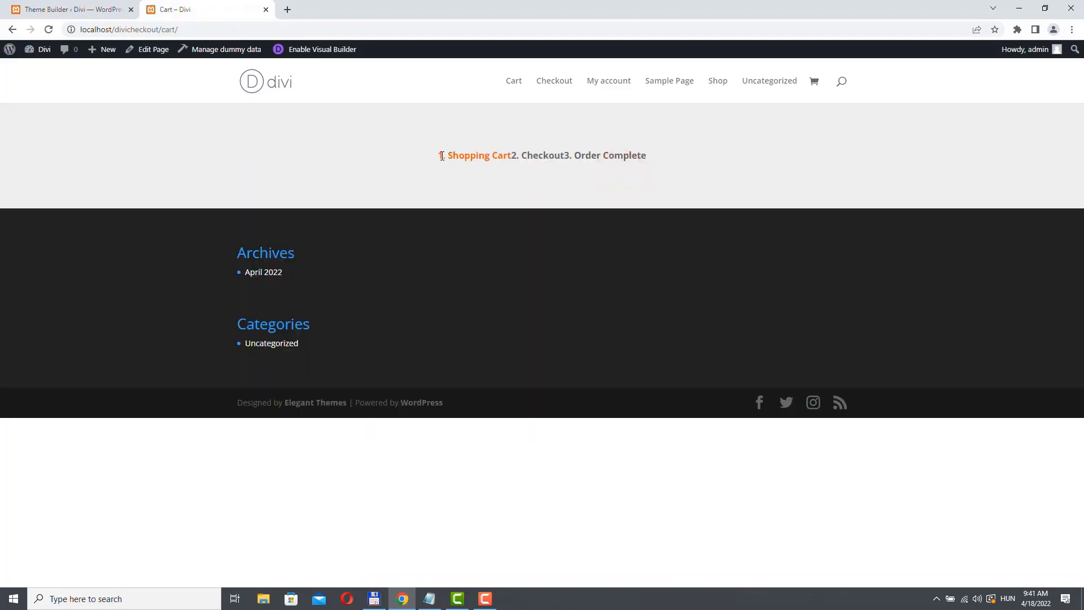
drag(438, 155, 656, 160)
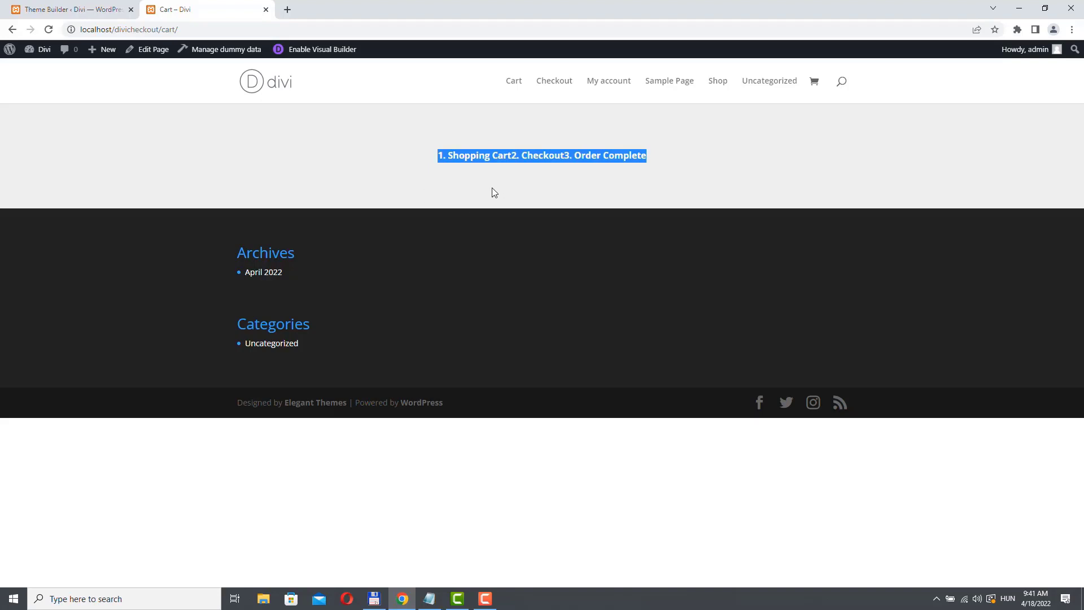
click(663, 184)
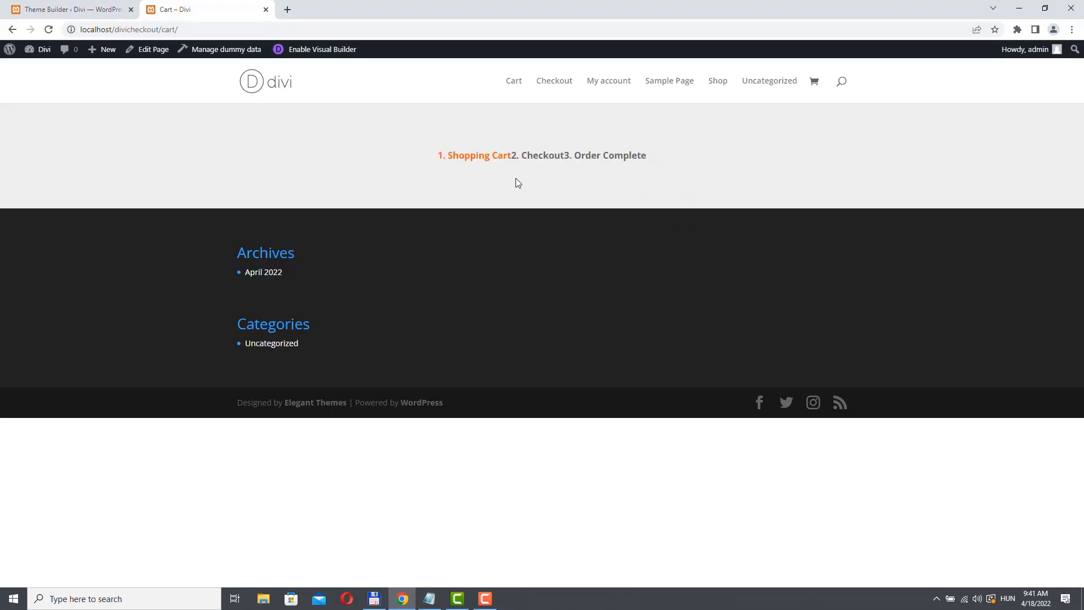
- Open the Custom CSS editor in Divi's Theme Options and check the "1. Shopping Cart" label on the live cart page
click(77, 10)
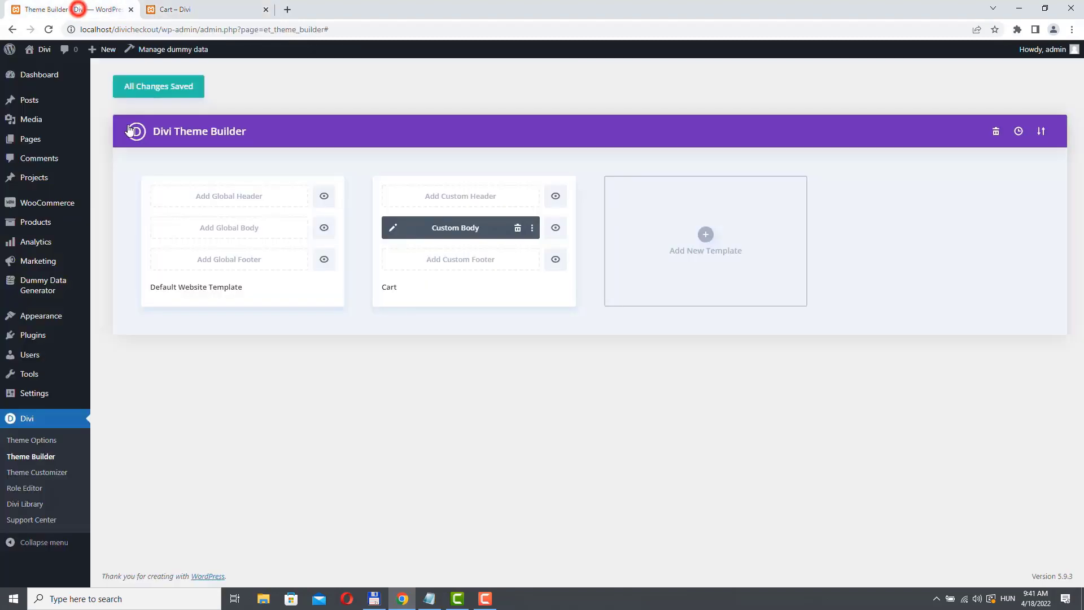
click(15, 440)
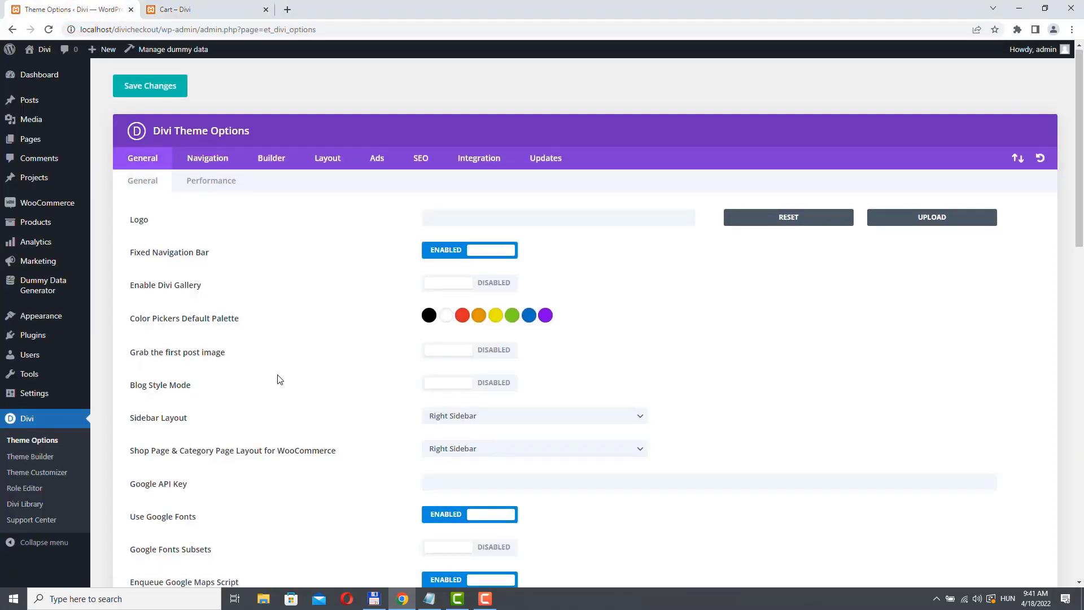
scroll(278, 380, down, 15)
click(477, 323)
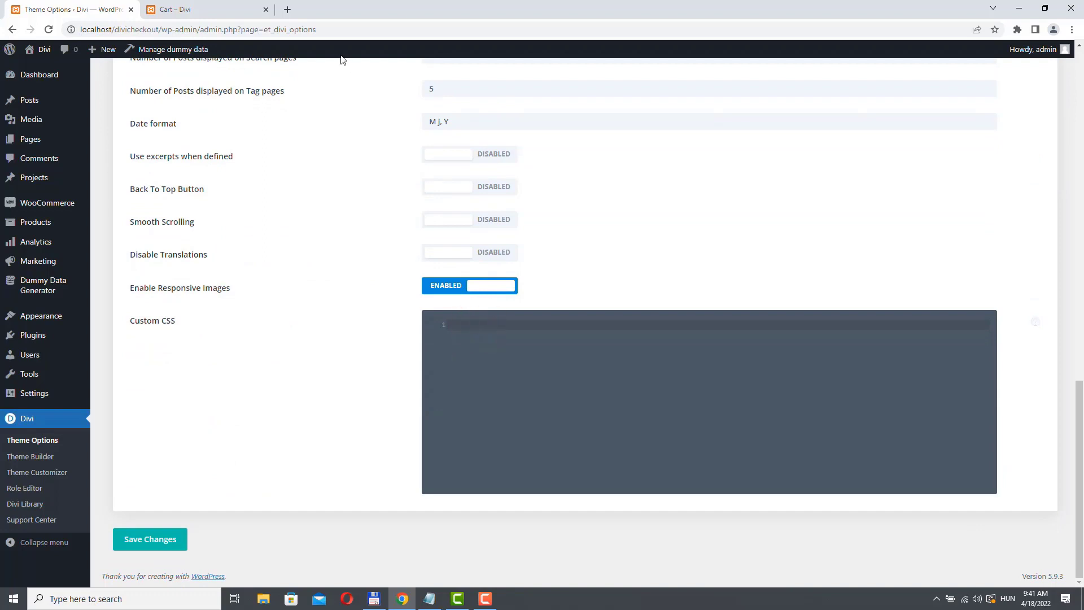
key(ctrl+Tab)
triple_click(441, 156)
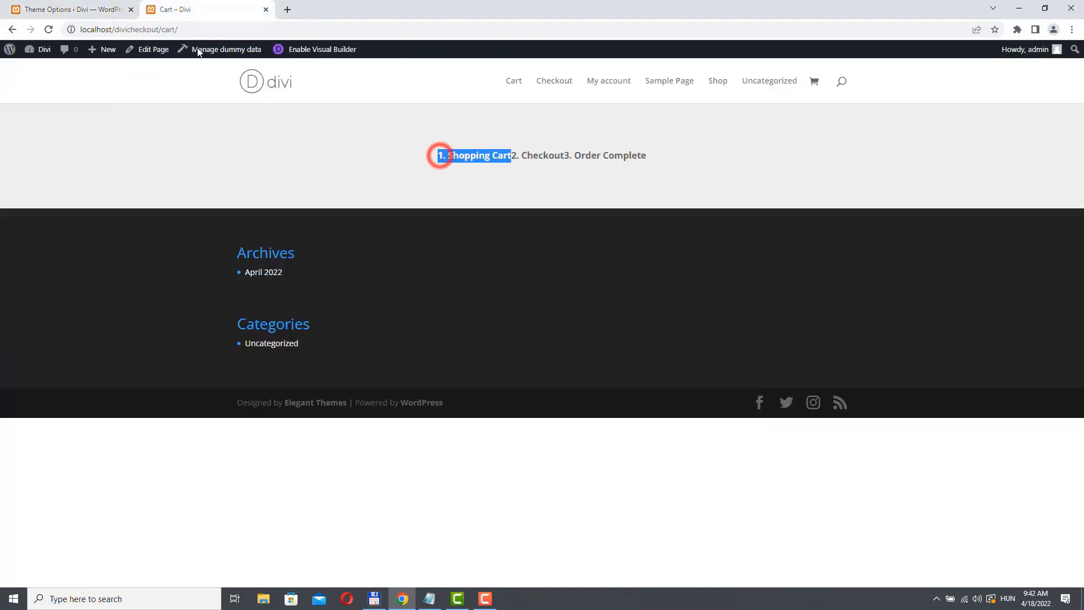
click(62, 10)
- Write a custom CSS rule for ".ct_scart" with "font-size: 20px;"
text(.ct)
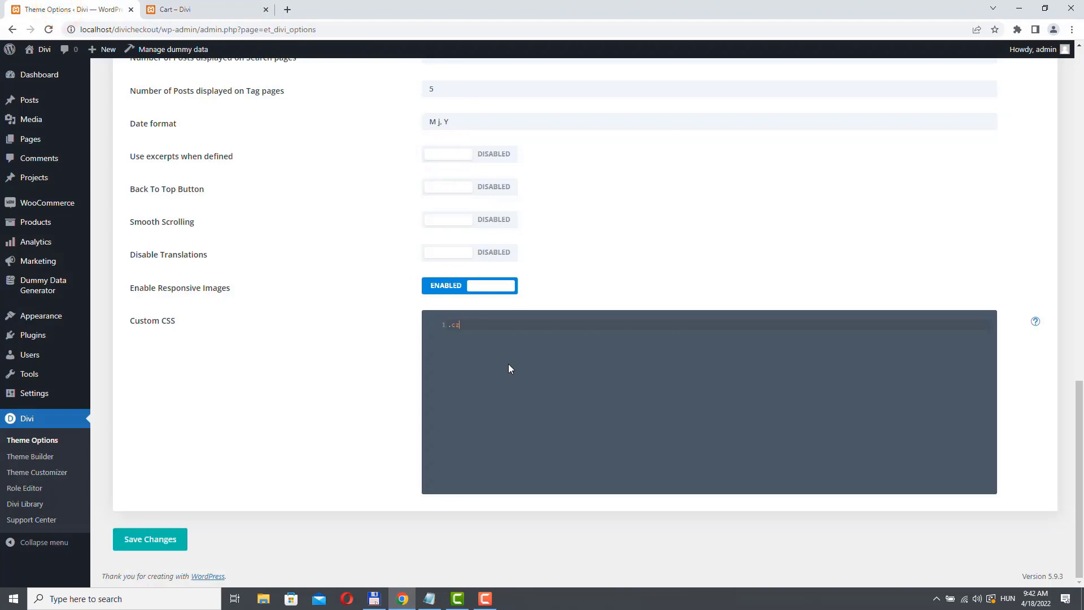
text(_scart {})
key(Return)
text(font)
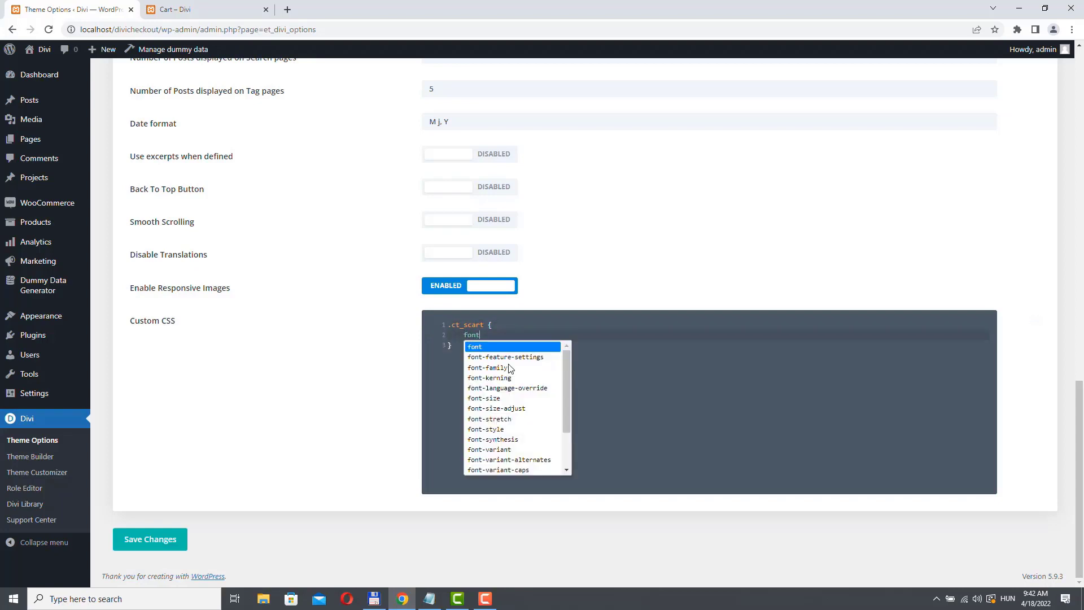
text(-size)
key(Return)
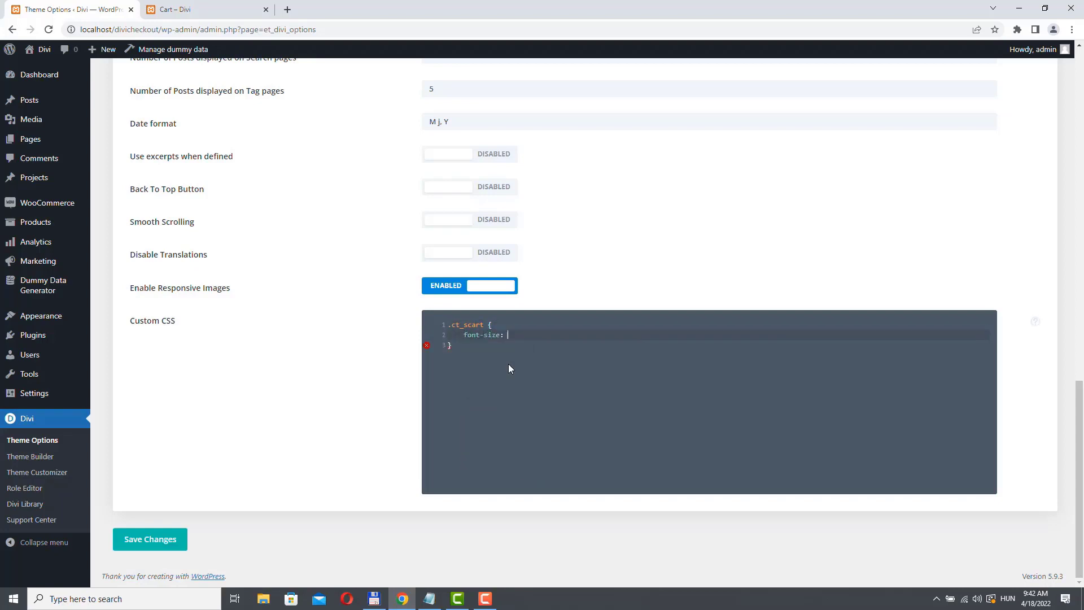
text(20px;)
key(Return)
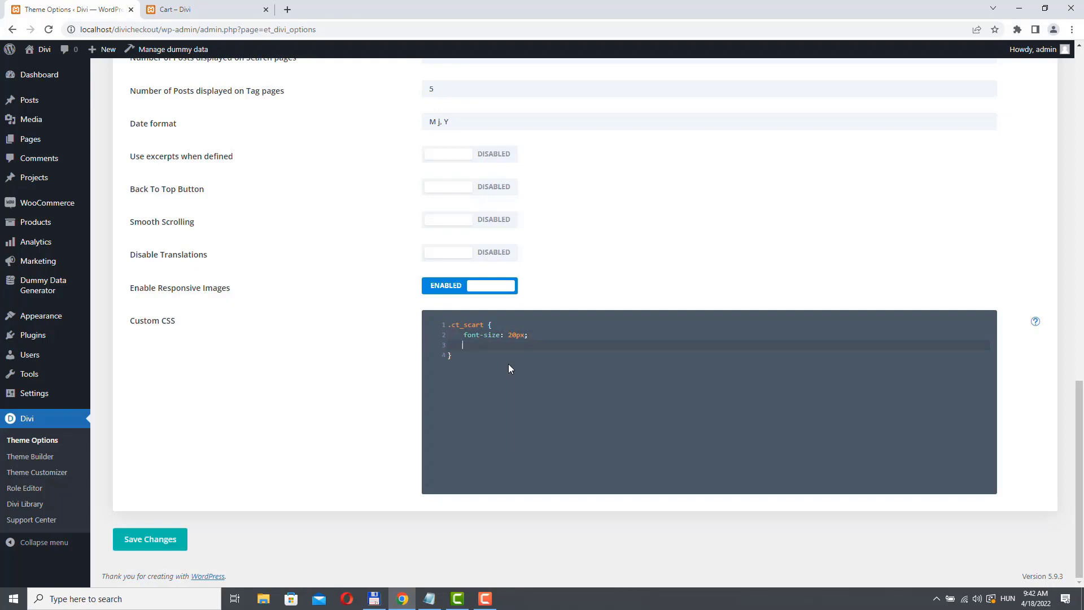
- Add "position: relative;" and "margin-right: 20px;" to the ".ct_scart" rule
text(position)
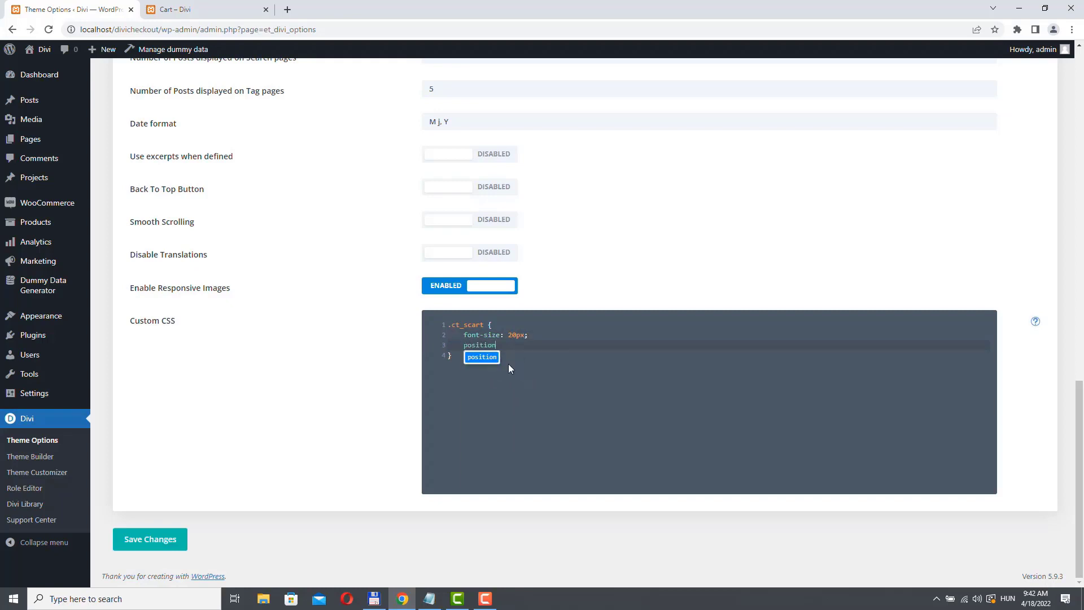
text(: relati)
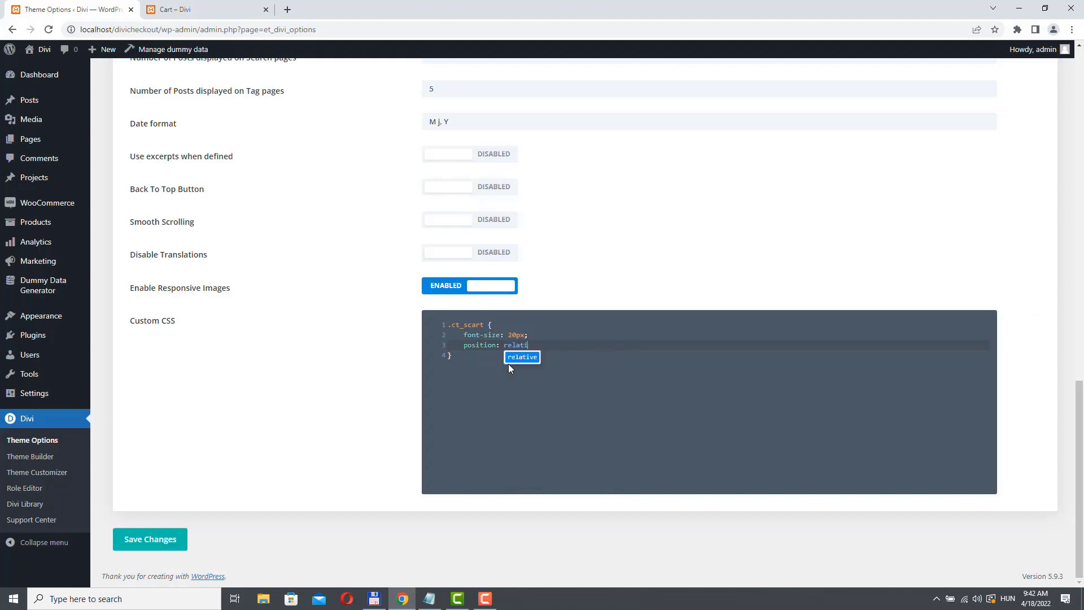
text(ve;)
text(margin)
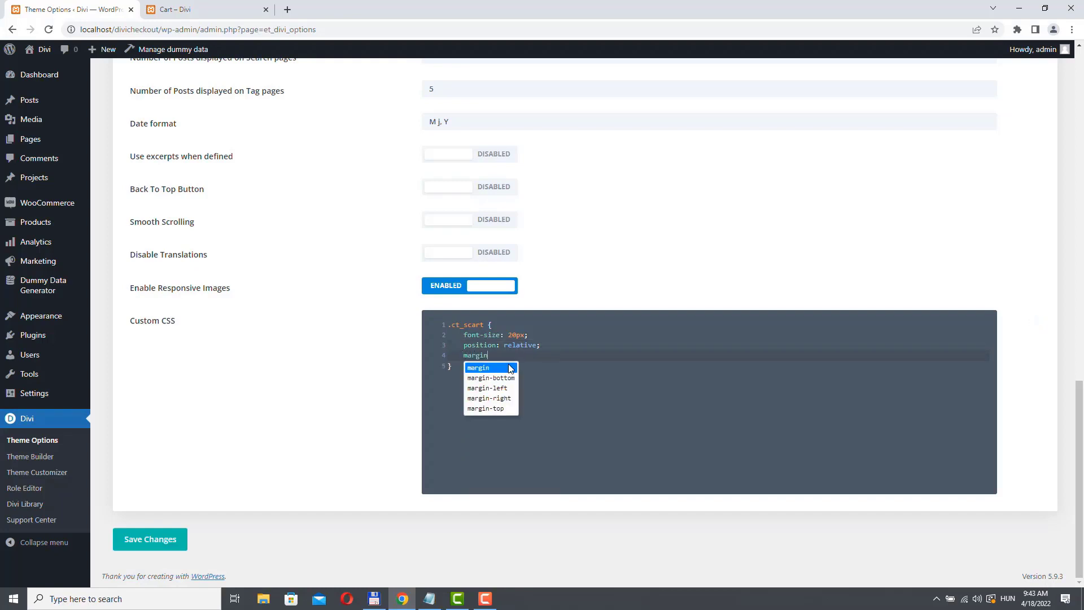
text(-right)
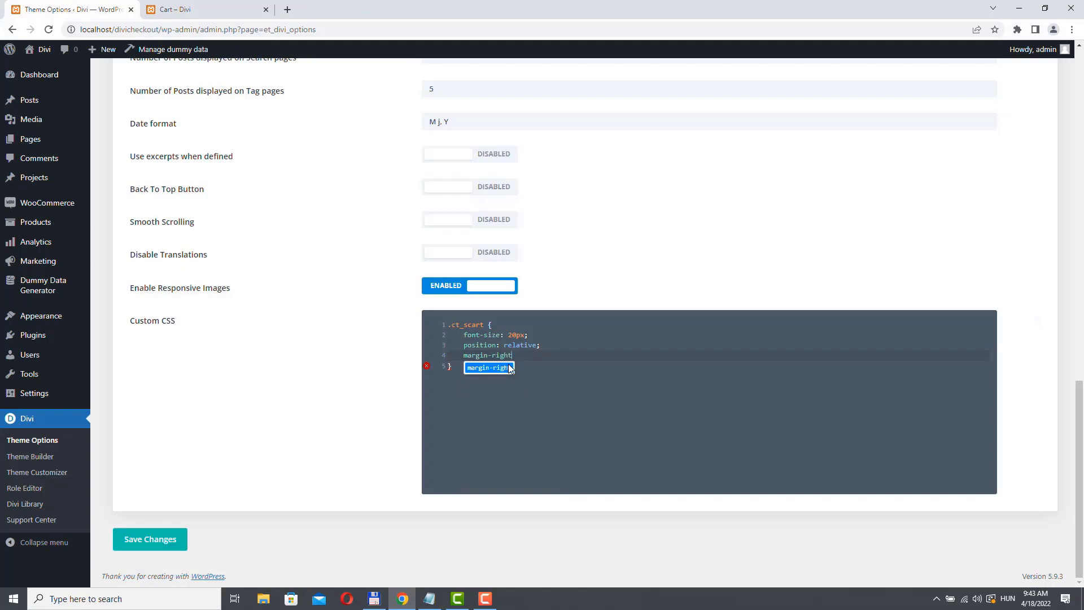
text(: 20px;)
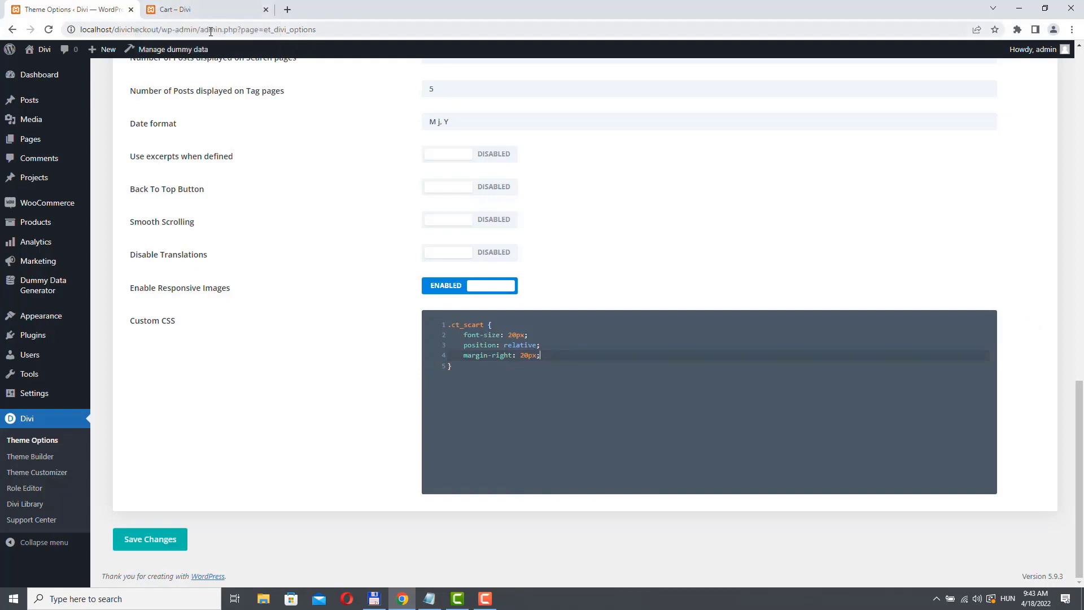
- Add a ".ct_scart::after" rule below the first rule in the Custom CSS, with "font-family: 'ETMODULES';"
click(463, 369)
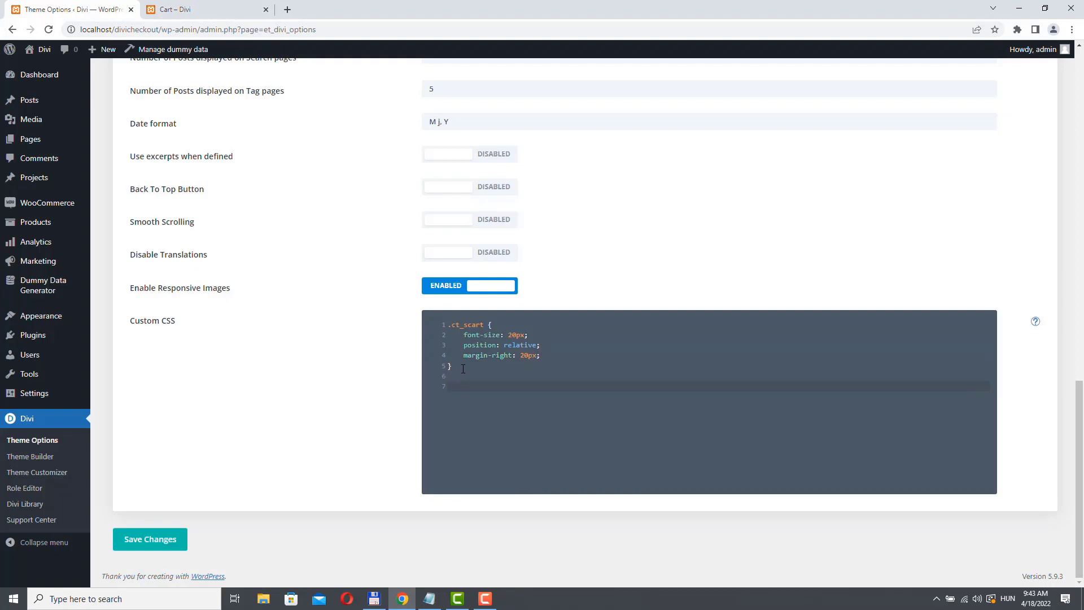
text(.ct_scart::)
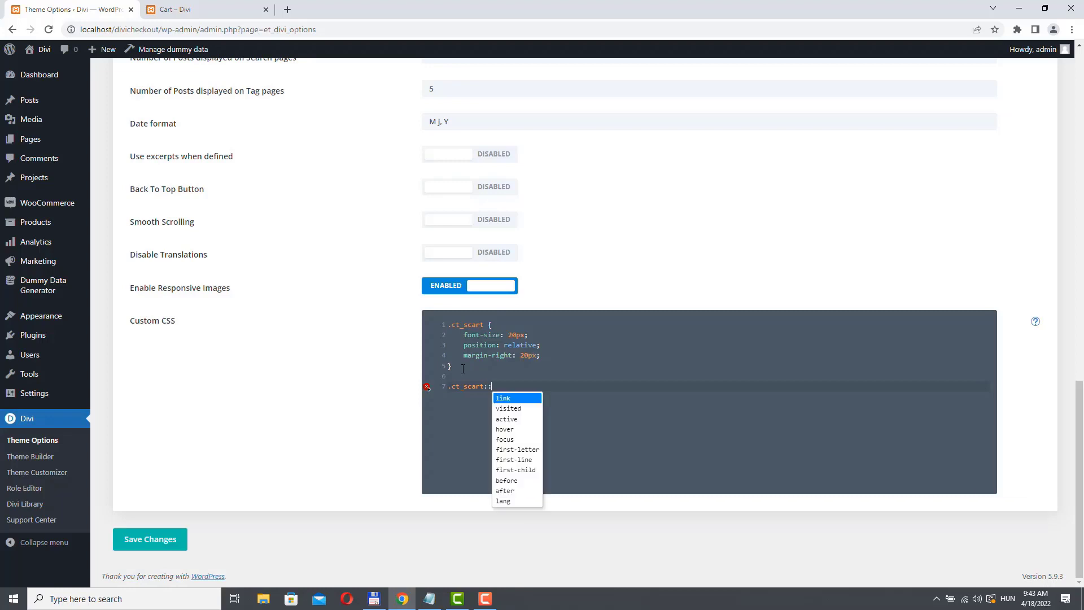
text(after {)
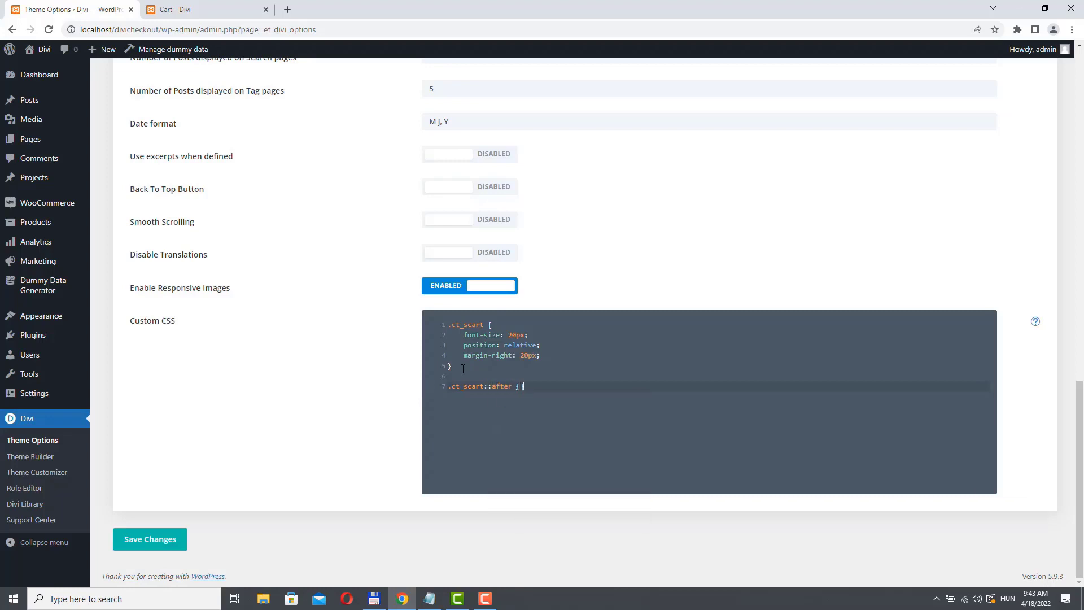
key(Return)
text(font)
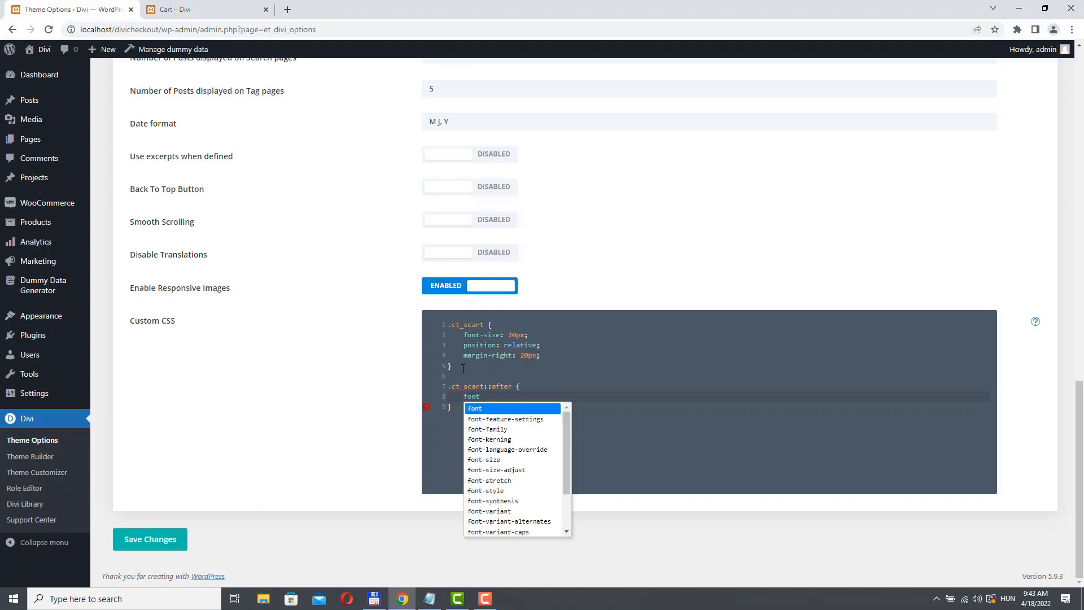
key(Down)
key(Down)
key(Return)
text(:)
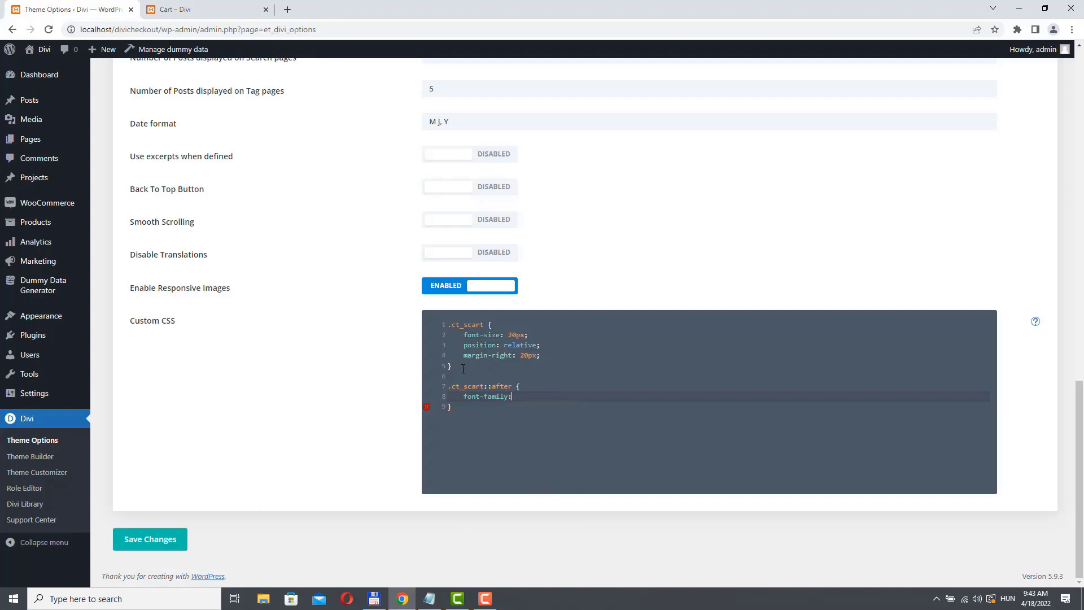
text( 'ETMODULES';)
- Add "content: '\39';" and "position: absolute;" to the ".ct_scart::after" rule
key(Return)
text(cont)
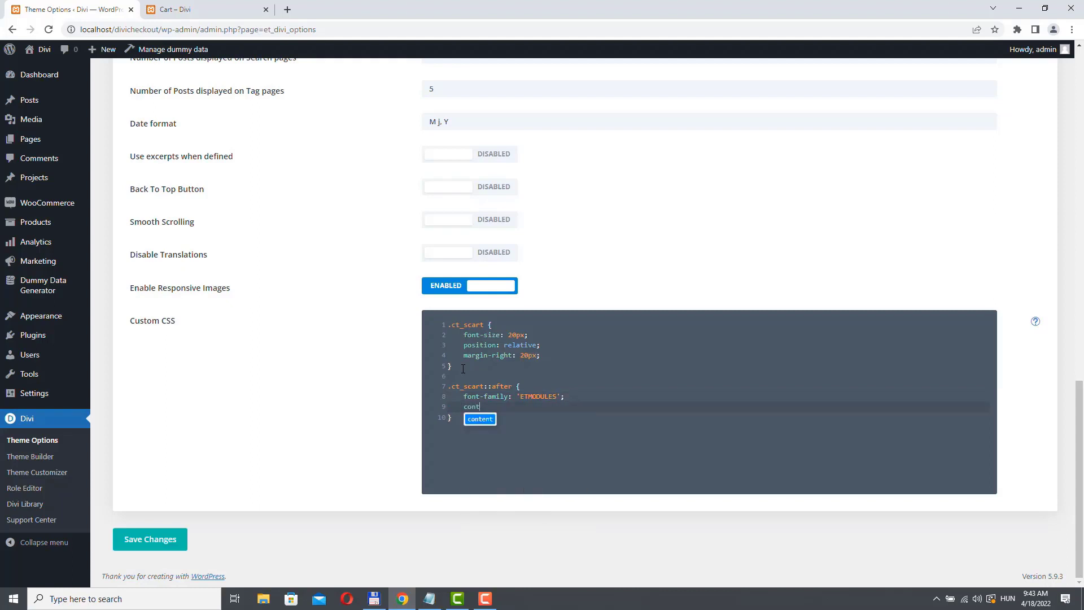
text(ent: '\39';)
key(Return)
text(posi)
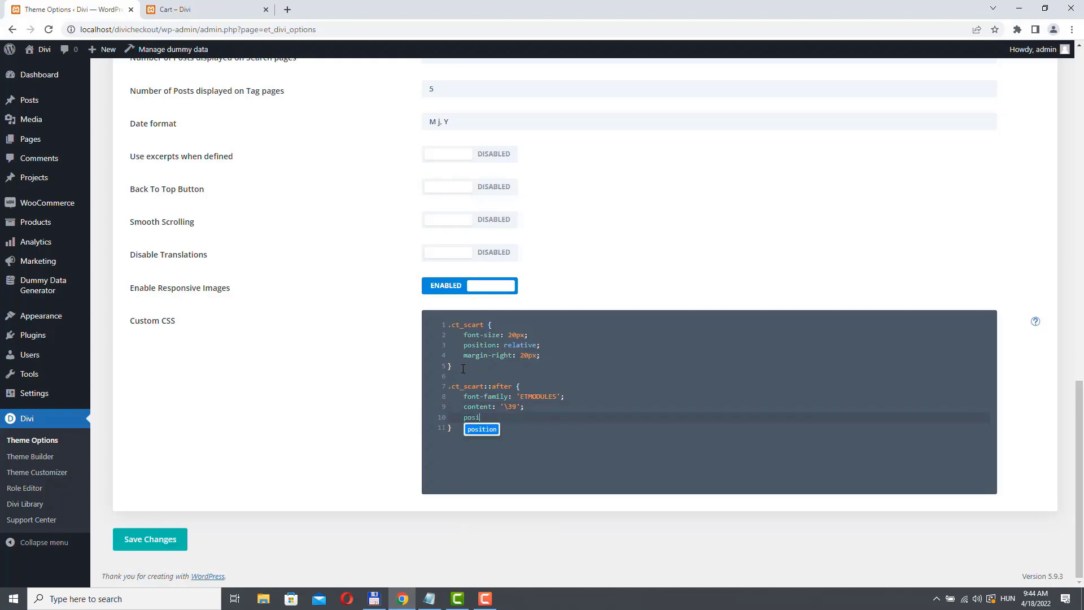
key(Return)
text(:)
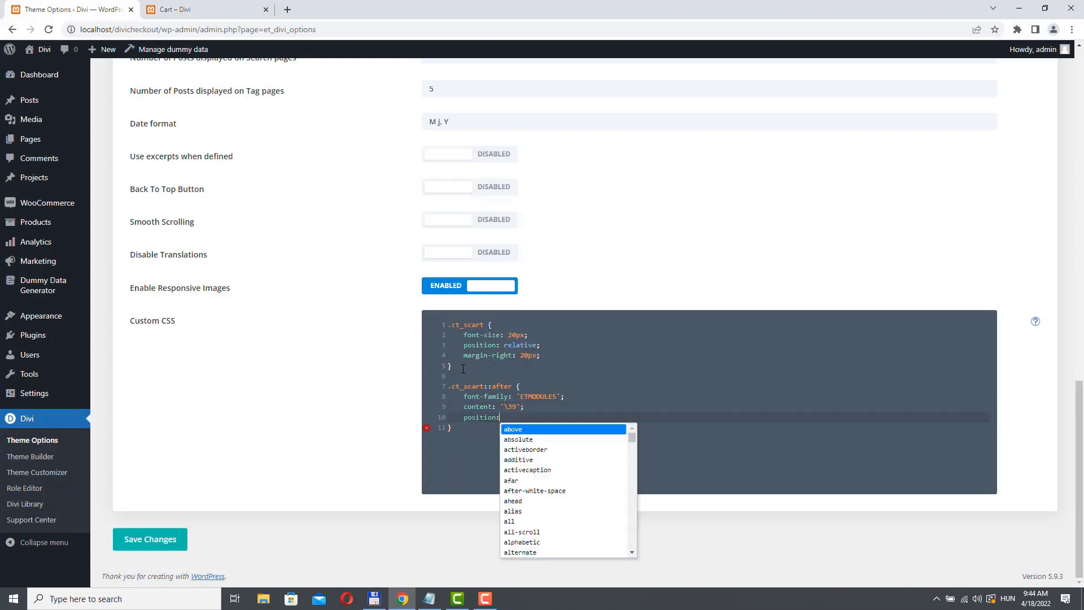
text( absolu)
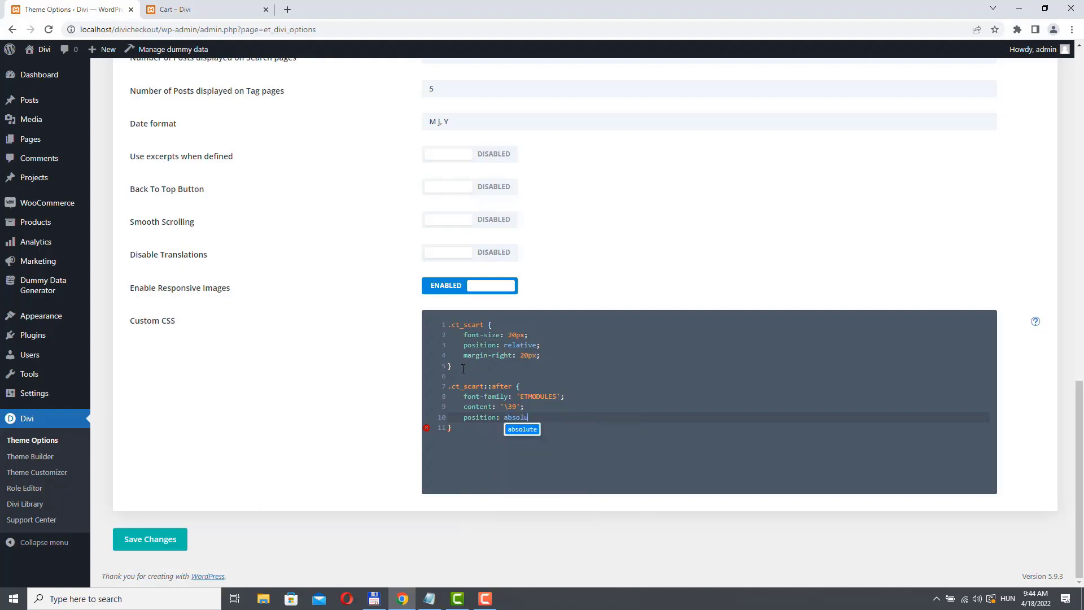
text(te;)
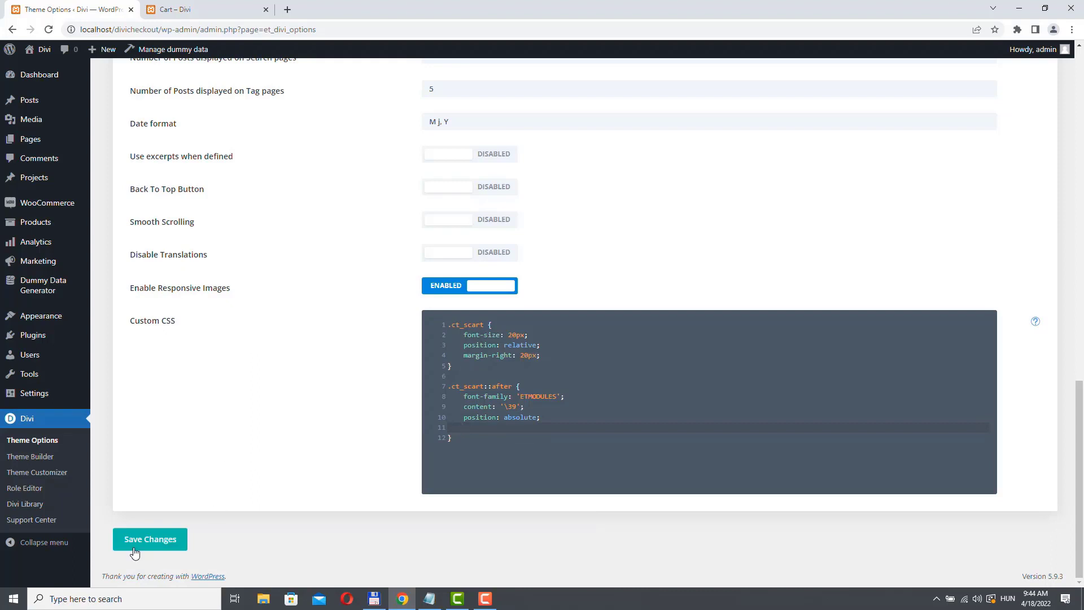
- Save the theme options and check the symbol after "1. Shopping Cart" on the live cart page
click(147, 539)
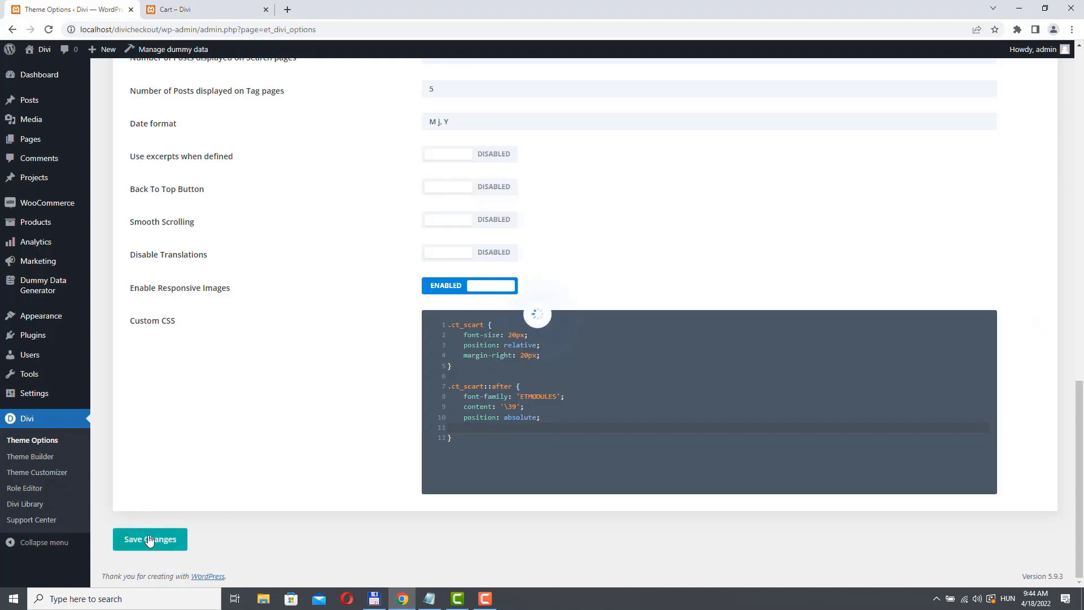
click(214, 10)
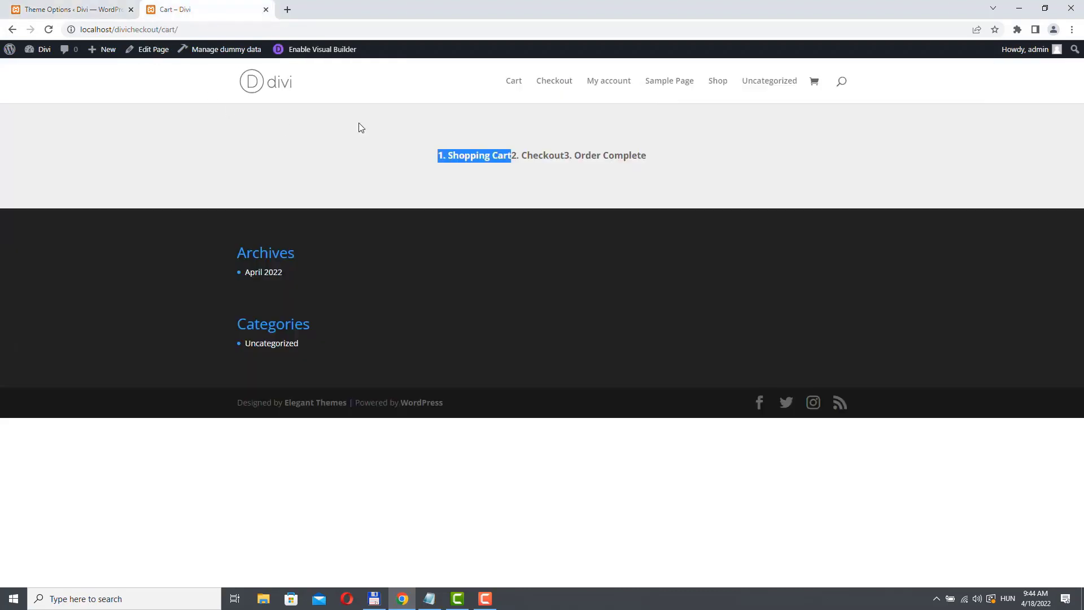
click(492, 178)
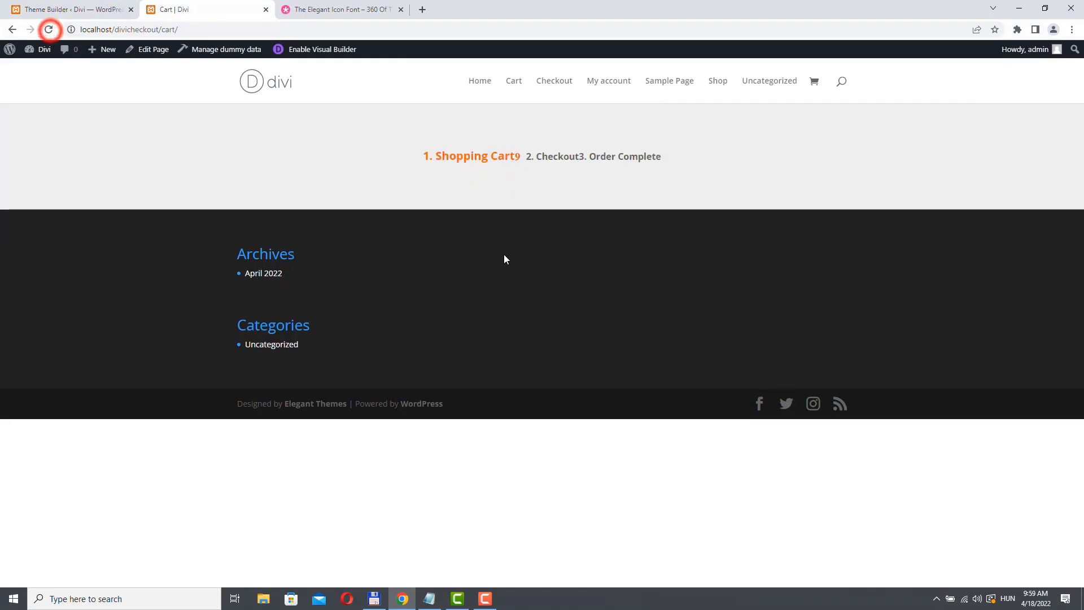
click(515, 156)
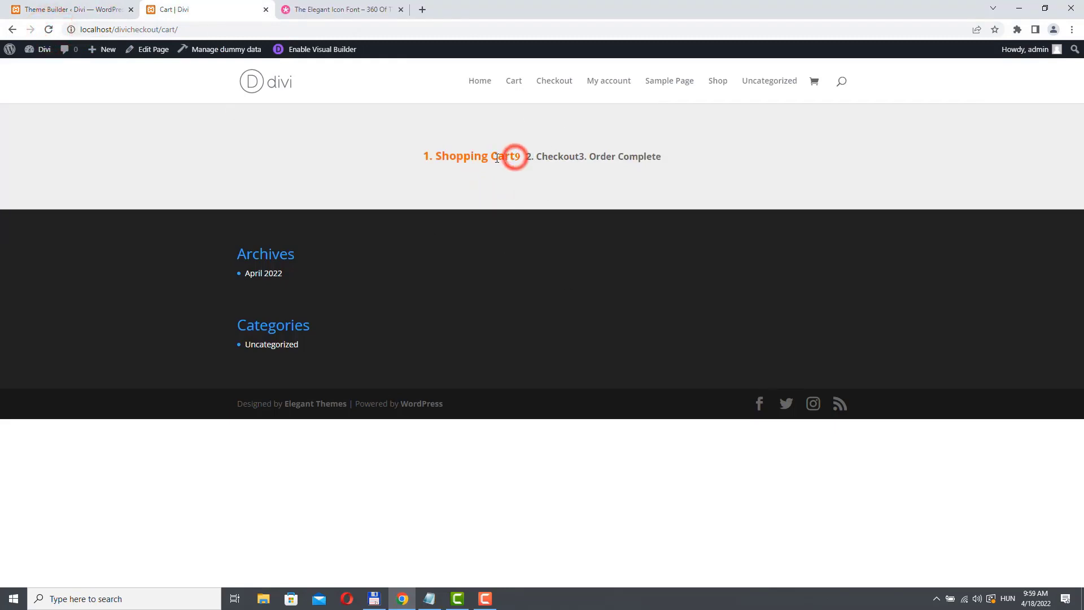
double_click(497, 158)
- Look through the Elegant Icon Font article for its address, the icon overview and the icon download
click(341, 9)
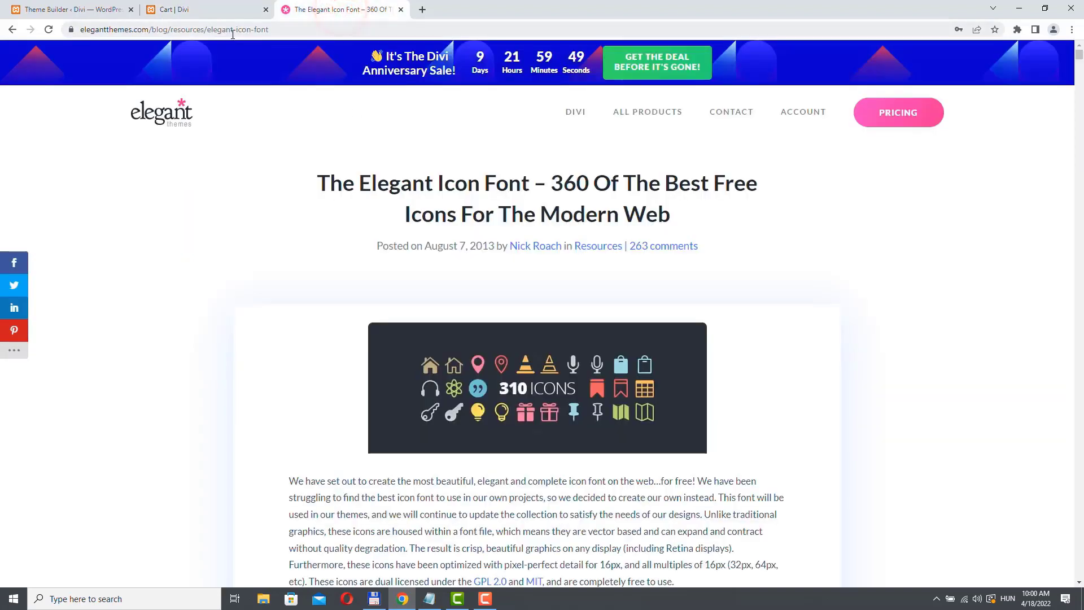
drag(281, 31, 37, 33)
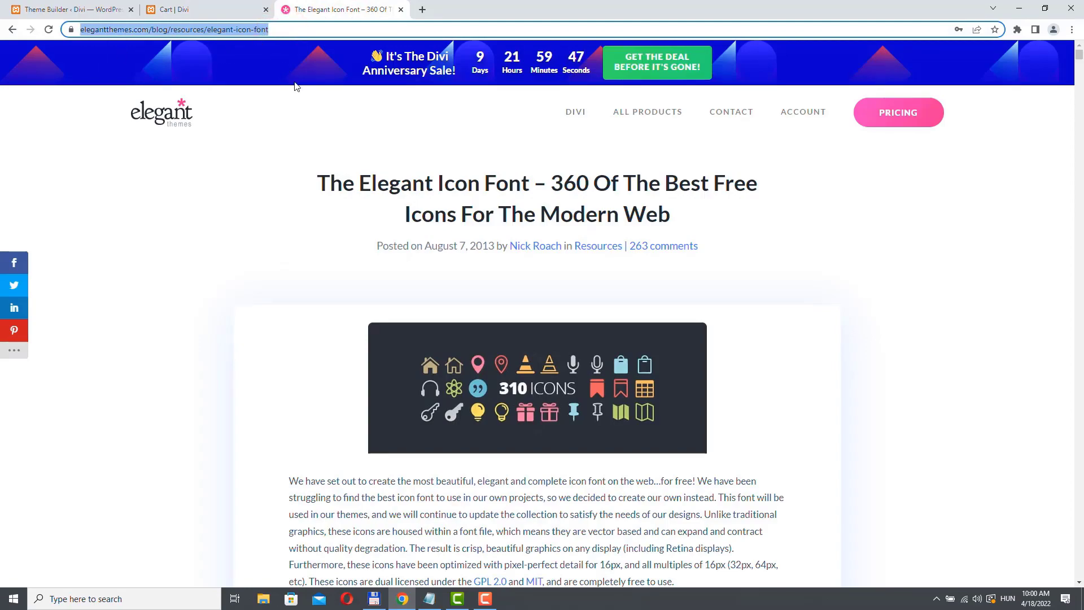
scroll(490, 338, down, 20)
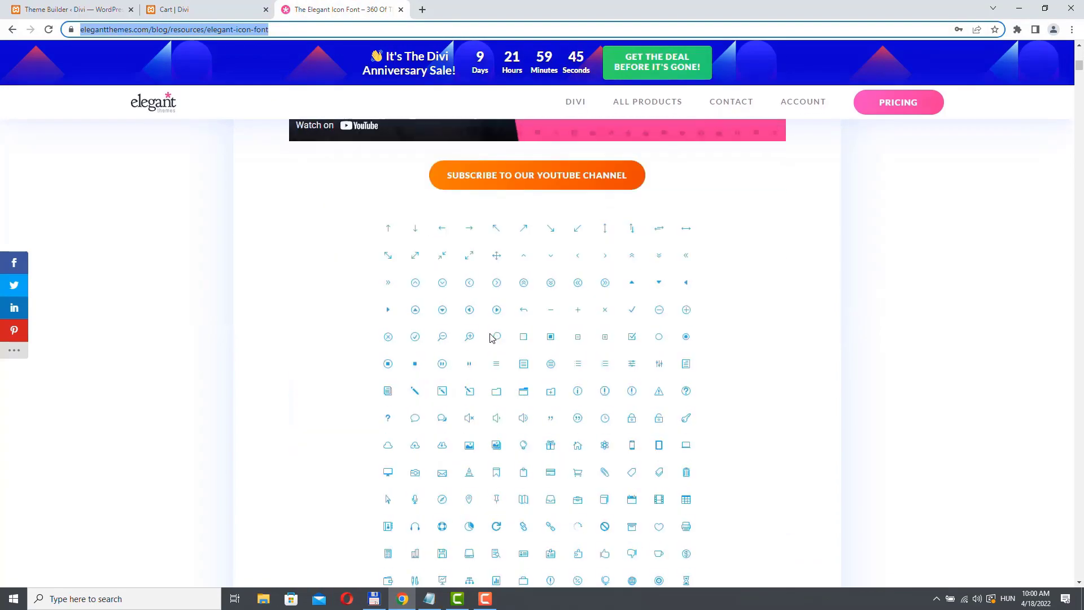
scroll(490, 337, up, 4)
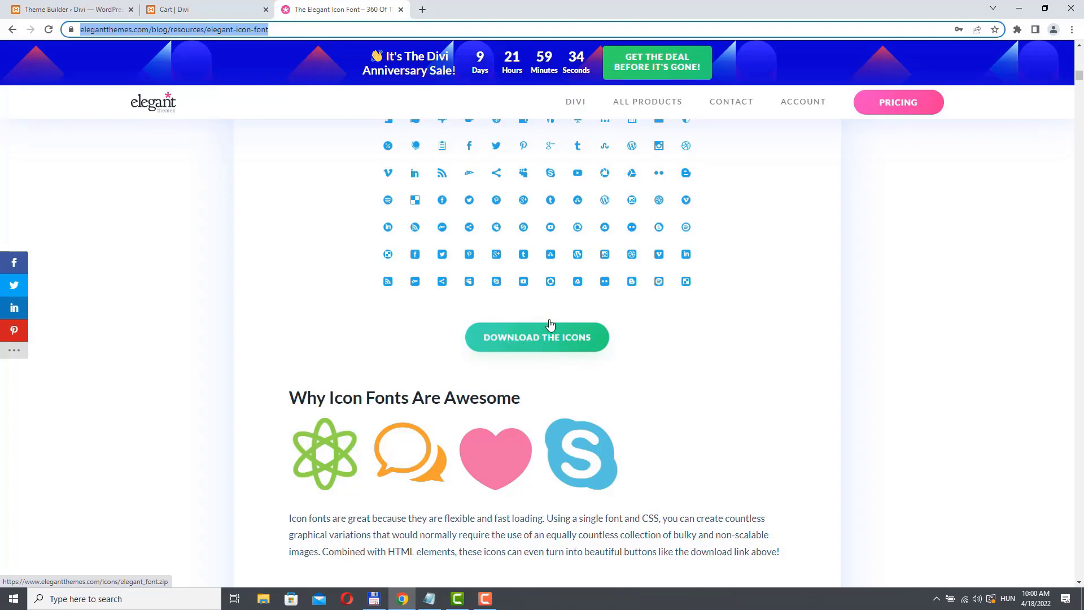
- Open the font upload dialog from the Text Font setting of the step labels' text module in the Cart body layout
click(203, 10)
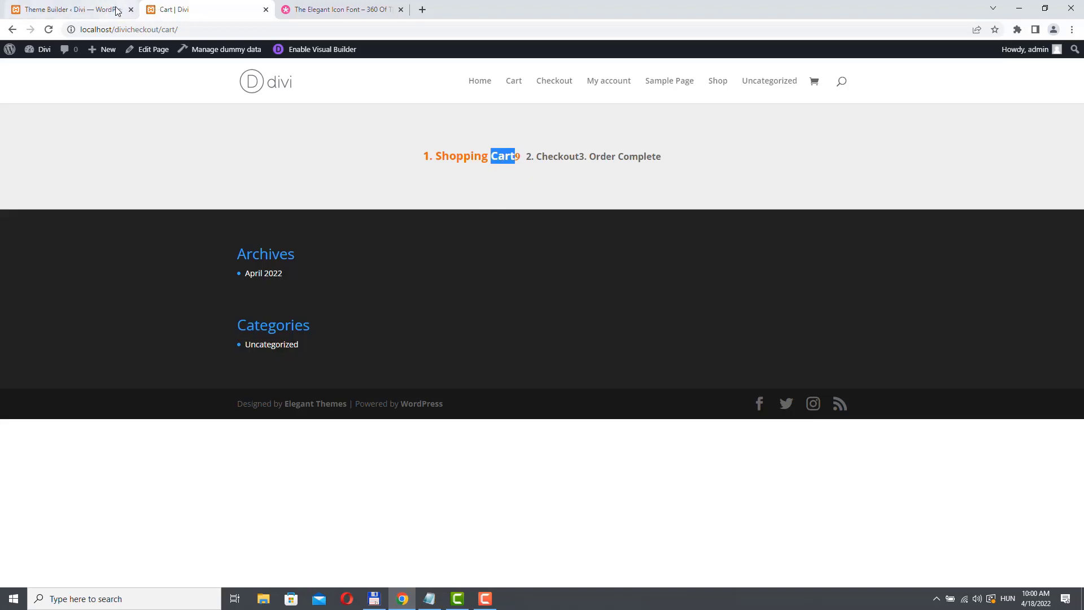
click(83, 13)
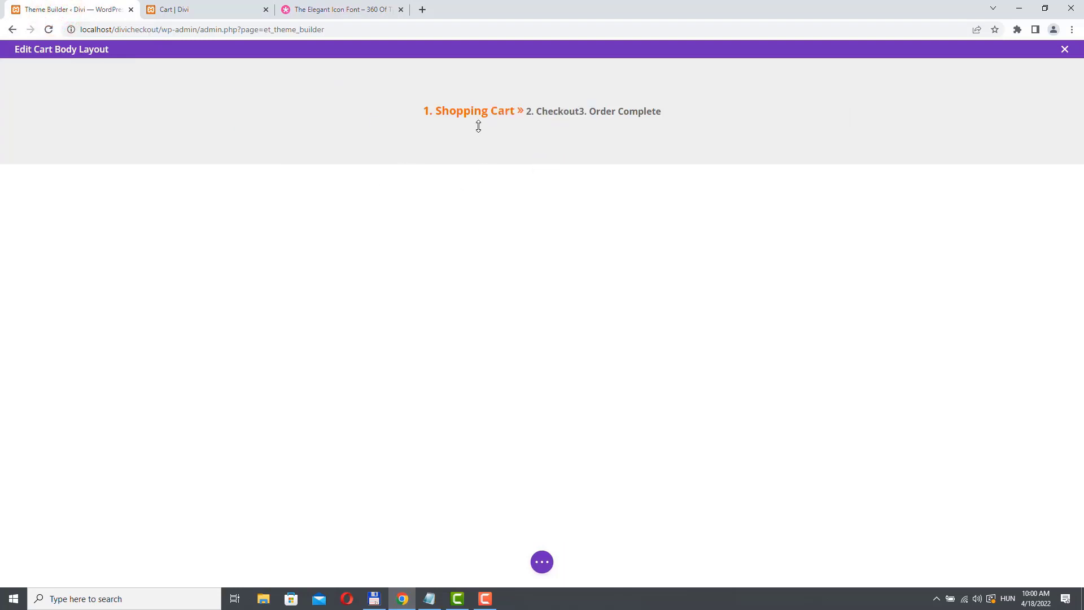
click(522, 112)
drag(261, 83, 324, 77)
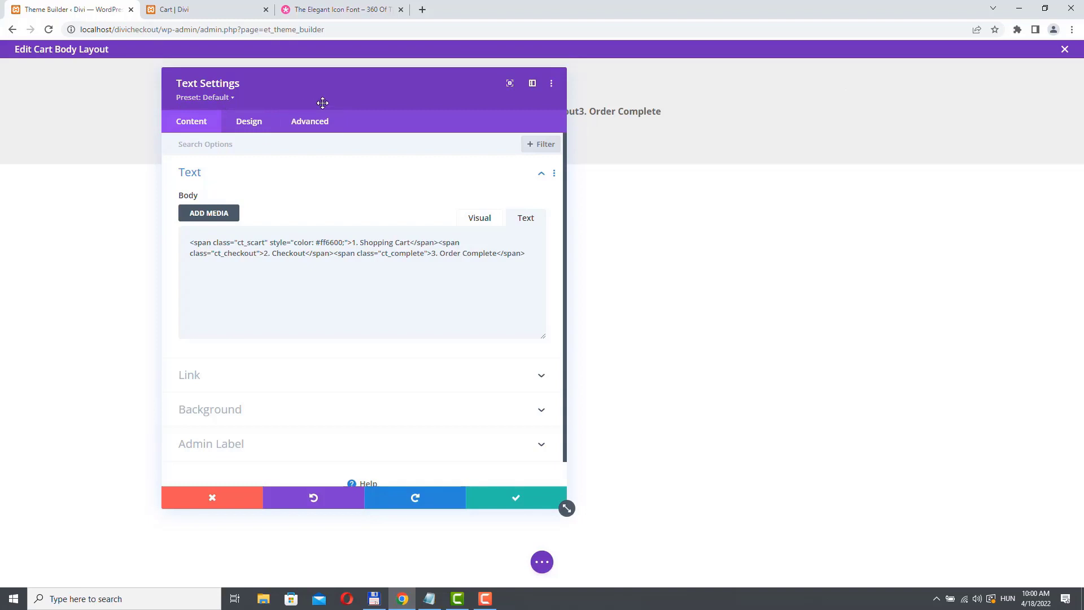
click(271, 115)
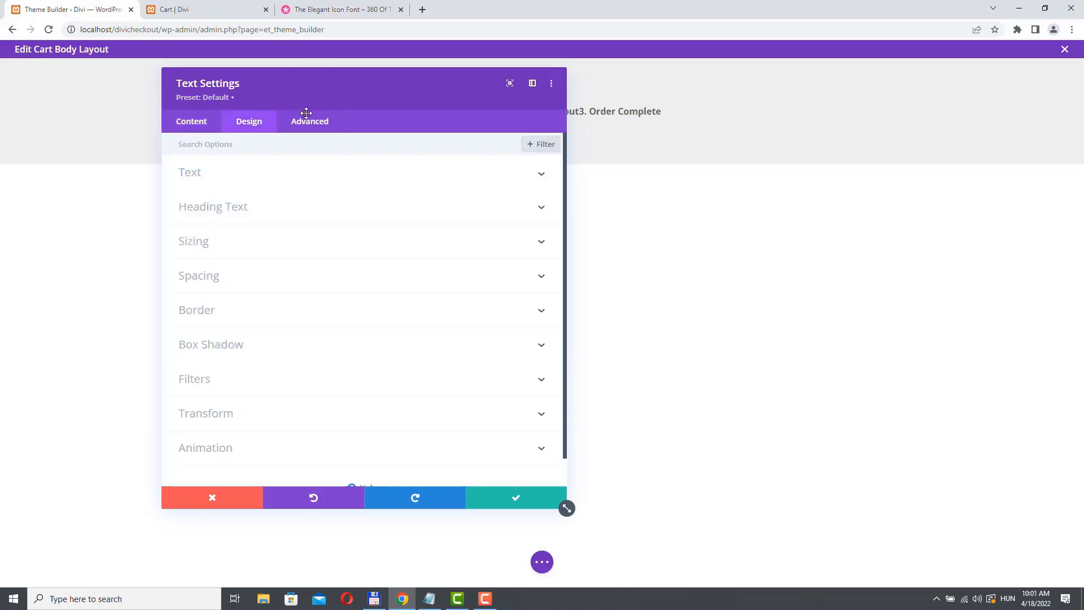
click(233, 179)
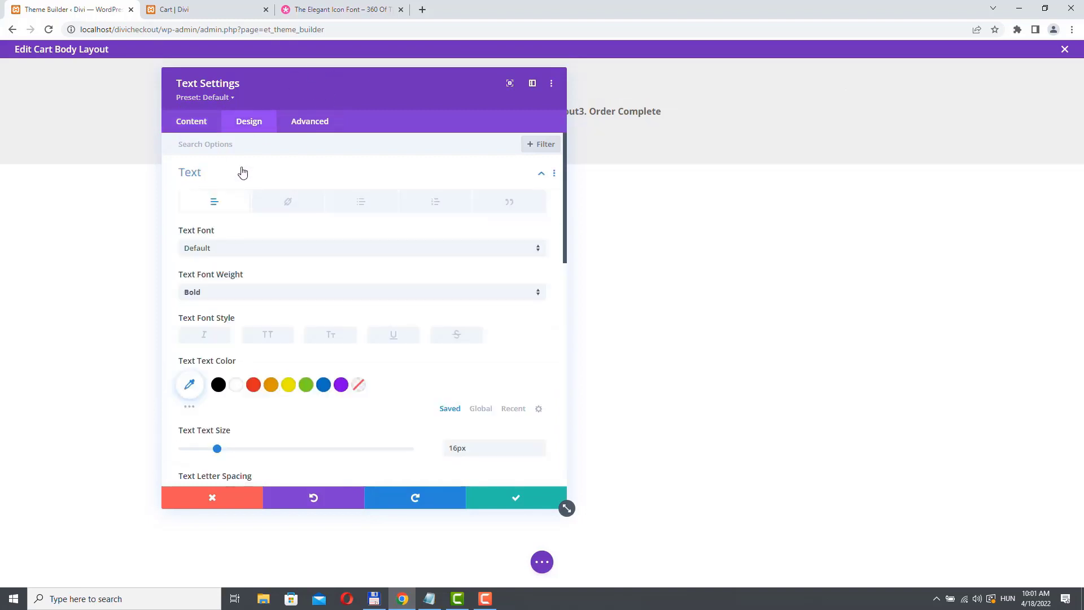
click(225, 248)
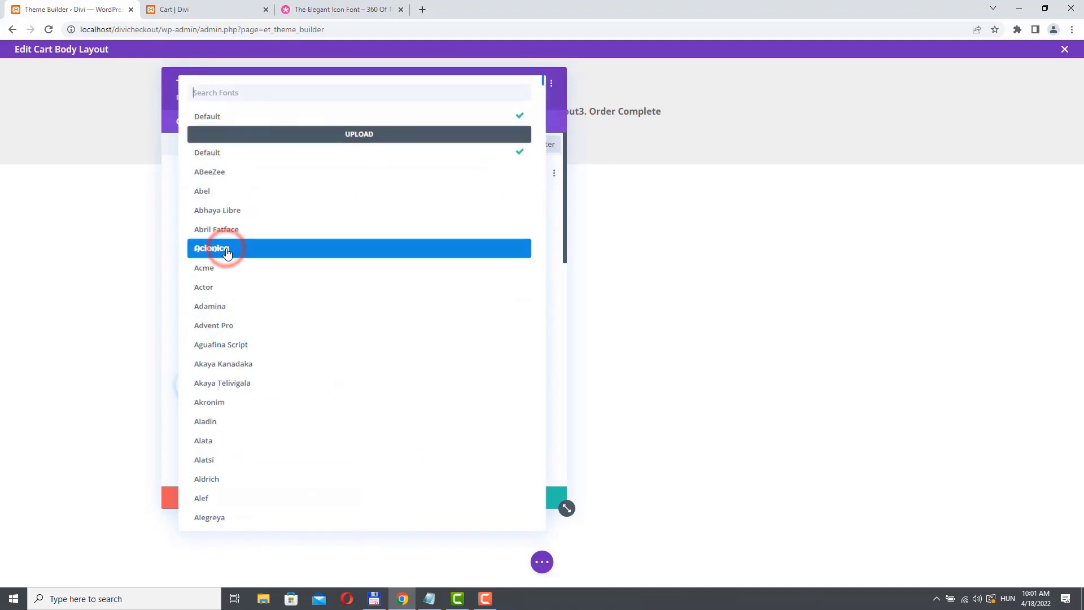
click(352, 136)
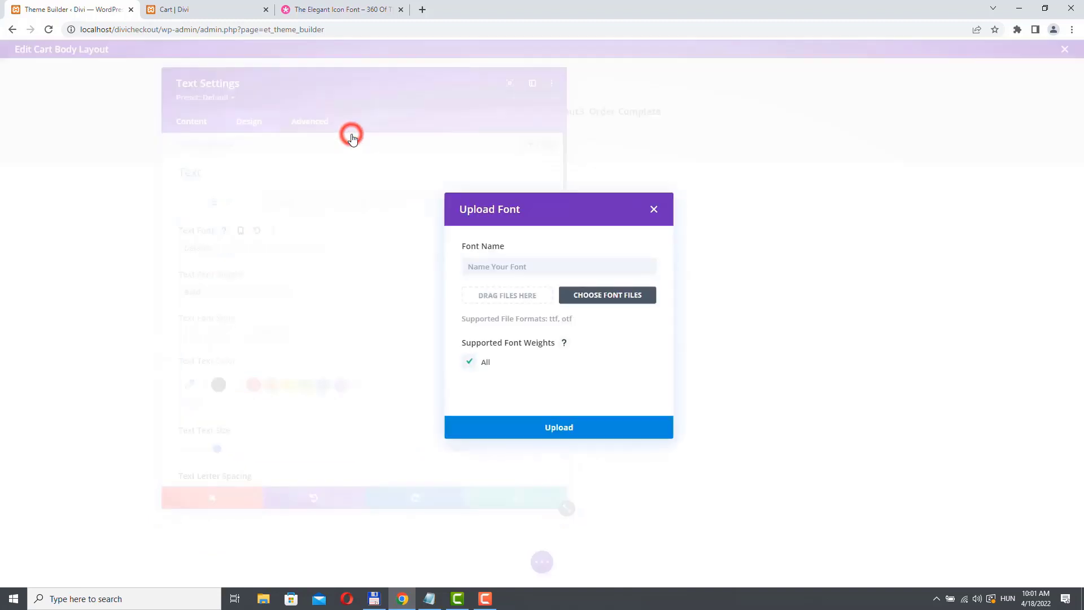
- Try to upload ElegantIcons.ttf from the elegant_font "fonts" folder as a font named "DiciIcons"
click(599, 296)
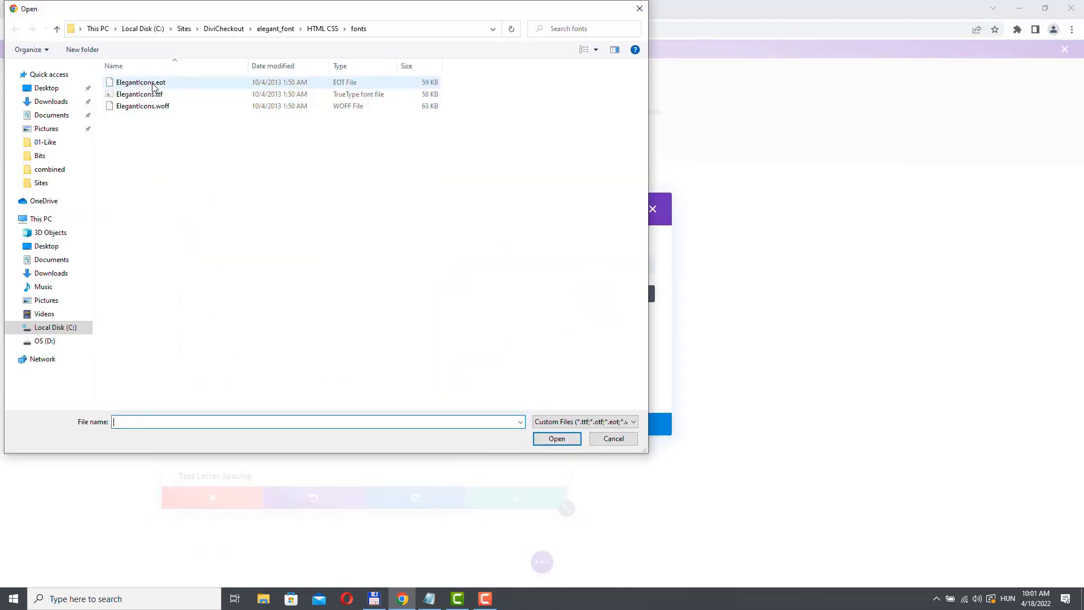
click(169, 94)
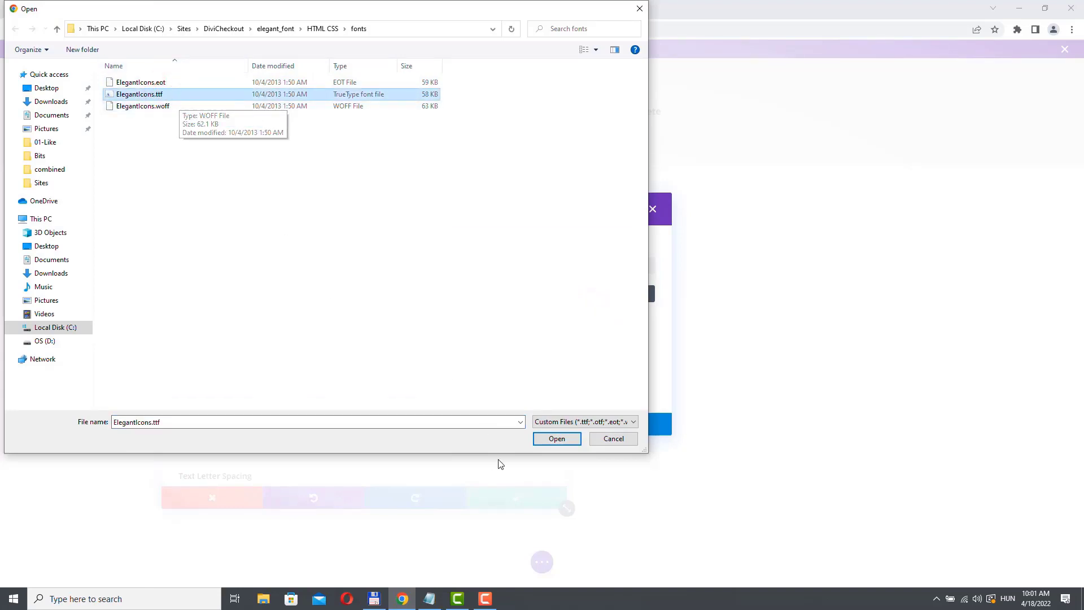
click(556, 439)
click(502, 266)
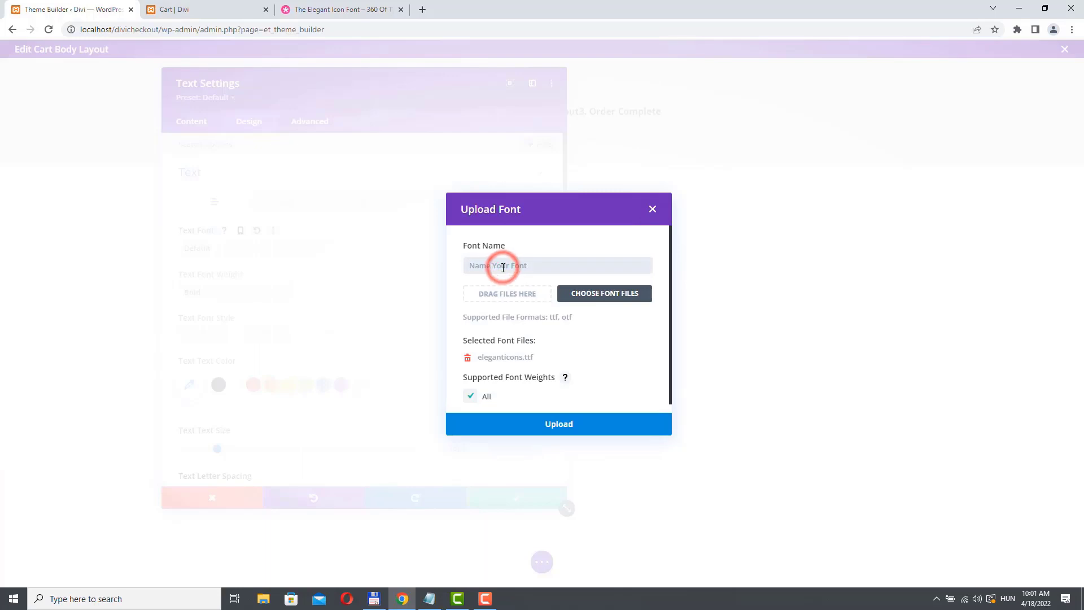
text(Dici)
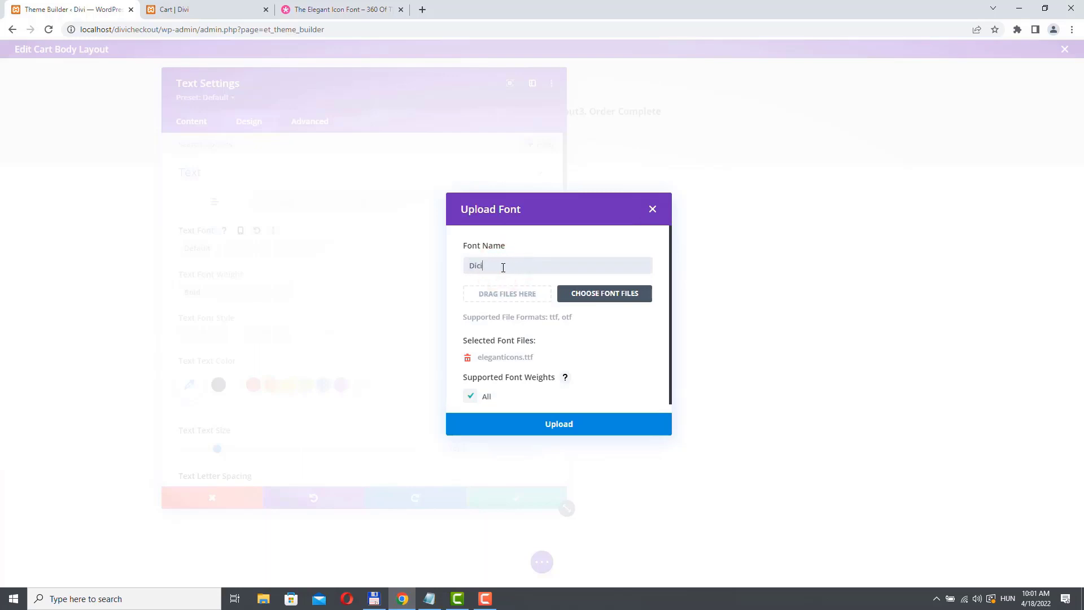
text(Icons)
click(564, 423)
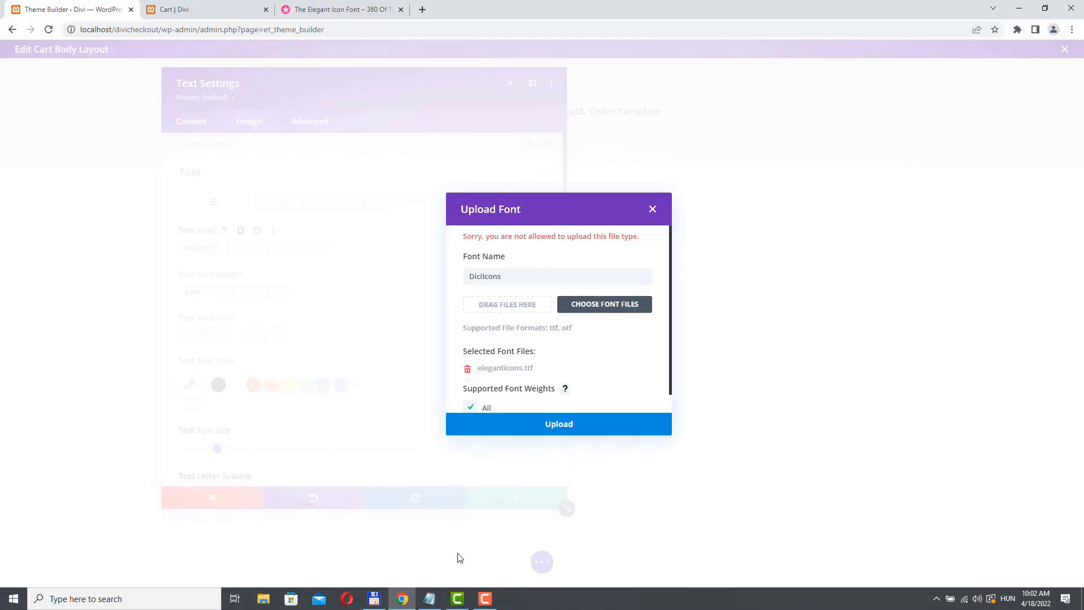
- Switch to Total Commander and open the divicheckout site's wp-config.php in Notepad
key(alt+Tab)
click(37, 189)
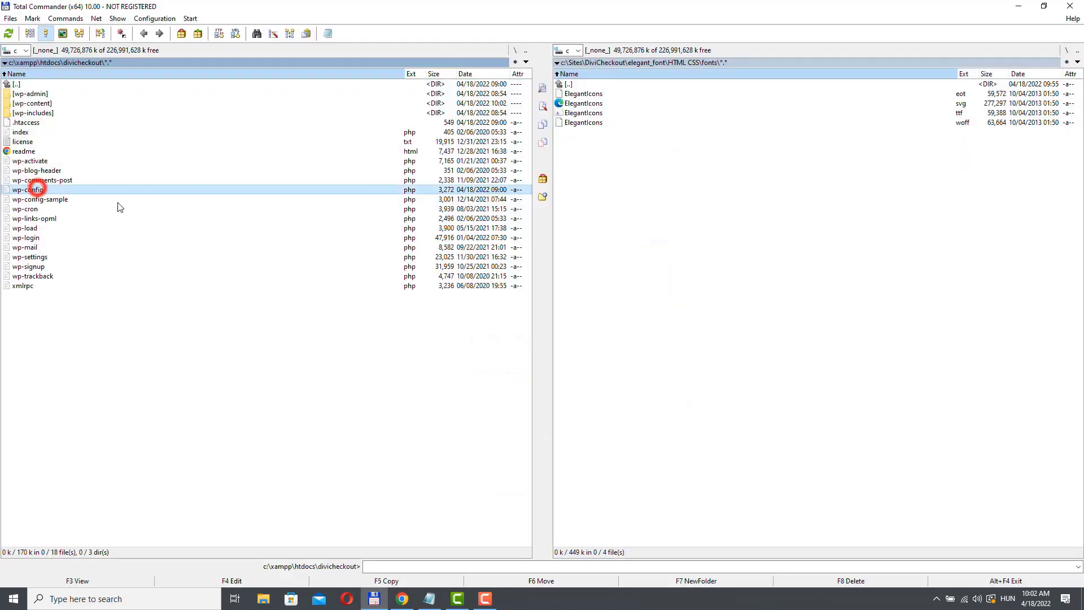
click(49, 192)
right_click(49, 192)
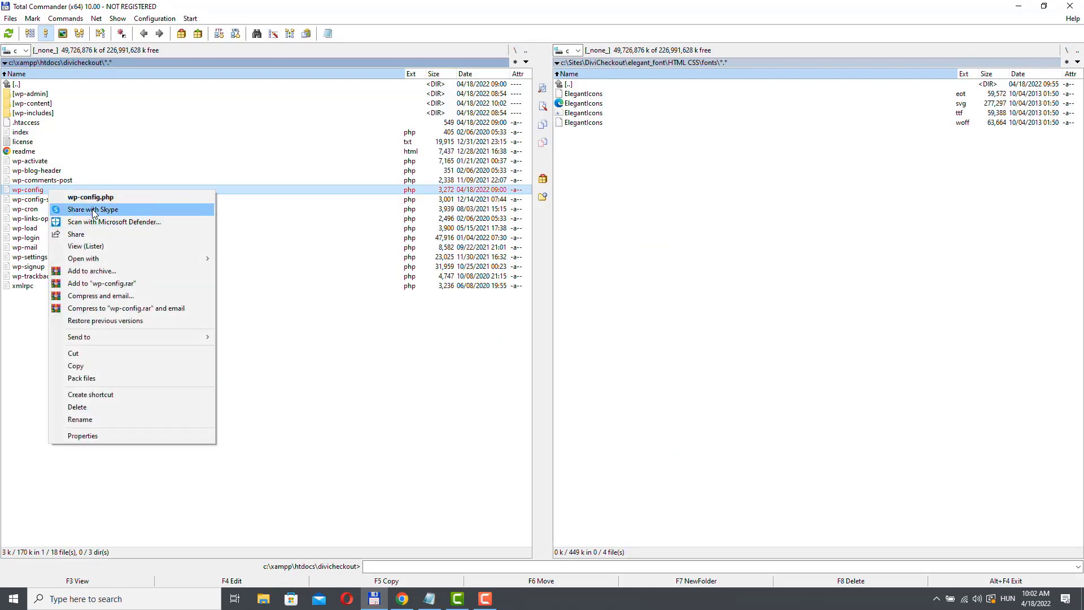
mouse_move(123, 260)
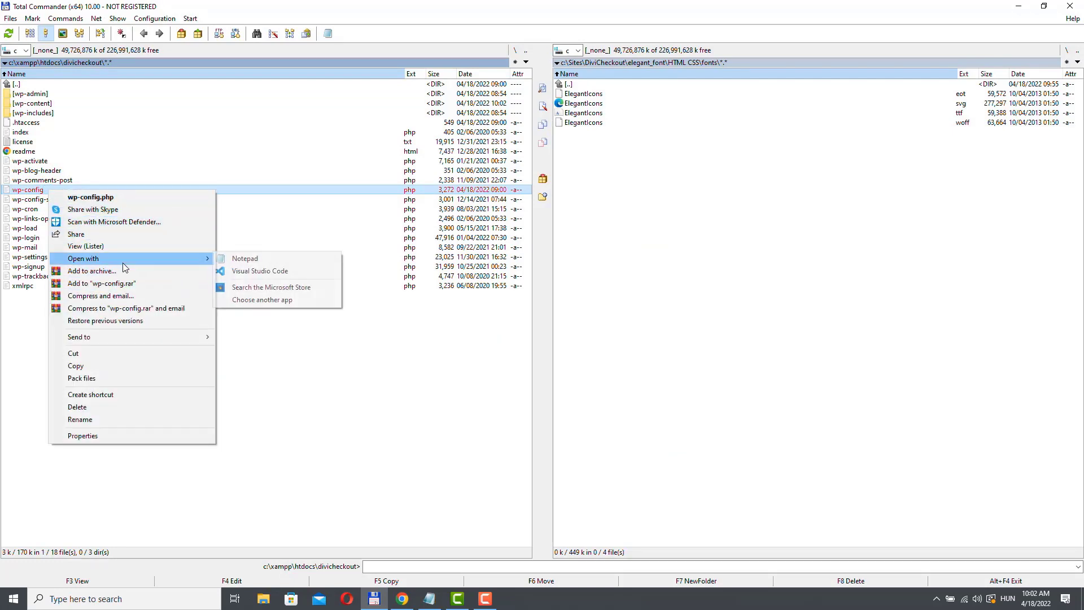
click(262, 258)
- Insert "define('ALLOW_UNFILTERED_UPLOADS', true);" on a new line below the $table_prefix line in wp-config.php
scroll(621, 254, down, 15)
click(509, 208)
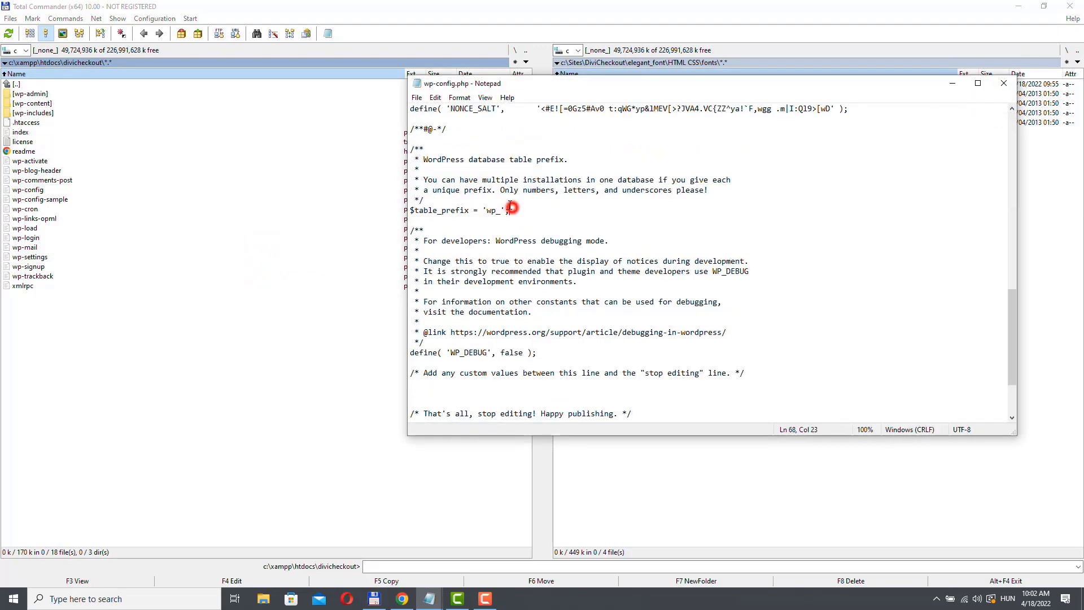
key(Return)
text(define('ALLOW_UNFILTERED_UPLOADS', true);)
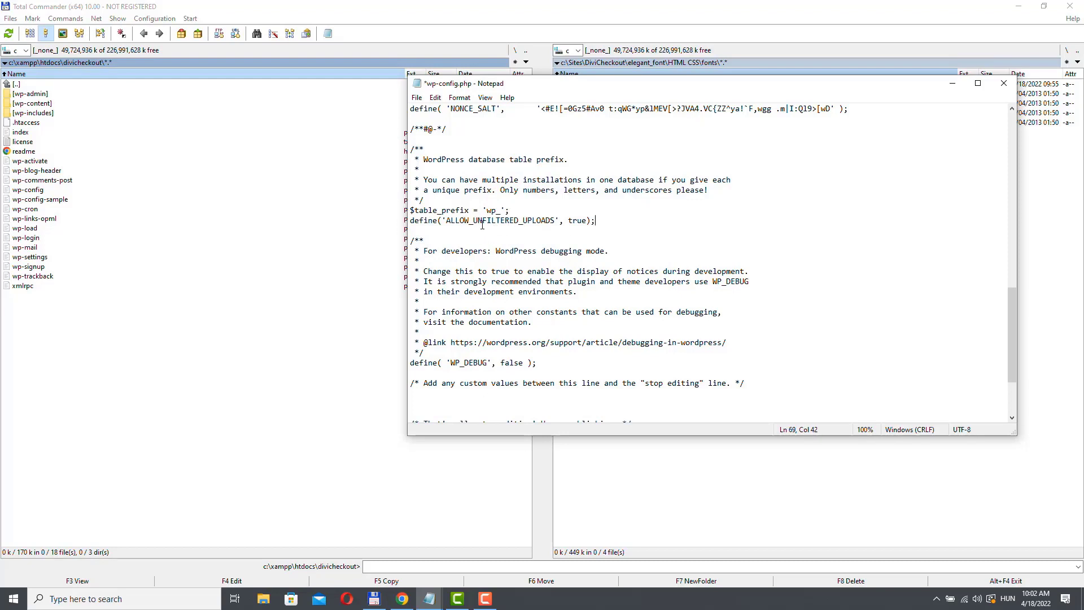
- Save the edited wp-config.php in Notepad
click(416, 97)
click(434, 149)
click(341, 321)
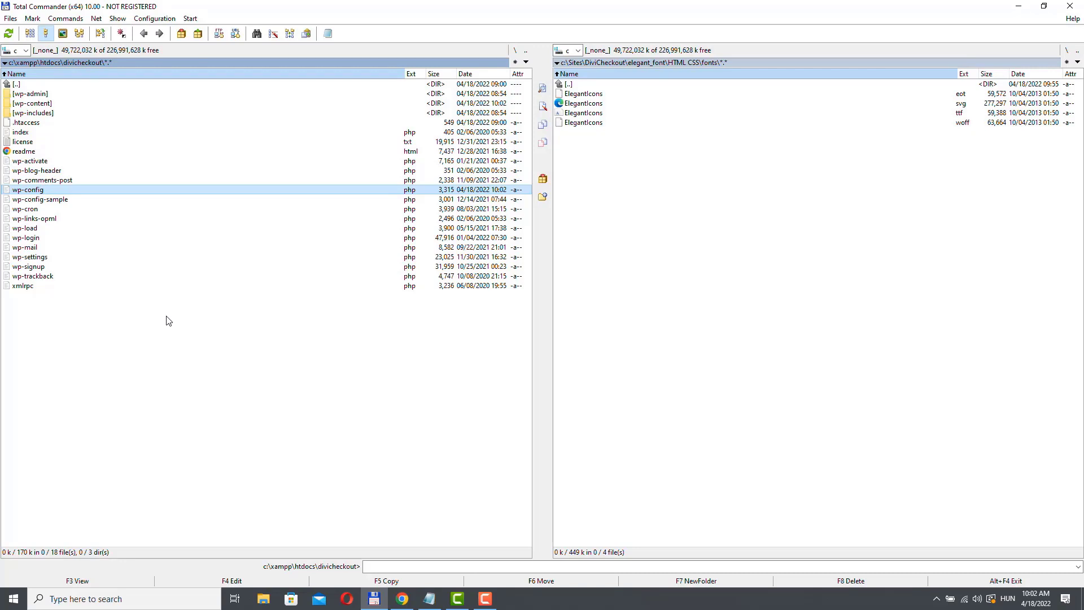
- Switch to Chrome and upload ElegantIcons.ttf as a custom font named "DiviIcons"
click(402, 599)
text(DiviIcons)
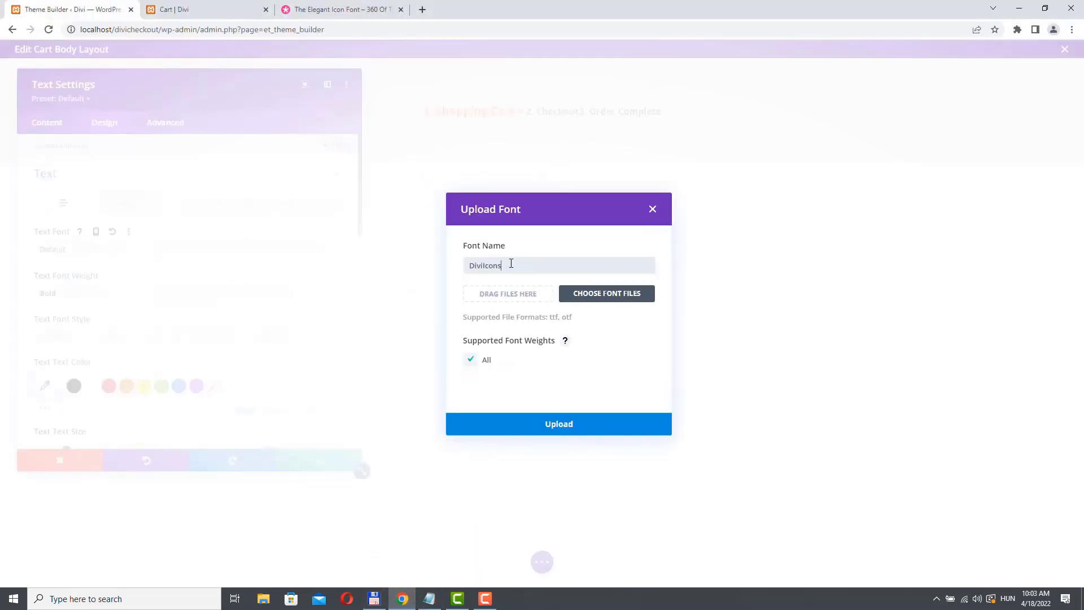
click(598, 293)
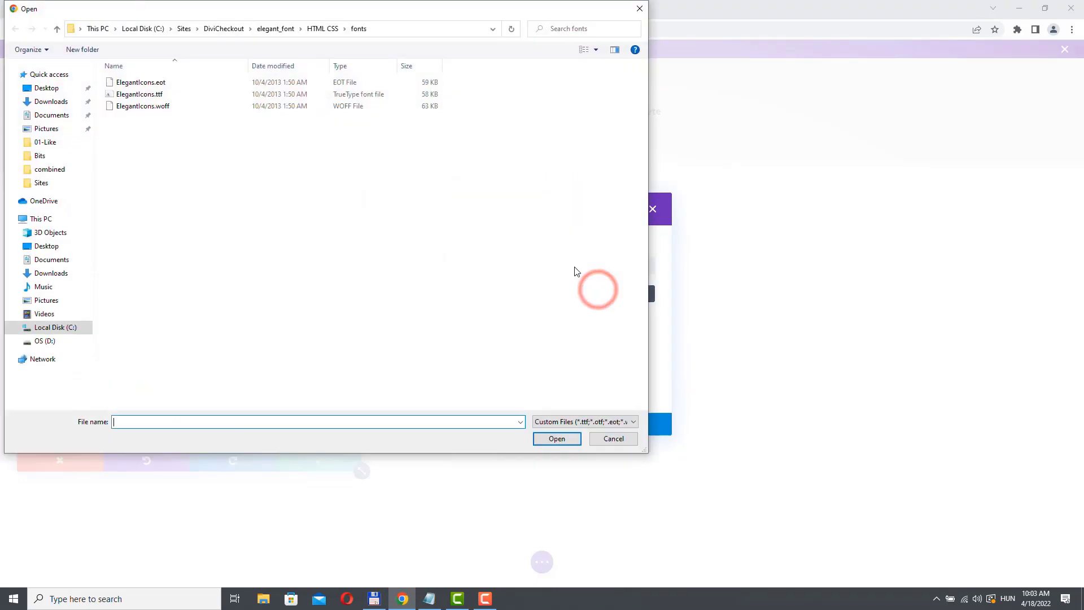
click(141, 94)
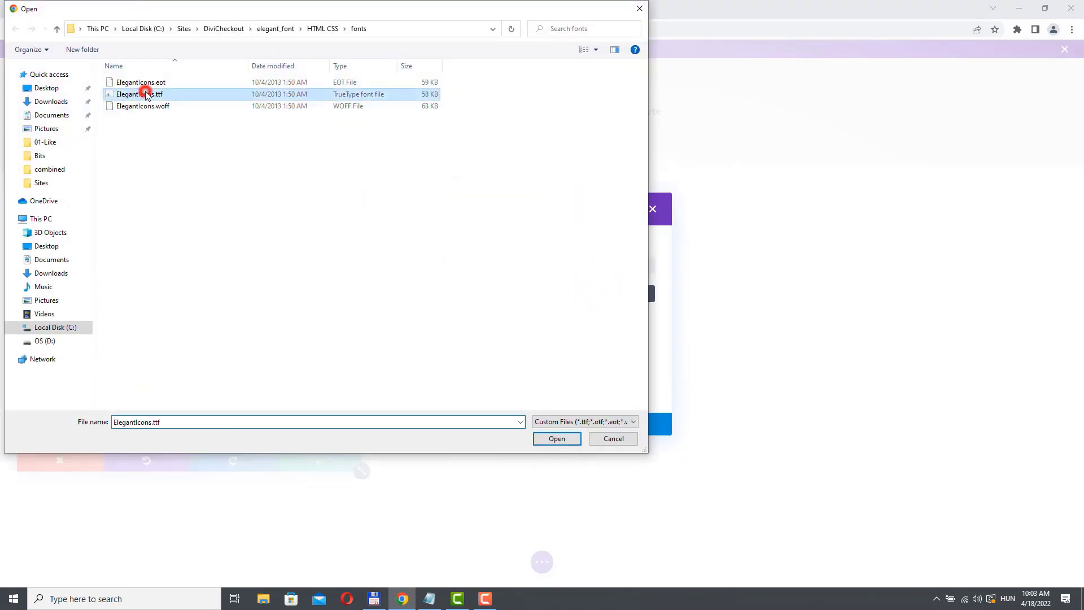
click(561, 439)
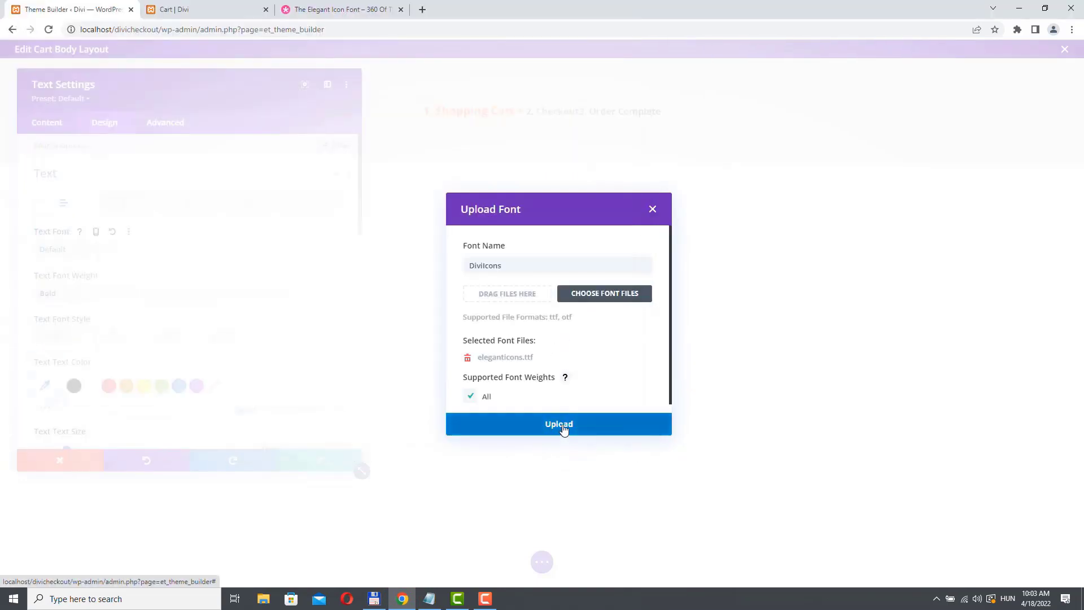
click(562, 425)
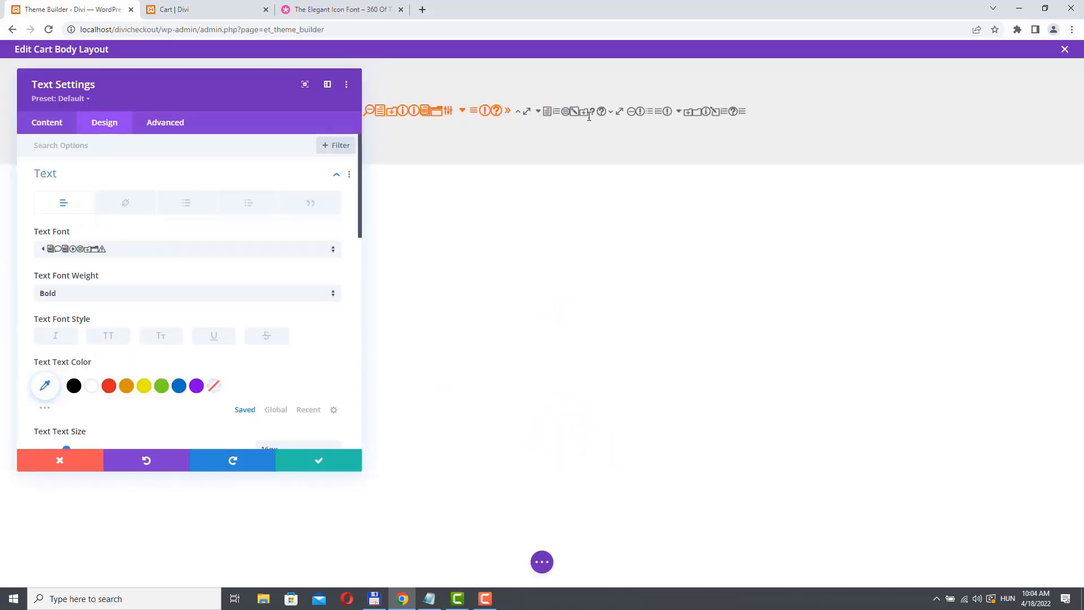
- Set the step labels' Text Font back to Default, and save the text module and the Cart body layout
click(115, 255)
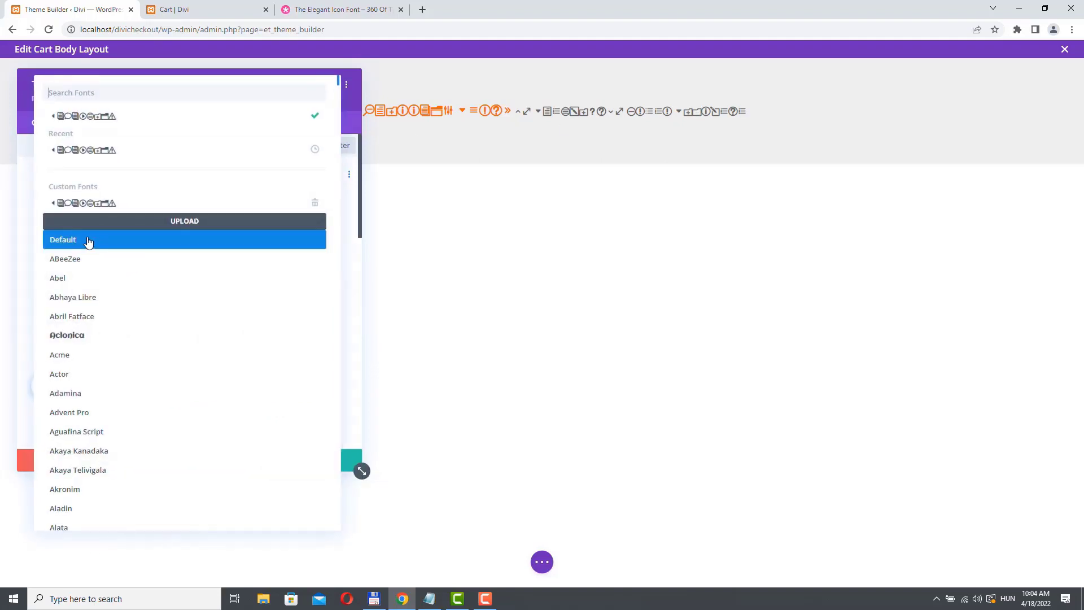
click(87, 239)
click(320, 464)
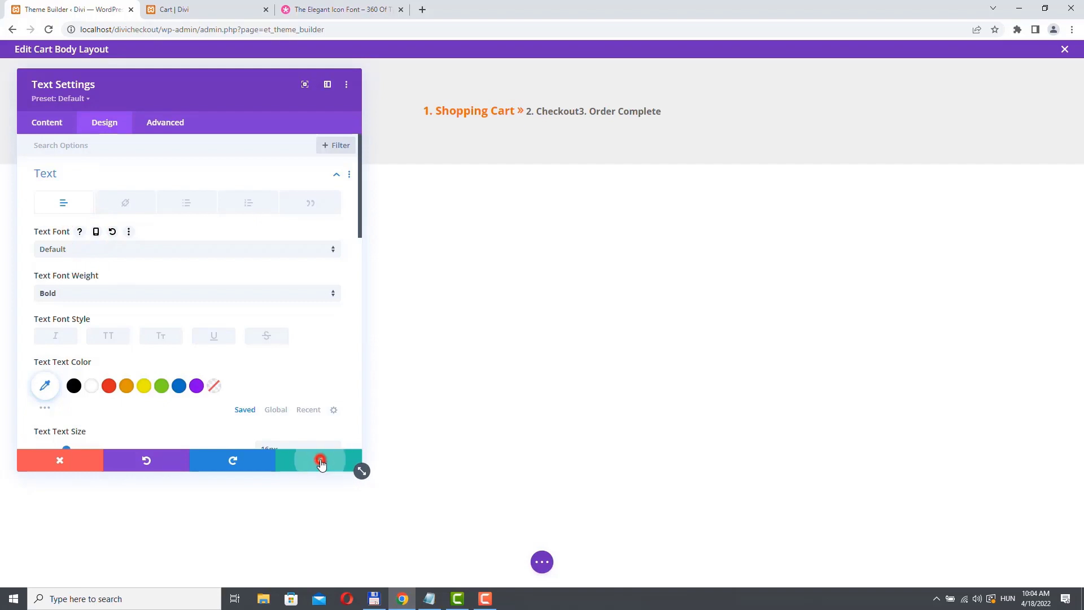
click(541, 561)
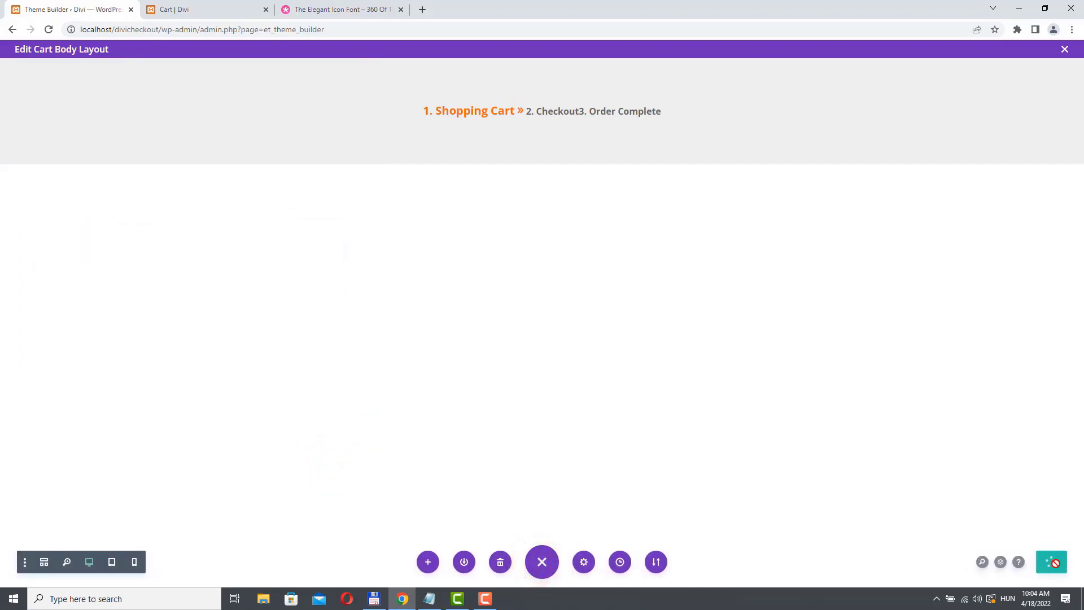
- Examine the separator character after the Shopping Cart label on the live Cart page
click(219, 10)
click(543, 189)
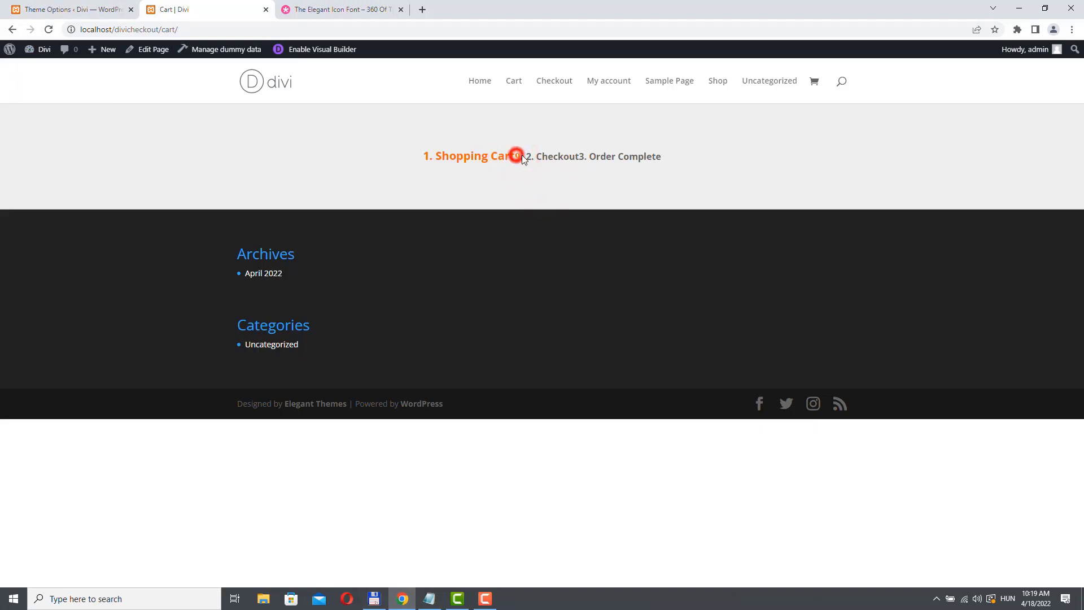
double_click(516, 155)
click(583, 155)
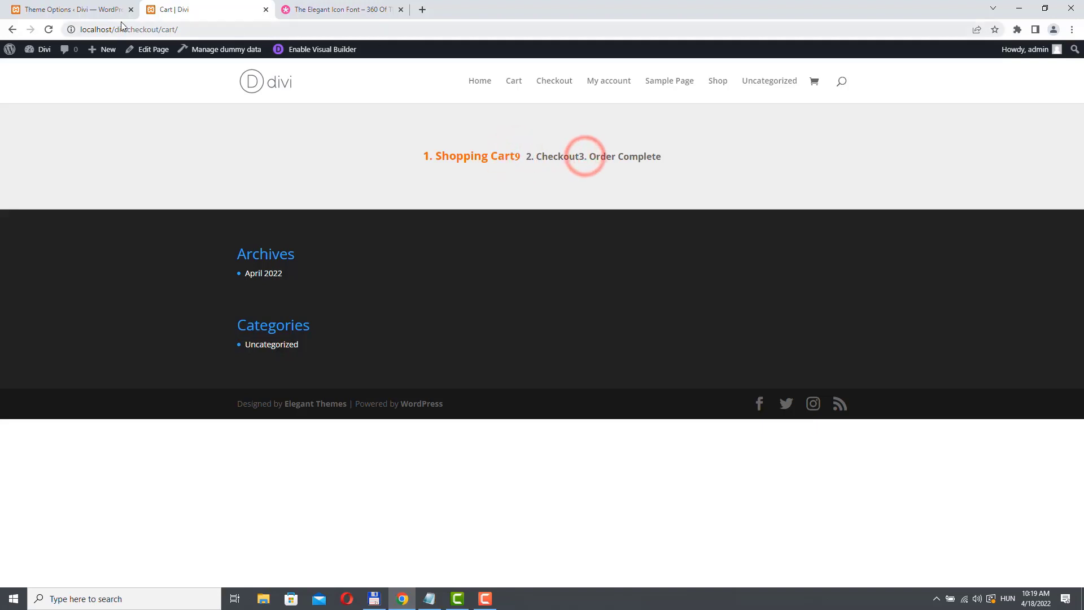
- Set the content of .ct_scart::after to "\35" in the Divi Theme Options Custom CSS, save it, and reload the Cart page
click(71, 10)
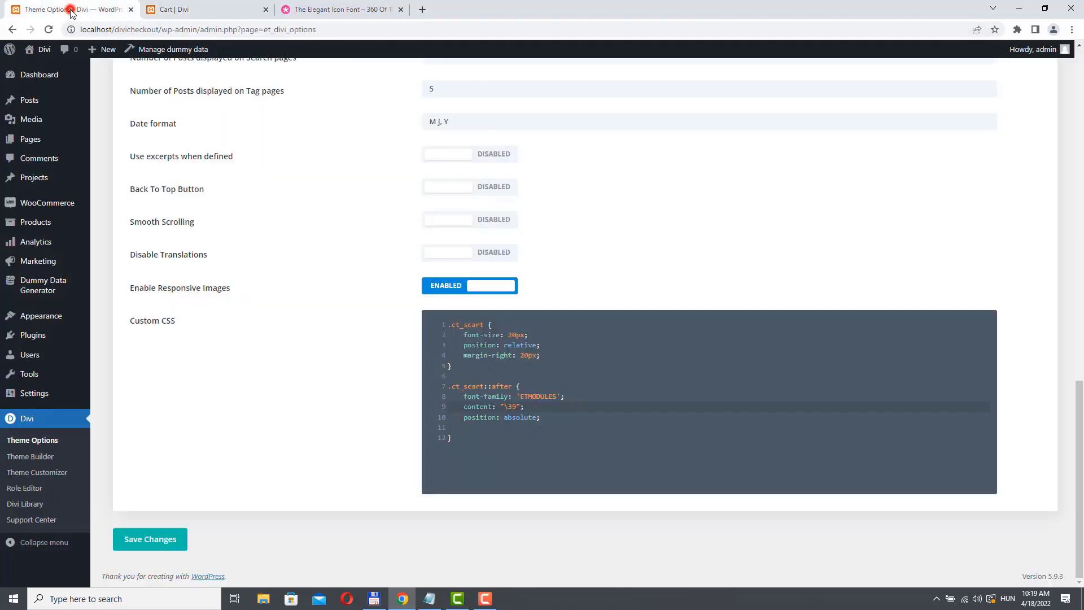
click(510, 408)
click(152, 544)
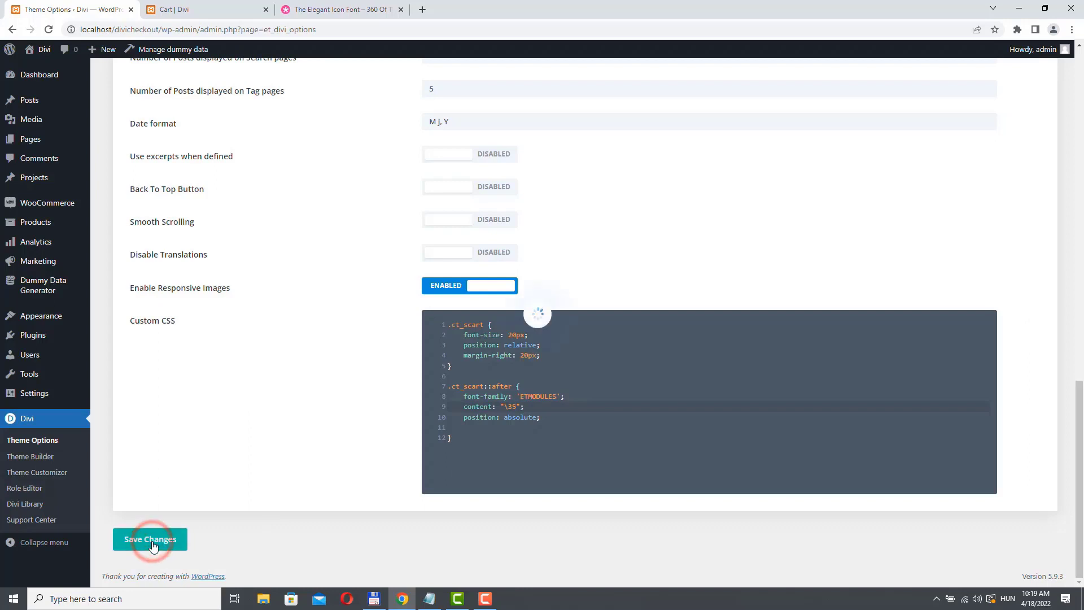
click(182, 9)
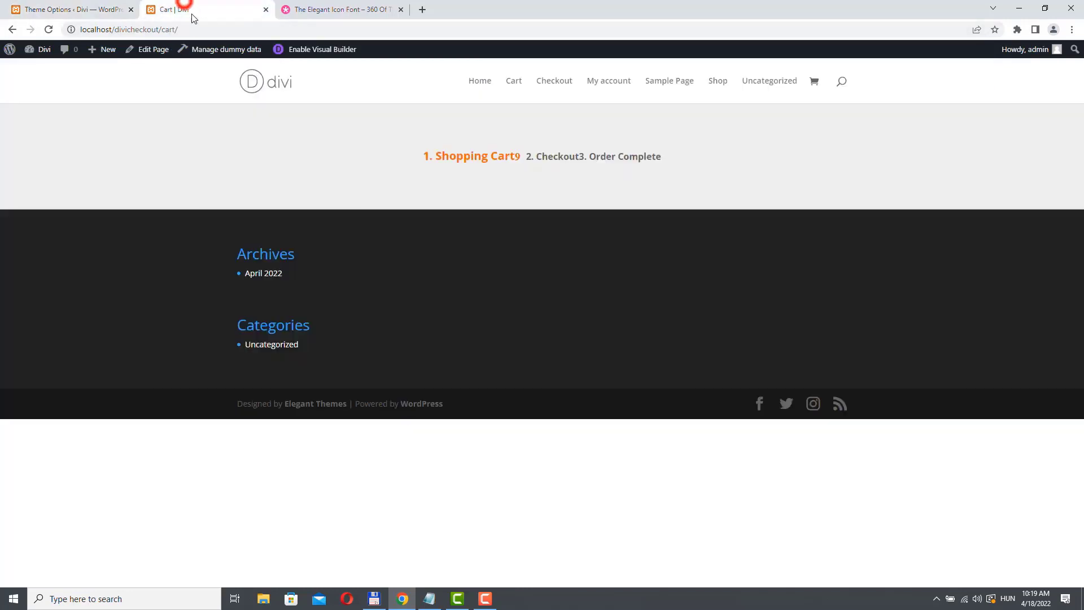
click(49, 30)
- Add top: 3px, right: -35px, color: #ccc and font-size: 25px to the .ct_scart::after rule, and check the Cart page
key(ctrl+shift+Tab)
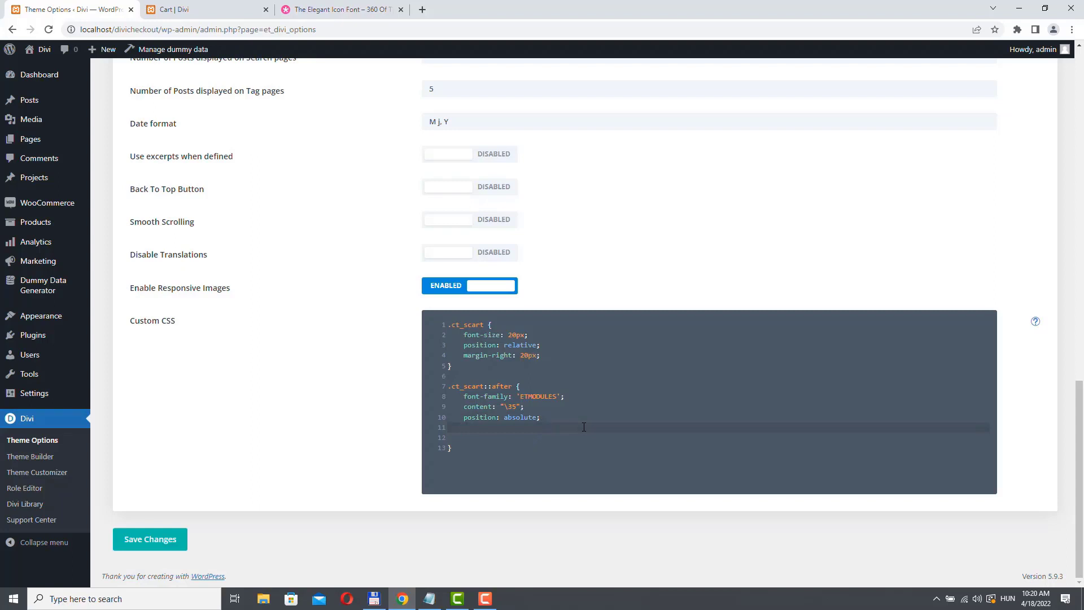
text(top:)
text( 3px;)
text(right: -)
text(color: )
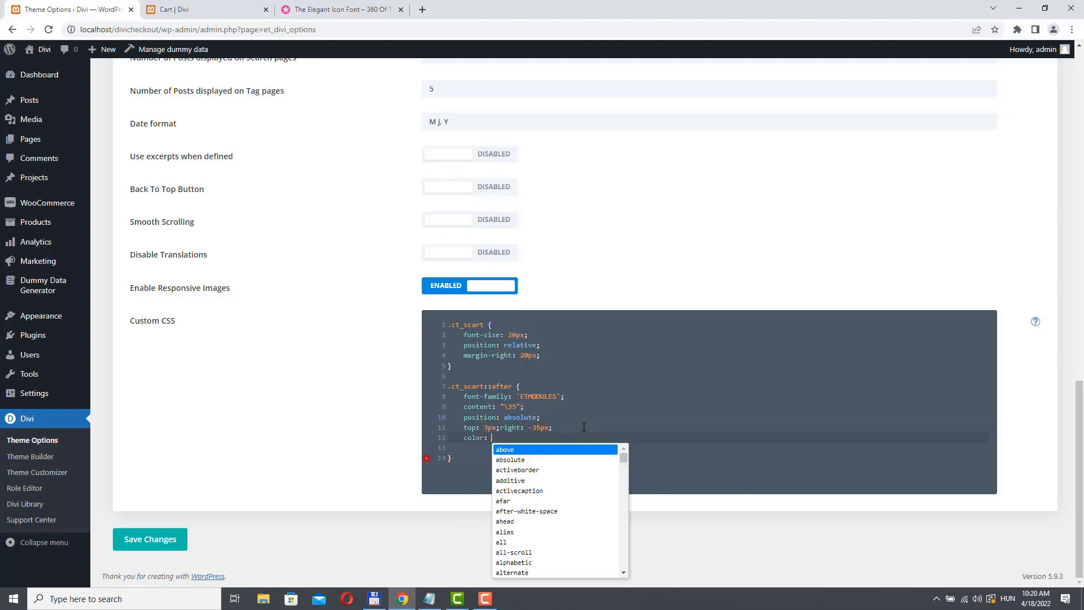
text(#ccc)
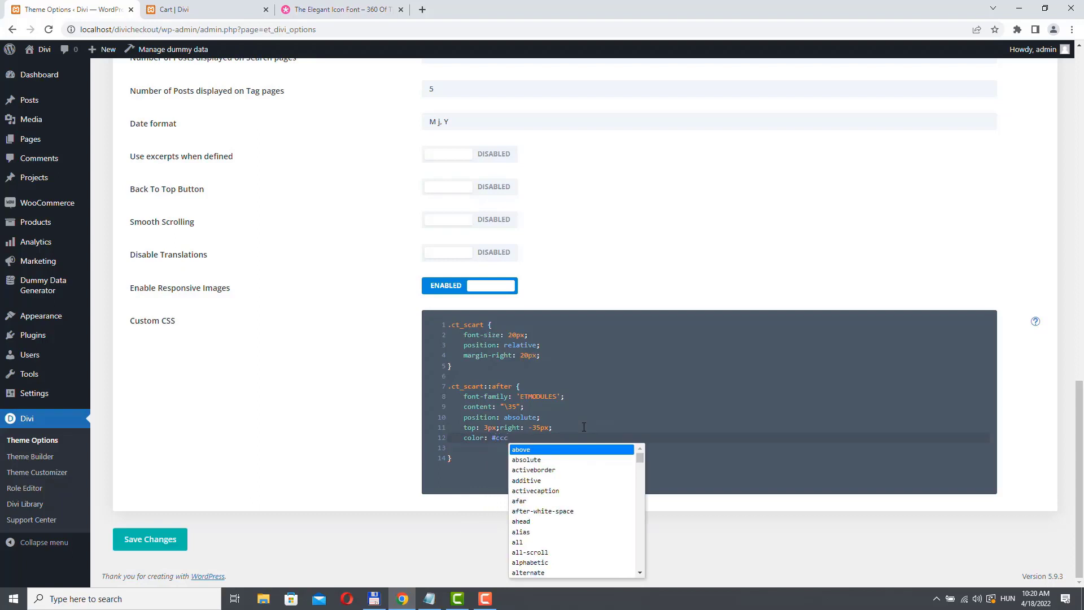
text(;)
key(Return)
text(font-)
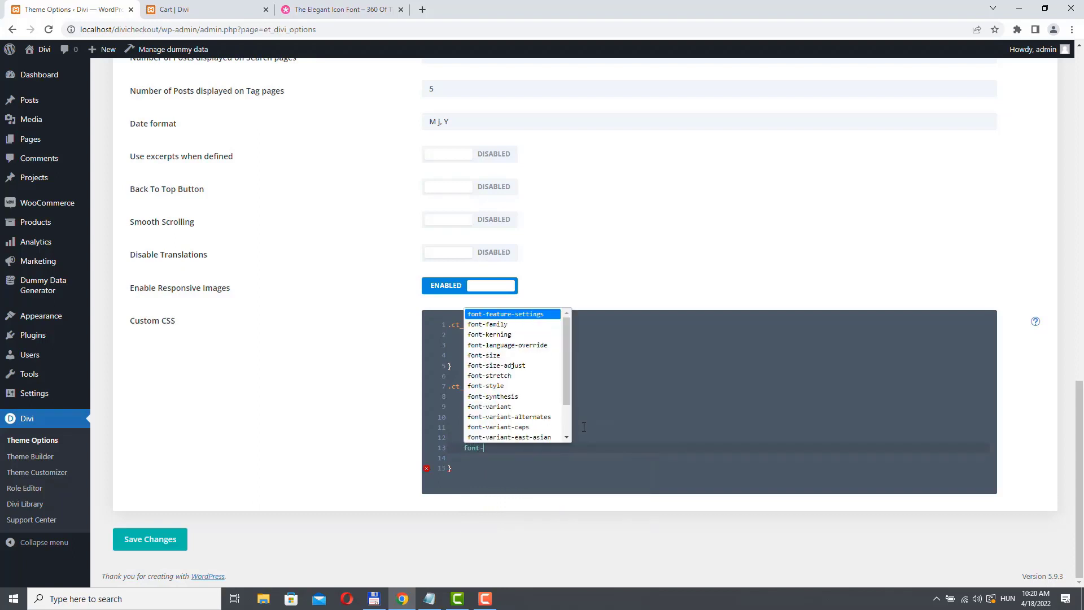
text(size: )
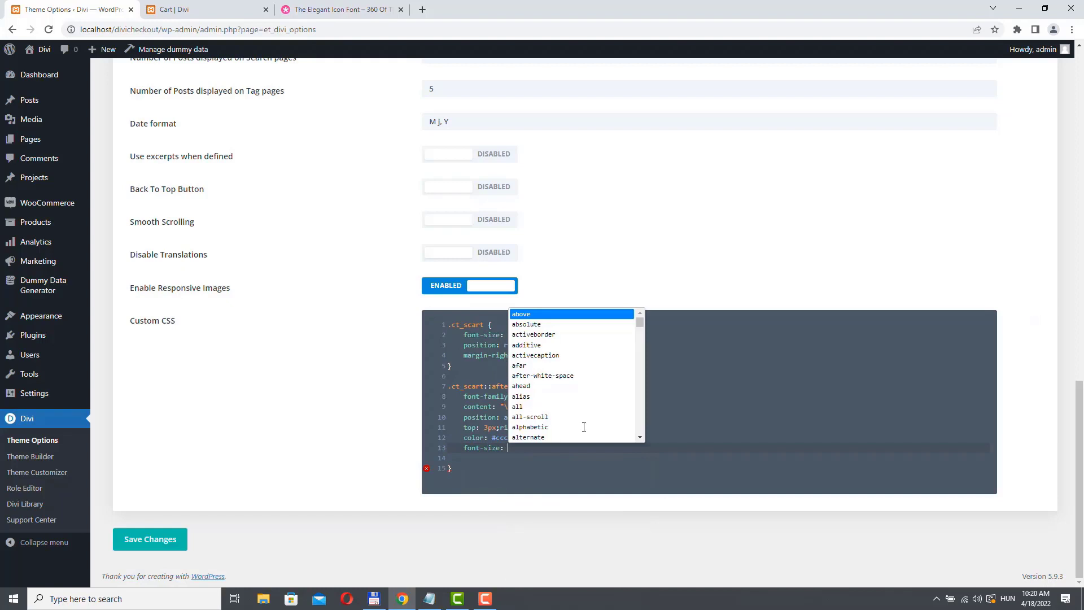
text(25px;)
click(174, 9)
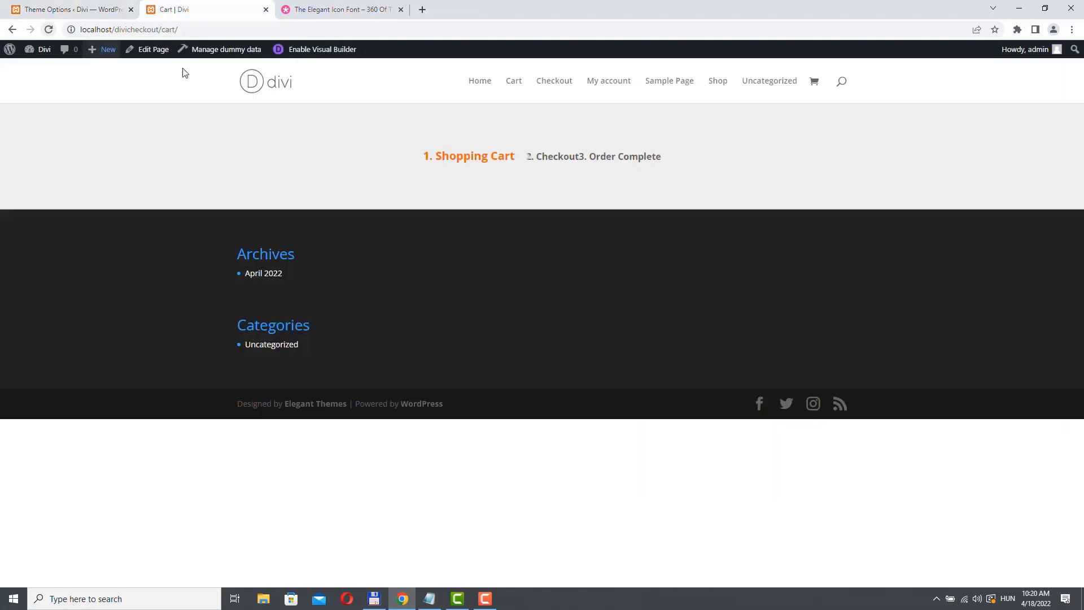
double_click(533, 157)
- Insert a copy of the .ct_scart and .ct_scart::after rules at the end of the Theme Options Custom CSS
click(64, 11)
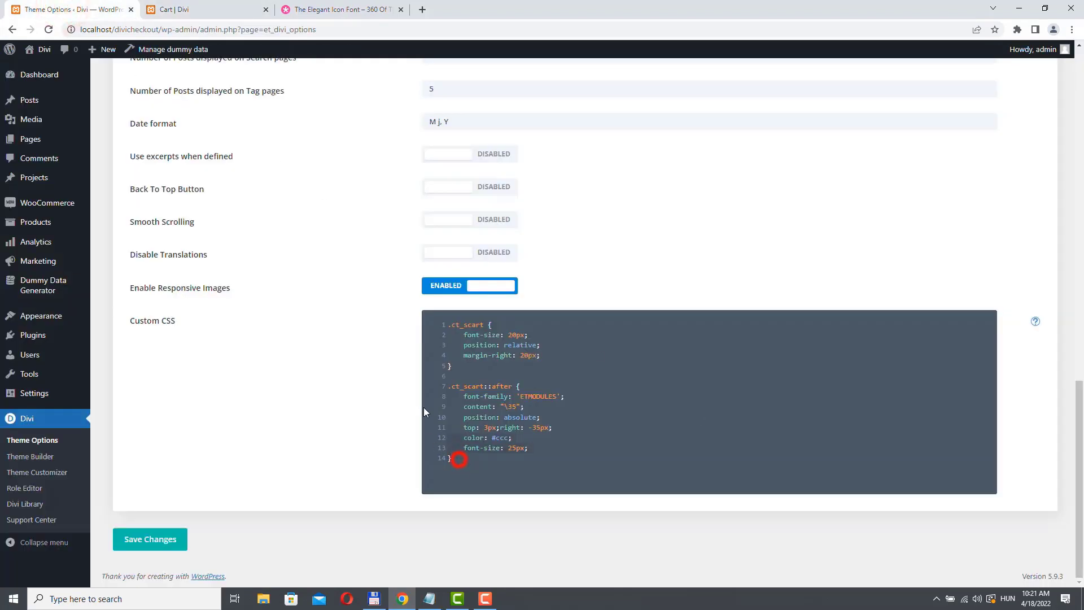
click(452, 458)
key(Return)
key(Return)
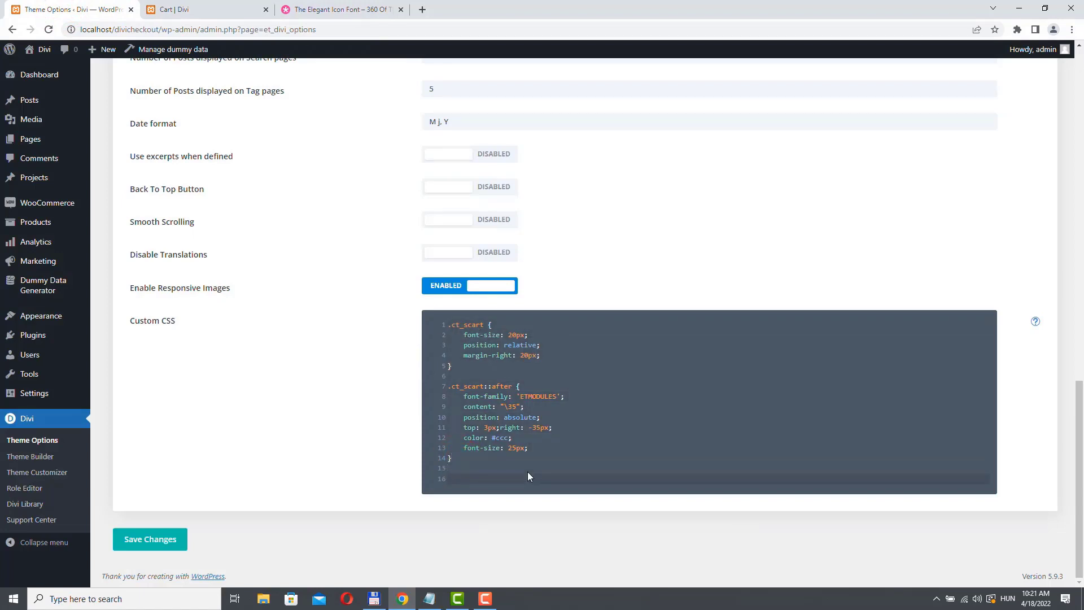
text(.ct_scart {     font-size: 20px;     position: relative;     margin-right: 20px; }  .ct_scart::after {     font-family: 'ETMODULES';     content: "\35";     position: absolute;     top: 3px;right: -35px;     color: #ccc;     font-size: 25px; })
- Rename the selectors of the two copied rules to .ct_checkout and .ct_checkout::after
click(464, 346)
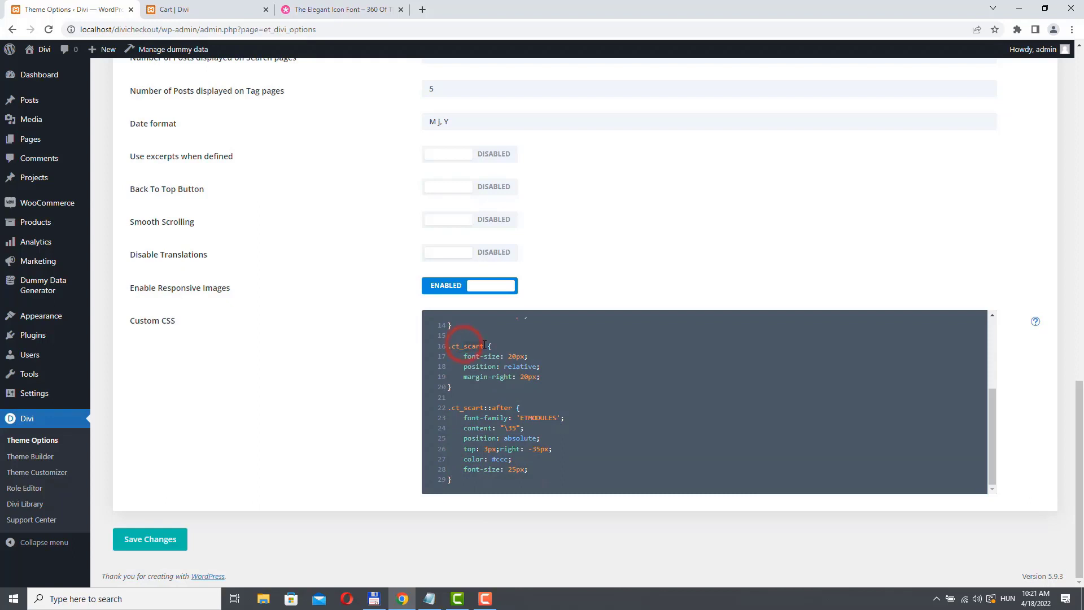
key(BackSpace)
key(BackSpace)
key(BackSpace)
key(BackSpace)
key(BackSpace)
text(checkout)
click(484, 407)
key(BackSpace)
key(BackSpace)
key(BackSpace)
key(BackSpace)
key(BackSpace)
text(checkout)
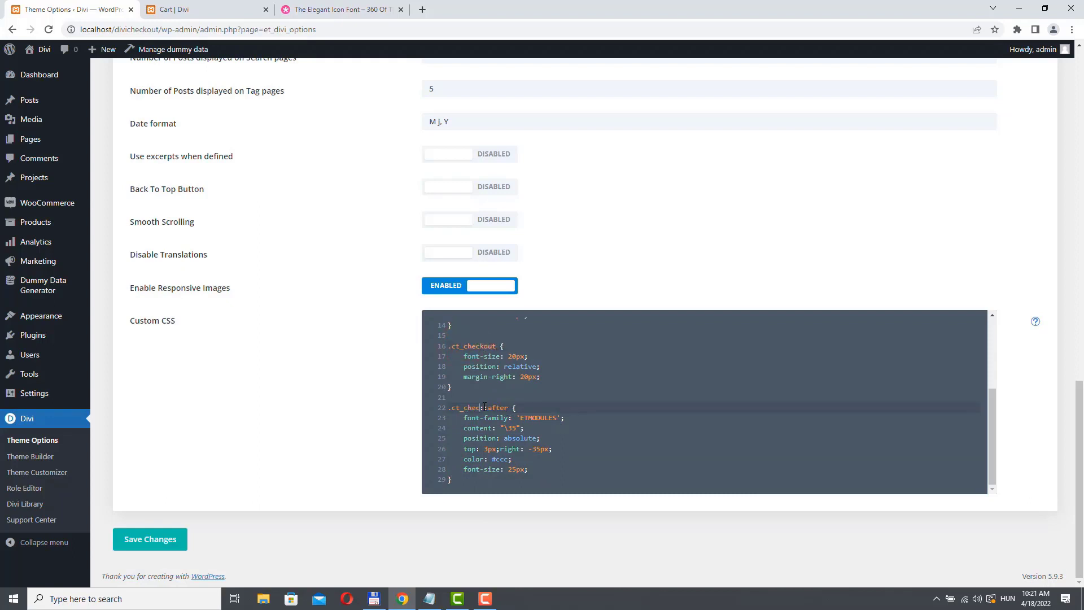
- Add margin-left: 20px; to the .ct_checkout rule and save the theme options
click(464, 355)
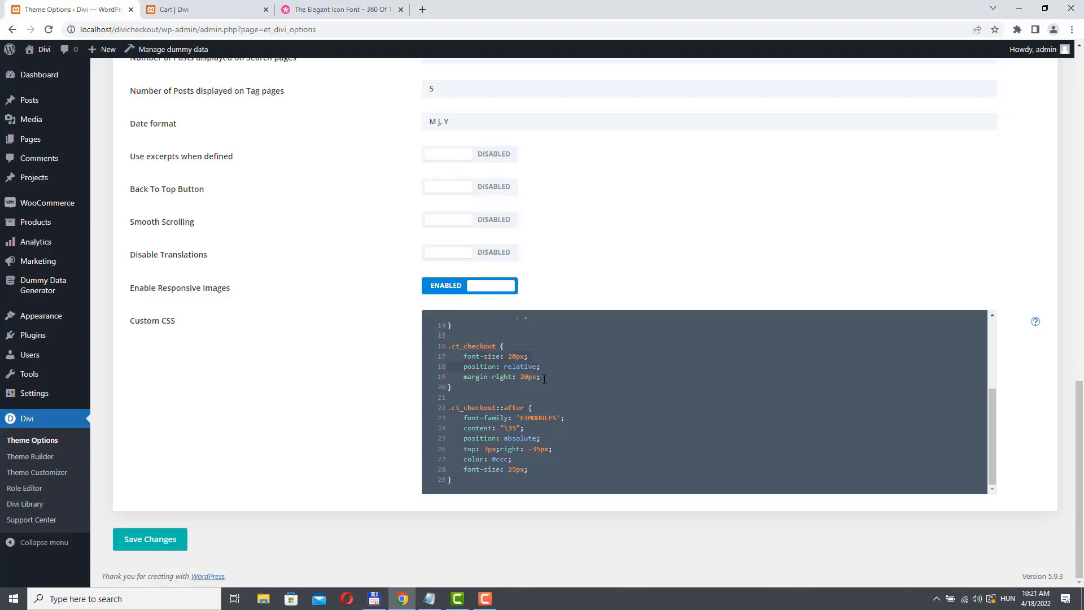
click(544, 378)
key(Return)
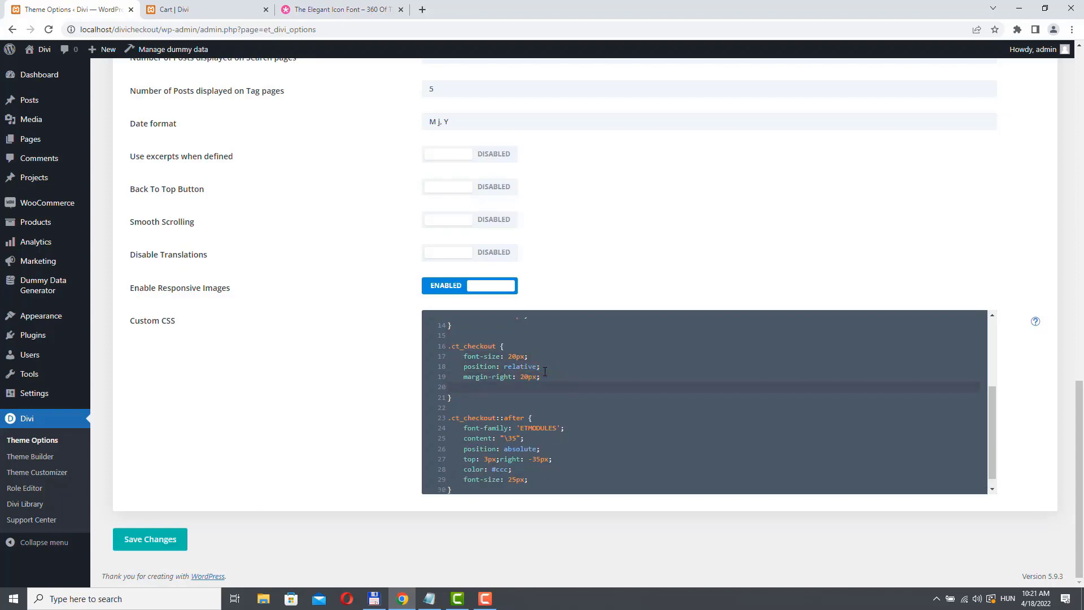
text(margin-)
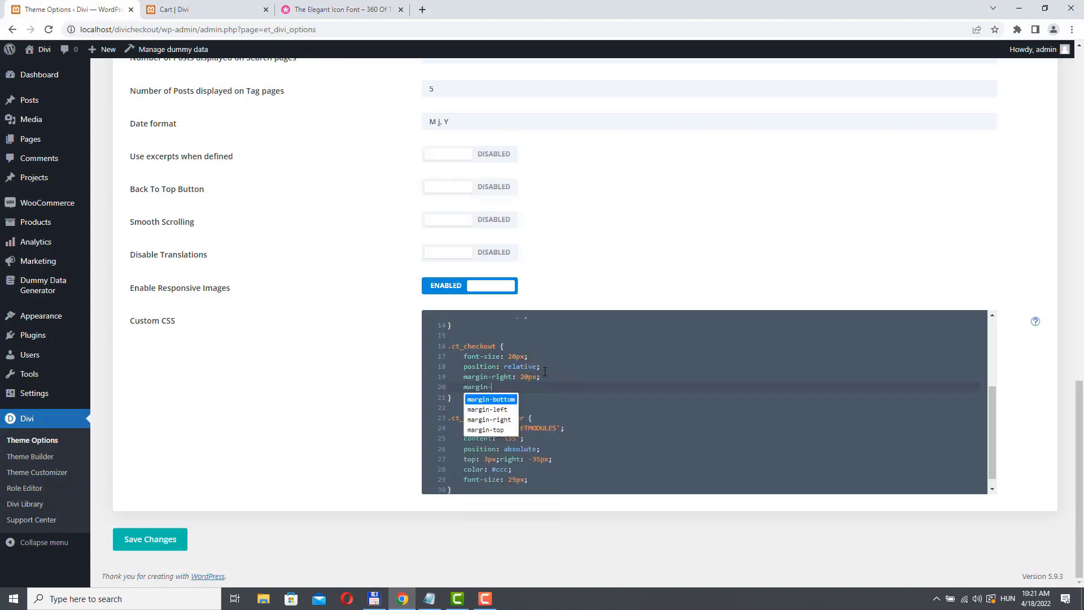
text(left: 20px;)
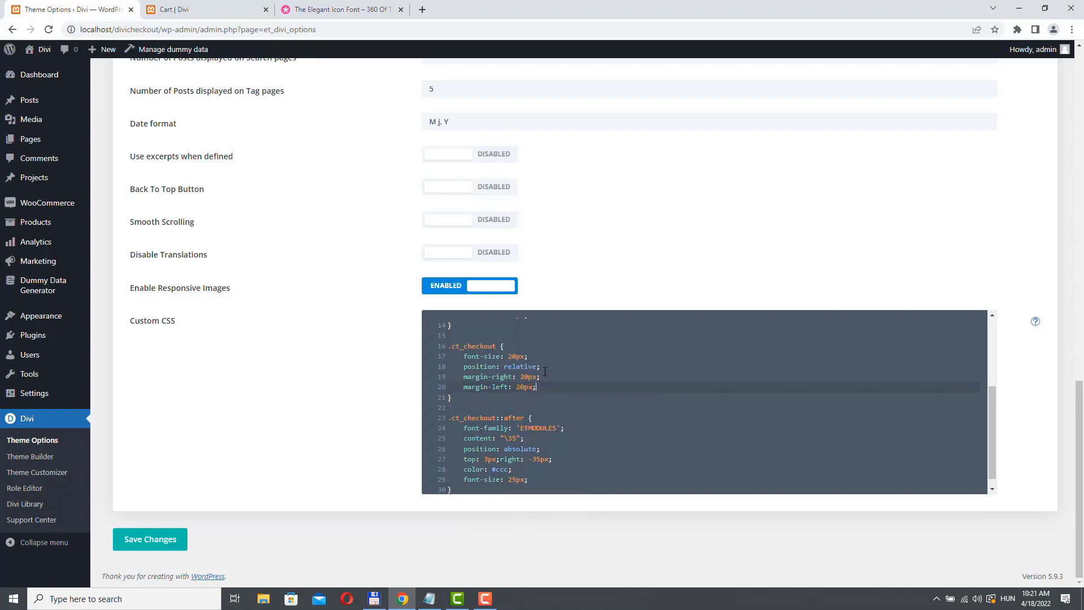
scroll(479, 433, down, 1)
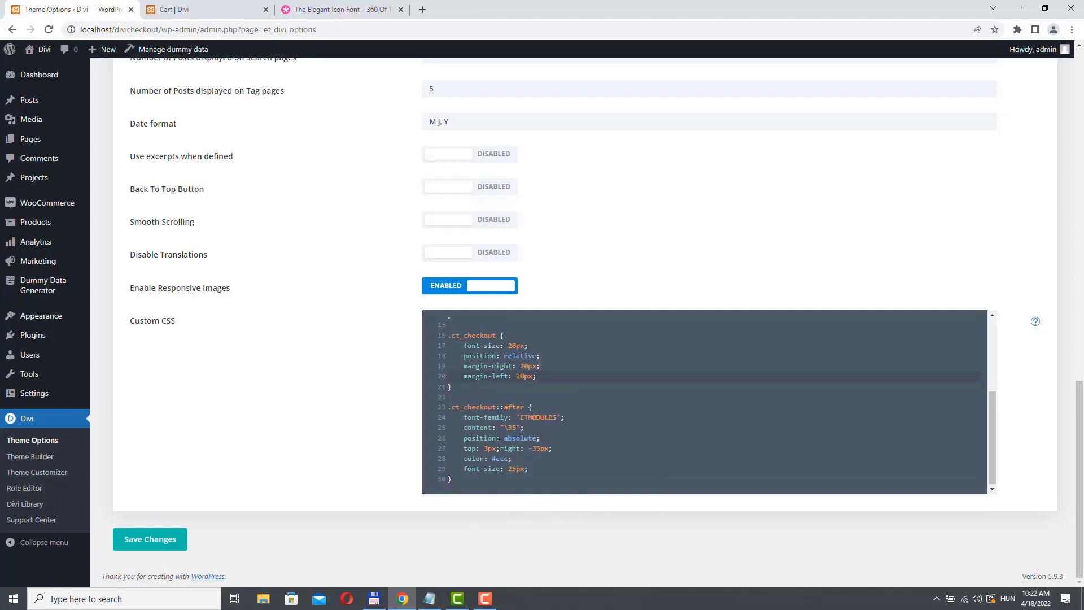
click(156, 541)
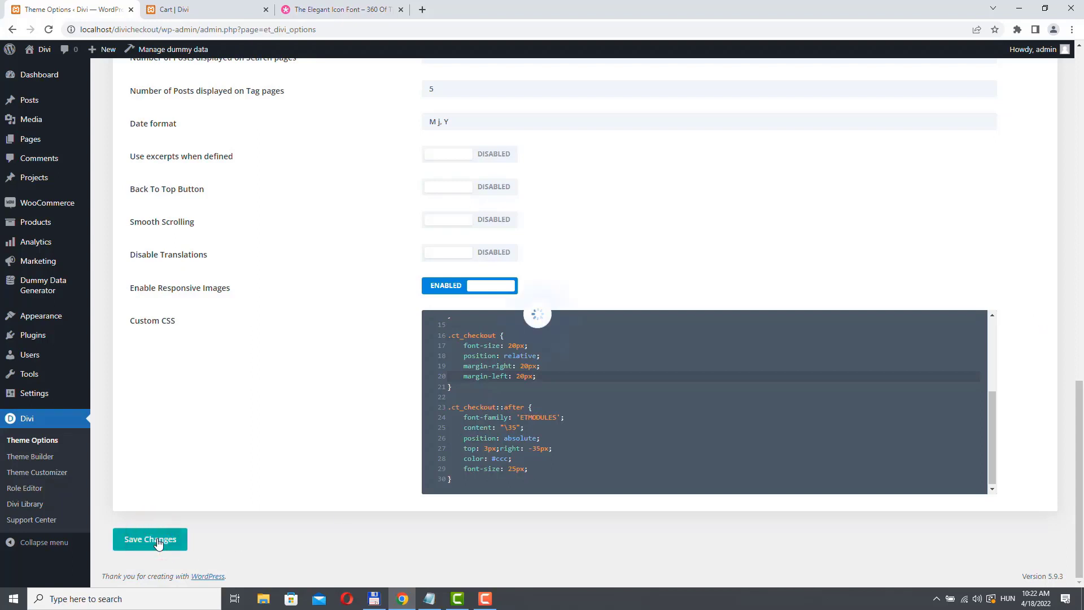
- Reload the Cart page and check the spacing and size of the Order Complete label
click(173, 10)
click(48, 29)
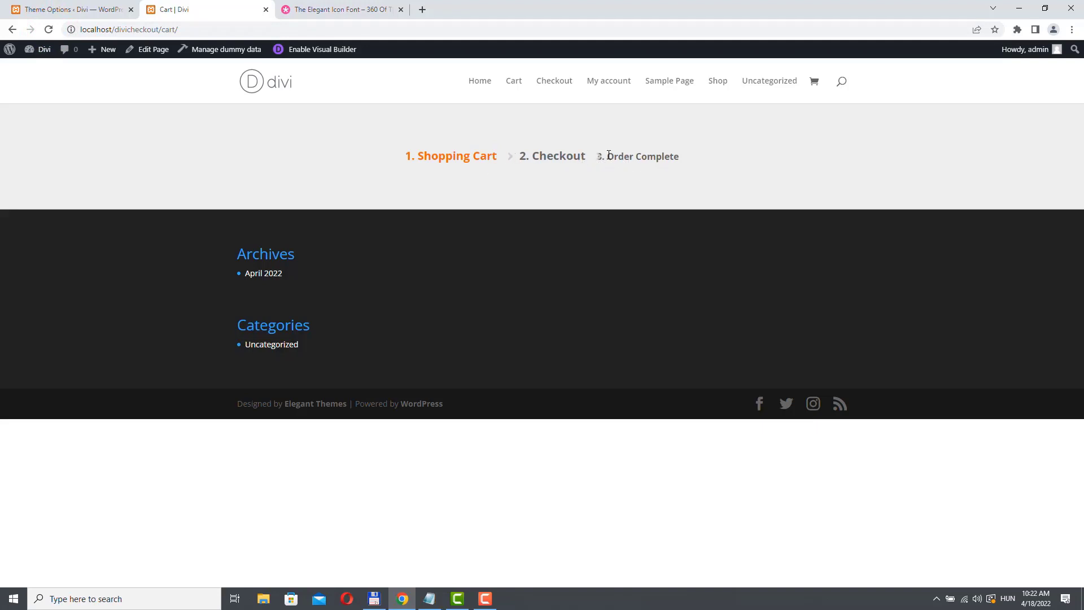
drag(608, 155, 684, 157)
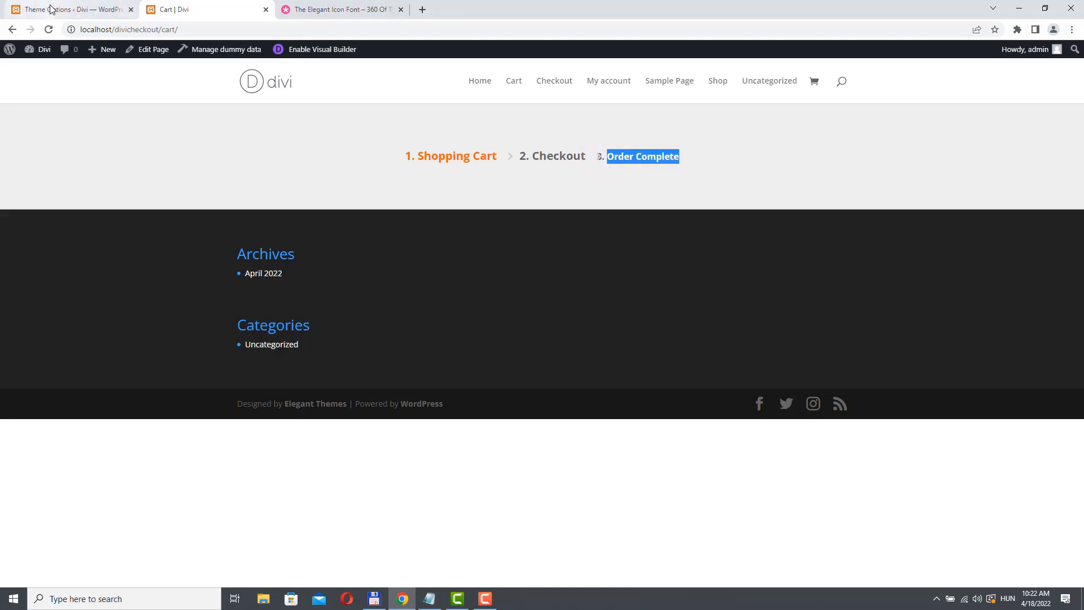
- Add a .ct_complete rule with margin-left: 20px; at the end of the Theme Options Custom CSS
click(51, 10)
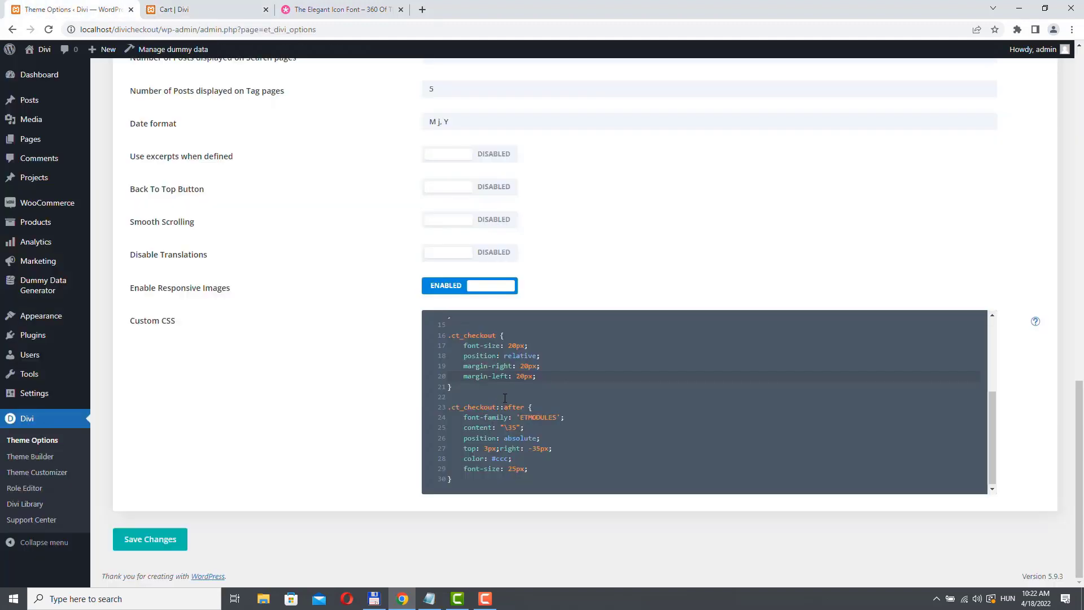
key(Return)
key(Return)
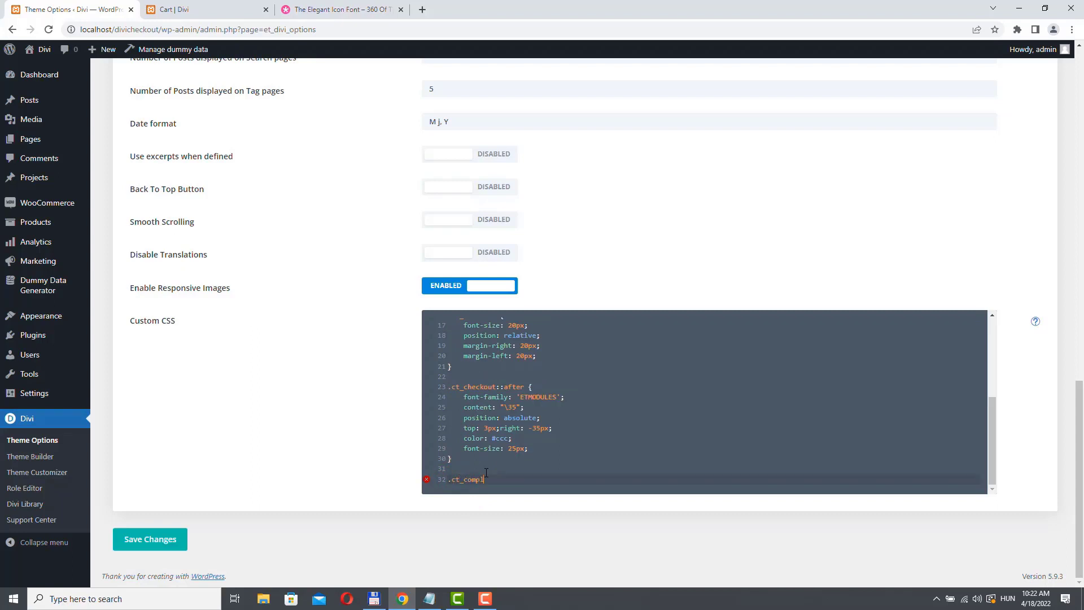
text(.ct_complete {)
key(Return)
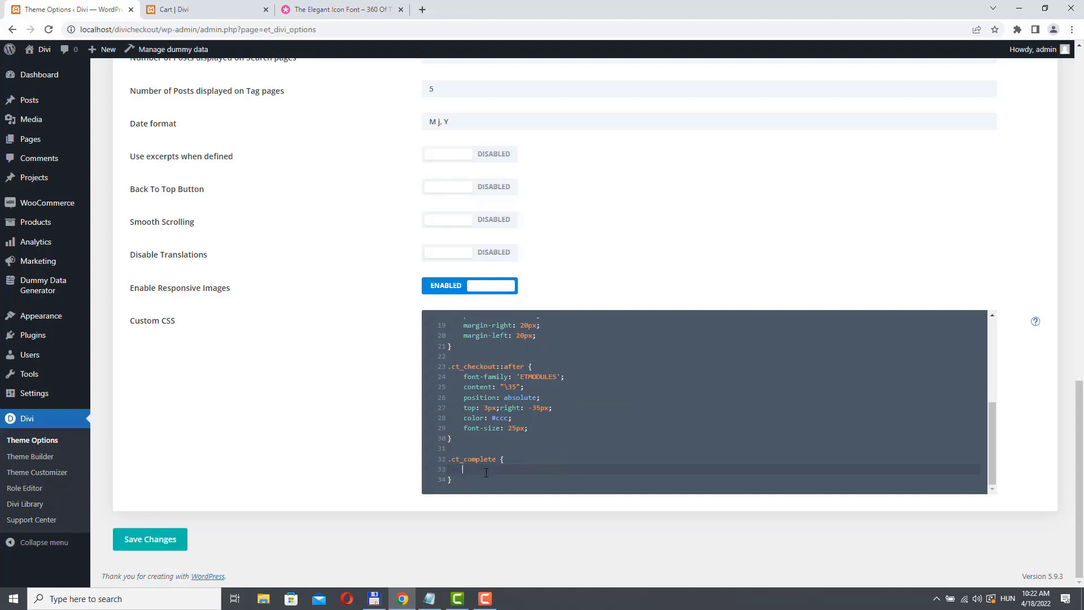
text(margin-)
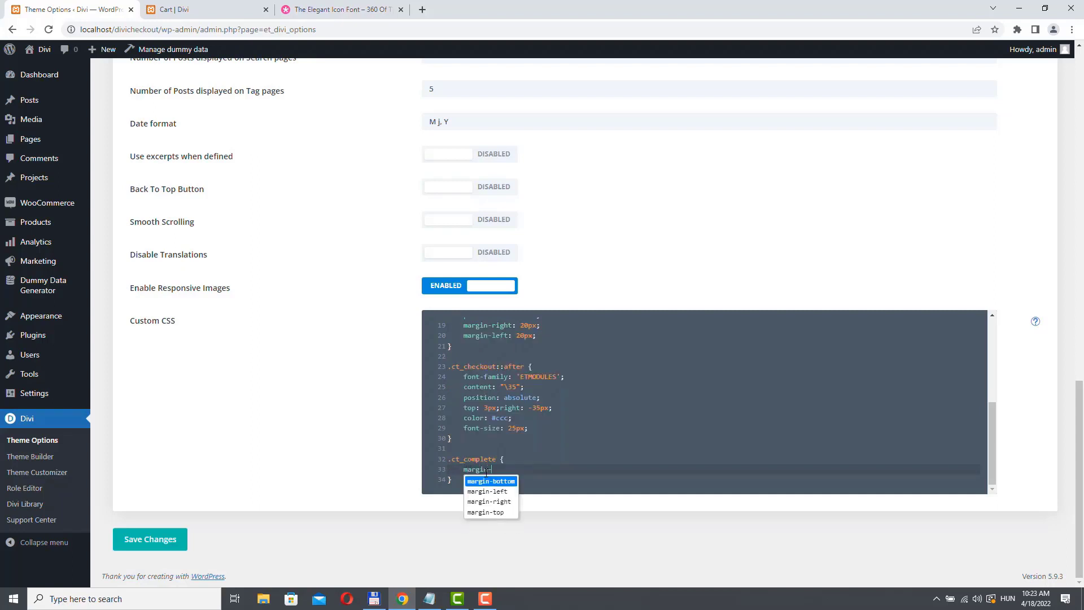
text(left: 20)
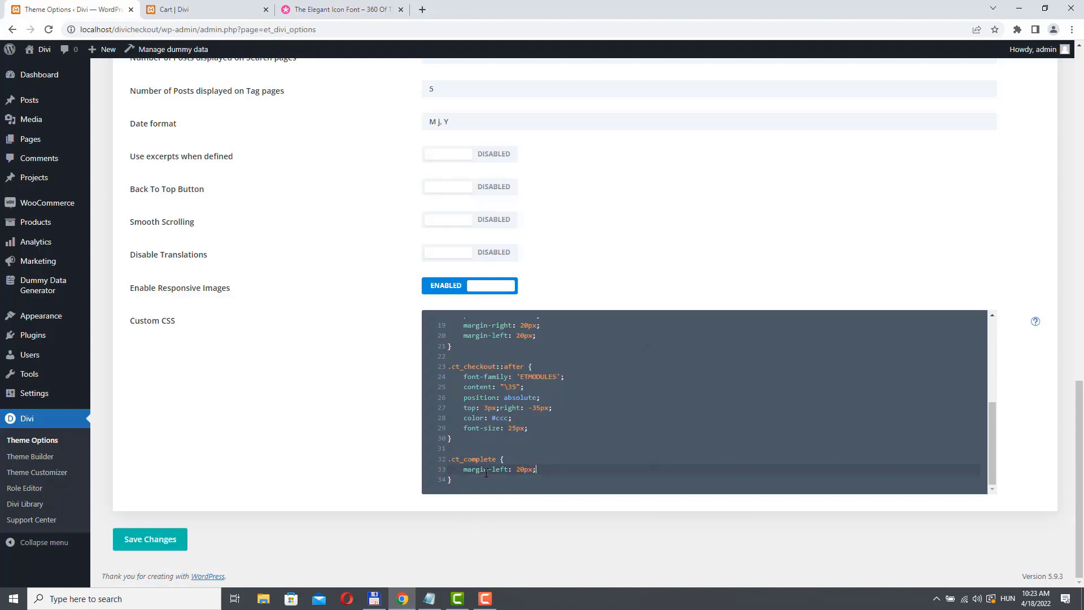
text(px;)
- Add font-size: 20px; to the .ct_complete rule and reload the Cart page to check the Order Complete label
key(Return)
text(font-s)
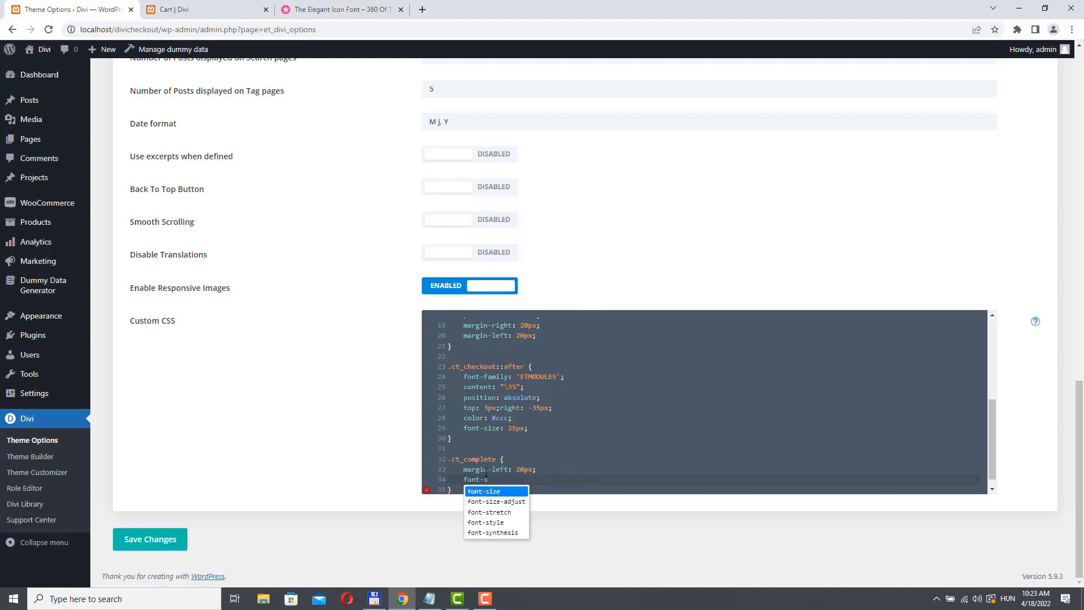
key(Return)
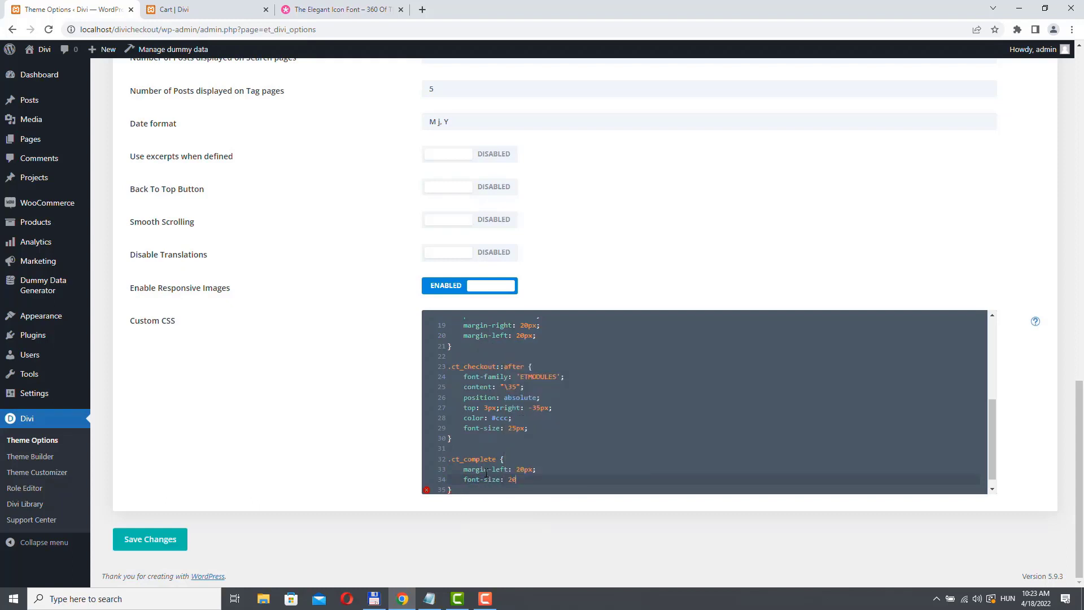
text(;)
click(205, 10)
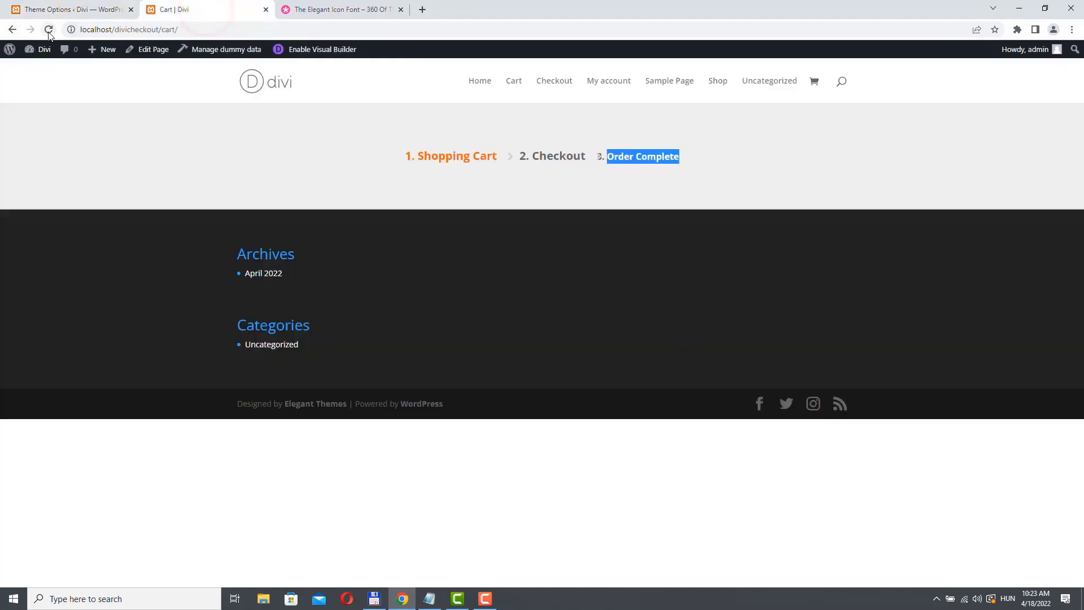
click(48, 31)
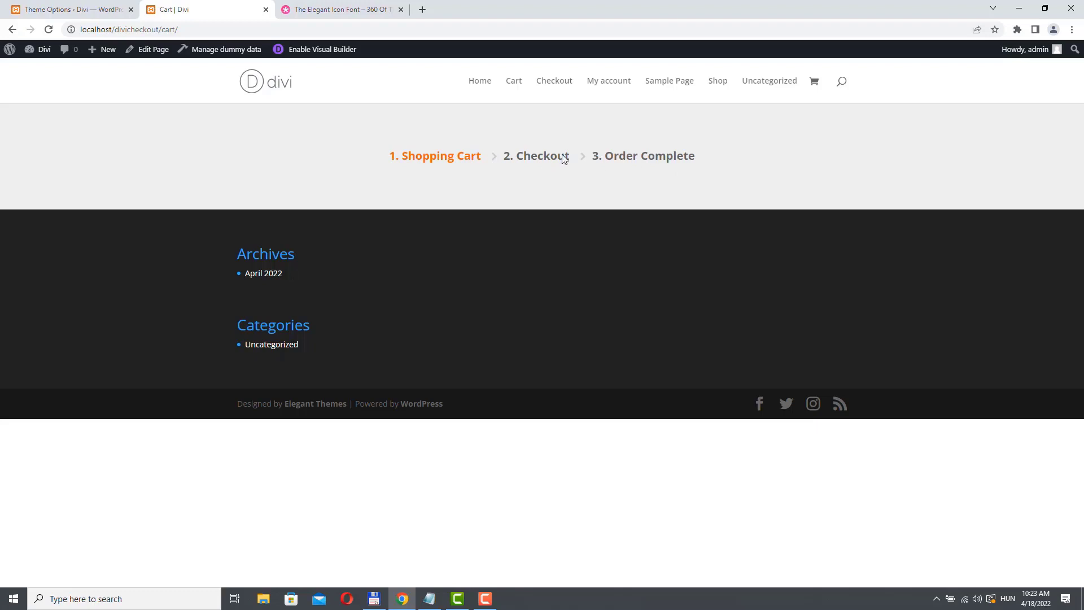
- Open the Cart template's custom body layout for editing in the Divi Theme Builder
click(50, 11)
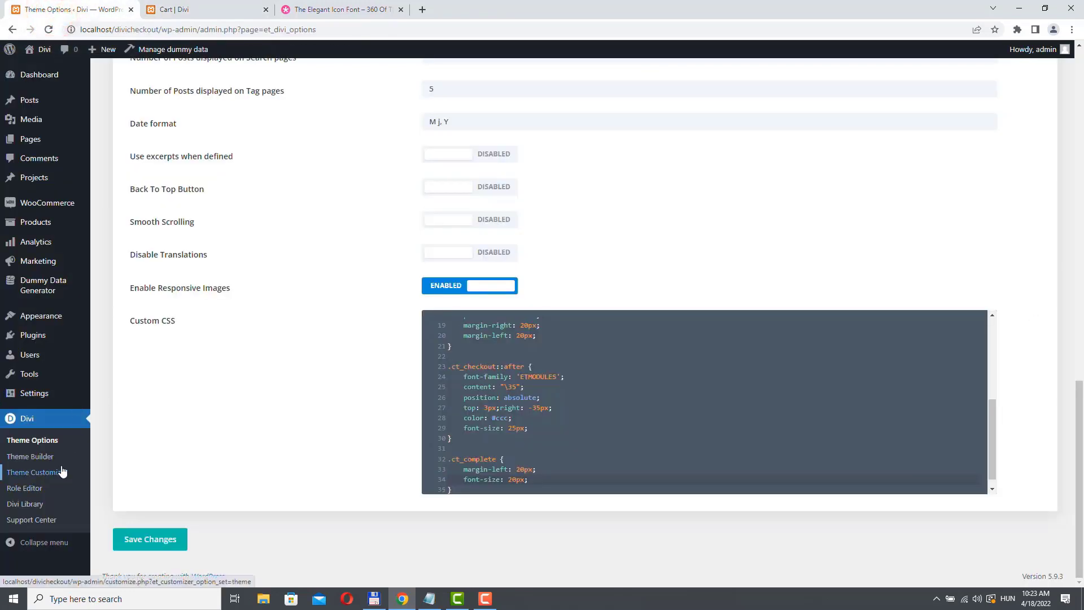
click(31, 458)
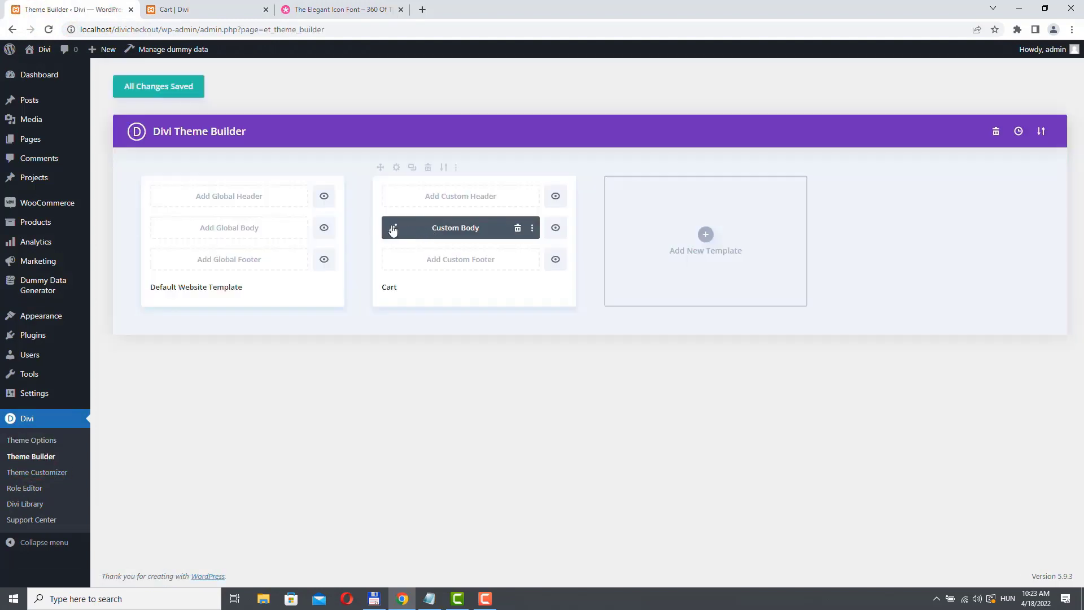
click(393, 228)
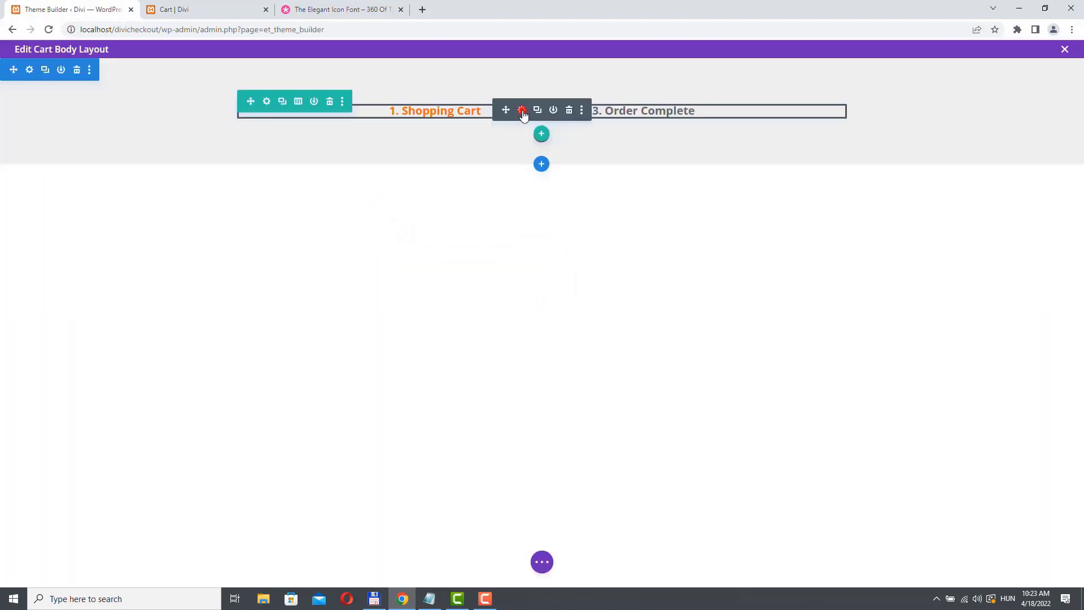
- Set the font style of the checkout-steps text module to all uppercase and save the Cart body layout
click(522, 110)
click(100, 119)
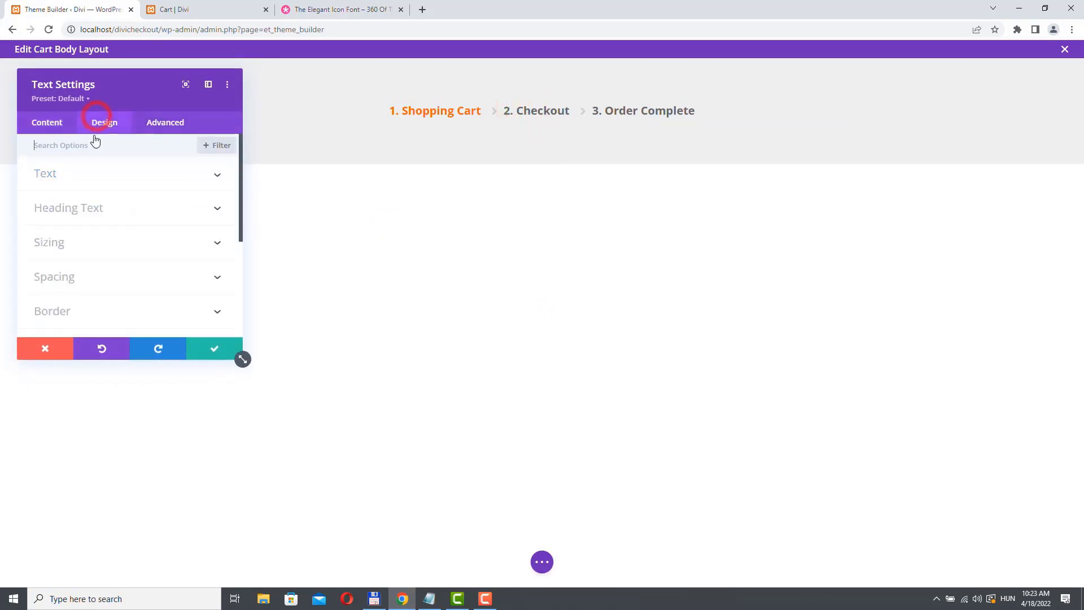
click(77, 173)
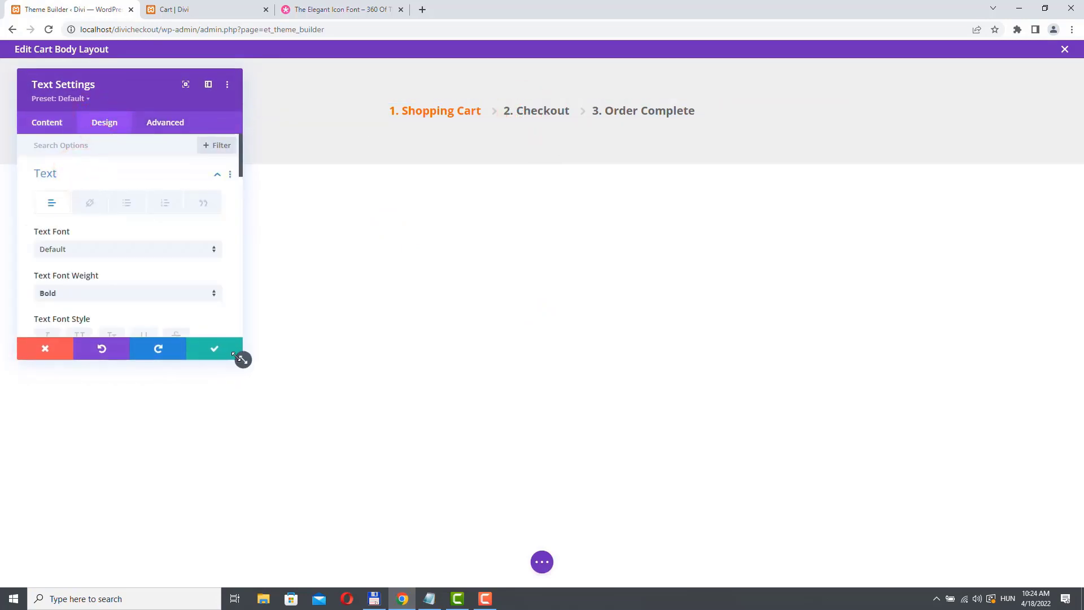
drag(240, 360, 400, 522)
scroll(176, 304, down, 2)
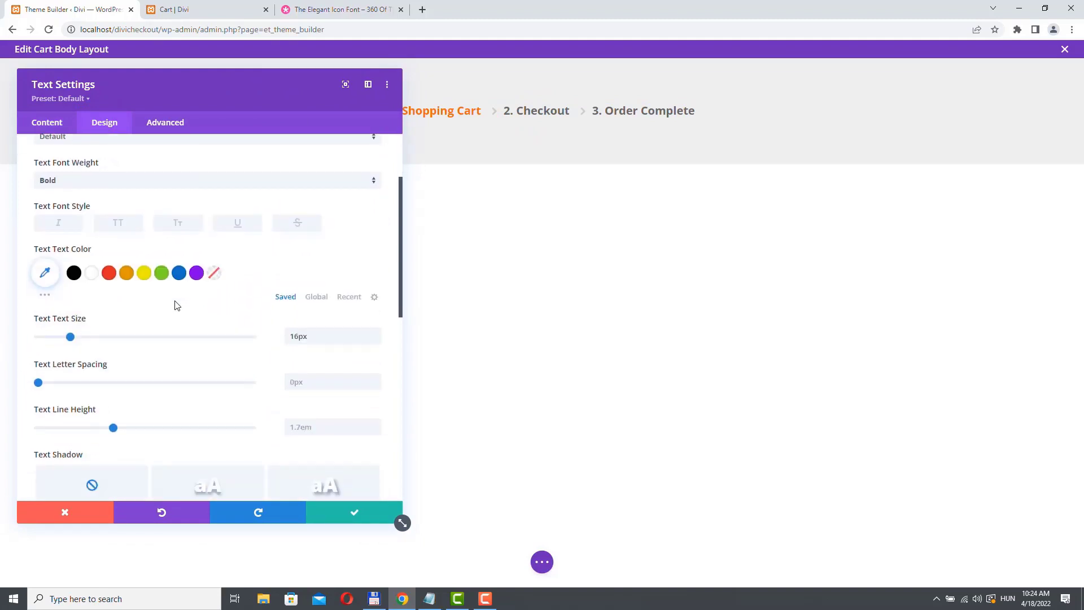
scroll(170, 294, up, 1)
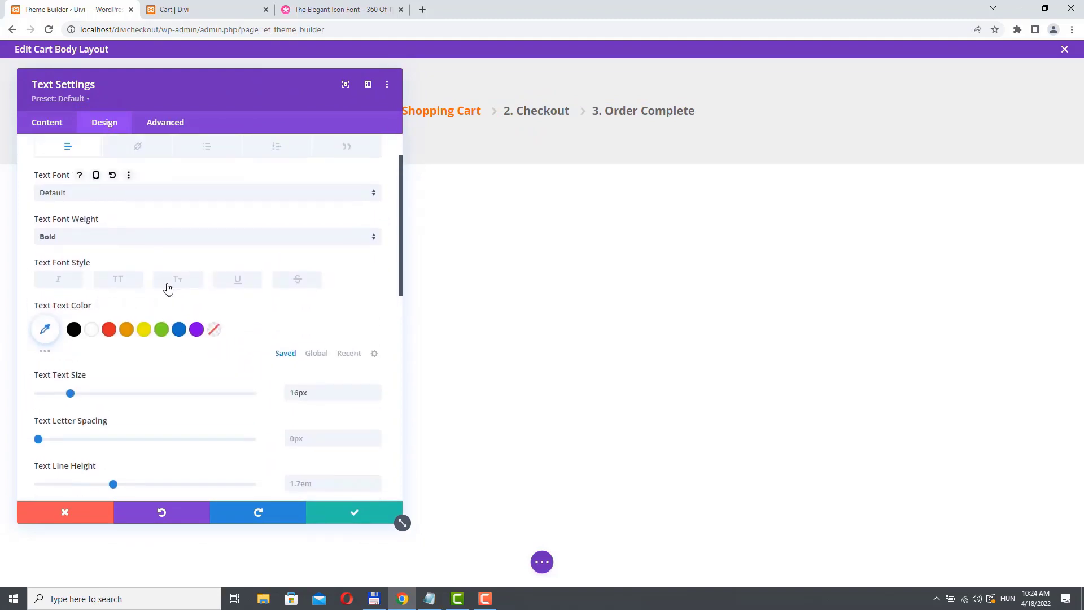
click(119, 281)
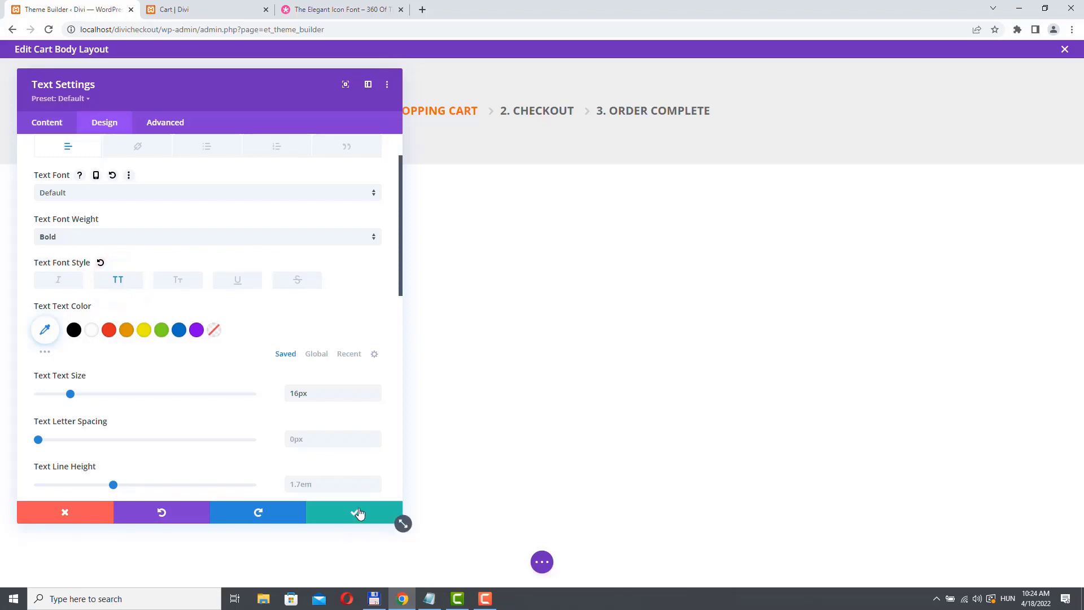
click(358, 512)
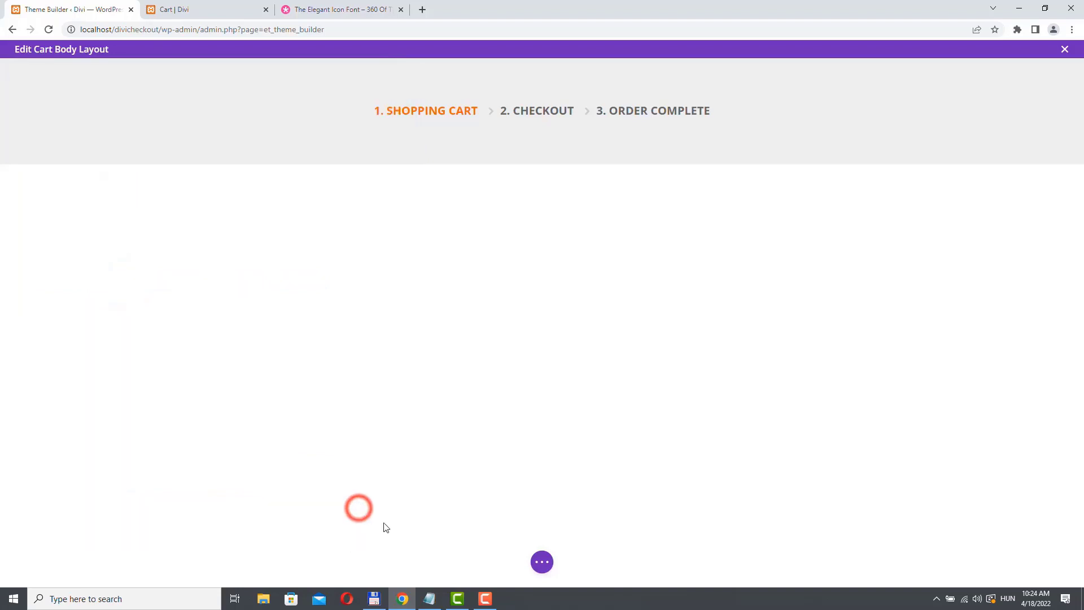
click(541, 561)
click(1051, 563)
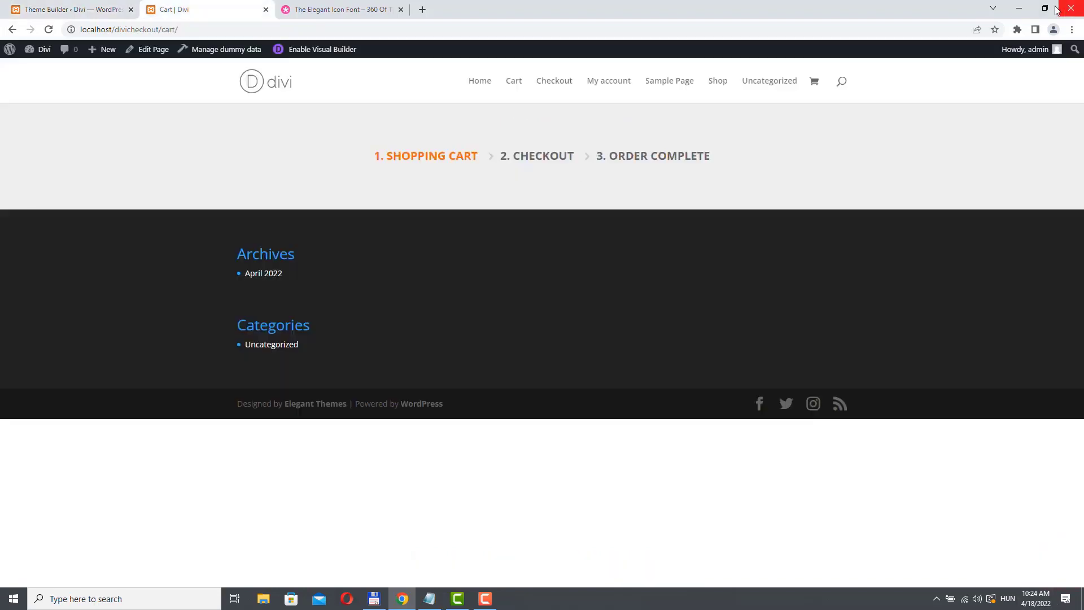
- Preview the Cart page in the browser's responsive device mode and narrow the viewport to check how the checkout steps wrap
key(ctrl+shift+i)
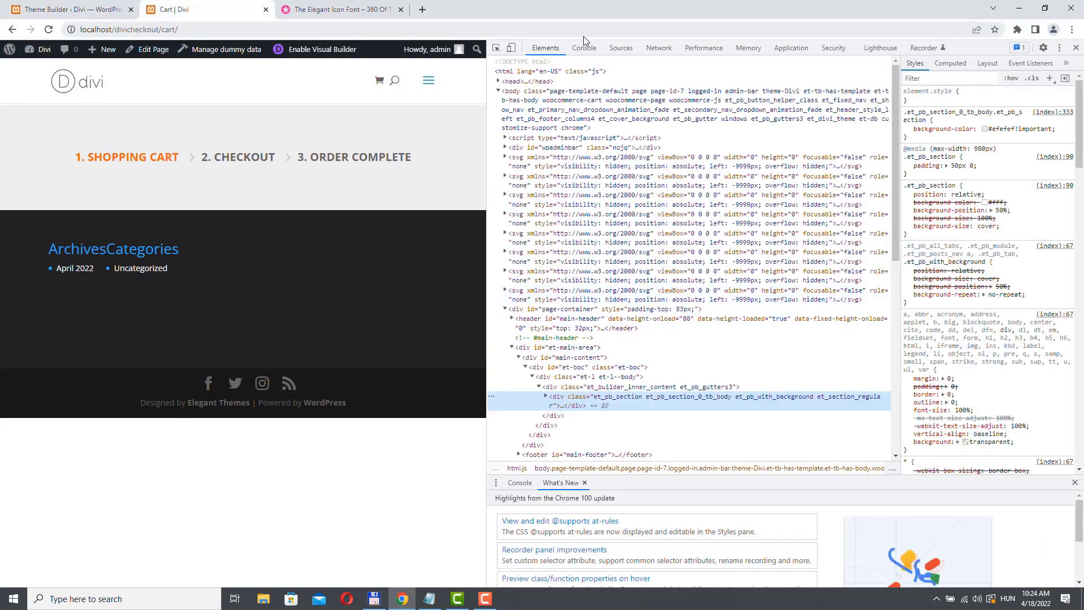
click(510, 47)
click(197, 48)
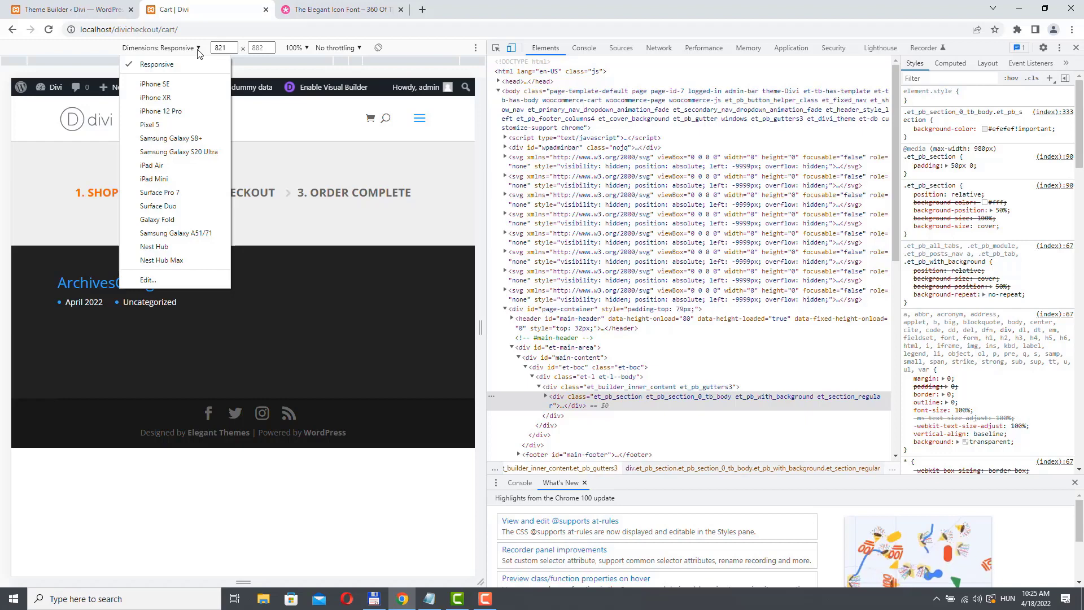
click(197, 48)
click(198, 48)
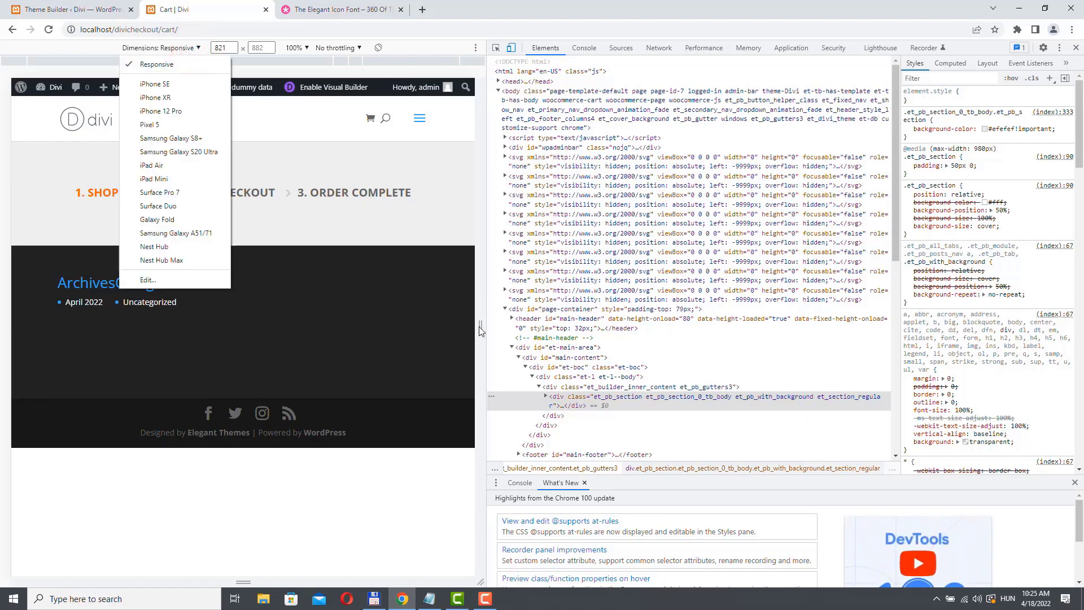
drag(480, 326, 333, 323)
key(F12)
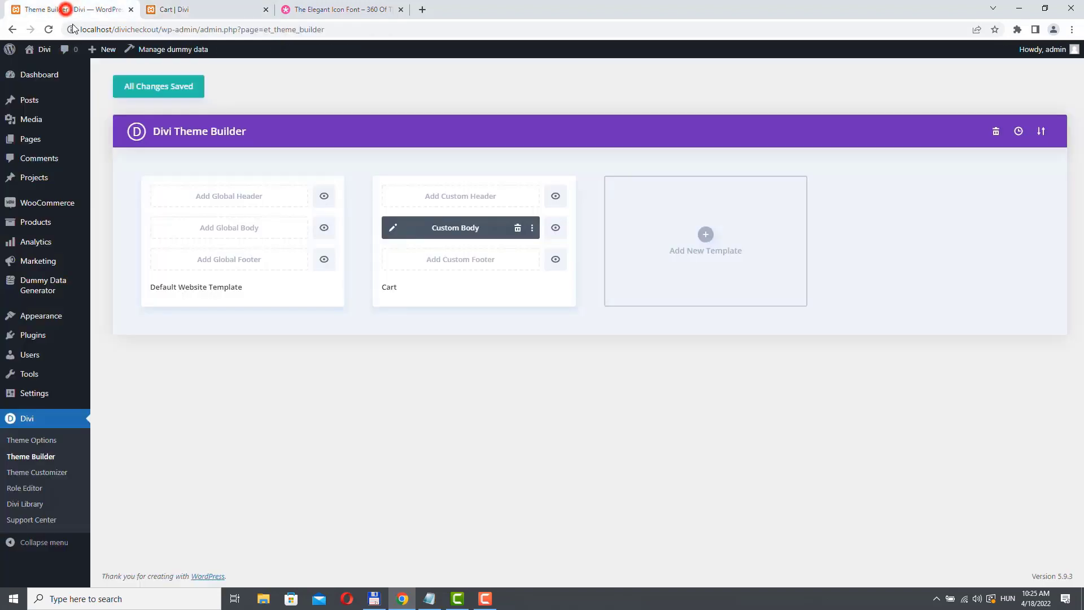
click(66, 10)
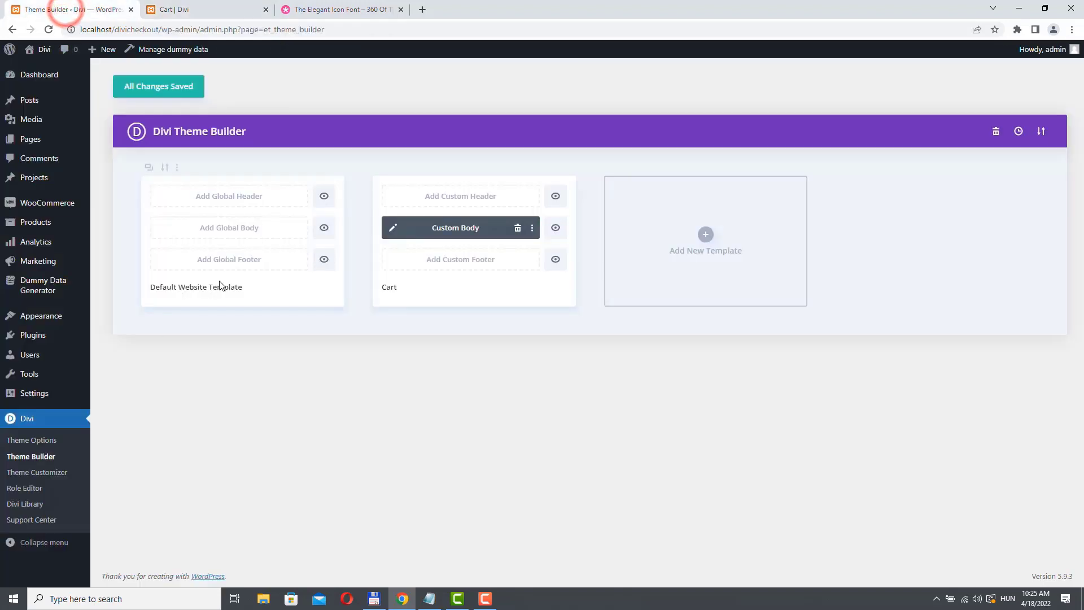
click(31, 441)
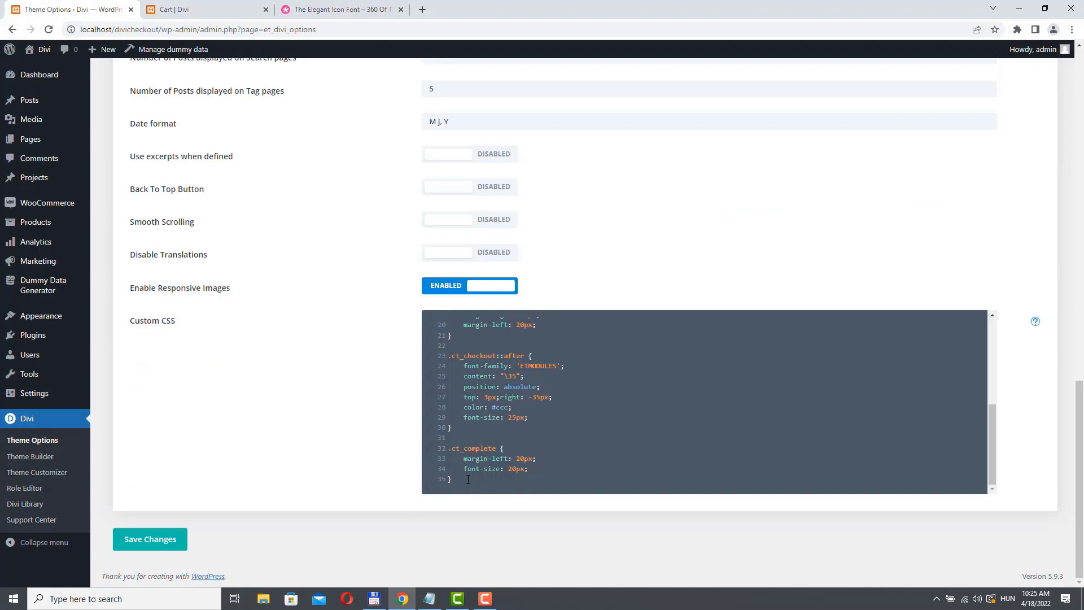
key(Return)
key(Return)
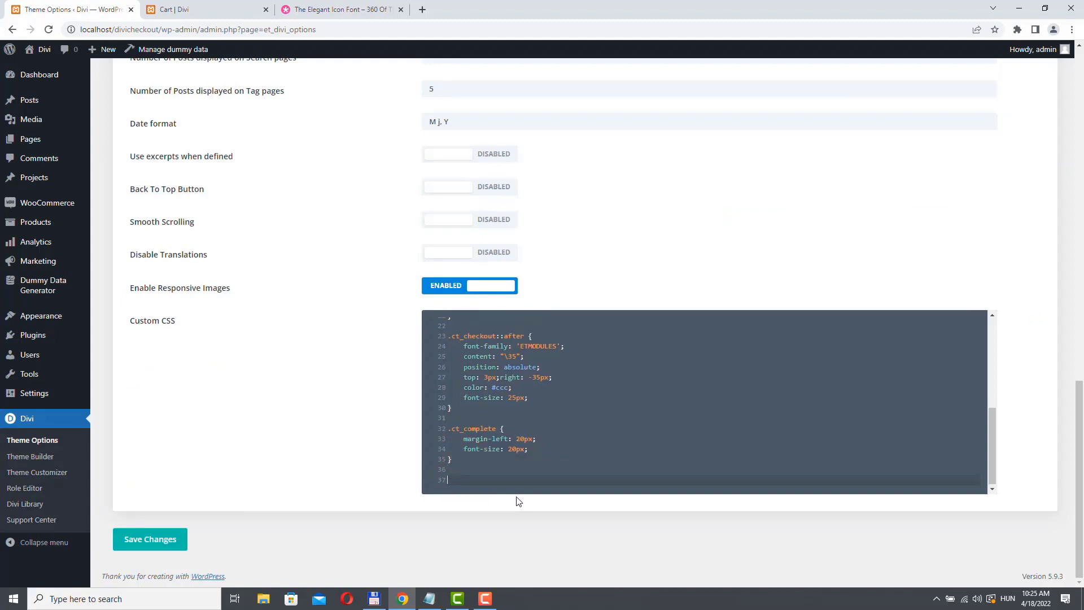
key(ctrl+v)
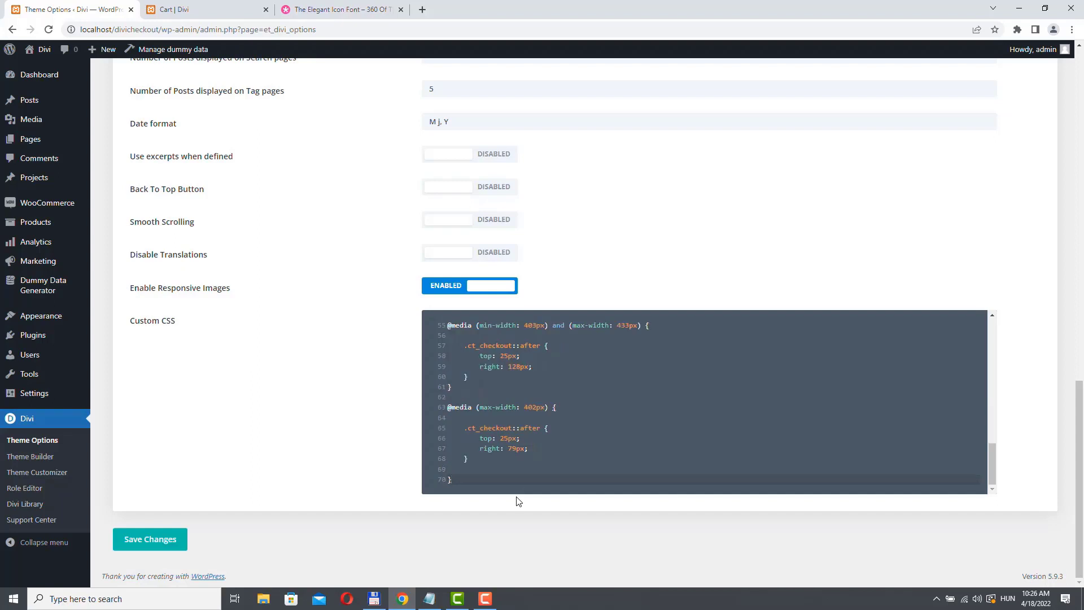
scroll(600, 365, up, 4)
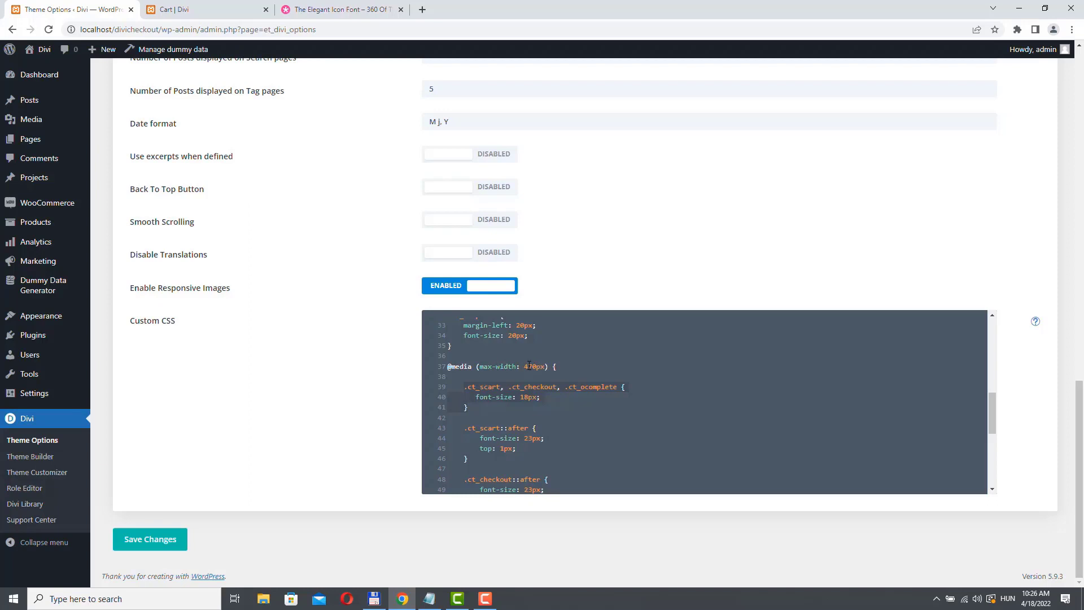
scroll(570, 395, down, 1)
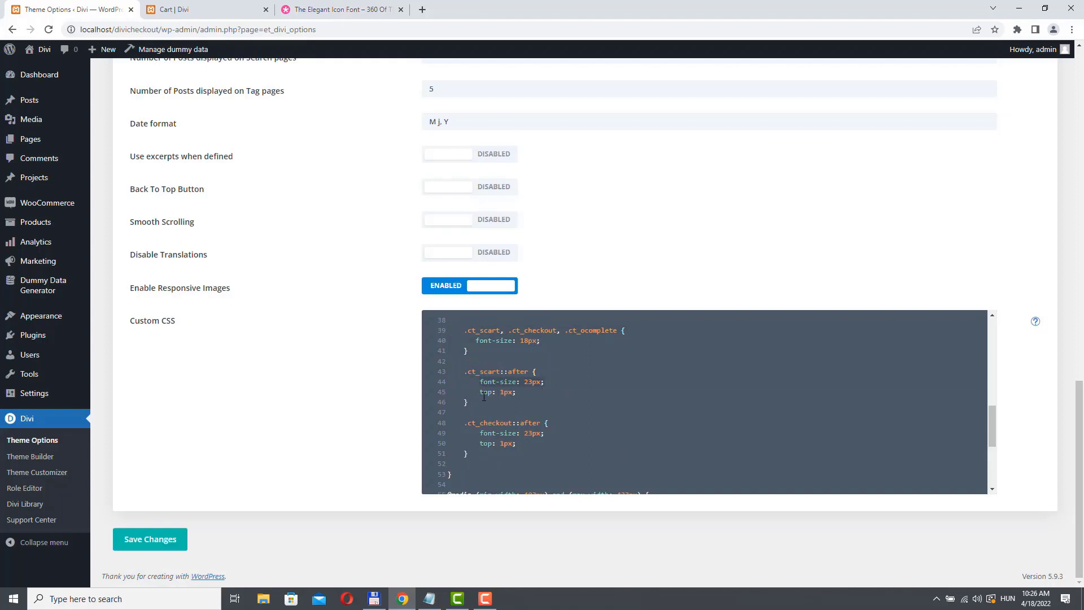
scroll(559, 393, down, 3)
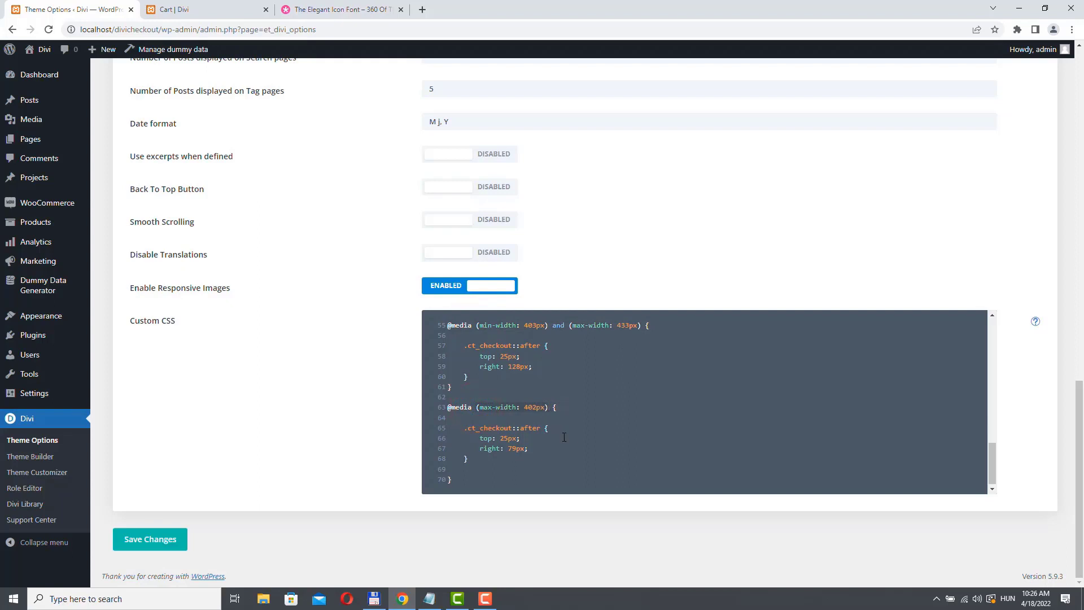
click(182, 545)
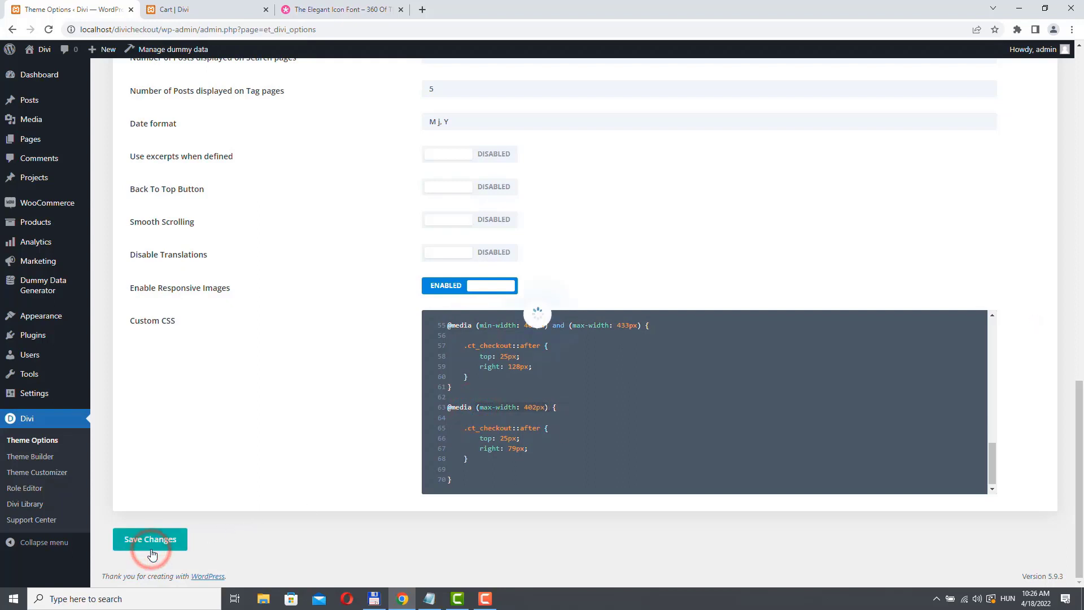
- Reload the Cart page and inspect the checkout-steps header in responsive mode at a width of about 401 px
click(209, 9)
click(48, 29)
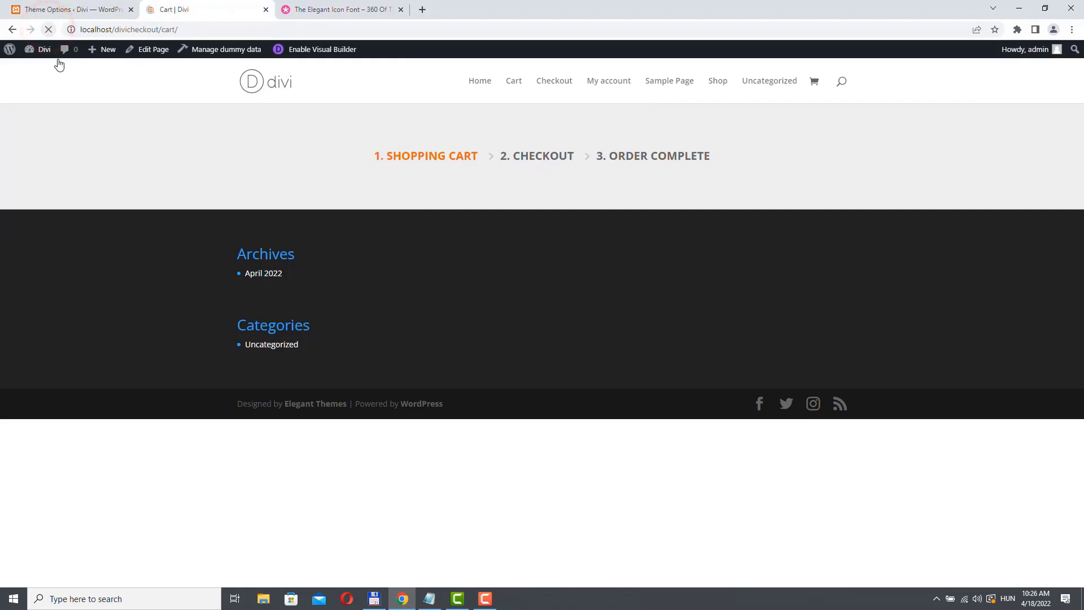
right_click(586, 191)
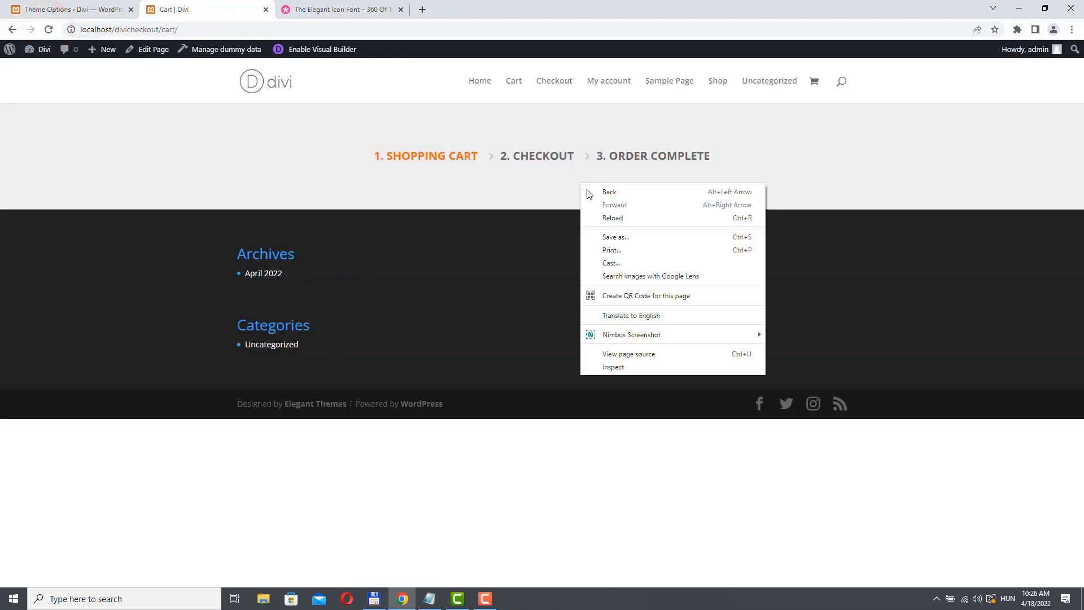
click(639, 367)
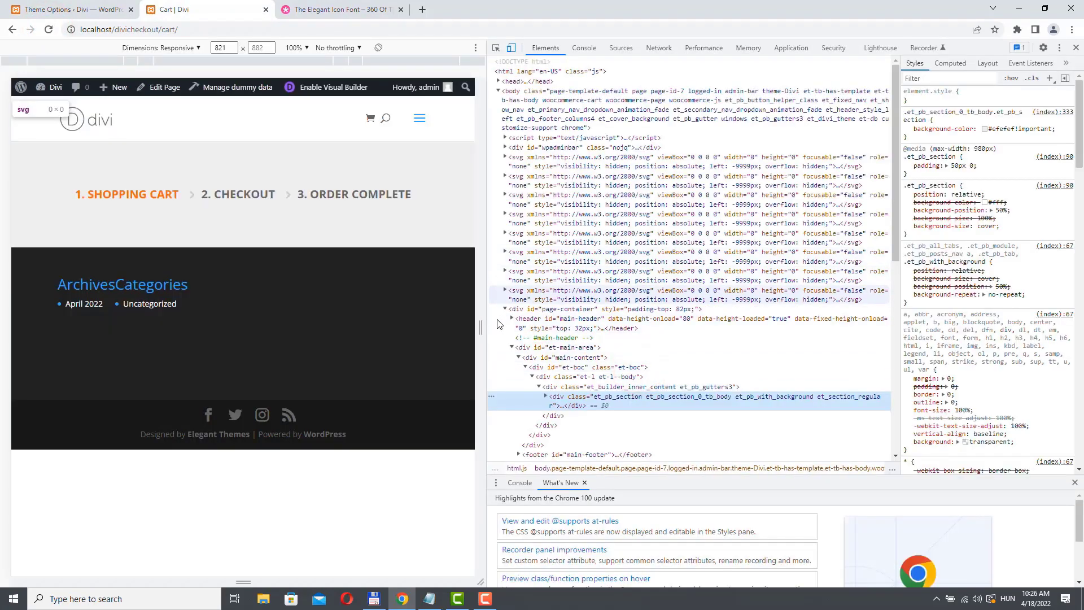
drag(482, 325, 362, 333)
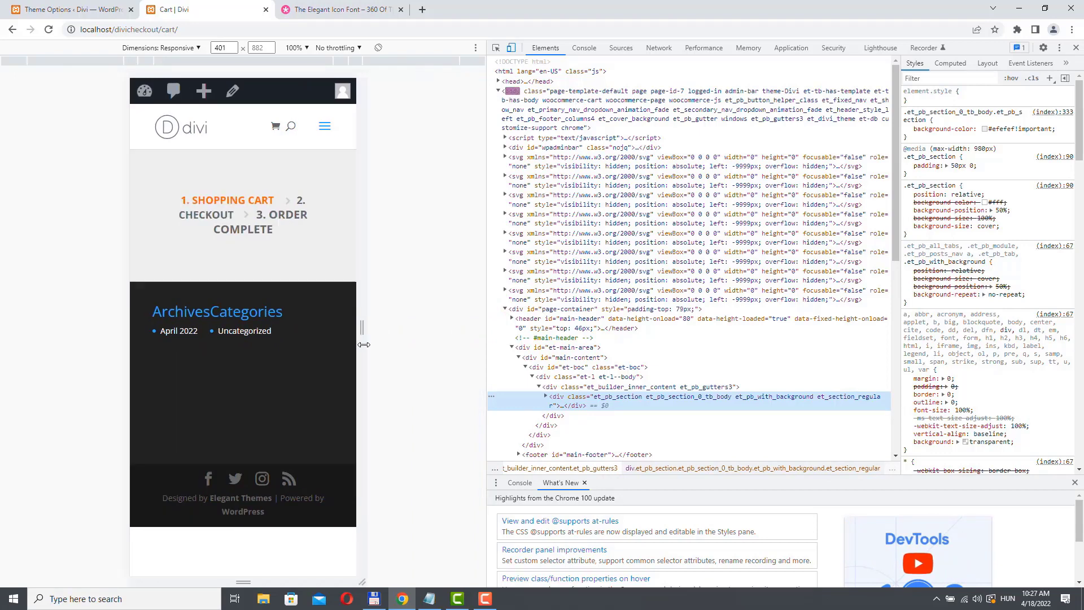
click(73, 9)
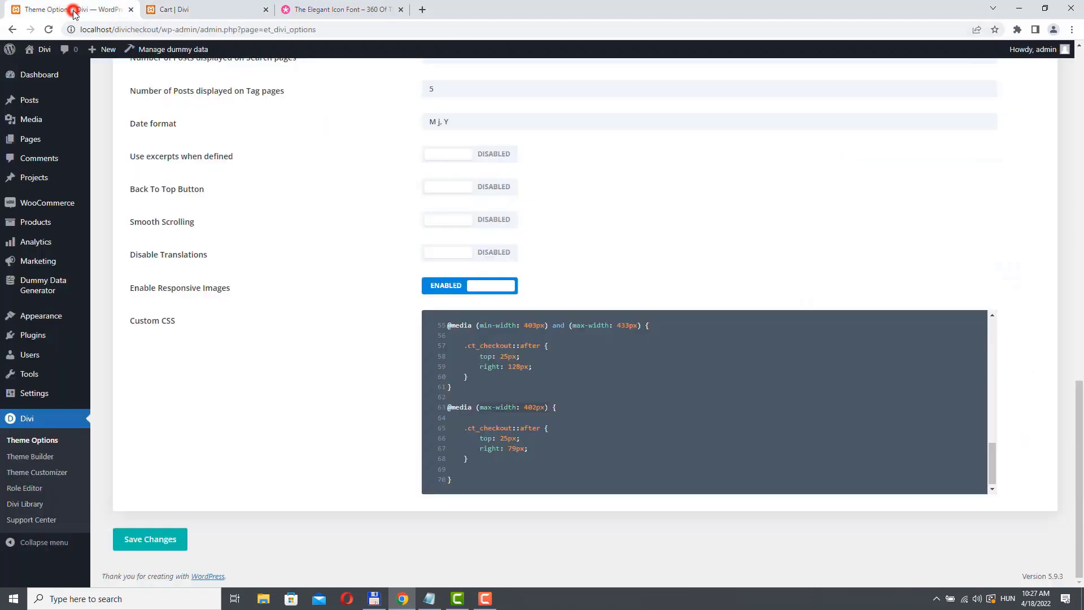
scroll(558, 418, up, 2)
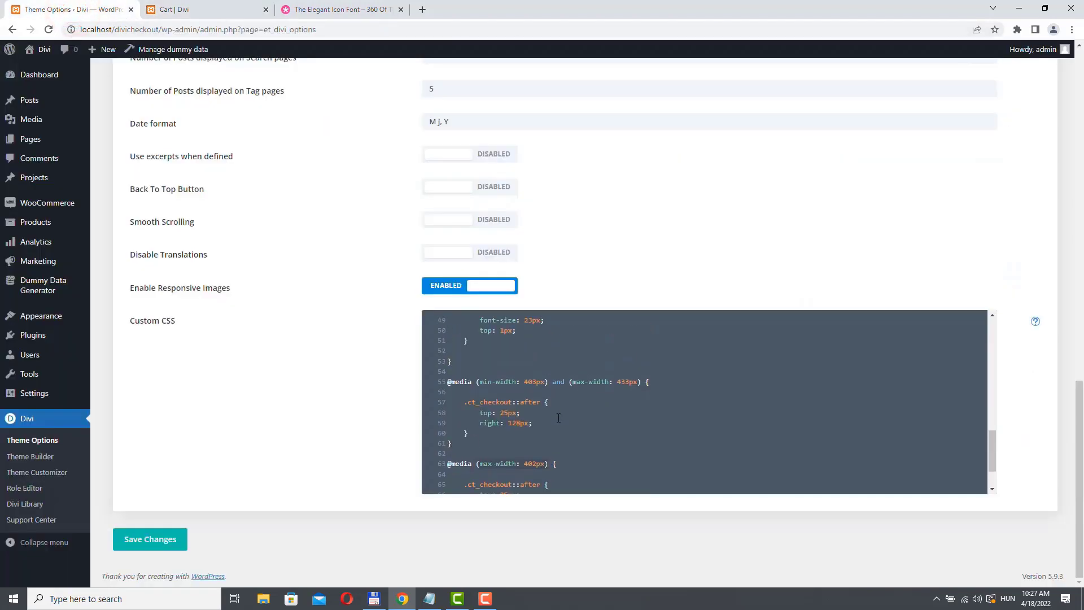
scroll(574, 433, up, 3)
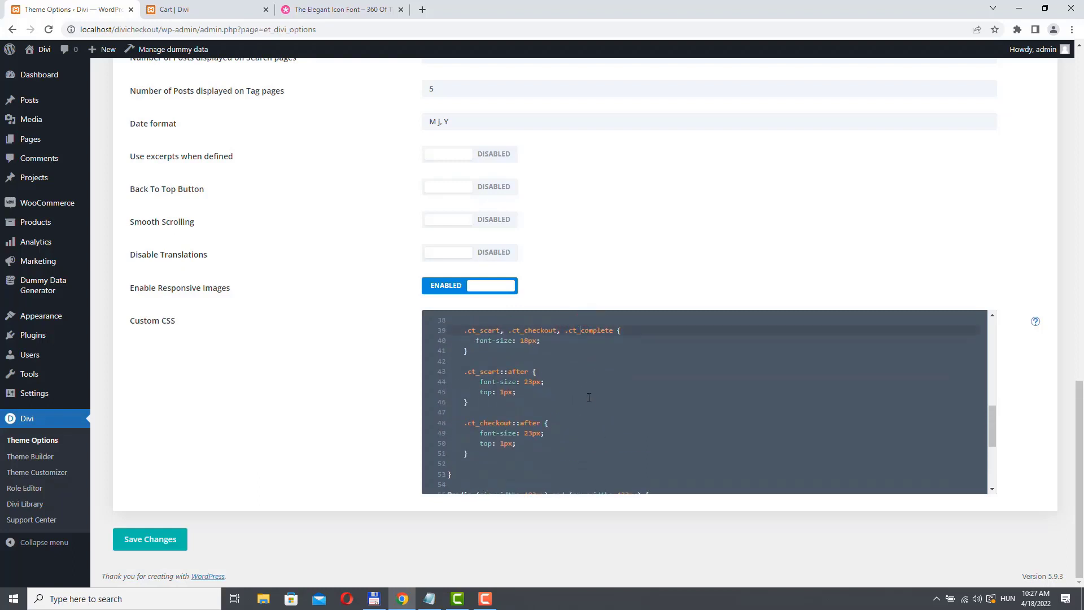
scroll(601, 390, down, 2)
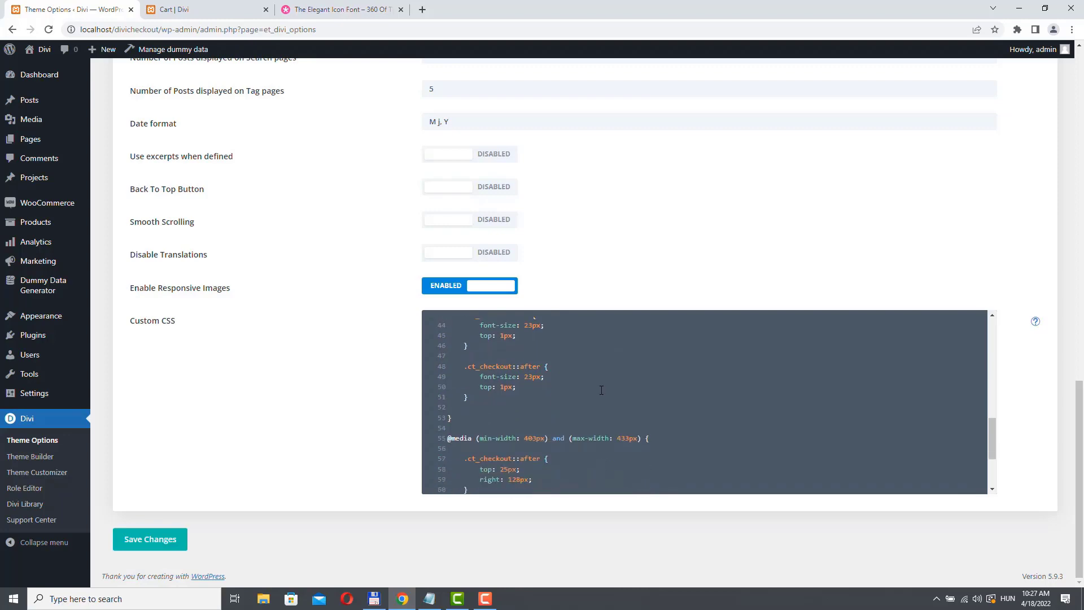
scroll(601, 390, down, 3)
click(161, 547)
- Reload the Cart page, inspect the checkout-steps header at a width of about 421 px, and leave the responsive preview
click(175, 9)
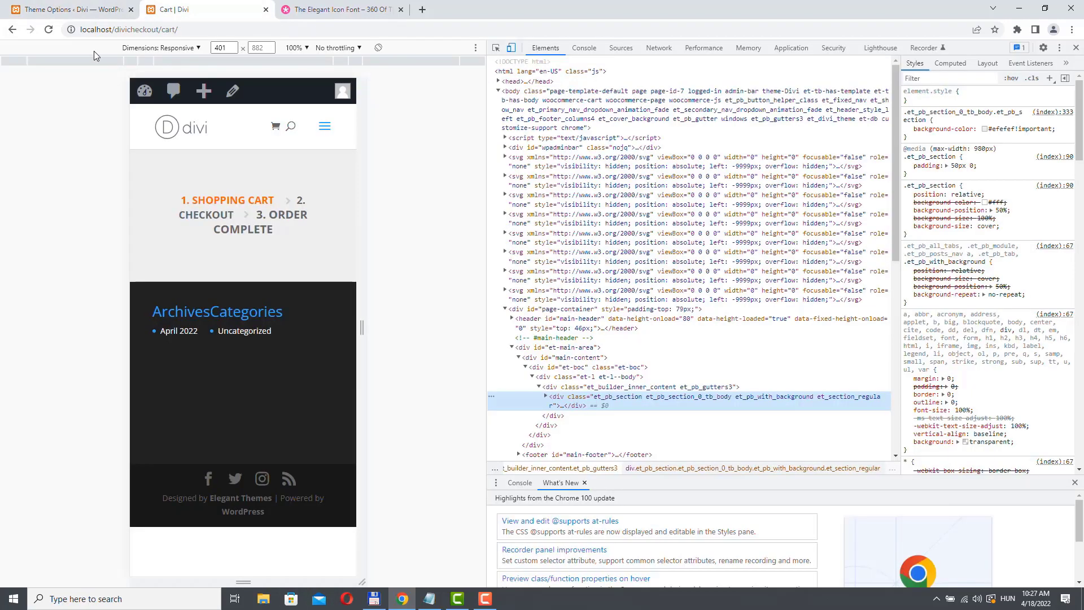
click(49, 31)
mouse_move(362, 328)
mouse_down()
mouse_move(482, 328)
mouse_move(367, 332)
mouse_up()
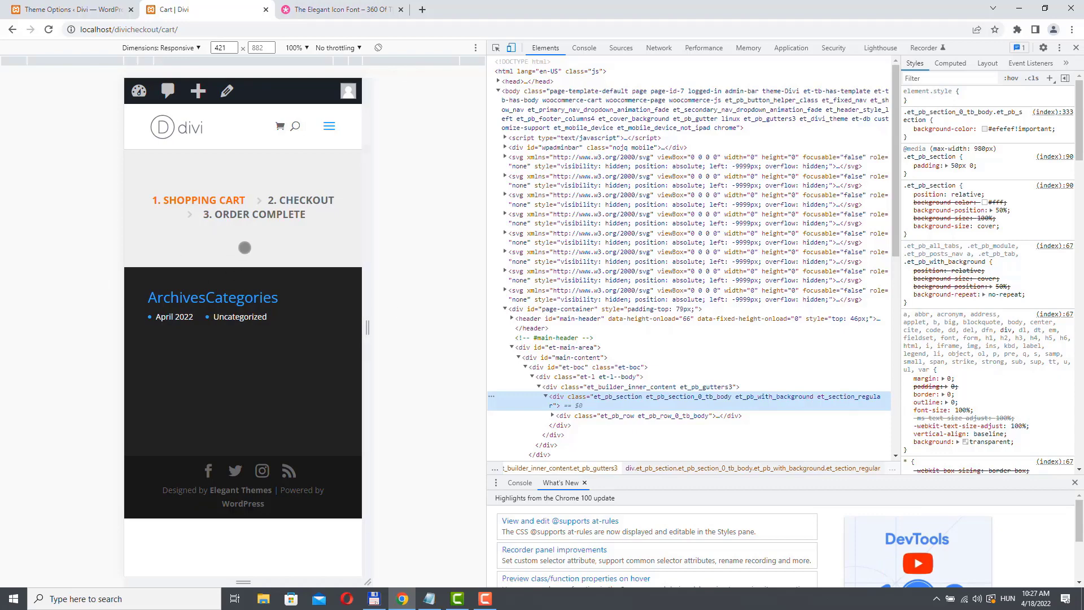
key(F12)
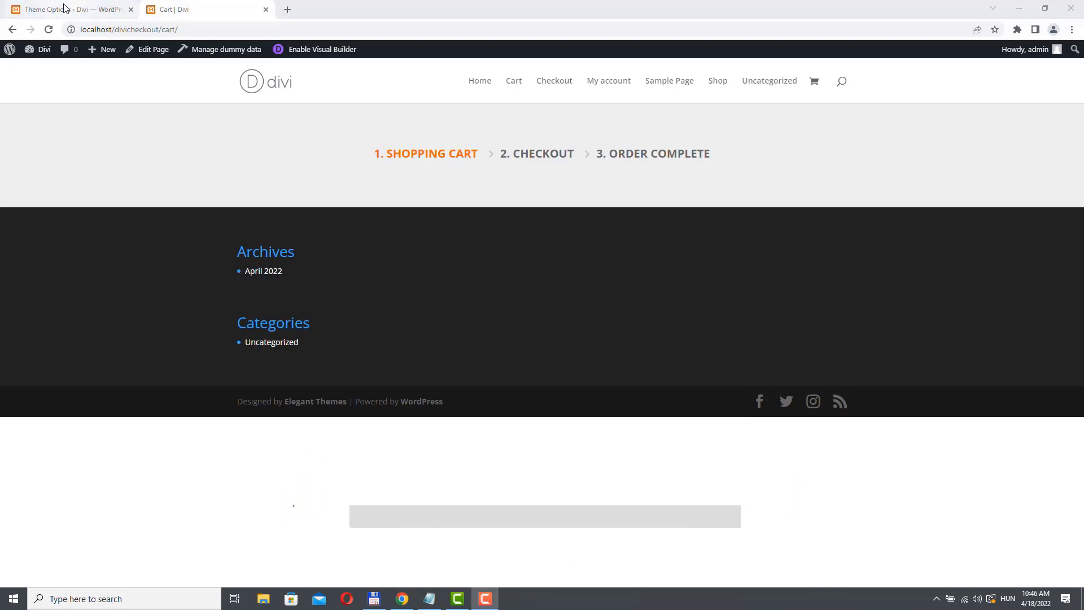
- Open the Cart template's body layout for editing in the Divi Theme Builder
click(59, 9)
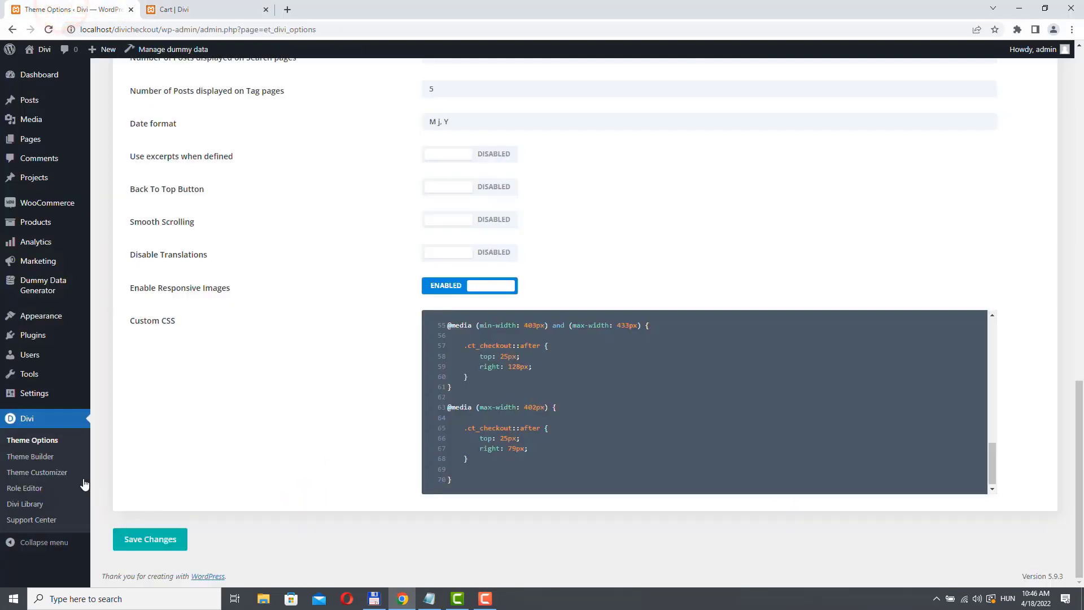
click(25, 457)
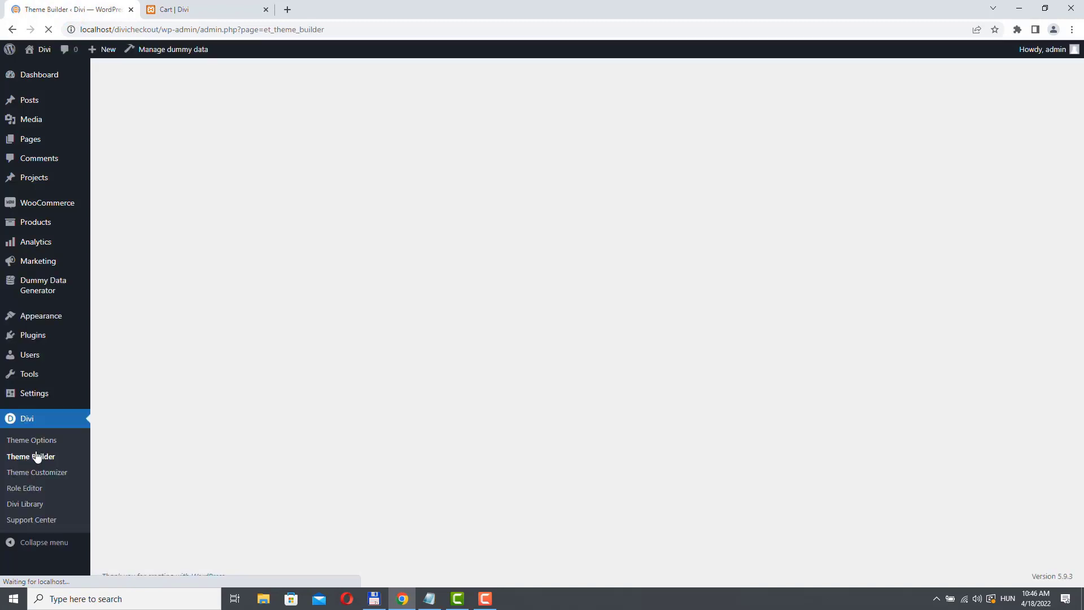
click(395, 229)
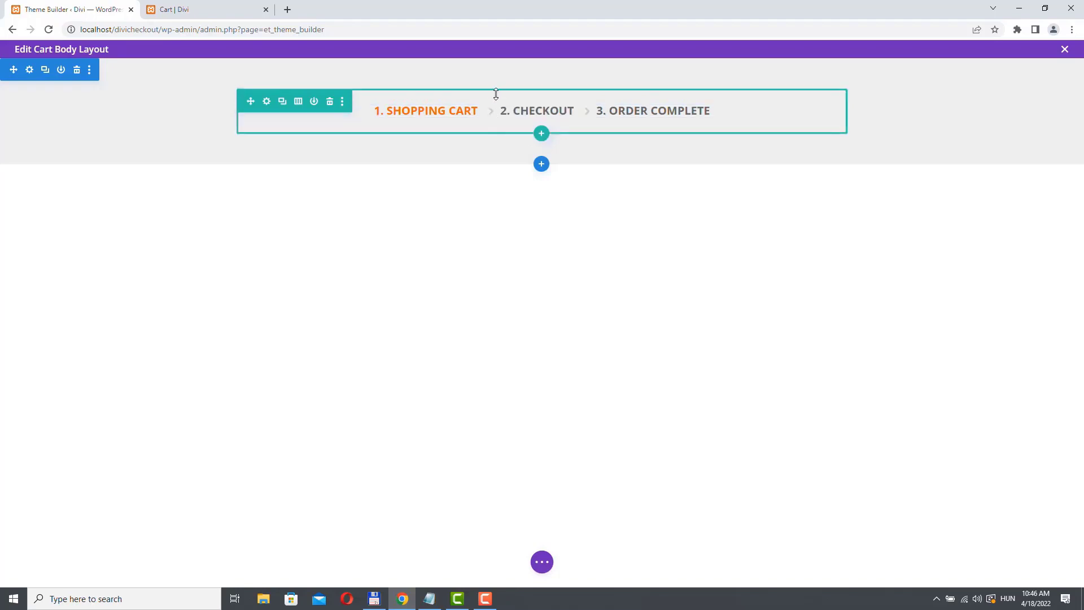
- Add a two-thirds/one-third row below the checkout steps and delete the unwanted button module from its wide column
click(541, 133)
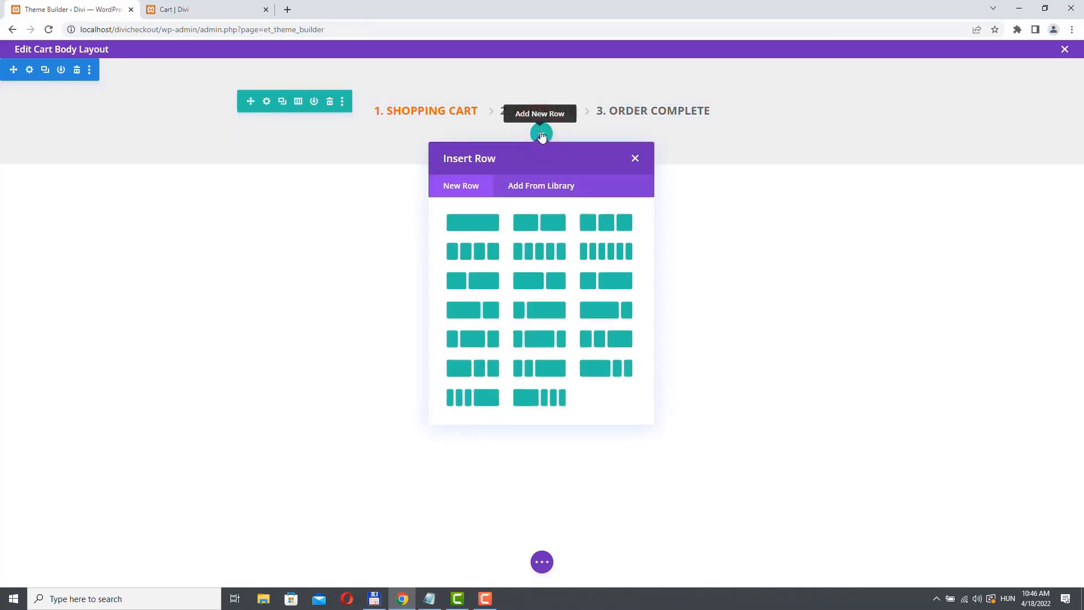
click(478, 315)
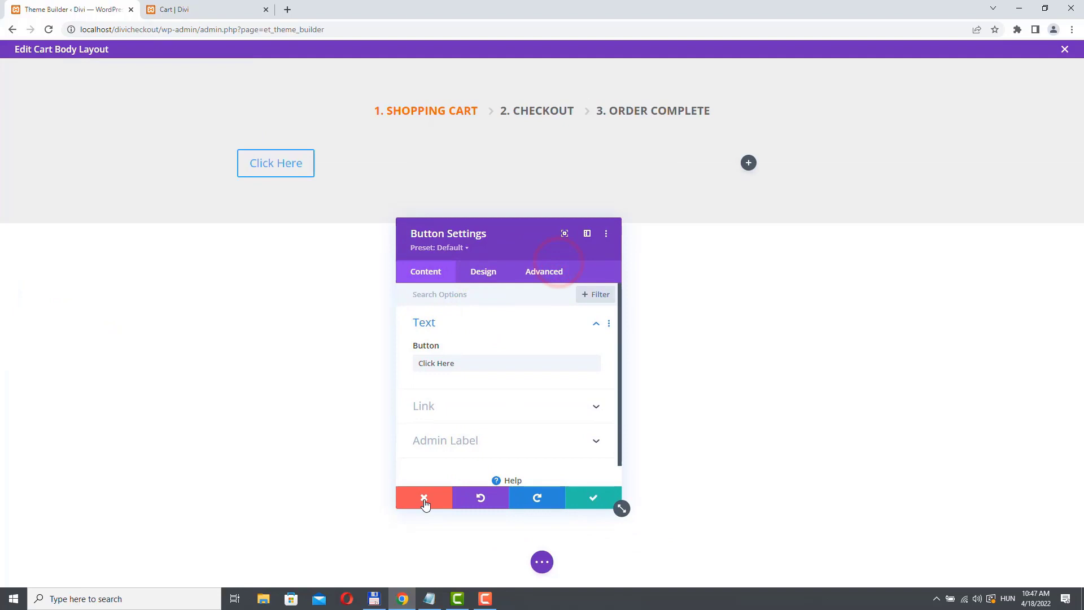
click(424, 500)
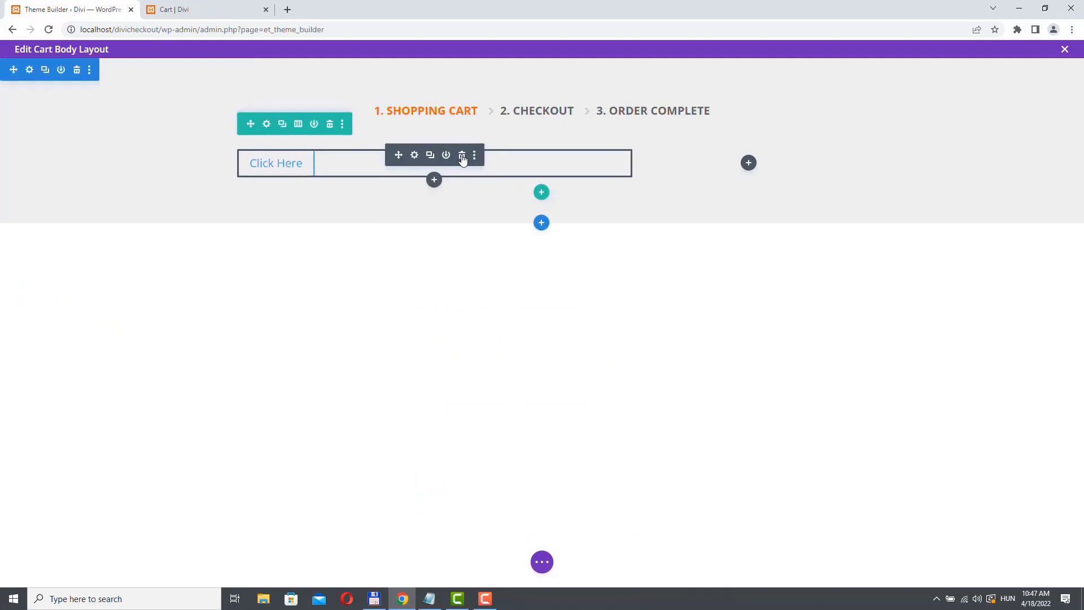
click(461, 156)
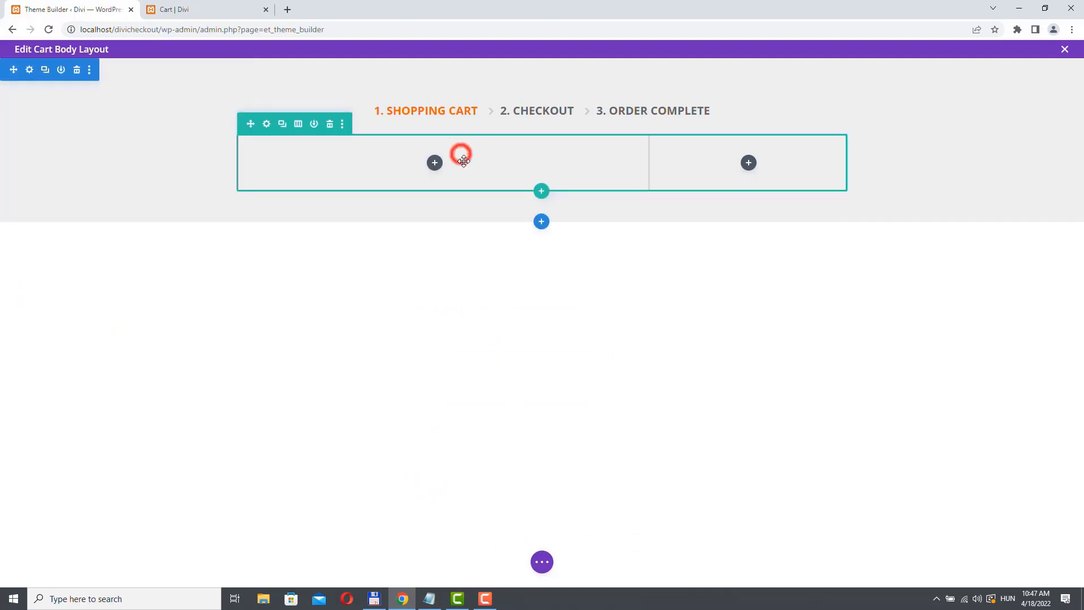
- Insert a Woo Cart Products module in the wide column of the new row
click(434, 164)
scroll(407, 295, down, 2)
scroll(411, 295, up, 2)
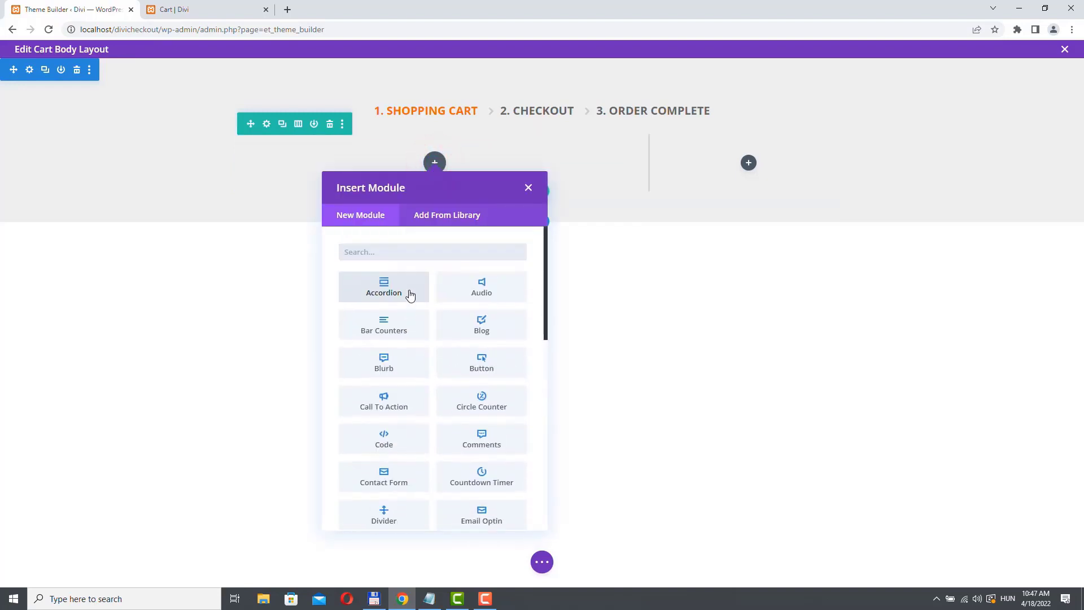
text(woo)
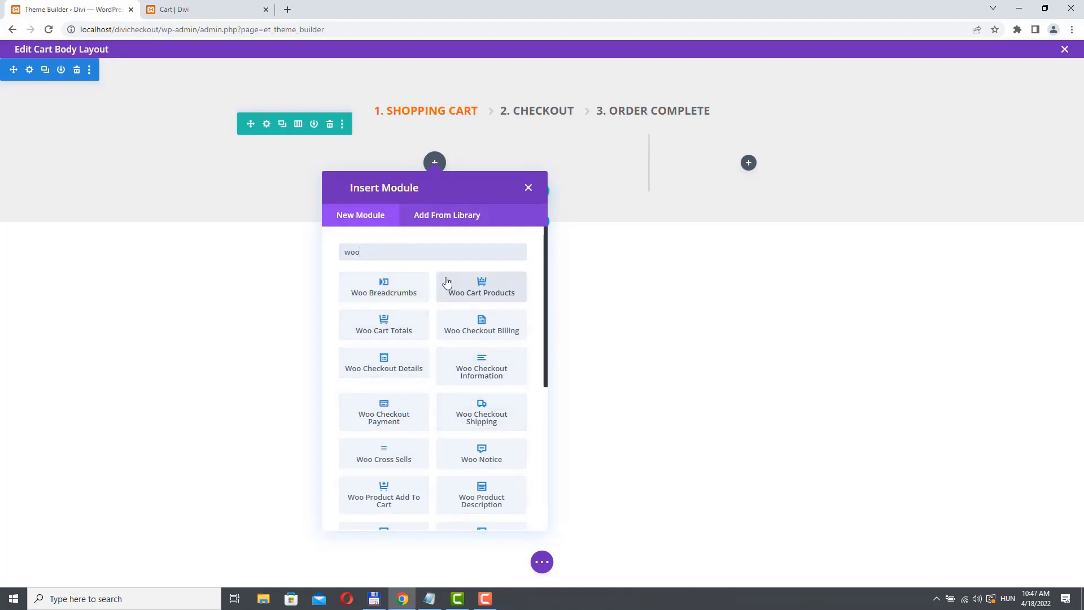
click(494, 295)
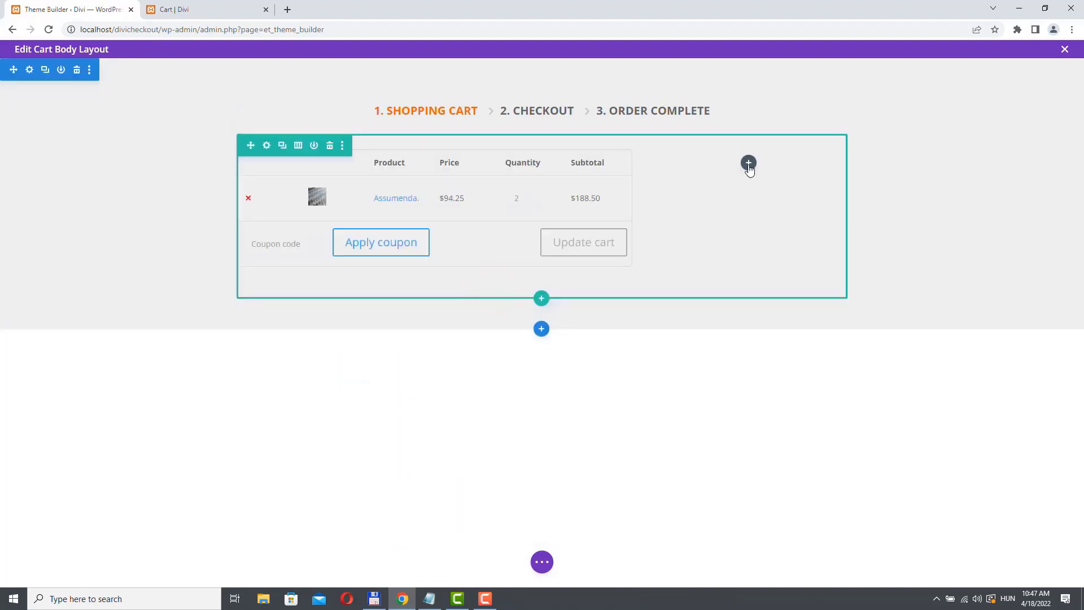
- Insert a Woo Cart Totals module in the narrow column of the new row
click(749, 164)
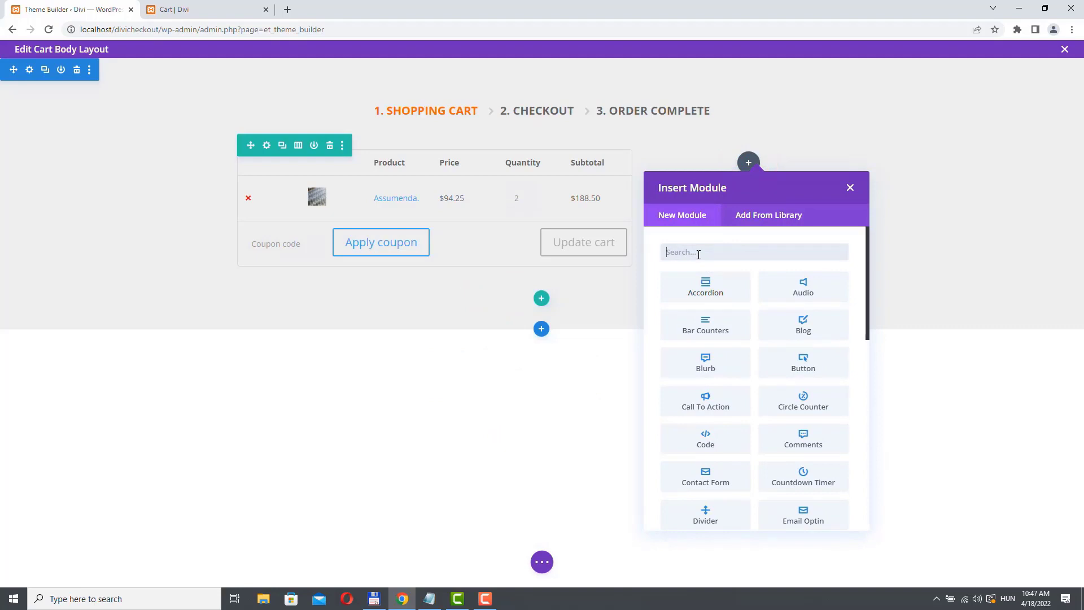
text(woo)
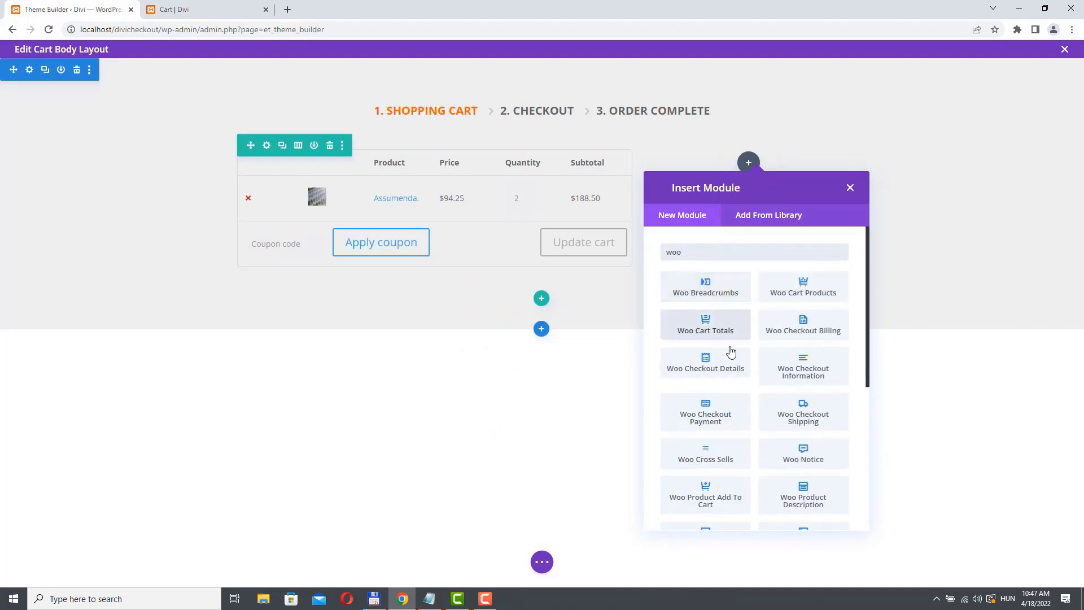
click(713, 330)
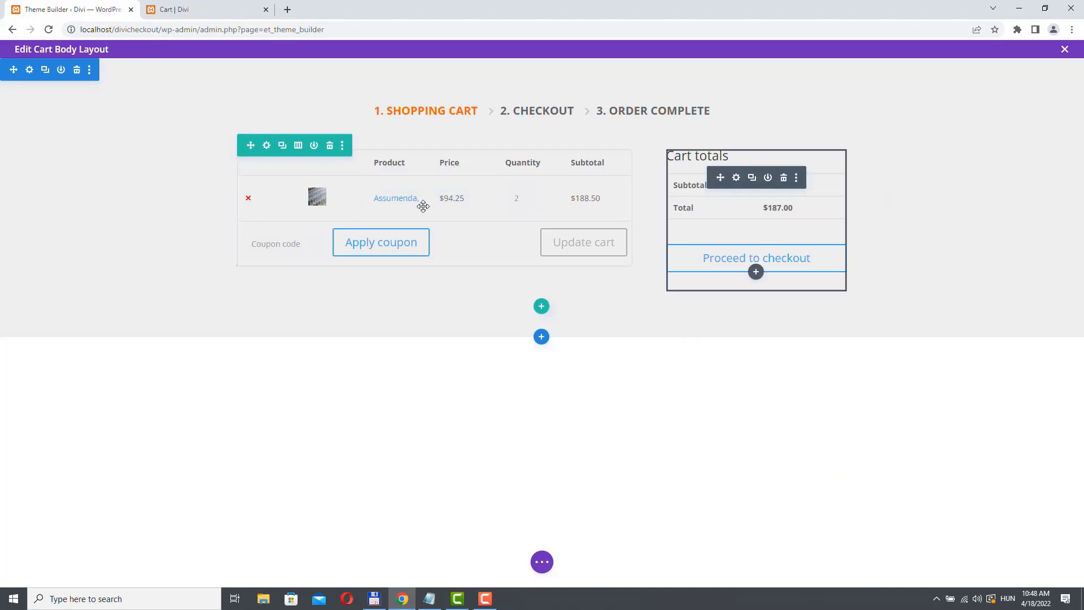
- Set the background color of the row's first column, holding the cart products, to white (#ffffff)
click(267, 146)
drag(757, 237, 333, 337)
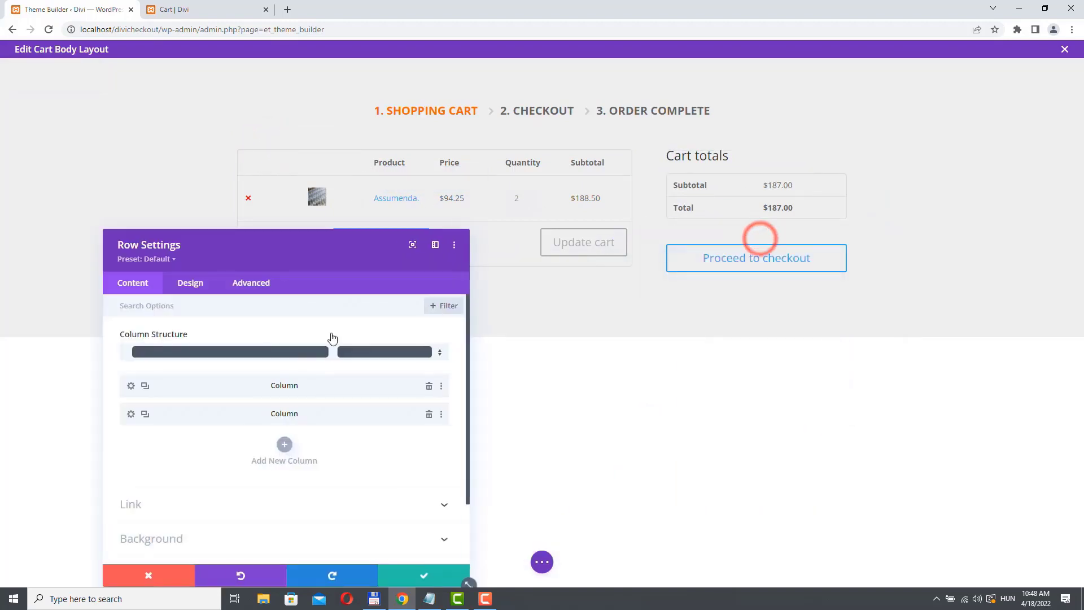
drag(298, 244, 838, 88)
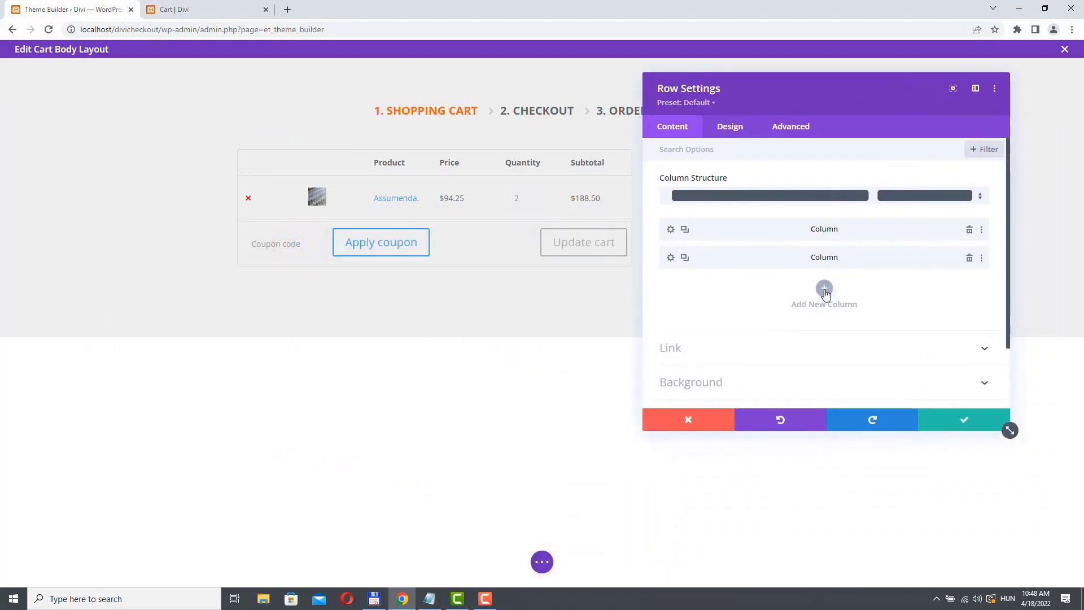
click(671, 229)
click(727, 303)
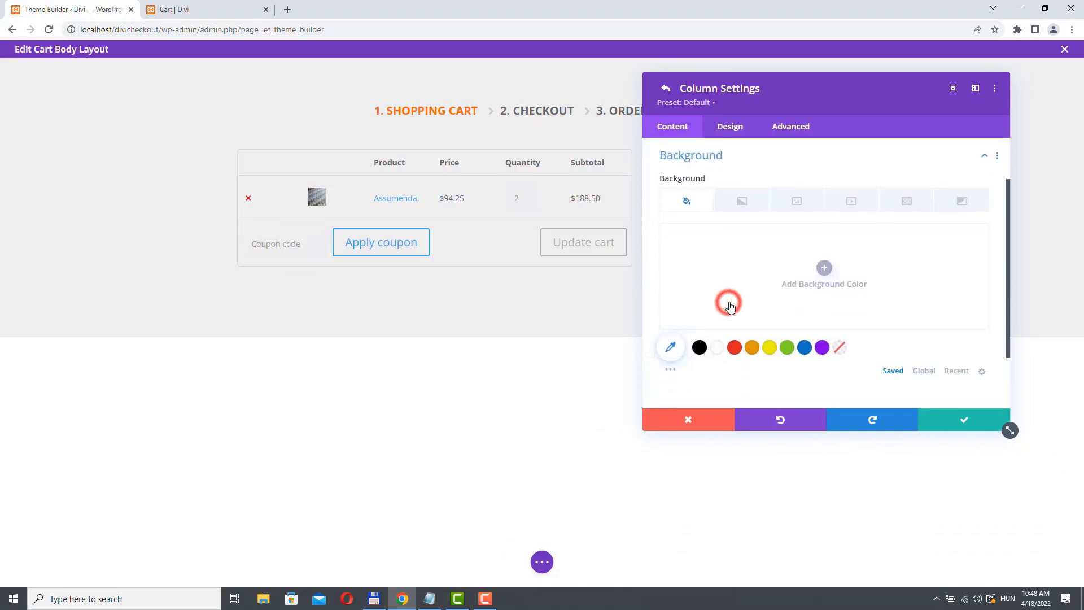
click(717, 346)
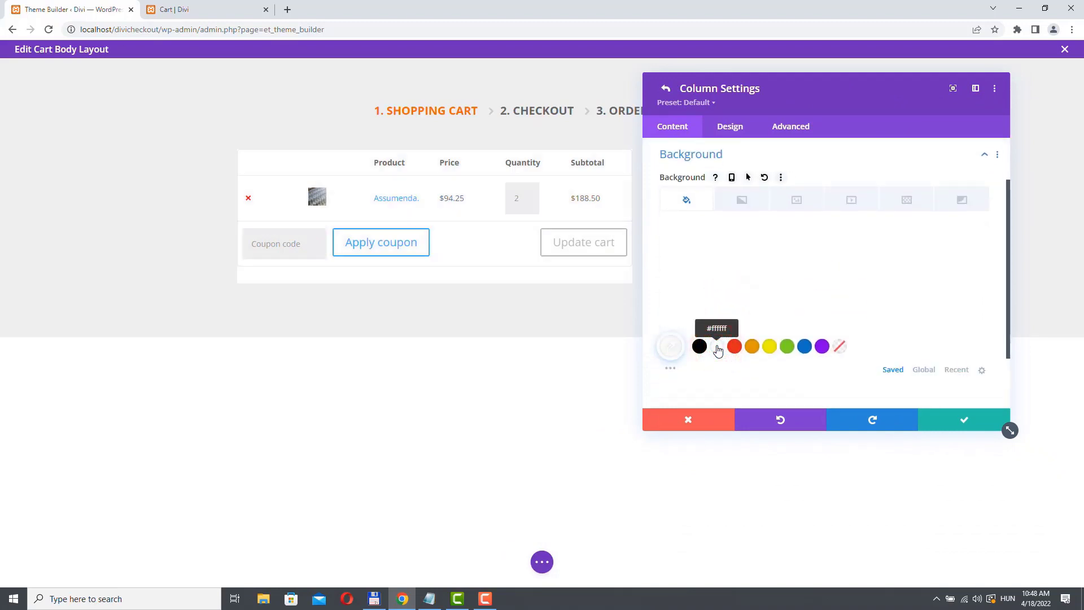
- Set the first column's padding to 50px top and bottom and 25px left and right, and return to the row settings
click(733, 128)
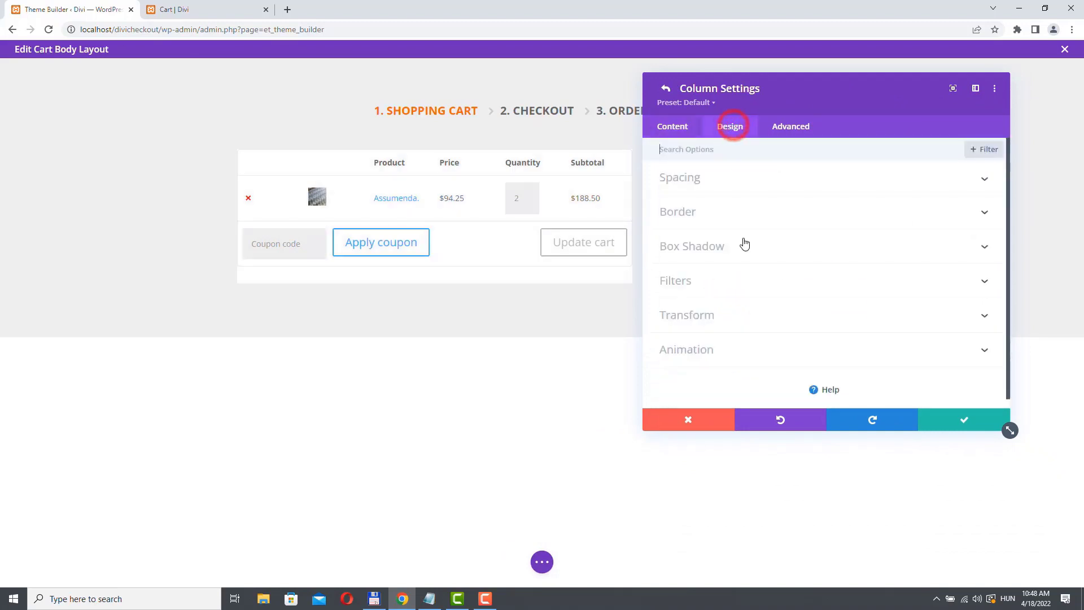
click(690, 177)
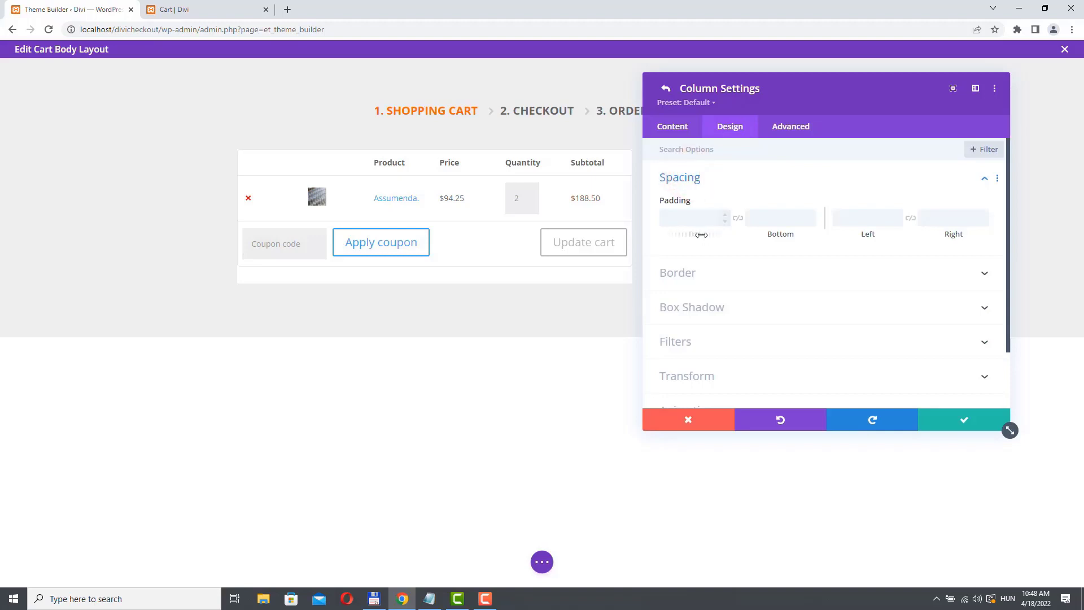
click(680, 218)
text(50)
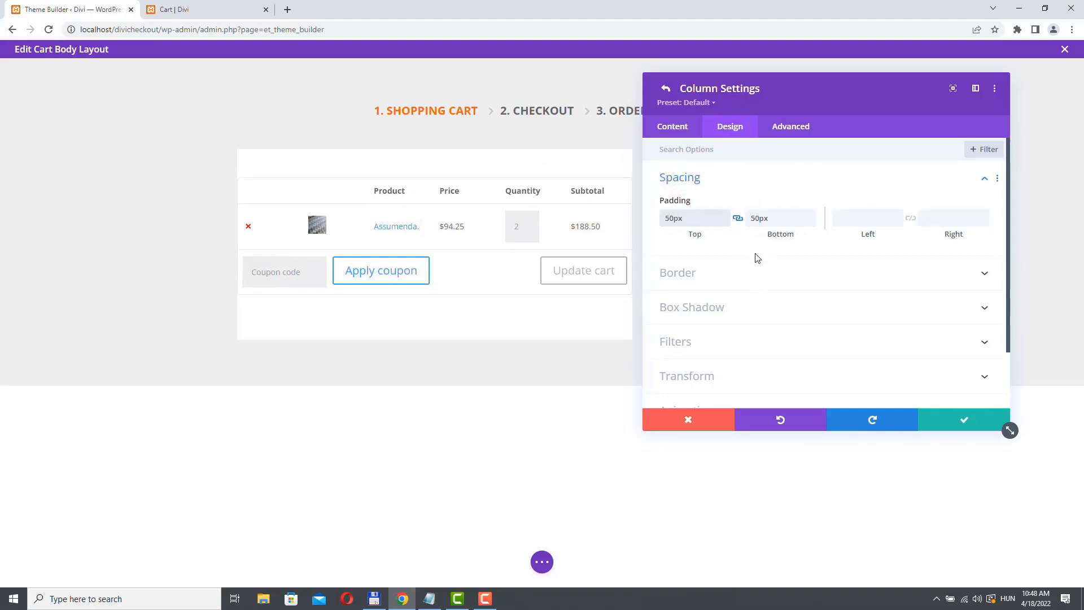
click(871, 220)
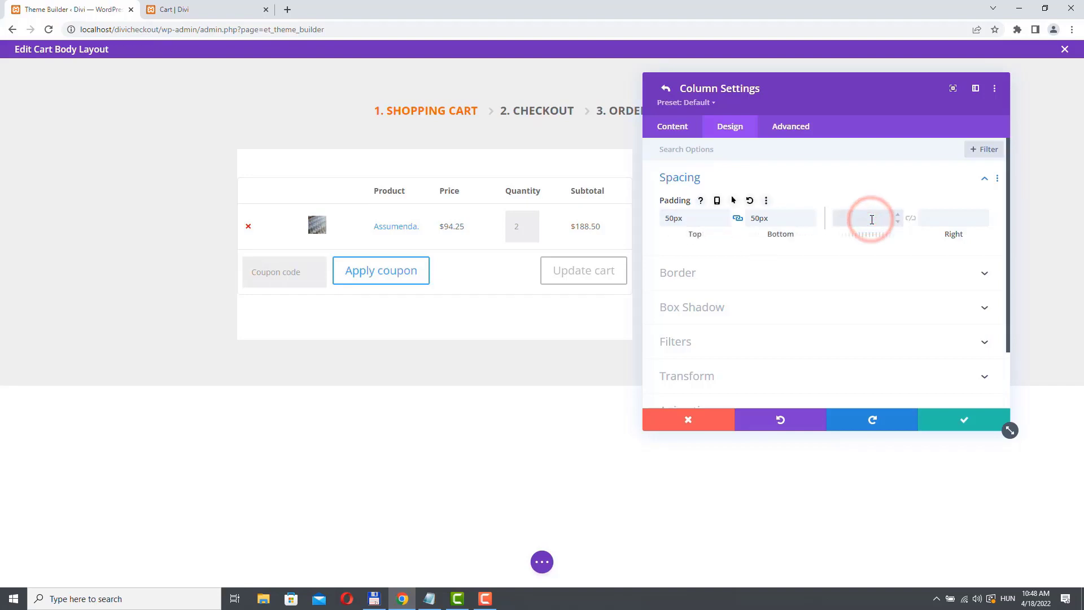
text(25)
click(958, 218)
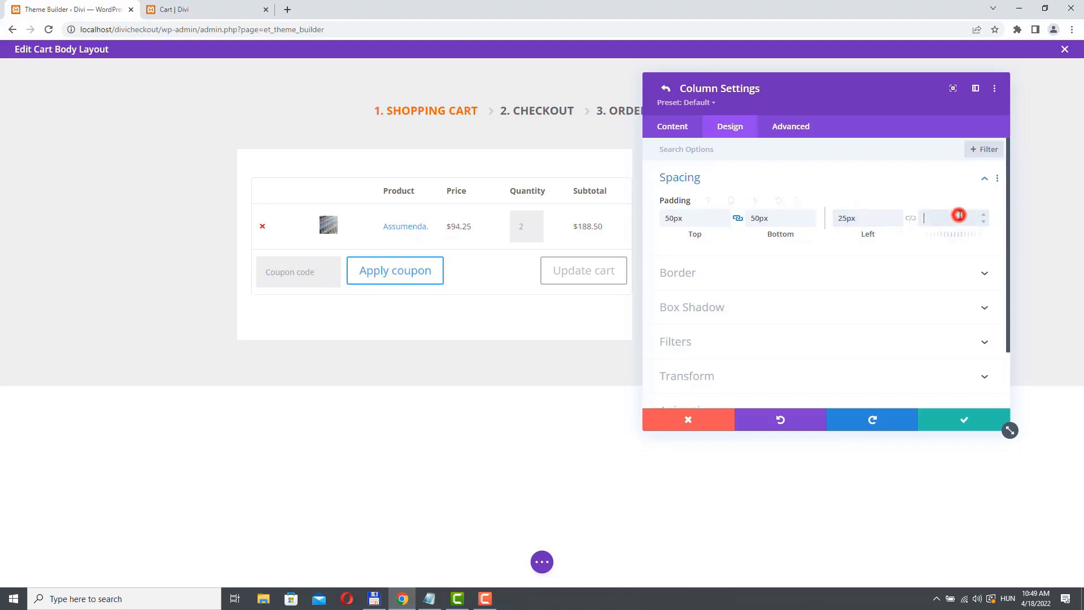
text(25px)
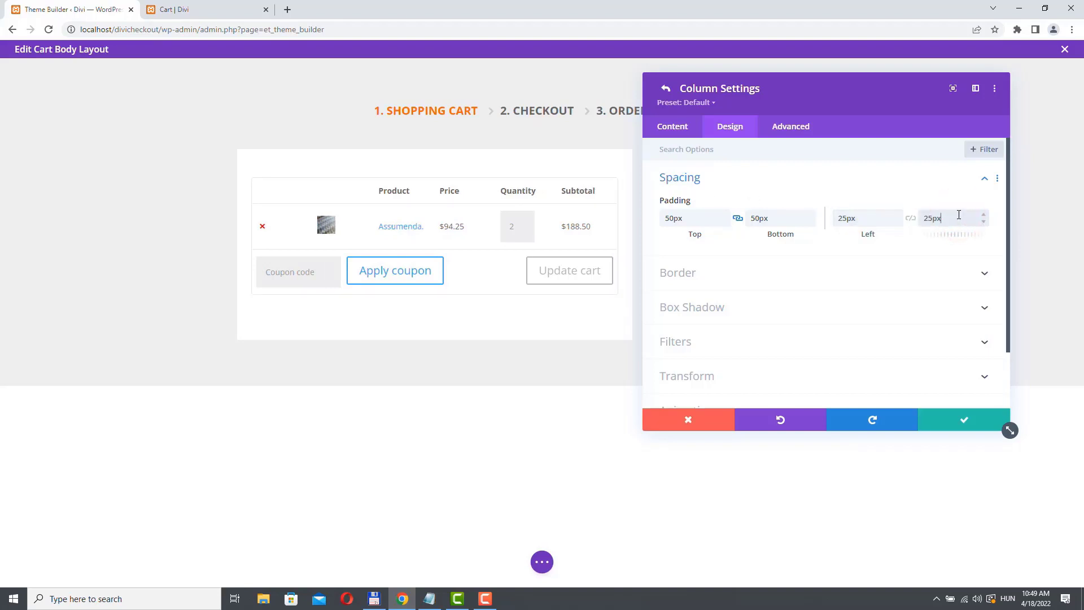
click(963, 419)
- Set the background color of the second column, holding the cart totals, to #00465b and open its design options
drag(840, 84, 312, 85)
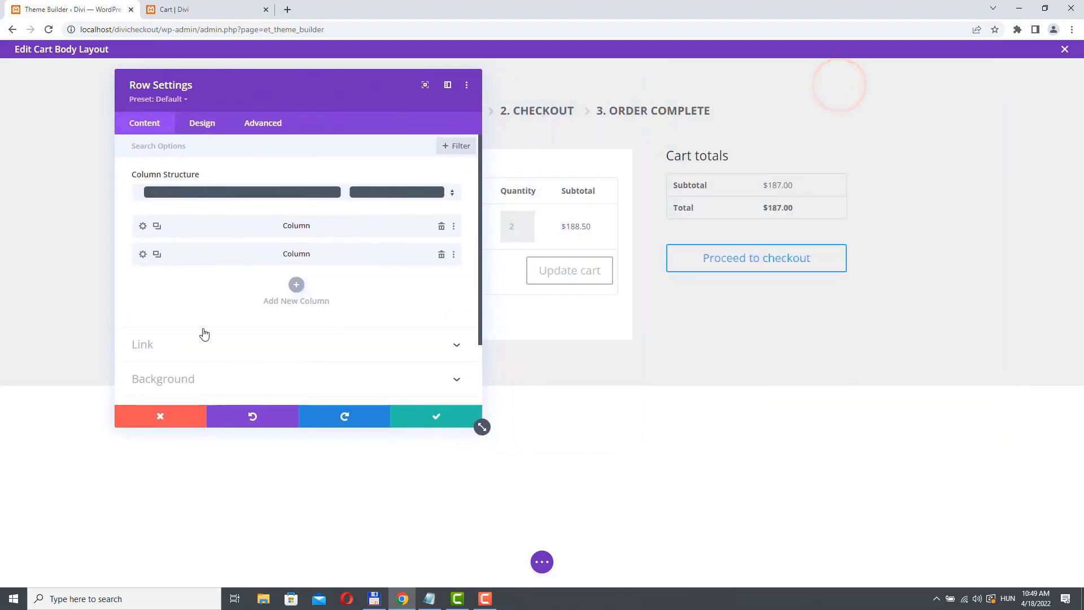
click(143, 254)
scroll(276, 301, down, 1)
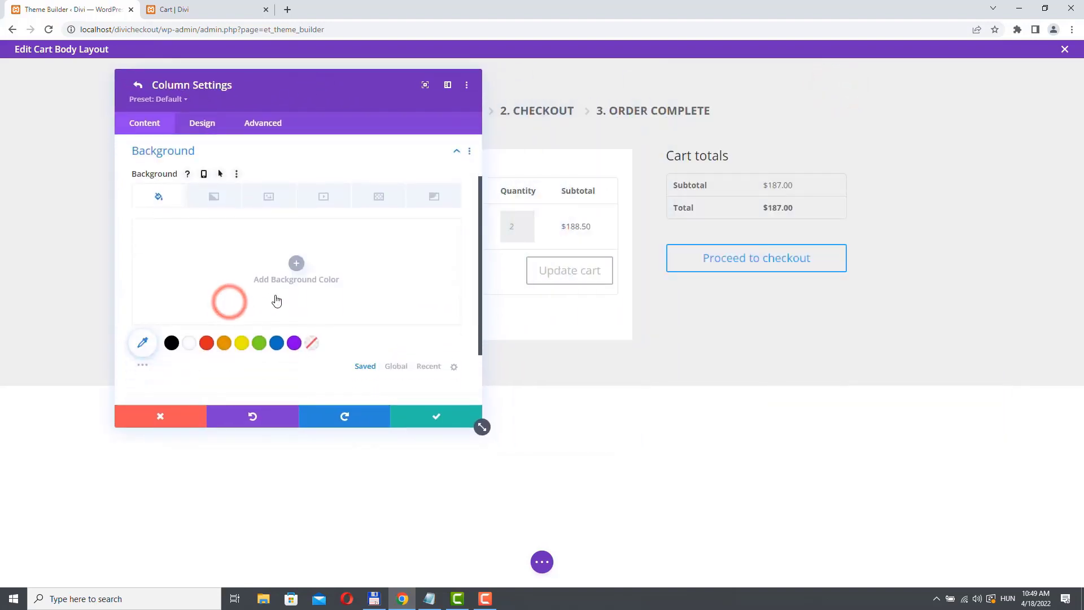
click(296, 263)
text(00465b)
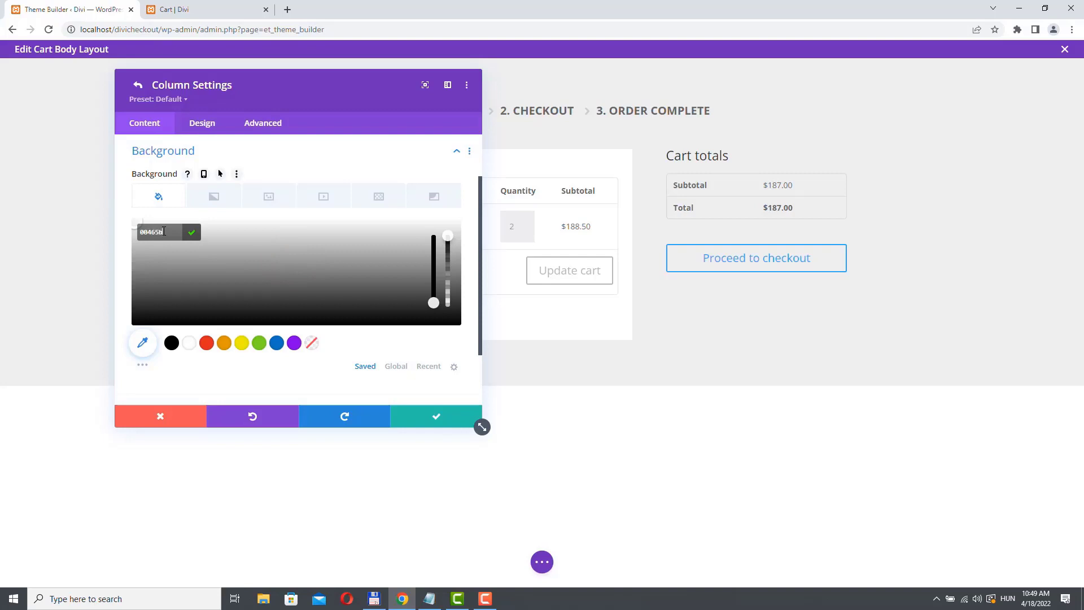
key(Return)
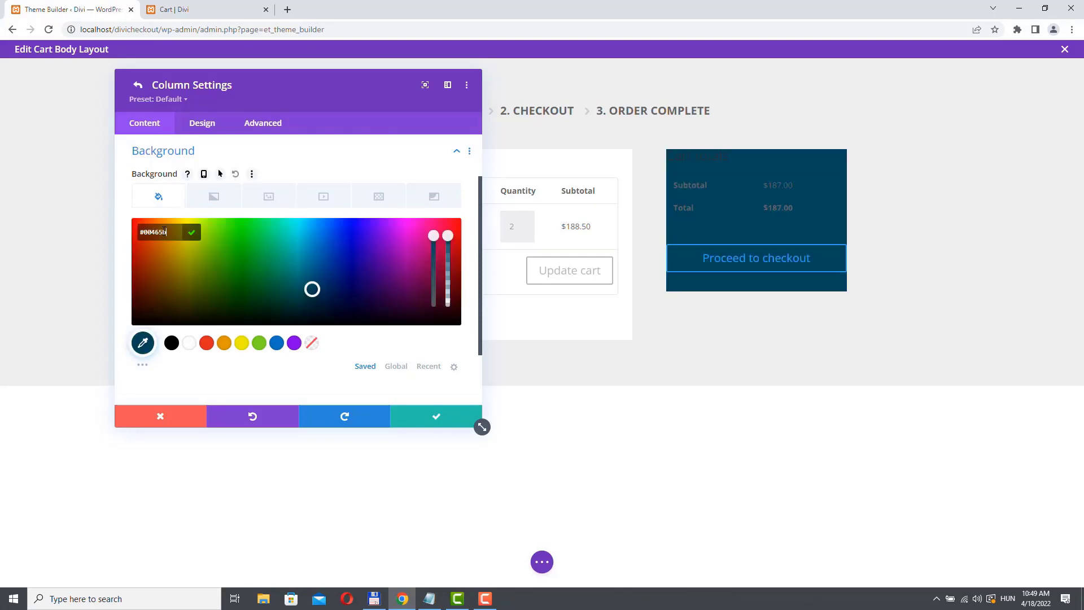
click(204, 124)
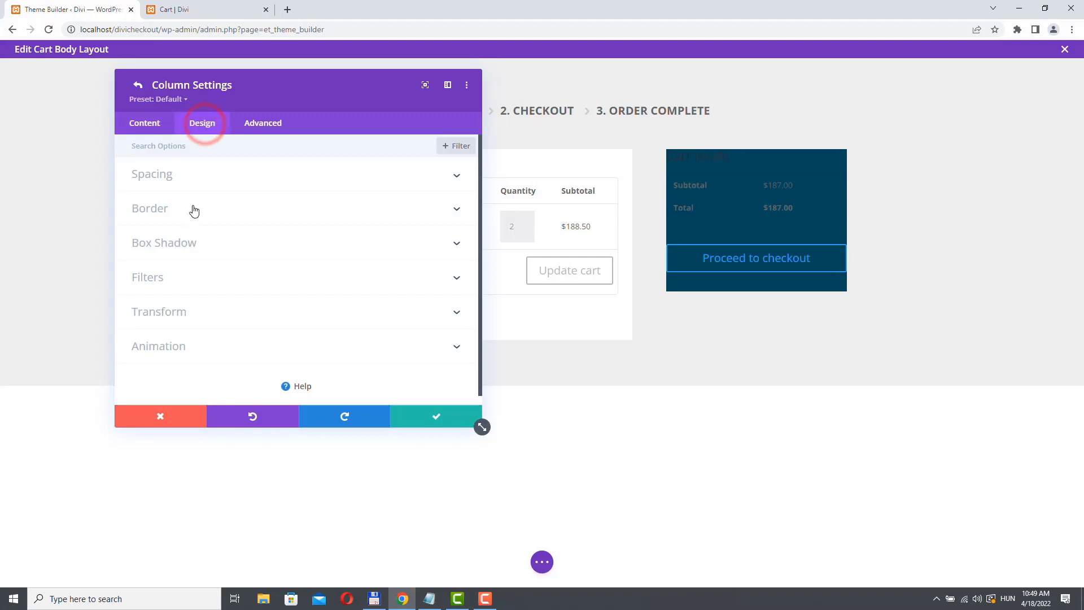
- Set the cart totals column's padding to 40px top and 15px bottom, left and right, and save the layout
click(192, 173)
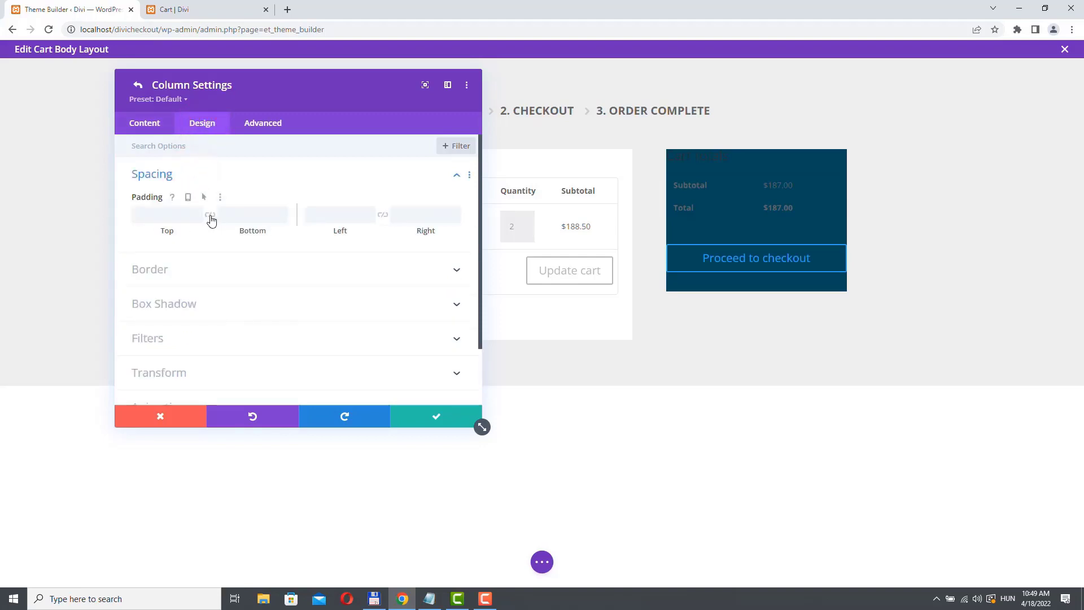
click(167, 216)
text(40)
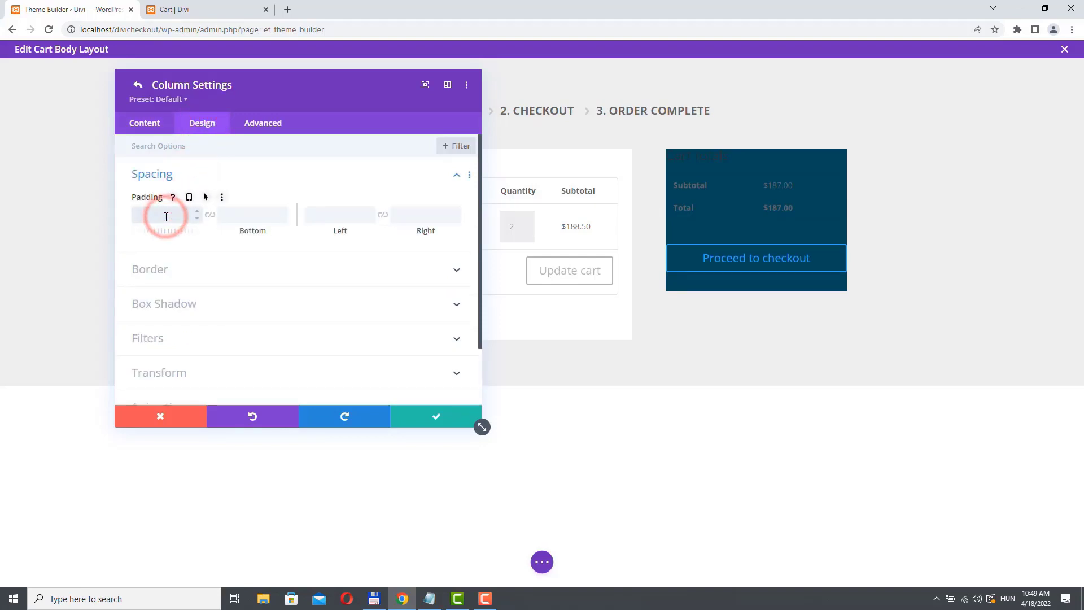
click(259, 216)
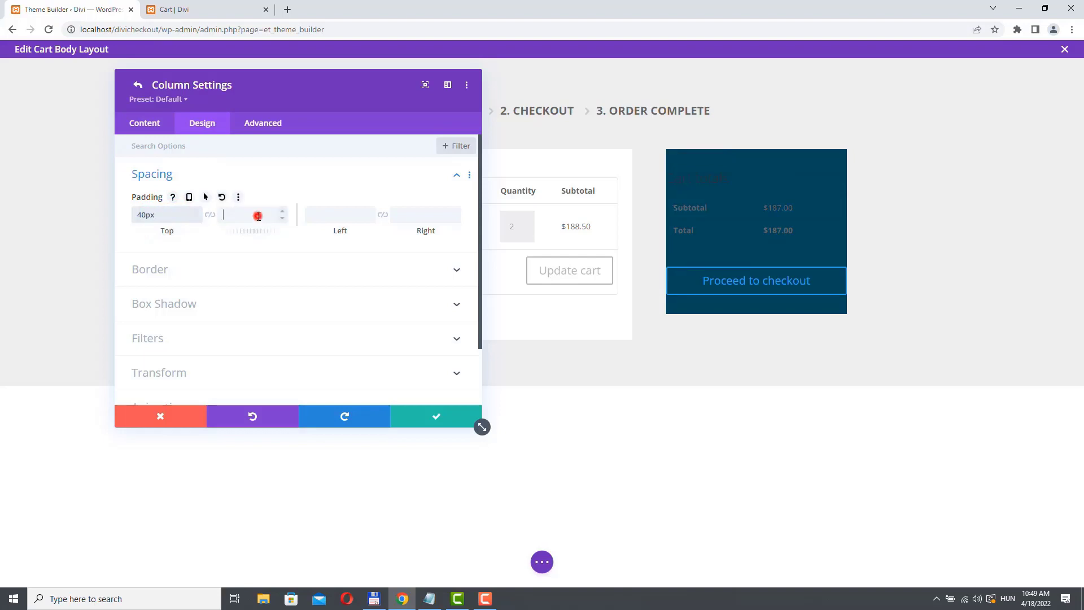
text(15)
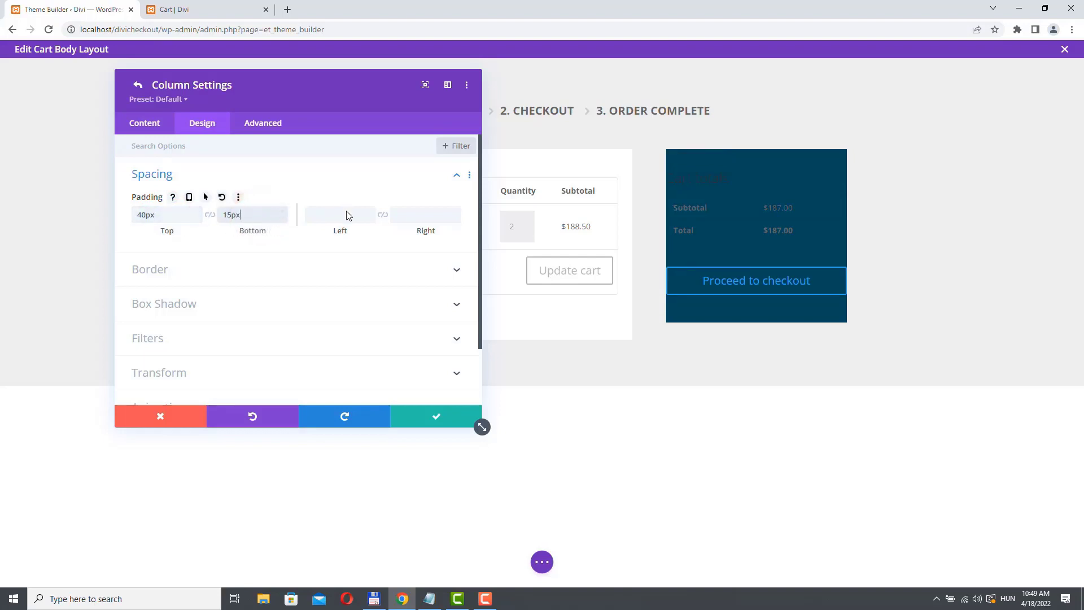
click(382, 215)
click(333, 216)
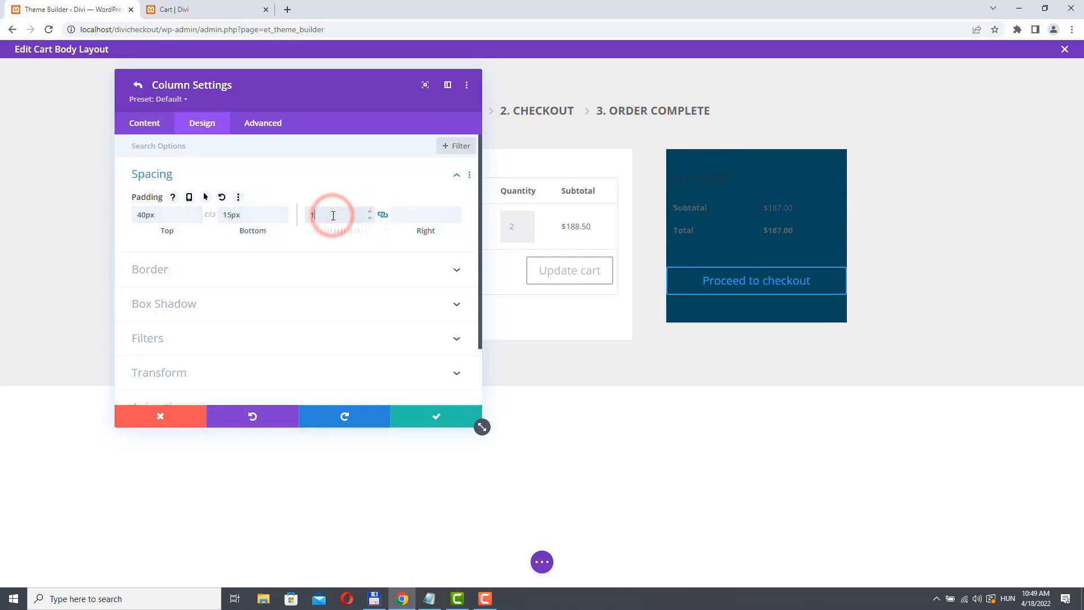
text(15)
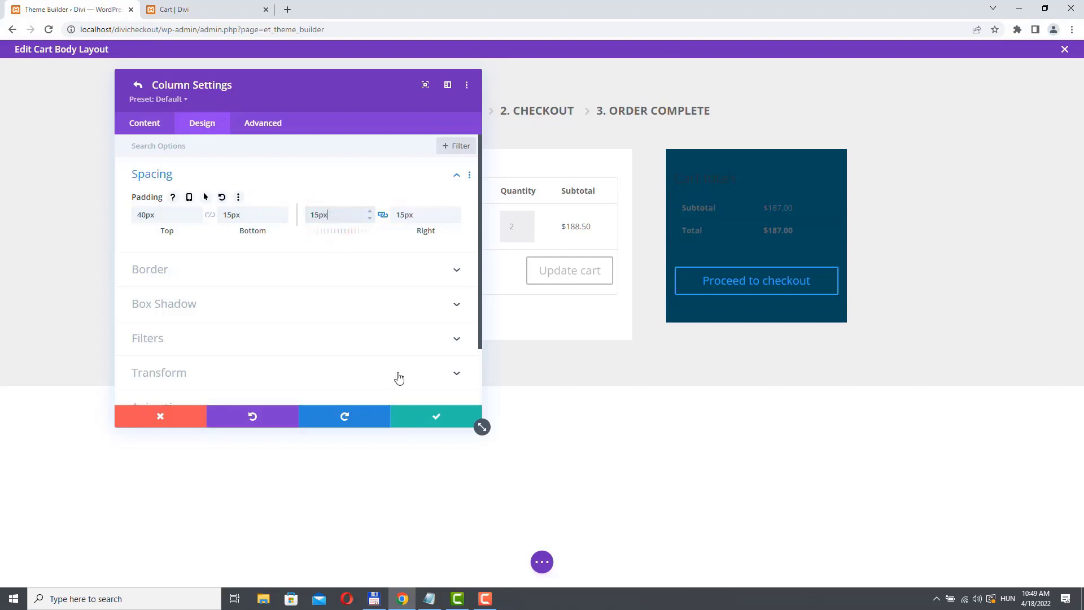
click(432, 415)
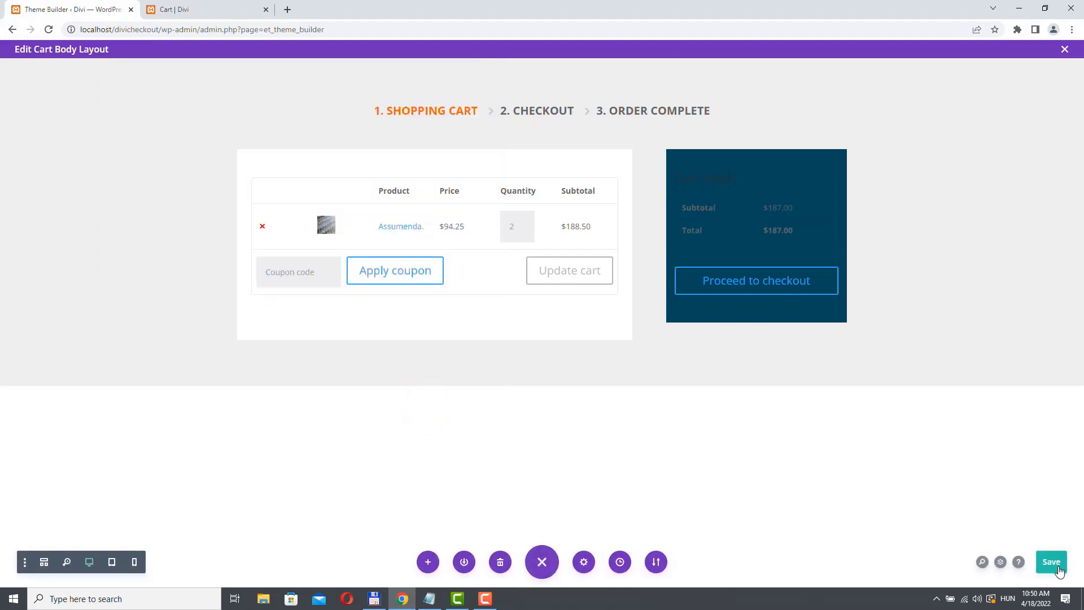
click(1050, 564)
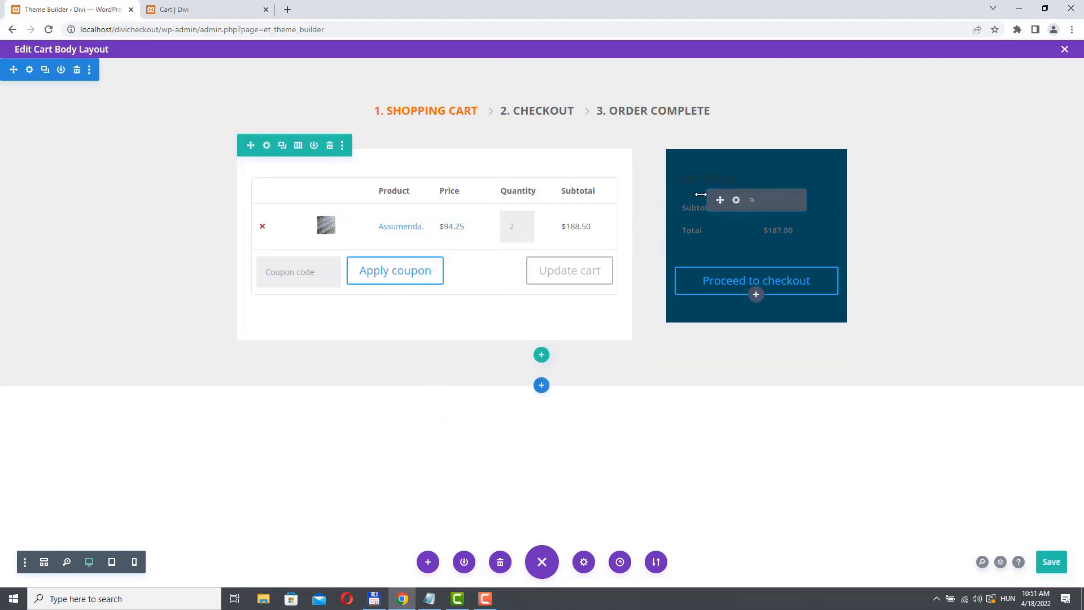
- Give the cart row a custom gutter width of 1 and equalize its column heights
click(265, 146)
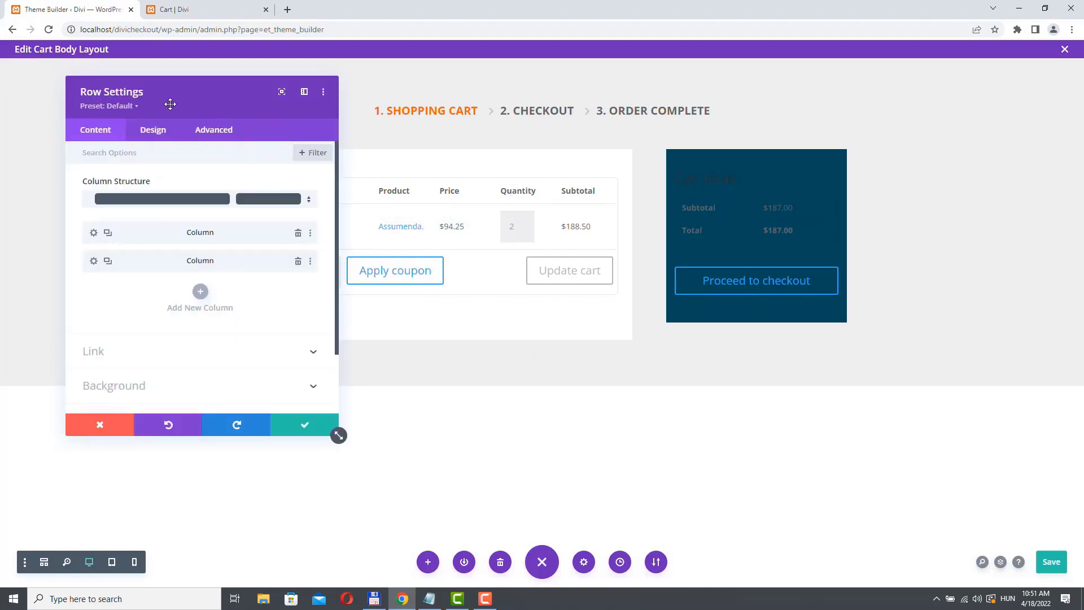
click(159, 136)
click(123, 181)
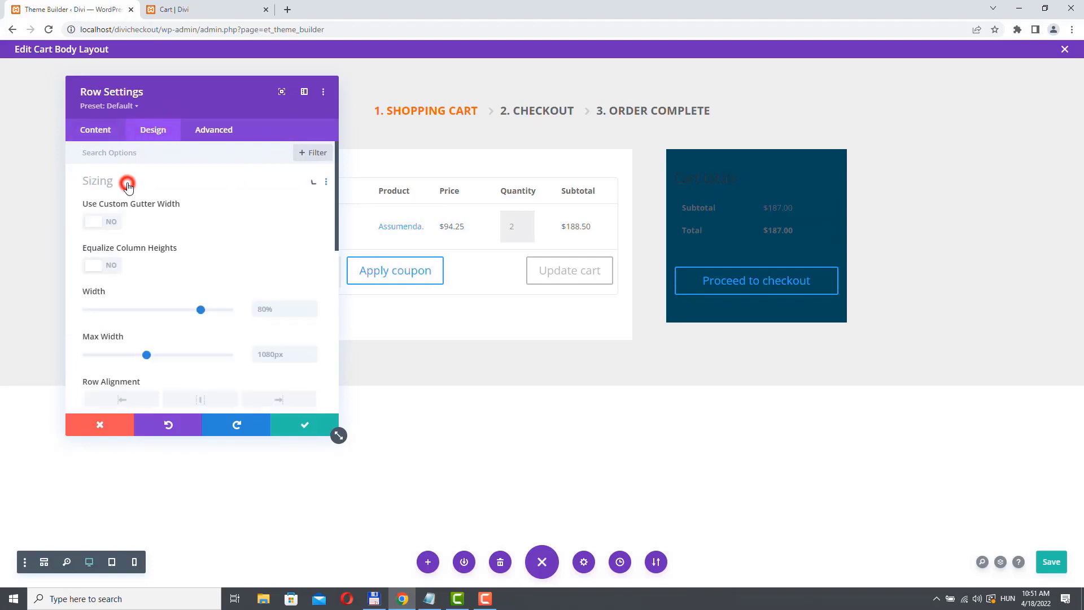
click(93, 222)
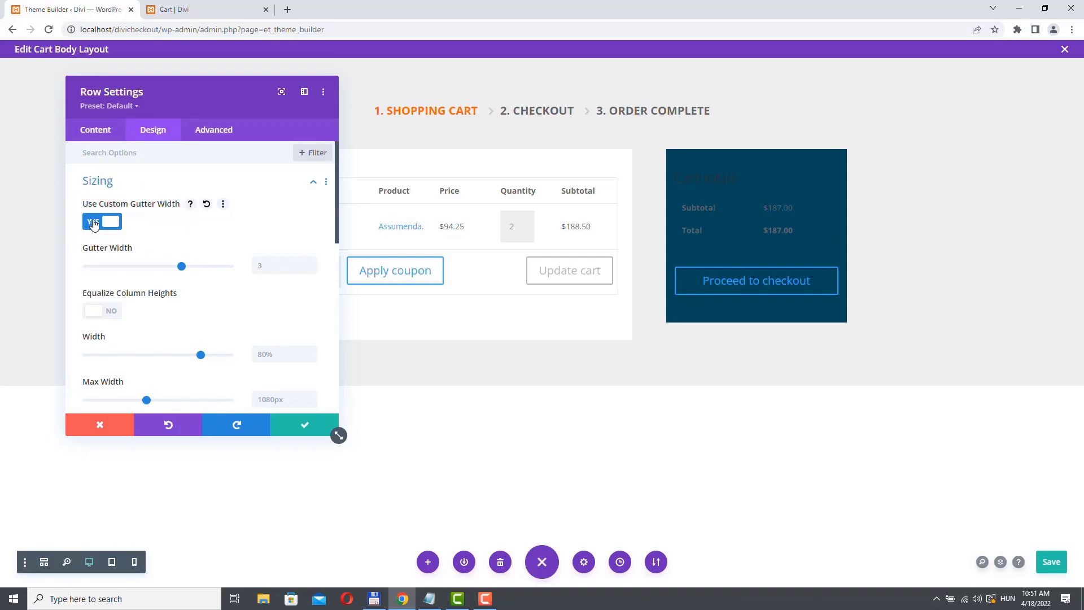
click(313, 269)
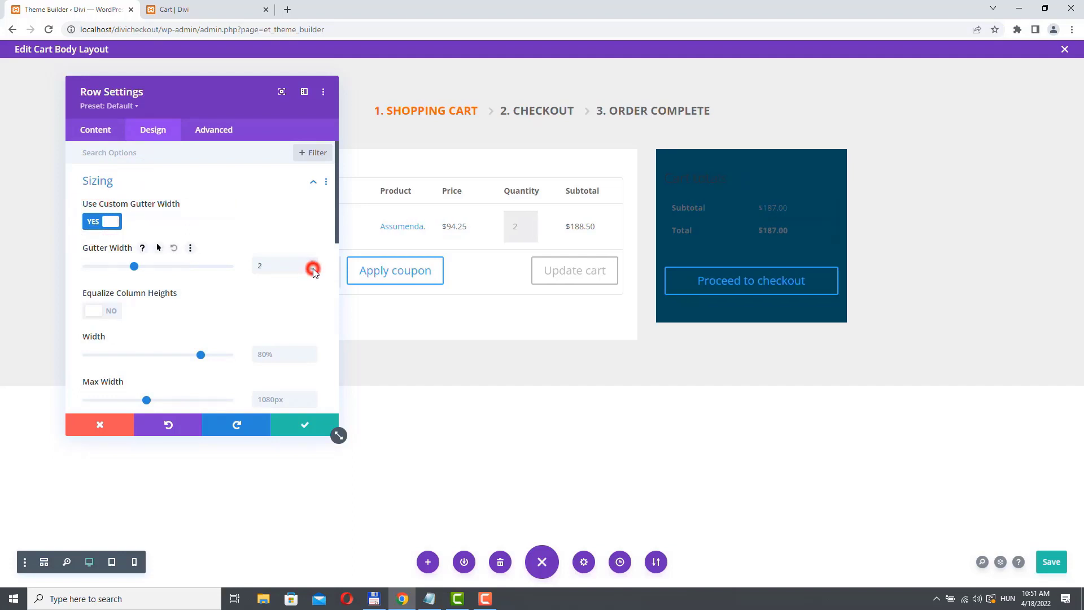
click(313, 269)
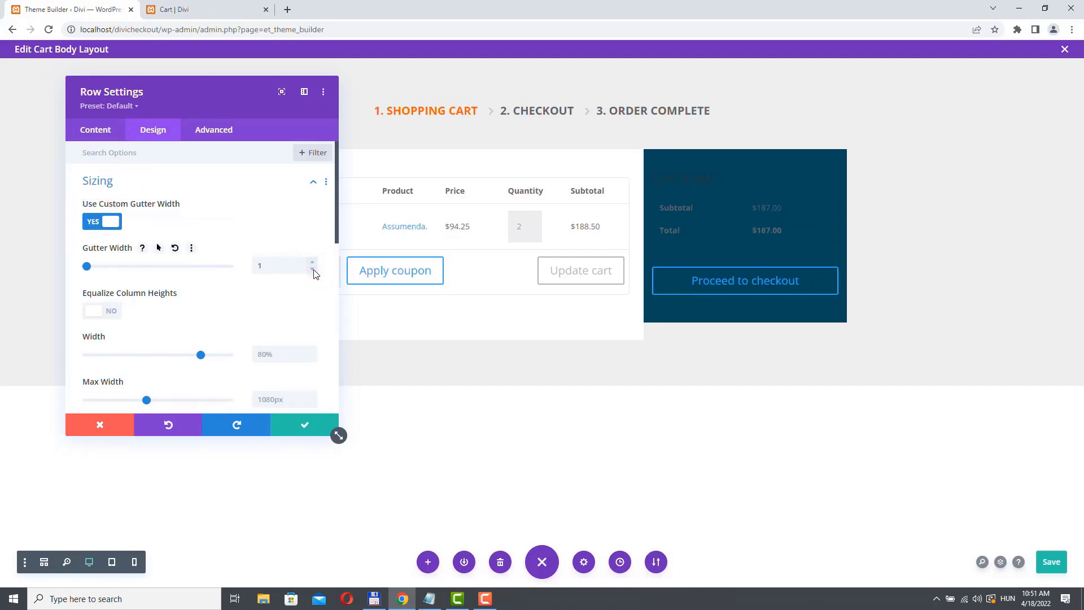
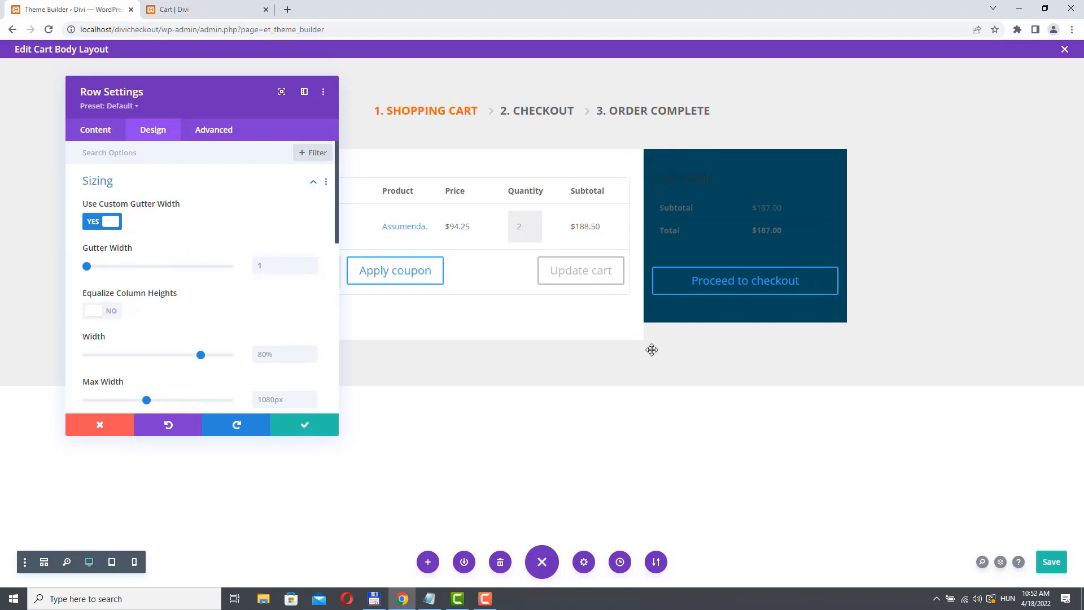
click(99, 316)
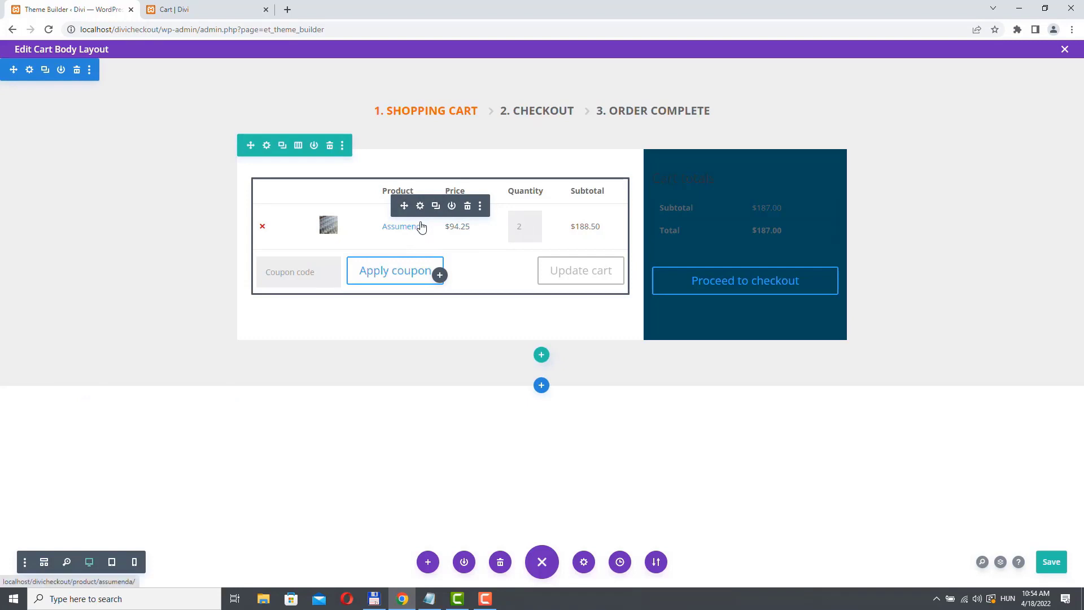
- Hide the product image in the Woo Cart Products module and open the module's design options
click(419, 210)
click(770, 220)
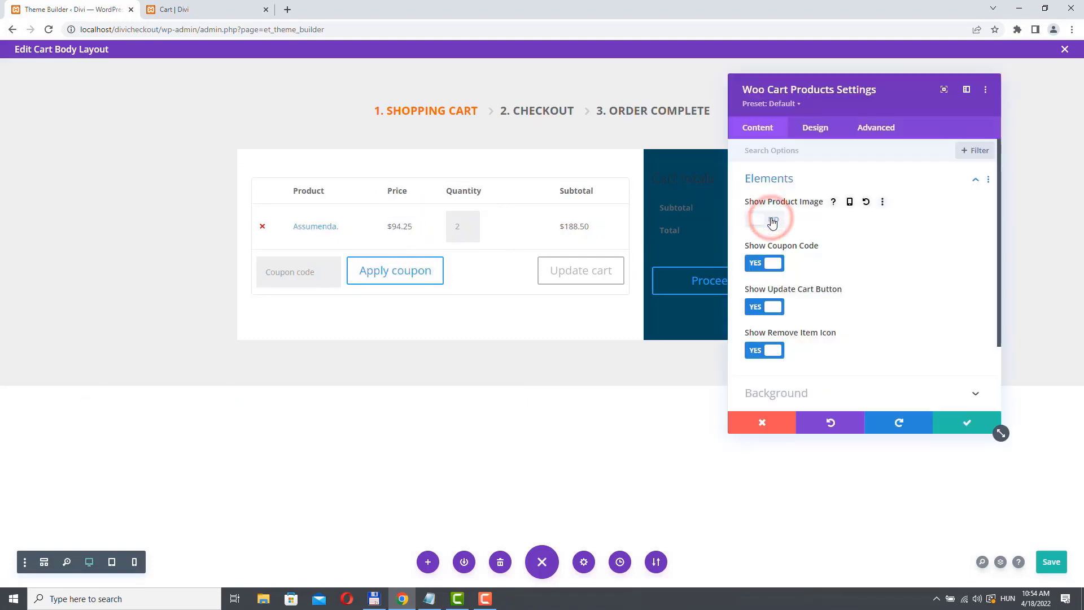
click(815, 129)
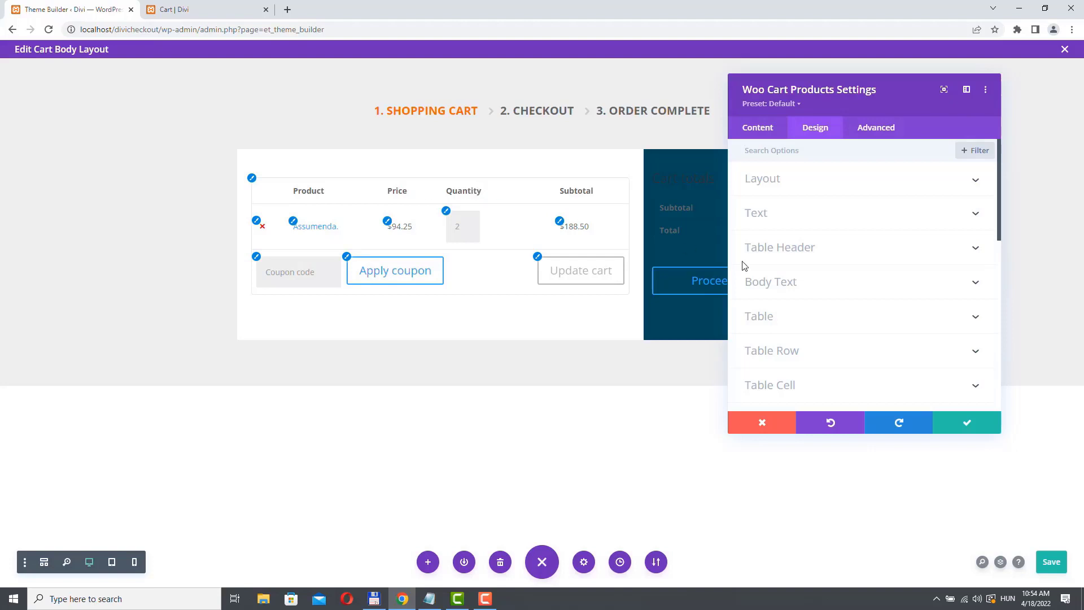
- Give the cart products table header a teal-blue background and white text
click(818, 247)
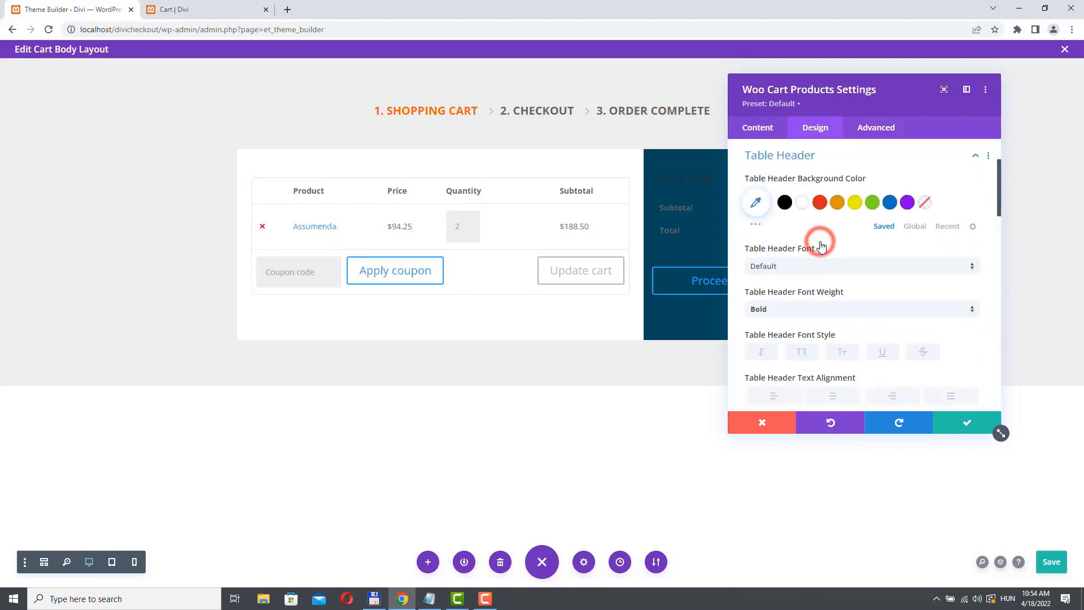
click(758, 207)
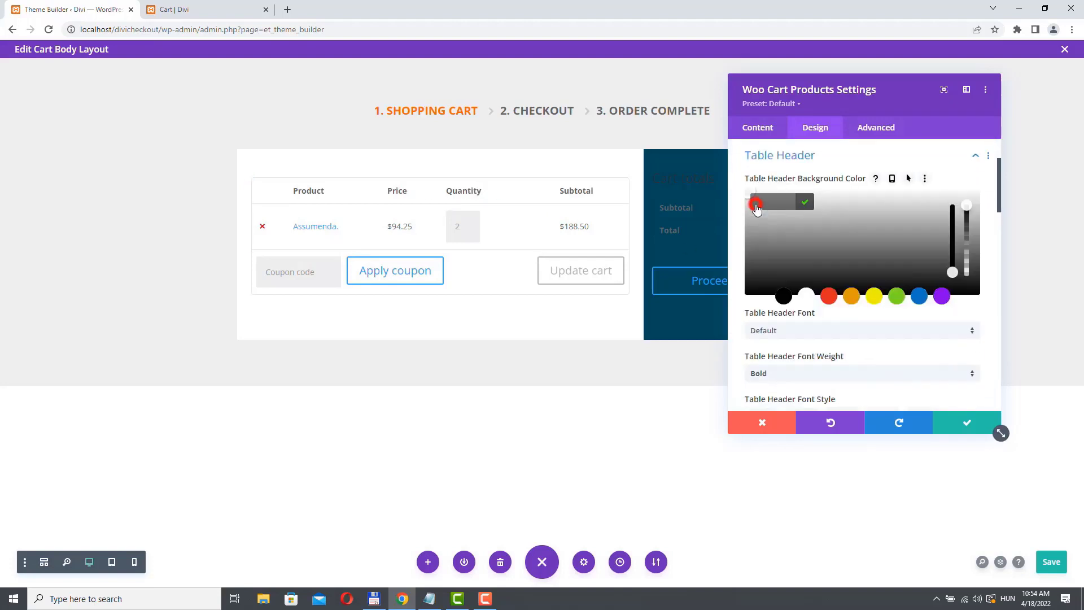
click(919, 299)
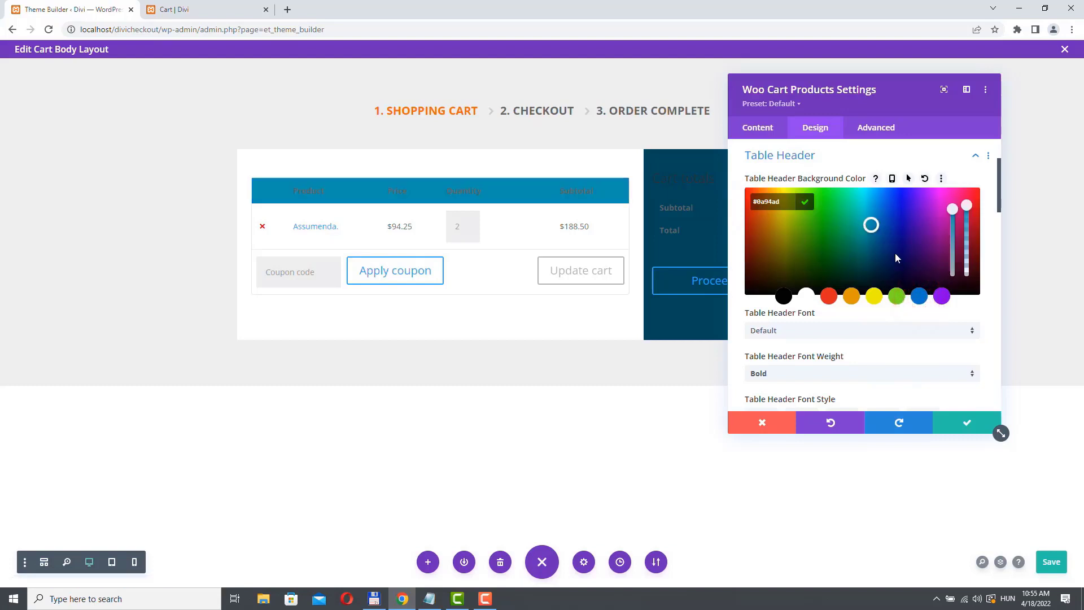
scroll(896, 258, down, 4)
click(802, 276)
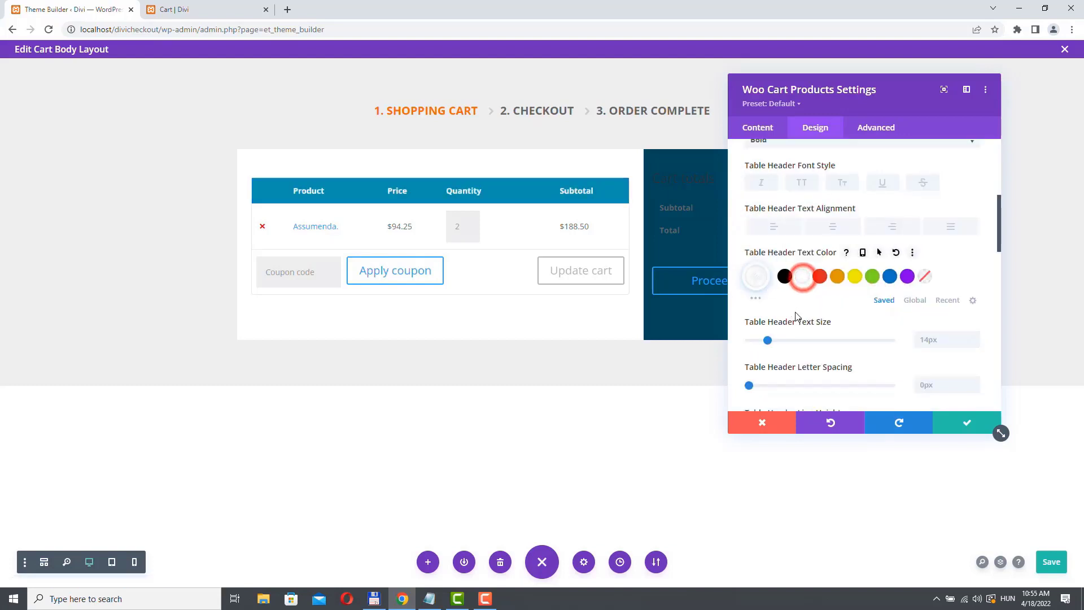
- Set the border width of the cart products table to 0px
scroll(802, 305, down, 5)
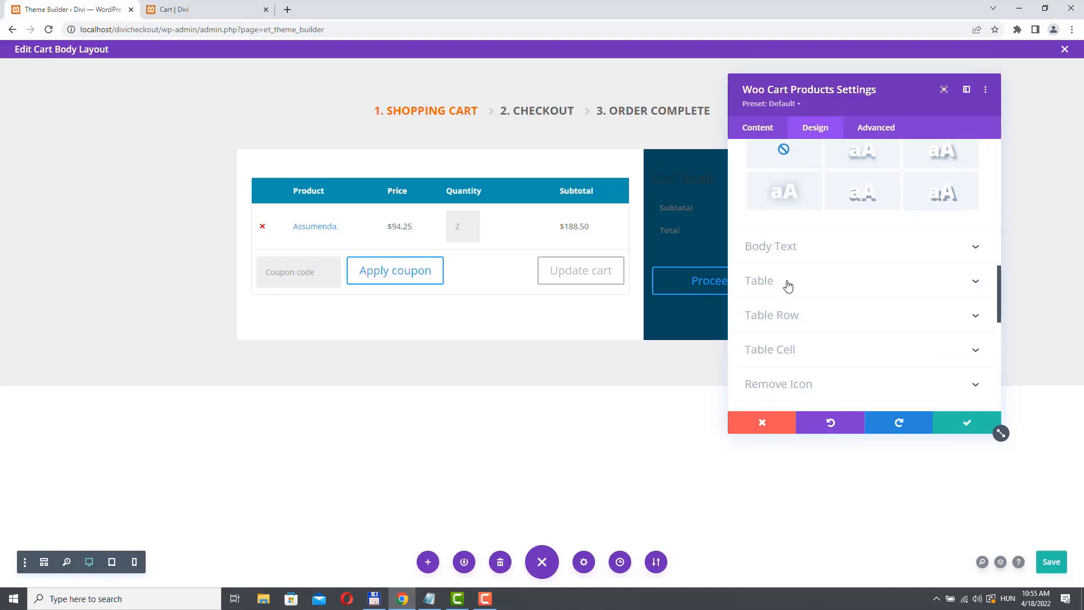
click(787, 282)
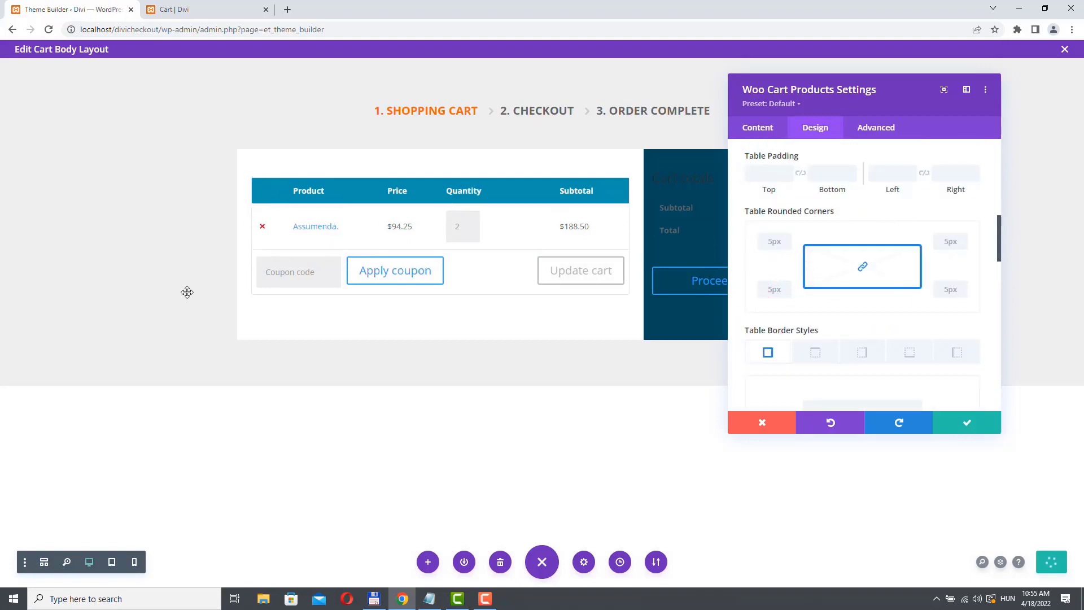
scroll(935, 355, down, 3)
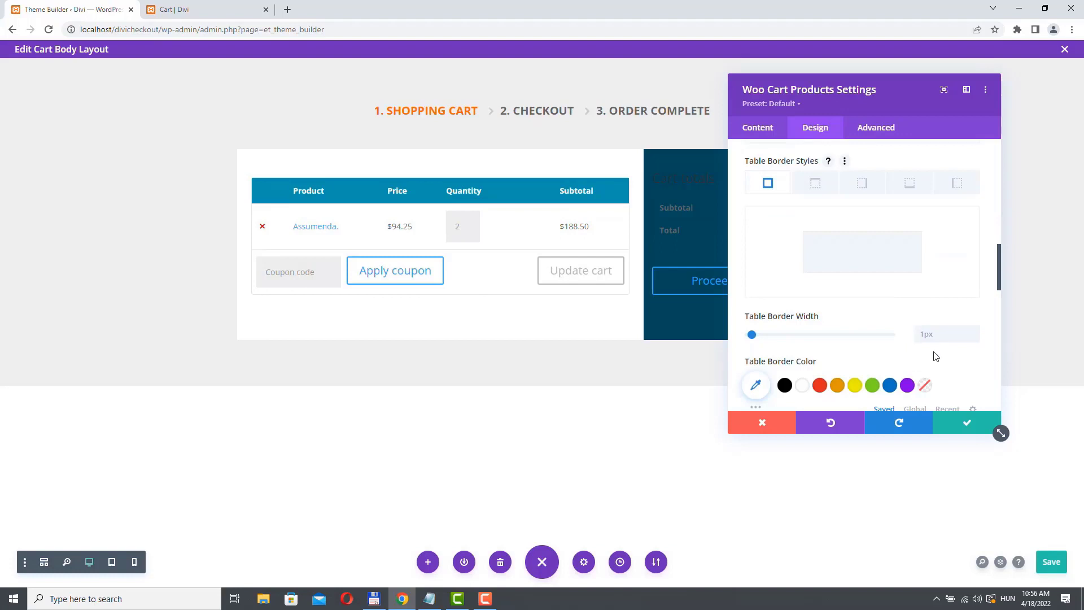
click(974, 338)
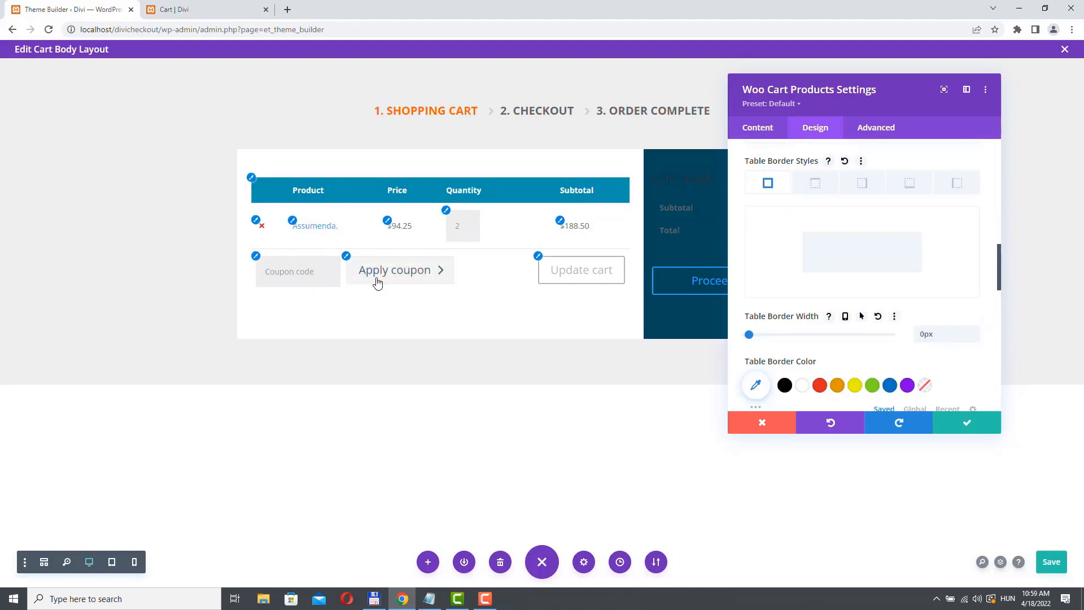
- Enable custom styles for the Apply coupon button and set its text size to 13px
click(362, 267)
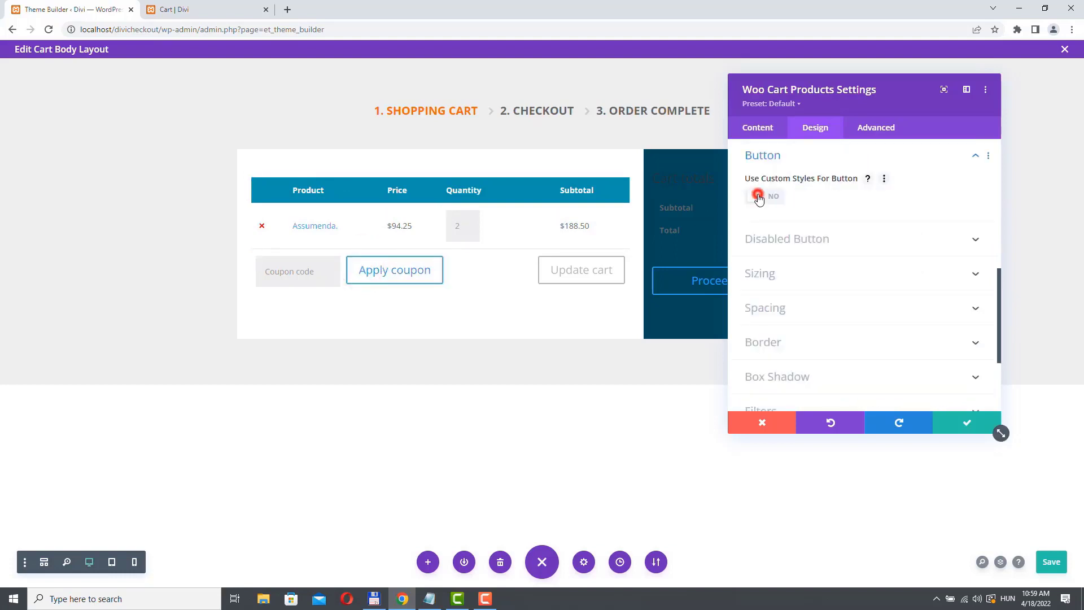
click(758, 196)
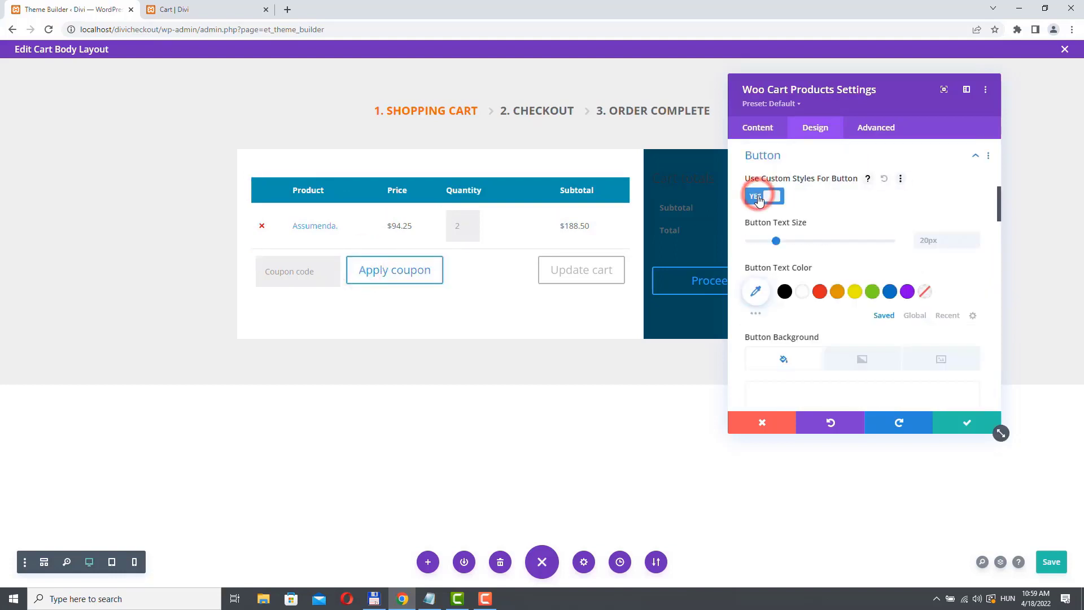
click(974, 244)
click(974, 243)
click(975, 243)
click(974, 243)
click(974, 244)
click(974, 244)
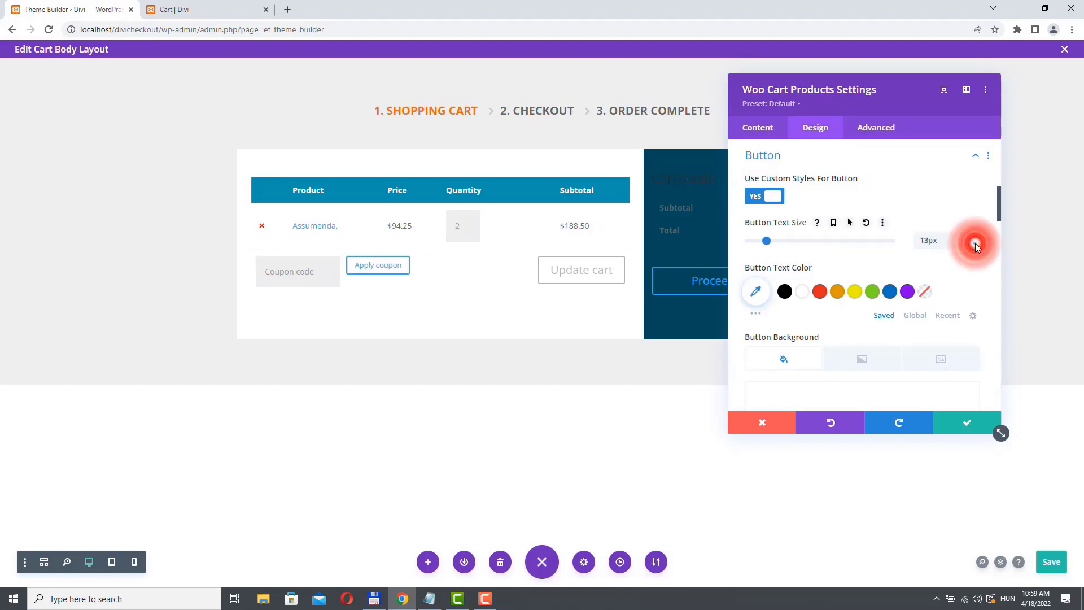
click(974, 244)
click(975, 244)
click(975, 238)
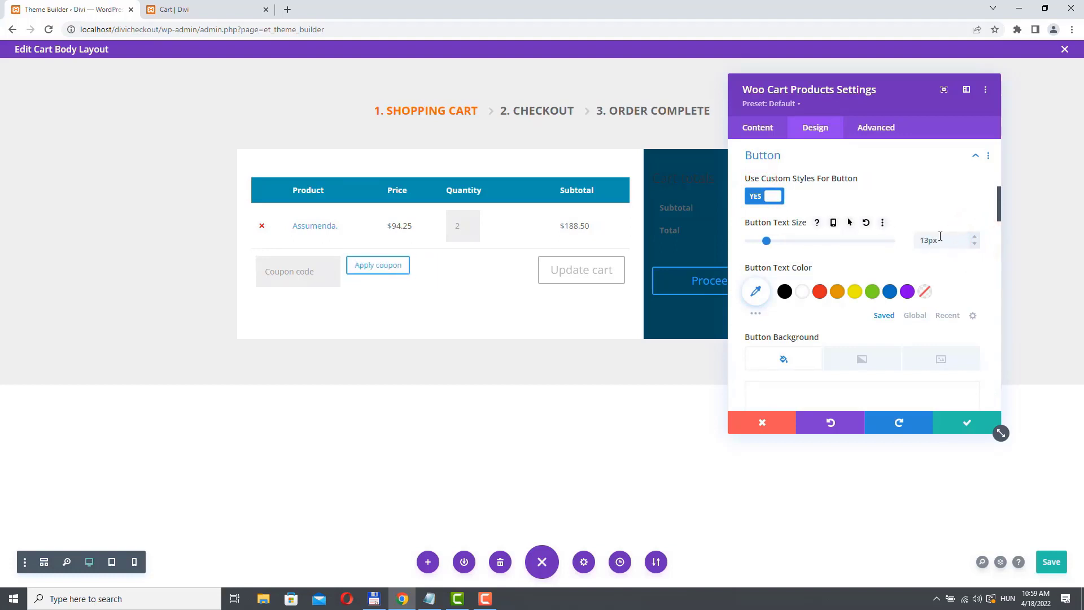
- Set the cart products button's text color to white and its background color to #ff6600
click(801, 291)
scroll(812, 271, down, 3)
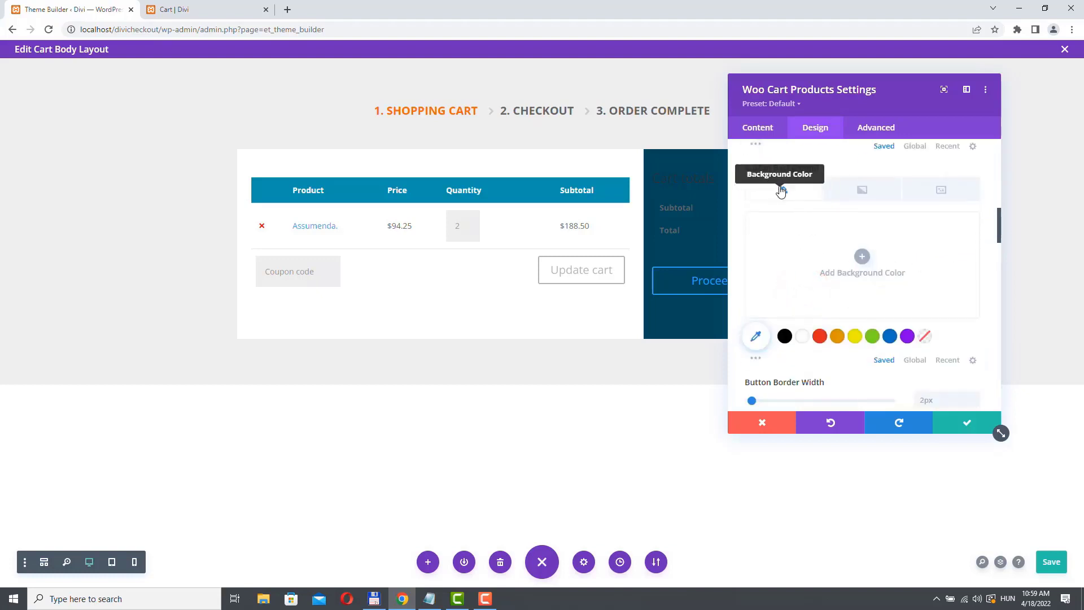
click(861, 256)
click(776, 224)
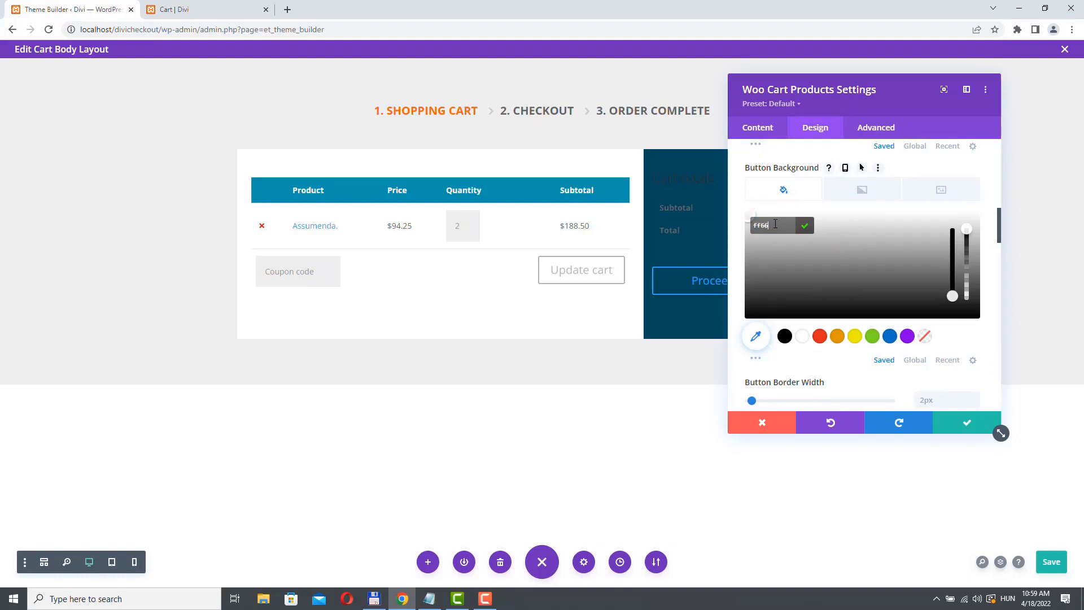
text(ff6600)
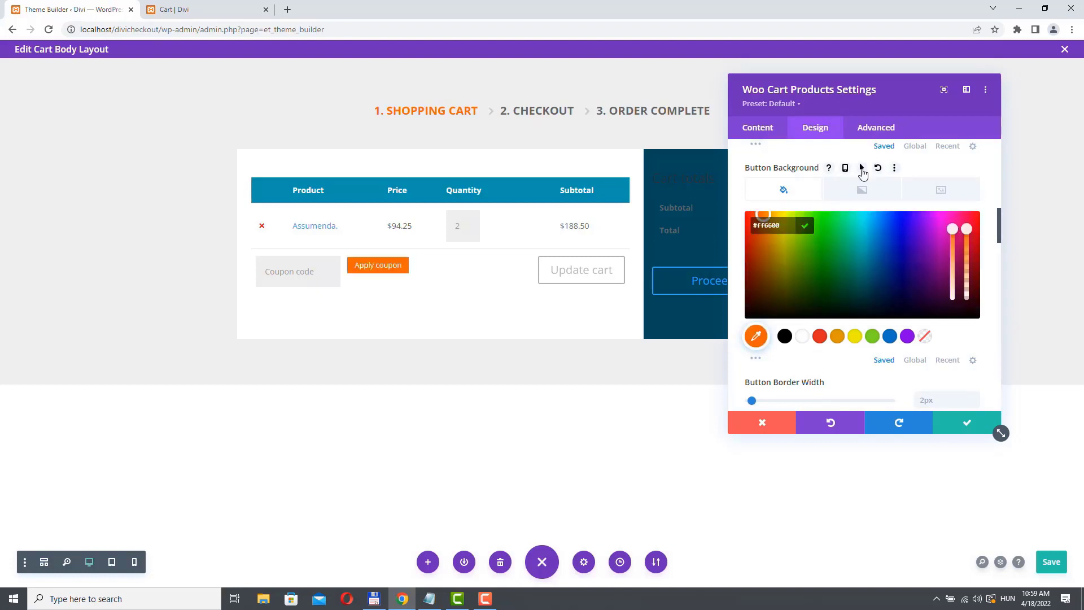
- Enable hover styling for the cart products button's background and set the button's border width to 0px
click(861, 167)
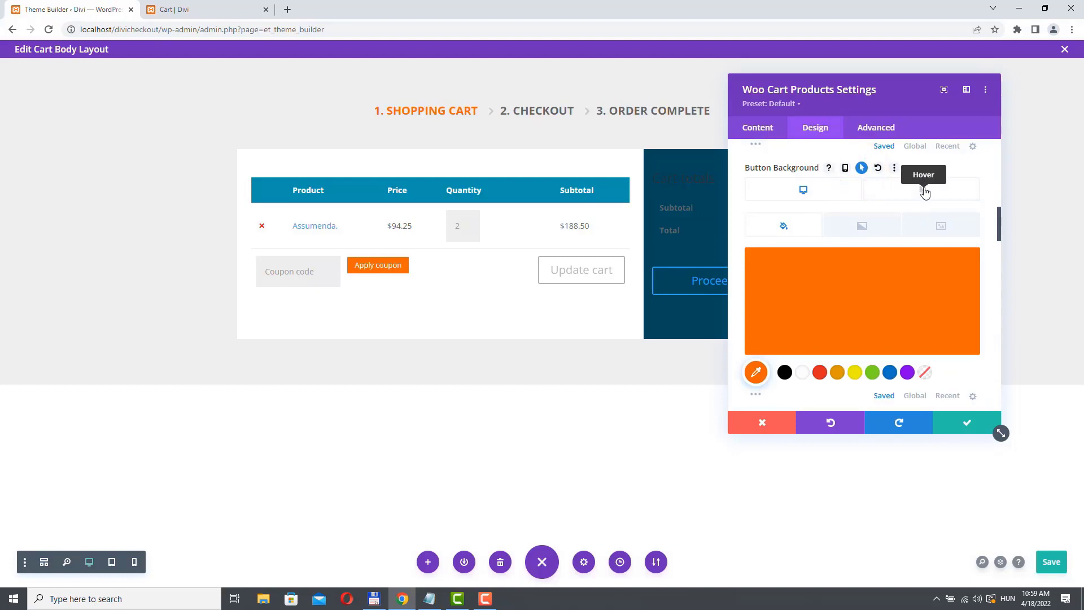
click(924, 189)
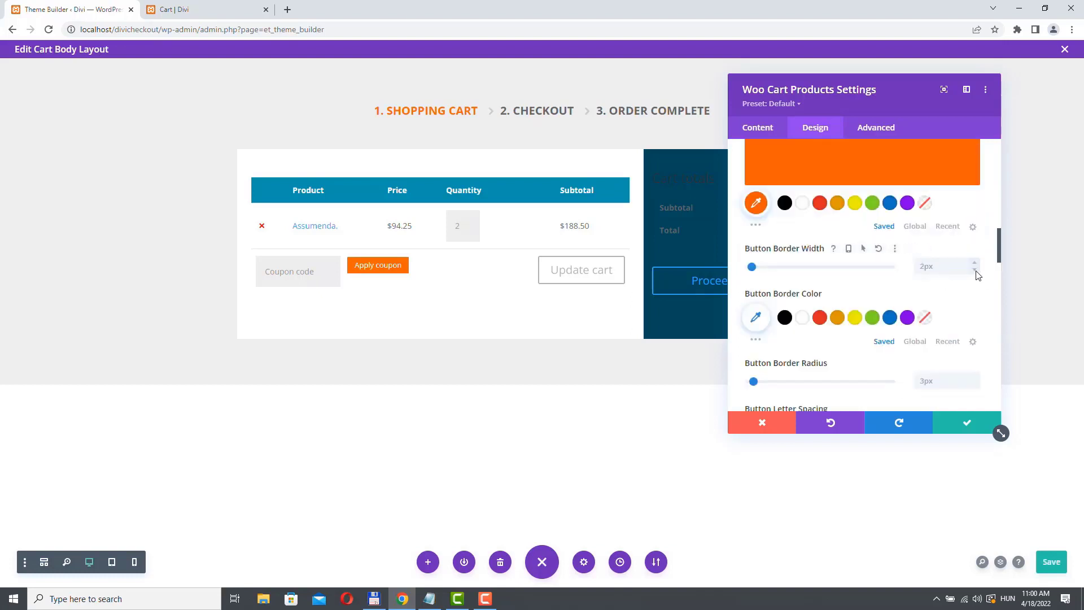
double_click(975, 271)
scroll(978, 275, down, 2)
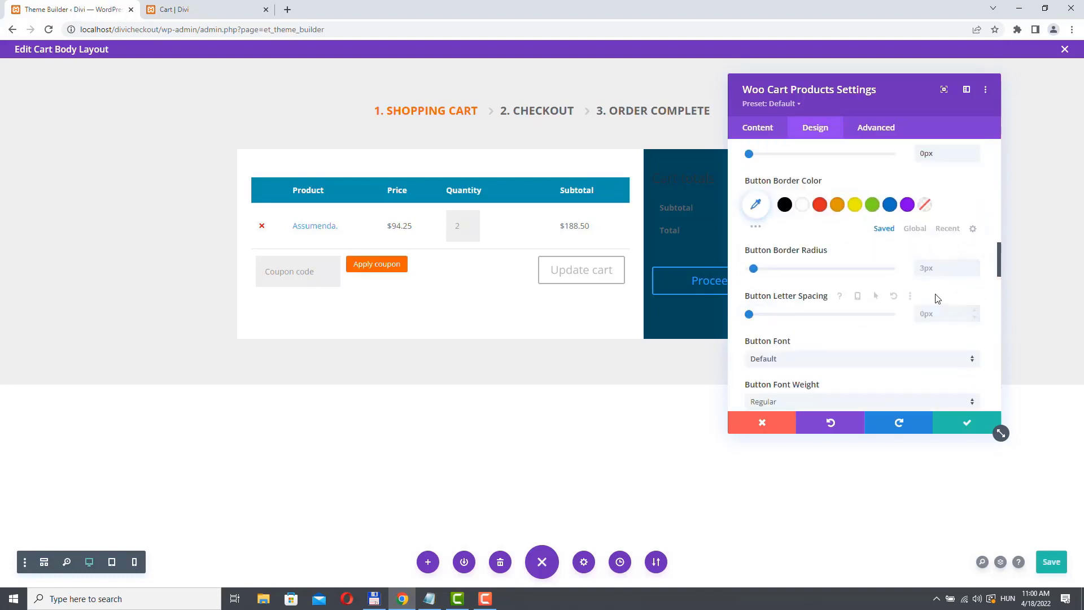
- Reduce the cart products button's border radius and show its text in uppercase without an icon
click(975, 272)
click(975, 272)
scroll(969, 277, down, 3)
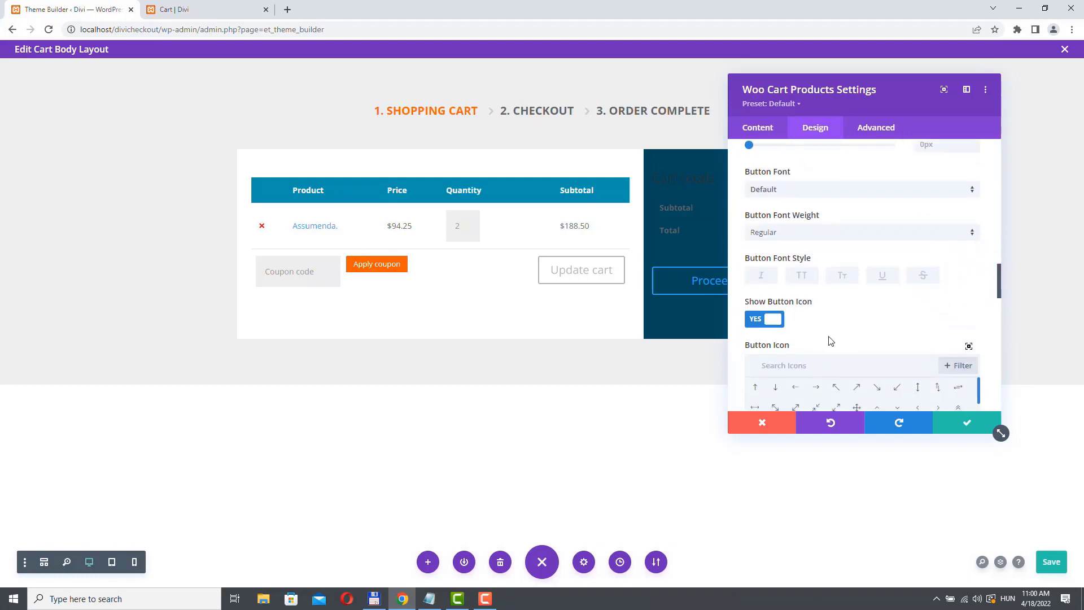
click(806, 276)
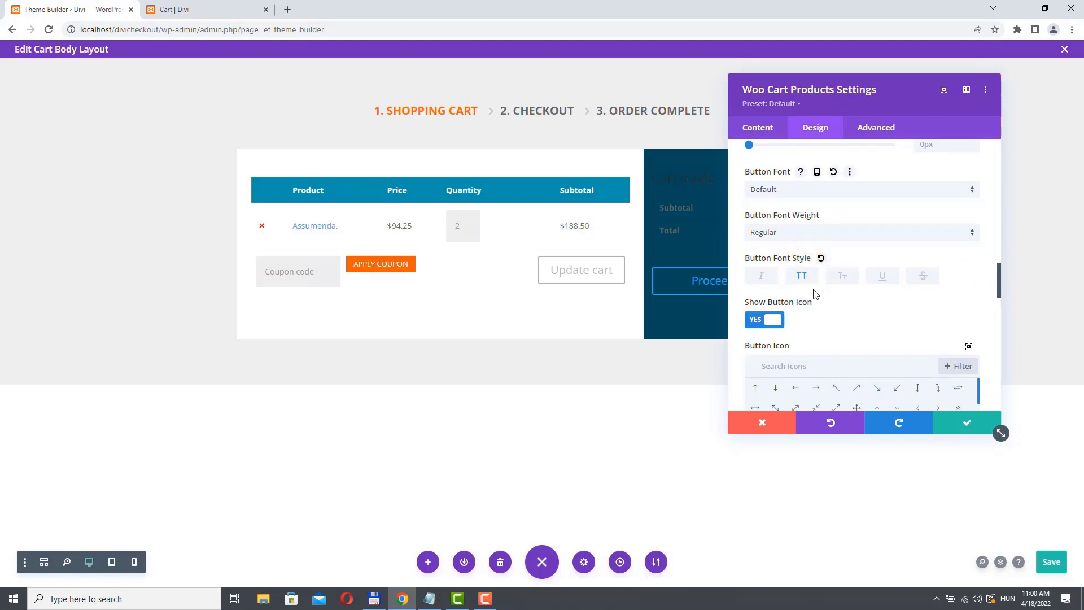
click(775, 321)
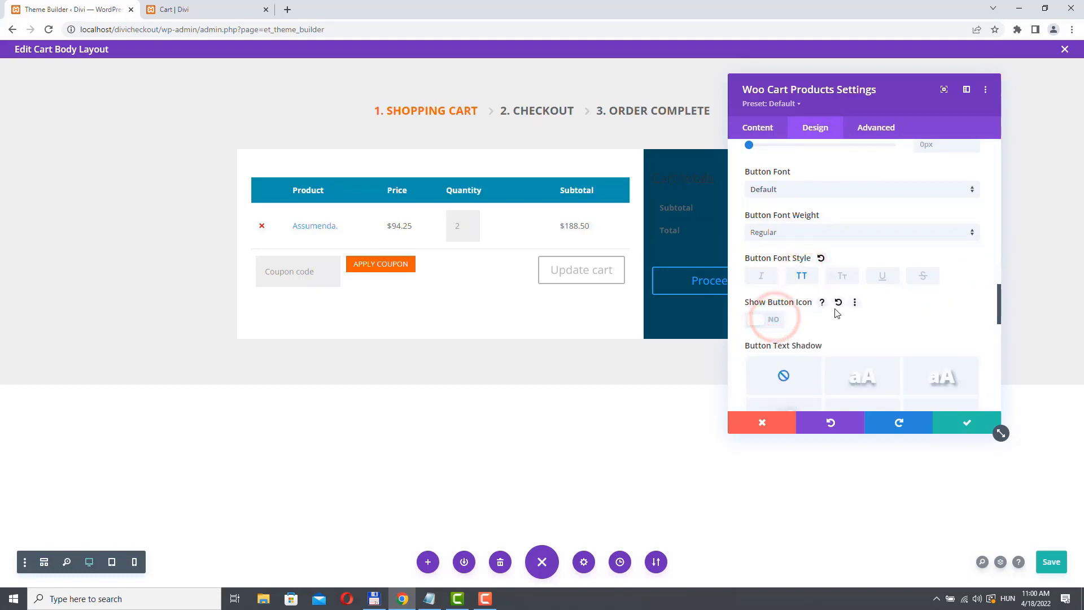
- Set the cart products button's padding to 16px top and bottom and 27px left and right, and save the layout
scroll(834, 309, down, 4)
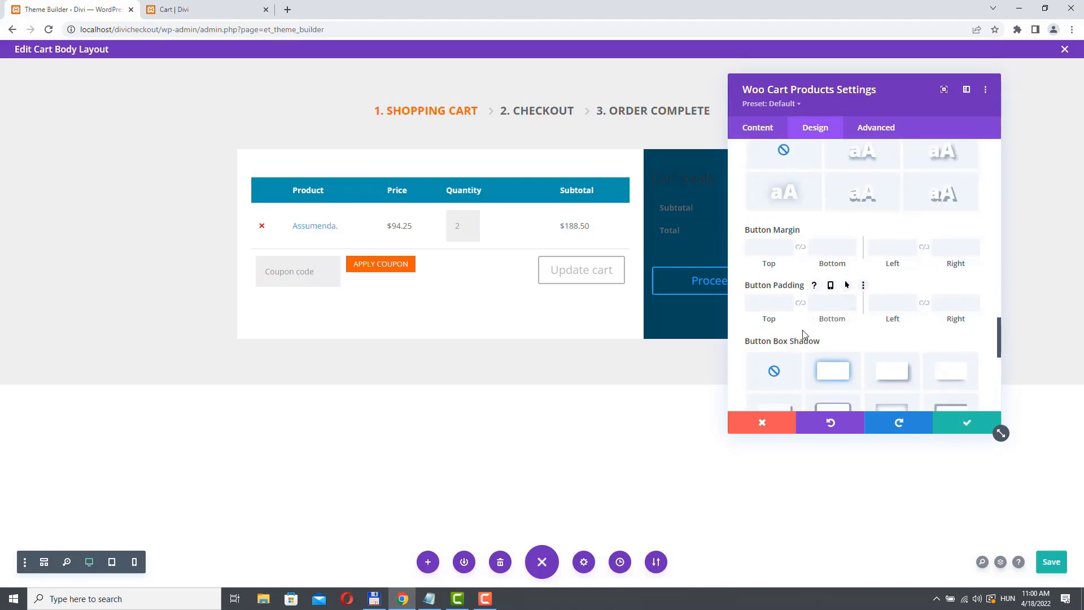
click(758, 302)
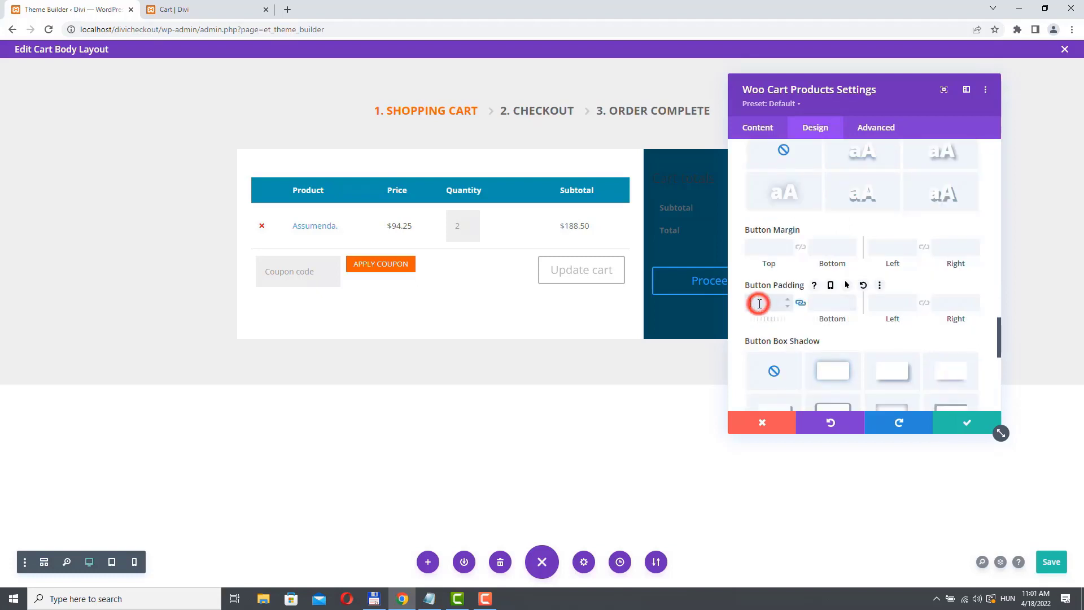
text(15)
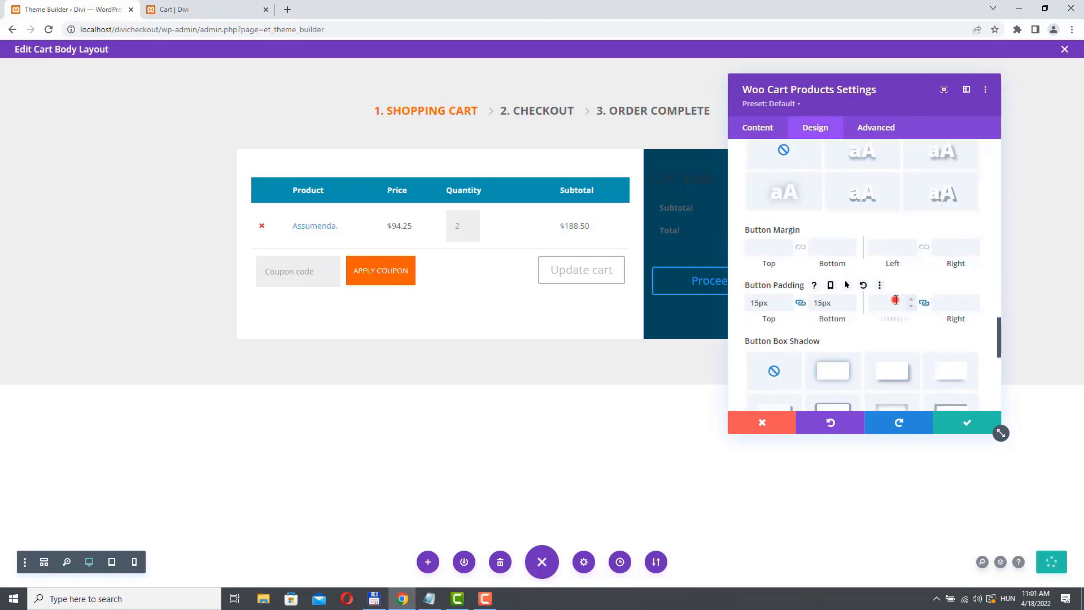
click(892, 302)
text(27)
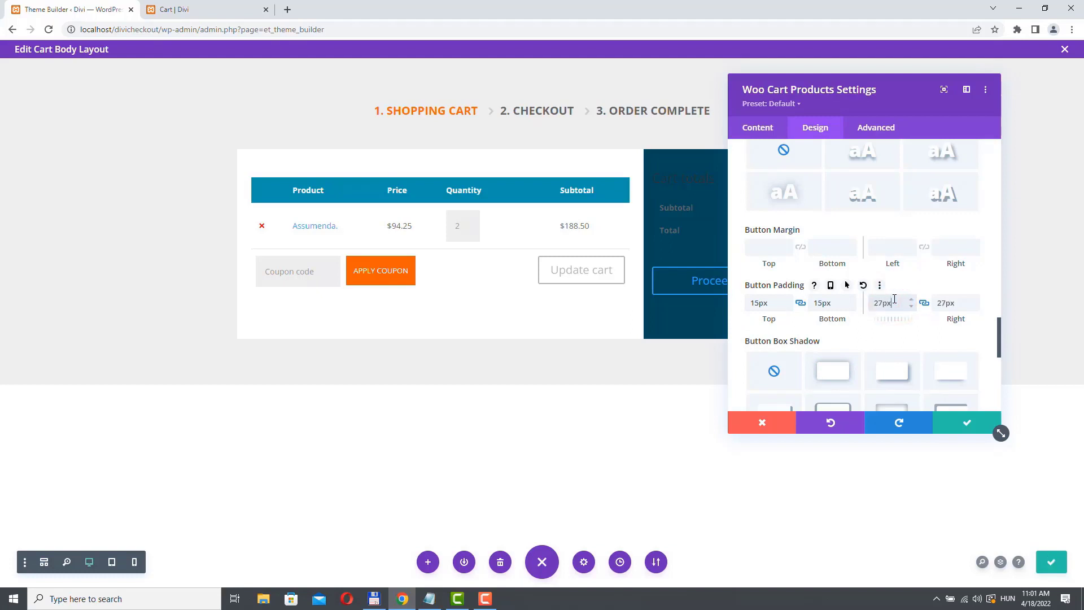
drag(755, 303, 760, 303)
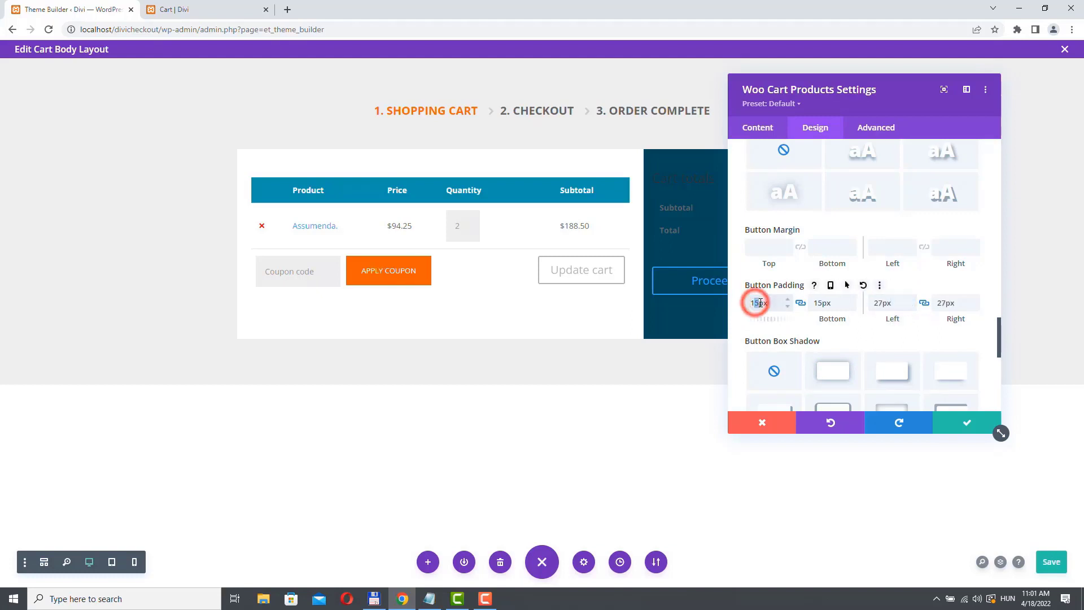
text(6)
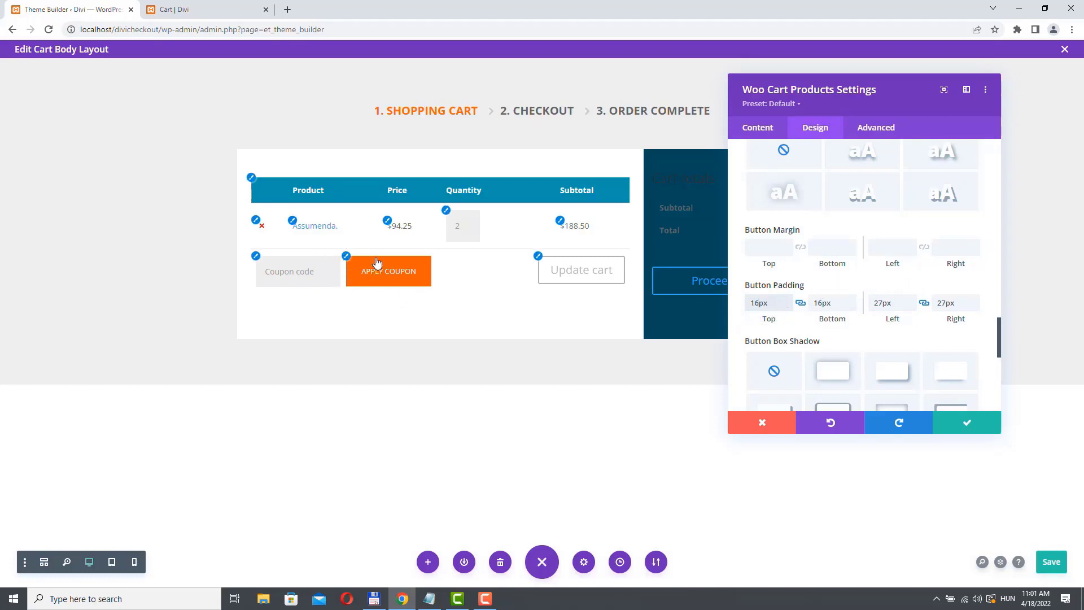
click(964, 423)
click(1060, 564)
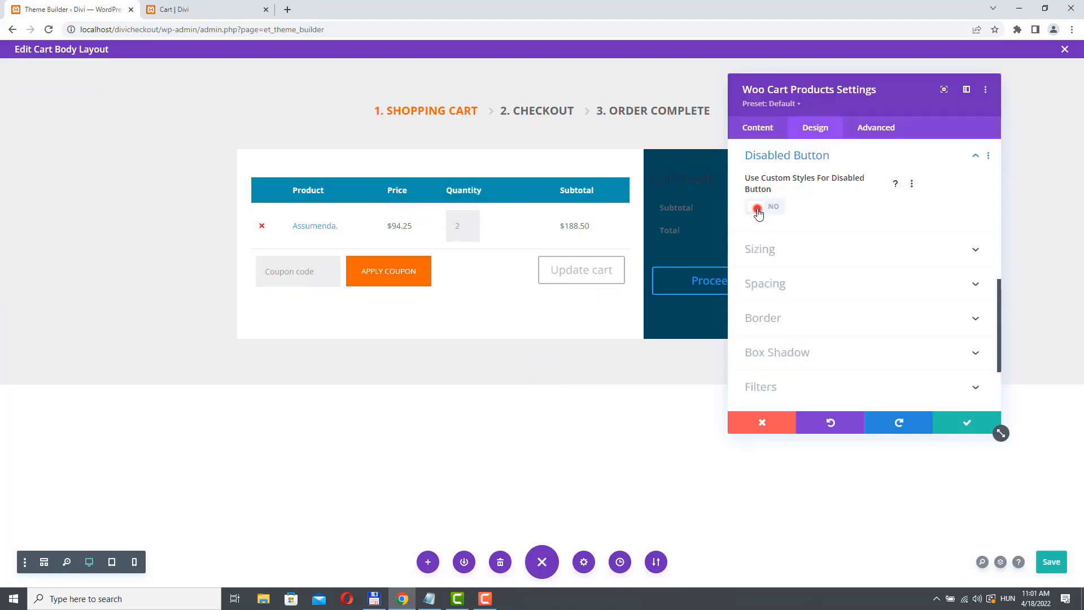
- Enable custom styles for the disabled button of the cart products module and set its text size to 13px
click(757, 210)
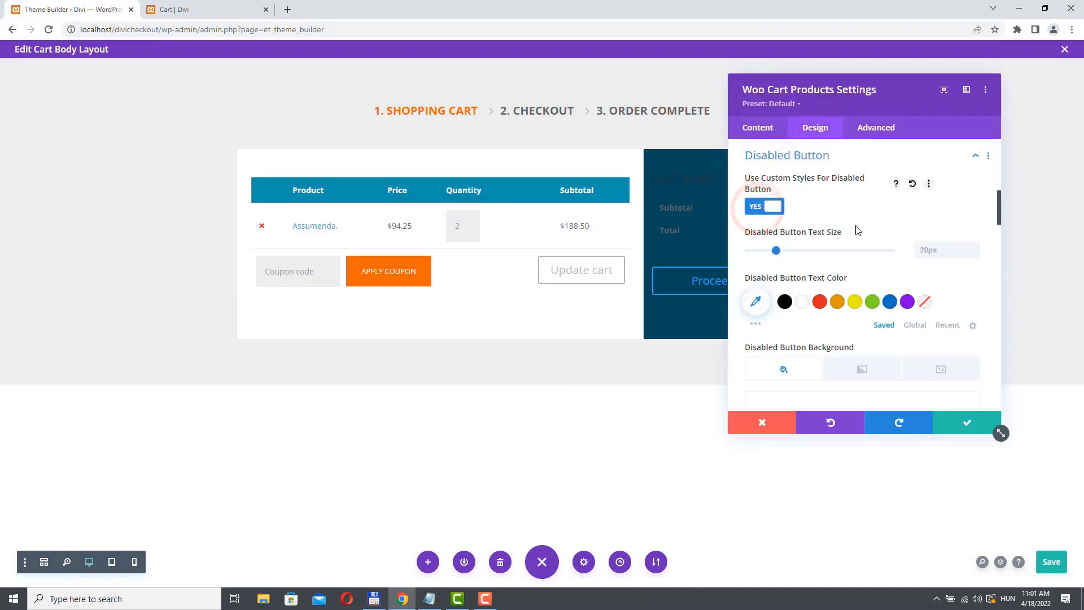
click(976, 256)
click(977, 256)
click(976, 256)
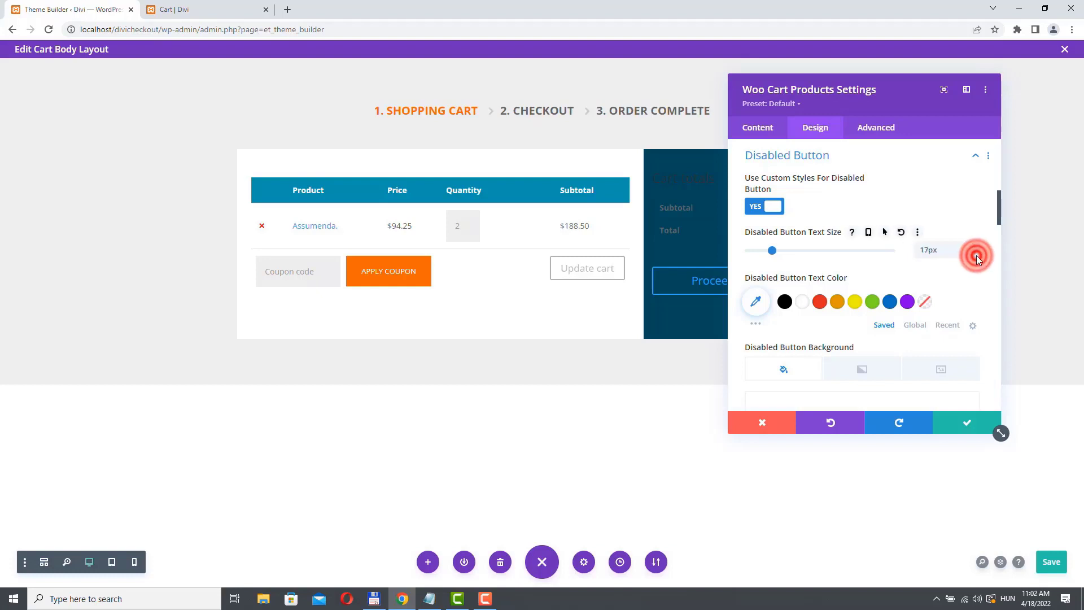
click(977, 256)
click(976, 256)
click(976, 255)
click(976, 256)
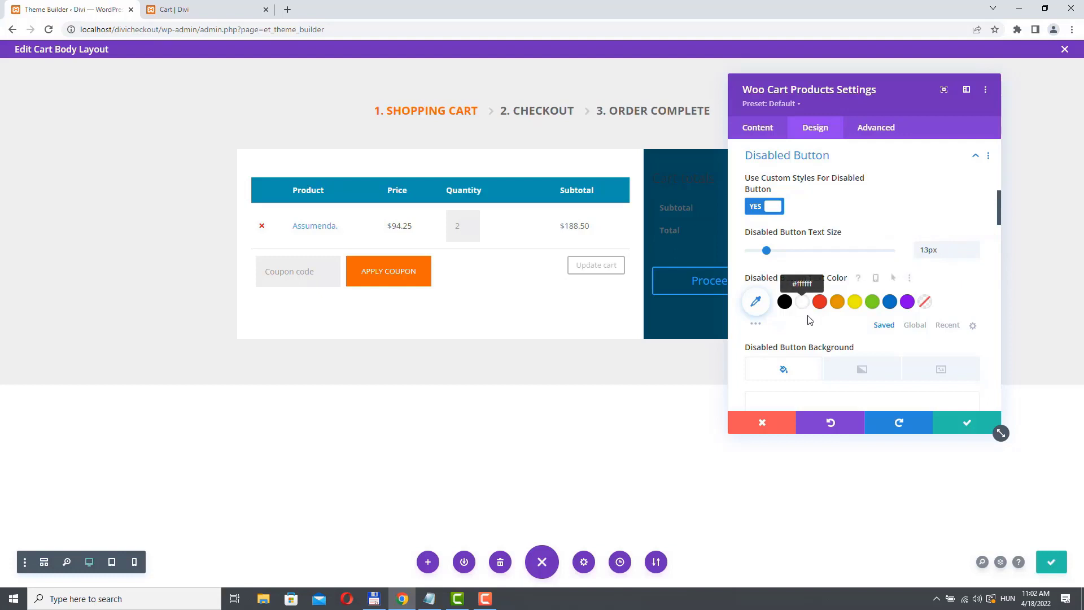
- Set the disabled button's text color to white and its background to the same orange as the Apply coupon button
click(801, 302)
scroll(902, 302, down, 3)
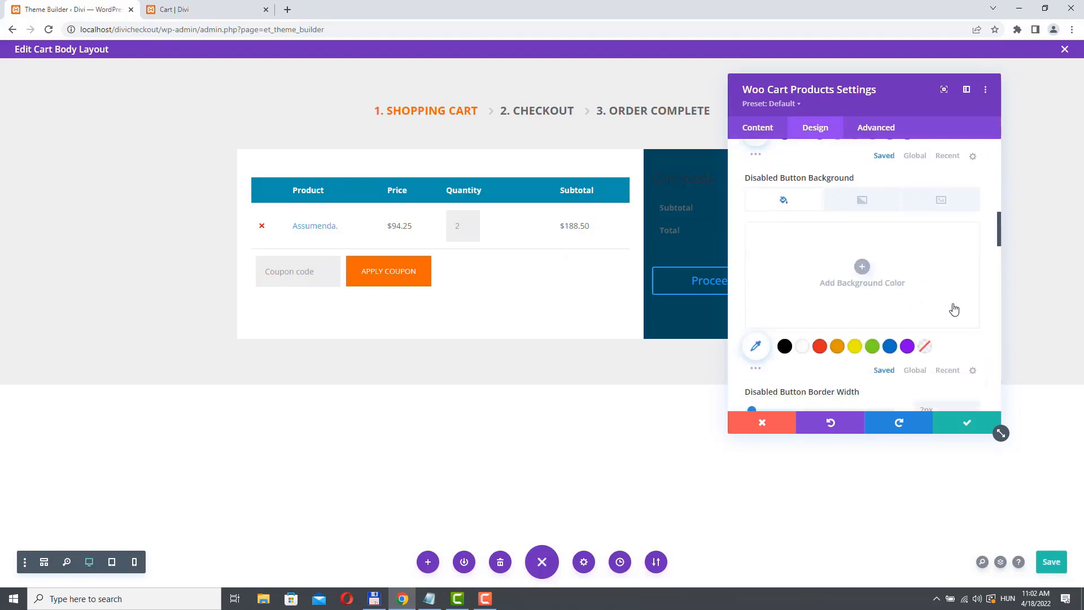
click(862, 267)
click(766, 229)
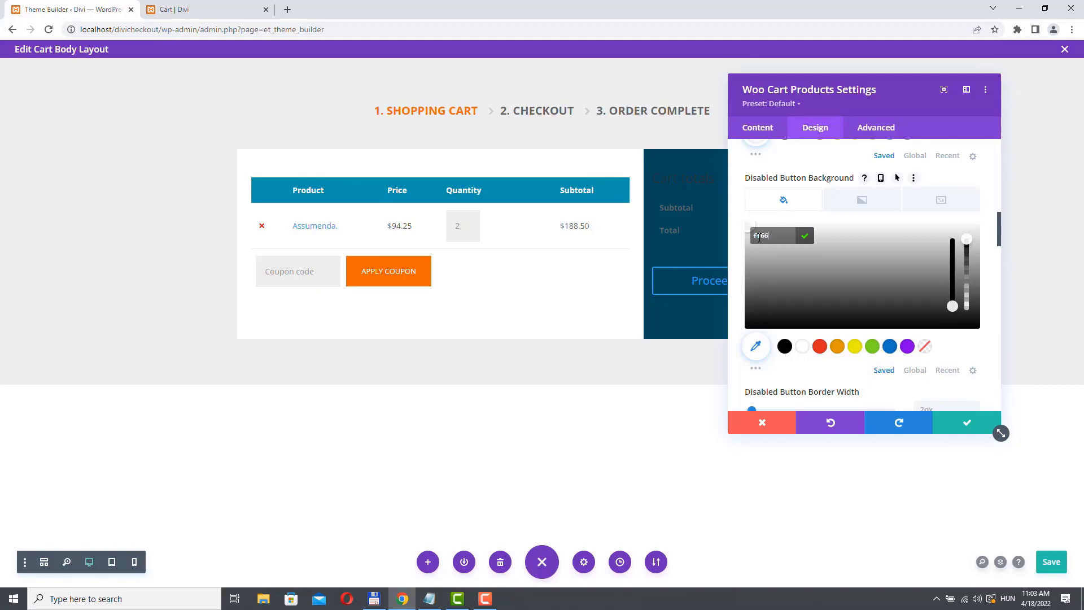
- Set the disabled button's border width to 0px and reduce its border radius
scroll(950, 248, down, 3)
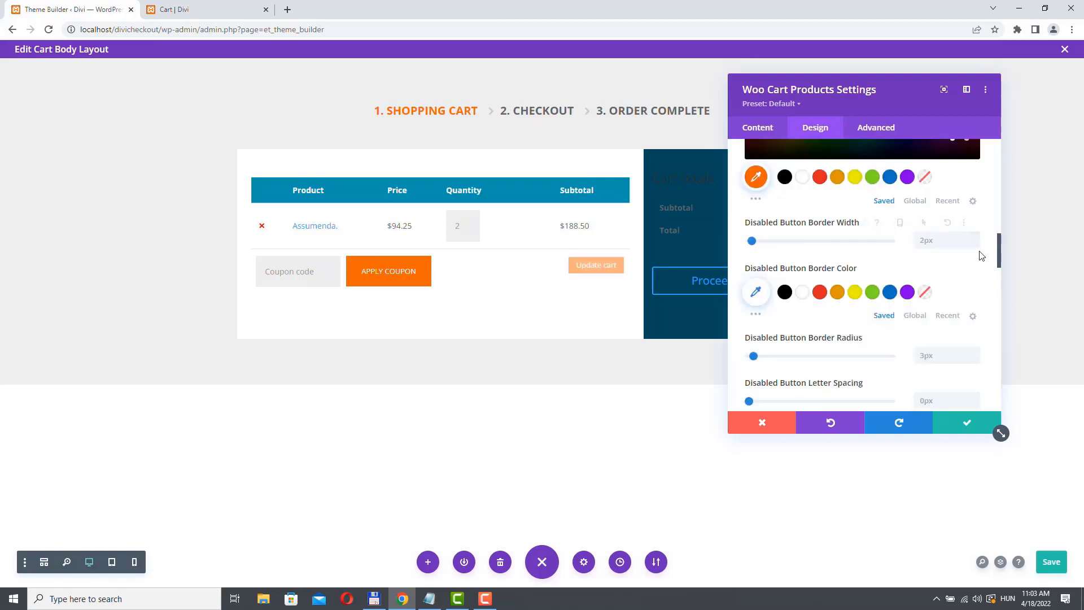
click(976, 245)
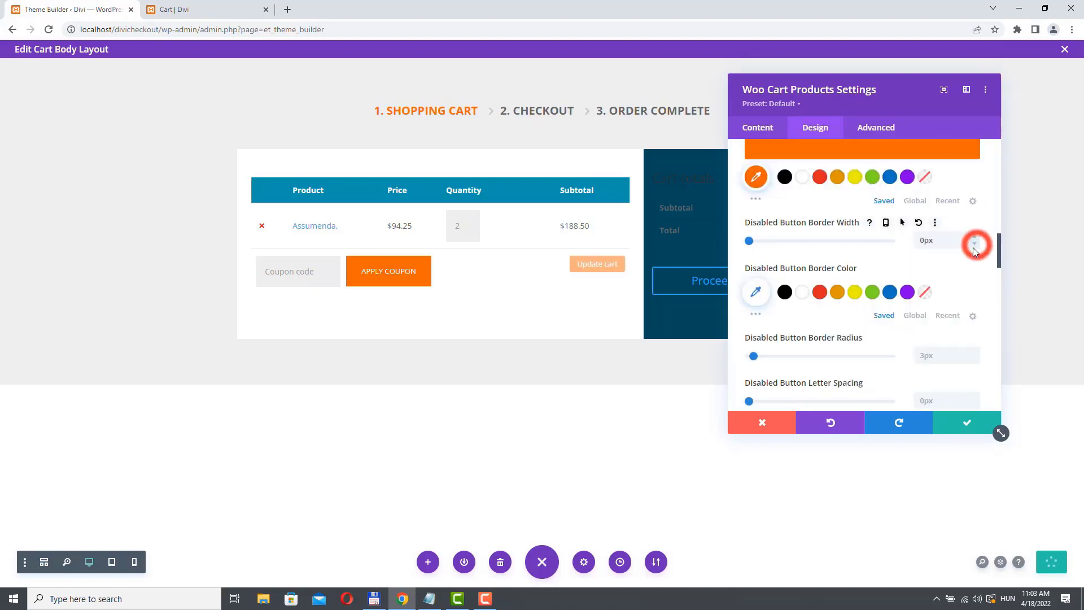
scroll(894, 245, down, 2)
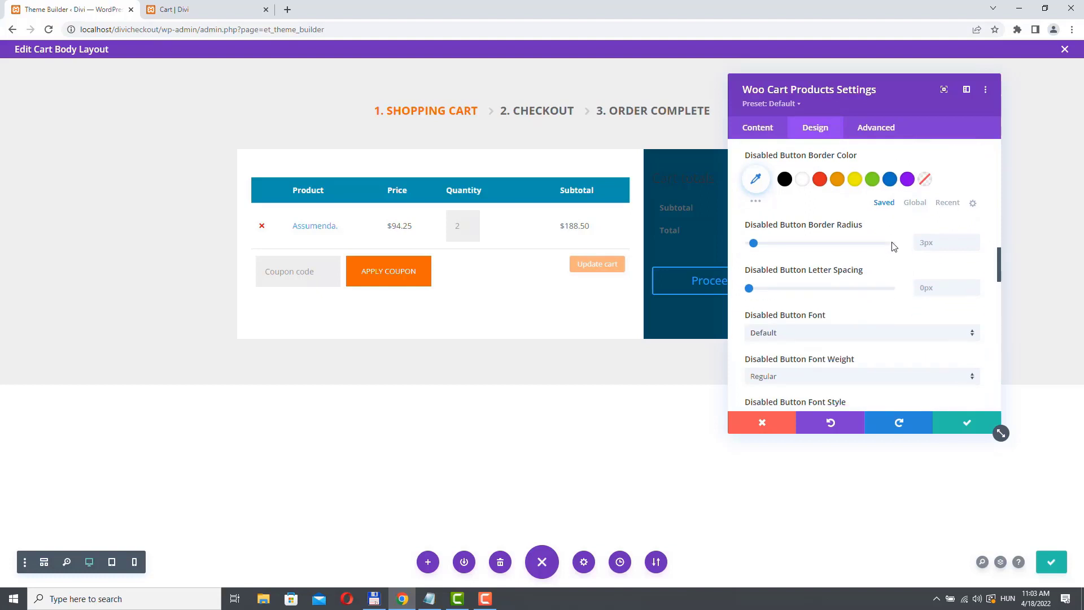
click(974, 245)
- Hide the disabled button's icon and set its font style to uppercase
scroll(908, 248, down, 1)
scroll(907, 248, down, 2)
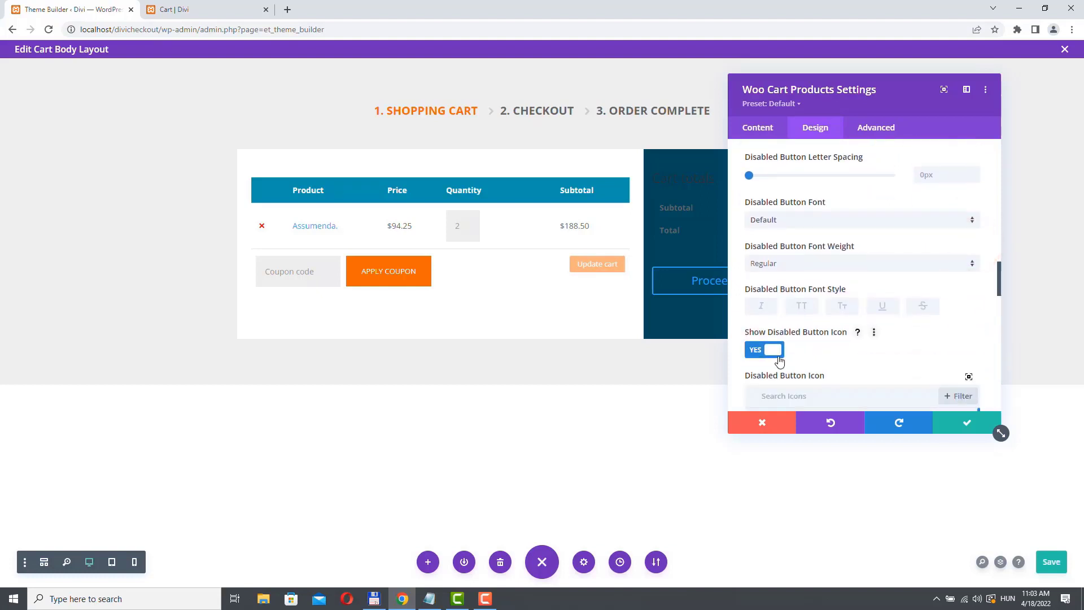
click(770, 349)
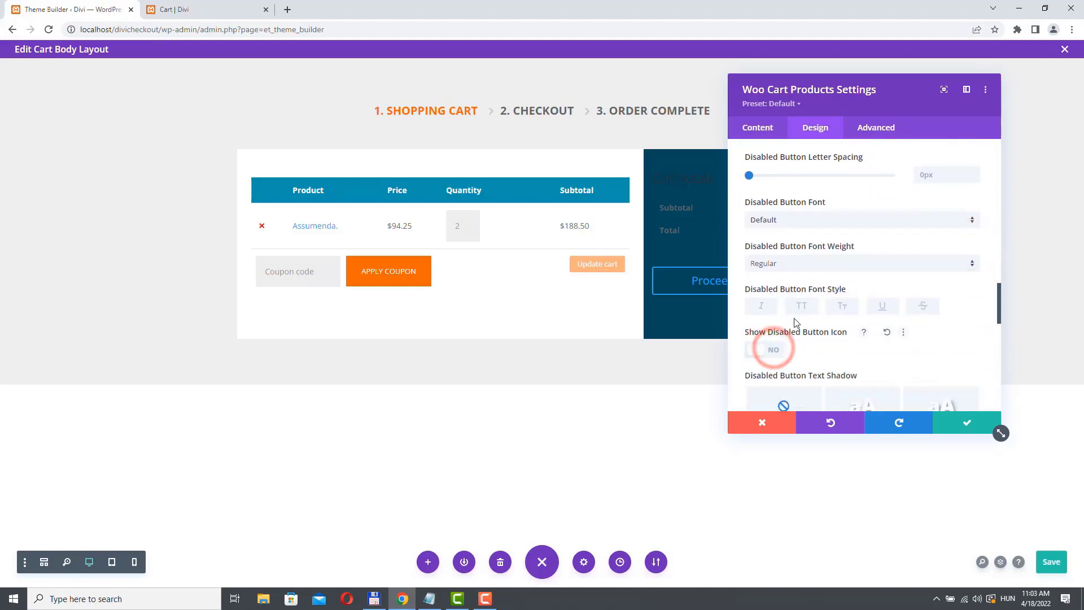
- Set the disabled button's padding to 16px top and bottom and 27px left and right, and save the layout
scroll(768, 327, down, 5)
click(761, 276)
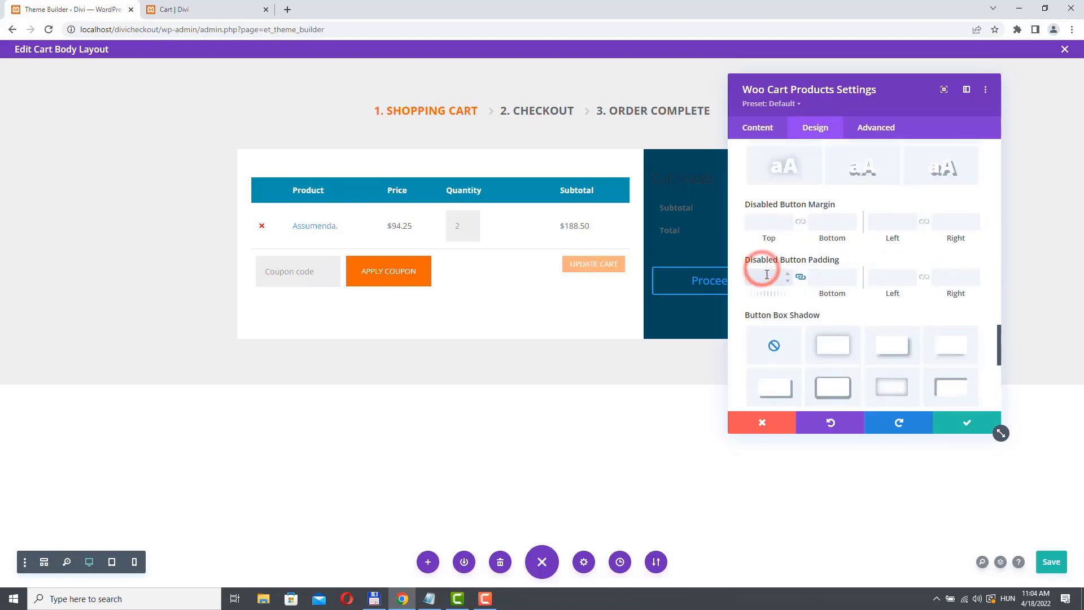
text(16)
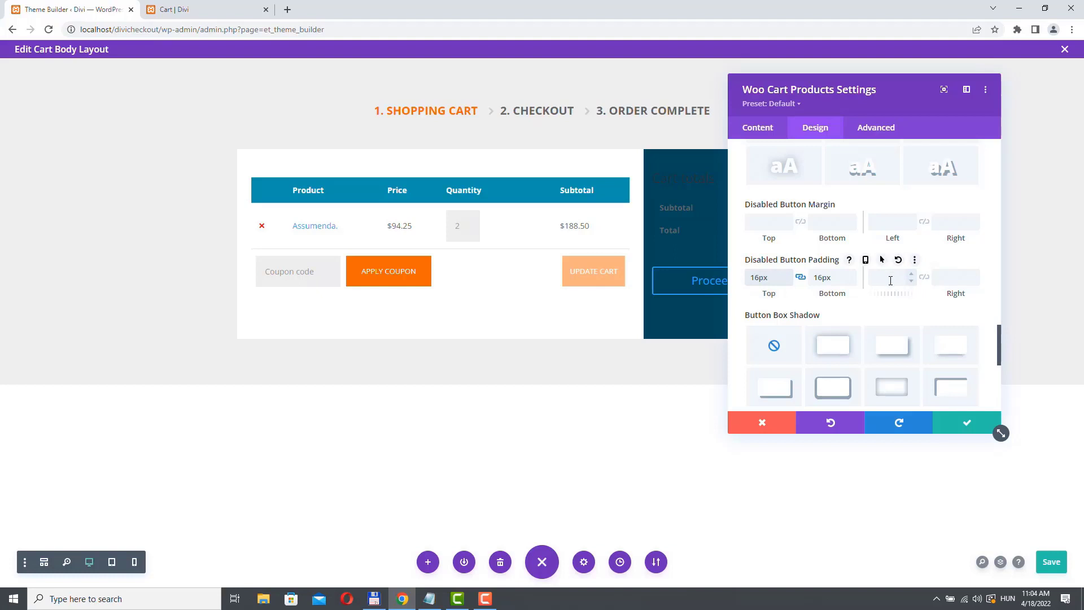
click(890, 280)
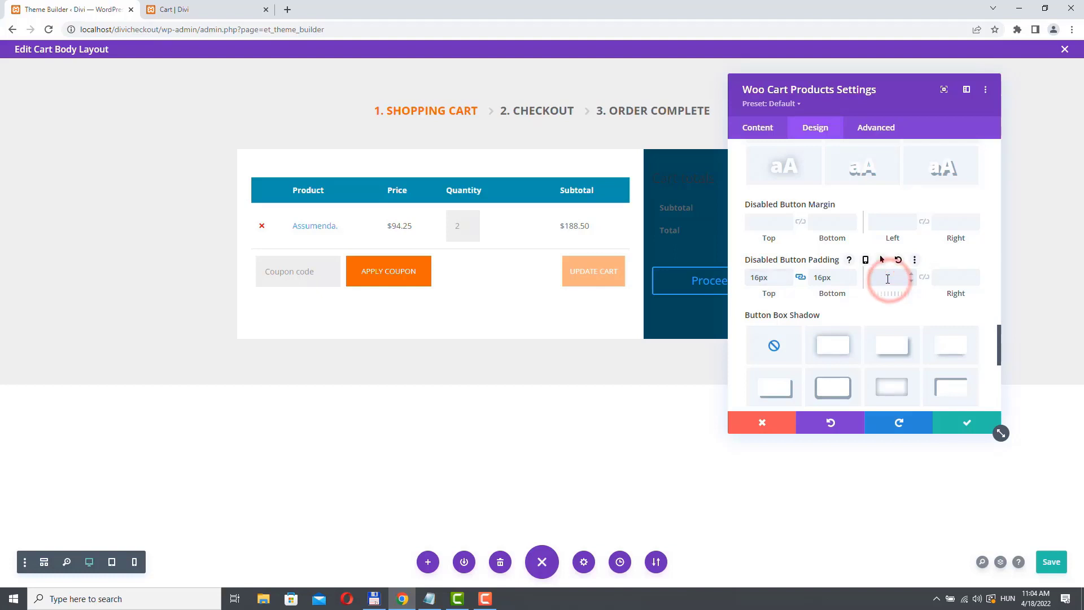
text(27)
click(925, 277)
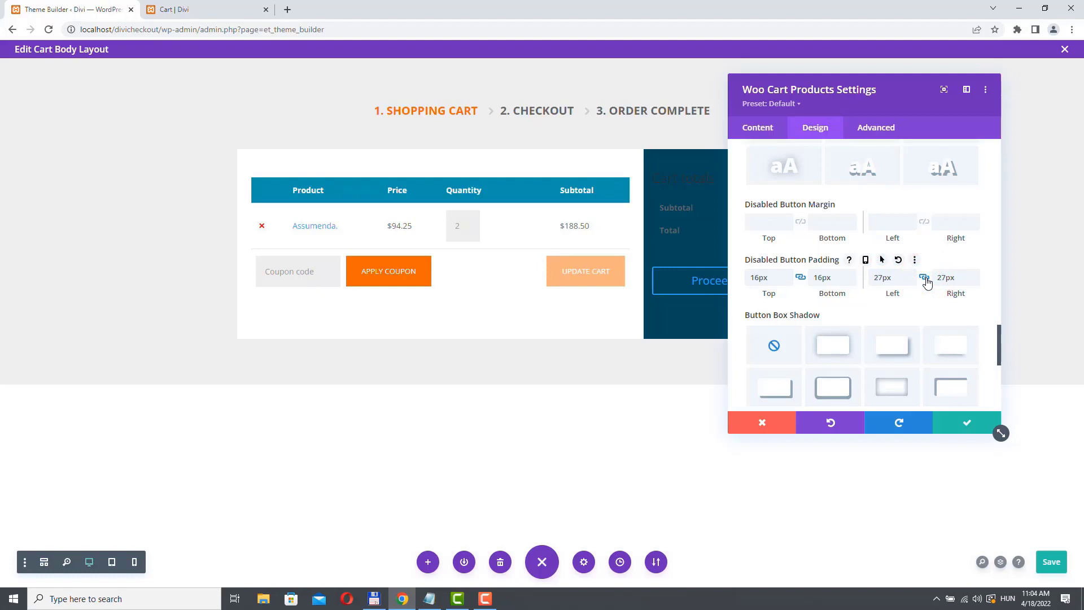
click(1054, 566)
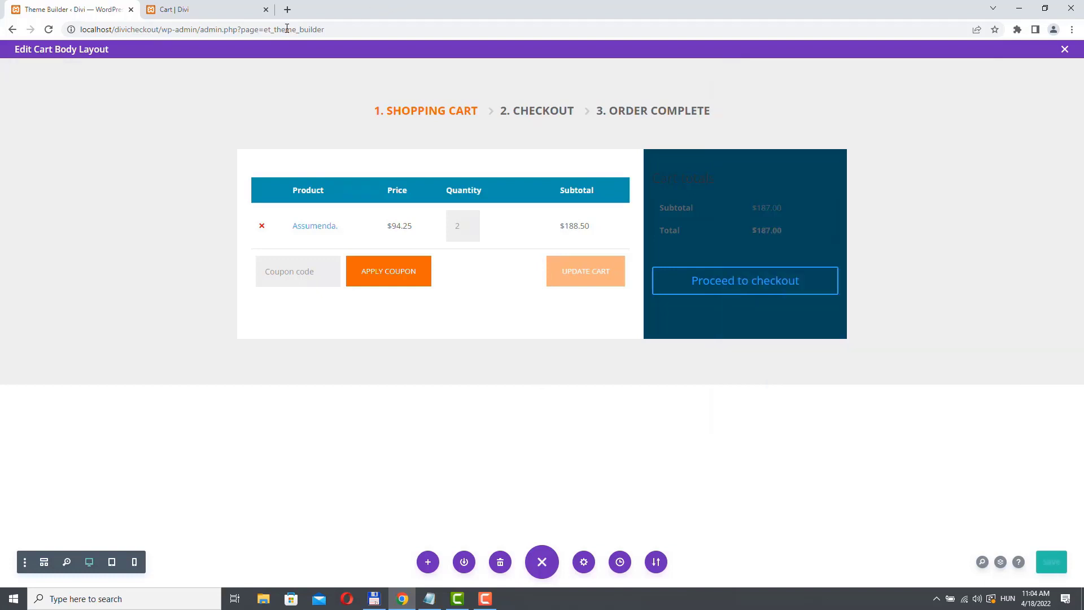
- On the live store site, add the Assumenda product from the shop to the cart and view the cart page
click(190, 10)
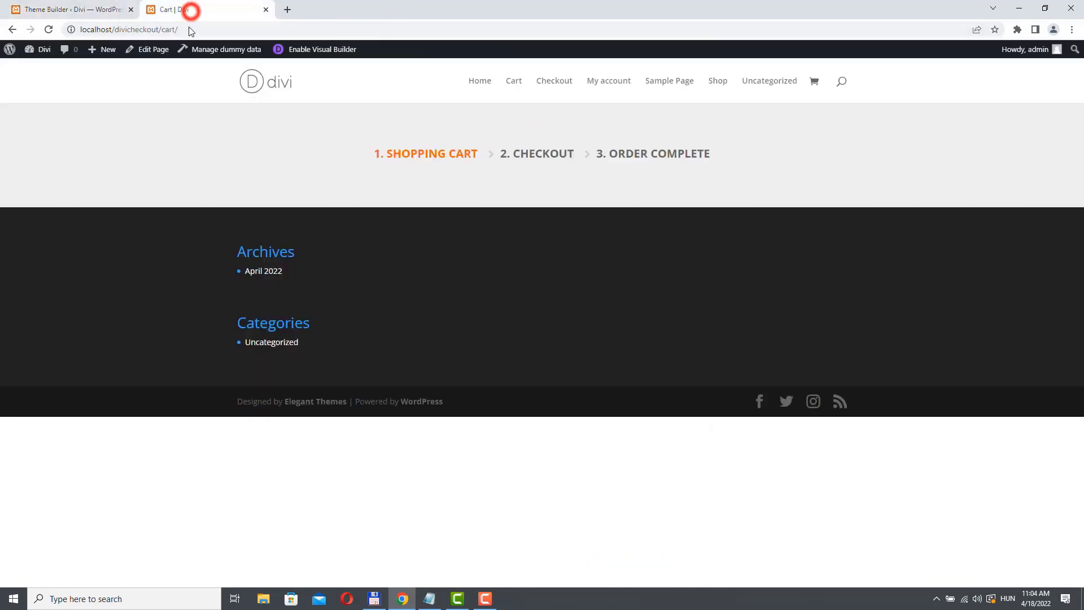
click(719, 82)
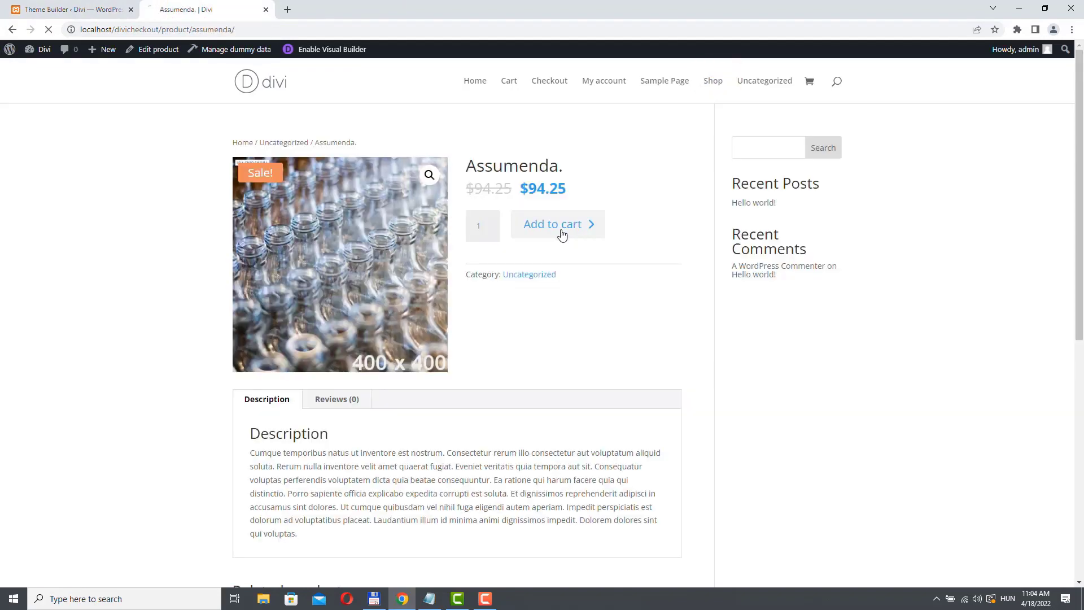
click(562, 234)
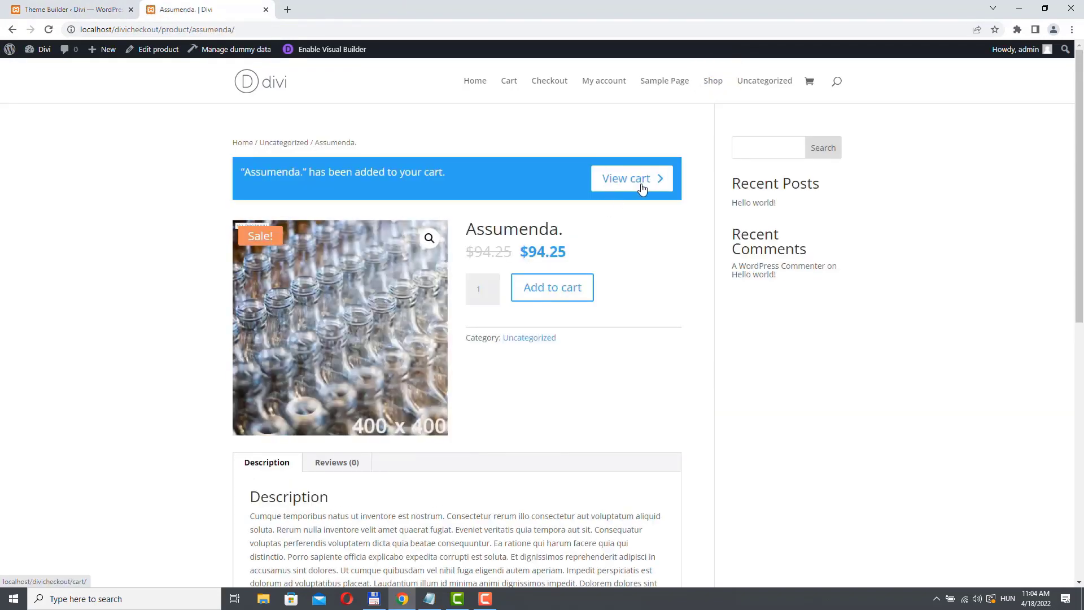
click(641, 182)
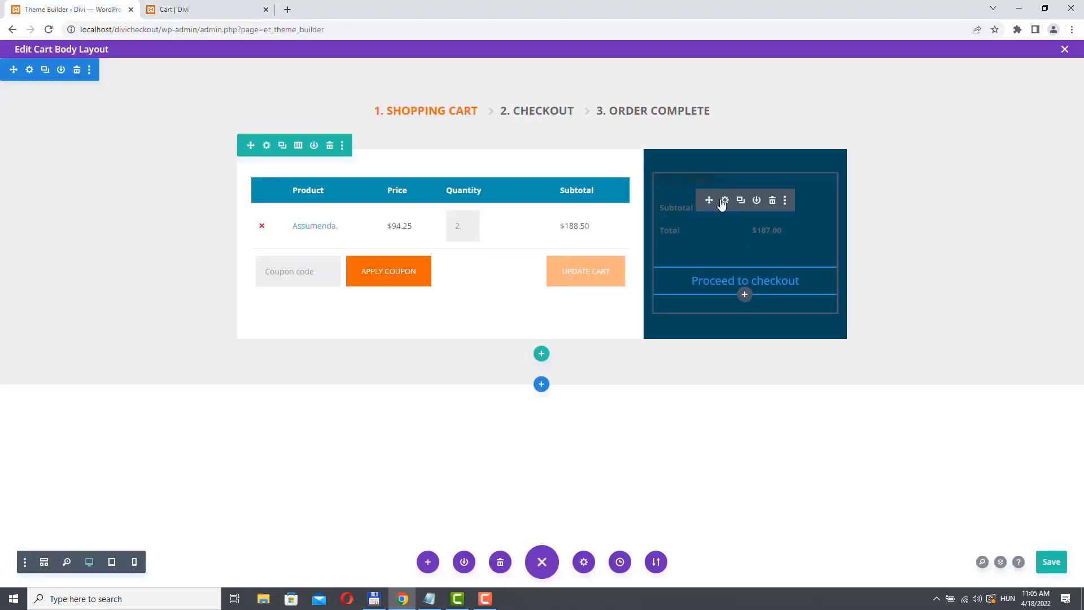
- In the Cart Totals module on the Theme Builder page, set the title's font weight to Bold and its text color to white
click(724, 200)
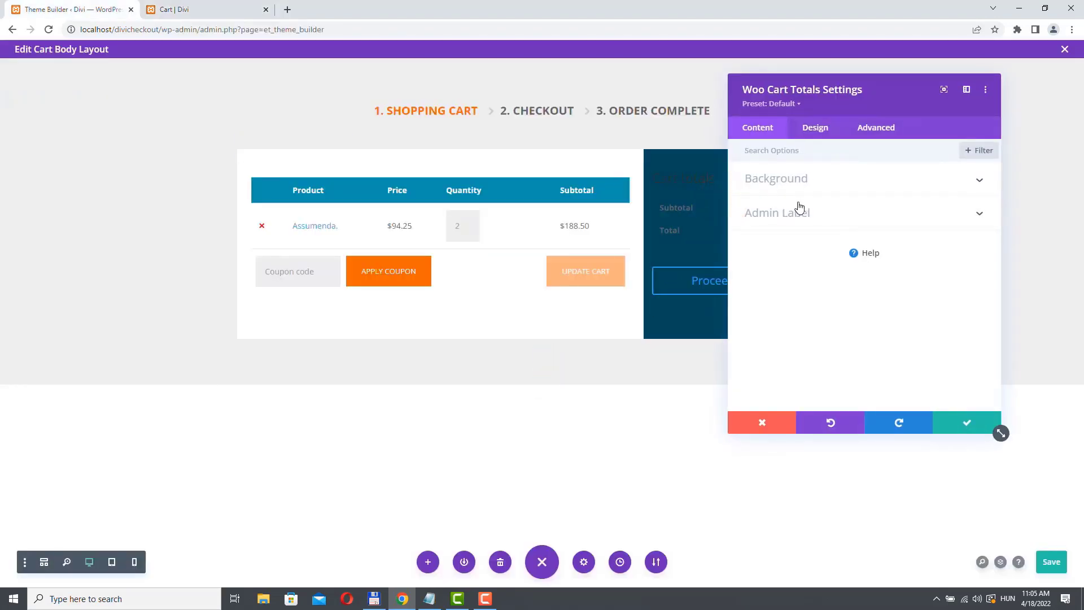
drag(863, 84, 463, 87)
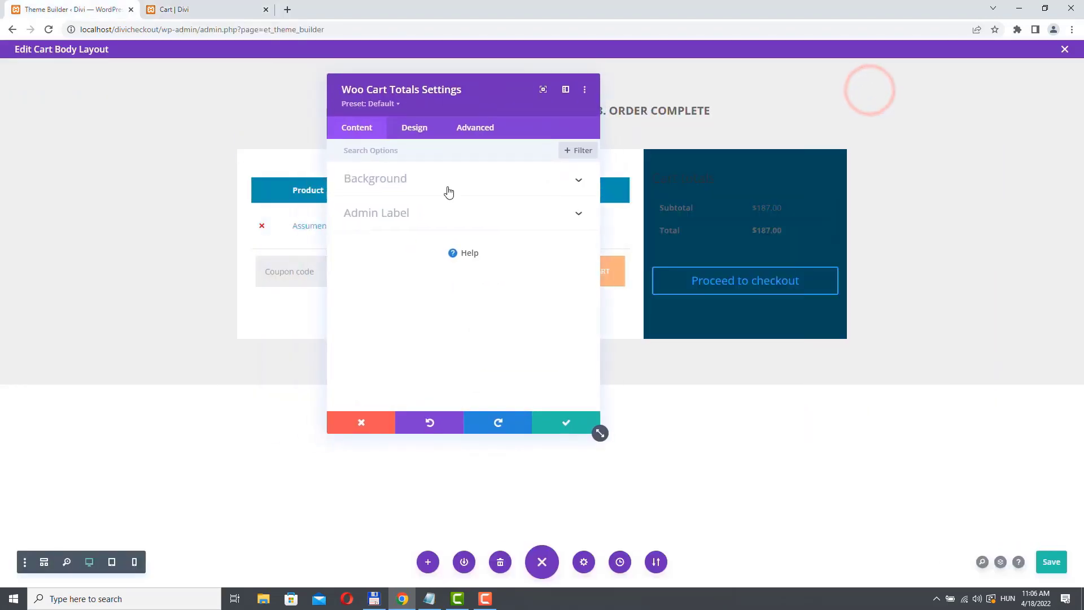
click(411, 129)
click(399, 181)
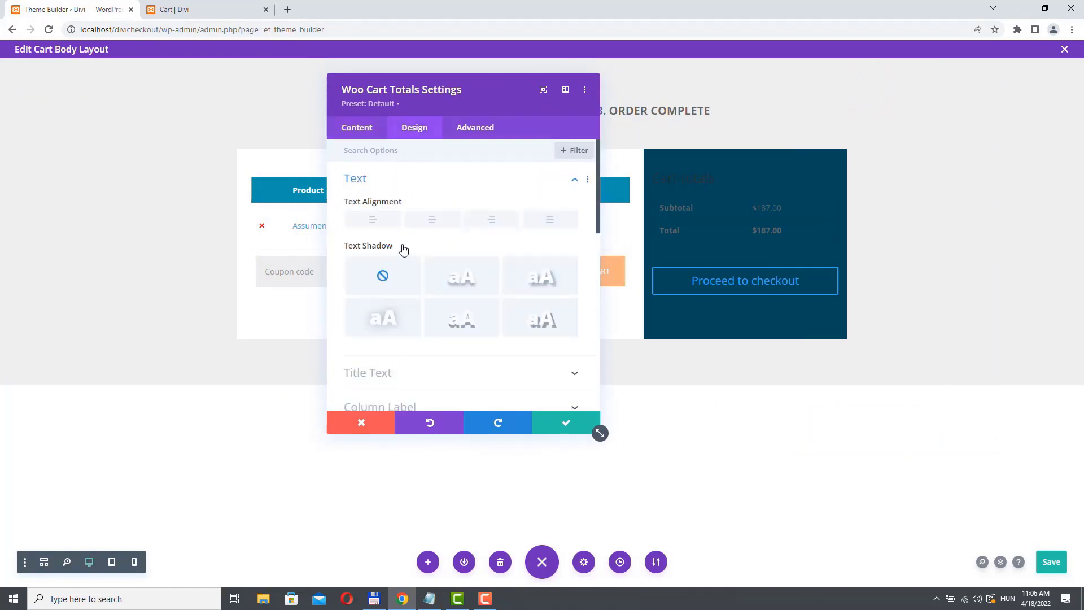
click(376, 180)
click(399, 213)
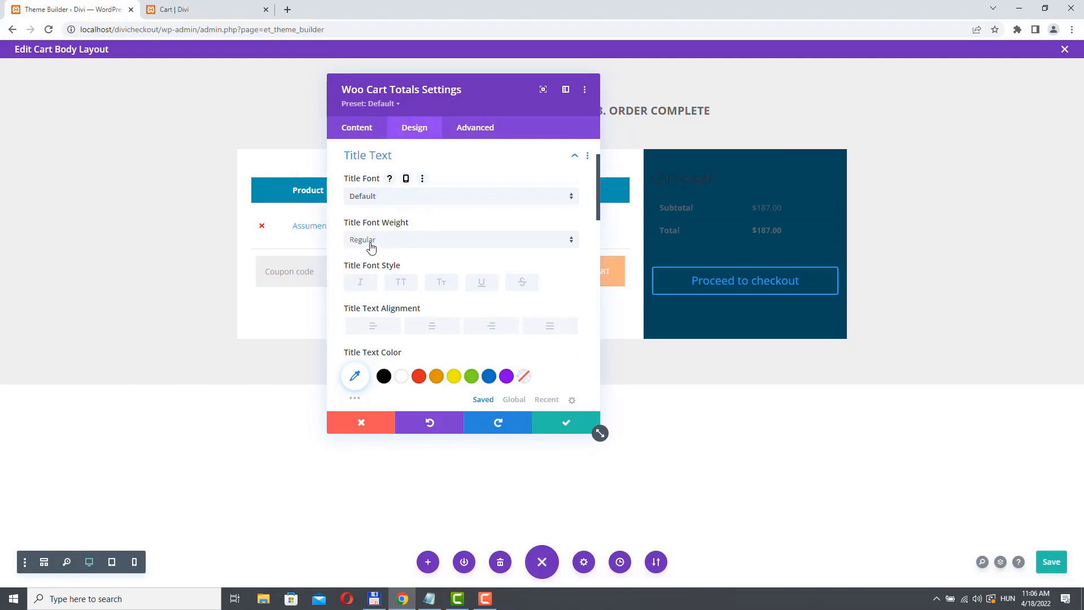
click(371, 242)
click(375, 306)
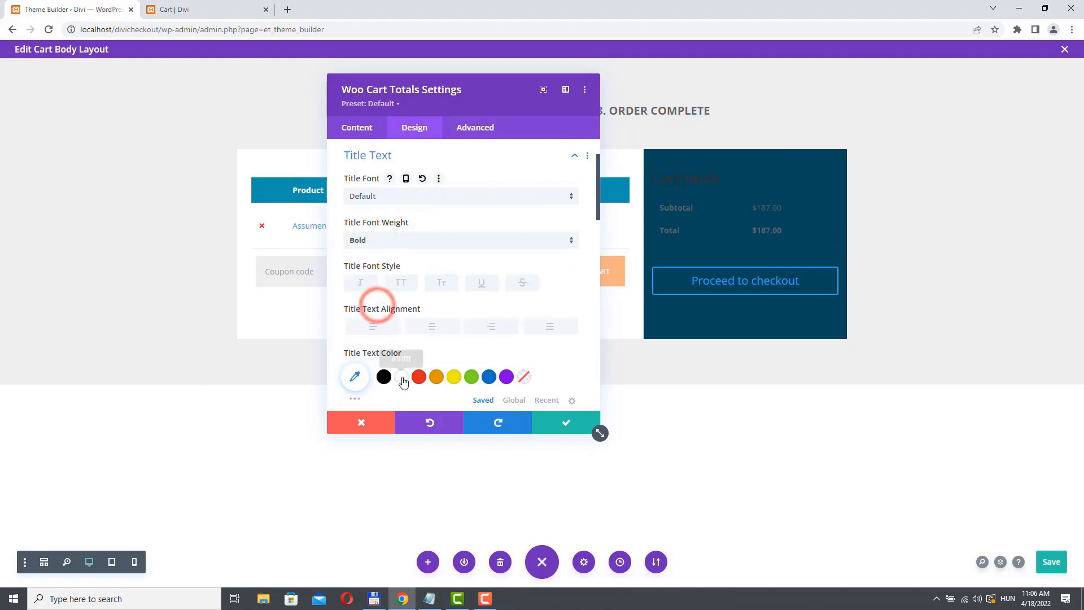
click(402, 378)
scroll(431, 220, down, 4)
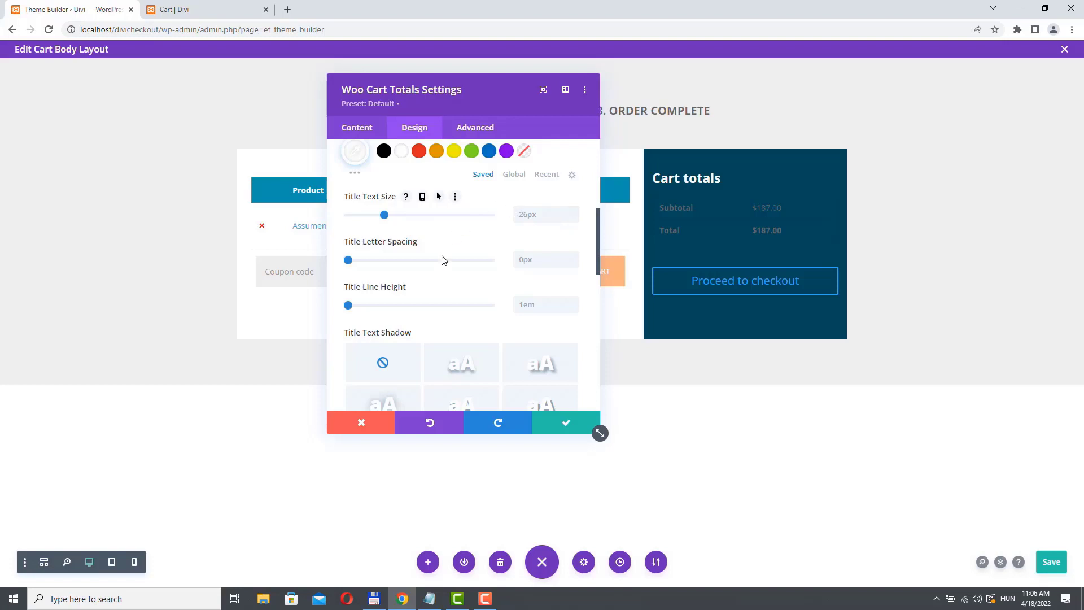
- Set the Cart Totals module's column label text color to white (#ffffff)
scroll(417, 214, down, 2)
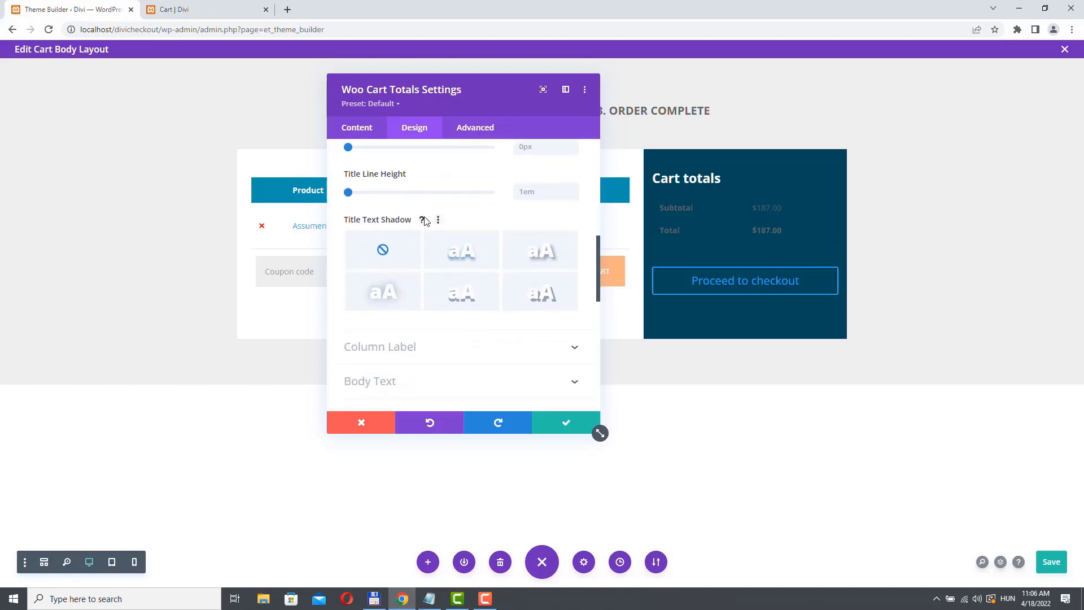
scroll(420, 203, down, 3)
click(415, 171)
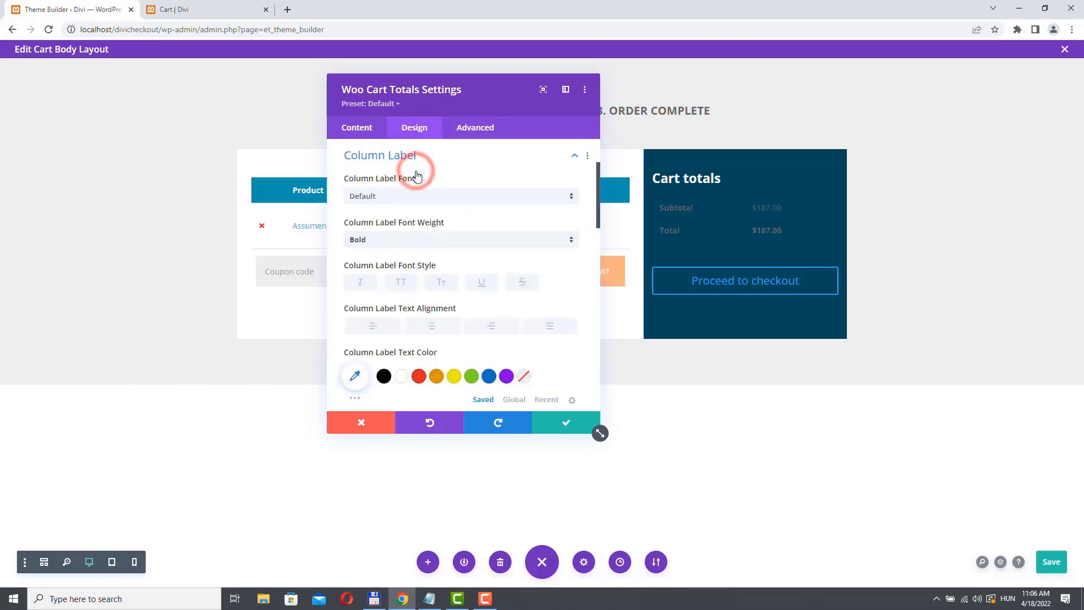
scroll(416, 176, down, 2)
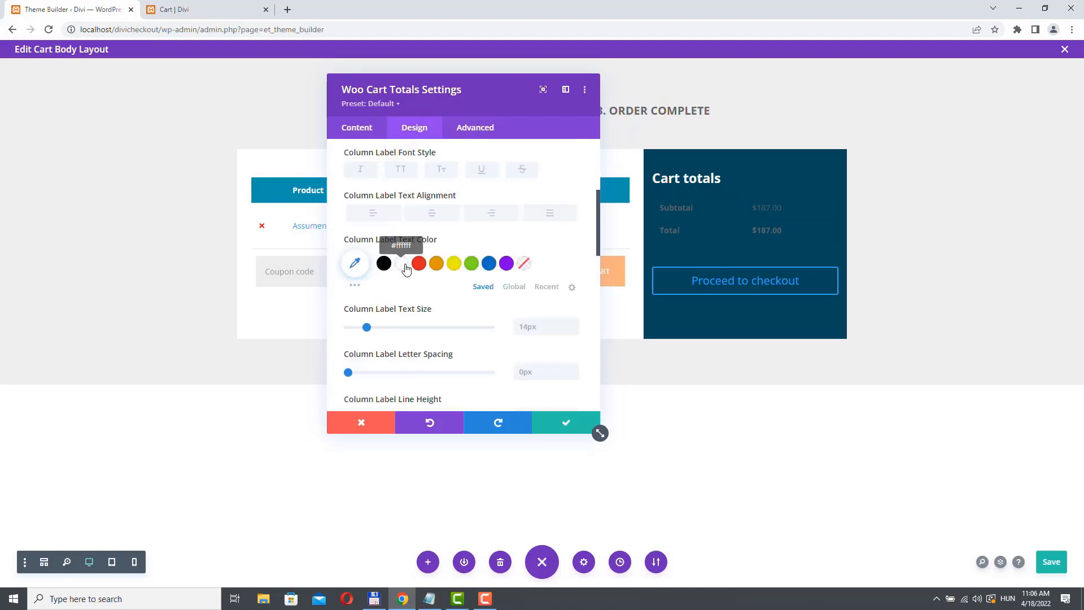
click(403, 265)
- Set the Cart Totals module's body text color to white (#ffffff)
scroll(422, 218, down, 4)
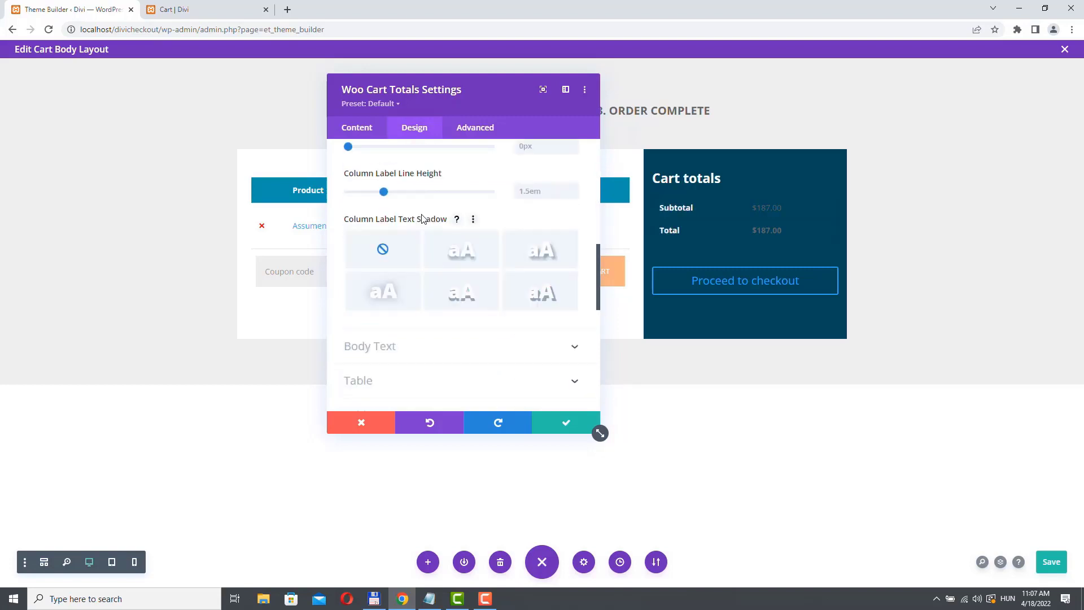
scroll(423, 219, down, 1)
click(388, 286)
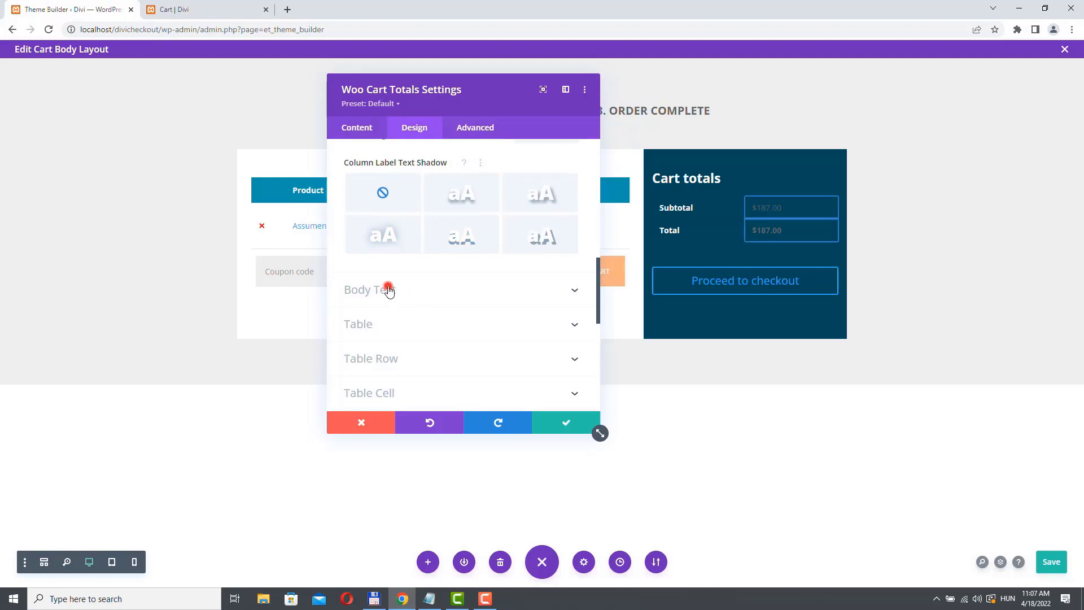
scroll(405, 365, down, 1)
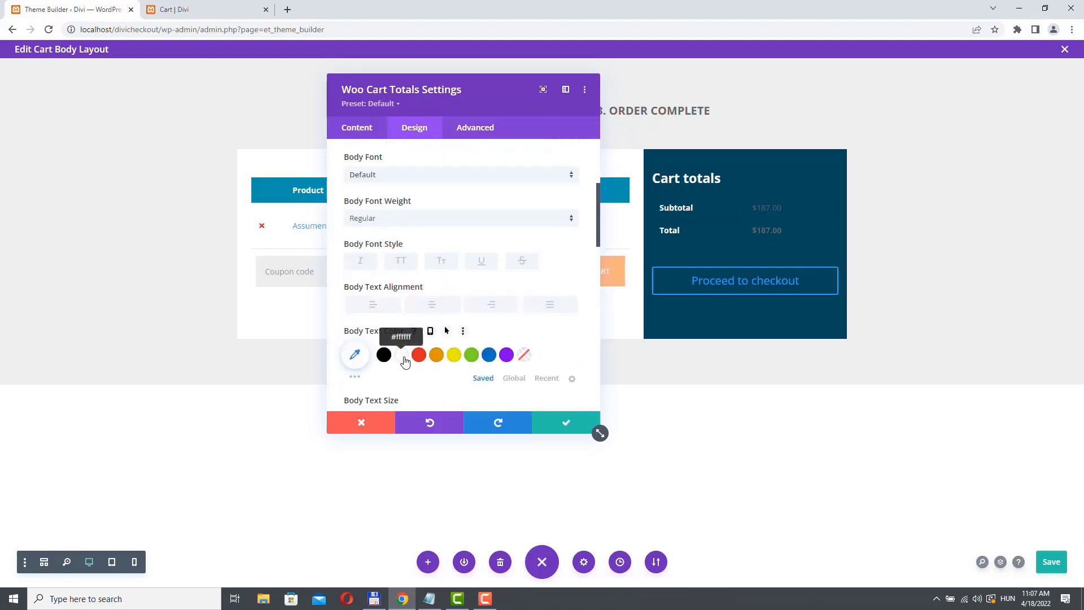
click(403, 356)
- Set the Cart Totals table's border width to 0px
scroll(431, 262, down, 5)
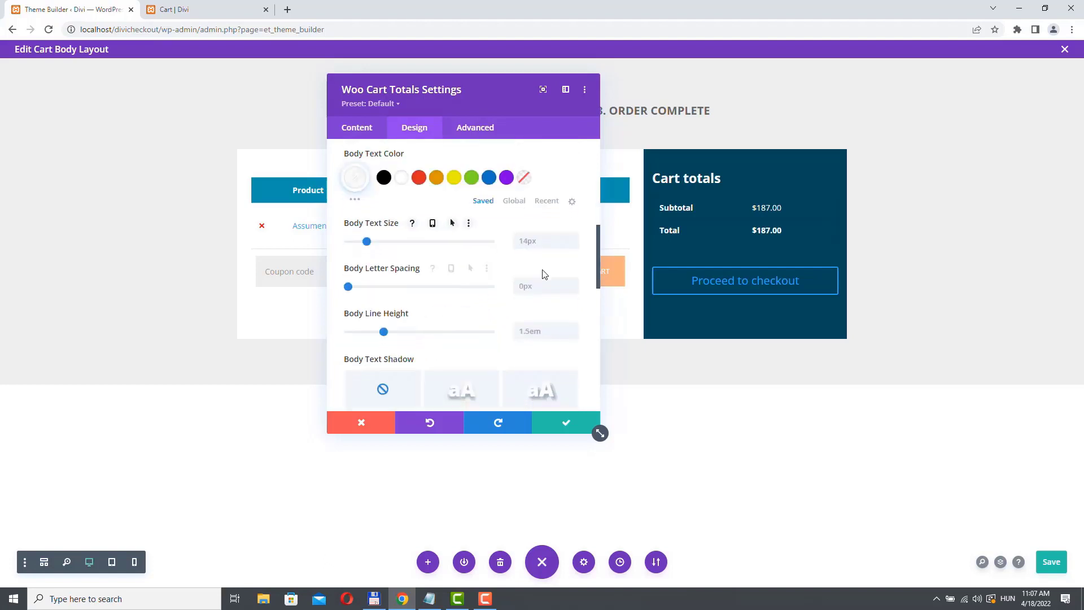
scroll(485, 231, down, 3)
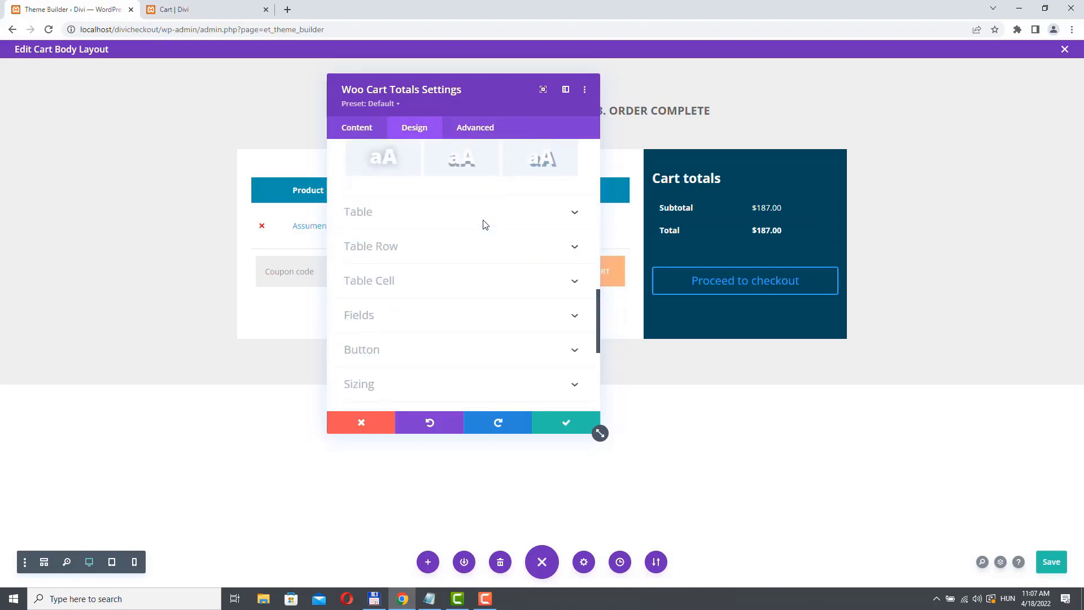
click(380, 210)
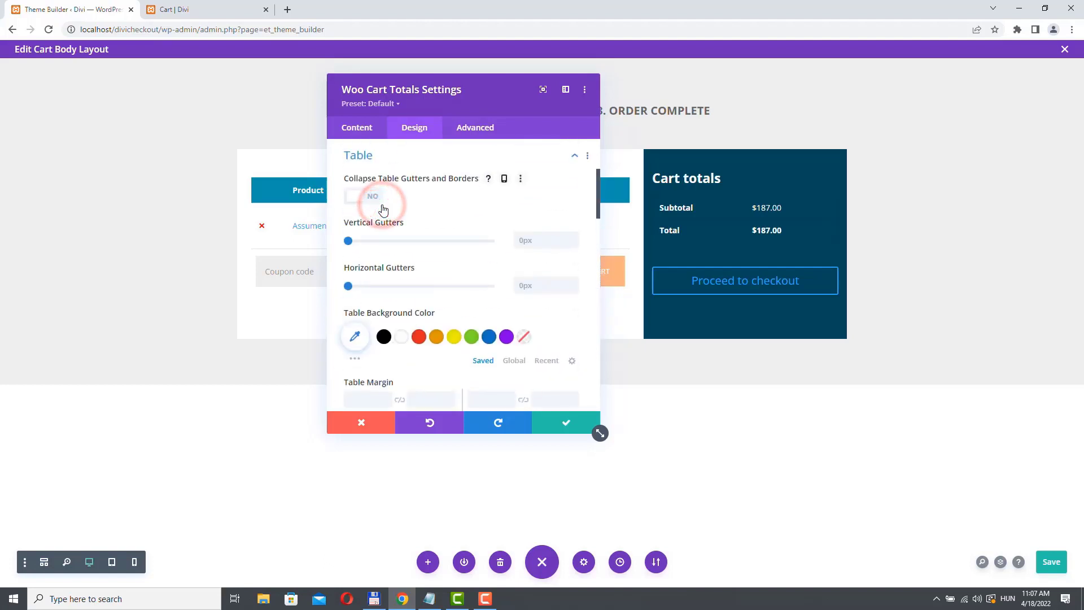
scroll(485, 201, down, 5)
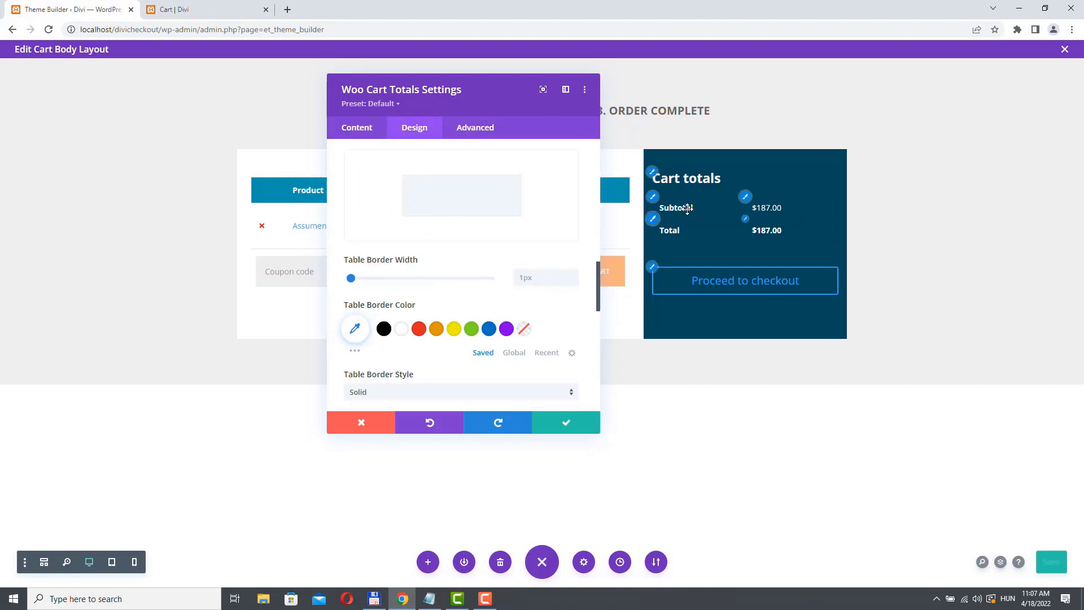
click(574, 281)
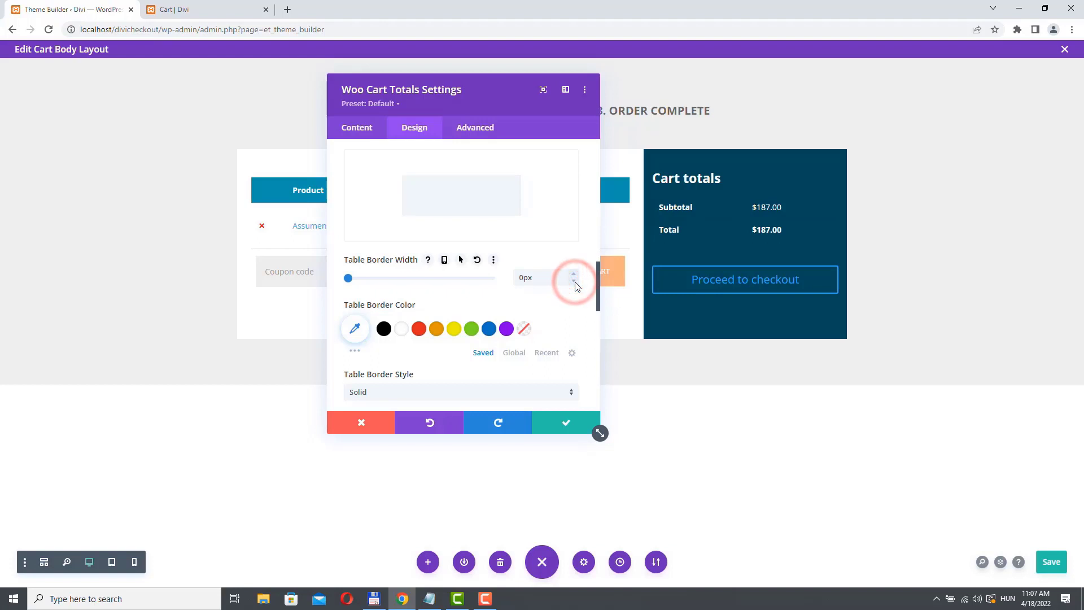
- Give the Cart Totals table rows a slightly lighter dark blue background color, and save the module's settings
scroll(420, 259, down, 5)
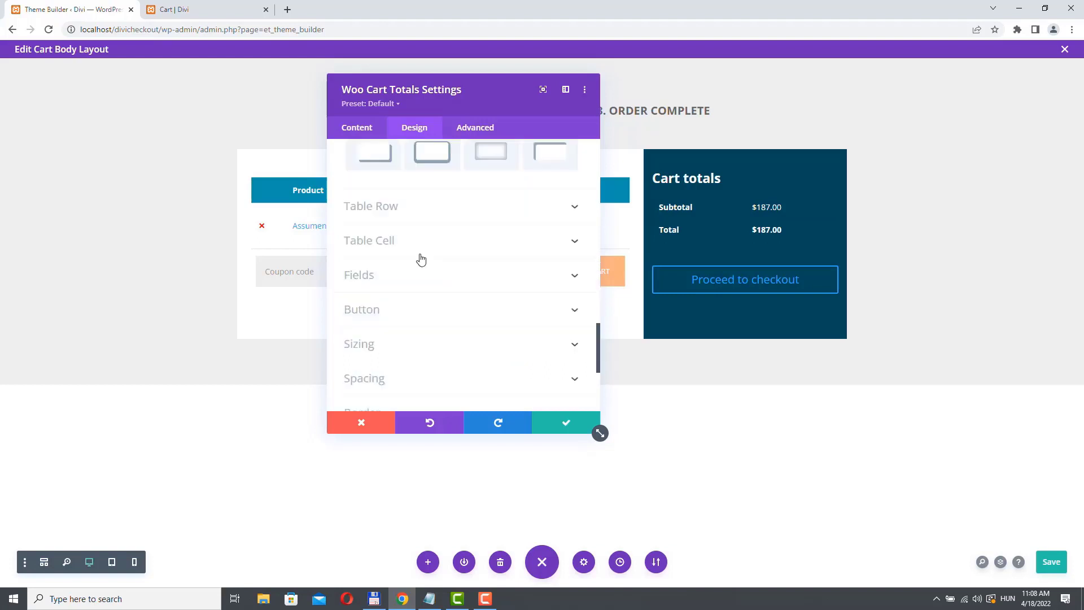
click(408, 207)
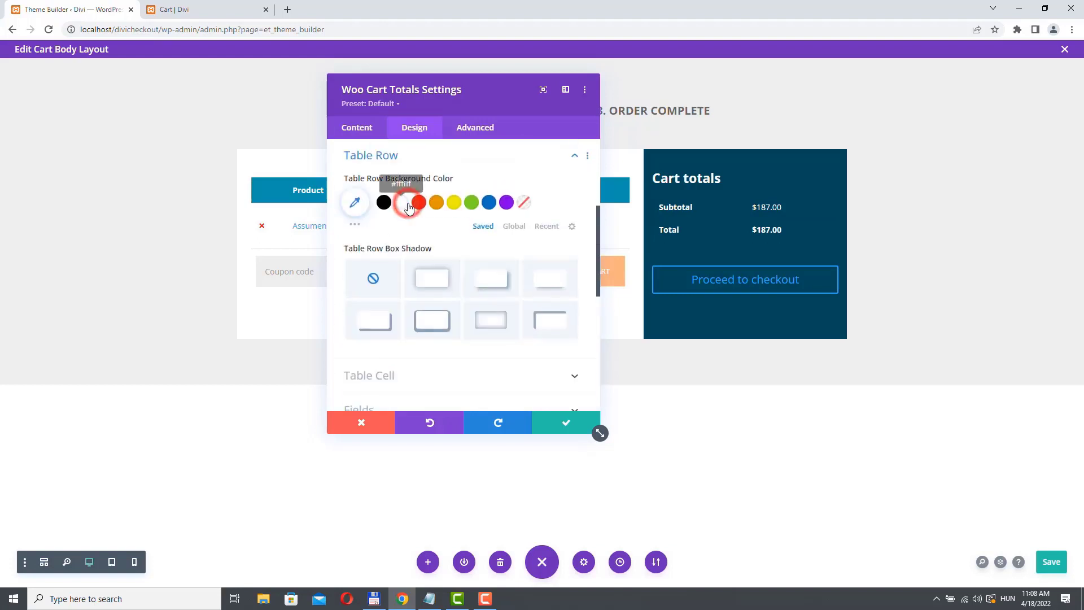
click(355, 203)
click(375, 201)
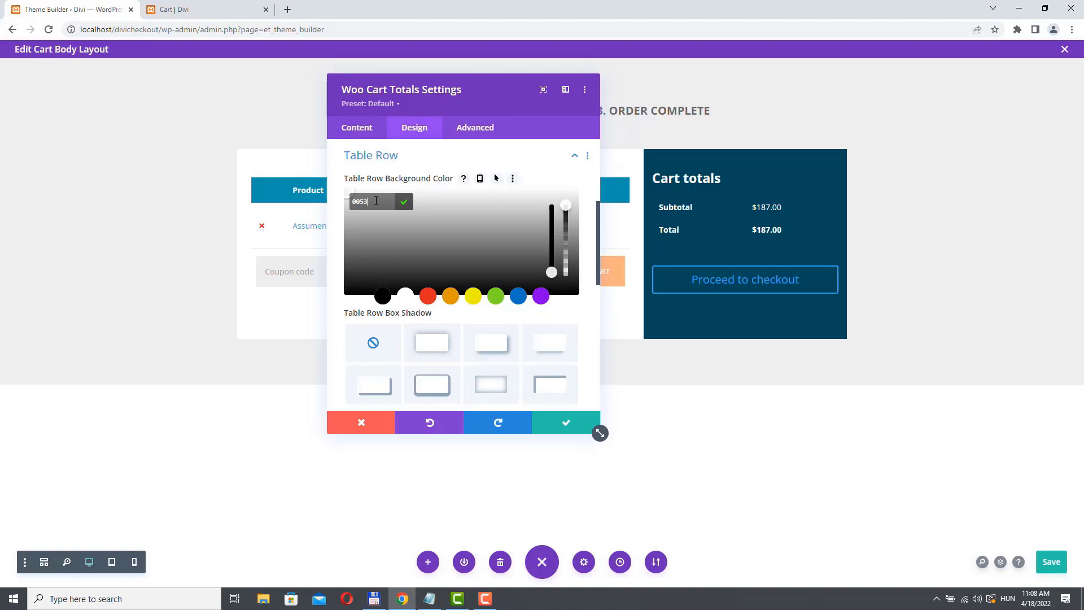
key(Return)
click(390, 205)
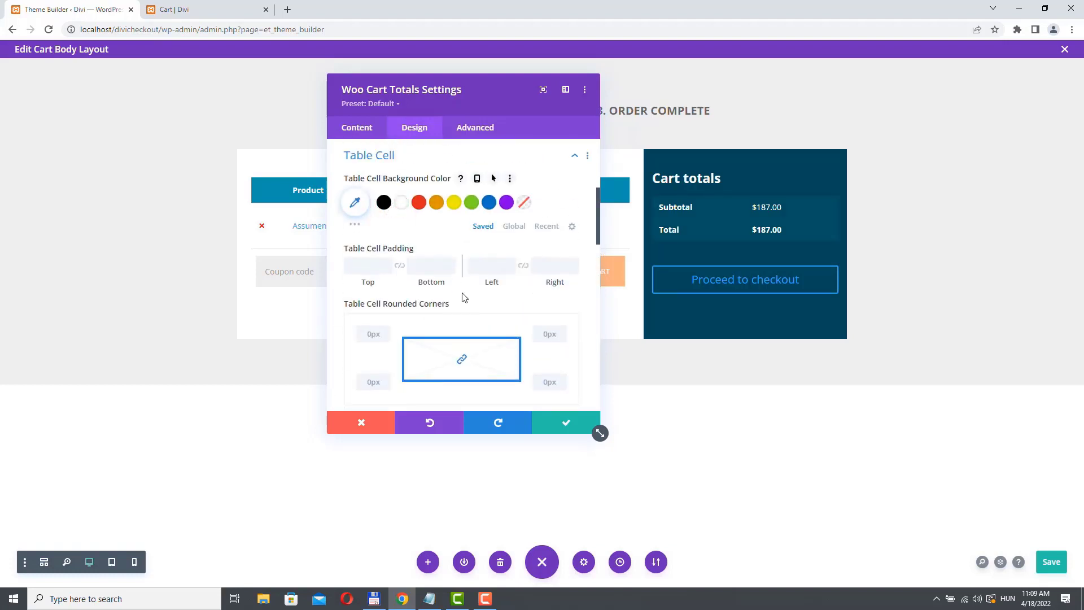
scroll(464, 297, down, 5)
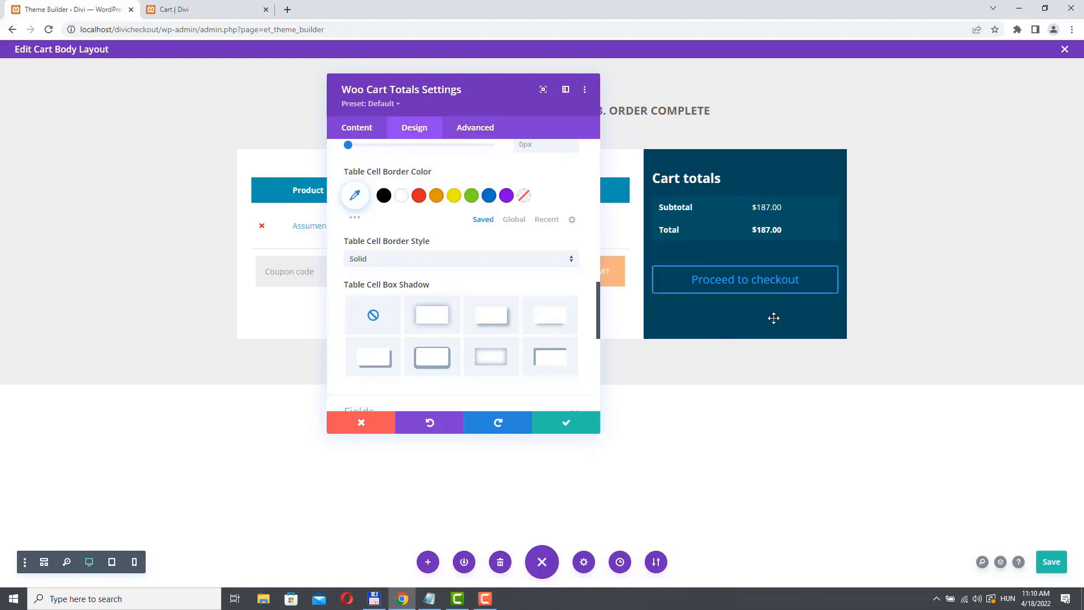
click(565, 423)
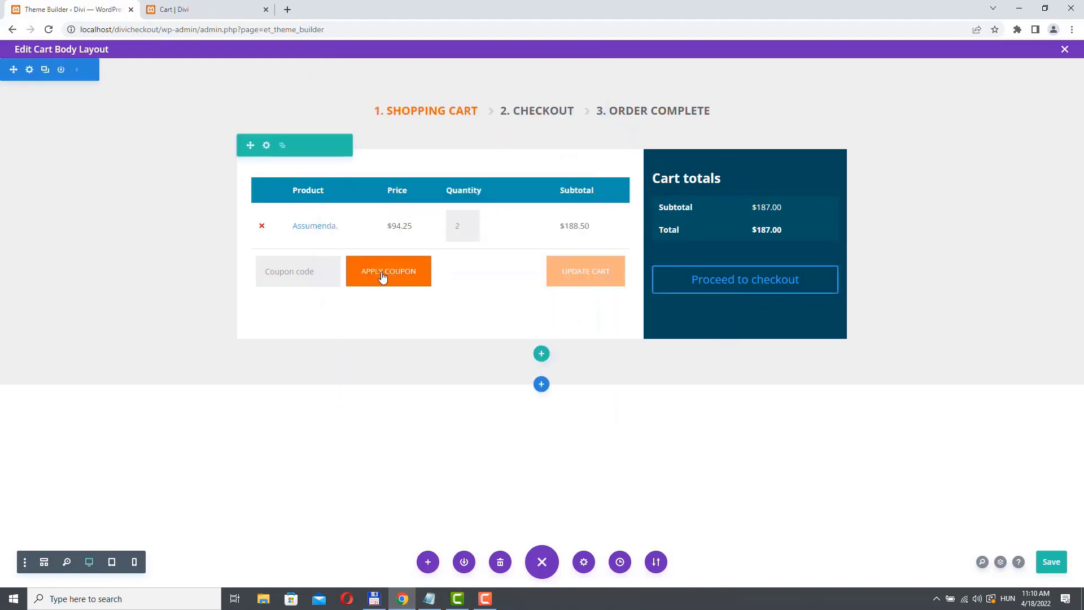
- Copy the custom button styles from the Cart Products module and close its settings without changing anything
click(420, 206)
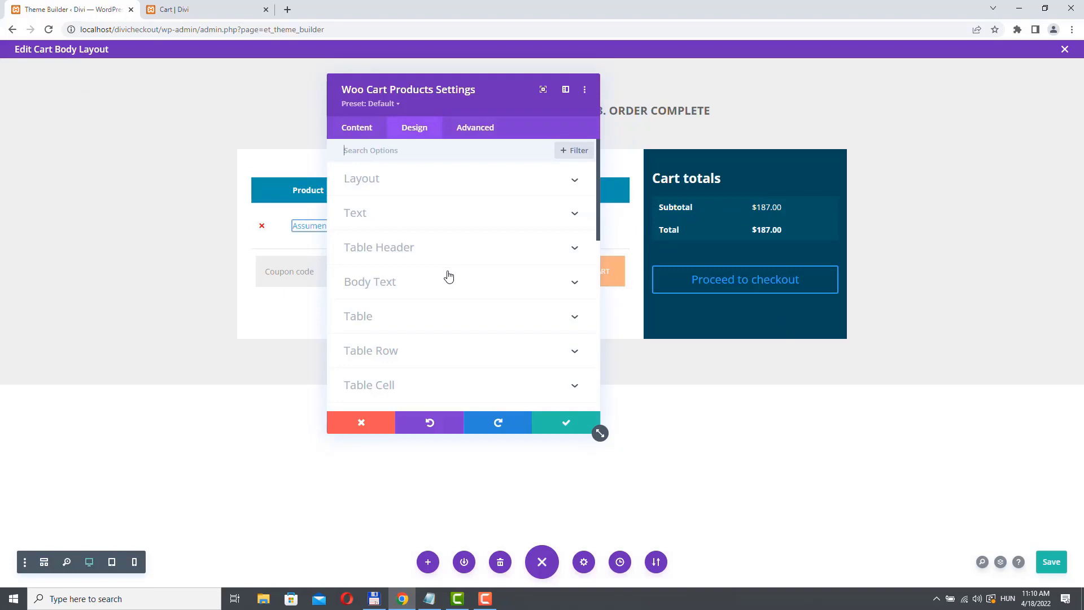
scroll(448, 276, down, 5)
click(388, 192)
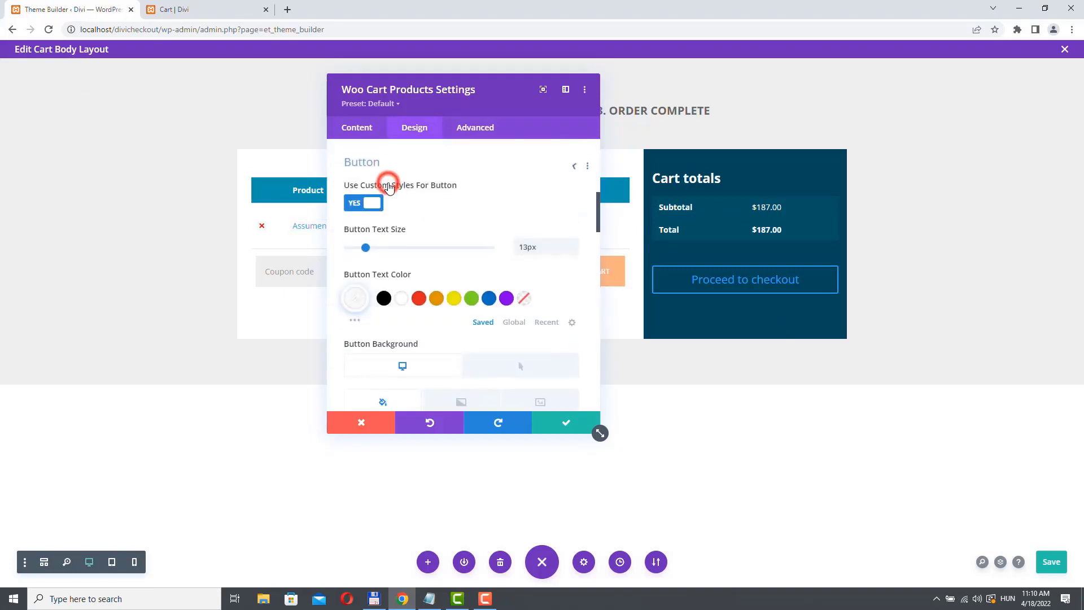
click(587, 155)
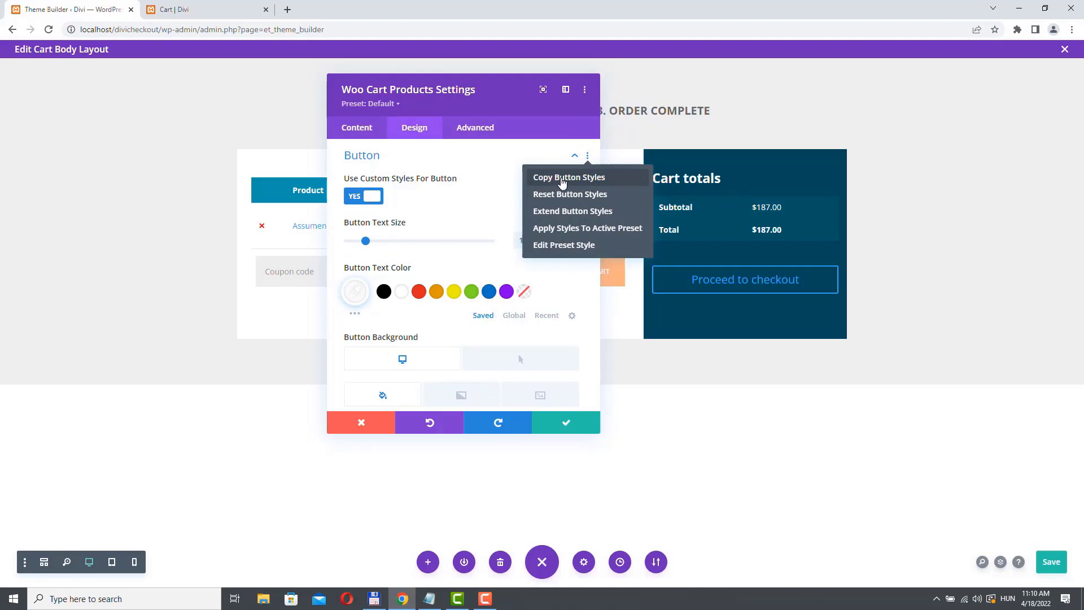
click(561, 179)
click(362, 420)
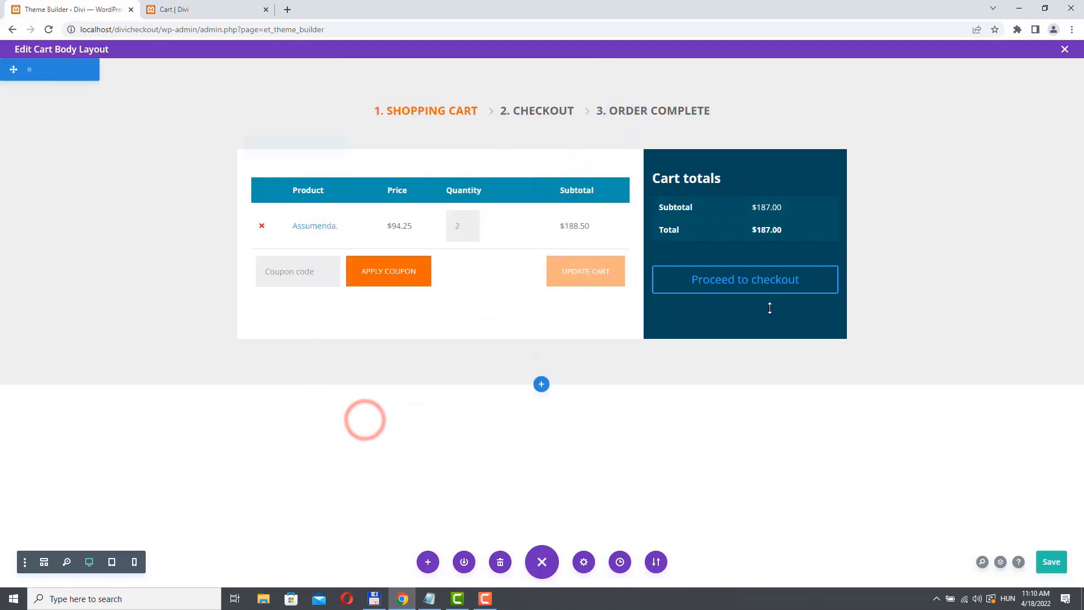
- Enable custom button styles in the Cart Totals module, paste the copied button styles, and save the module's settings
click(724, 200)
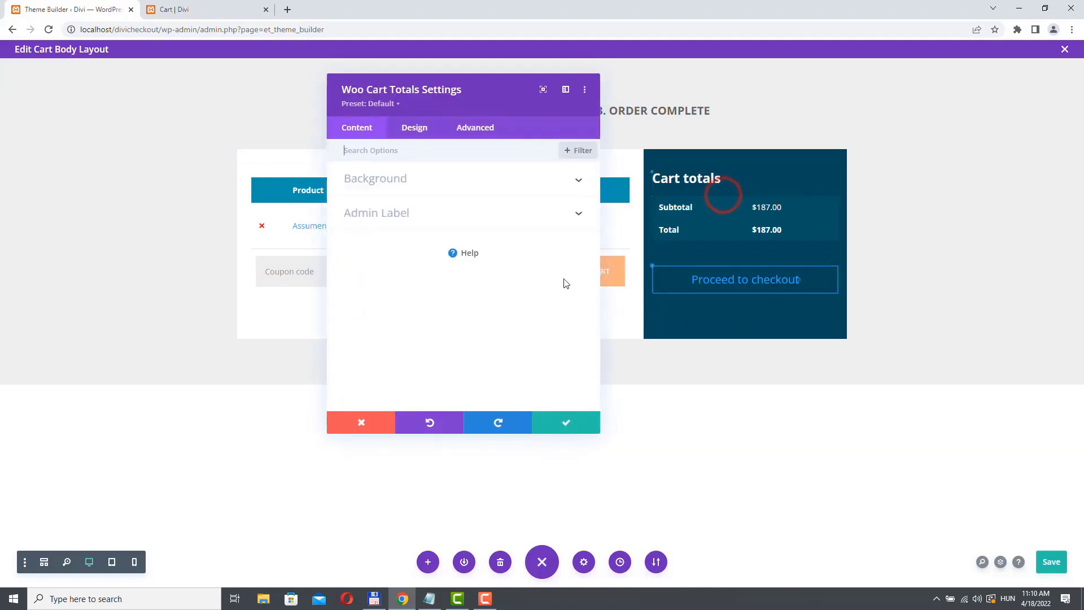
click(404, 135)
scroll(445, 273, down, 5)
click(393, 225)
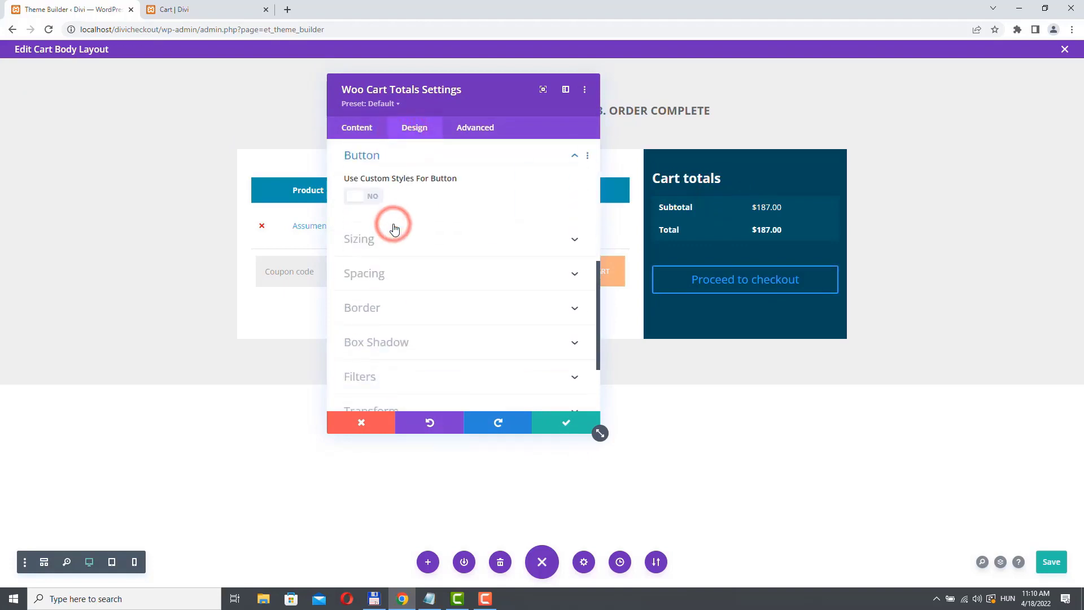
click(363, 196)
click(587, 156)
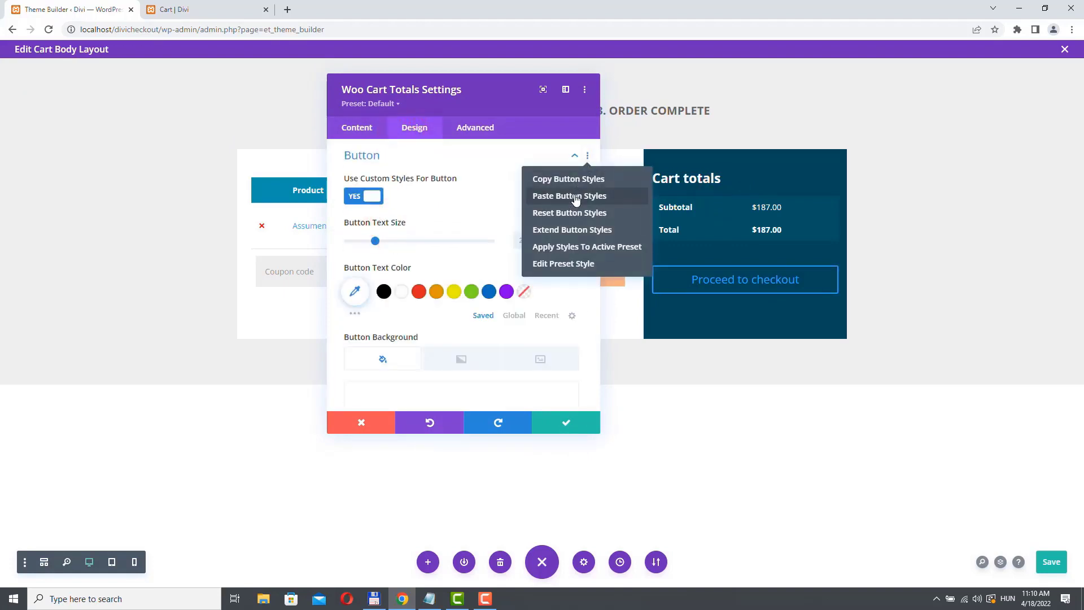
click(576, 198)
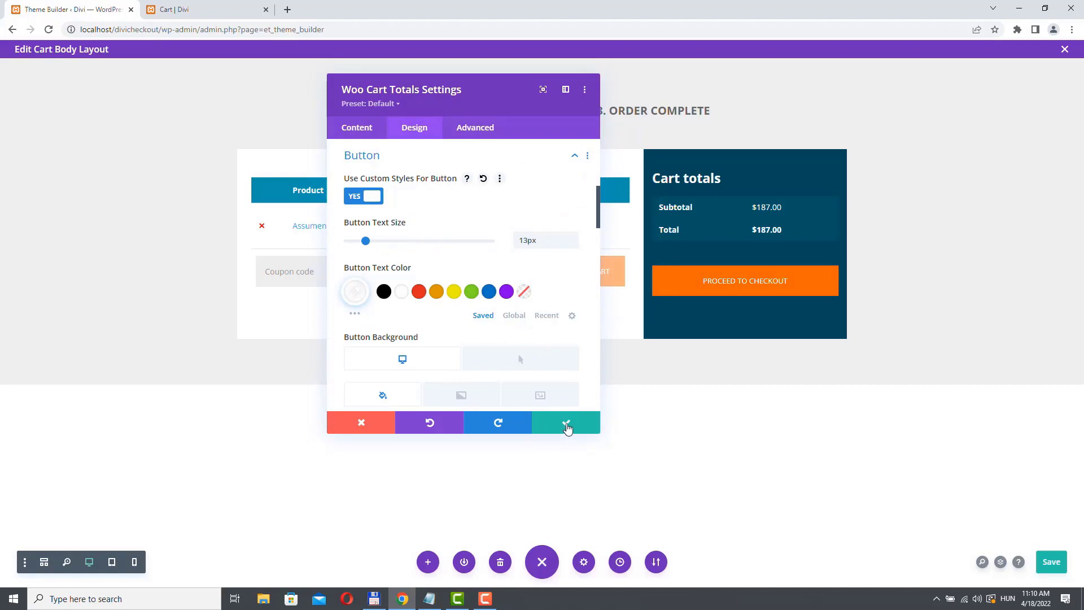
click(566, 423)
- Switch to the live store's Cart page to check the Cart Totals styling
click(210, 9)
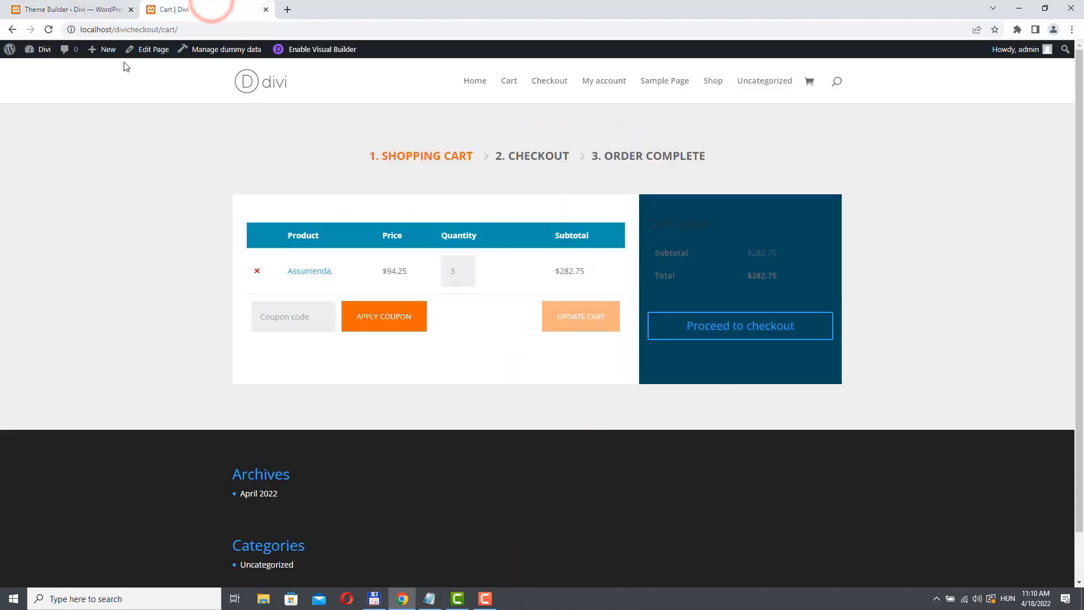
- Reload the live cart page to check its current styling and return to the cart layout in the Theme Builder
click(49, 31)
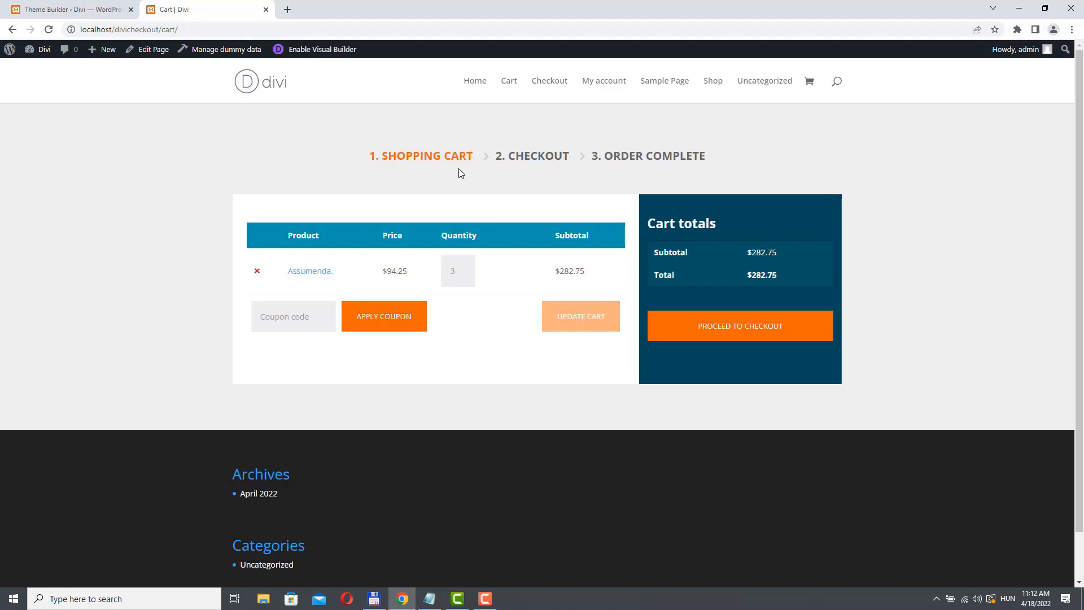
click(60, 11)
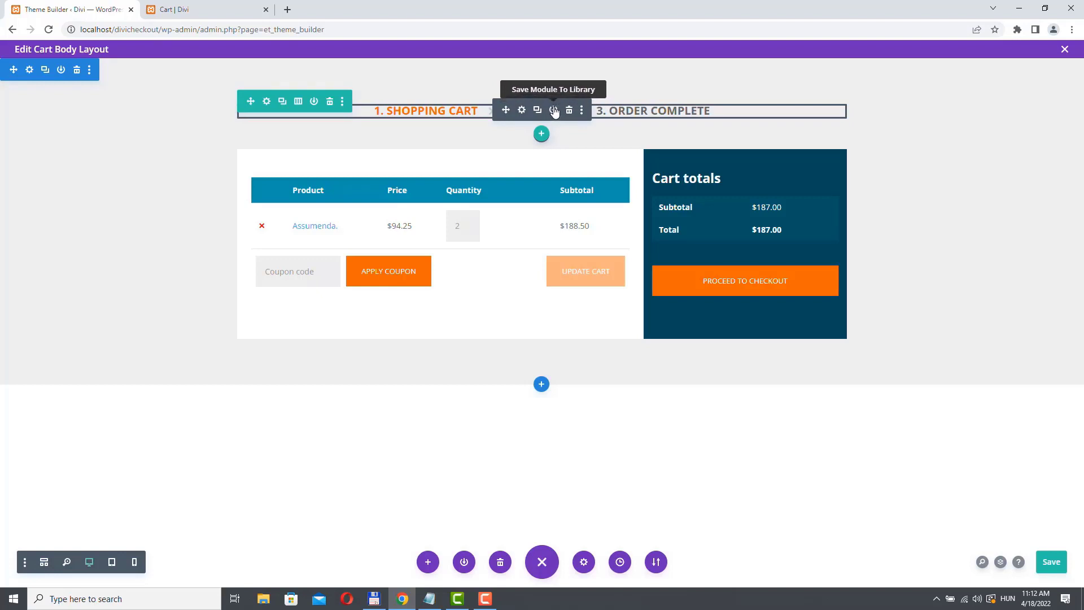
- Save the steps text module above the cart table to the library as CheckoutSteps and save the cart layout
click(553, 112)
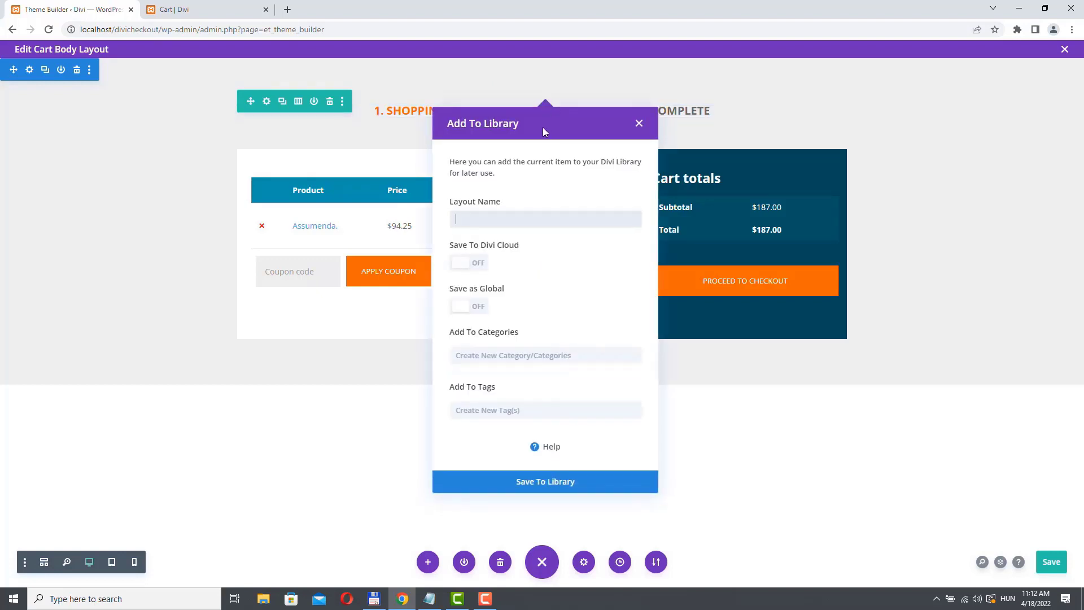
text(CheckoutSteps)
click(541, 488)
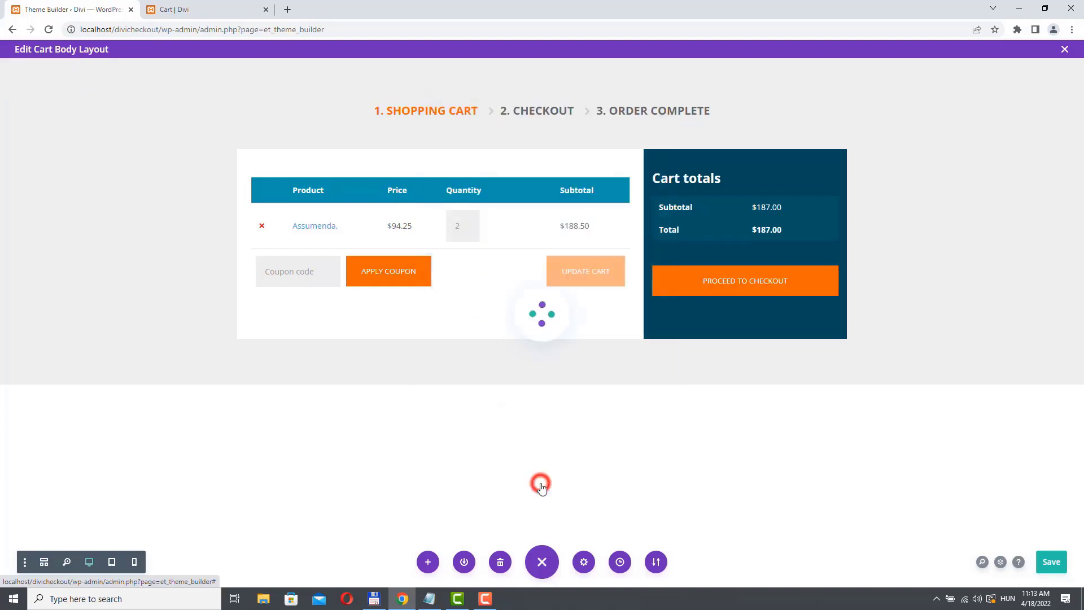
click(1051, 562)
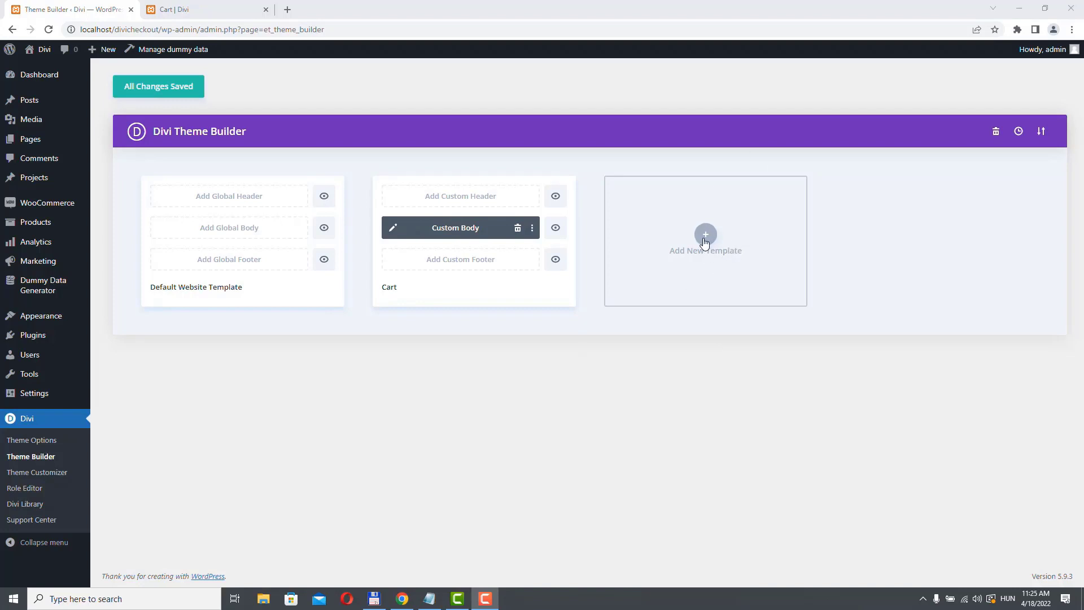
- Create a new template used on the WooCommerce Checkout page and start building its custom body
click(704, 240)
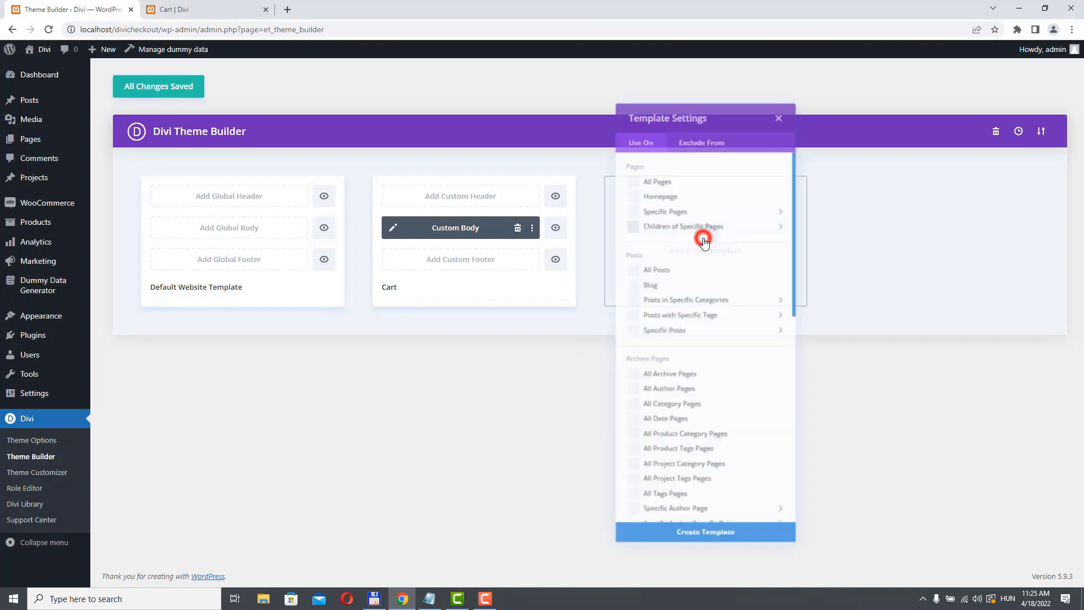
scroll(734, 237, down, 10)
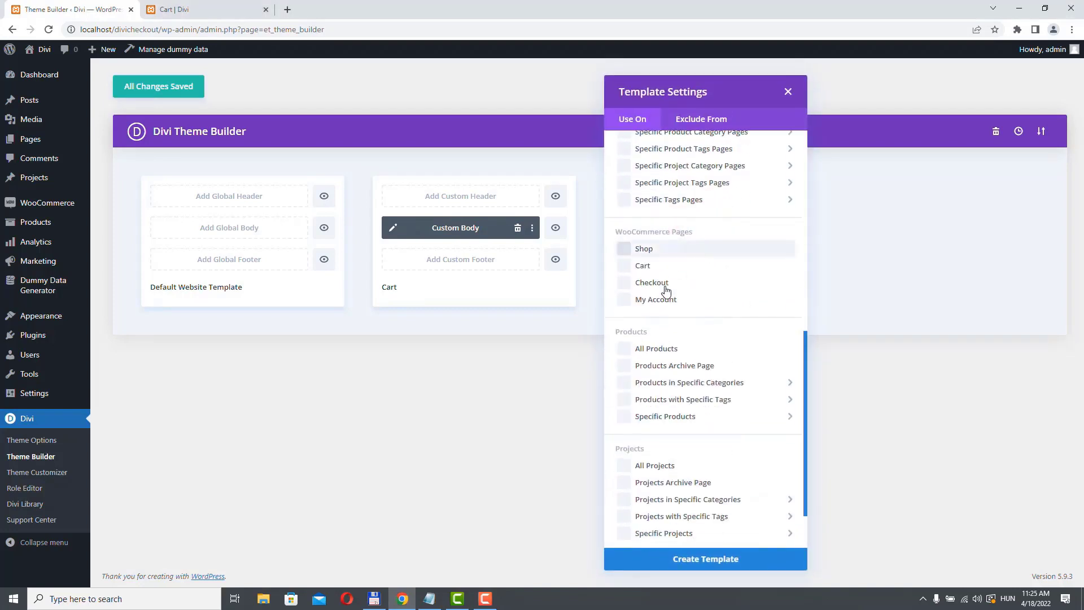
click(617, 285)
click(713, 558)
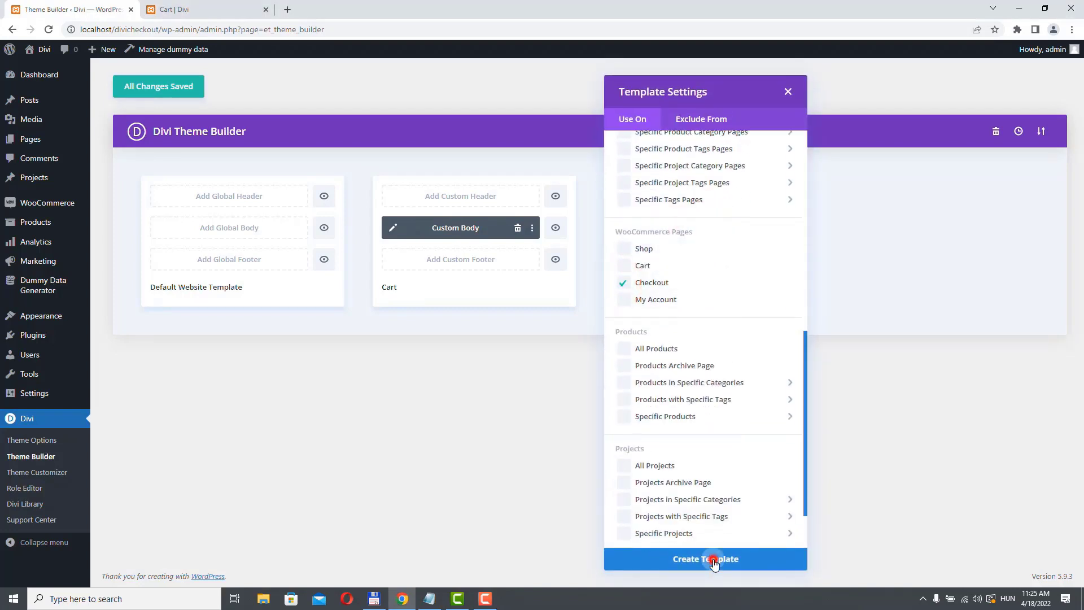
click(660, 232)
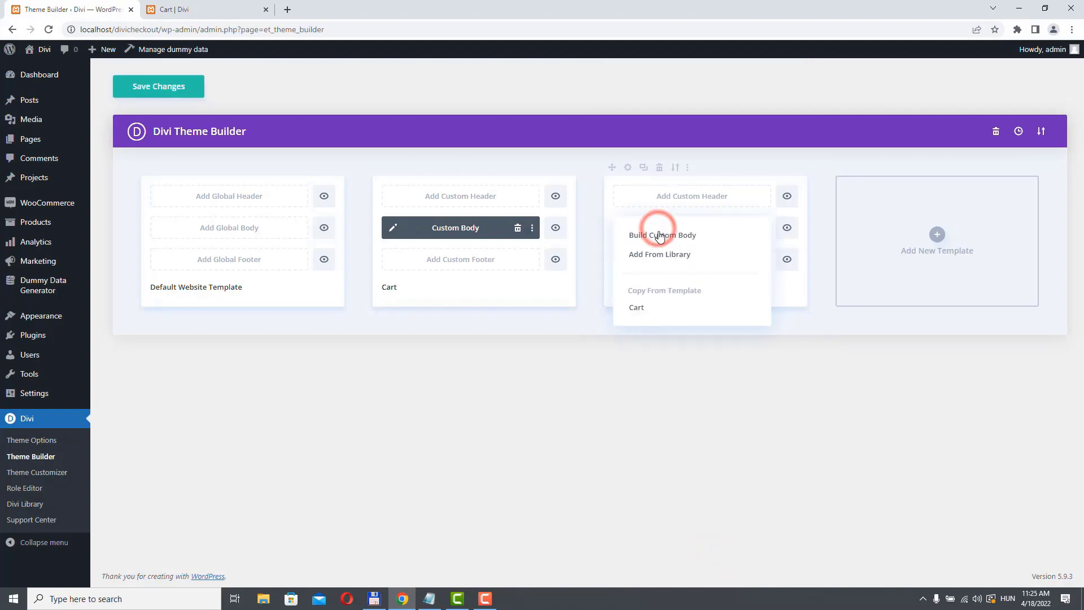
click(662, 235)
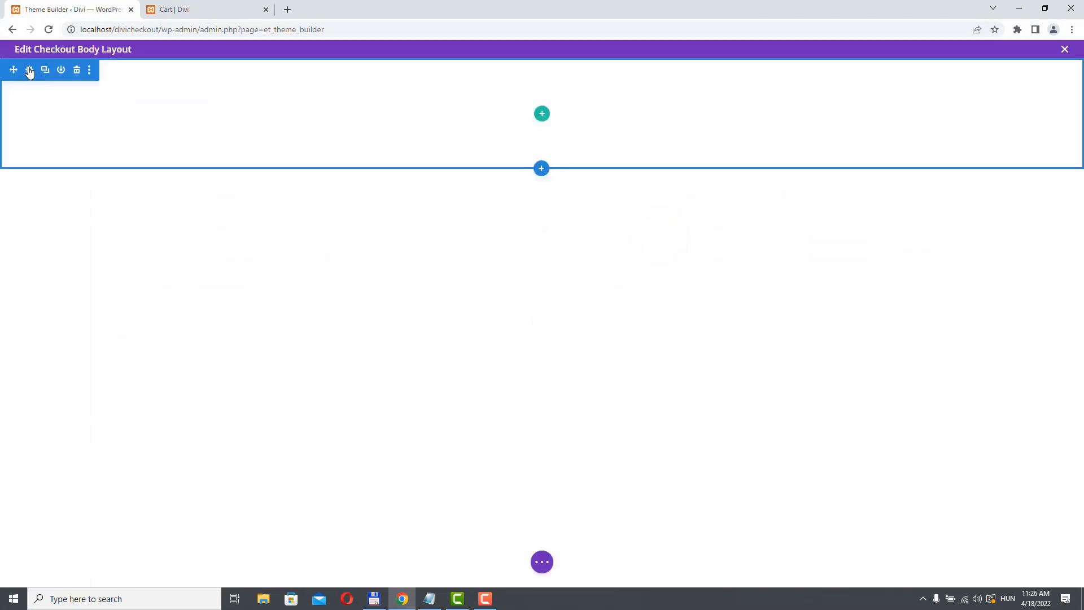
- Give the checkout layout's empty section a light grey background color
click(29, 70)
click(103, 206)
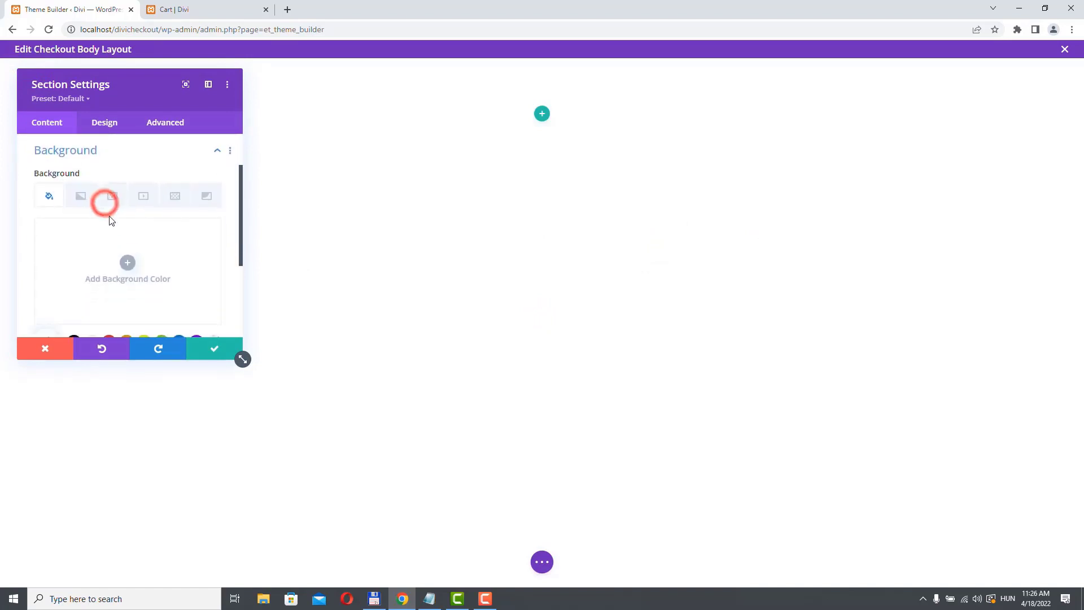
click(124, 269)
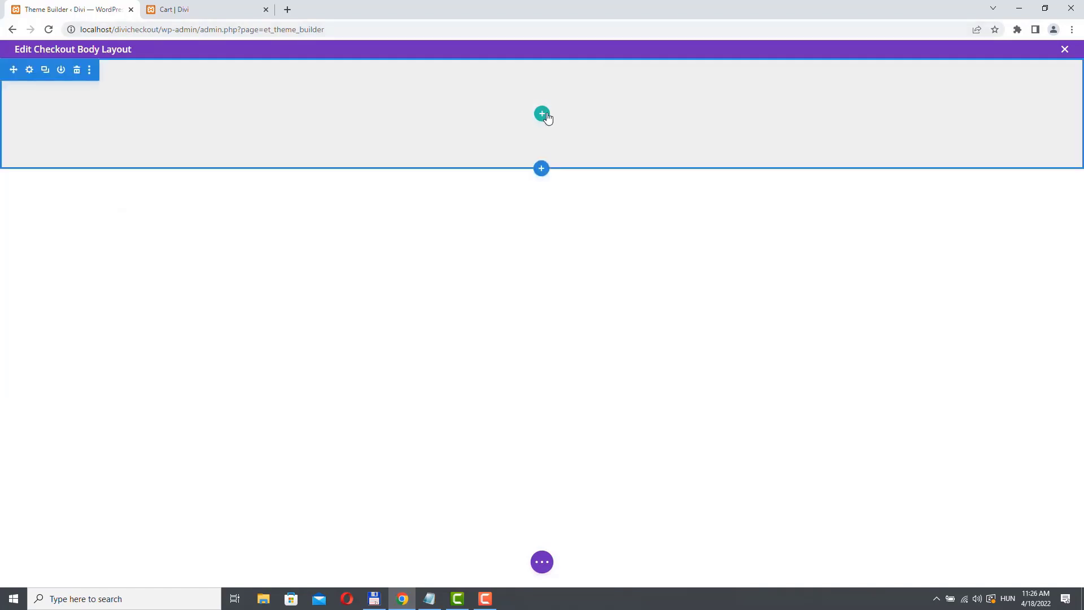
- Insert a single-column row in the section and add the saved CheckoutSteps module from the library to it
click(541, 115)
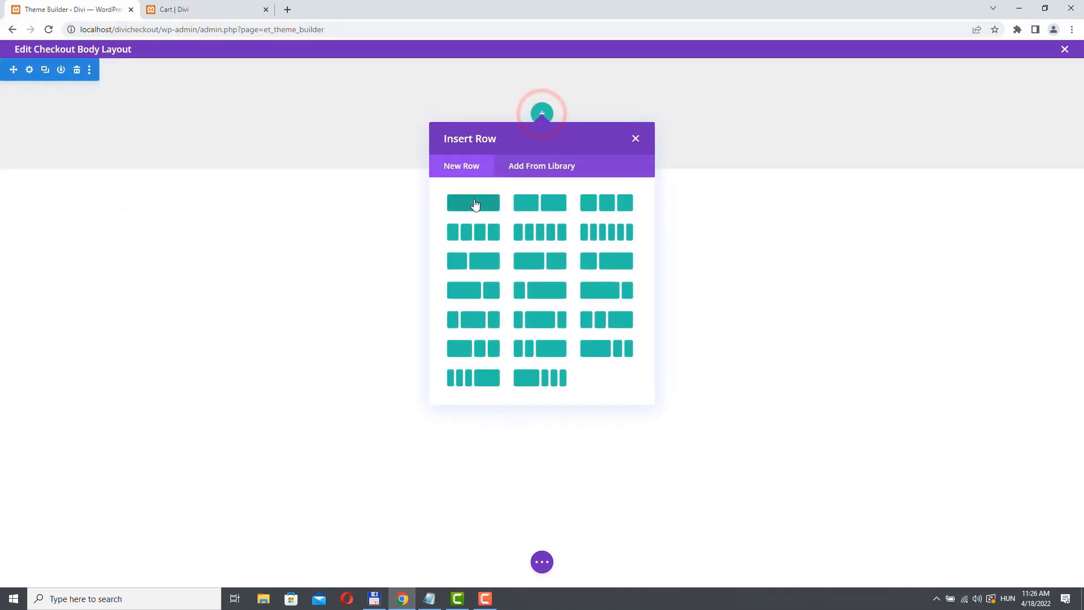
click(475, 202)
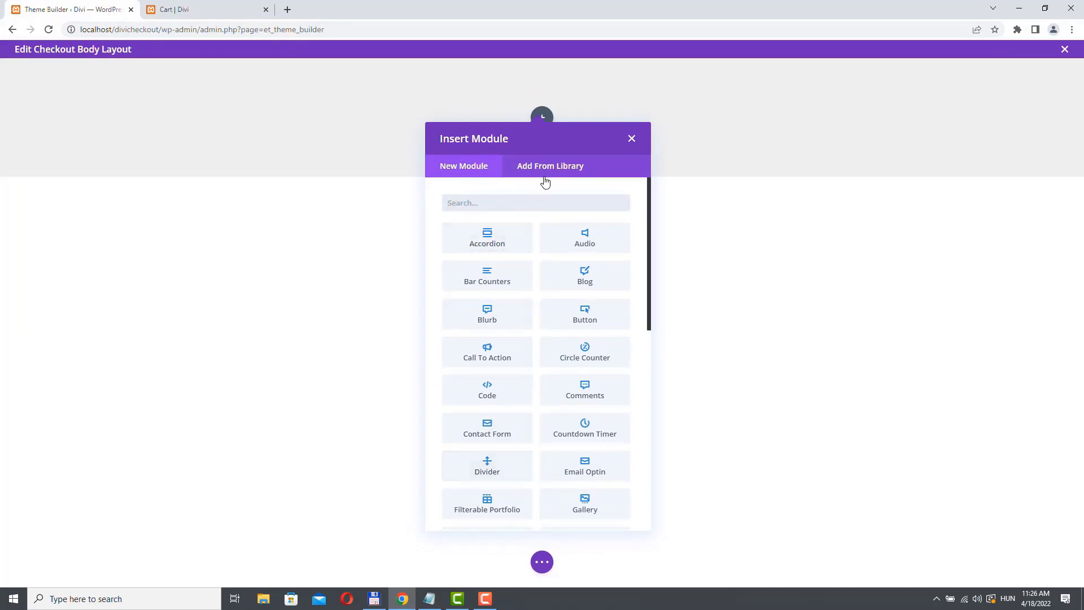
click(560, 167)
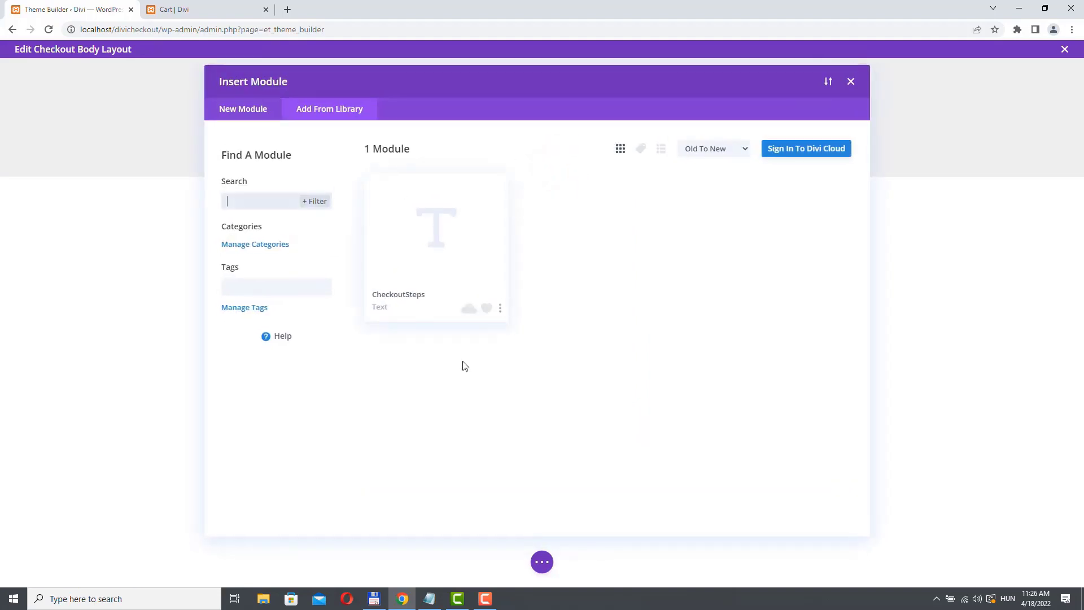
click(469, 300)
click(461, 515)
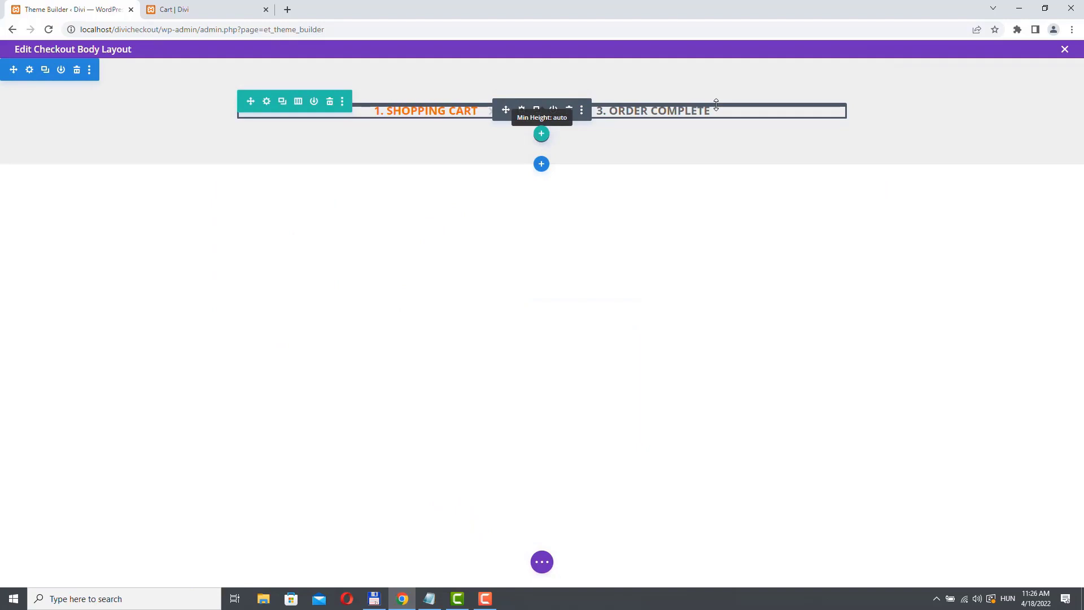
- Move the style="color: #ff6600;" attribute from the Shopping Cart span to the Checkout span in the steps text module's HTML
mouse_move(539, 111)
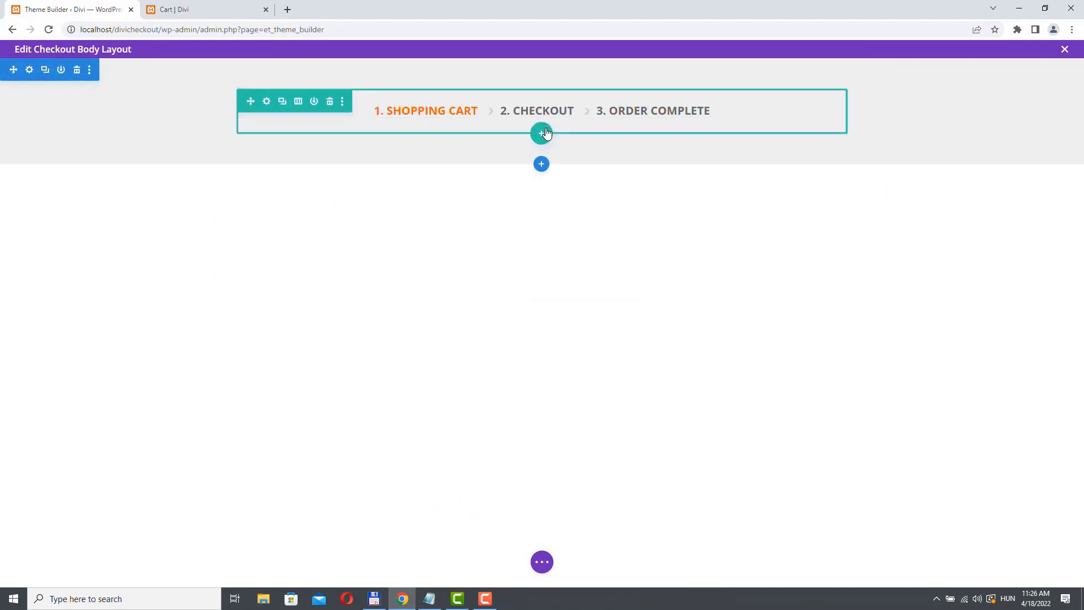
click(521, 110)
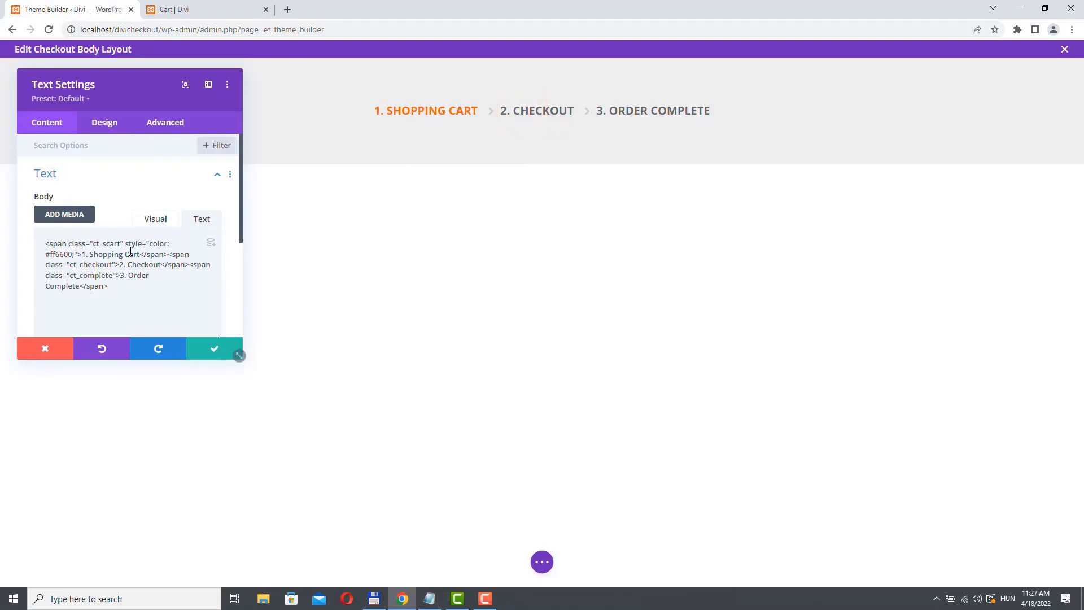
drag(125, 244, 78, 256)
right_click(59, 254)
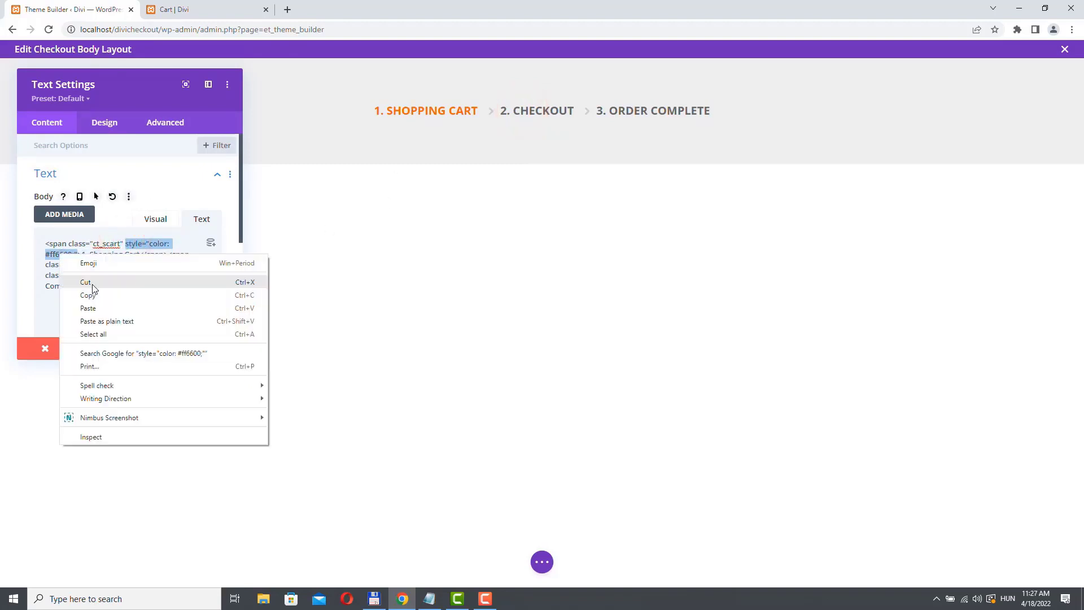
click(87, 282)
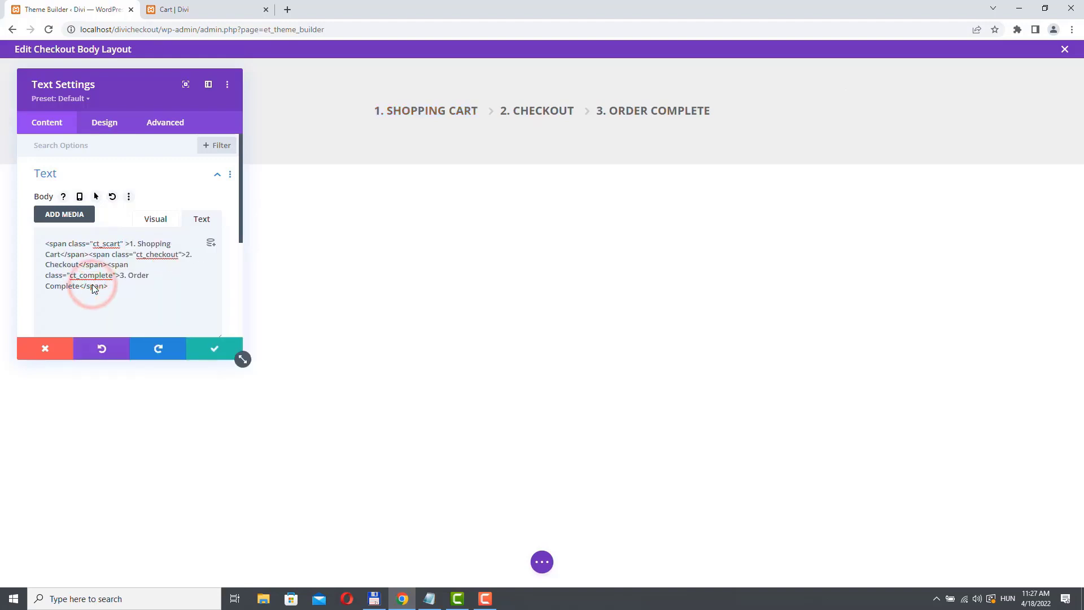
key(BackSpace)
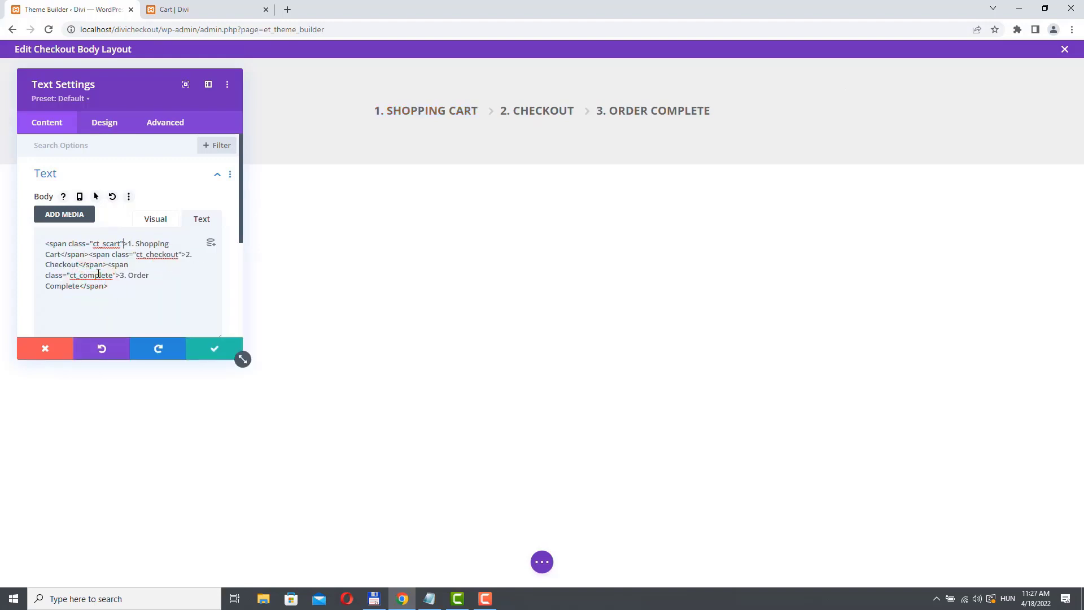
click(181, 254)
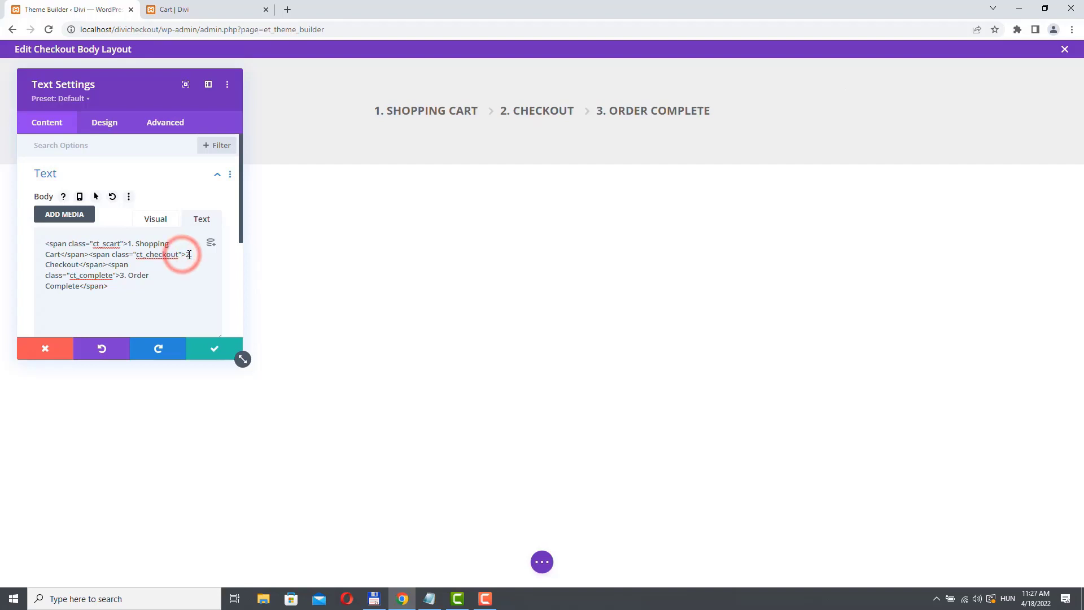
key(ctrl+v)
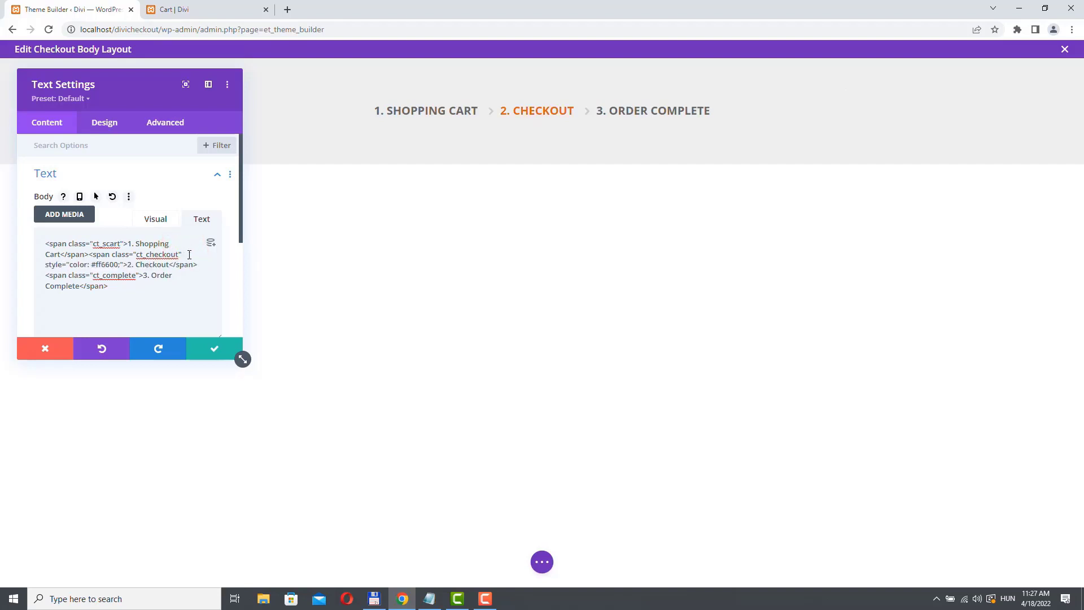
click(211, 348)
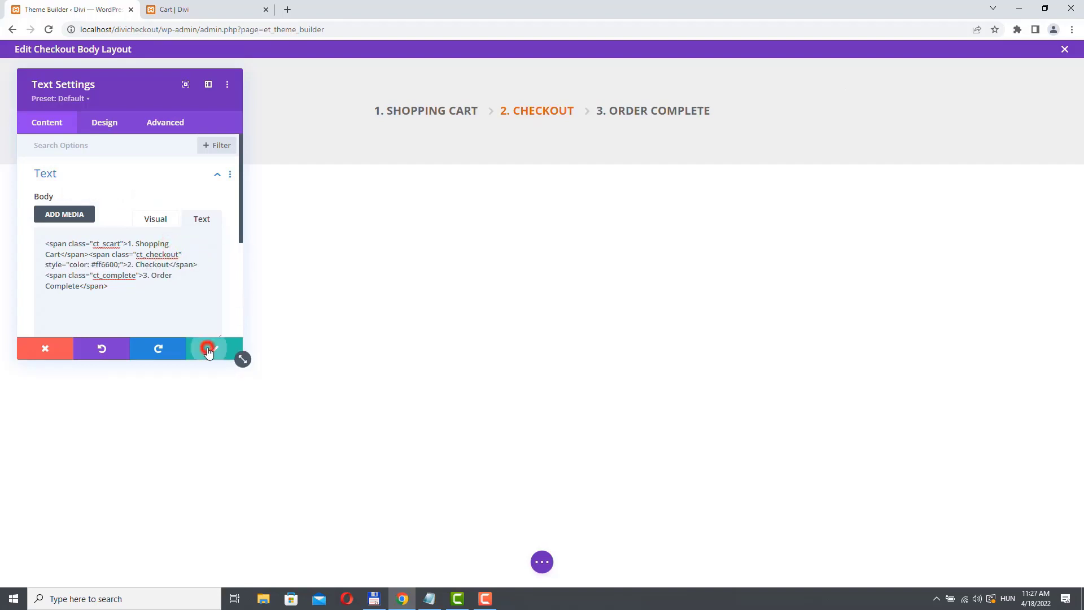
- Insert a second single-column row below the checkout steps and add a Woo Notice module to it
mouse_move(516, 149)
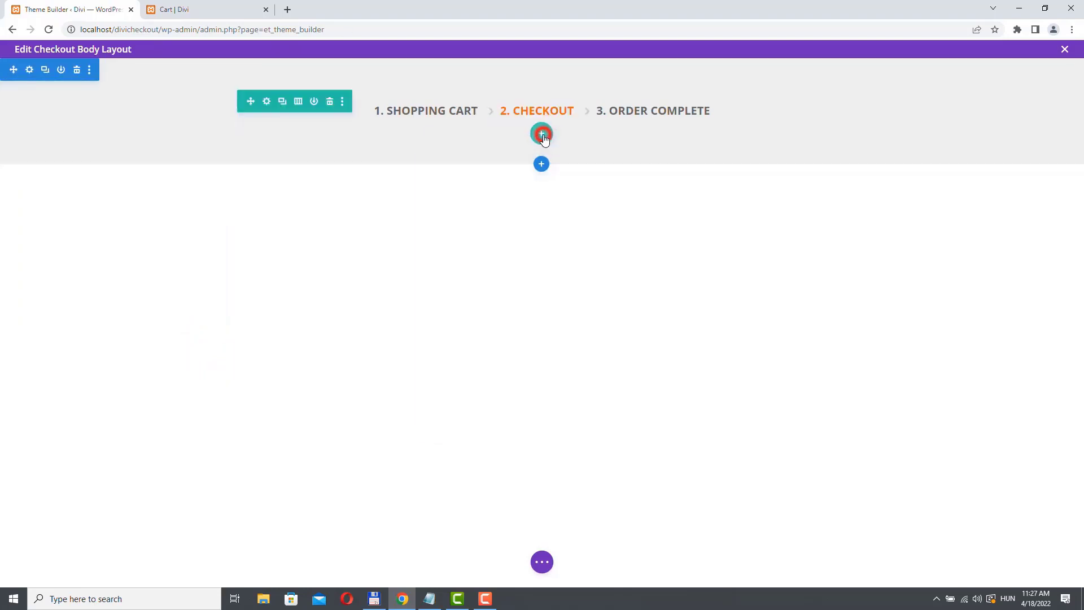
click(540, 134)
click(473, 223)
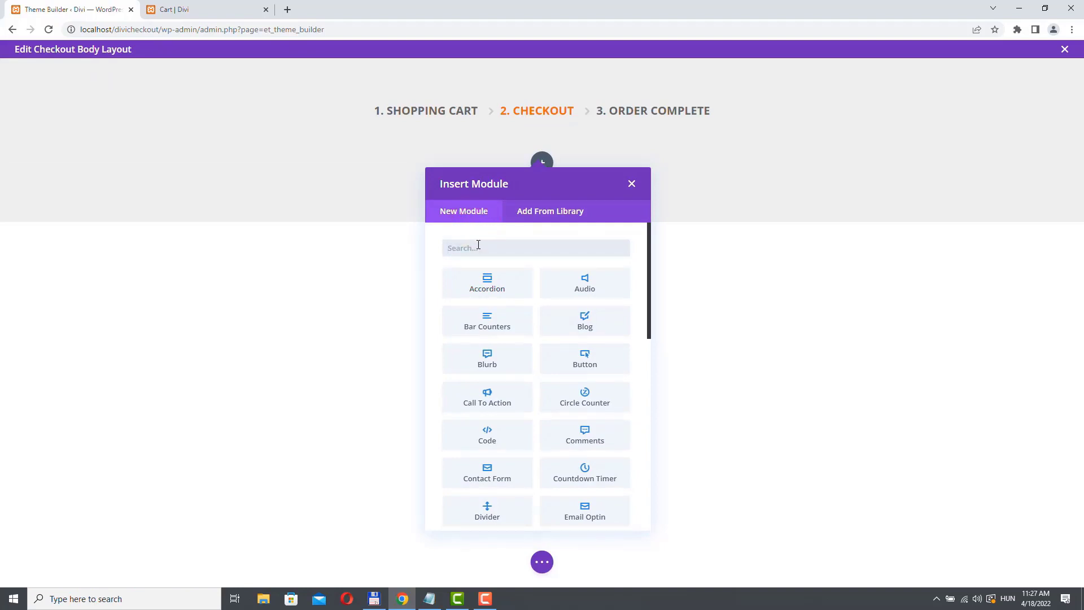
text(woo)
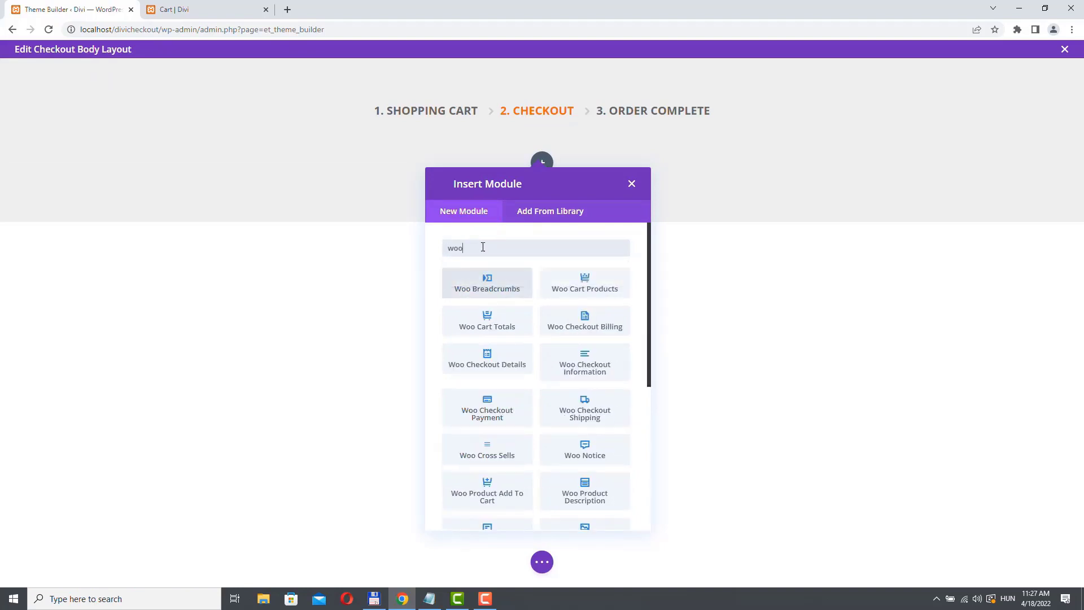
click(592, 450)
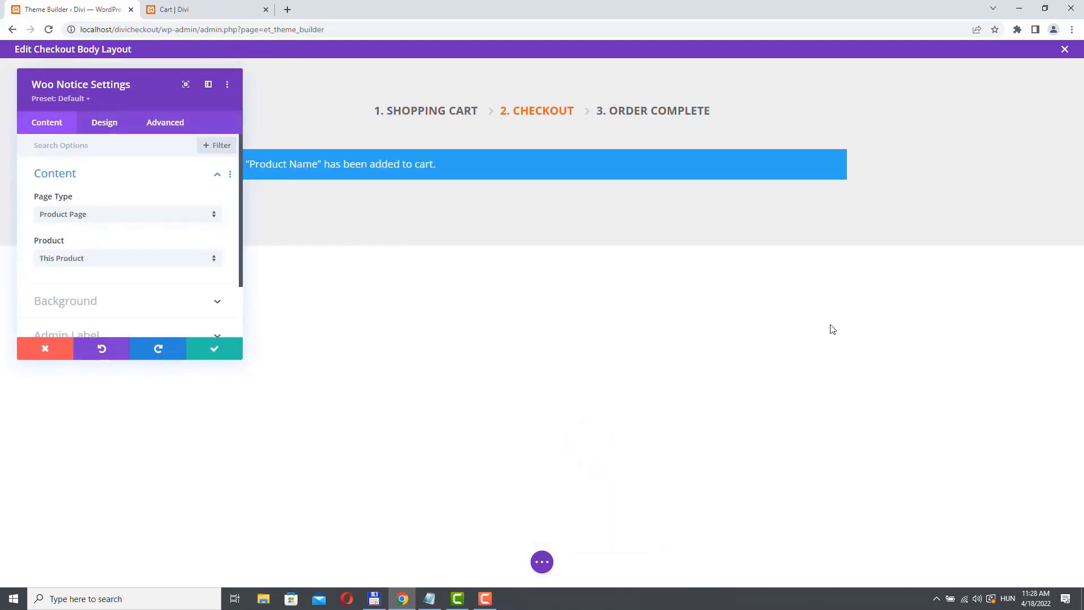
- Set the Woo Notice module's background color to transparent
click(279, 368)
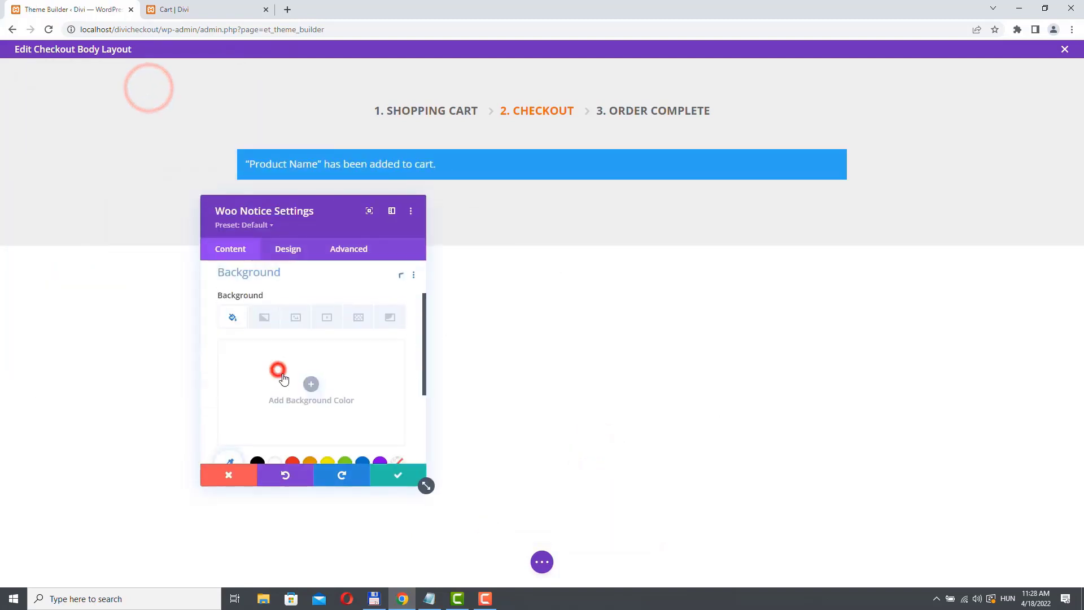
scroll(285, 373, down, 2)
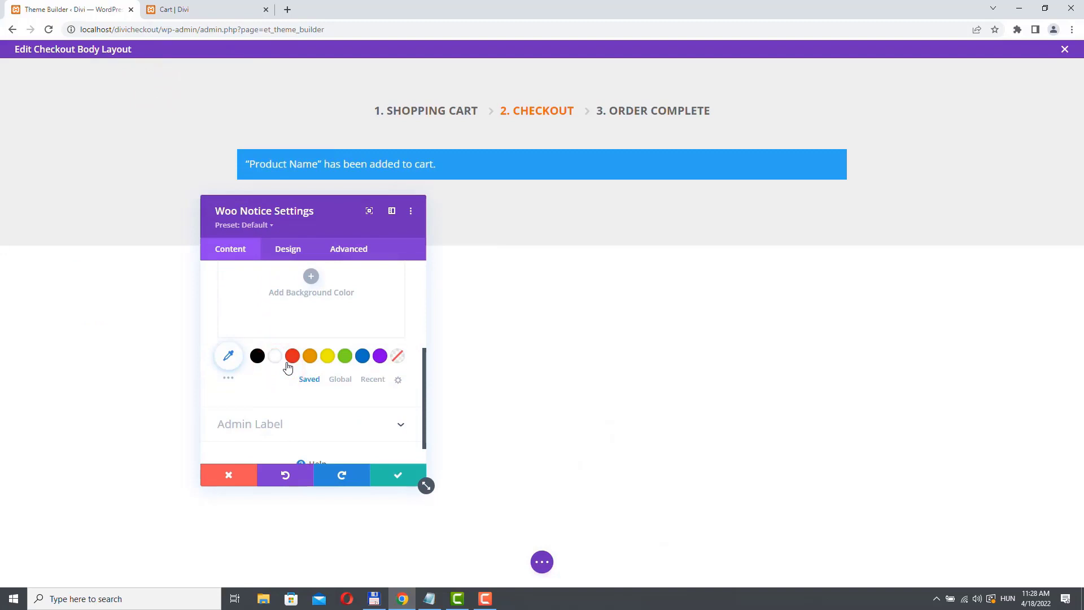
click(398, 356)
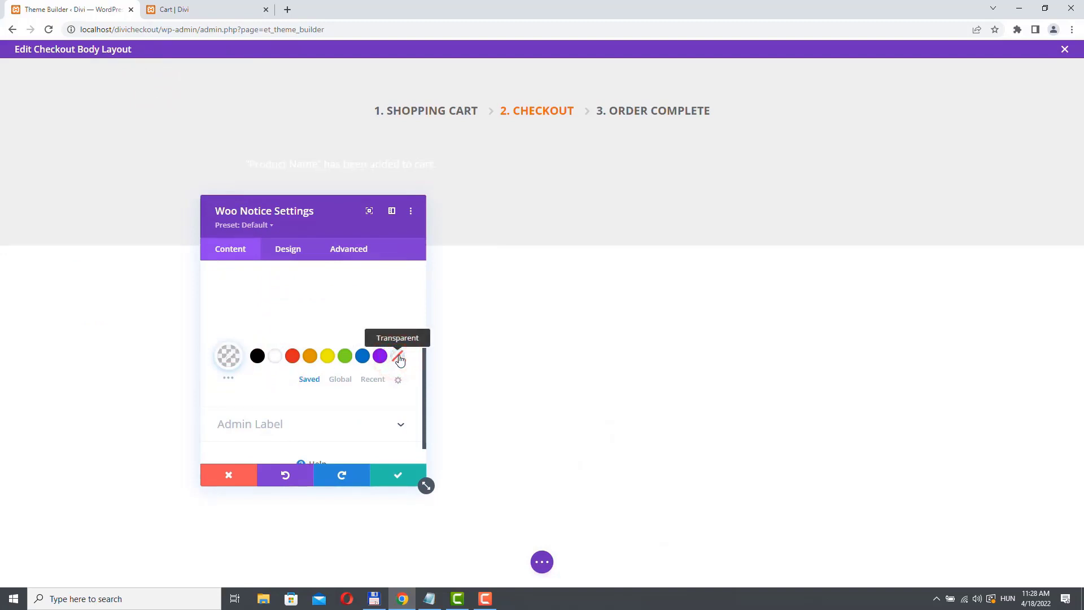
- Set the Woo Notice module's title text color to #636363 and its title text size to 16px
click(303, 251)
click(290, 250)
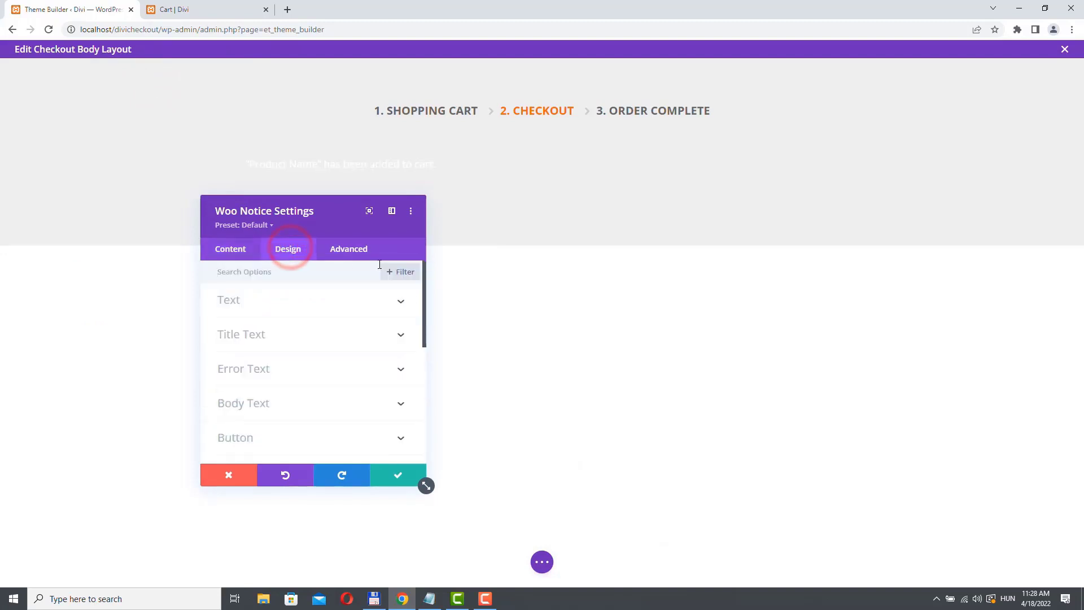
click(418, 339)
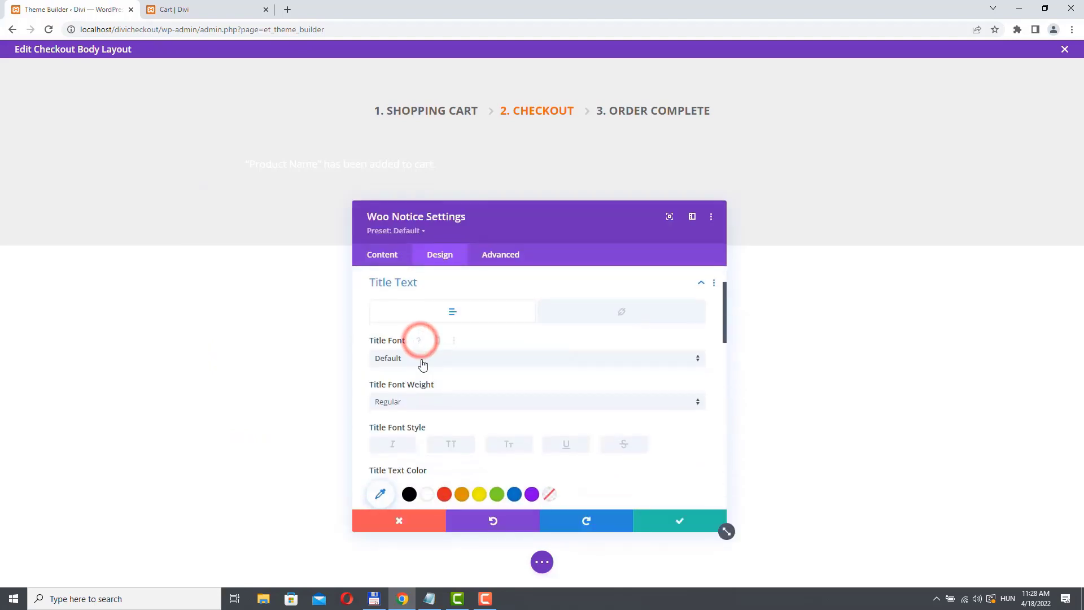
scroll(418, 388, down, 2)
click(381, 381)
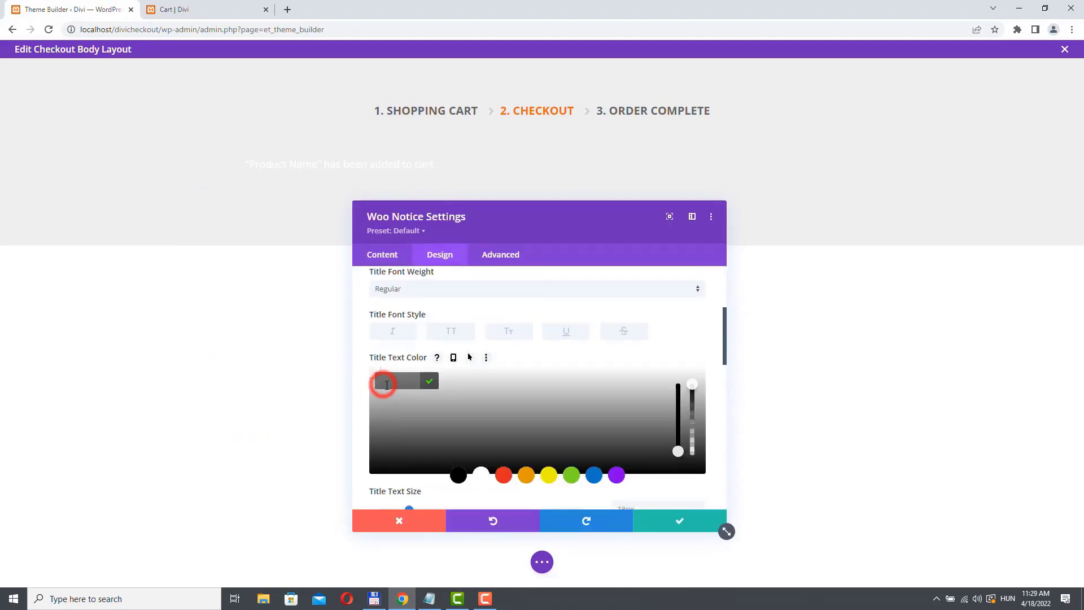
click(390, 385)
text(636363)
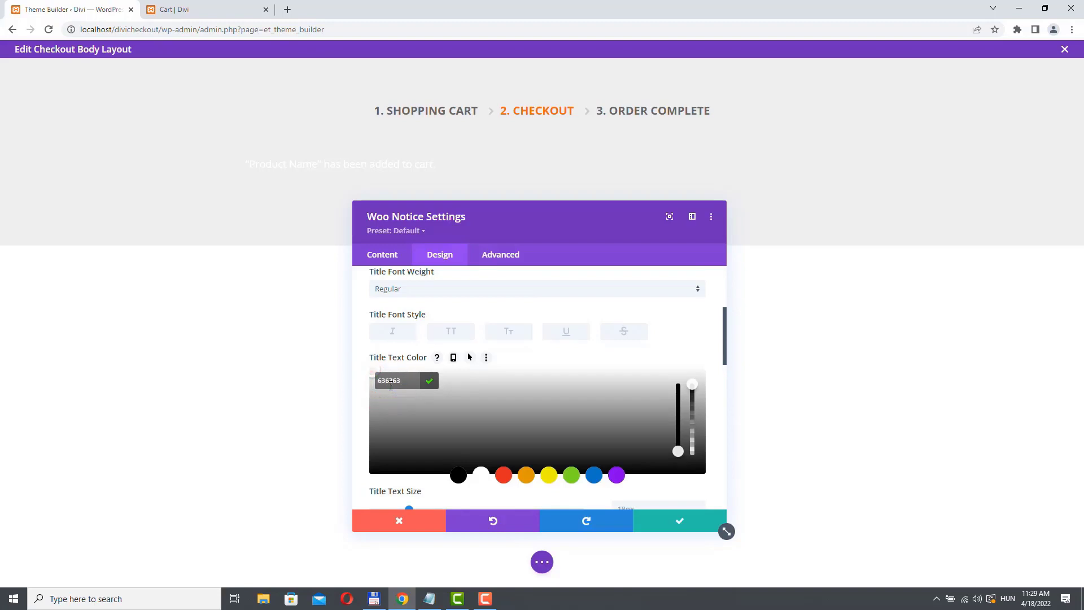
key(Return)
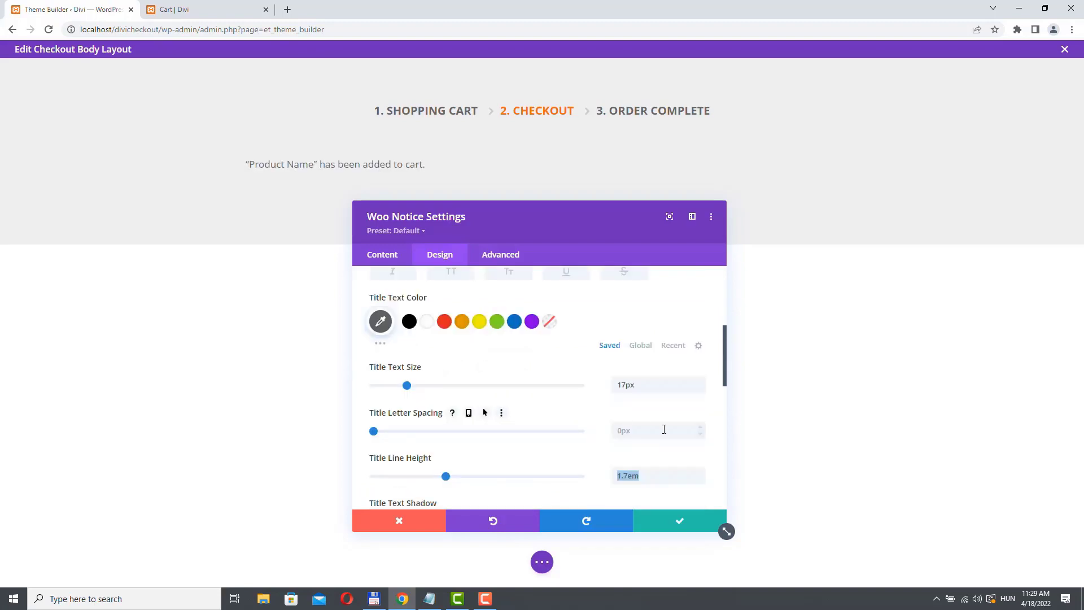
click(700, 390)
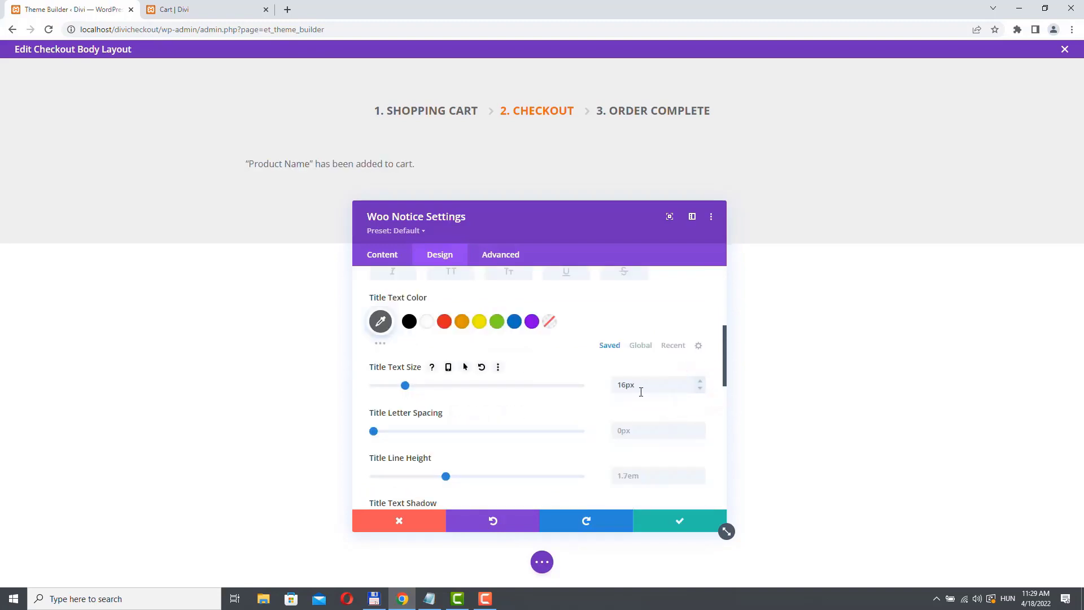
- Open the Woo Notice module's border settings
scroll(411, 309, down, 5)
click(409, 358)
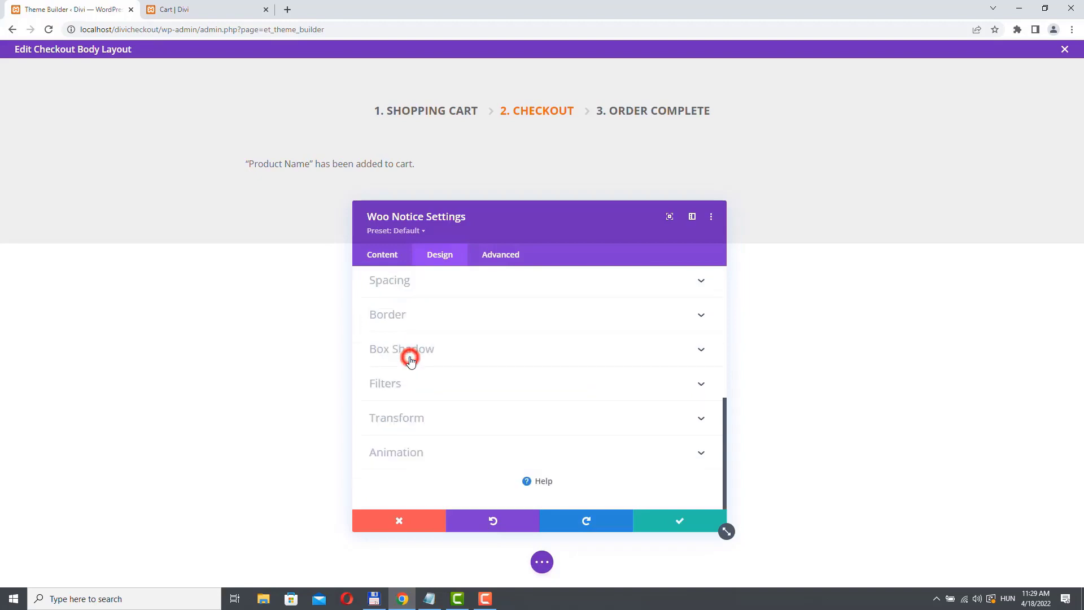
click(382, 322)
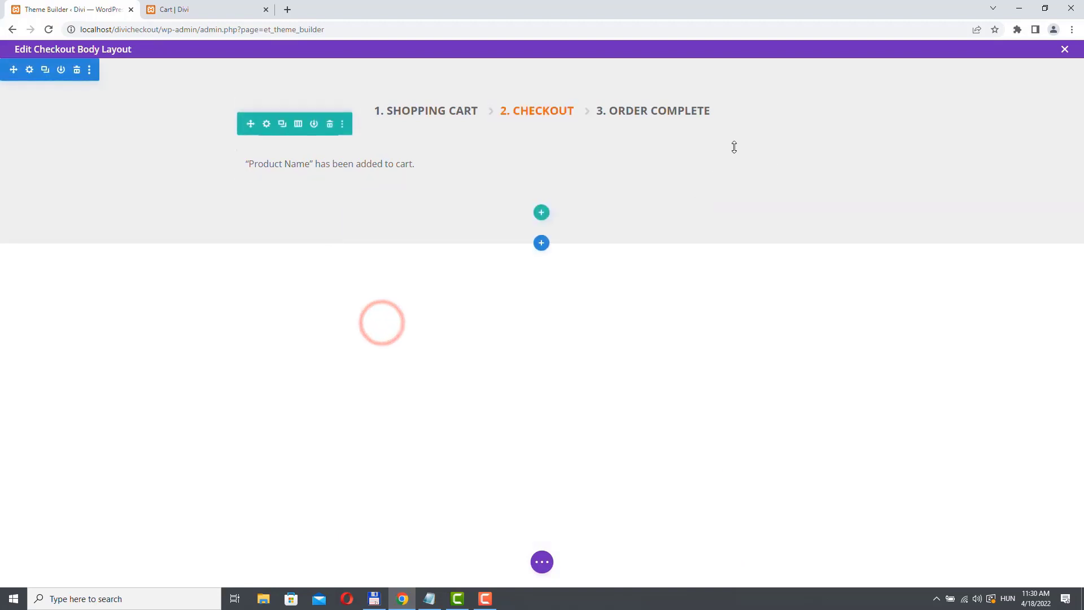
- Save the checkout body layout, exit its editor and save the Theme Builder changes
click(543, 562)
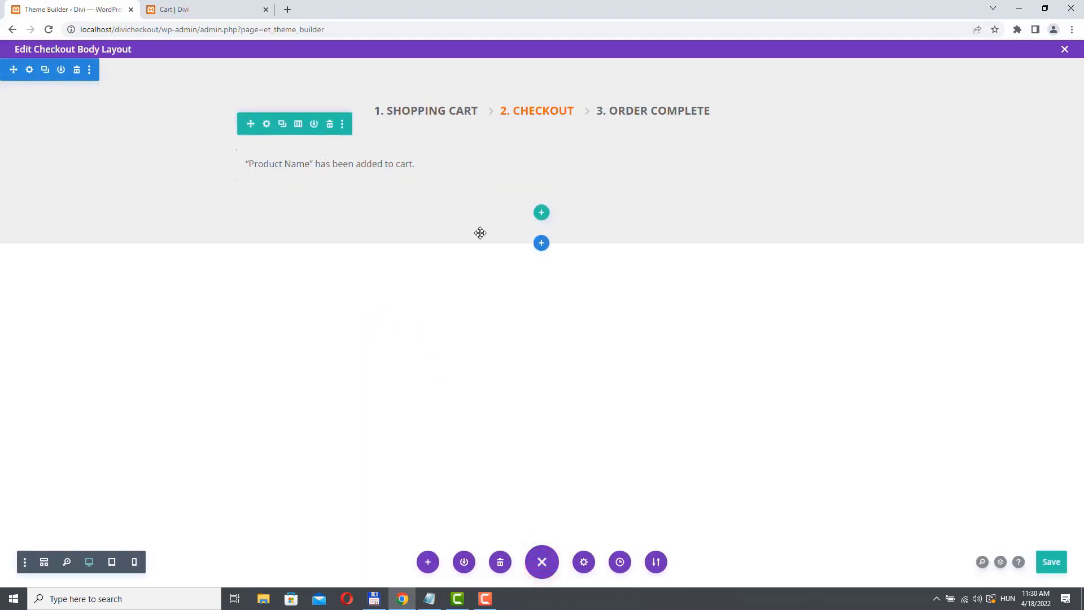
click(1064, 51)
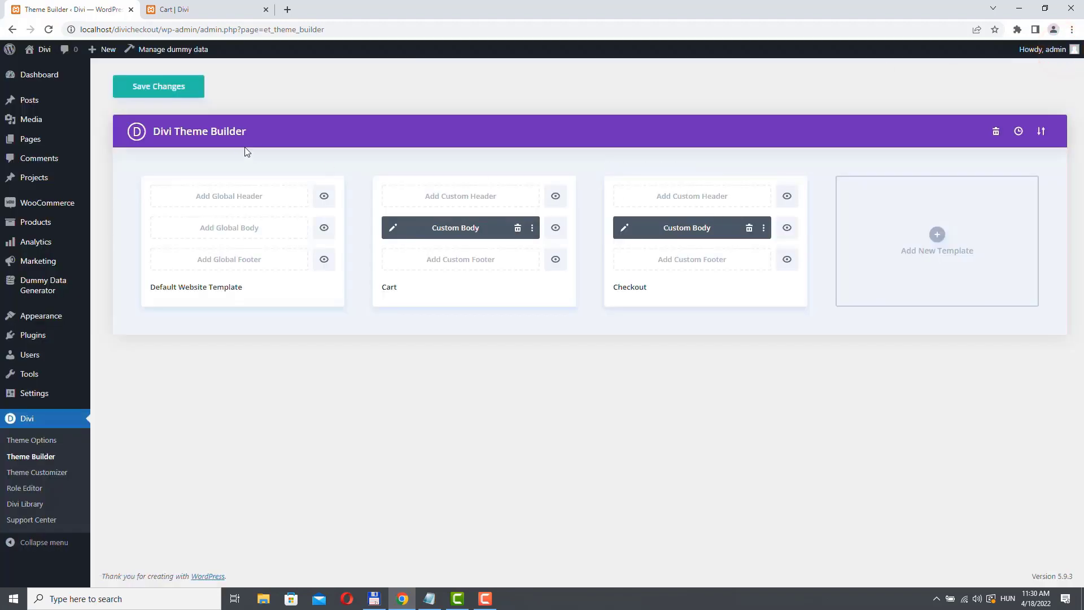
click(166, 87)
- Copy the button styles from the Woo Cart Products module in the Cart template's custom body, and leave that layout without changes
click(389, 227)
click(109, 123)
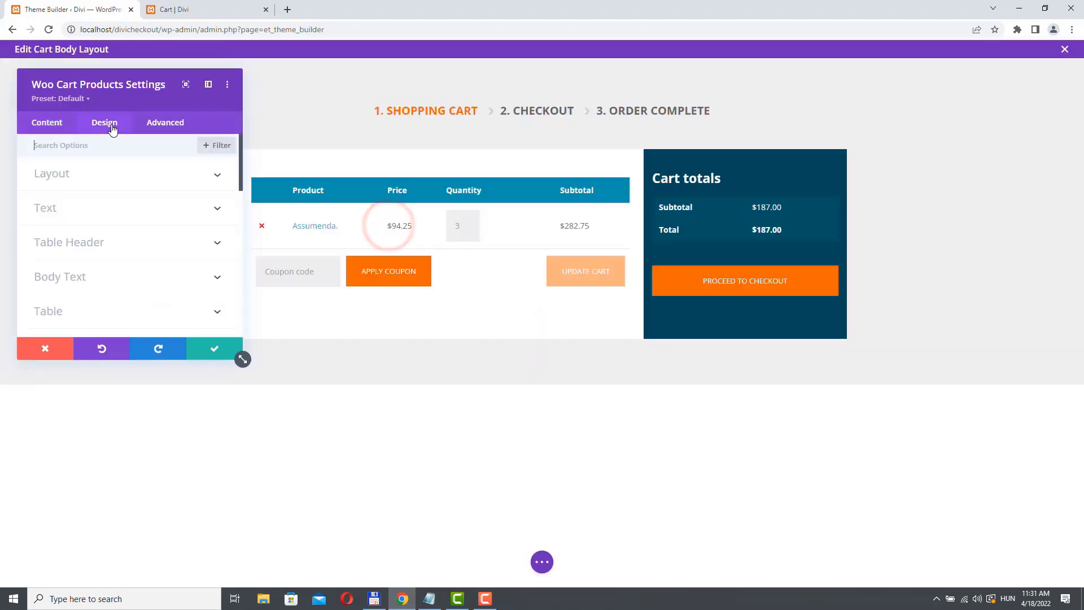
scroll(89, 244, down, 2)
scroll(90, 243, down, 3)
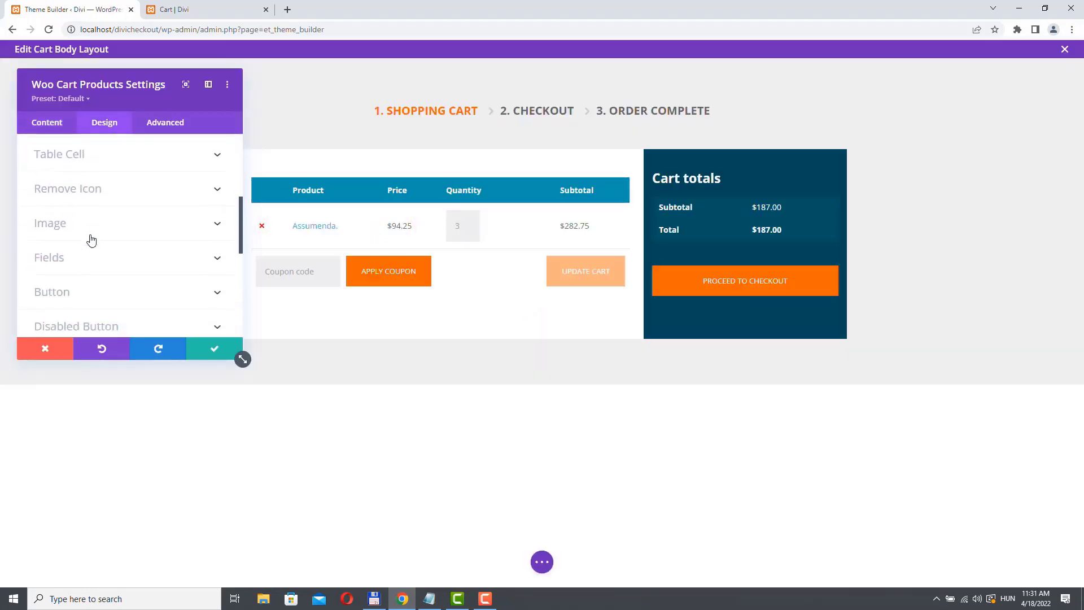
scroll(91, 240, down, 2)
click(88, 237)
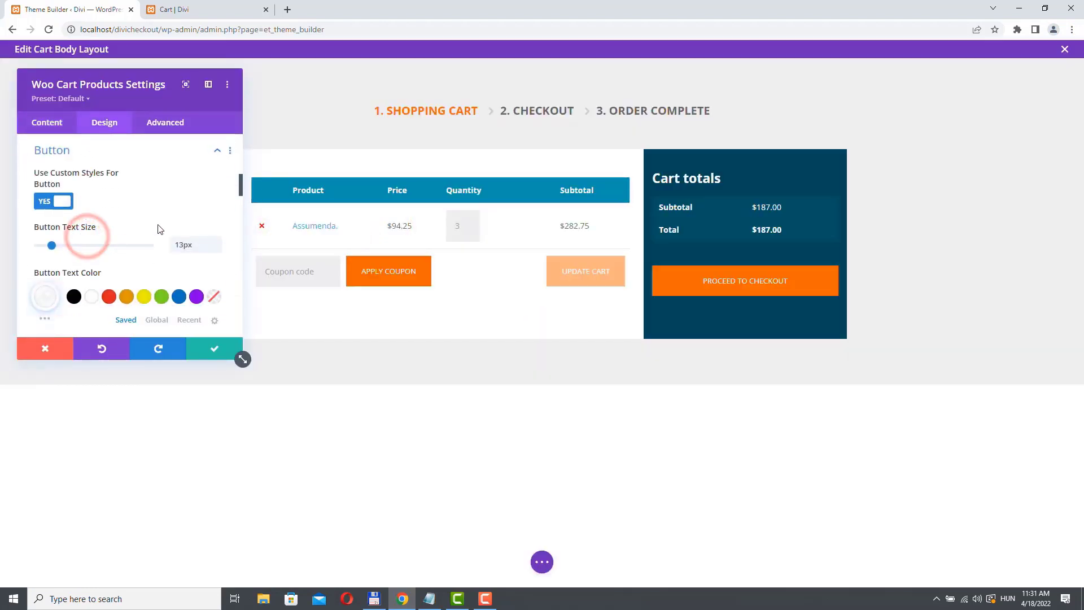
drag(255, 359, 310, 492)
click(298, 151)
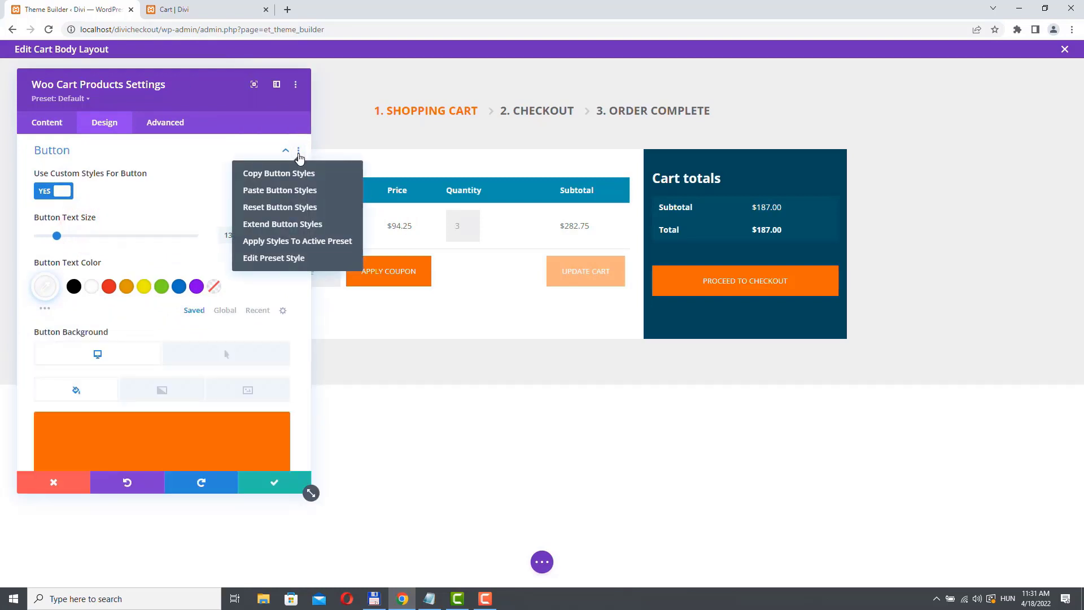
click(281, 177)
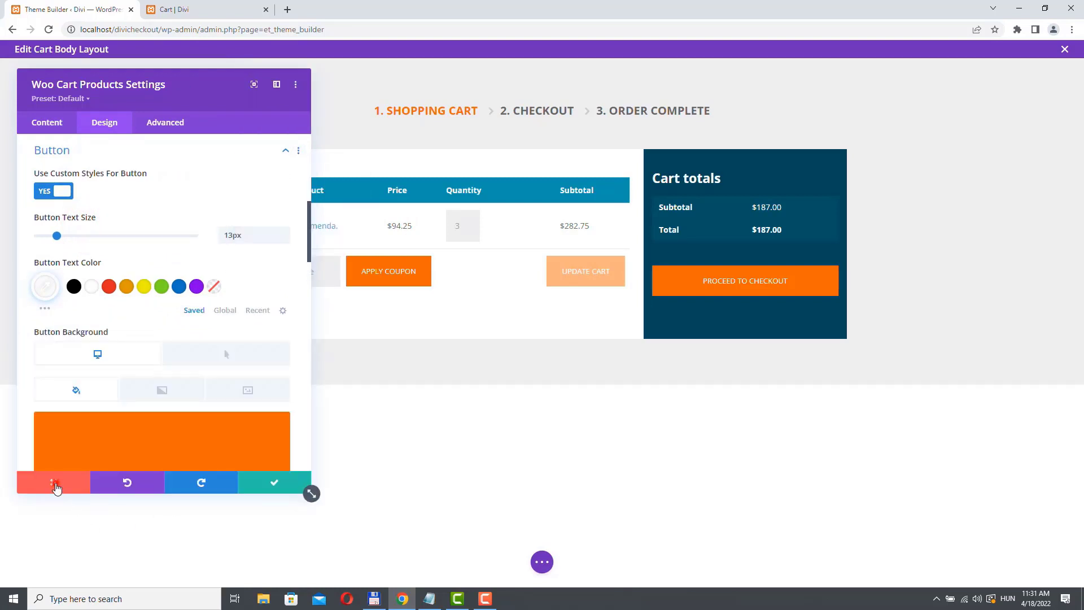
click(54, 481)
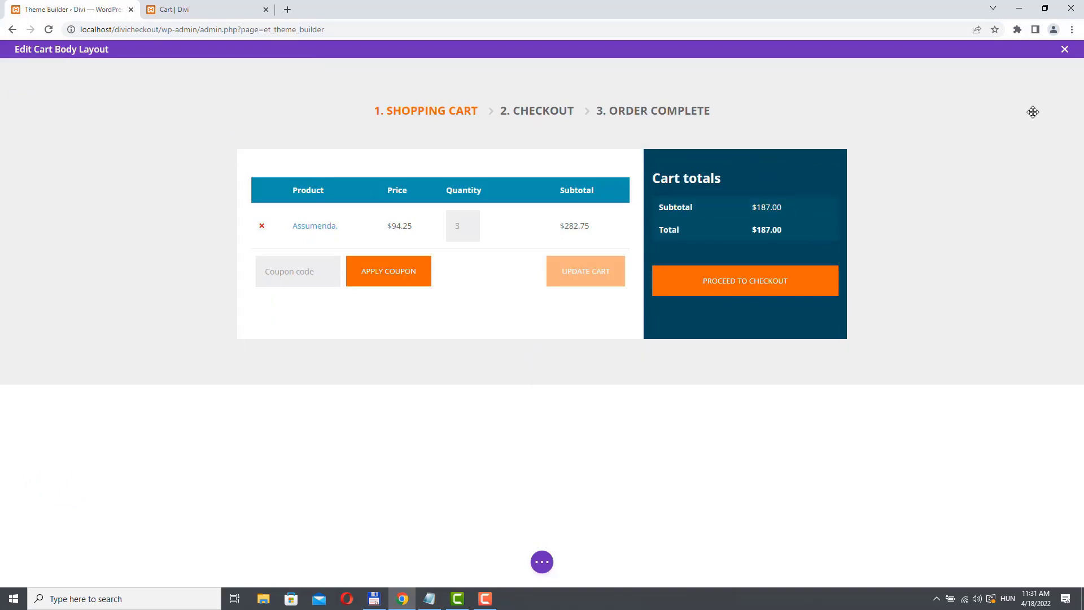
click(1064, 49)
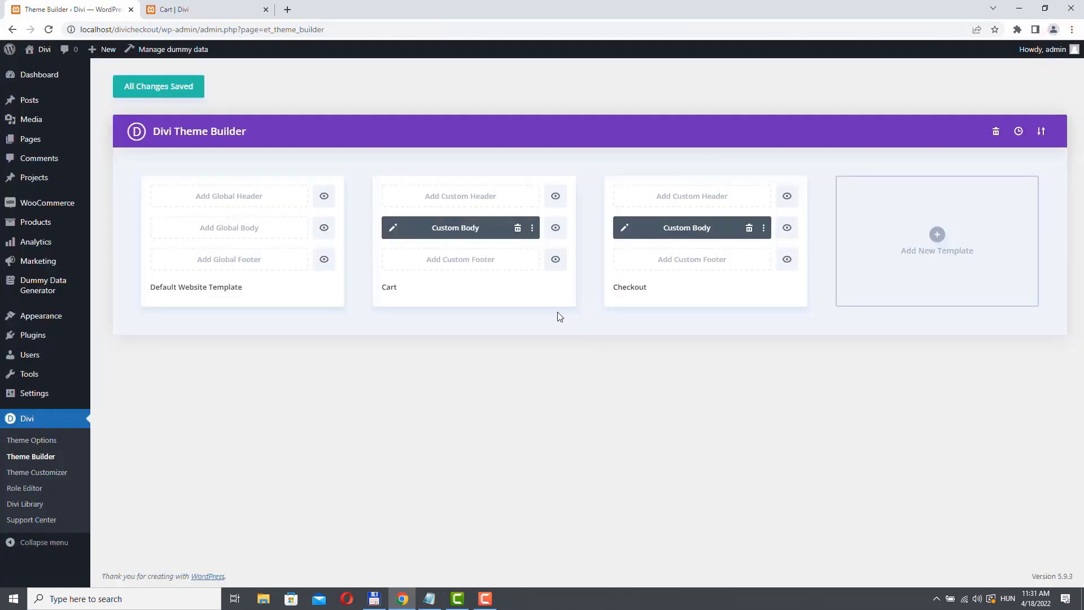
- Enable custom button styles for the Woo Notice module in the Checkout template's body and paste the copied button styles
click(625, 227)
click(521, 155)
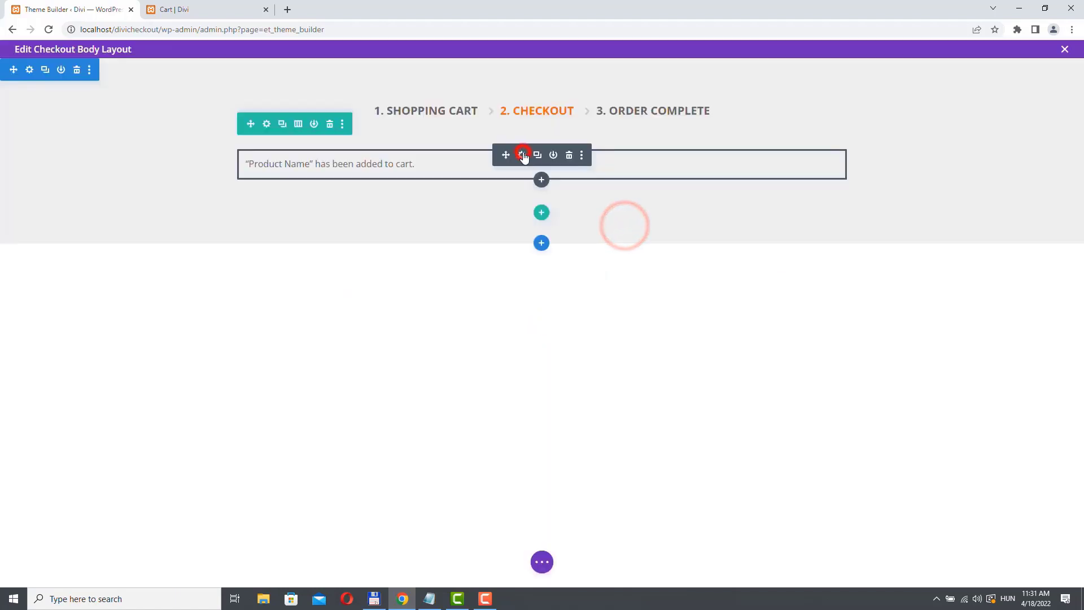
click(104, 122)
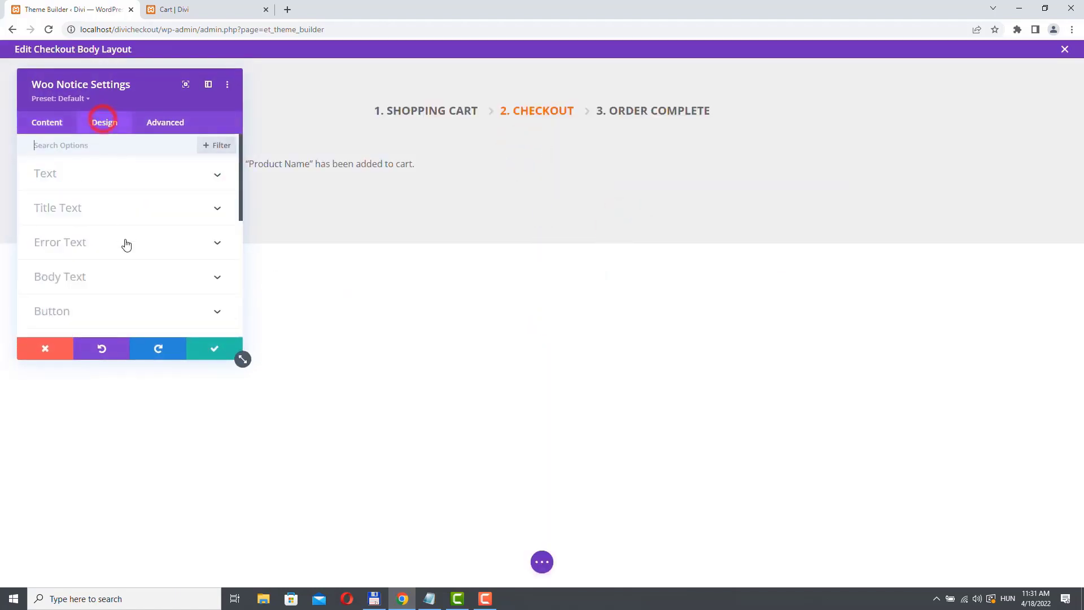
scroll(126, 241, down, 2)
click(83, 200)
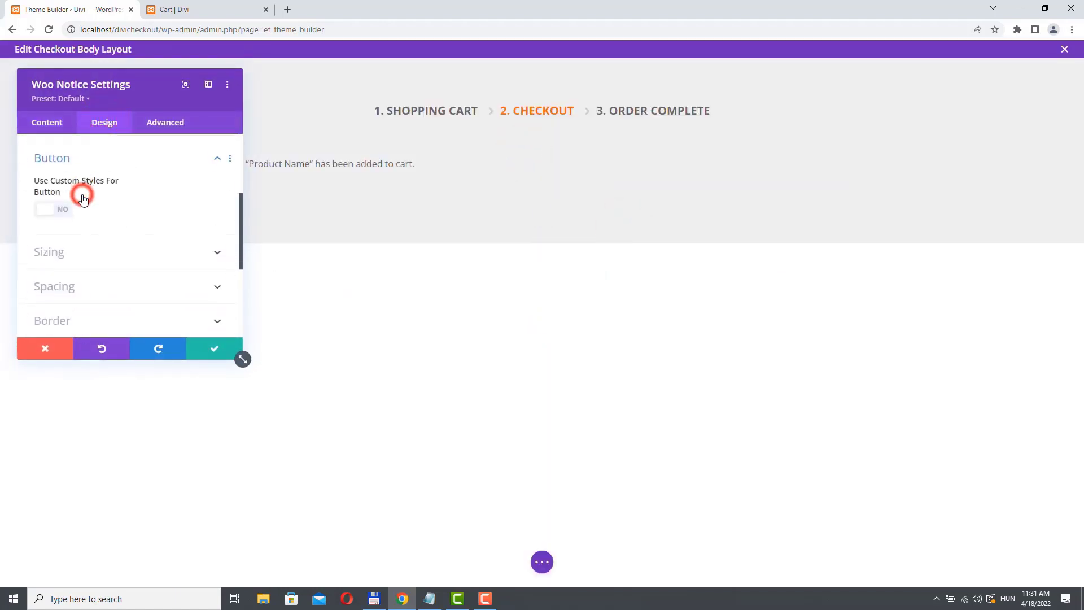
click(44, 201)
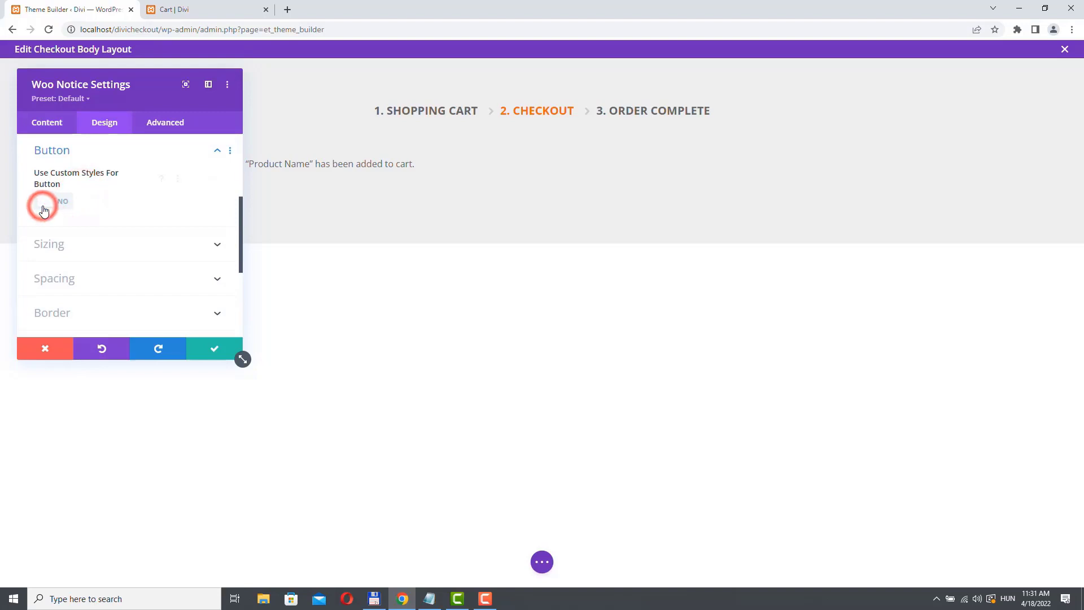
click(231, 151)
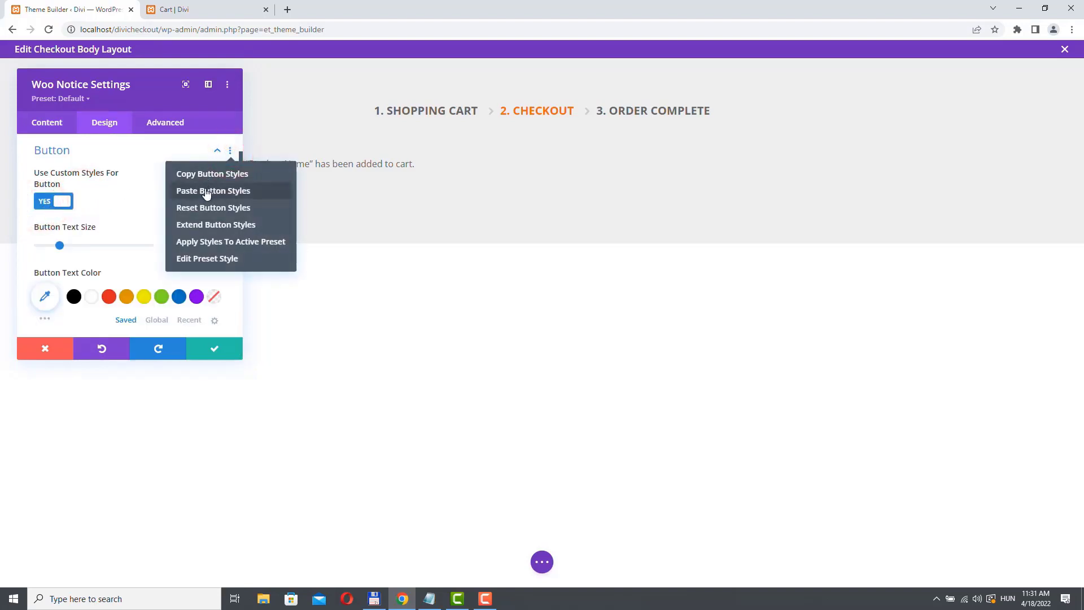
click(205, 191)
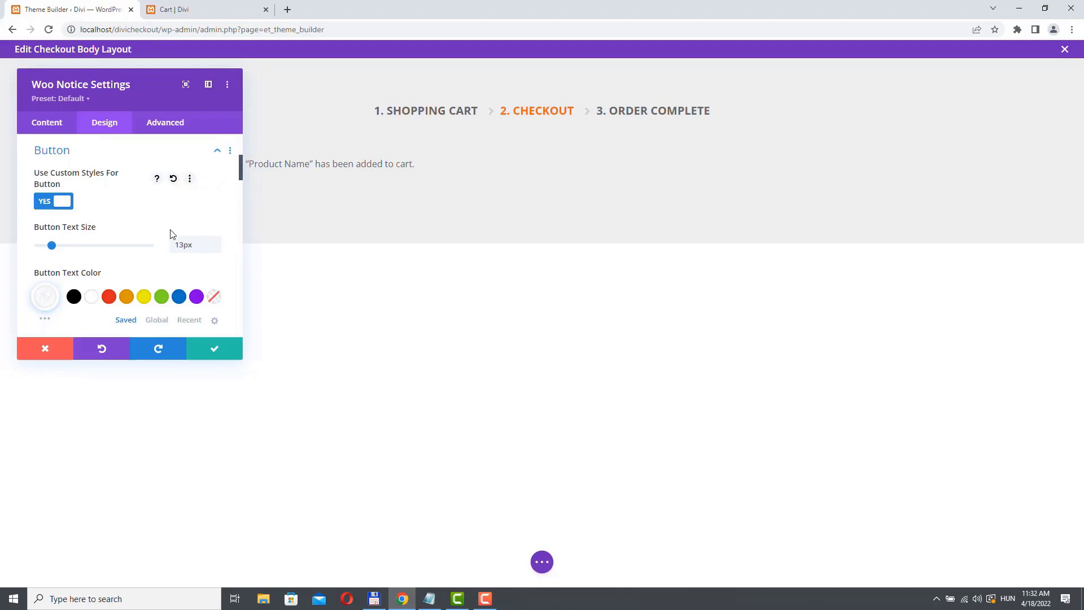
- Review the pasted border, font, margin and padding settings of the notice button and save the module settings
scroll(171, 234, down, 2)
scroll(172, 235, down, 2)
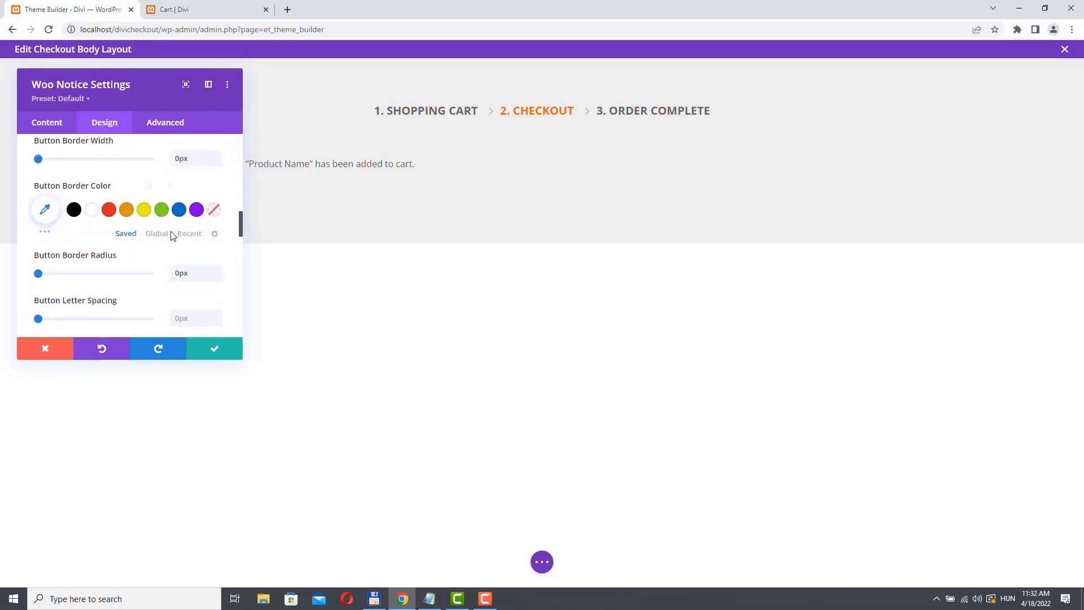
scroll(172, 236, down, 3)
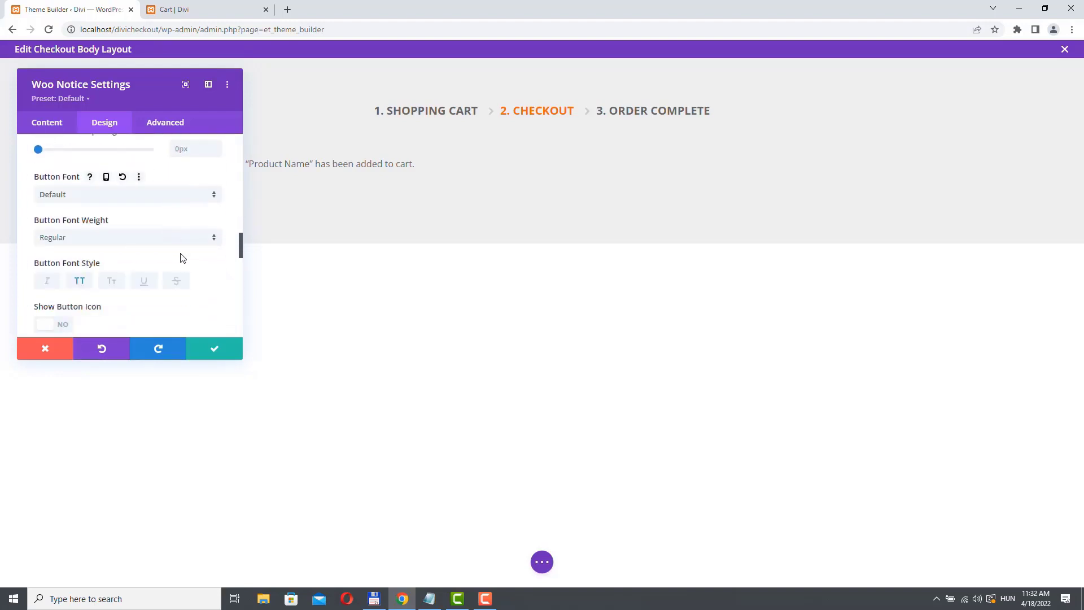
scroll(180, 258, up, 4)
scroll(181, 258, down, 1)
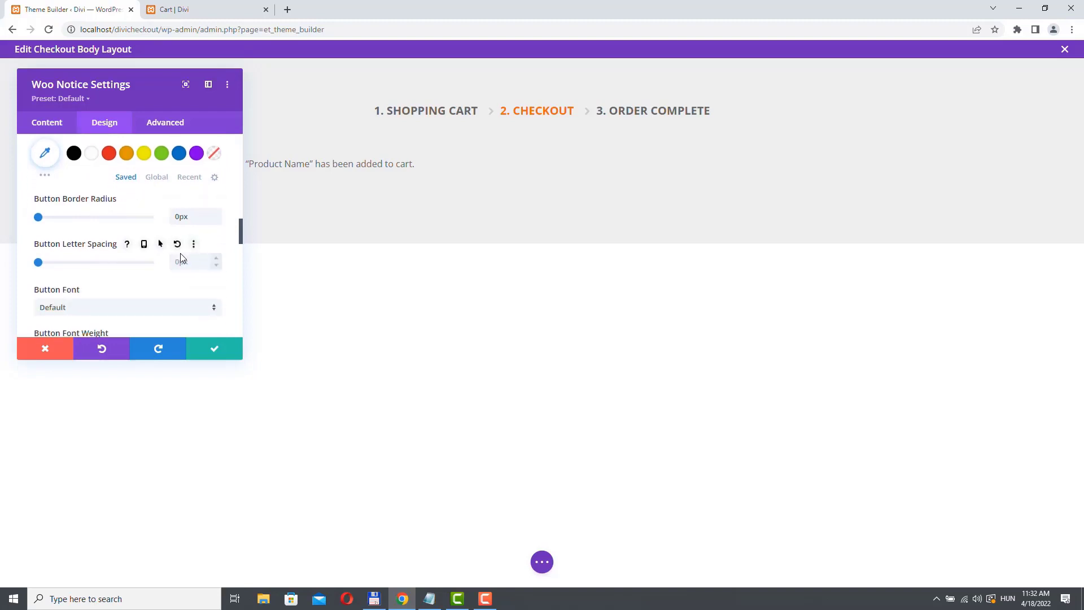
scroll(180, 258, down, 7)
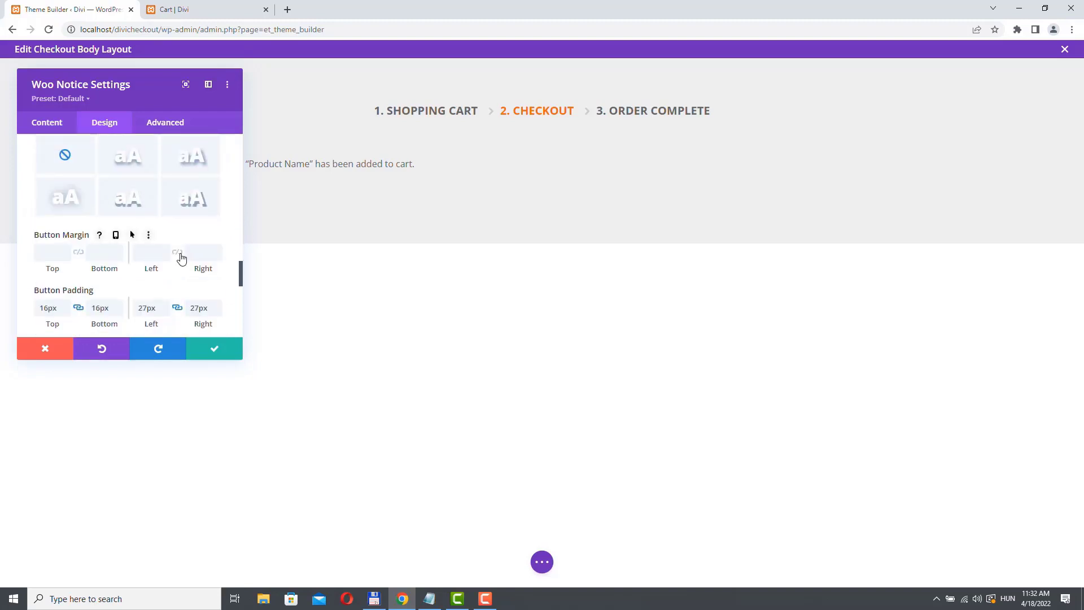
scroll(181, 258, down, 2)
scroll(127, 212, up, 8)
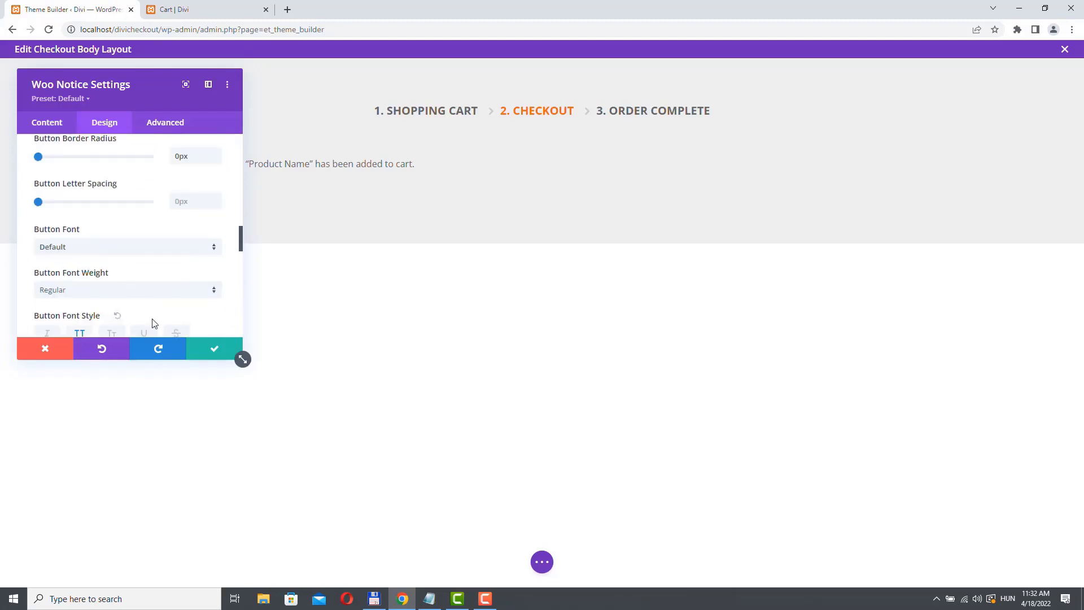
click(218, 353)
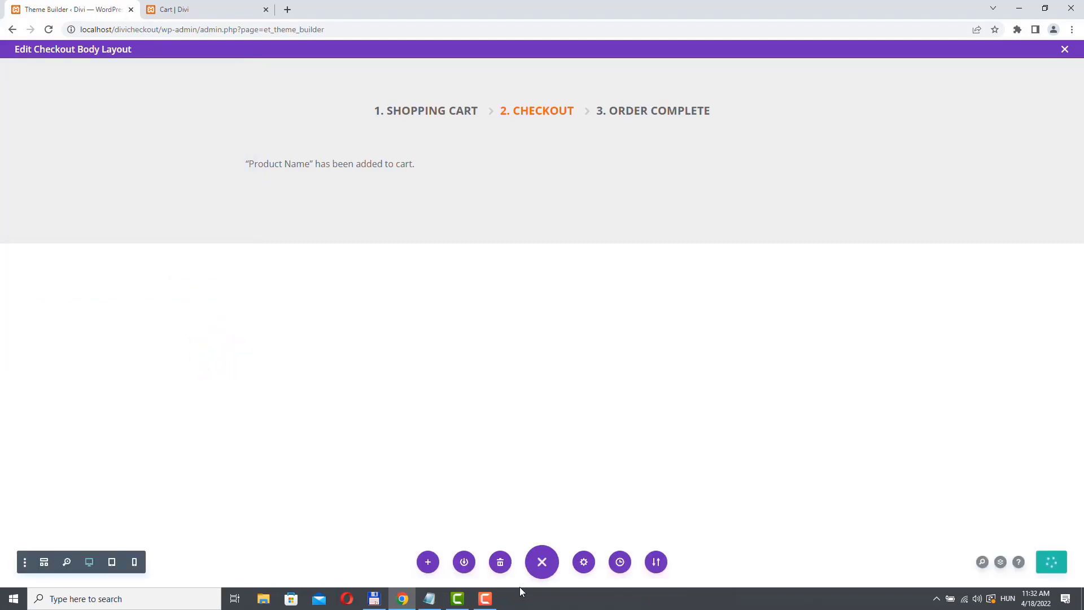
- Set the link text color of the Woo Notice module's title text to #ff6600
click(523, 156)
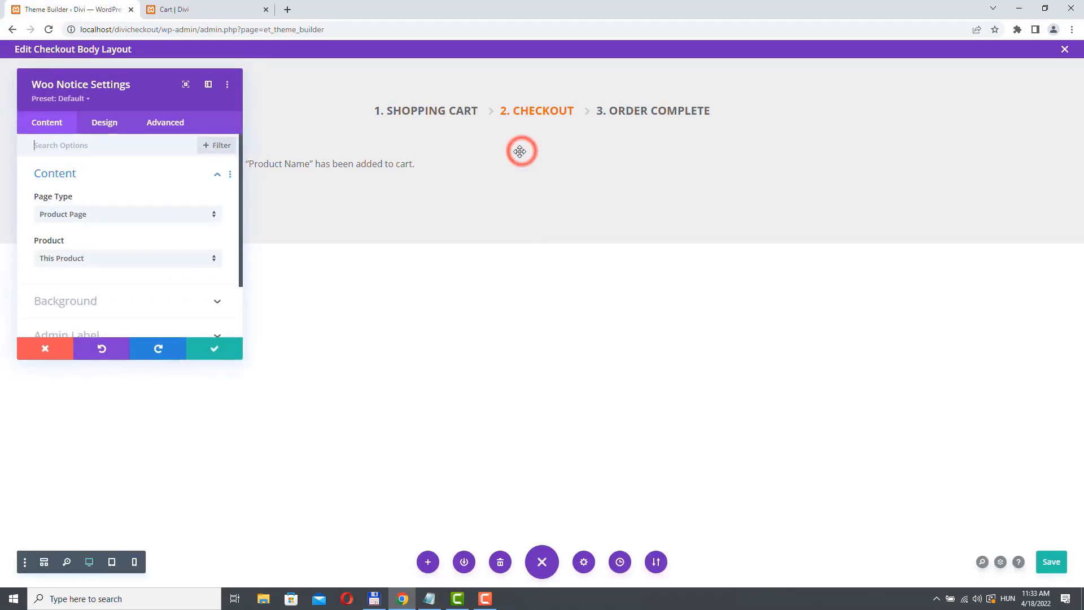
click(72, 210)
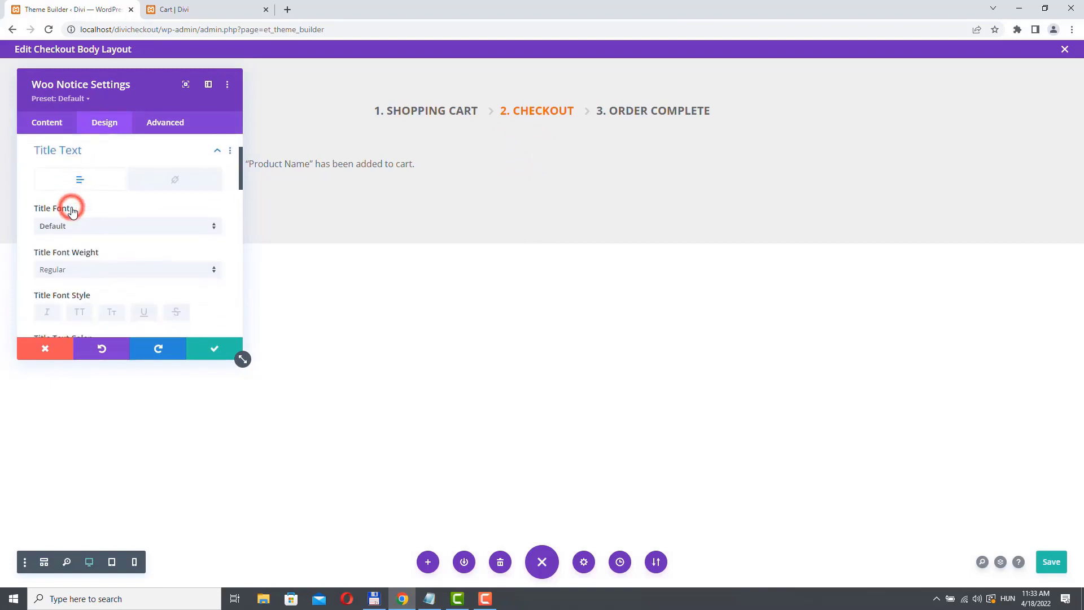
drag(241, 358, 319, 453)
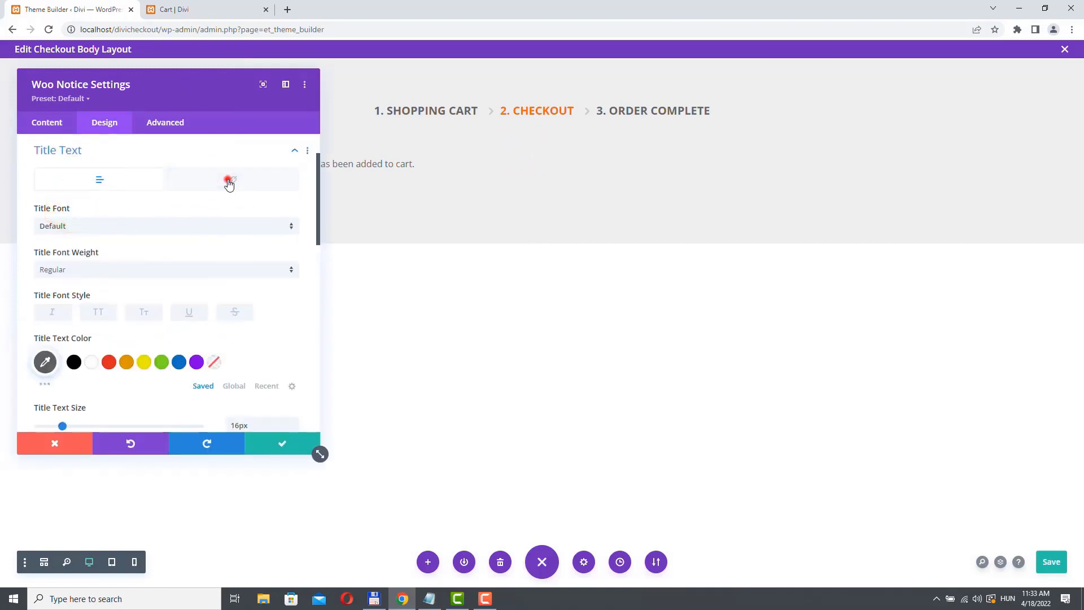
click(232, 179)
click(47, 366)
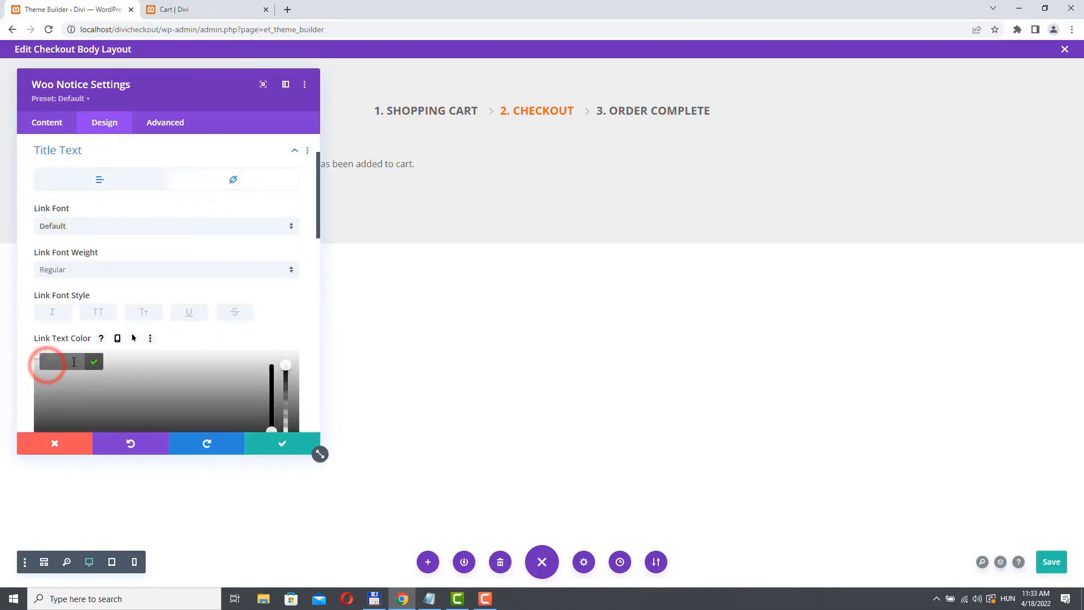
click(66, 362)
text(#)
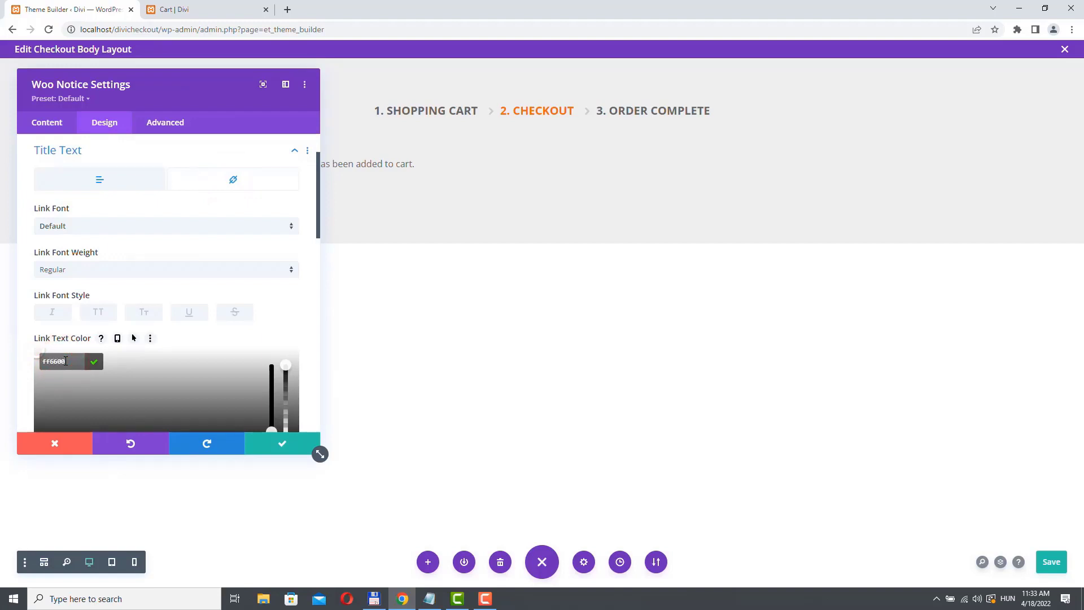
key(Return)
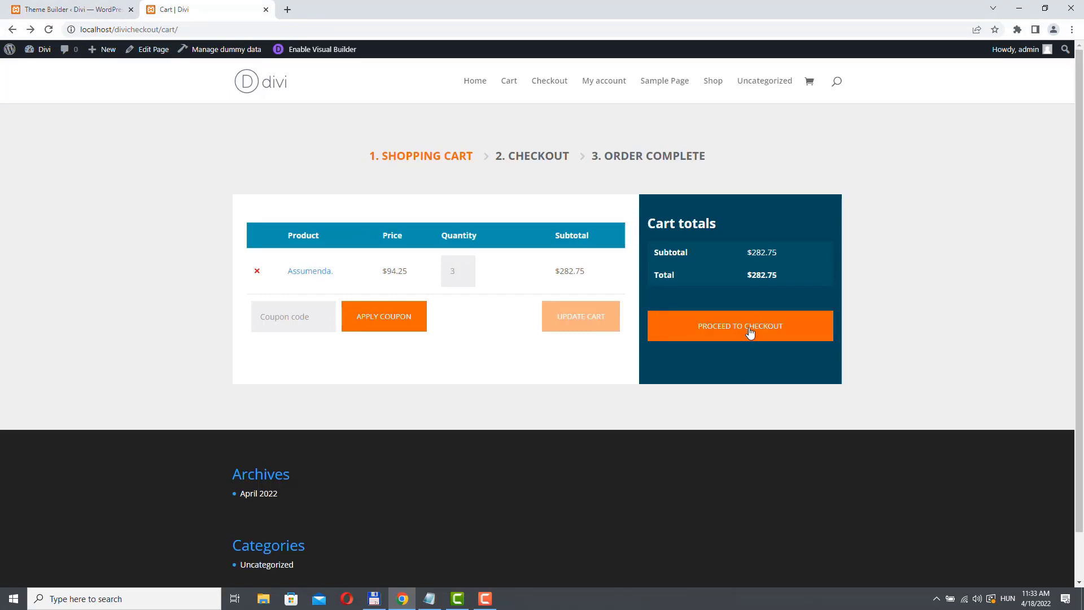
- Proceed from the live cart to the checkout page and check the coupon form by expanding and collapsing it
click(746, 331)
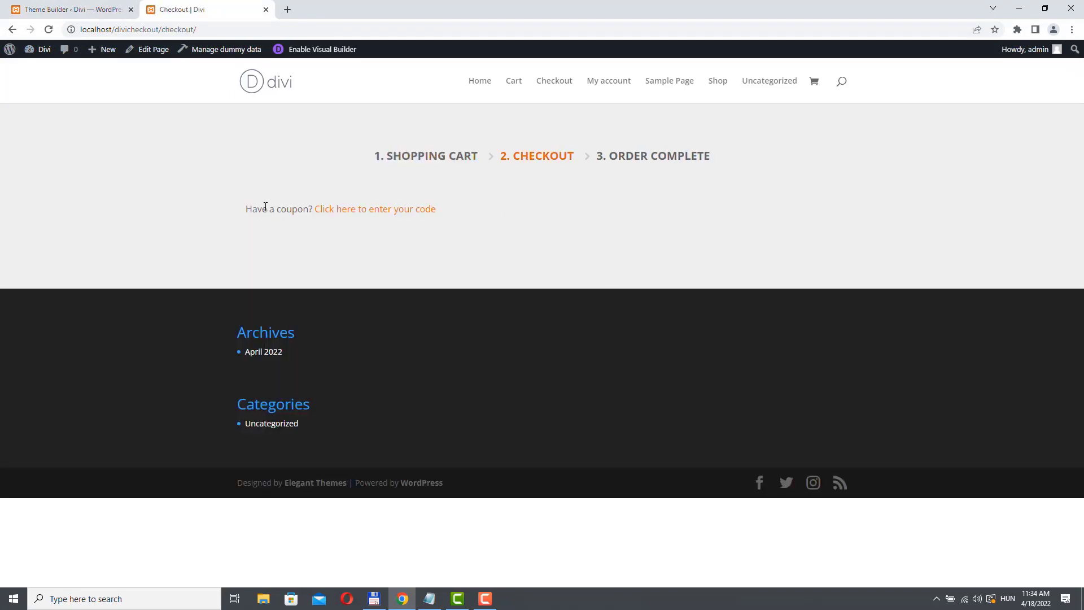
click(362, 210)
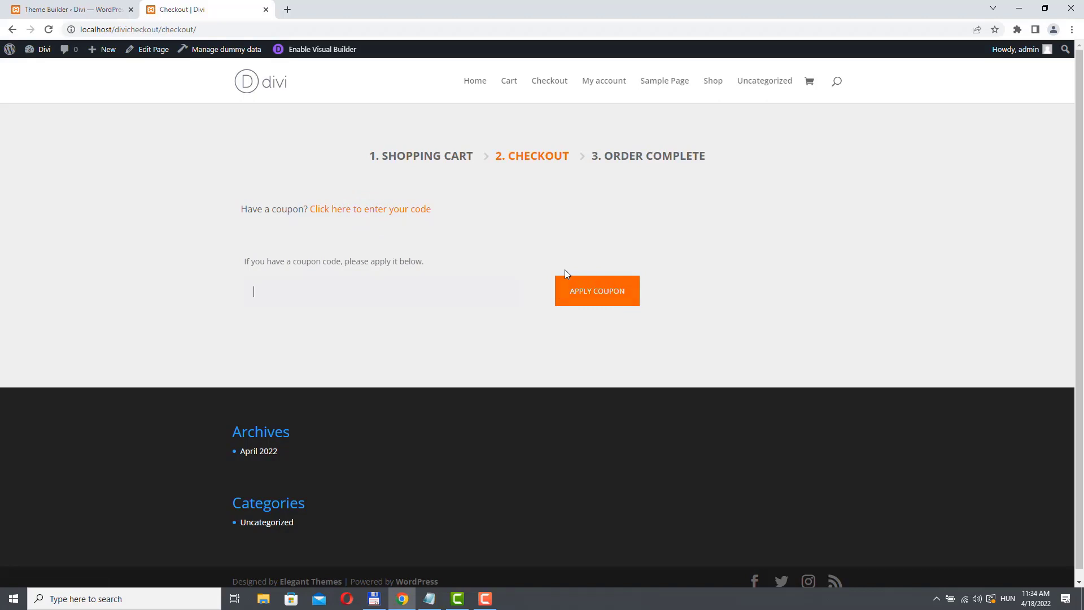
click(370, 210)
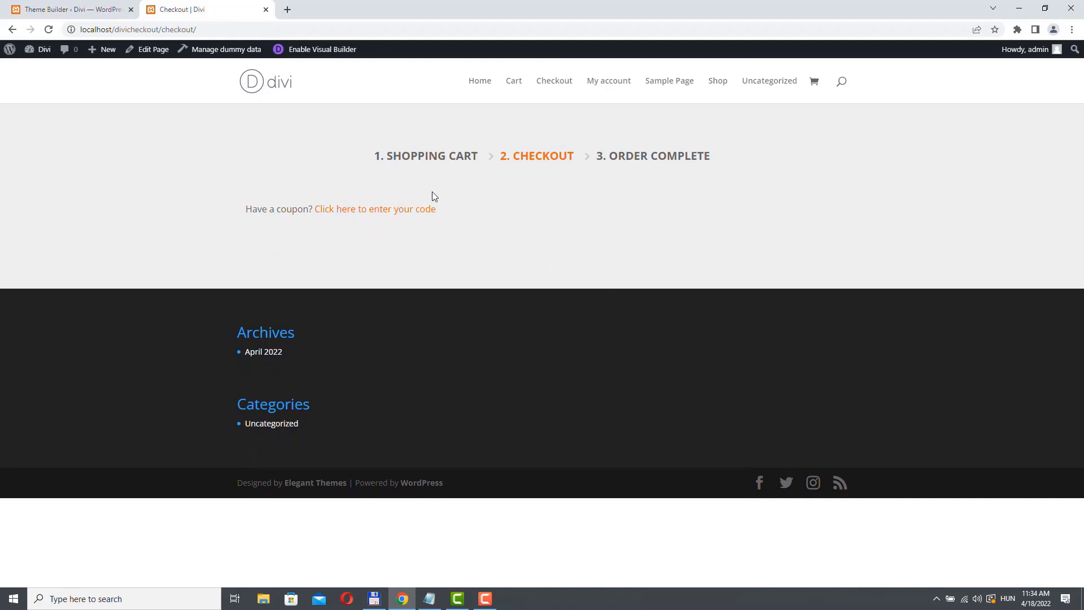
- Back in the Theme Builder, give the Checkout body's Woo Notice module a border width of 1px
click(62, 9)
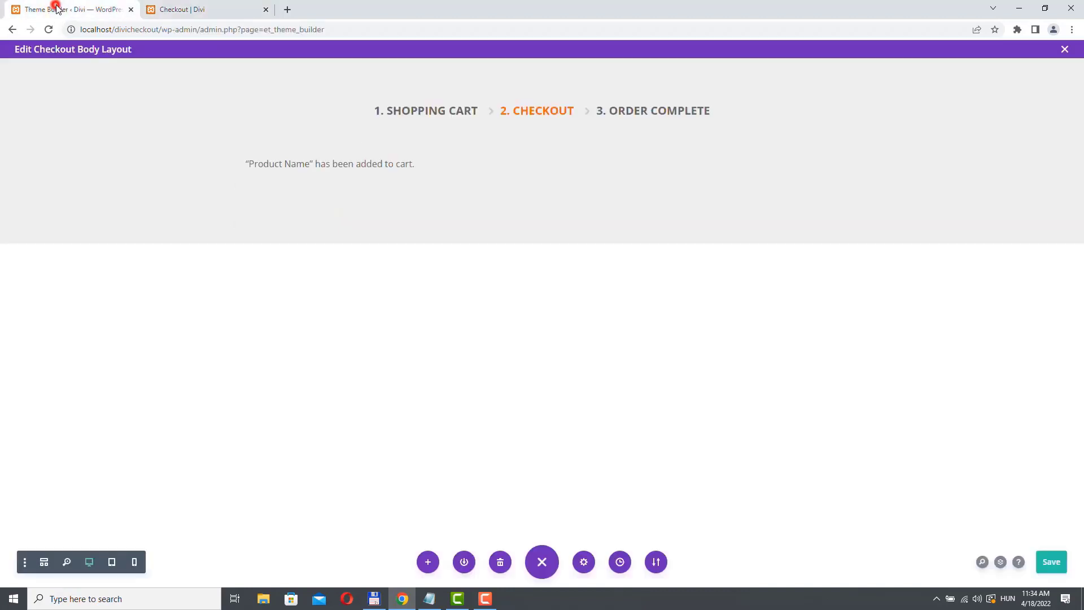
click(520, 155)
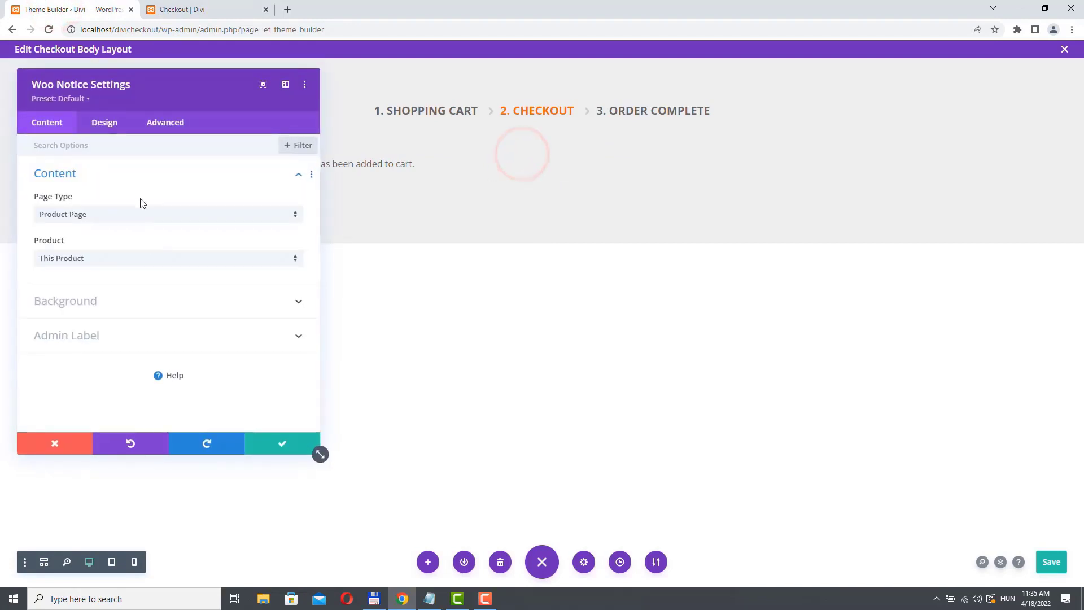
click(109, 127)
scroll(168, 280, down, 2)
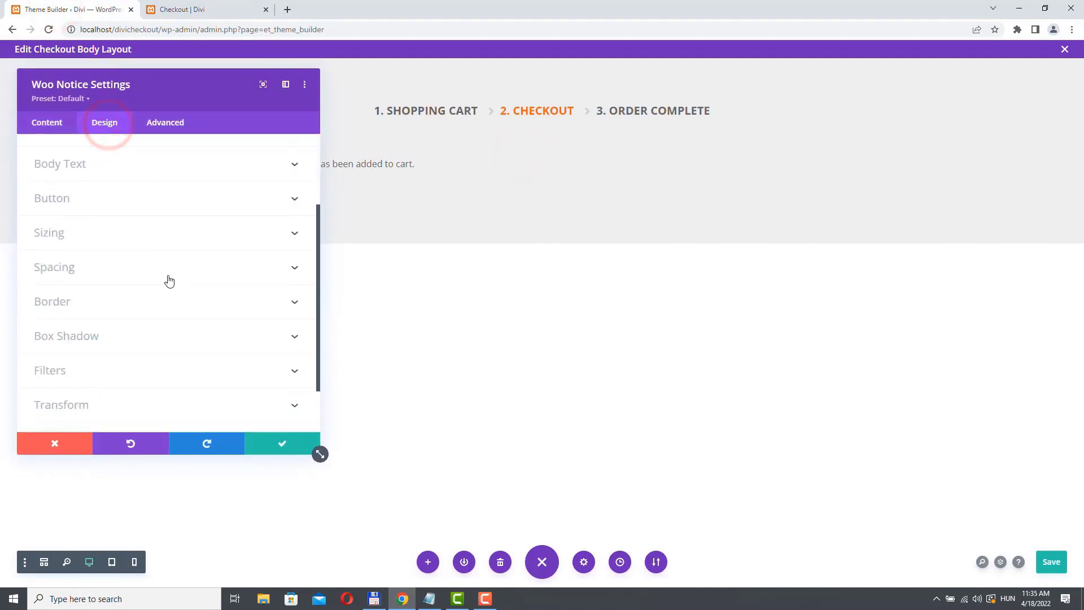
click(65, 303)
scroll(186, 282, down, 4)
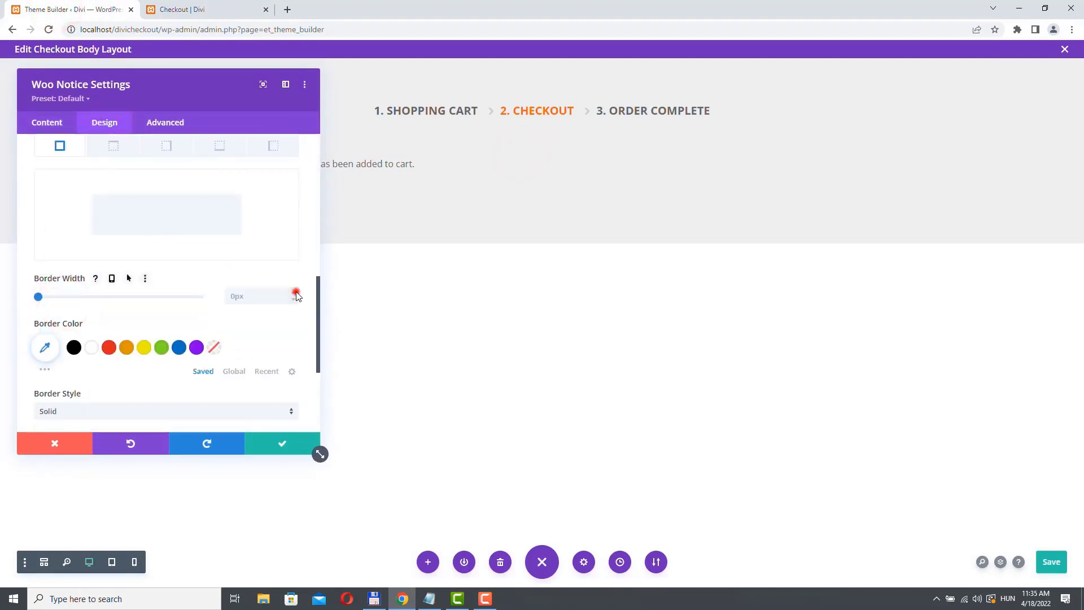
click(296, 294)
- Set the border color of the Woo Notice module to #b7b7b7
scroll(169, 271, down, 2)
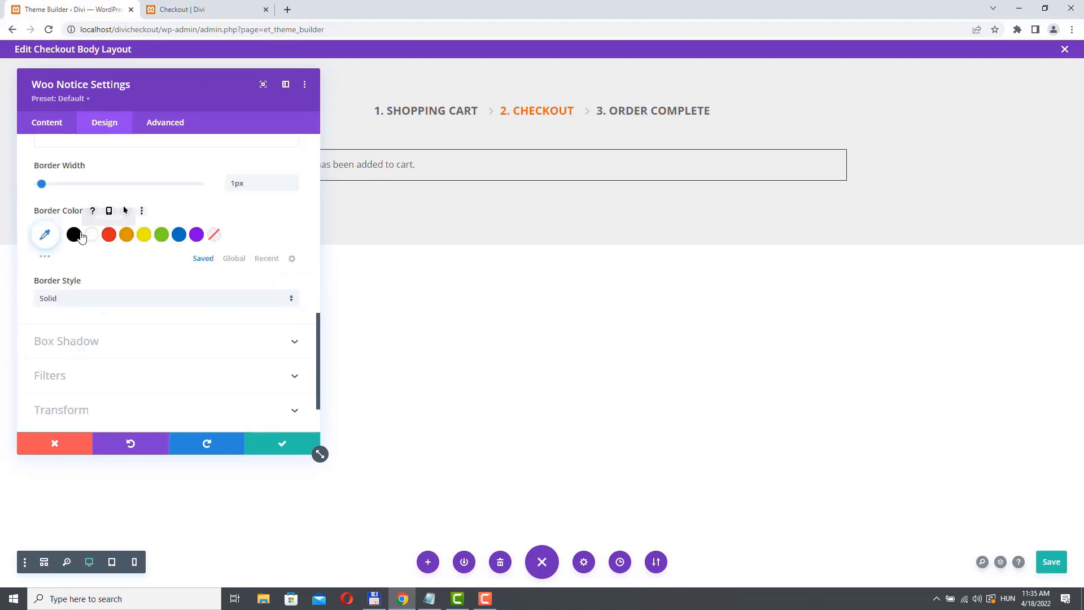
click(44, 236)
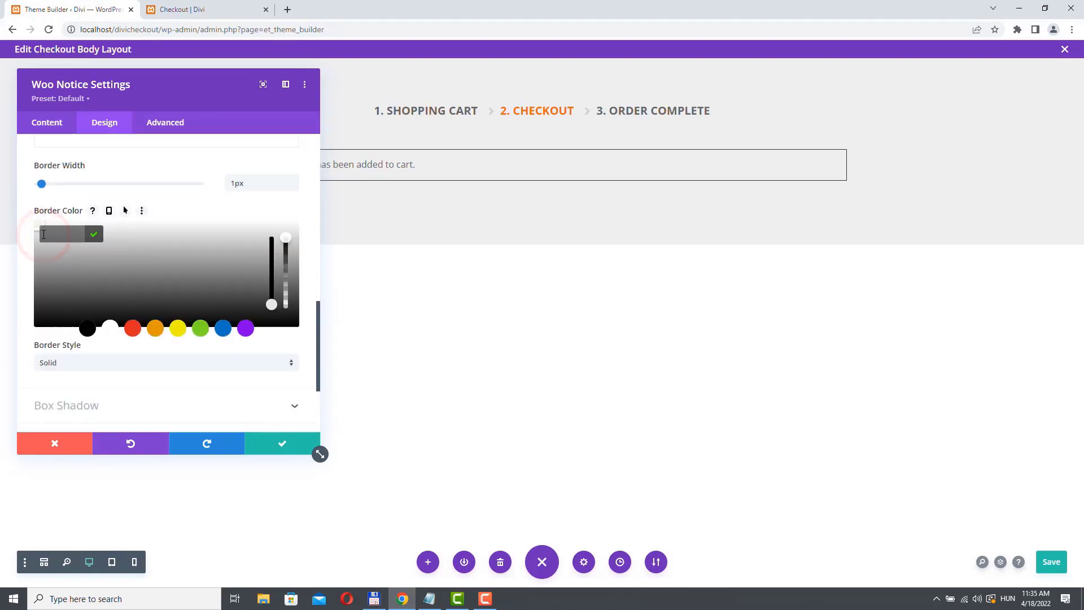
text(b7b7b7)
click(27, 176)
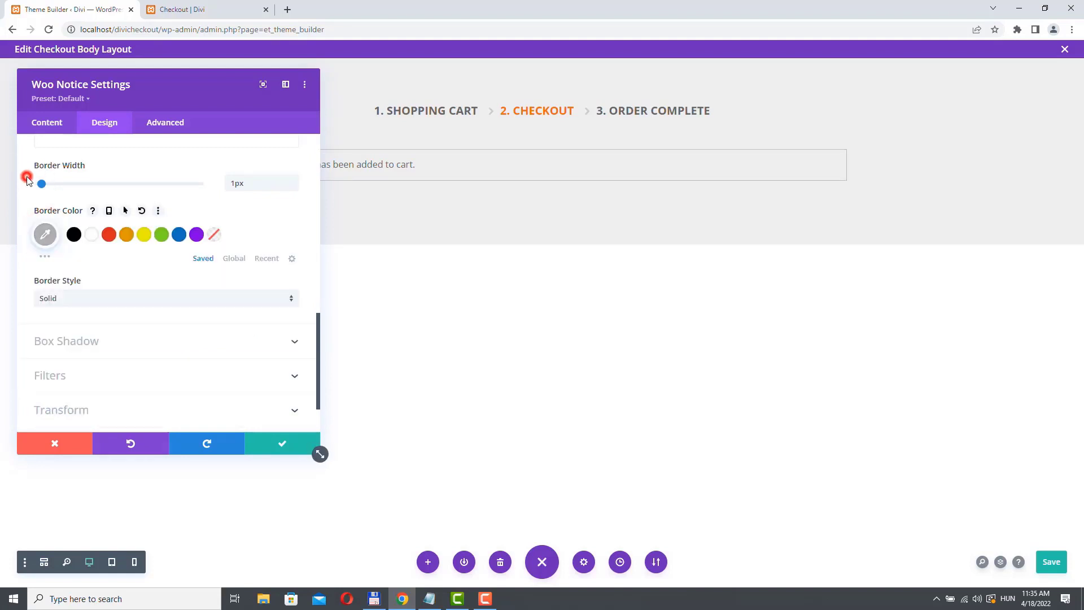
- Try a Dotted border on the notice, settle on Dashed, and save the module and the checkout layout
click(78, 299)
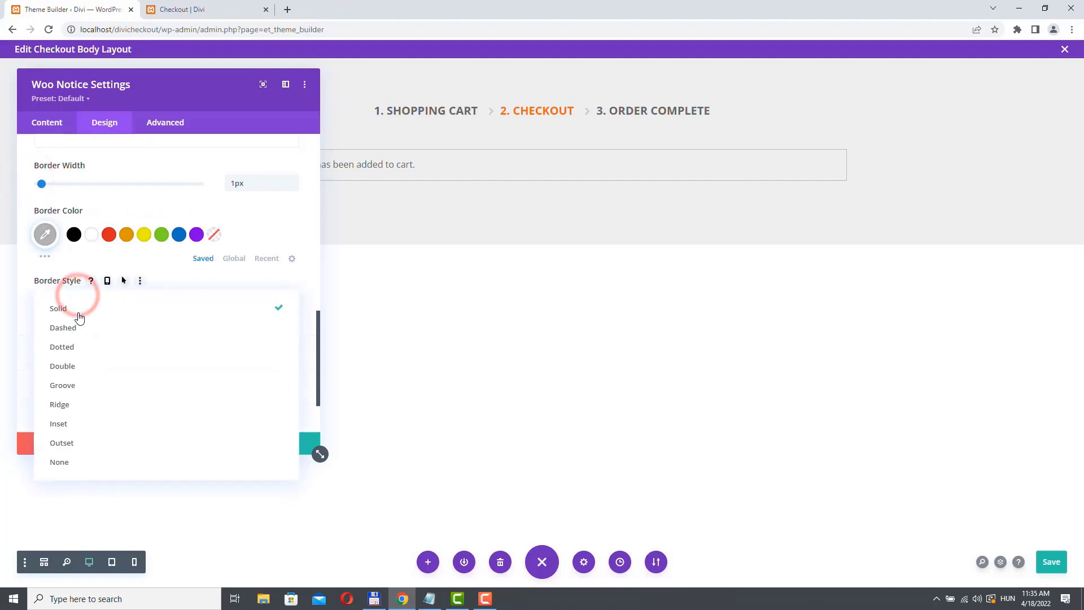
click(73, 348)
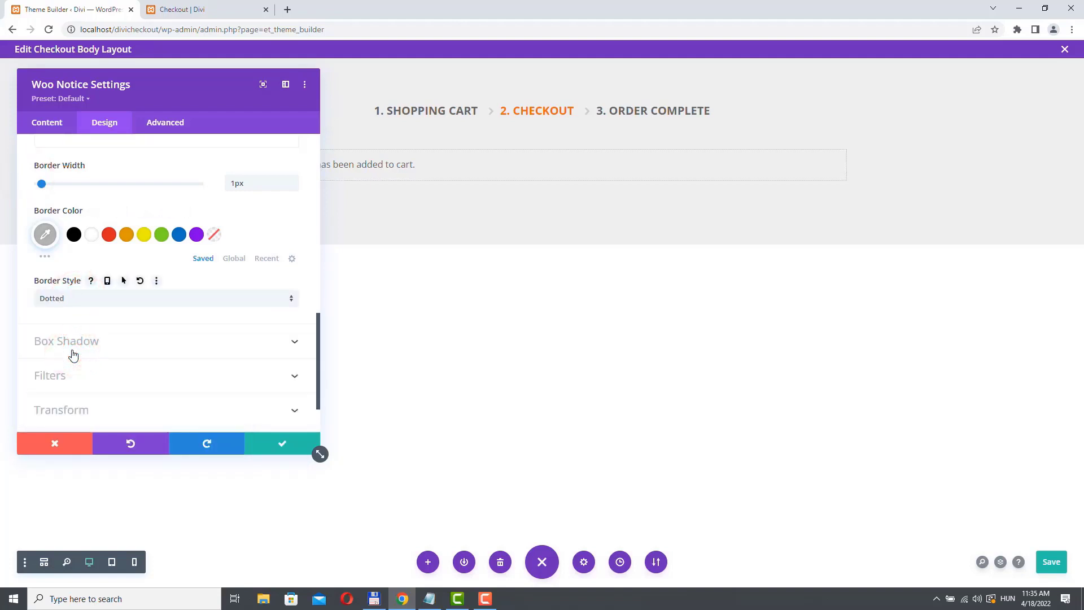
click(76, 299)
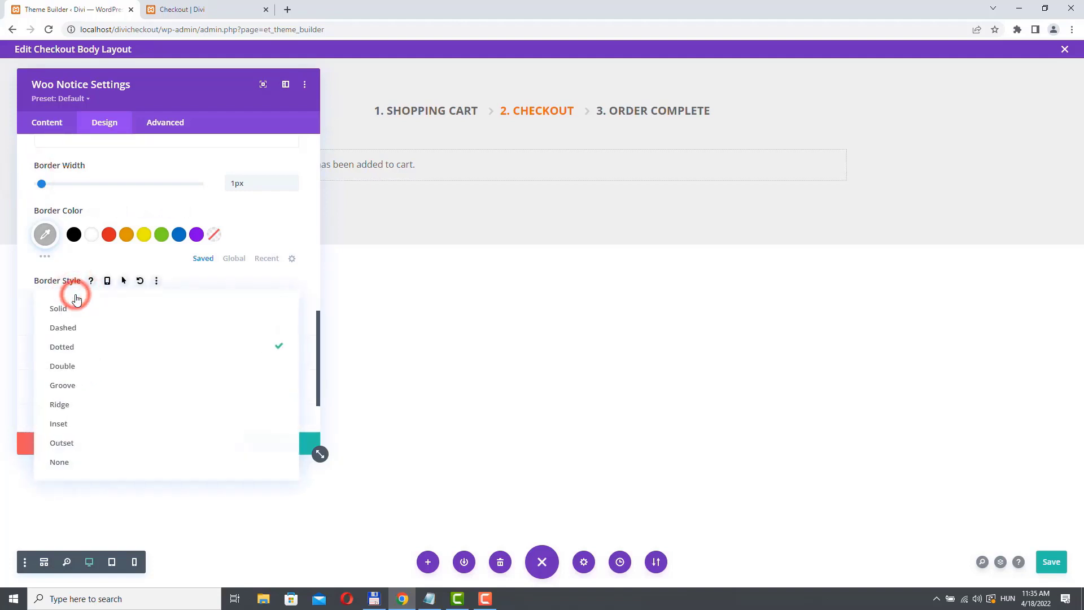
click(76, 330)
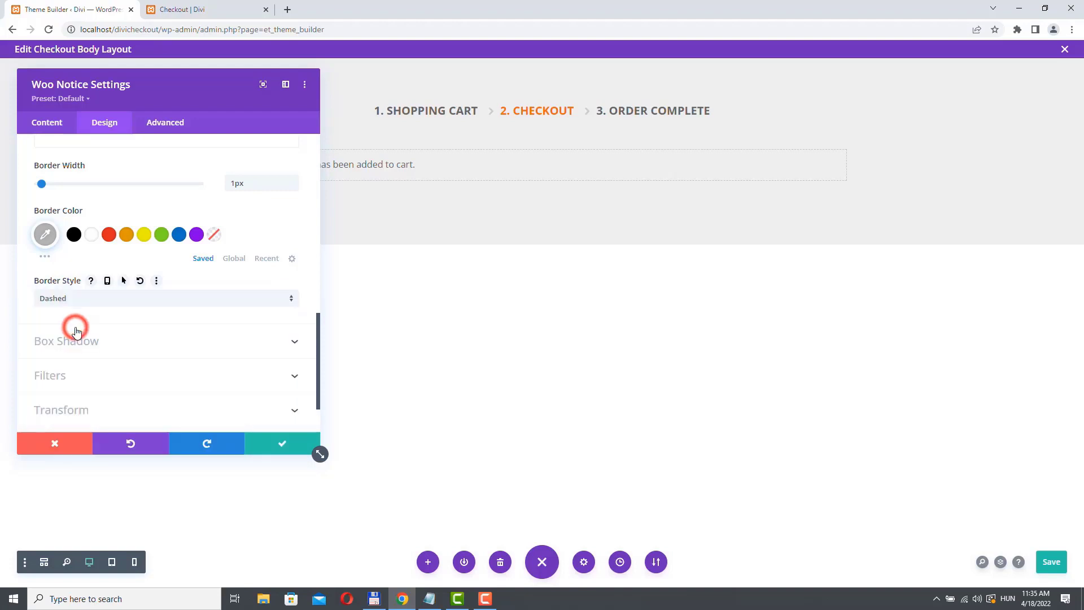
click(105, 337)
click(285, 446)
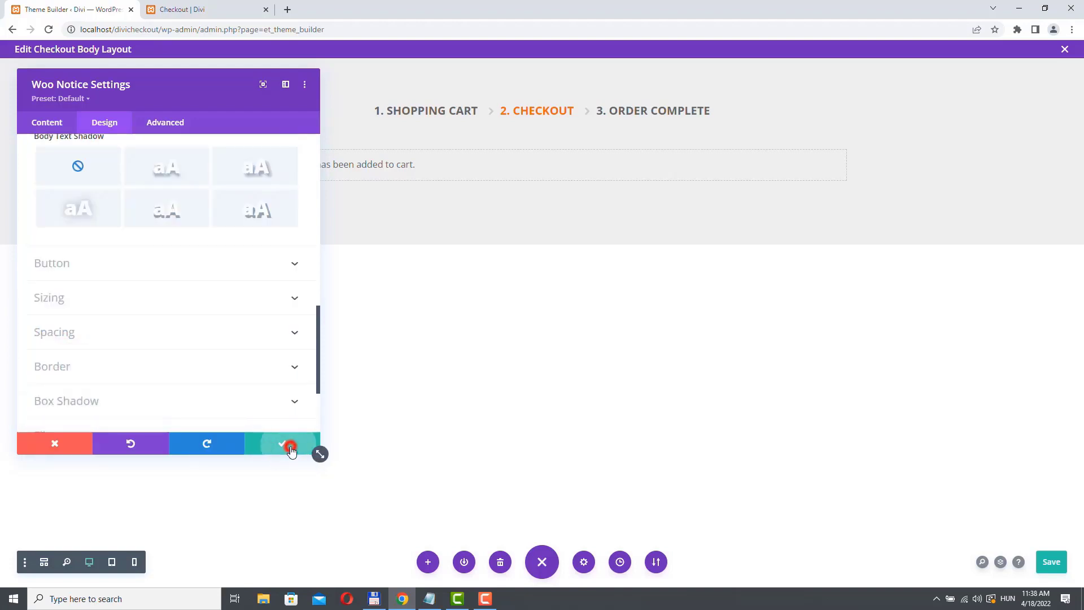
click(1055, 563)
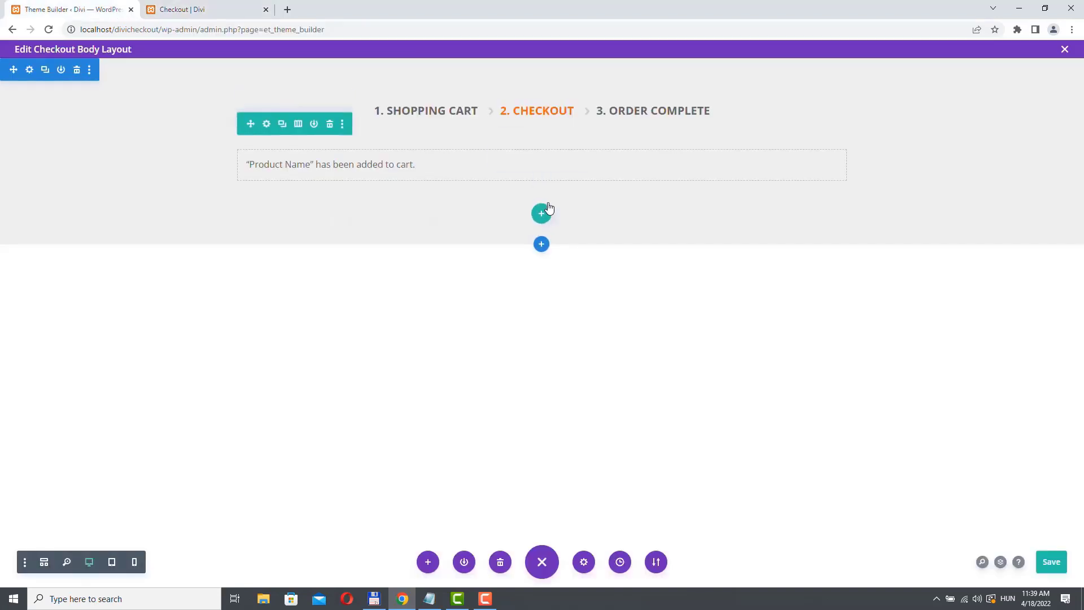
- Insert a row with two equal columns below the notice and add a Woo Checkout Billing module to its first column
click(542, 214)
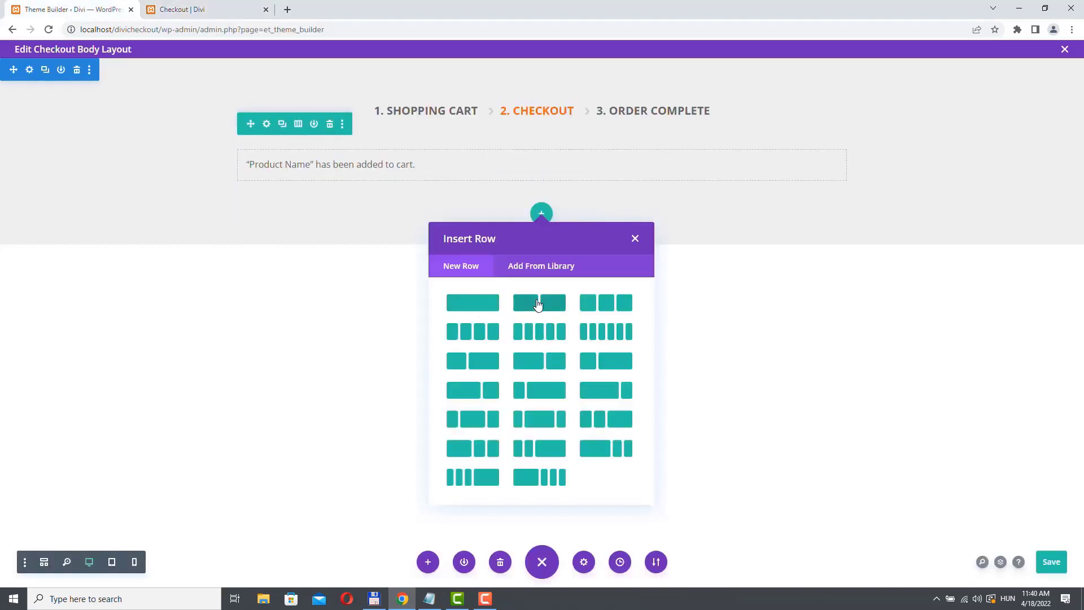
click(543, 305)
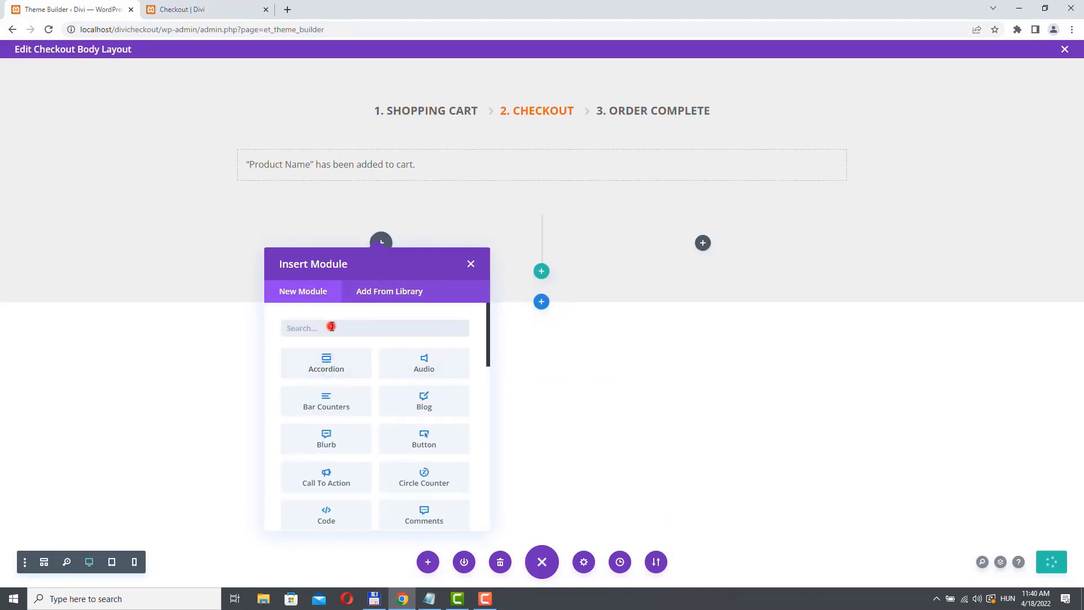
click(332, 326)
text(woo)
click(428, 400)
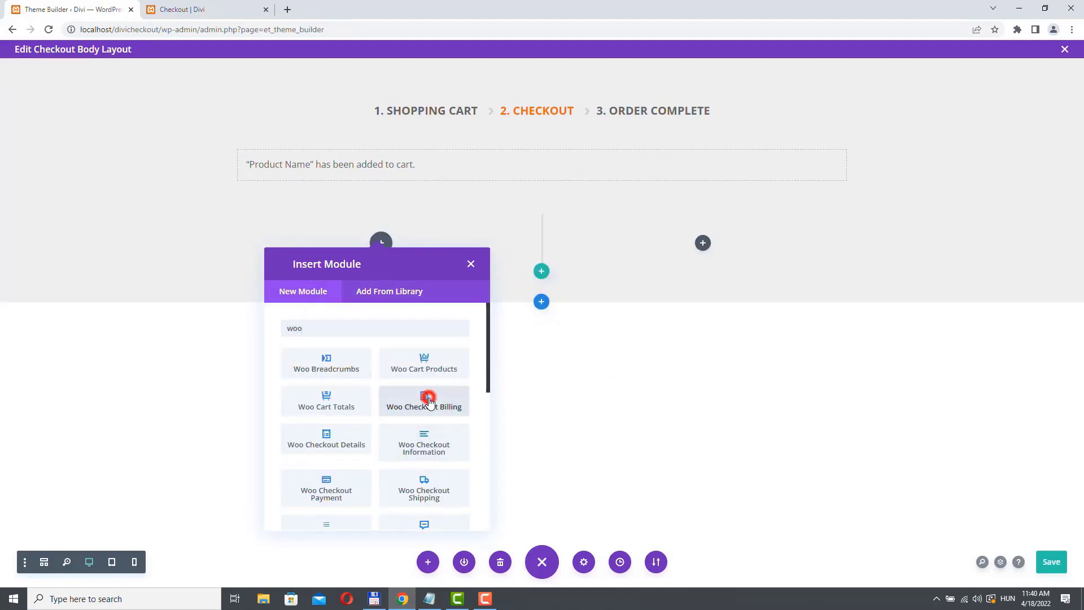
click(309, 439)
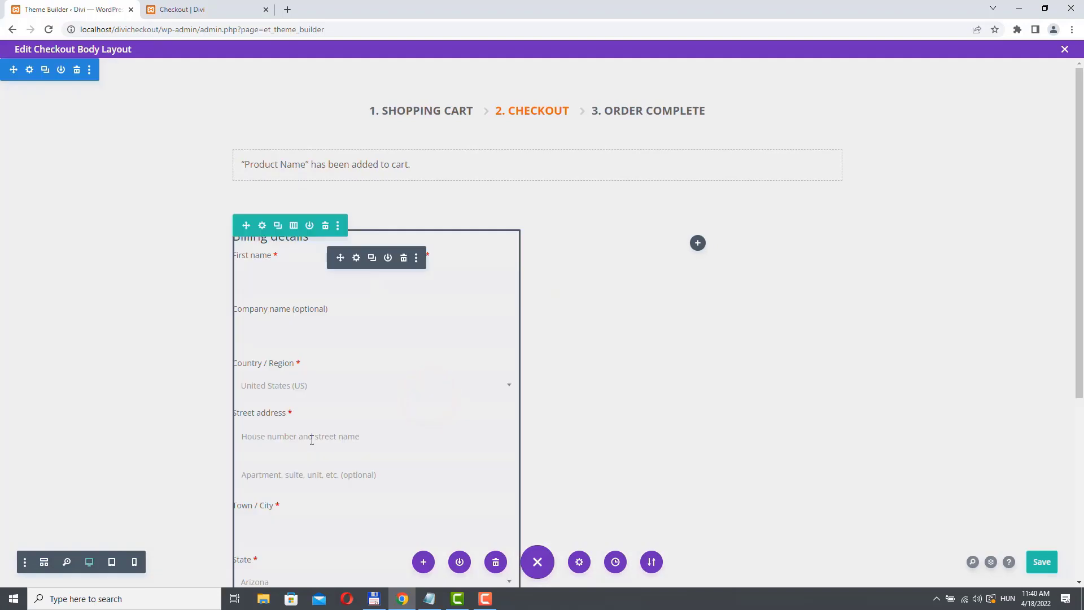
- Add a Woo Checkout Details module to the second column of the new row and save its settings
click(698, 244)
text(woo)
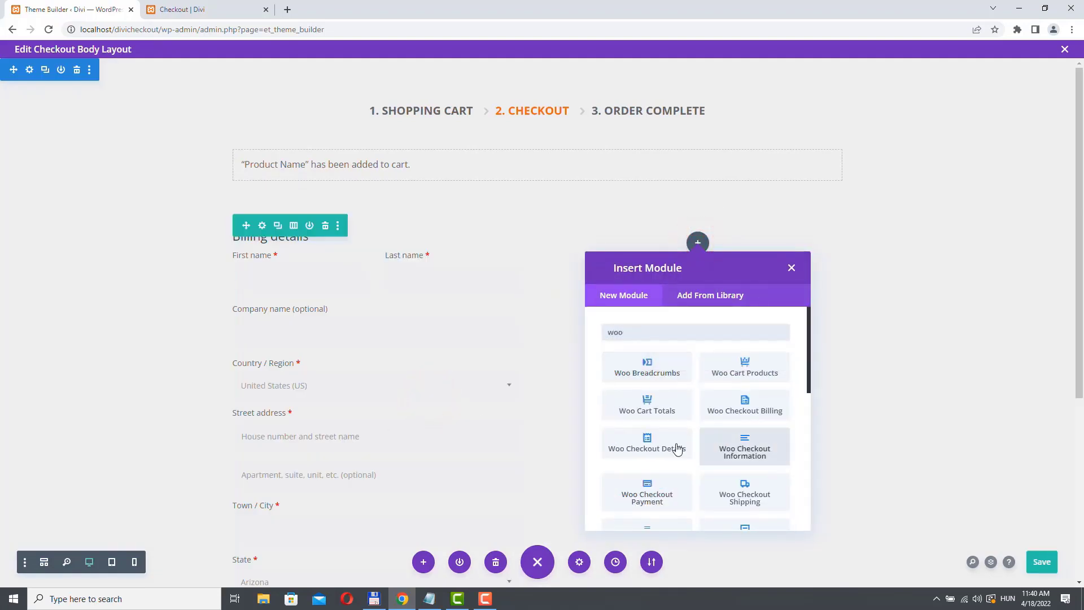
click(639, 448)
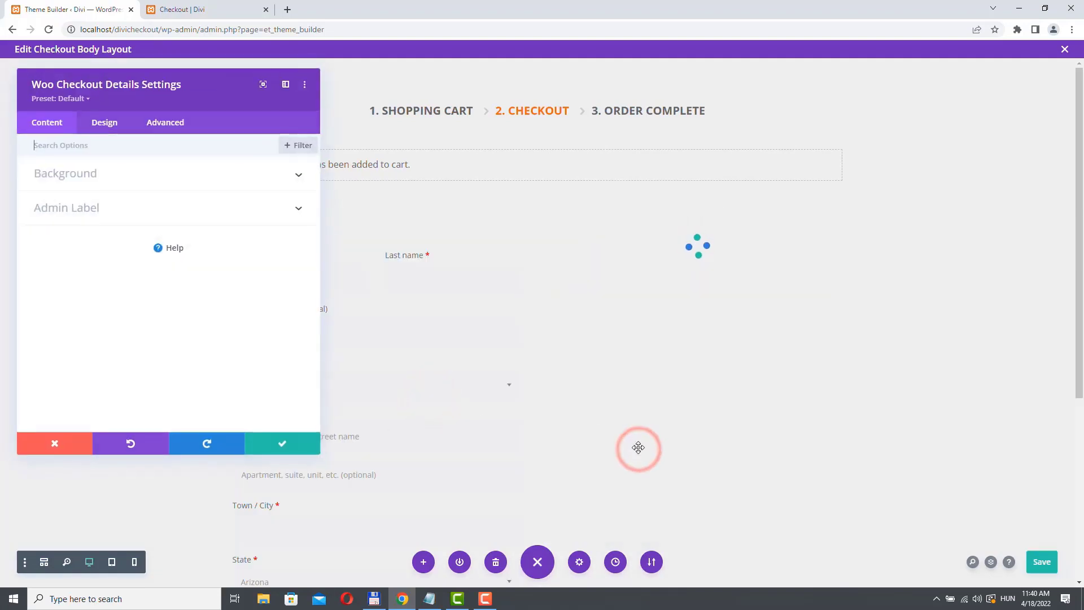
click(282, 443)
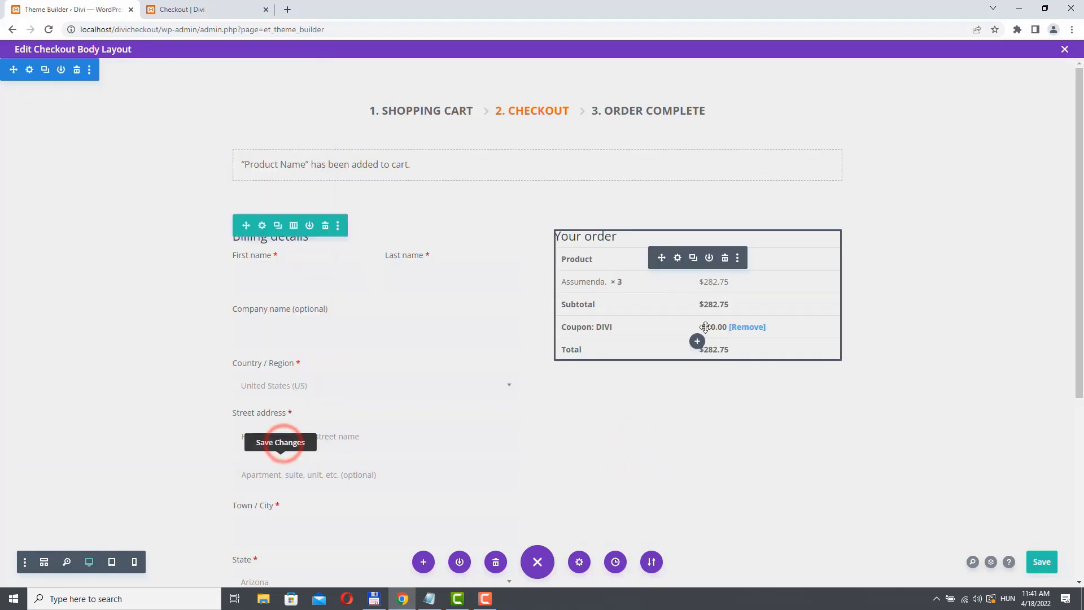
- Add a Woo Checkout Payment module beneath the order details in the second column
click(698, 342)
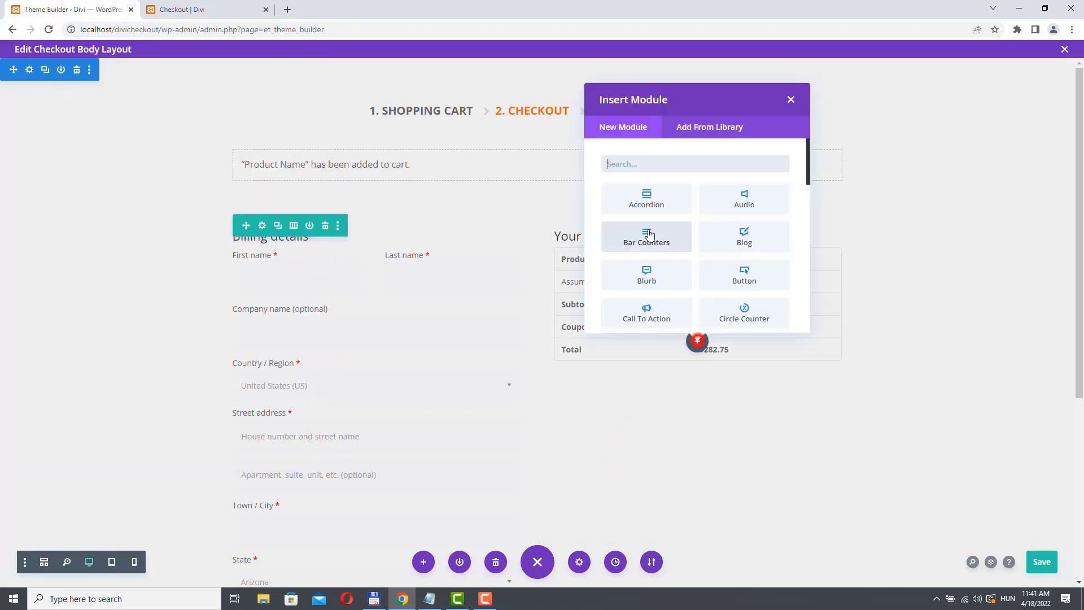
text(woo)
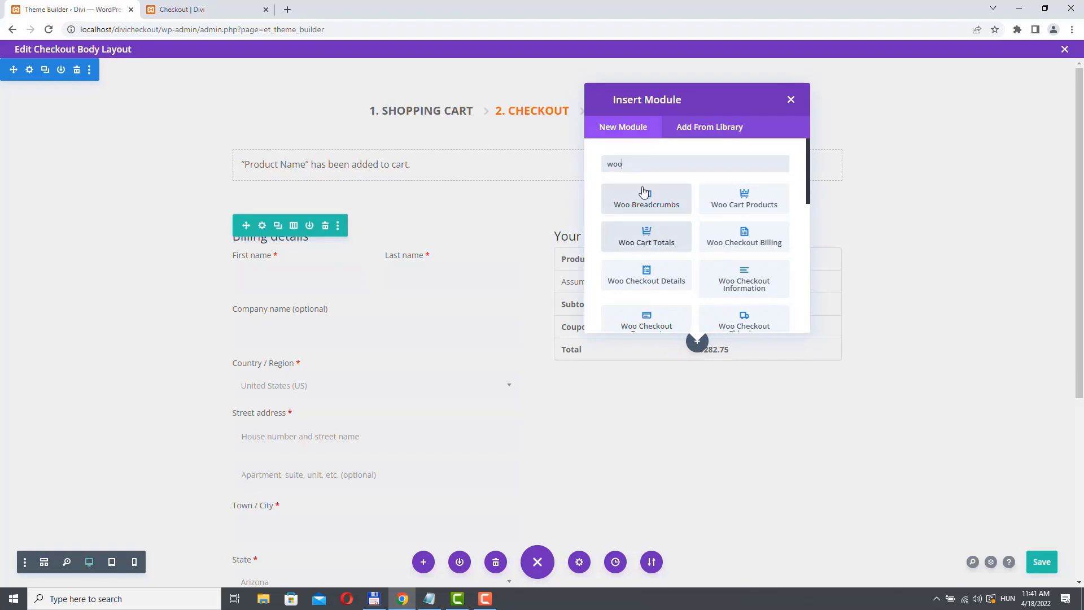
scroll(760, 278, down, 2)
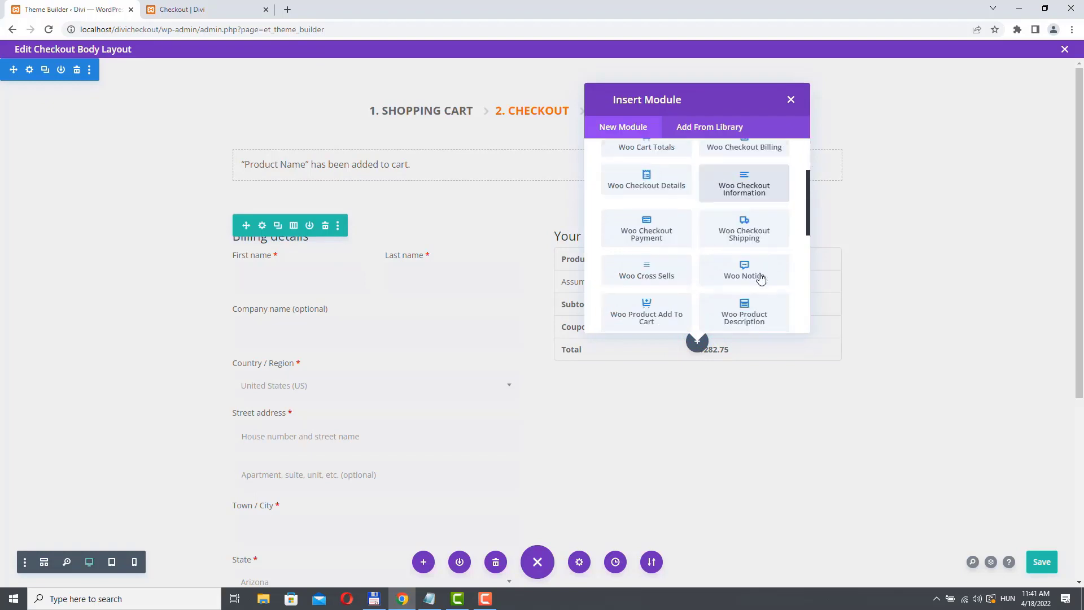
click(657, 220)
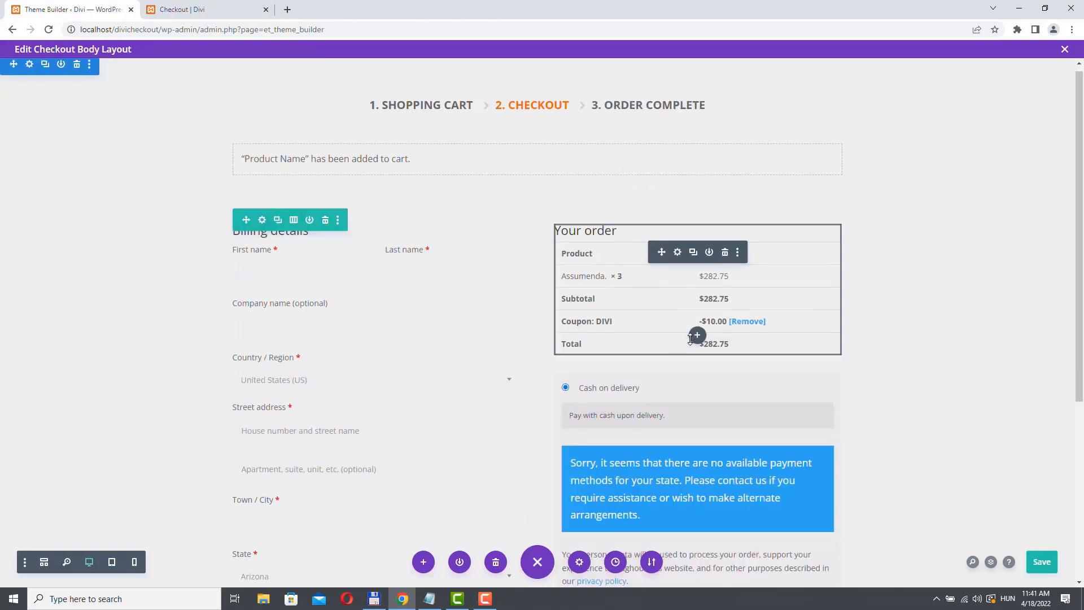
- Add a Woo Checkout Shipping module beneath the billing form in the first column
scroll(690, 339, down, 5)
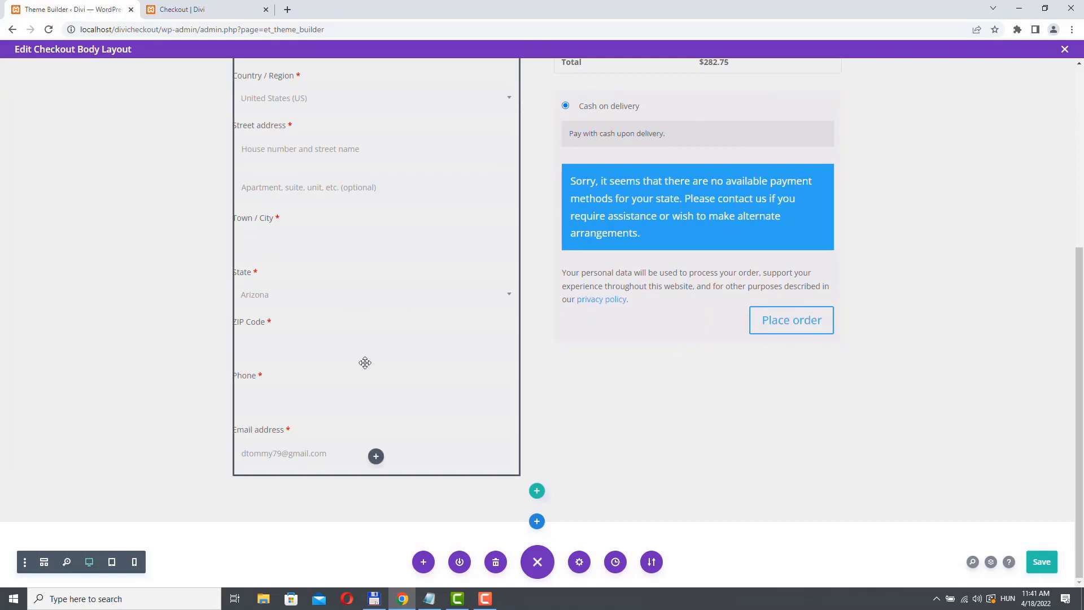
click(376, 455)
text(oo)
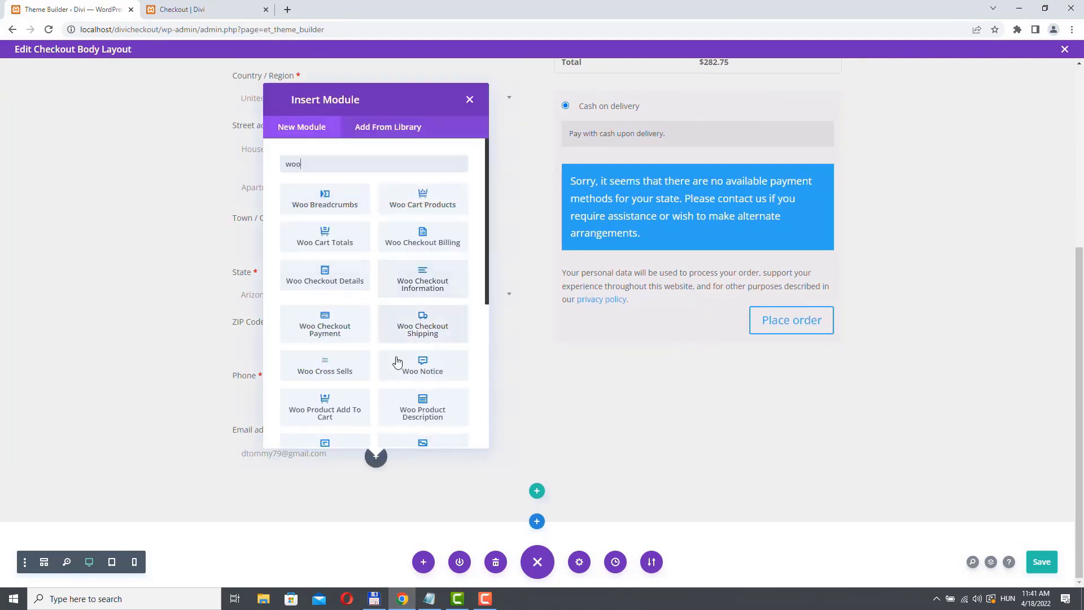
click(429, 328)
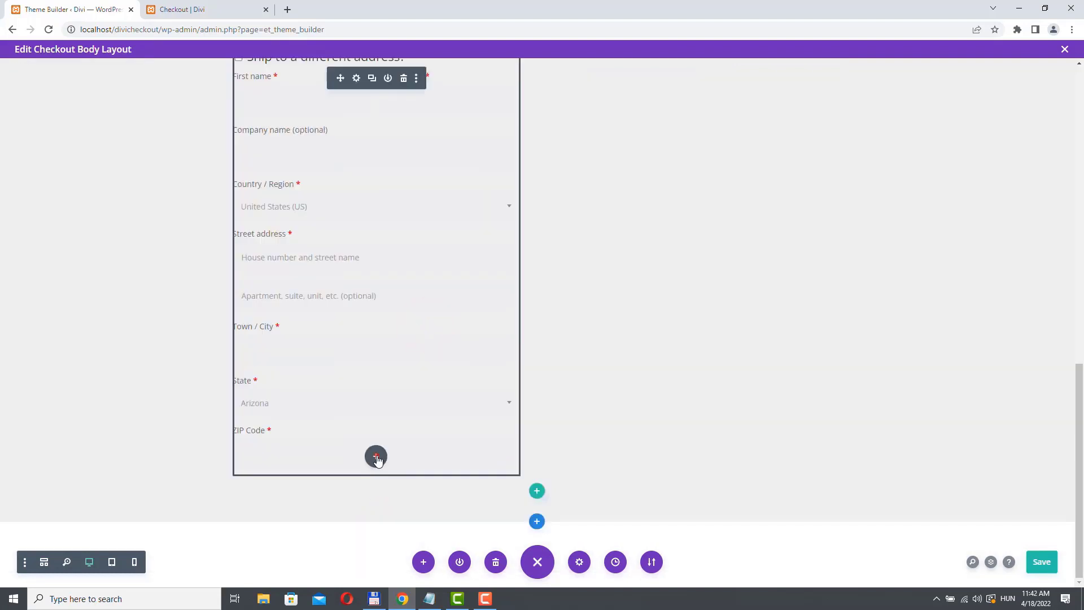
- Add a Woo Checkout Information module beneath the shipping form and look over the assembled checkout layout
click(376, 456)
click(306, 166)
text(woo)
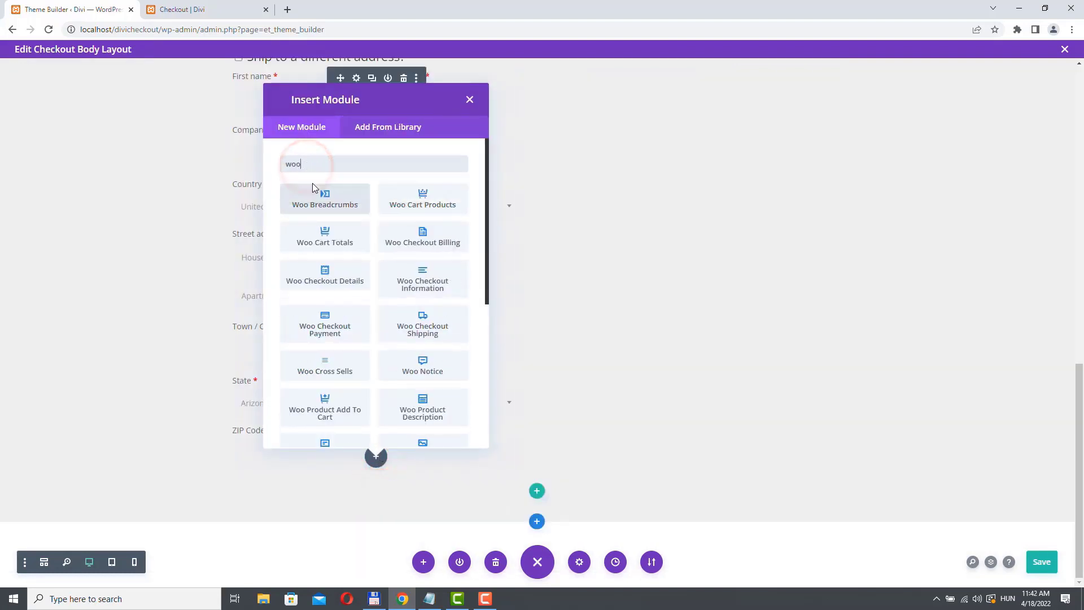
click(424, 282)
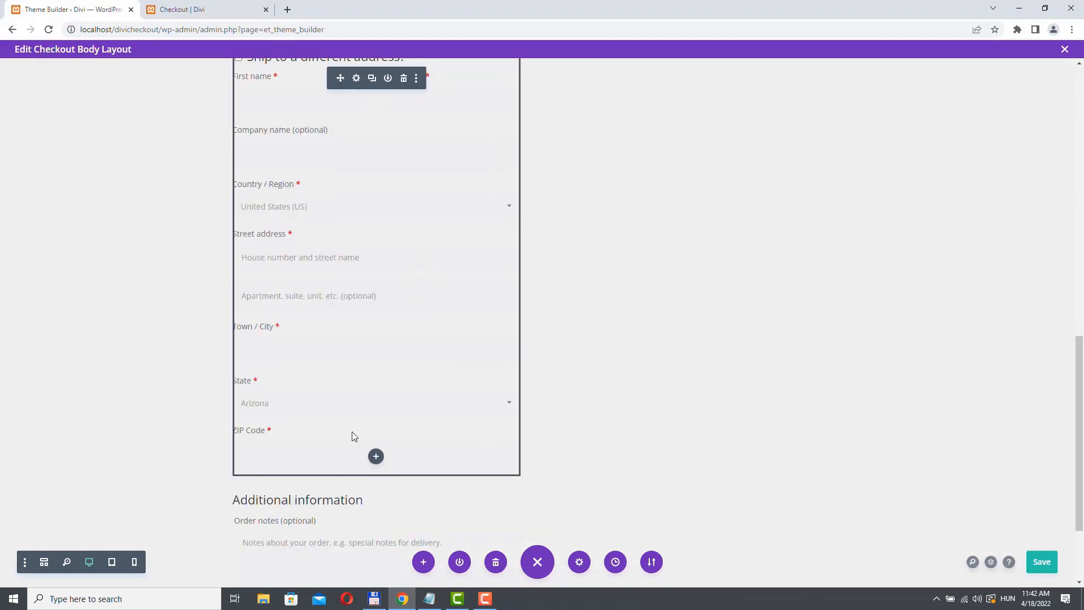
scroll(345, 426, down, 3)
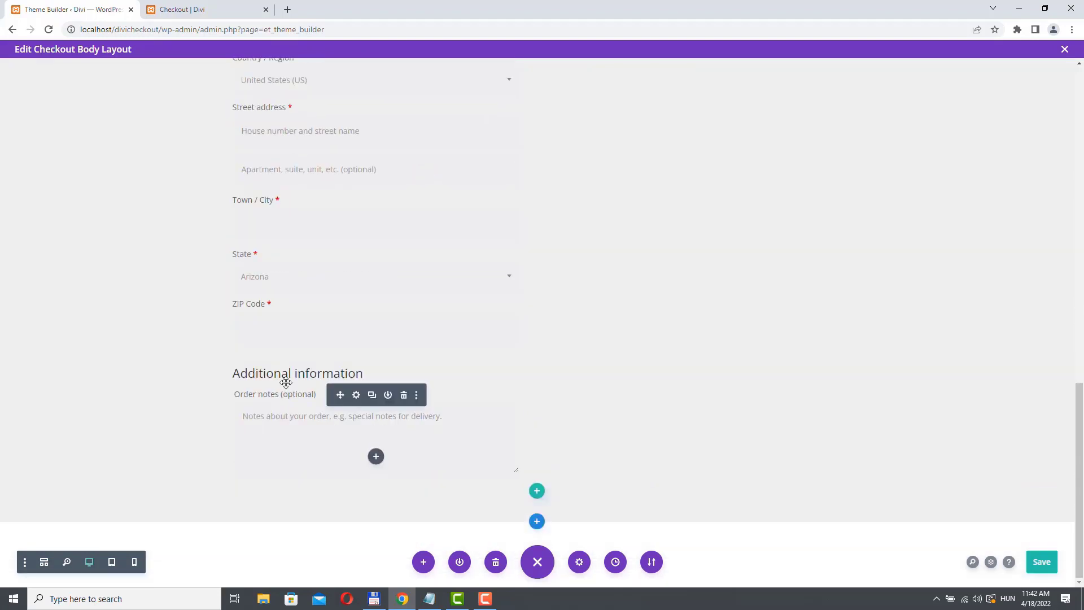
scroll(367, 420, up, 5)
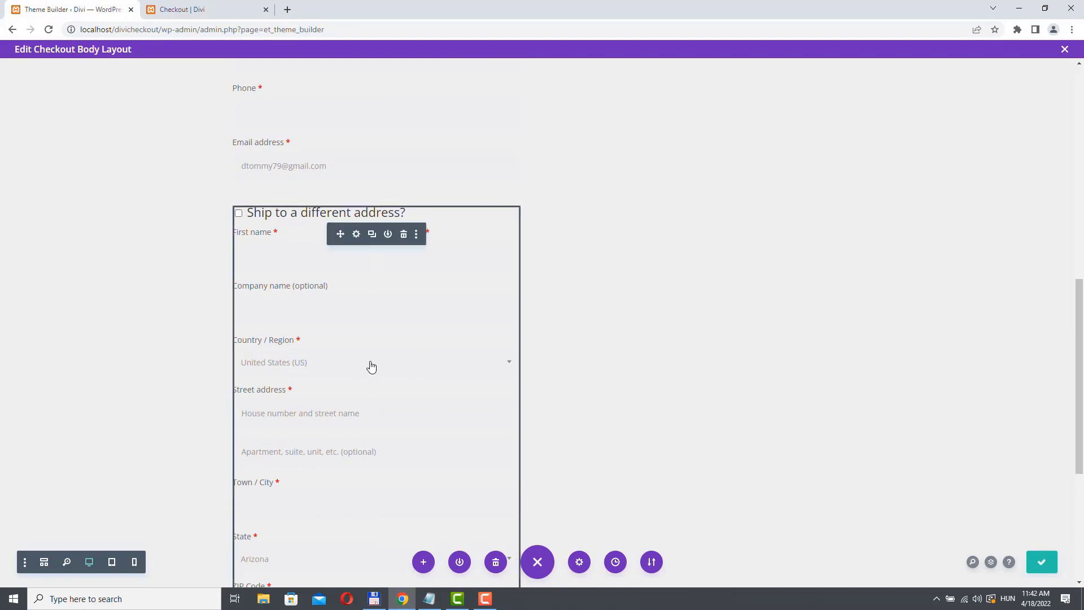
scroll(380, 341, up, 5)
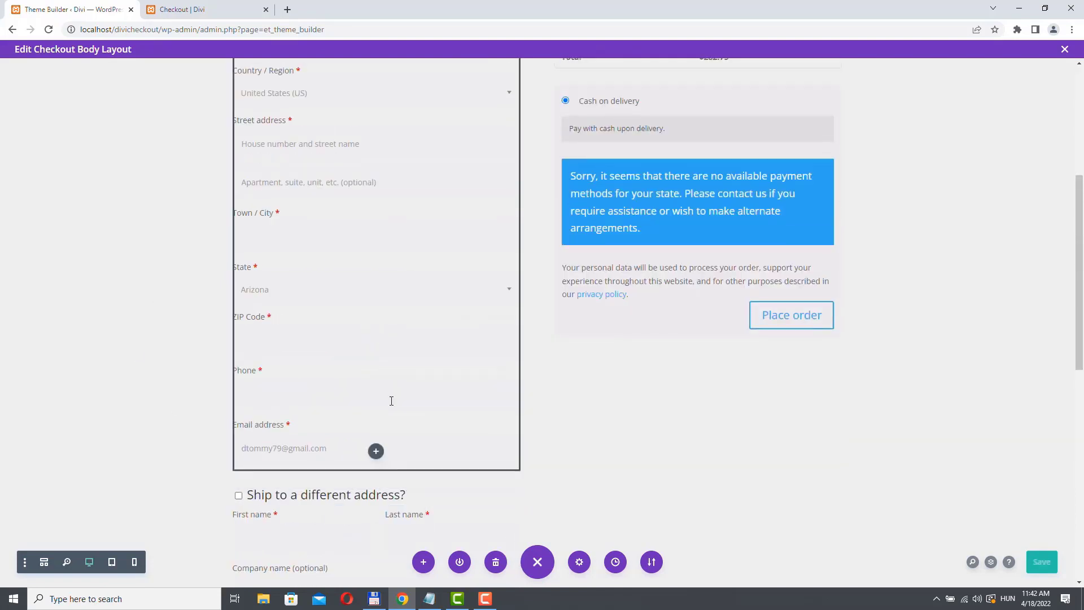
- Give the first column of the checkout row, which holds the billing form, a white background
scroll(389, 400, down, 3)
scroll(372, 420, up, 8)
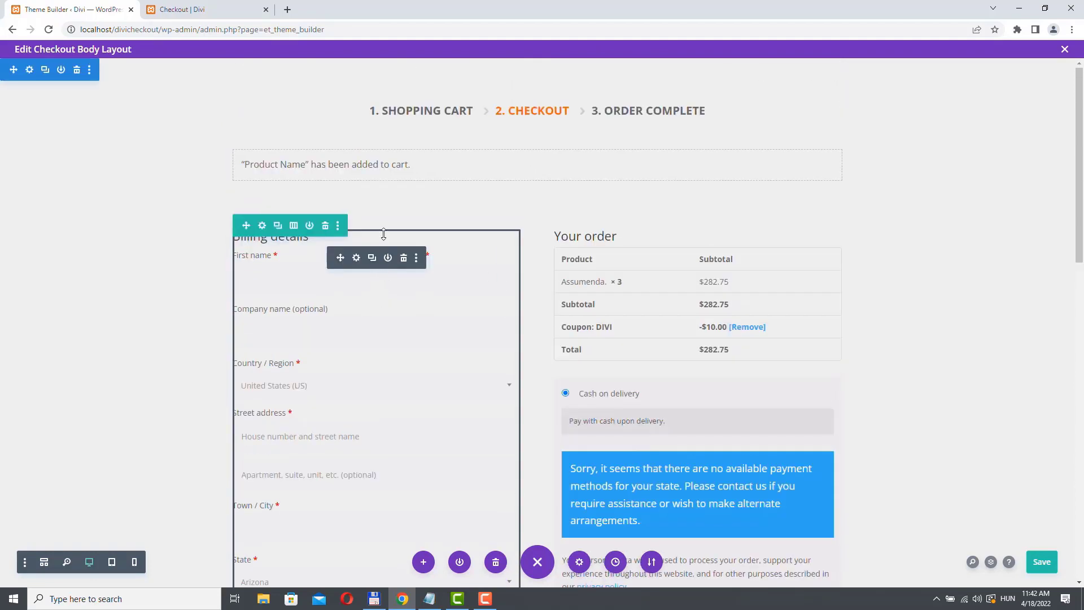
click(262, 226)
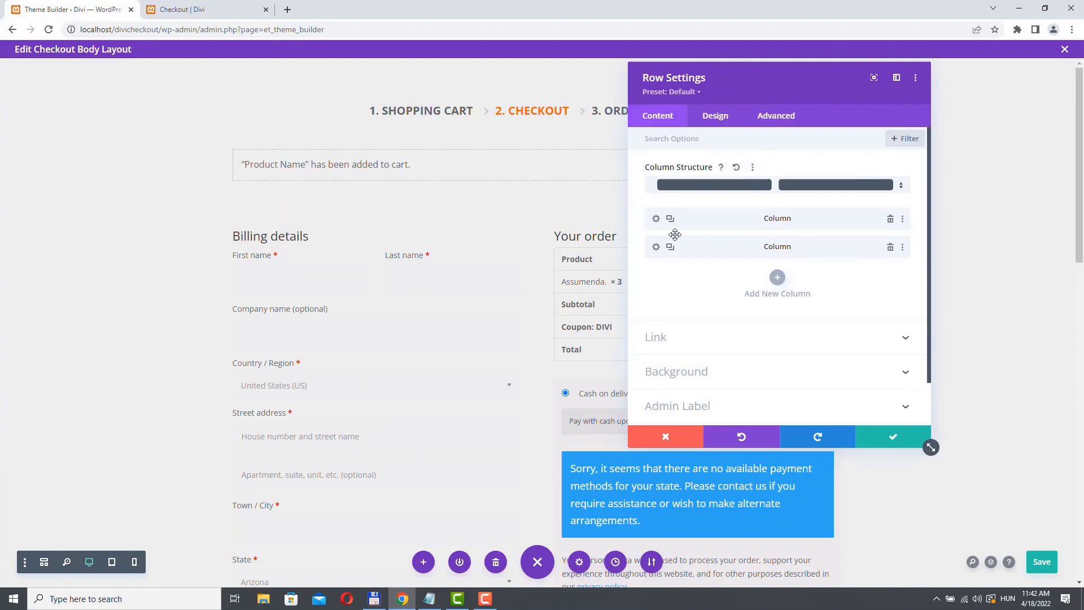
click(654, 219)
click(709, 293)
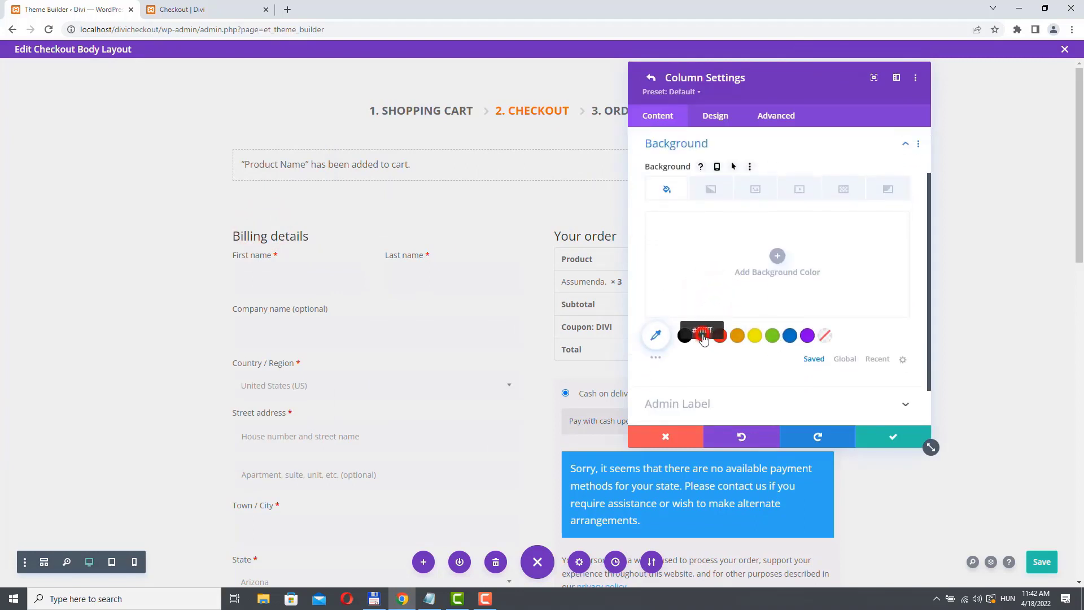
click(702, 336)
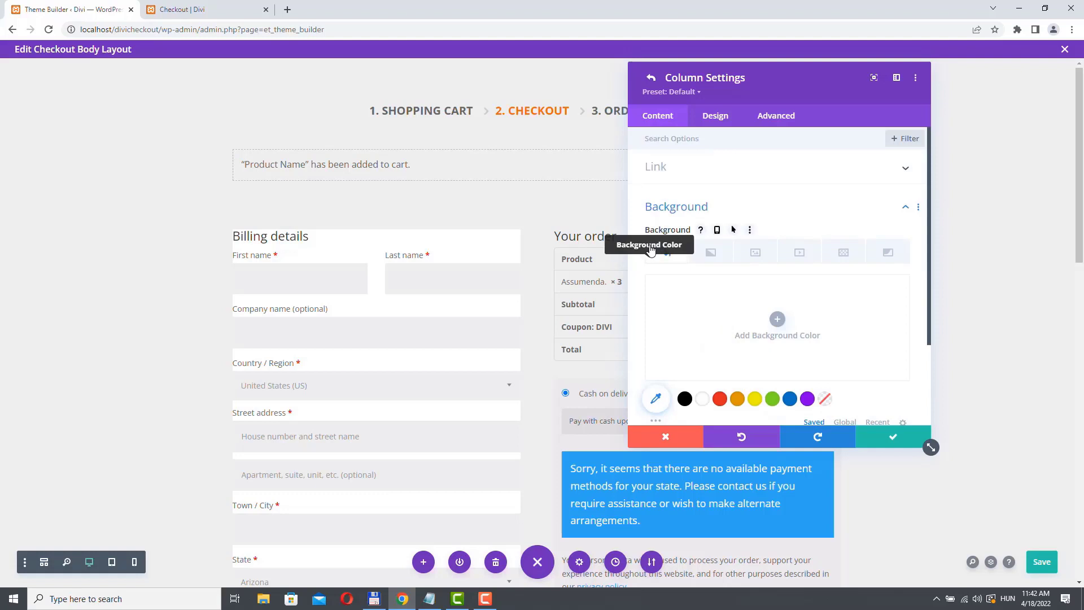
- Set the background color of the row's second column to #00465b and save the column settings
click(776, 319)
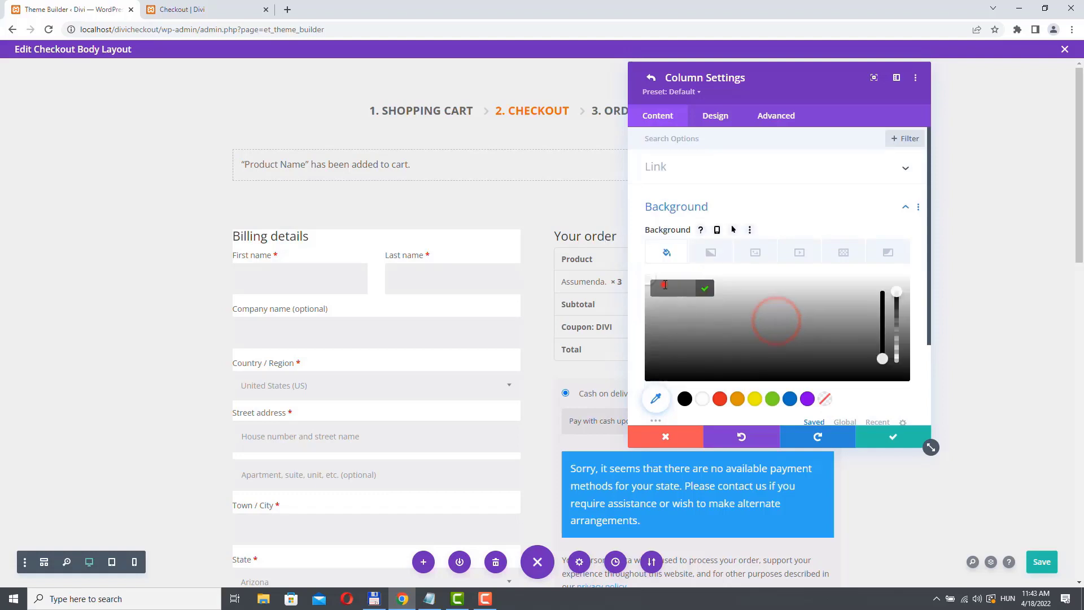
click(665, 285)
text(00)
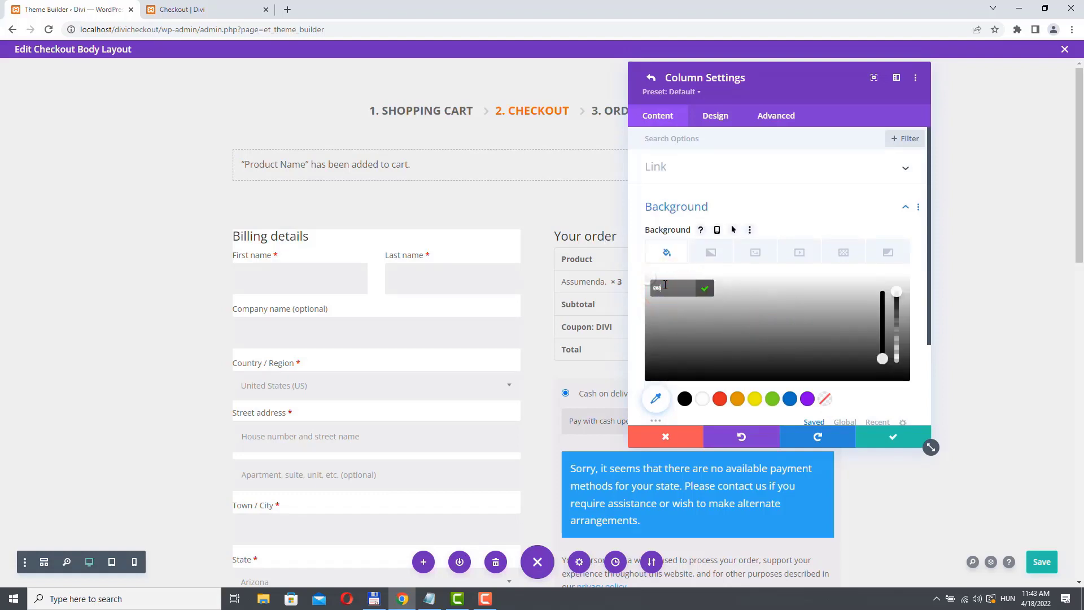
text(465b)
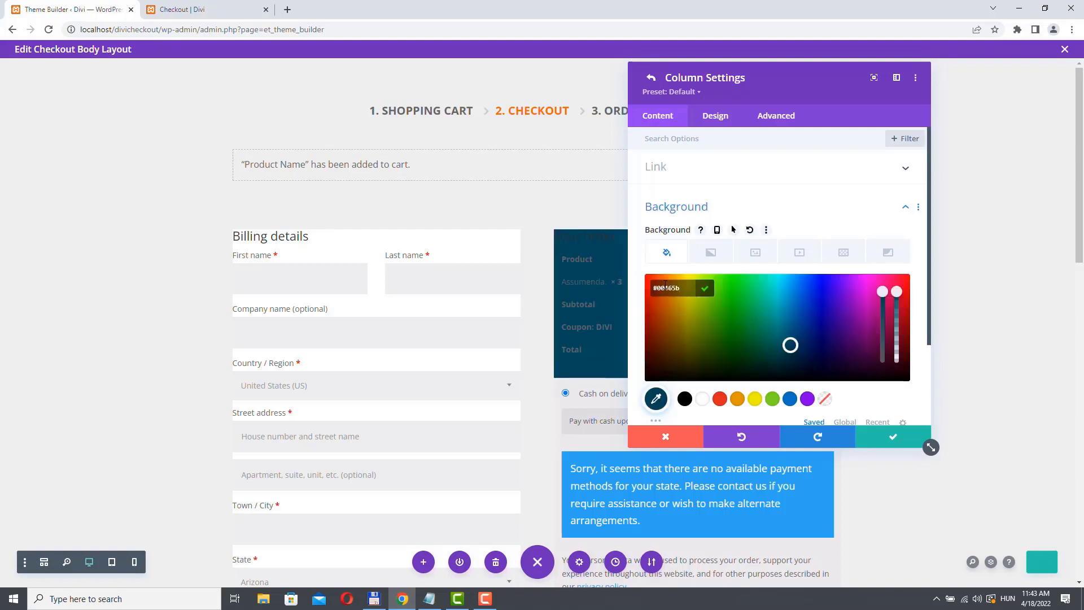
click(892, 436)
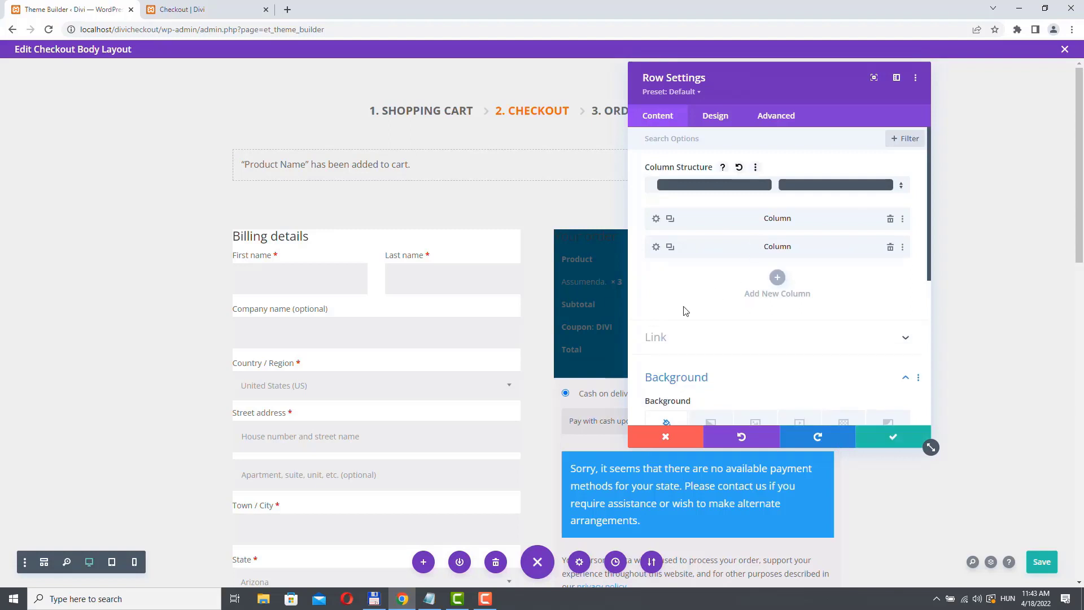
- Set the first column's padding to 20px on all four sides and save the column settings
click(654, 220)
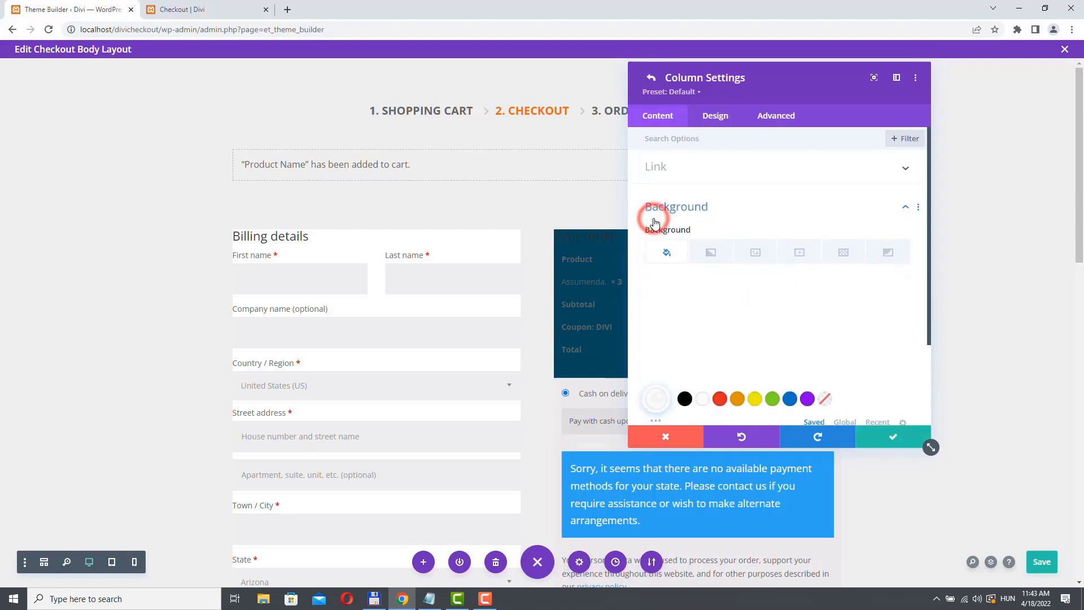
click(715, 116)
click(683, 167)
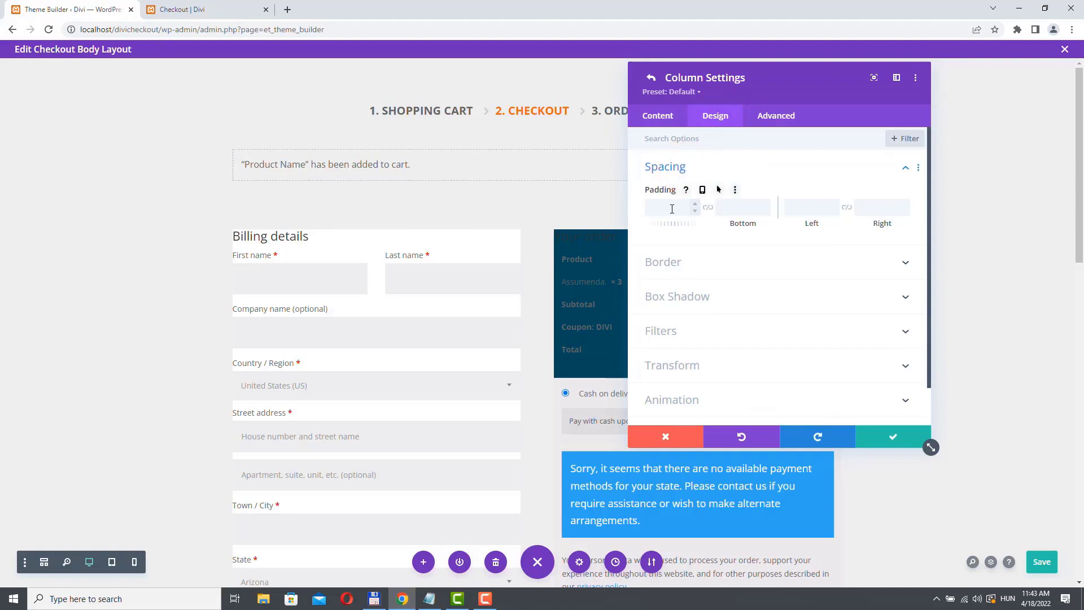
click(708, 207)
click(643, 217)
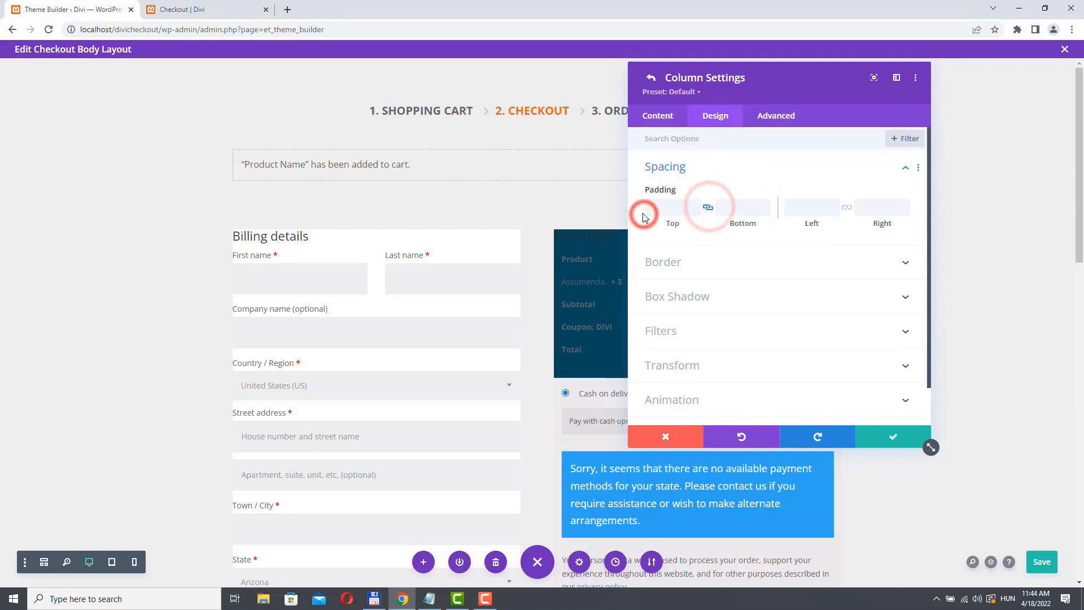
click(682, 207)
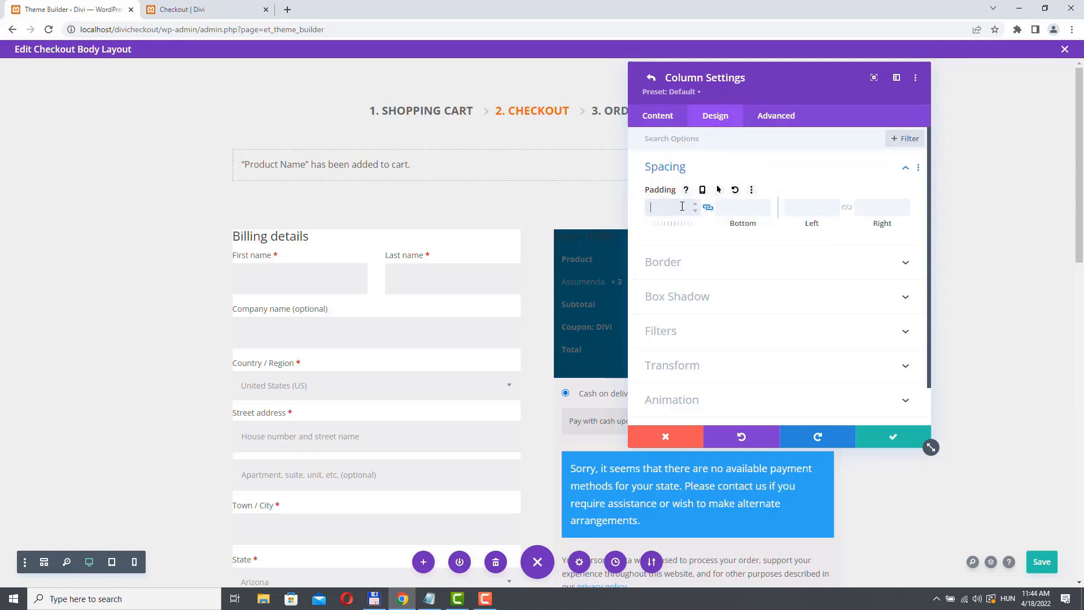
text(20)
click(801, 210)
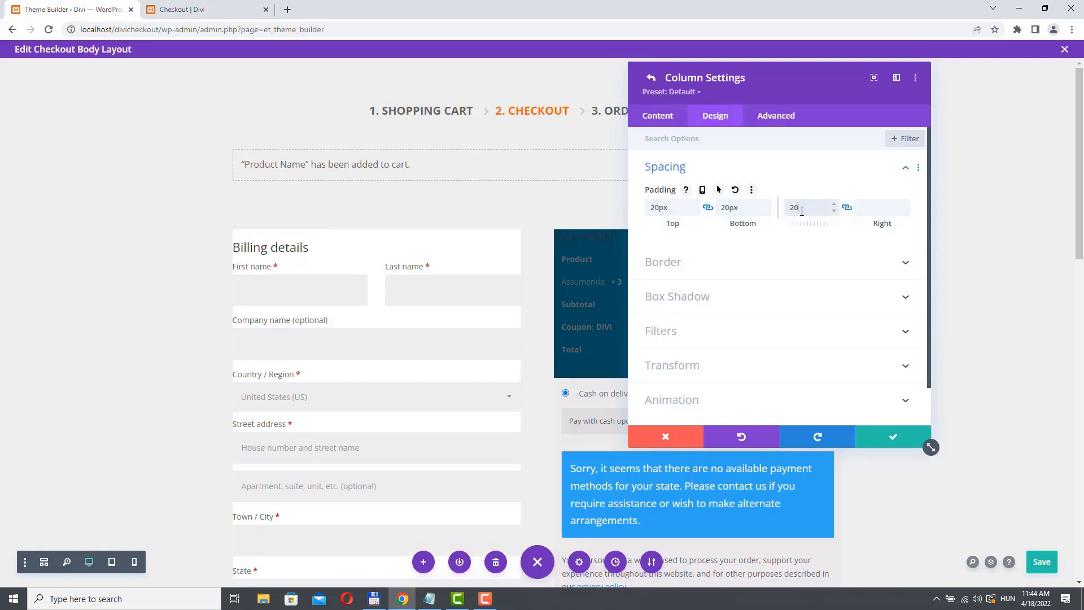
click(897, 437)
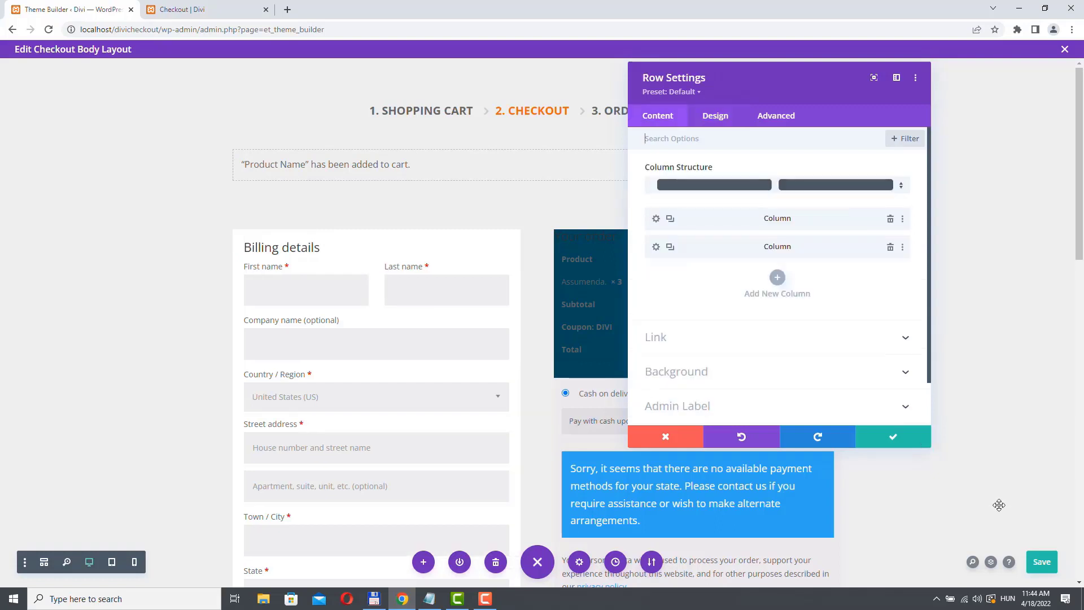
- Apply 20px padding on all four sides of the second column and save its settings
click(658, 247)
click(716, 116)
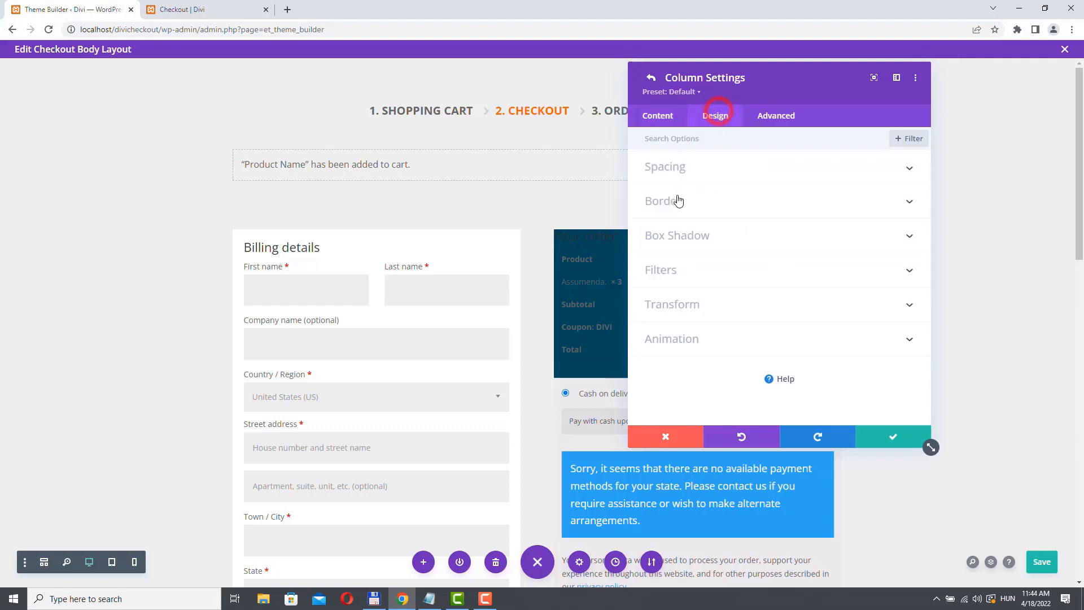
click(666, 167)
click(708, 207)
click(663, 209)
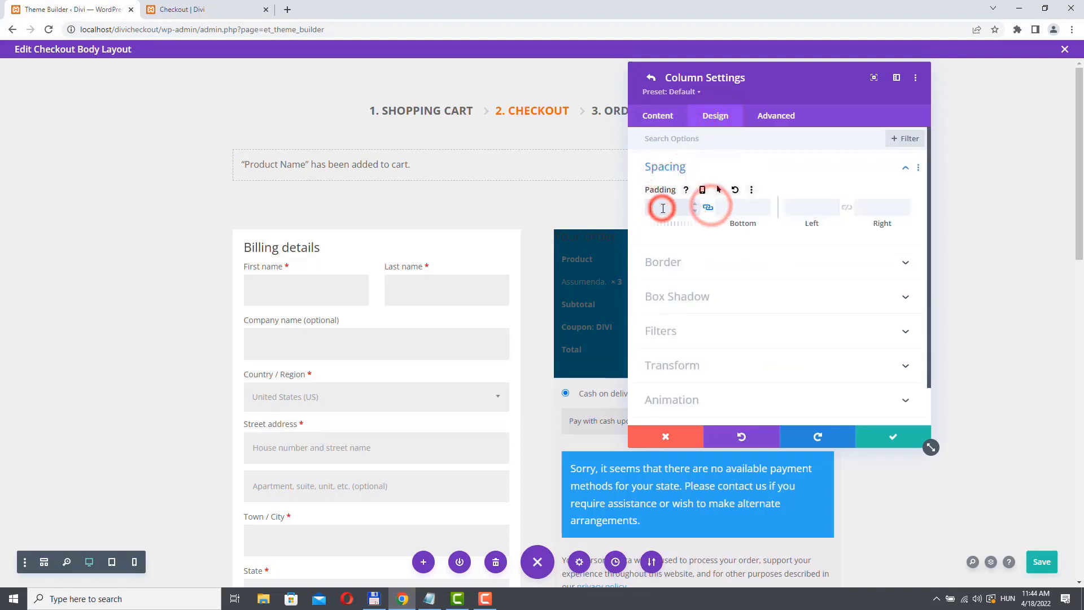
text(20)
click(793, 204)
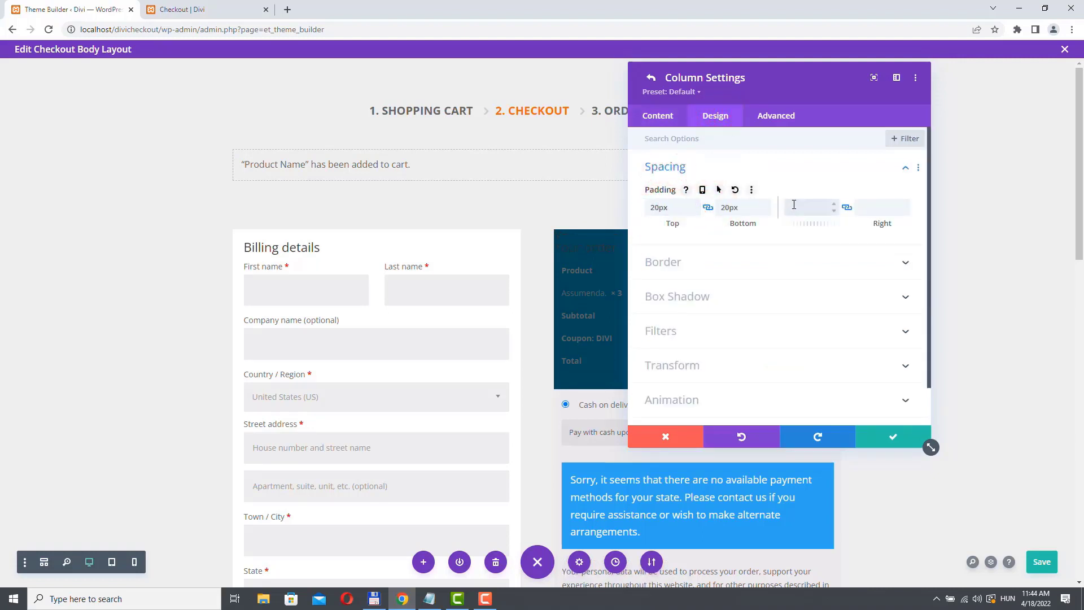
click(894, 435)
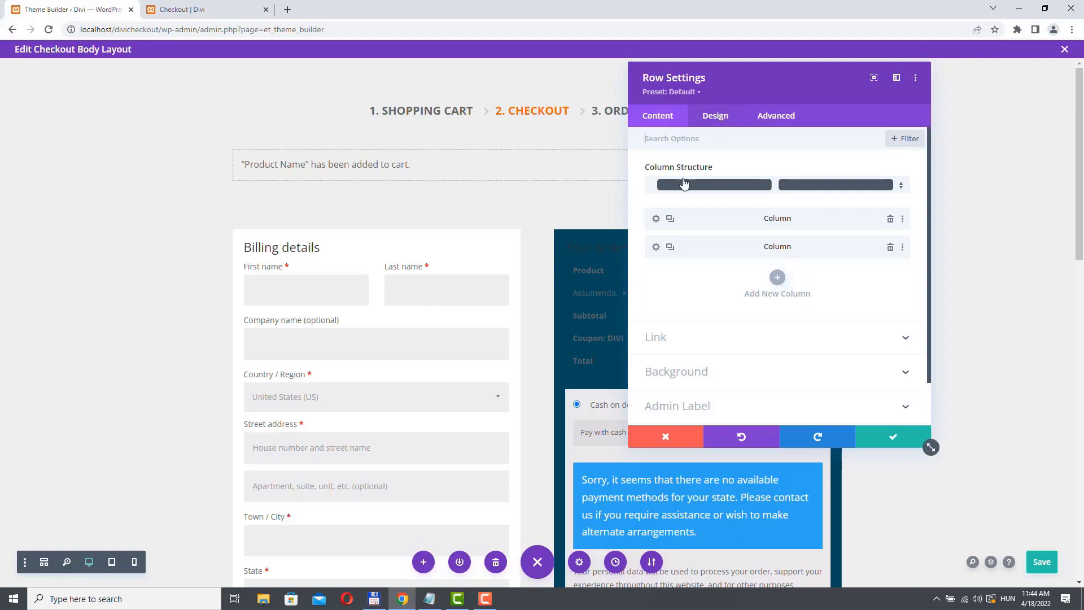
- Enable a custom gutter width of 1 for the checkout row, check the column heights, and save the row settings
click(730, 117)
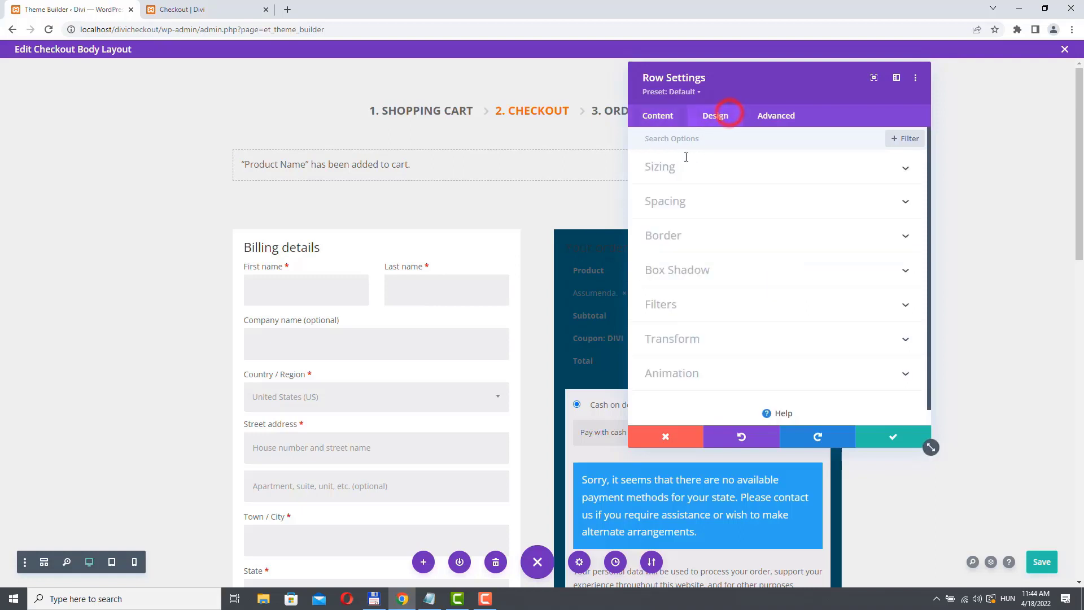
click(672, 171)
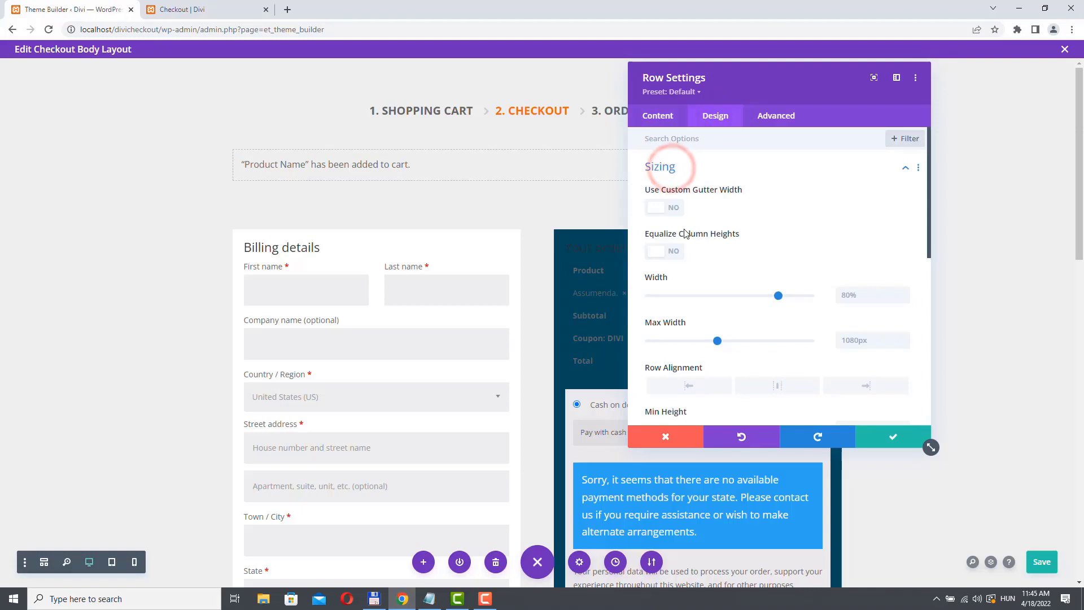
click(661, 207)
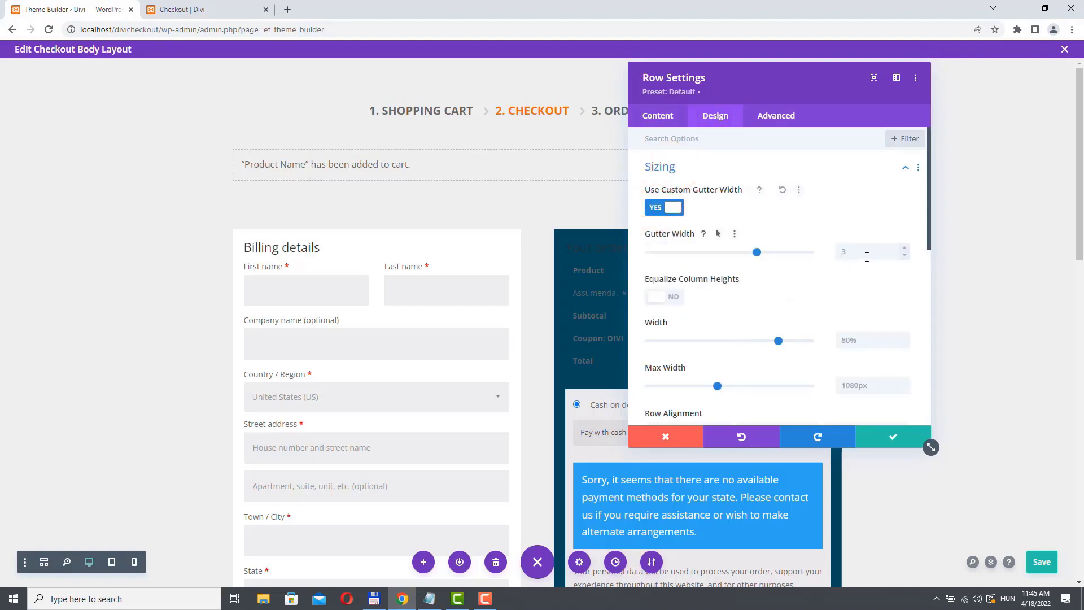
click(905, 259)
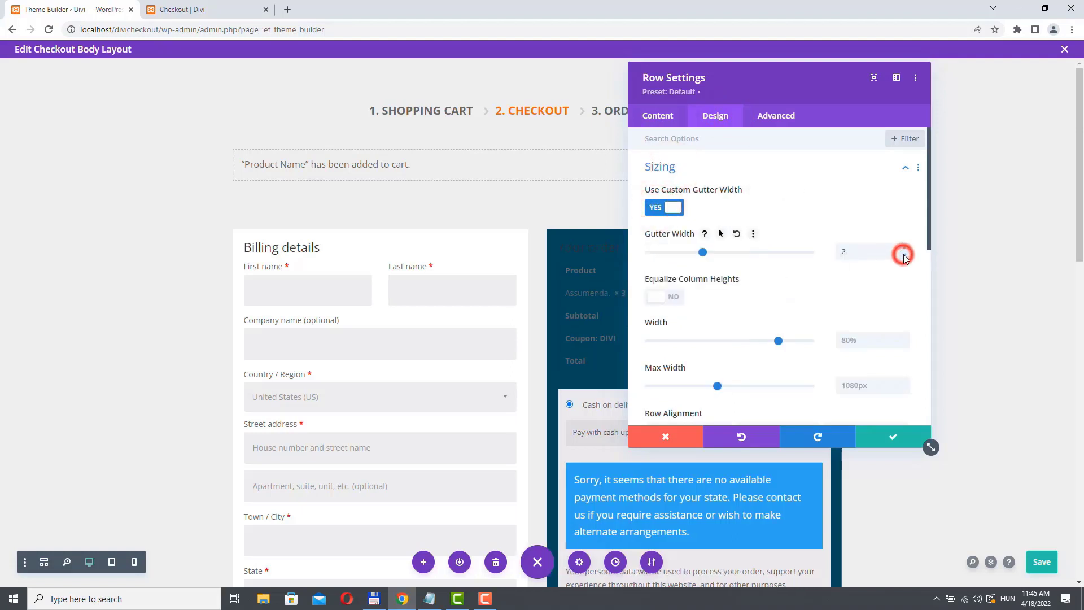
click(905, 258)
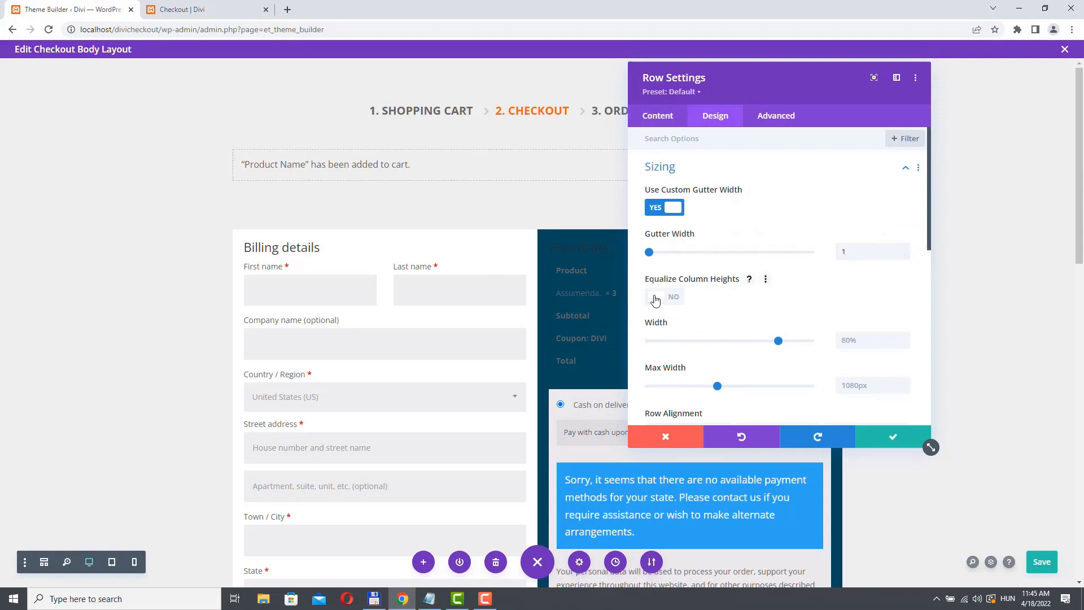
scroll(550, 364, down, 10)
scroll(550, 364, up, 4)
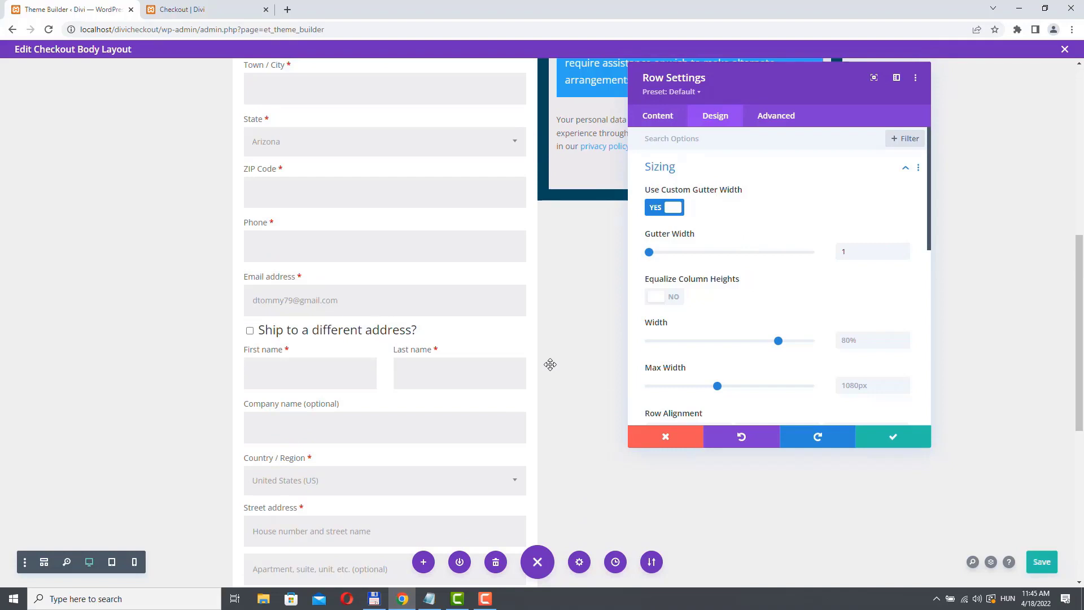
scroll(575, 350, up, 5)
click(890, 435)
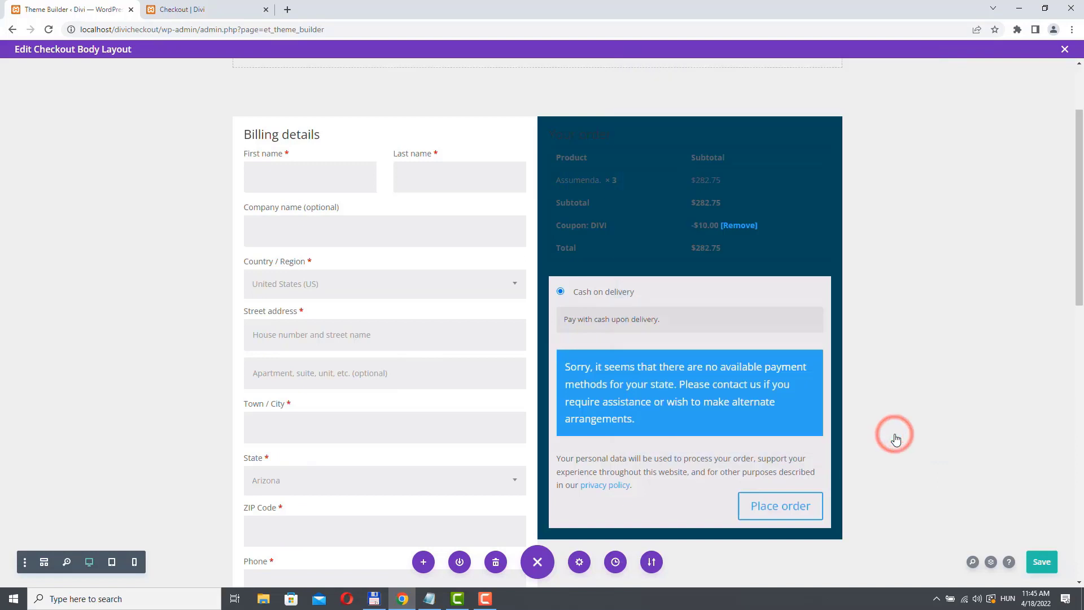
- Set the checkout row's top padding to 0px and save the layout
scroll(282, 266, up, 2)
click(261, 226)
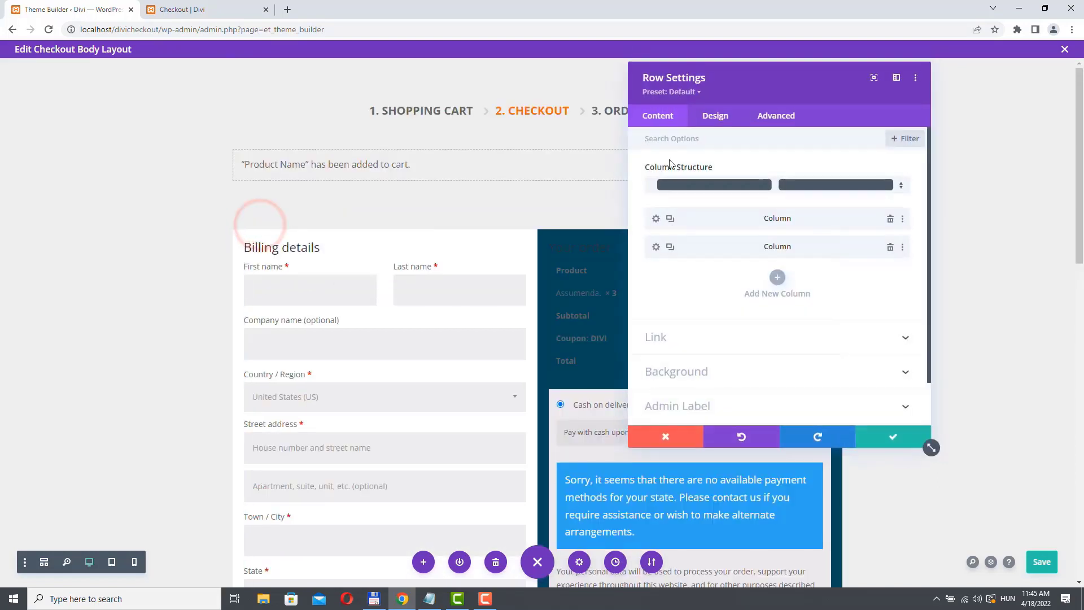
click(715, 115)
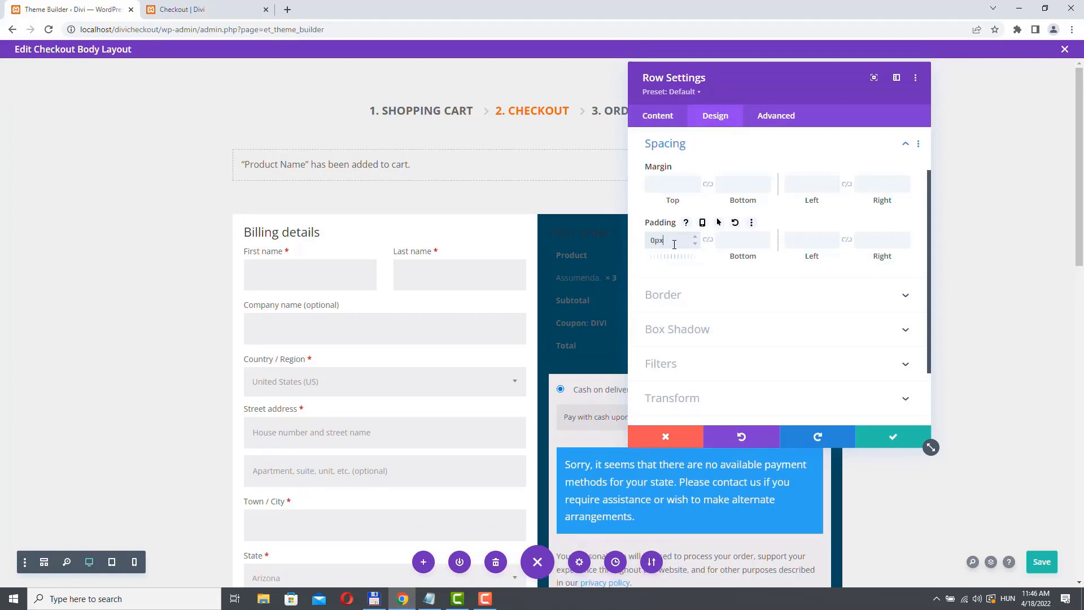
key(Return)
click(1041, 565)
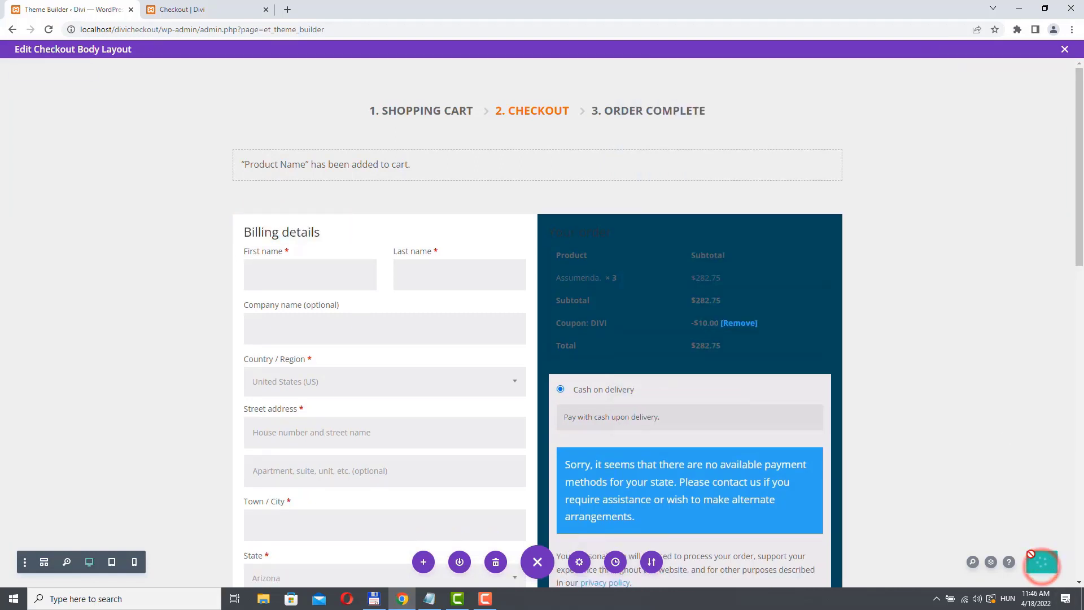
- Set the title font weight of the Woo Checkout Billing module to Ultra Bold
scroll(901, 331, down, 2)
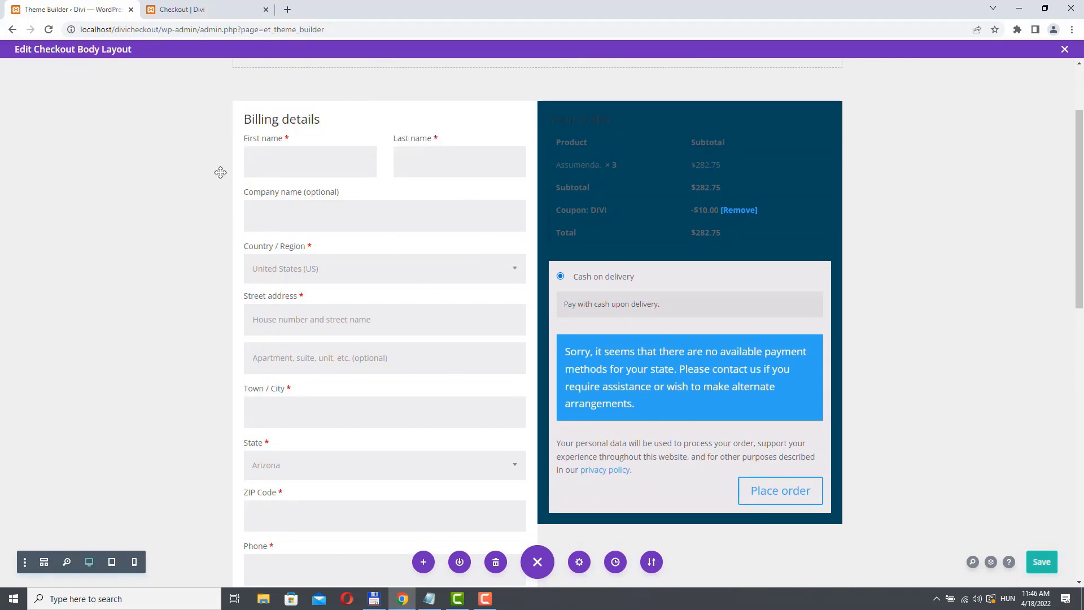
click(365, 142)
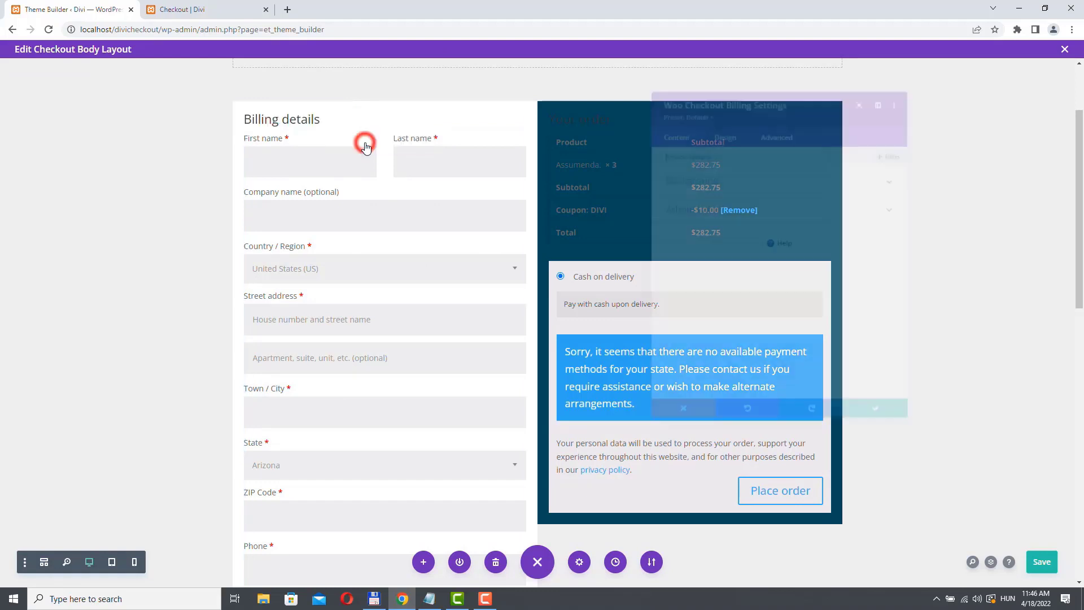
click(714, 115)
click(680, 235)
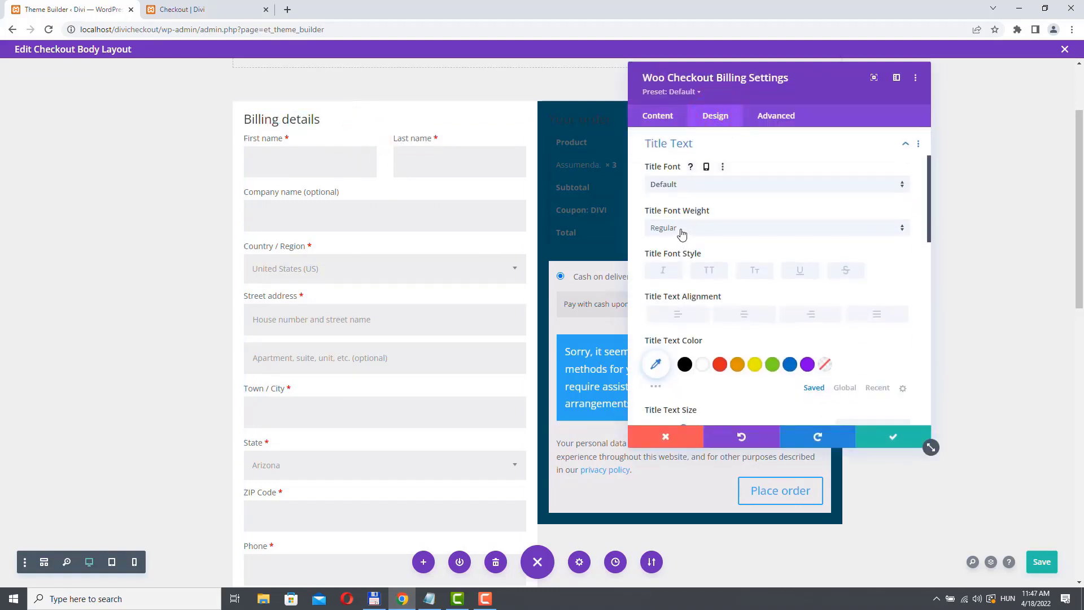
click(680, 230)
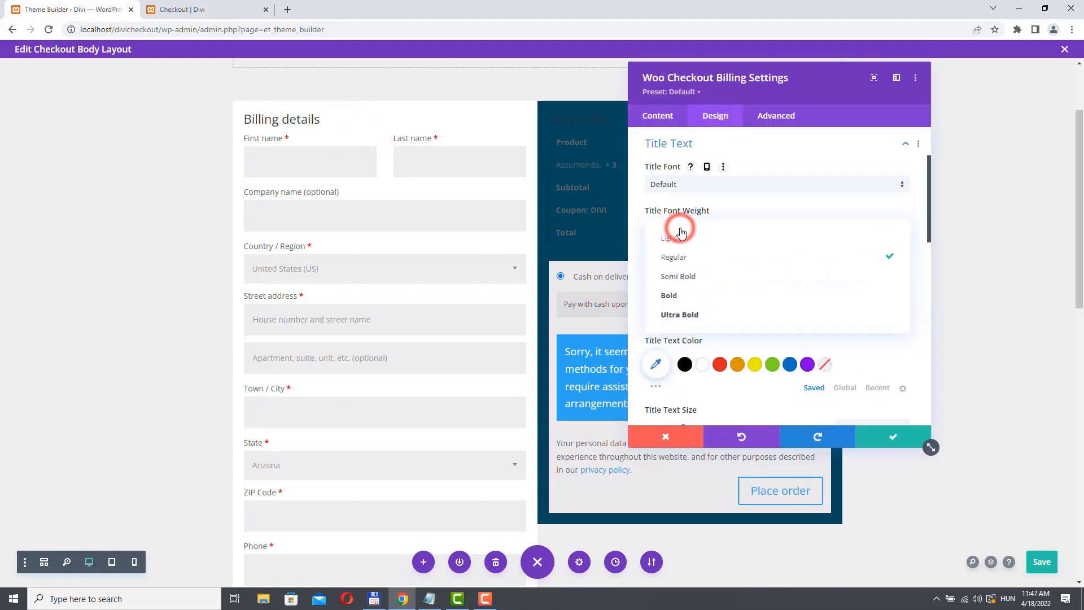
click(690, 315)
- Reduce the title text size of the billing module to 20px
scroll(700, 294, down, 3)
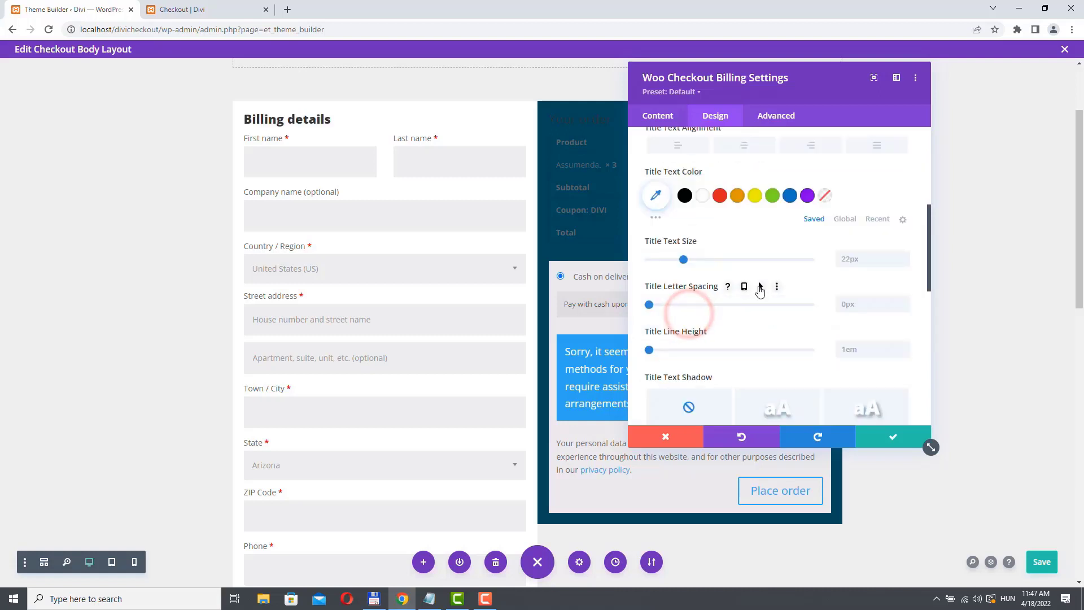
scroll(733, 271, down, 2)
scroll(728, 253, up, 2)
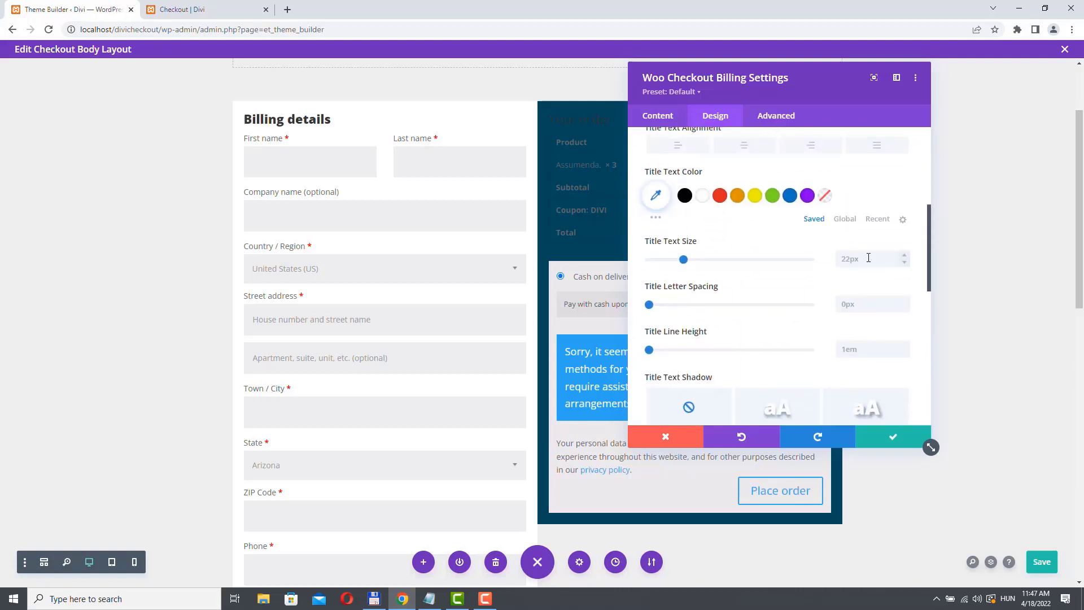
click(903, 262)
click(903, 262)
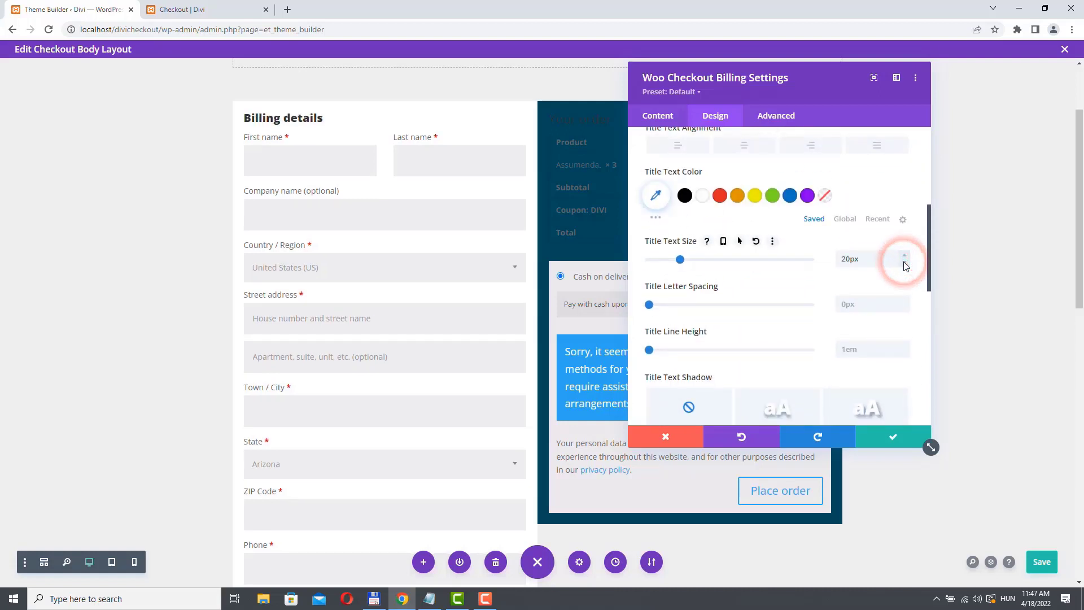
- Set the title font style of the billing module to uppercase
scroll(713, 220, up, 2)
click(710, 216)
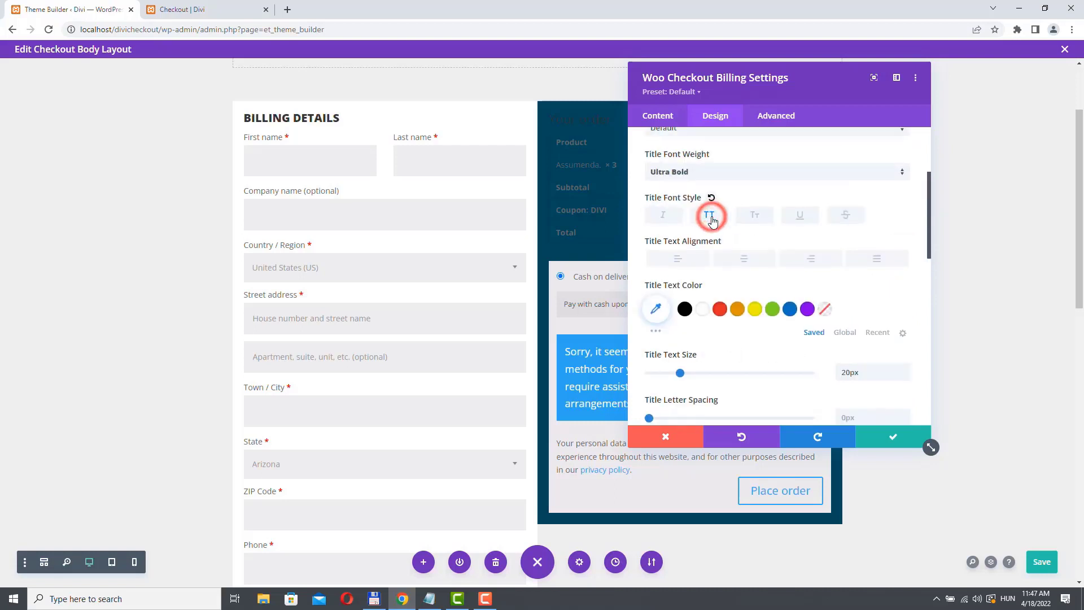
click(674, 260)
- Set the billing fields' background color and focus background color to white
click(676, 257)
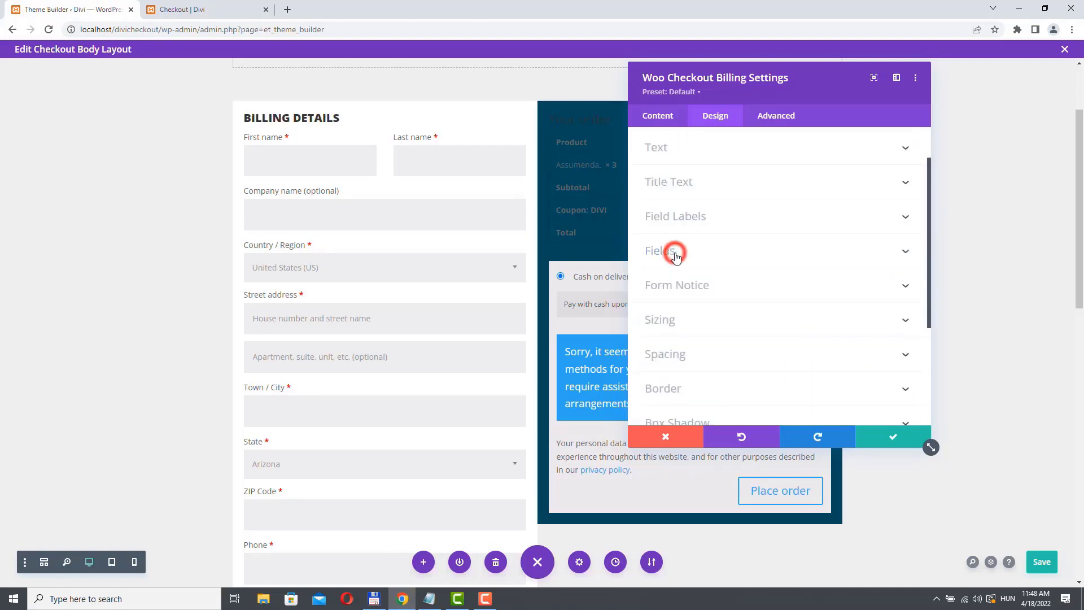
click(674, 254)
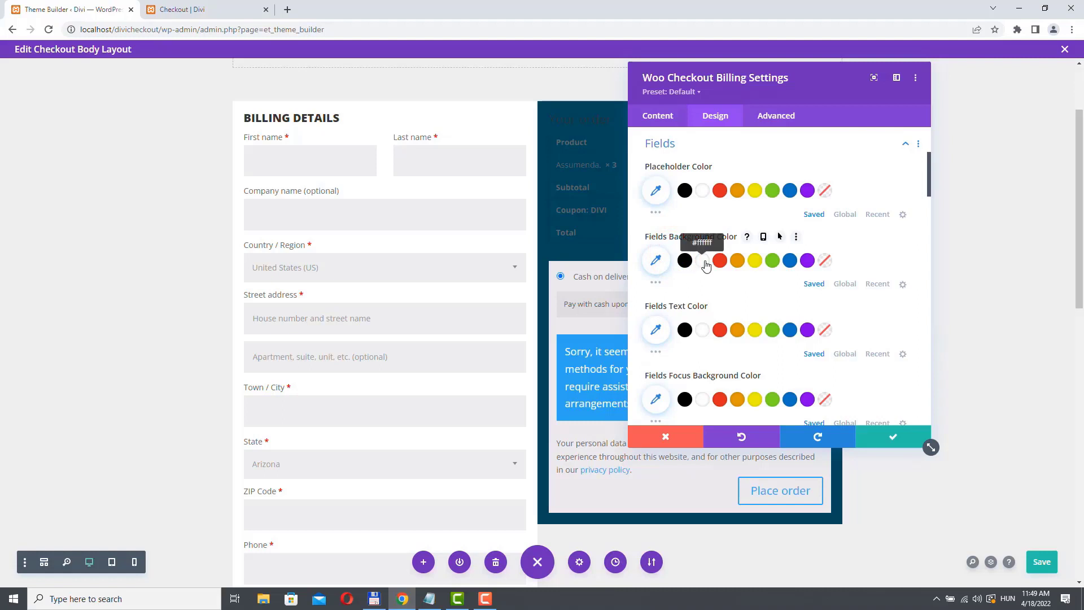
click(703, 260)
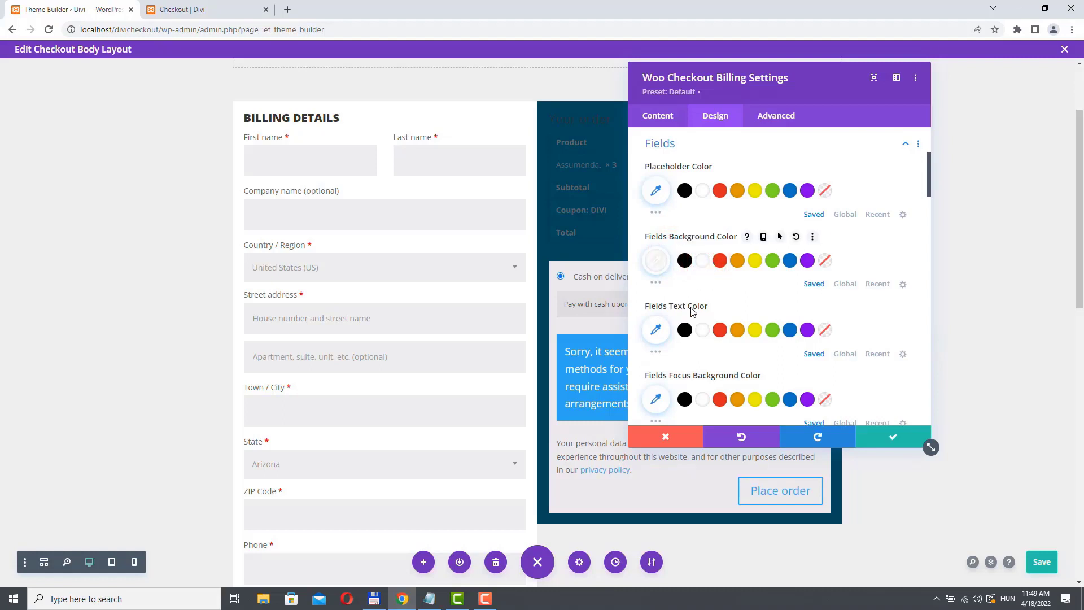
scroll(705, 277, down, 2)
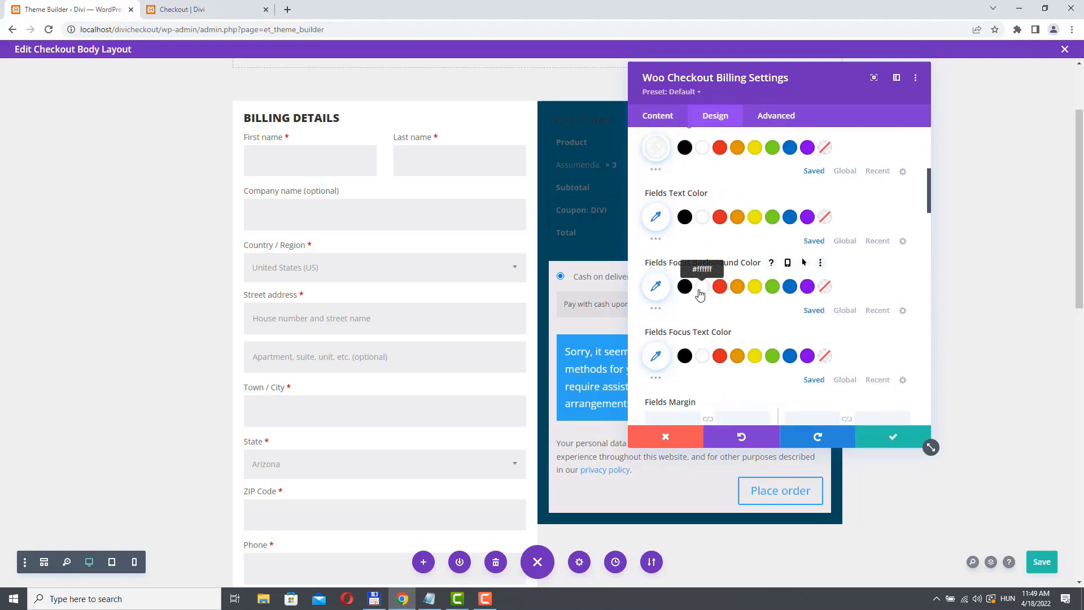
click(703, 286)
- Set the billing fields' top margin to 4px and their linked top and bottom padding to 6px
scroll(705, 293, down, 4)
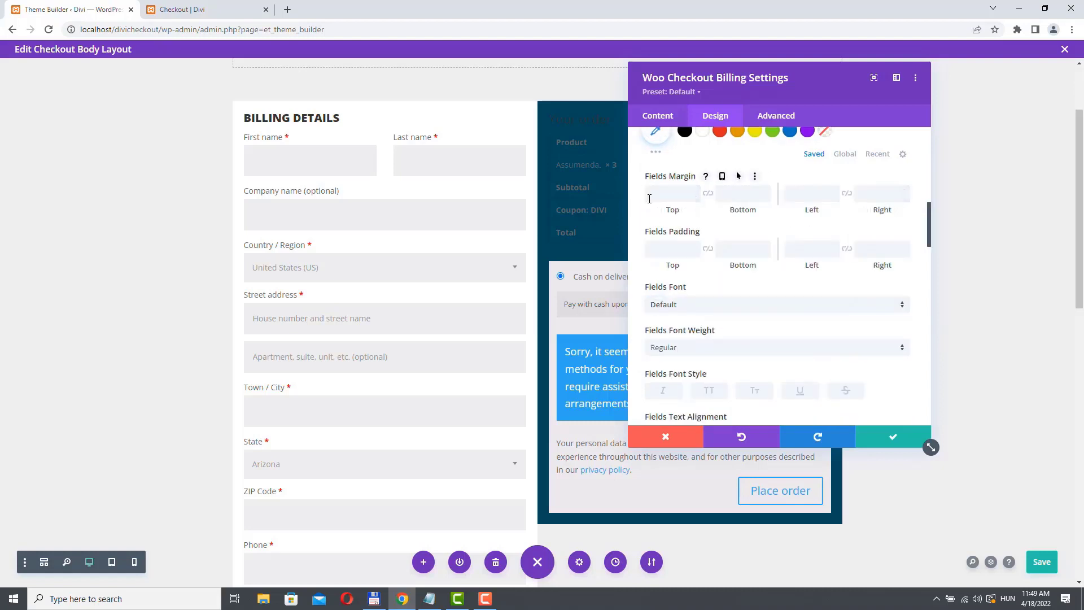
click(670, 196)
text(4)
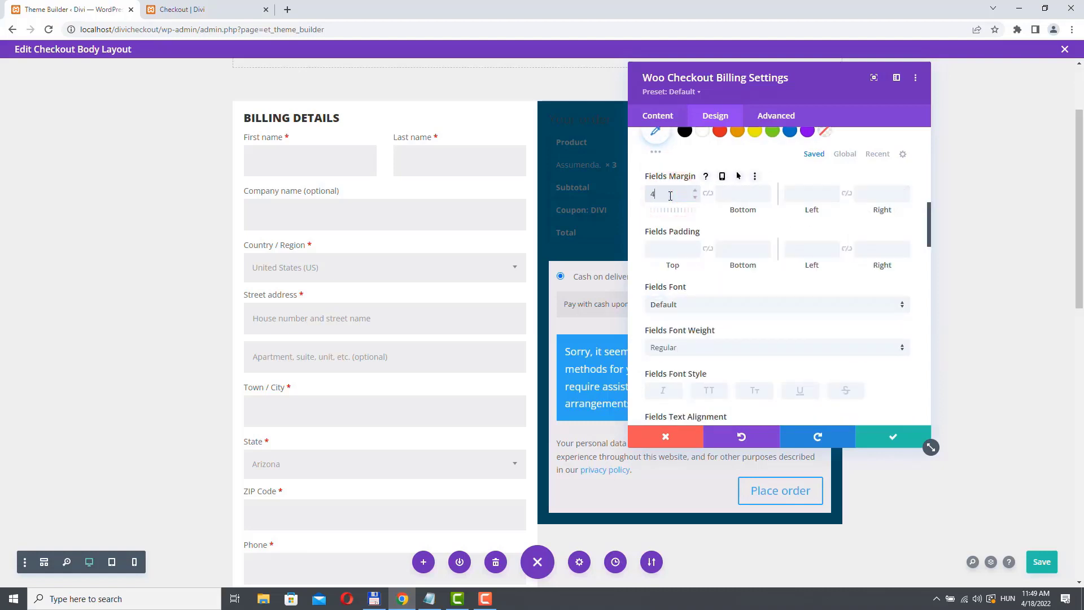
click(708, 249)
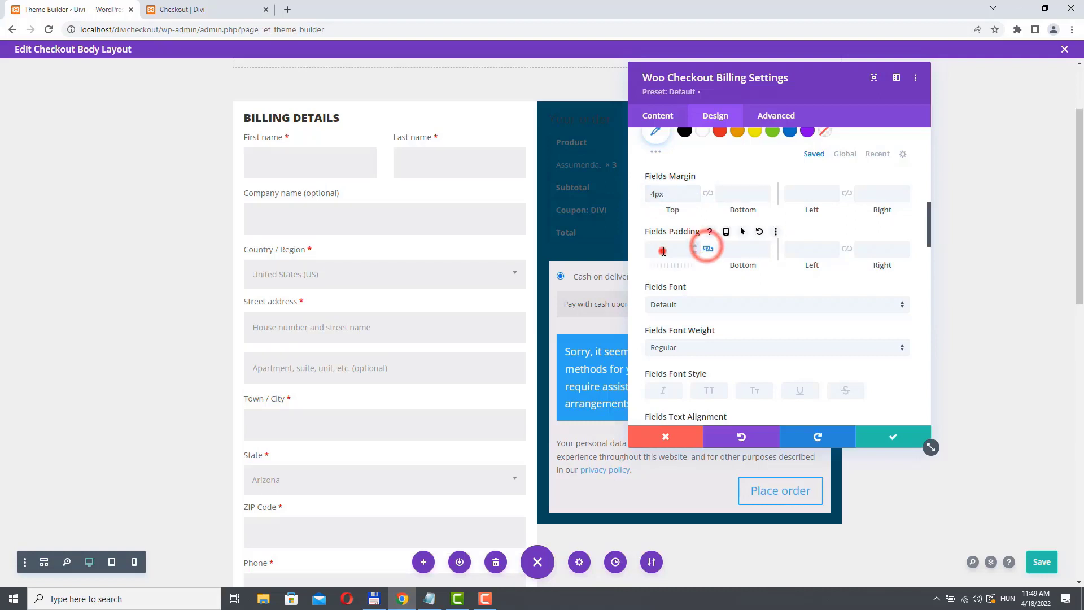
click(663, 252)
text(6)
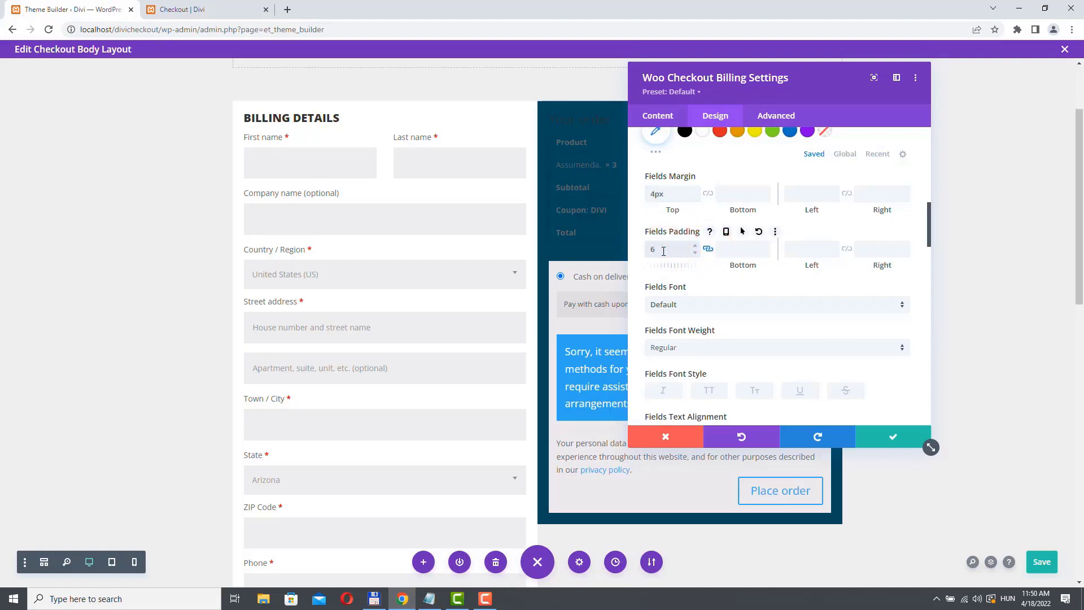
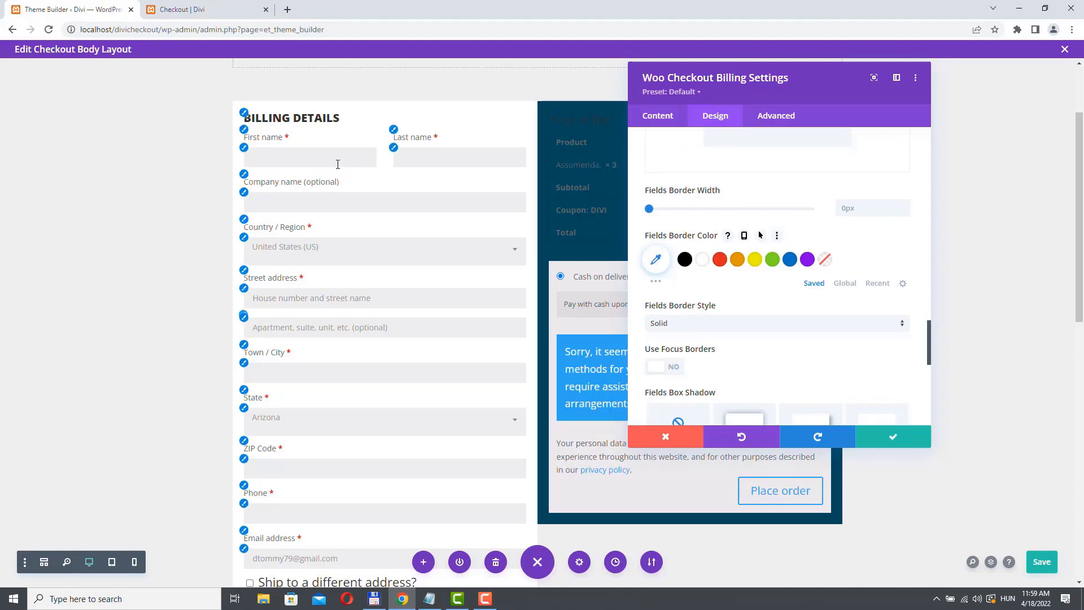
- Give the billing fields a 1px border in a custom color and save the module and layout
click(904, 204)
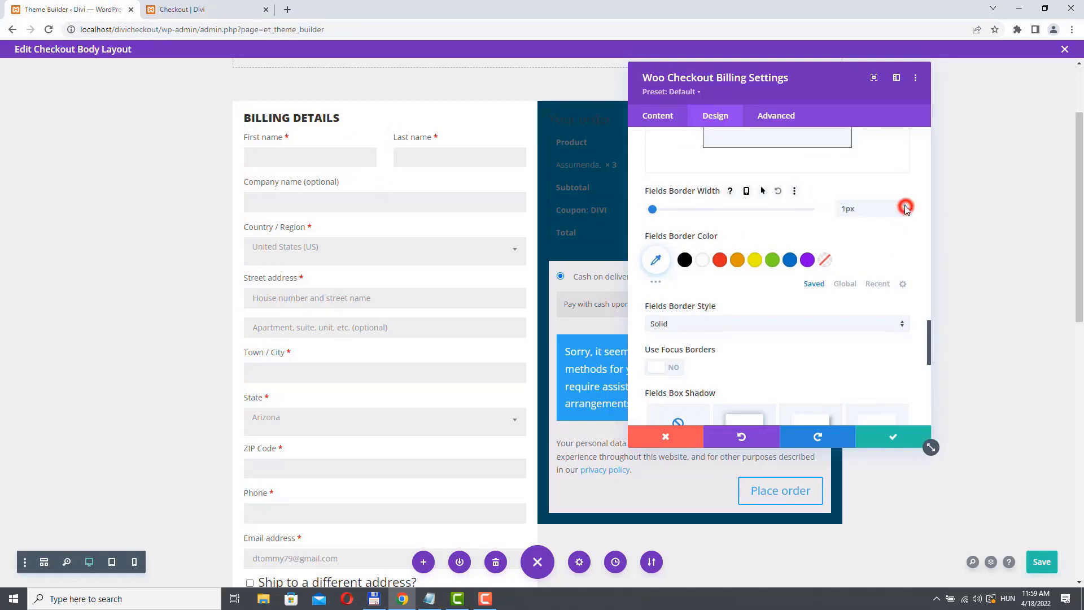
click(729, 255)
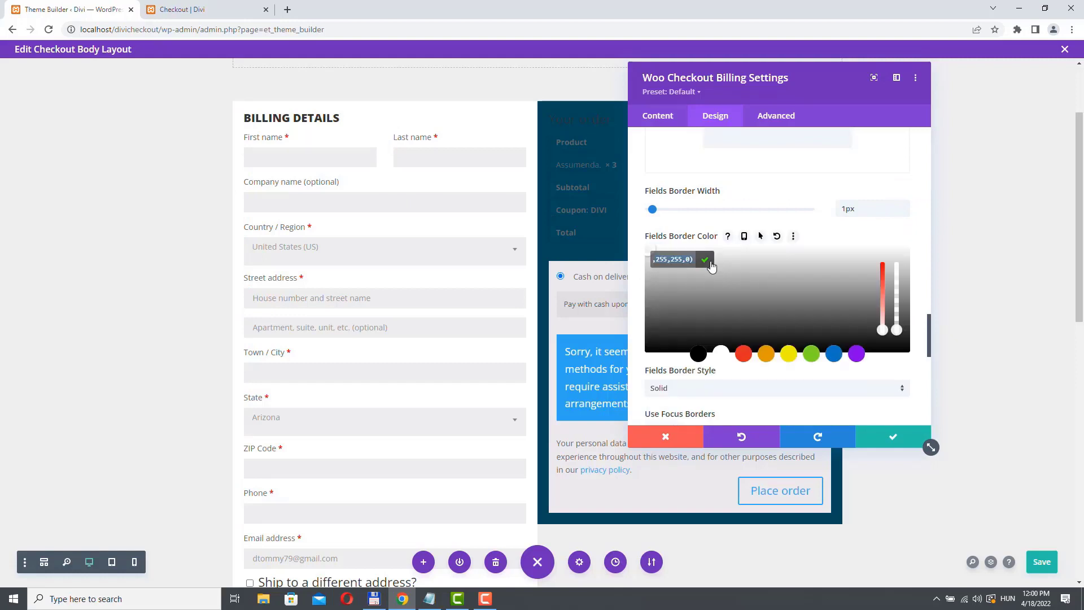
text(d)
click(706, 261)
click(893, 436)
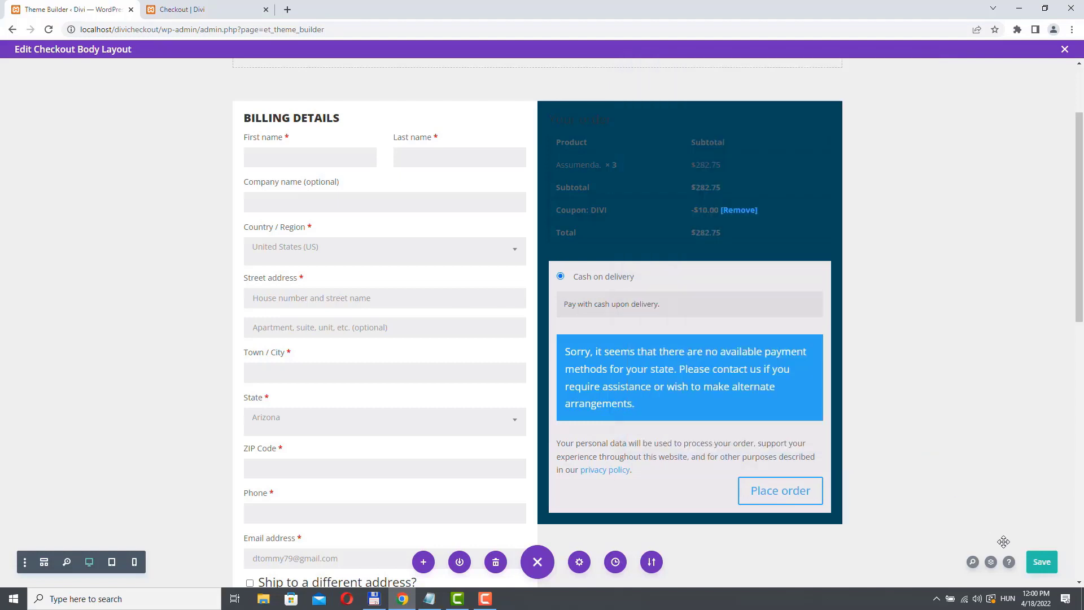
click(1044, 568)
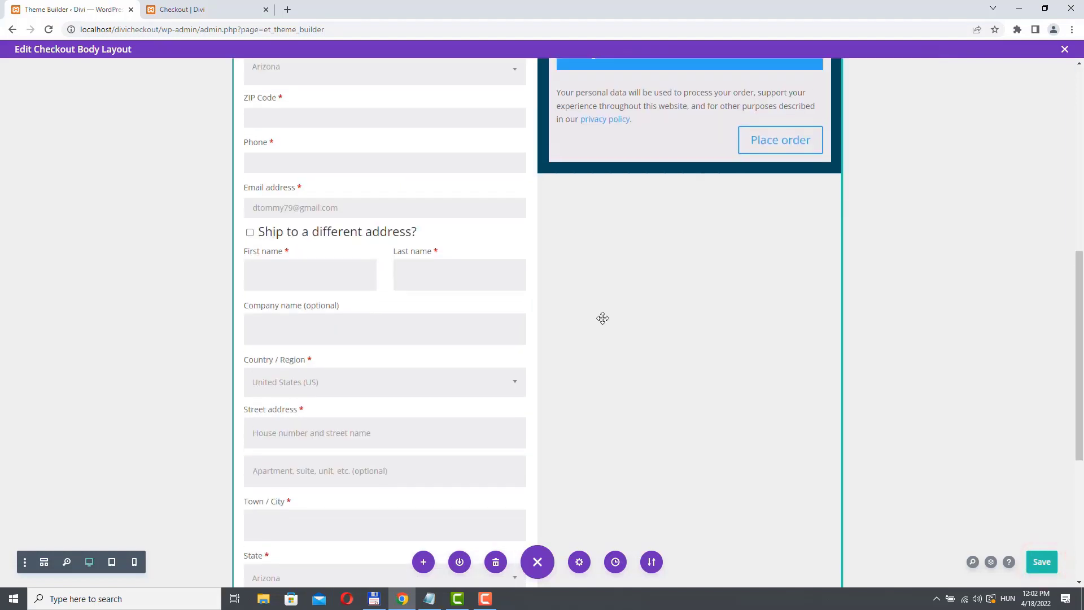
- Review the styled billing form on the live checkout page, including its country dropdown
scroll(601, 317, up, 3)
click(207, 7)
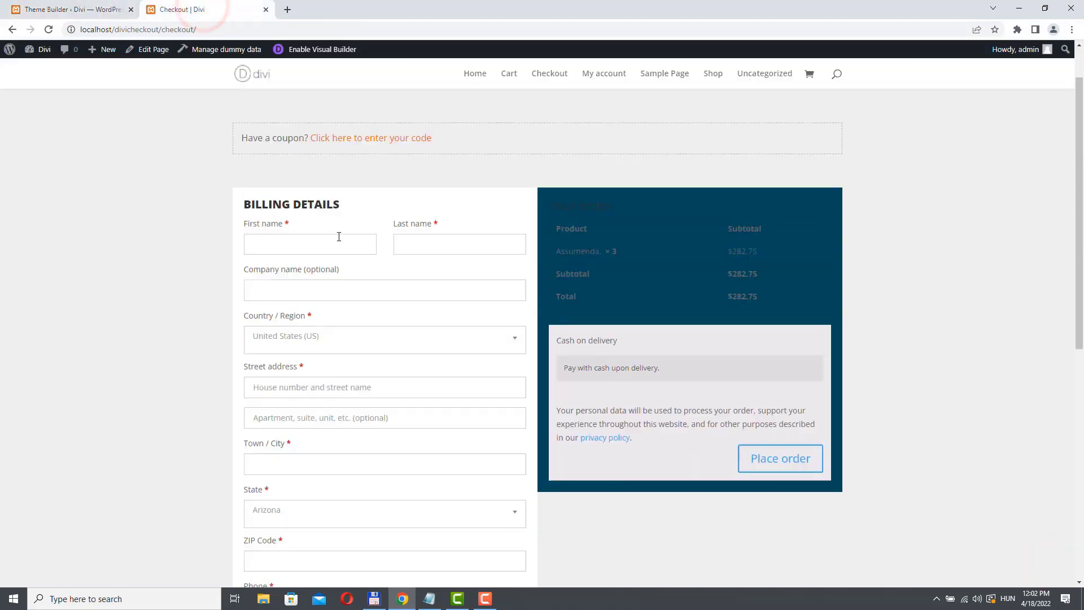
scroll(397, 226, down, 1)
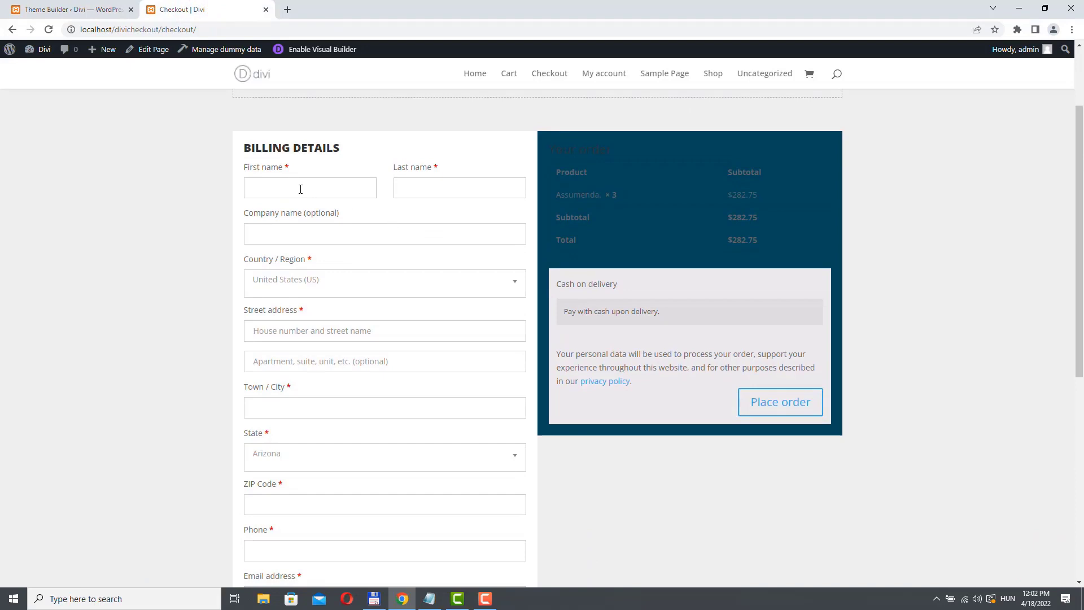
click(426, 282)
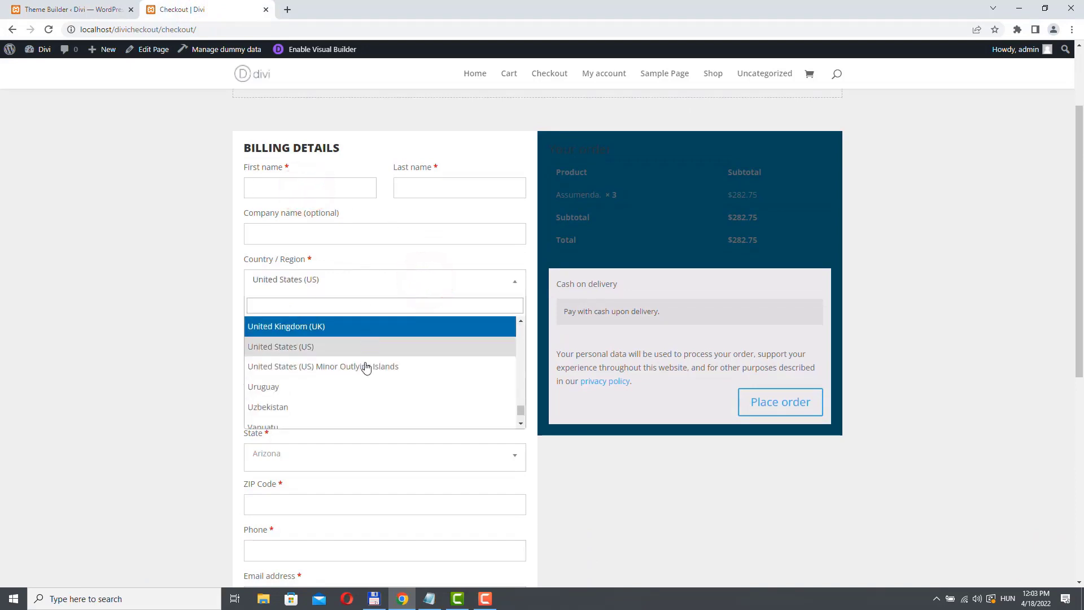
click(198, 266)
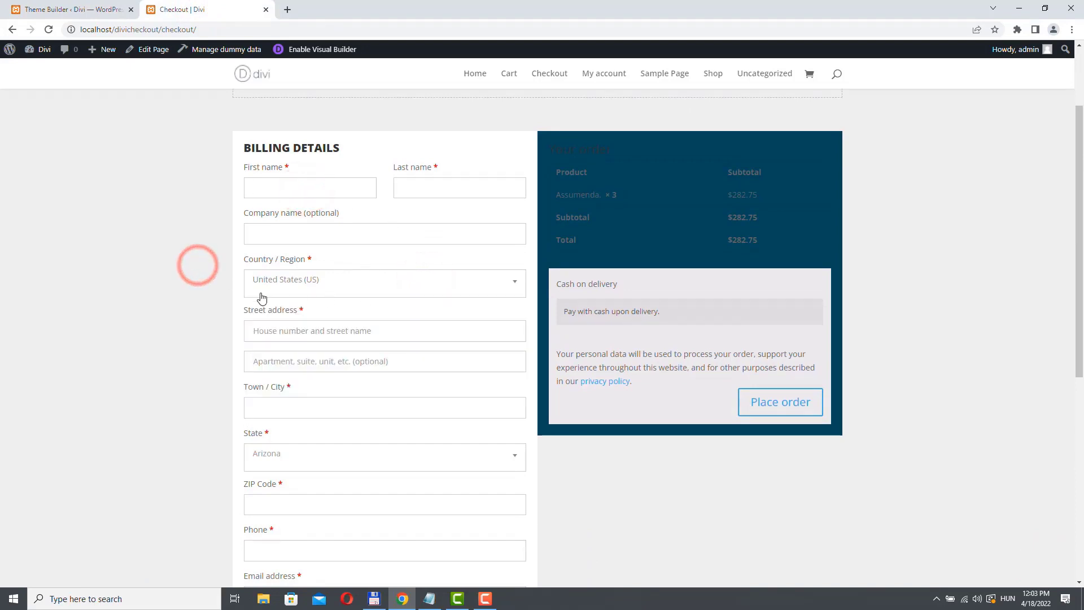
scroll(214, 291, down, 1)
scroll(214, 293, down, 1)
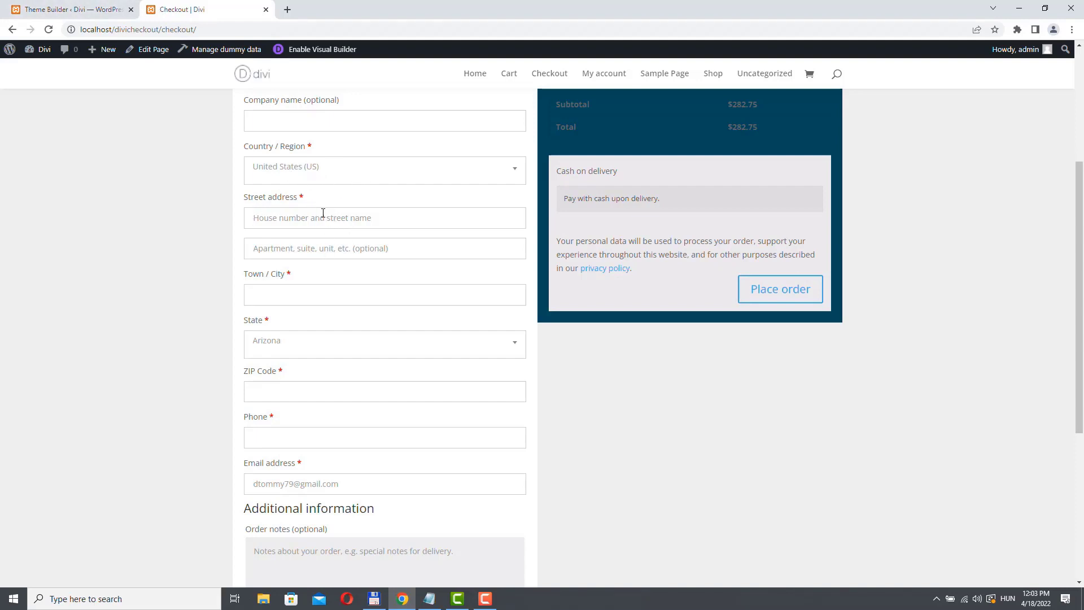
scroll(651, 307, up, 3)
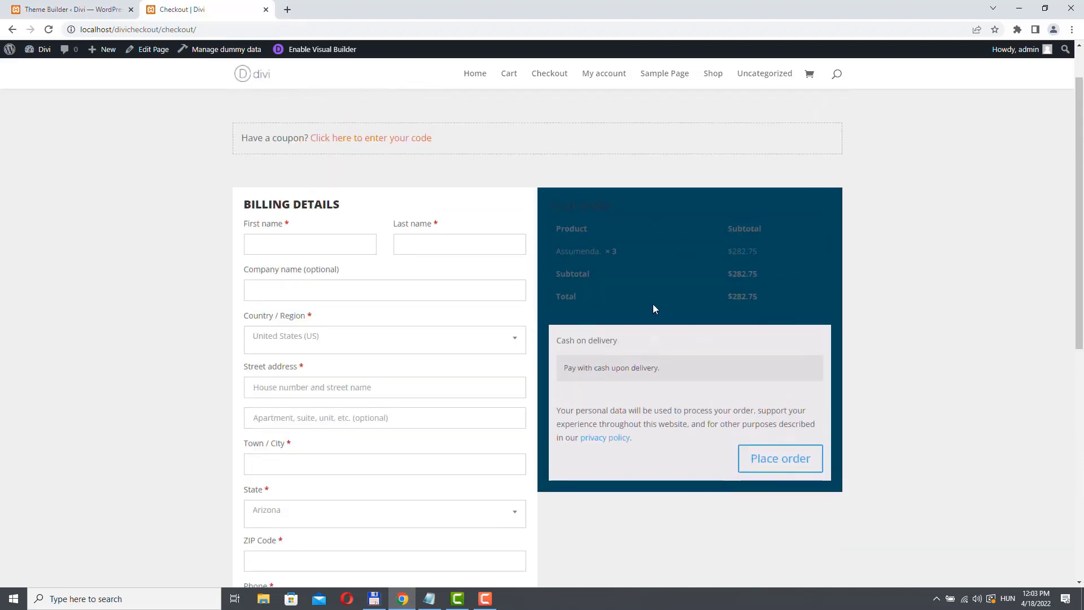
- Set the title of the Woo Checkout Shipping module to Ultra Bold weight and 20px text size
scroll(433, 326, down, 5)
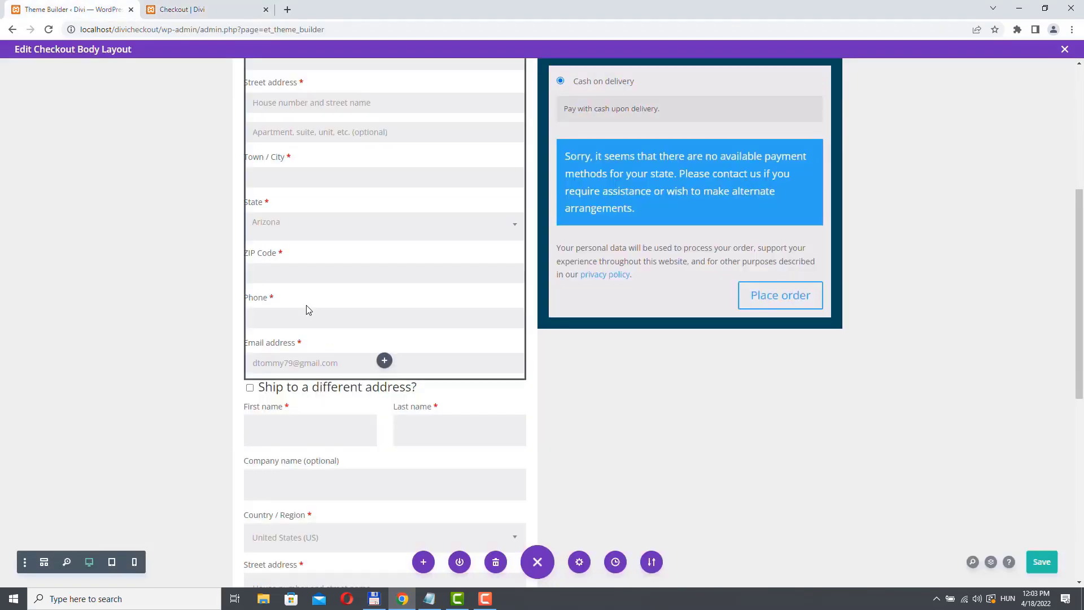
scroll(375, 262, up, 4)
scroll(373, 262, down, 7)
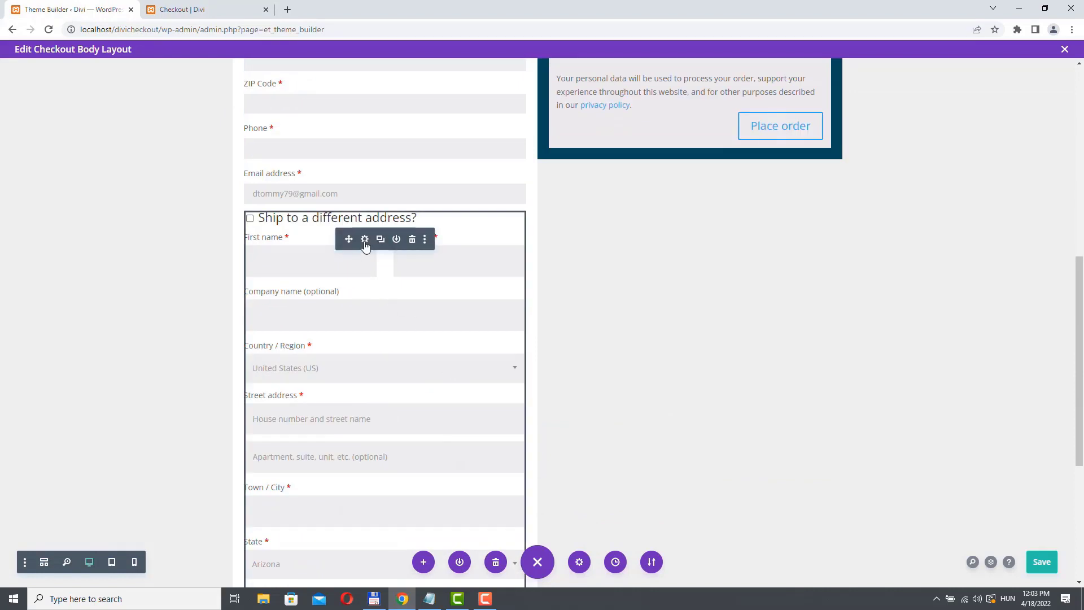
click(365, 239)
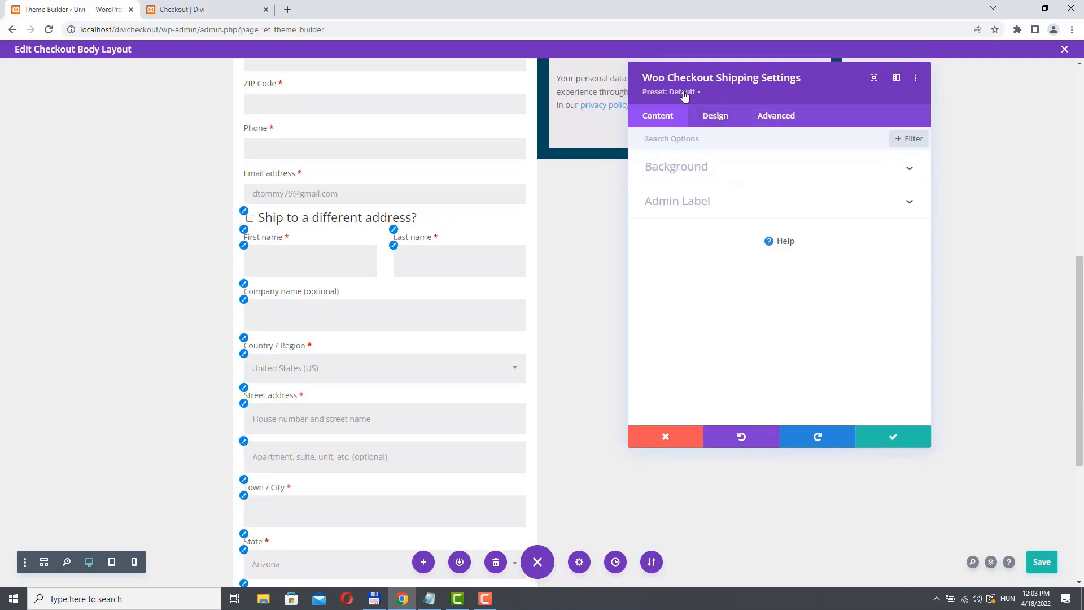
click(715, 115)
click(678, 228)
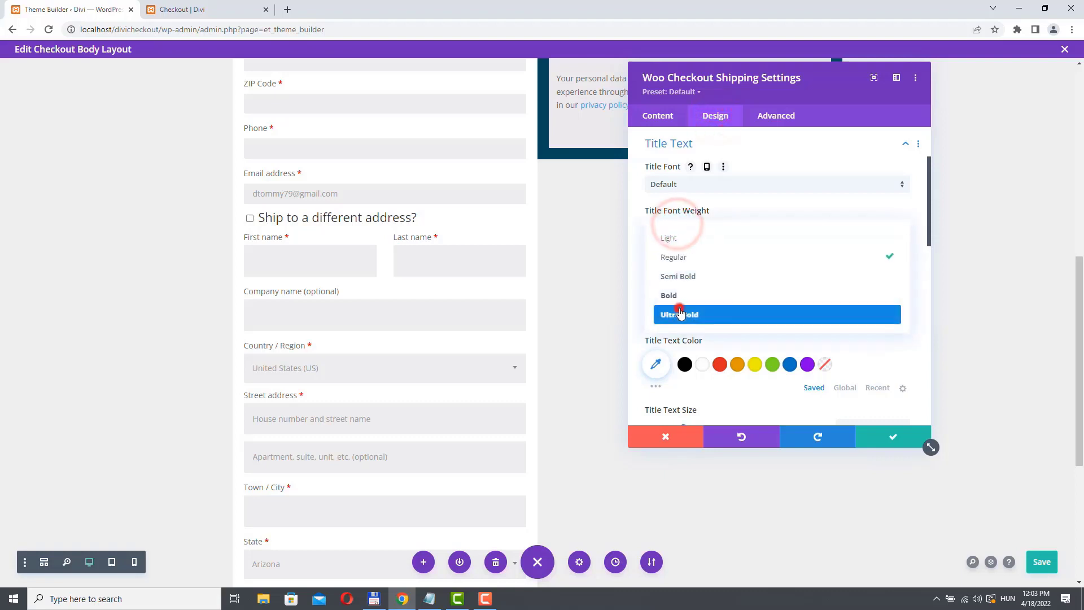
click(681, 314)
scroll(907, 268, down, 3)
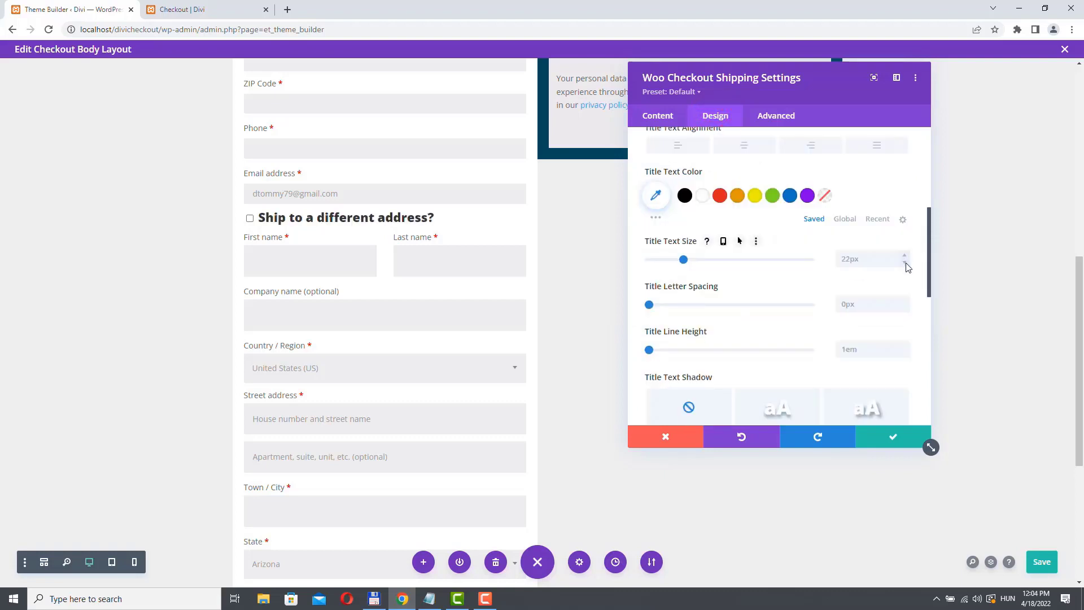
click(905, 263)
click(905, 263)
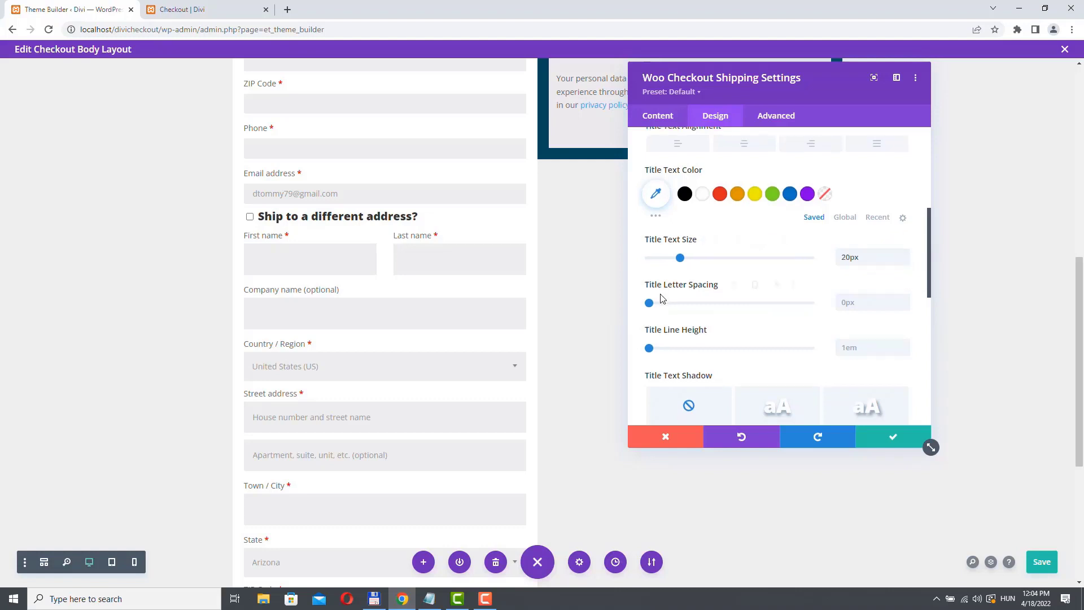
- Set the top margin of the shipping module to 40px
scroll(907, 267, down, 3)
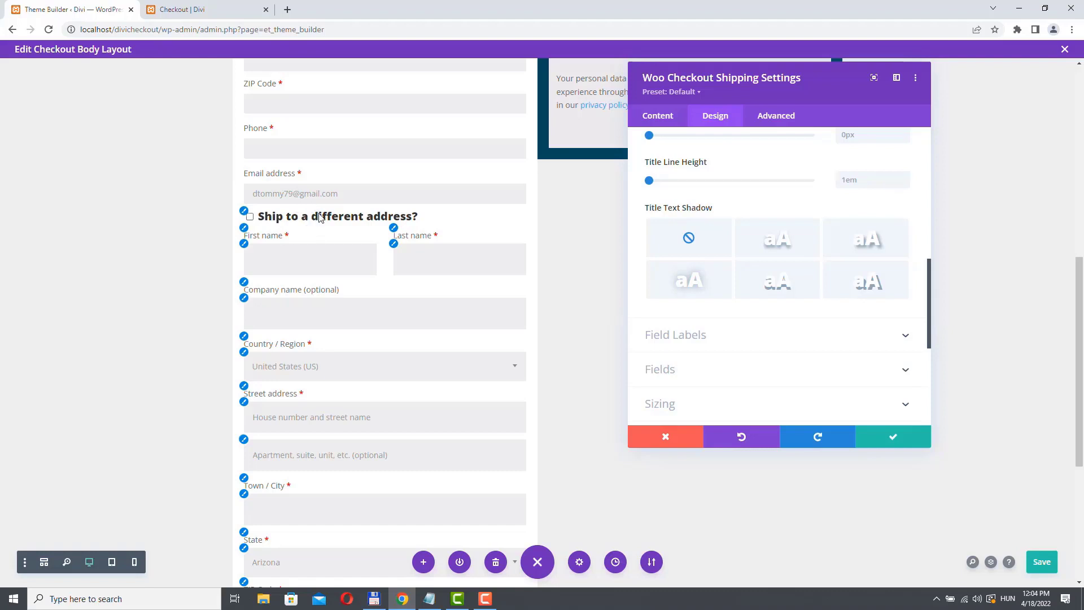
scroll(790, 275, down, 2)
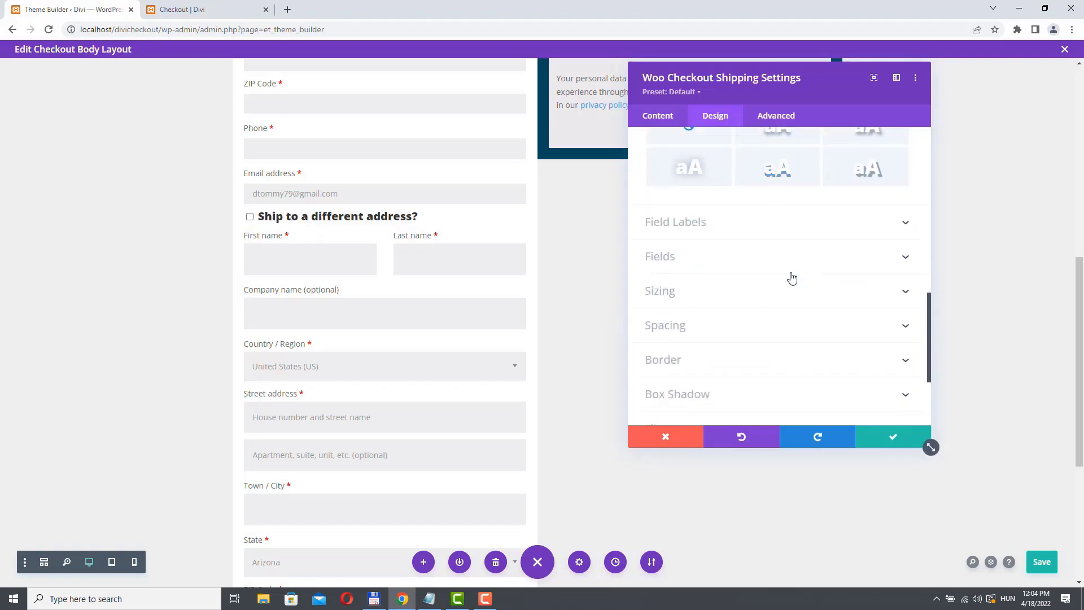
click(671, 331)
click(669, 185)
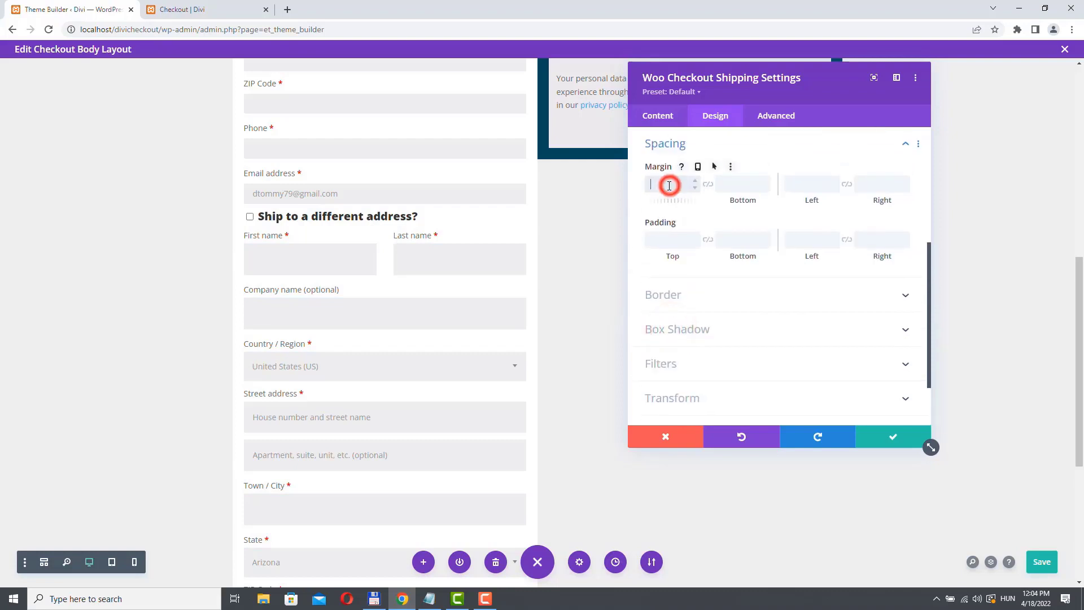
text(40)
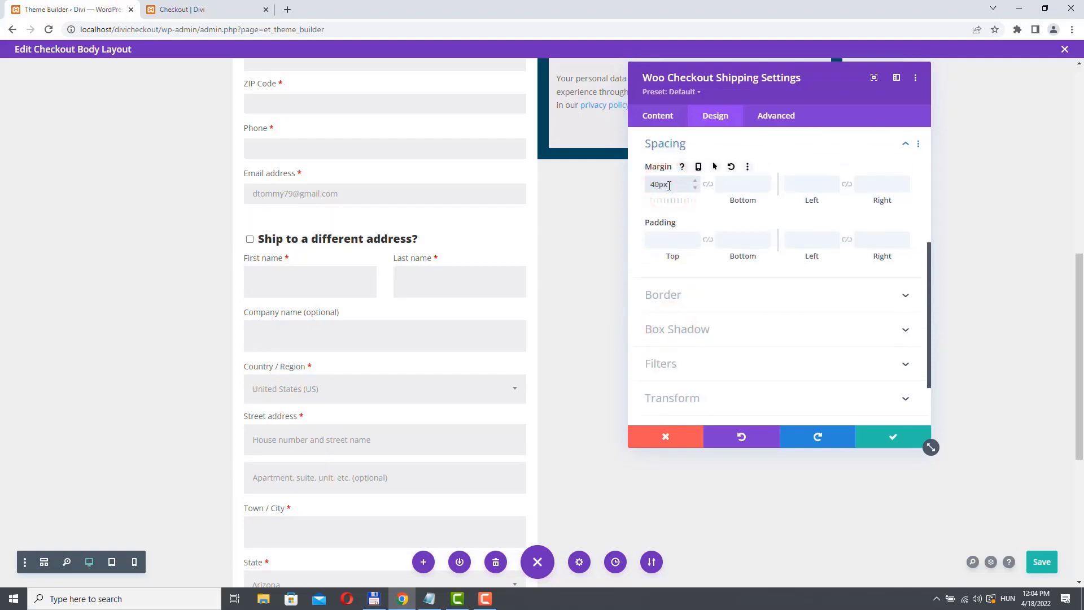
- Set the fields background color and fields focus background color of the shipping module to white
scroll(756, 276, up, 4)
scroll(755, 276, down, 1)
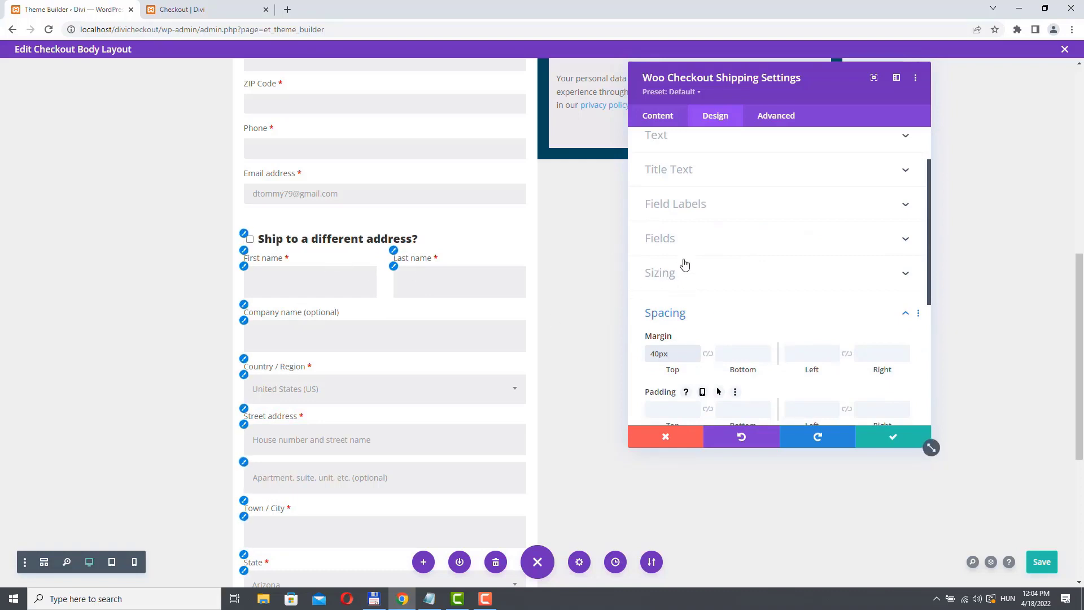
click(675, 238)
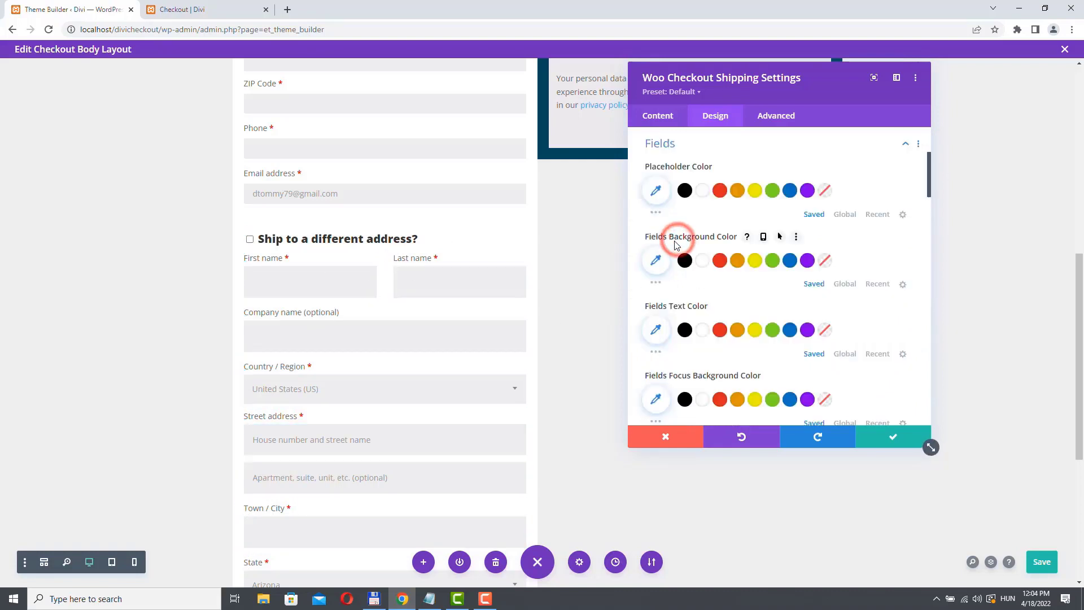
click(704, 262)
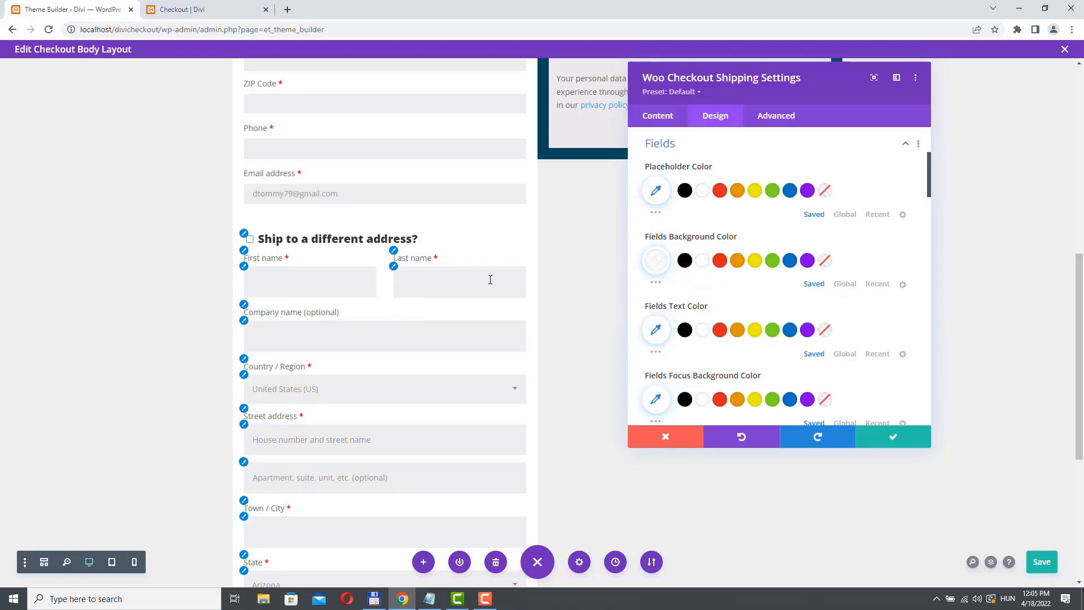
scroll(421, 283, down, 1)
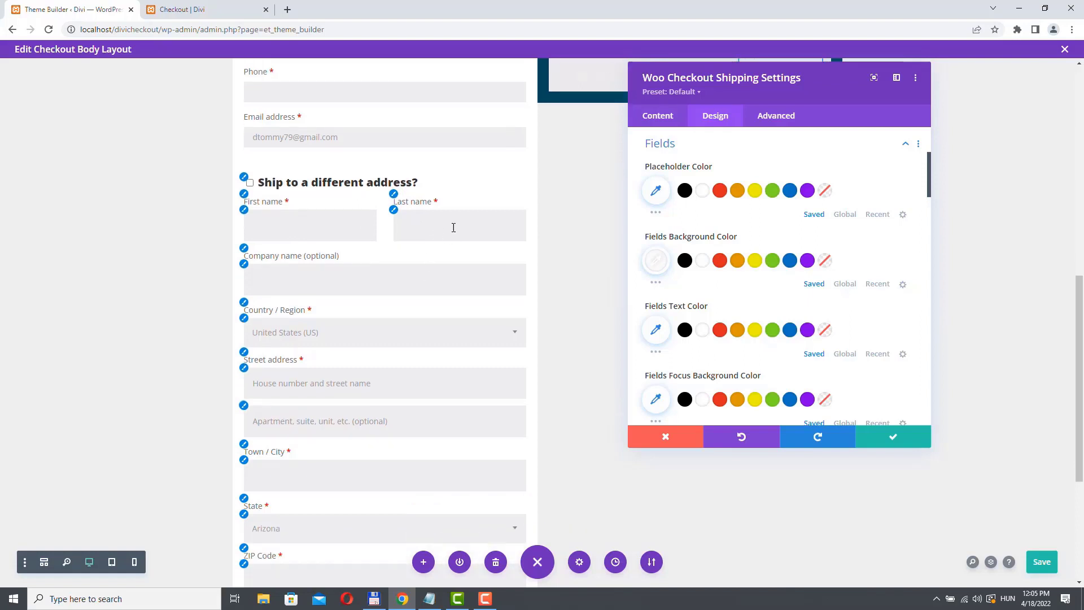
scroll(778, 282, down, 2)
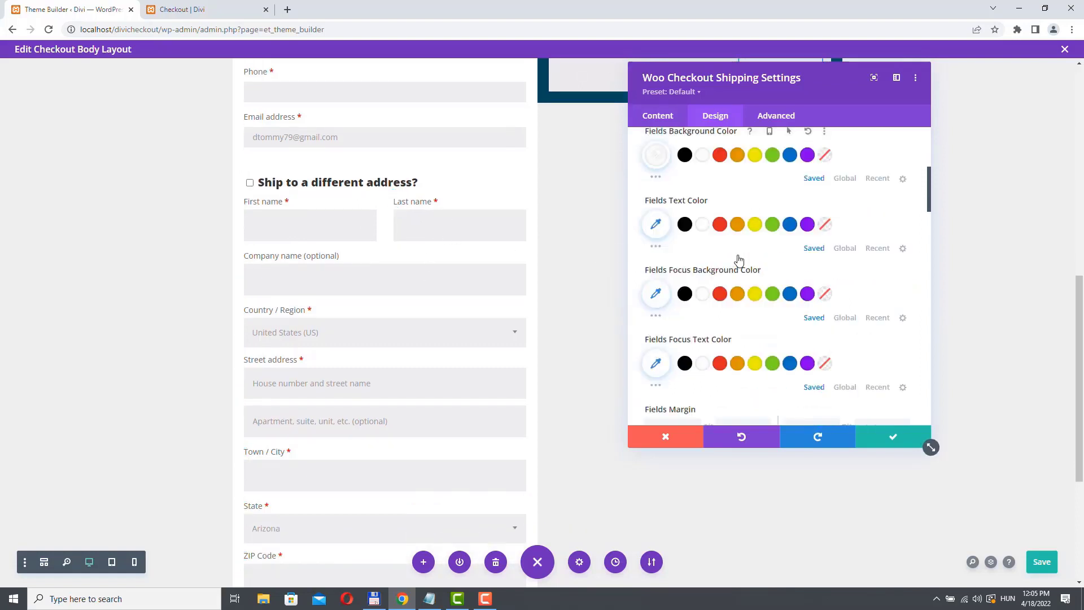
click(703, 287)
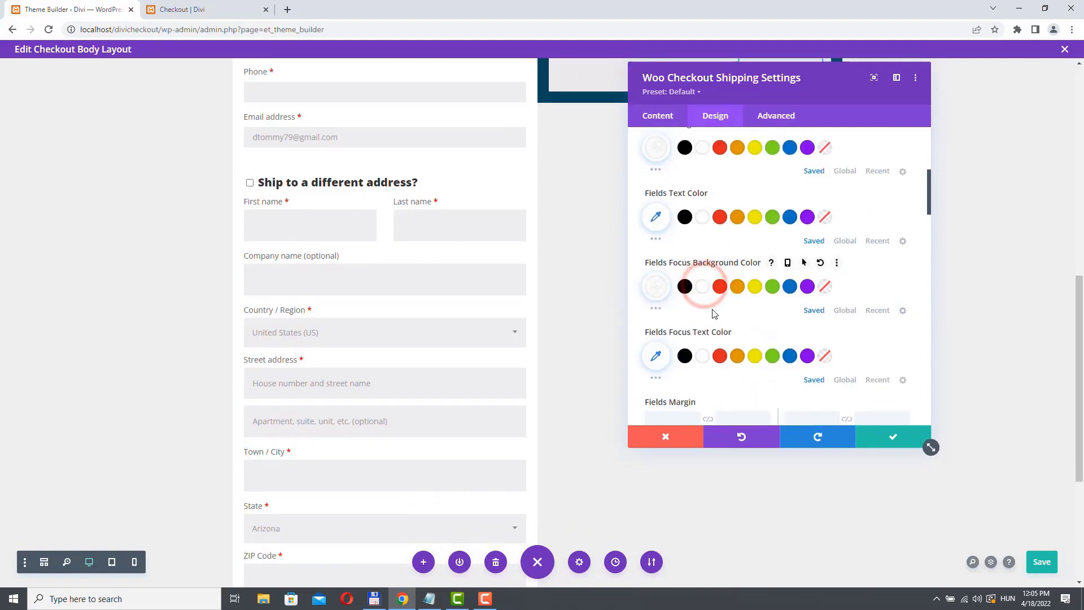
- Give the shipping fields a 4px top margin and 6px top and bottom padding, and save the module settings
scroll(716, 310, down, 1)
scroll(716, 310, down, 4)
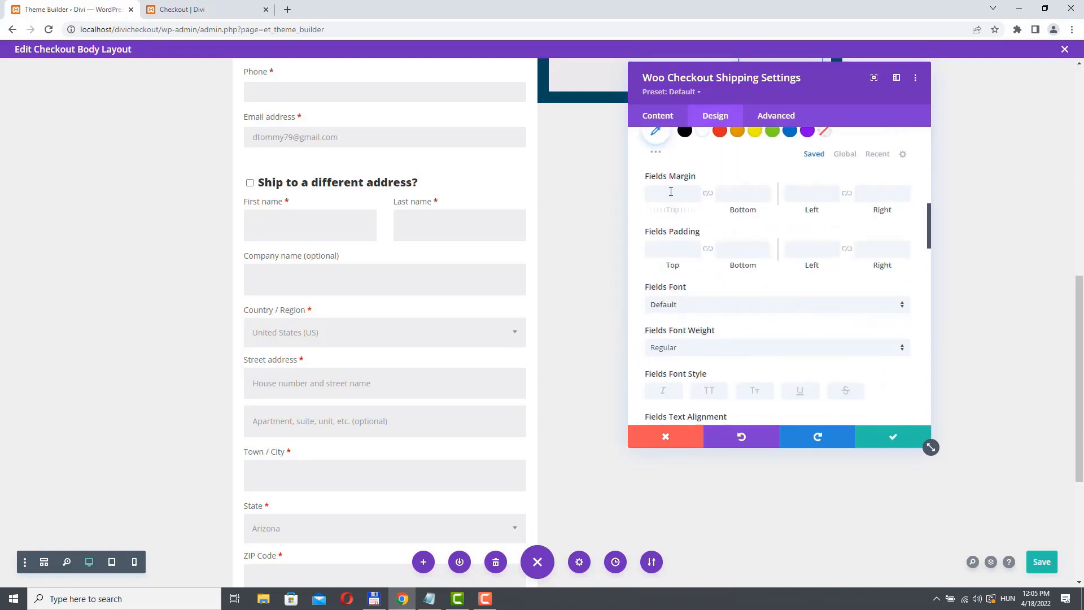
text(4px)
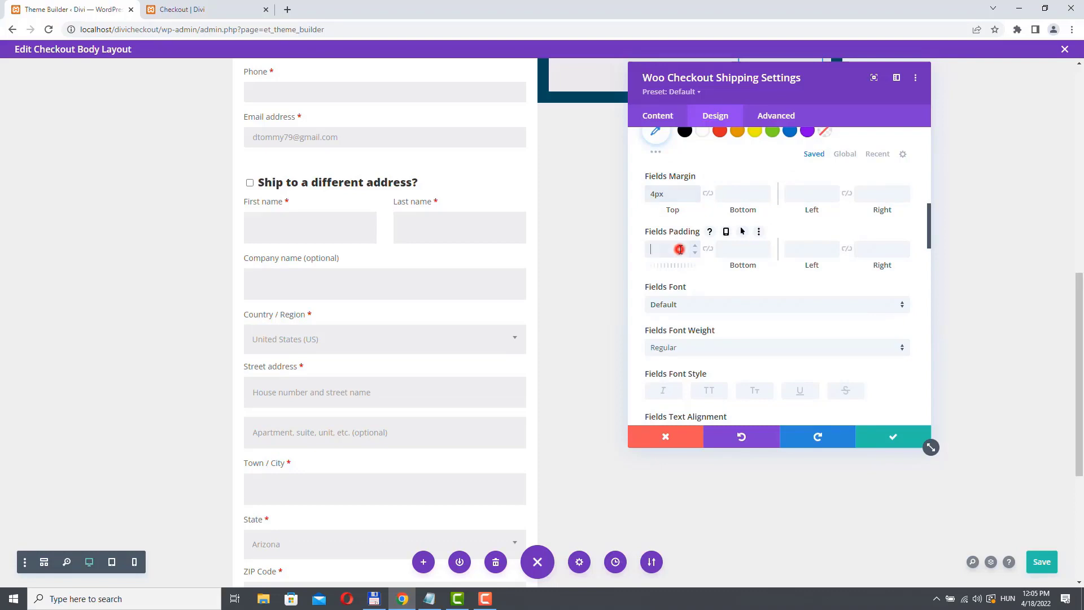
text(6px)
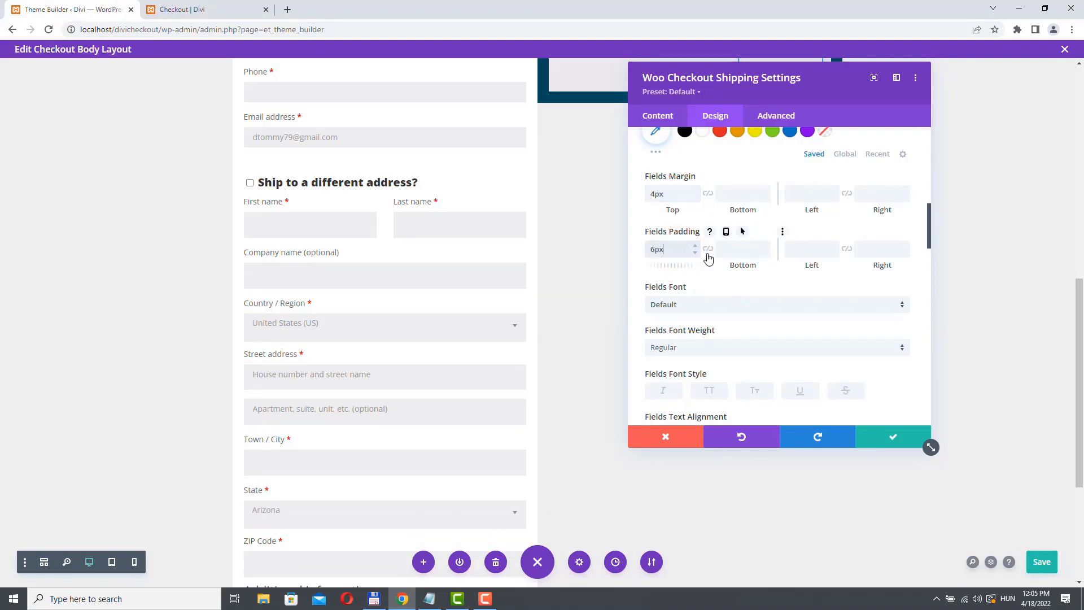
click(708, 249)
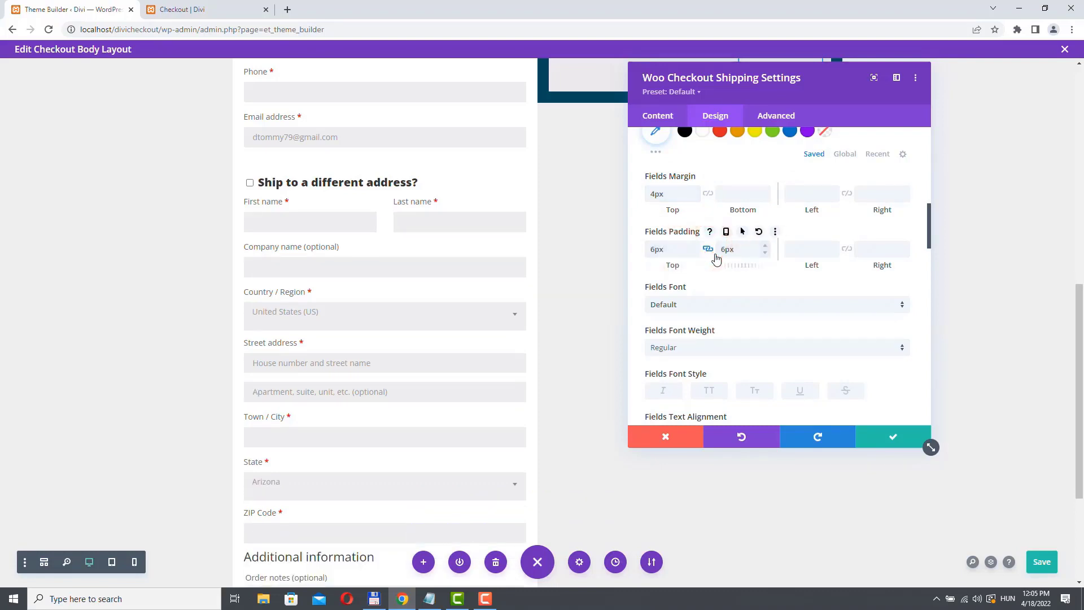
click(891, 435)
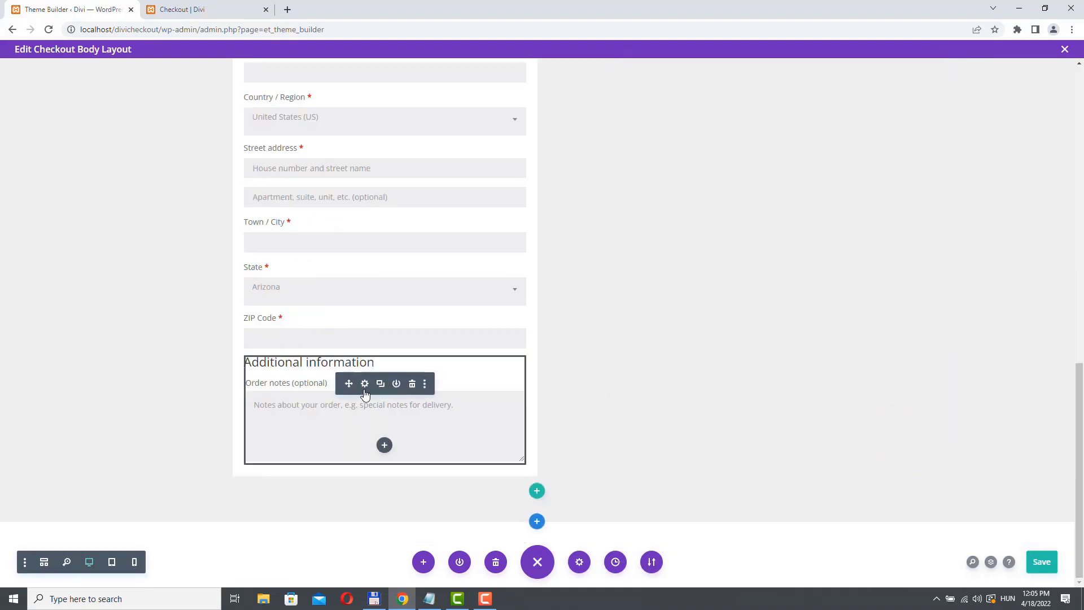
- Set the title of the Woo Checkout Information module to Ultra Bold weight and 20px text size
click(365, 384)
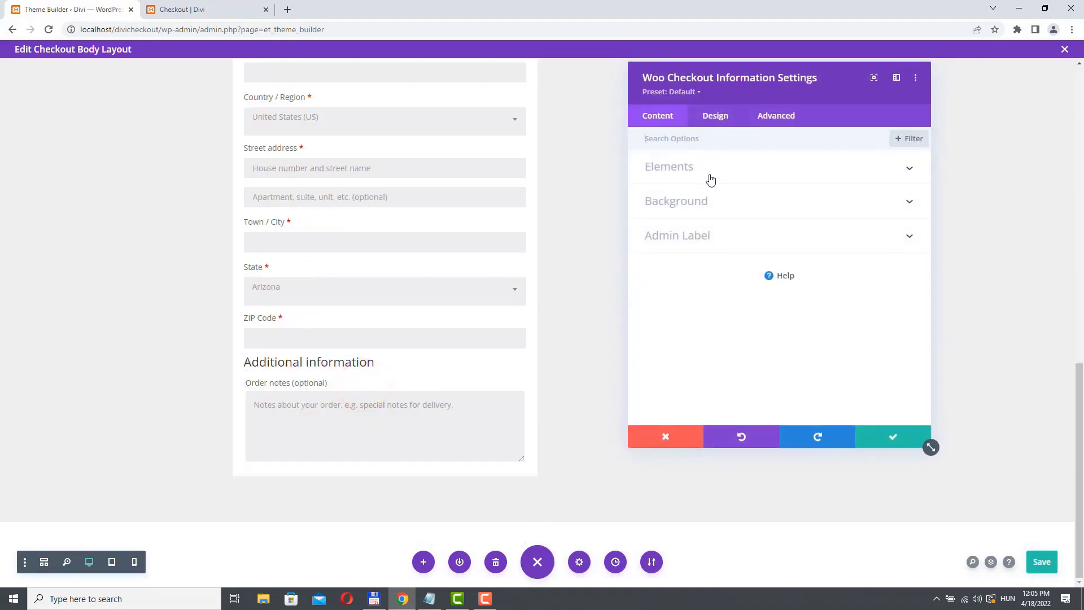
click(716, 116)
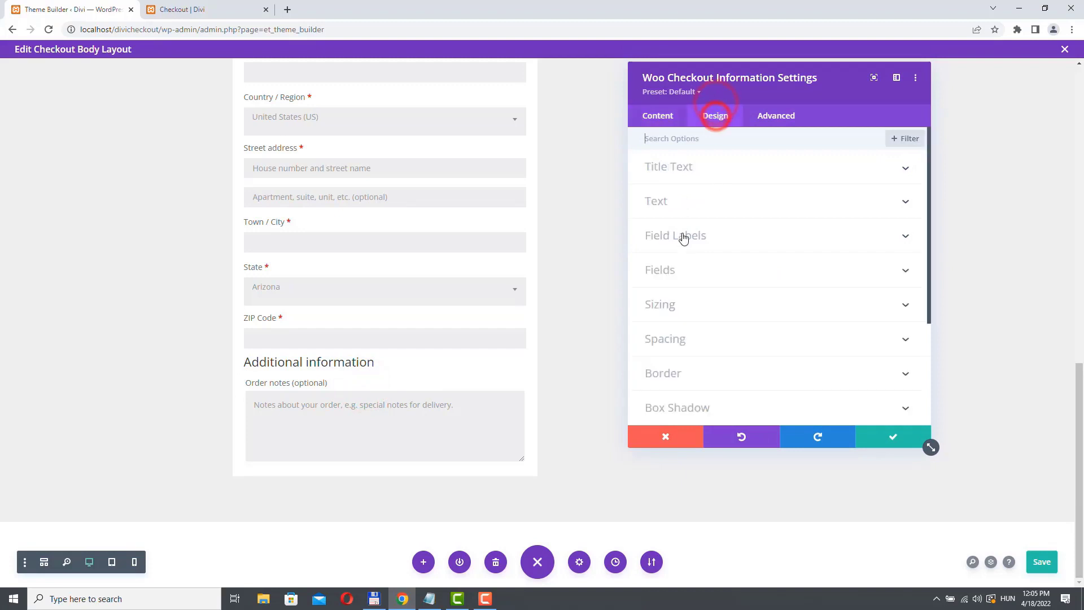
click(685, 166)
click(680, 248)
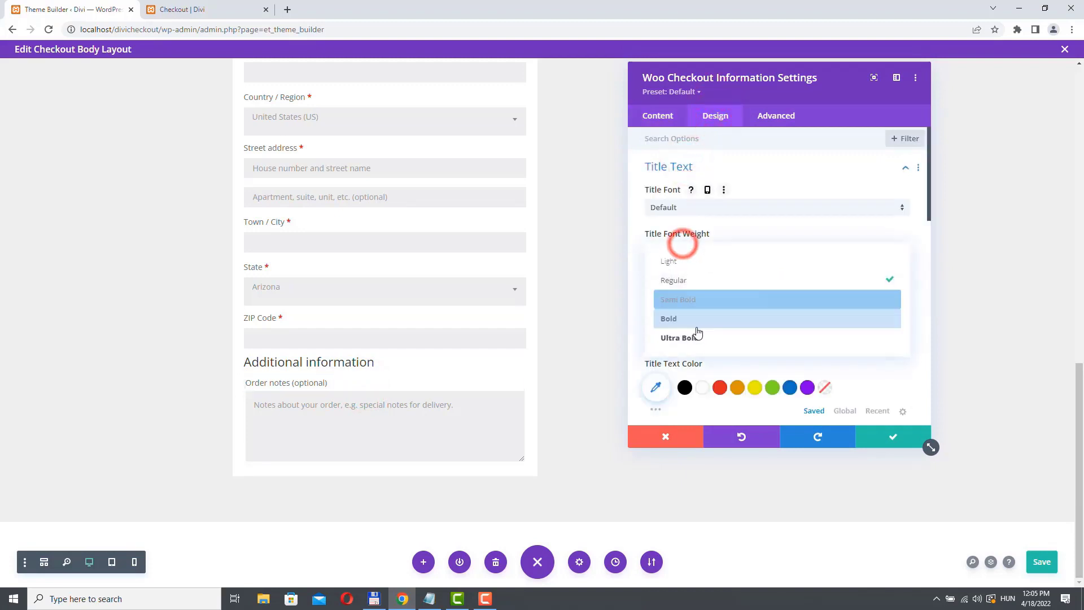
click(692, 339)
scroll(696, 317, down, 3)
click(902, 285)
click(902, 285)
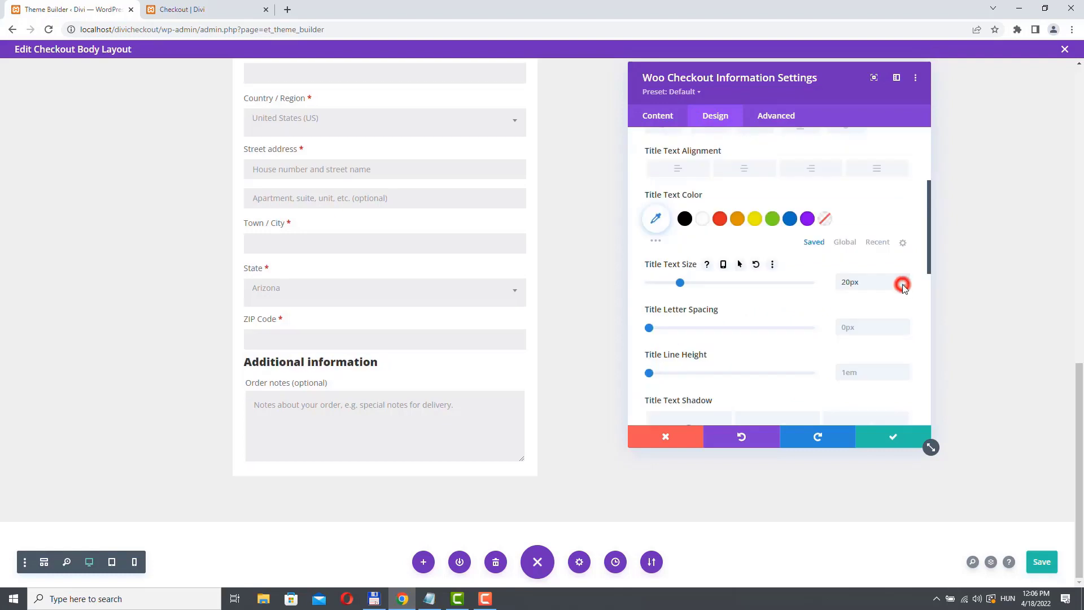
- Set the fields background color and fields focus background color of the Information module to white
scroll(774, 304, down, 2)
scroll(772, 304, down, 3)
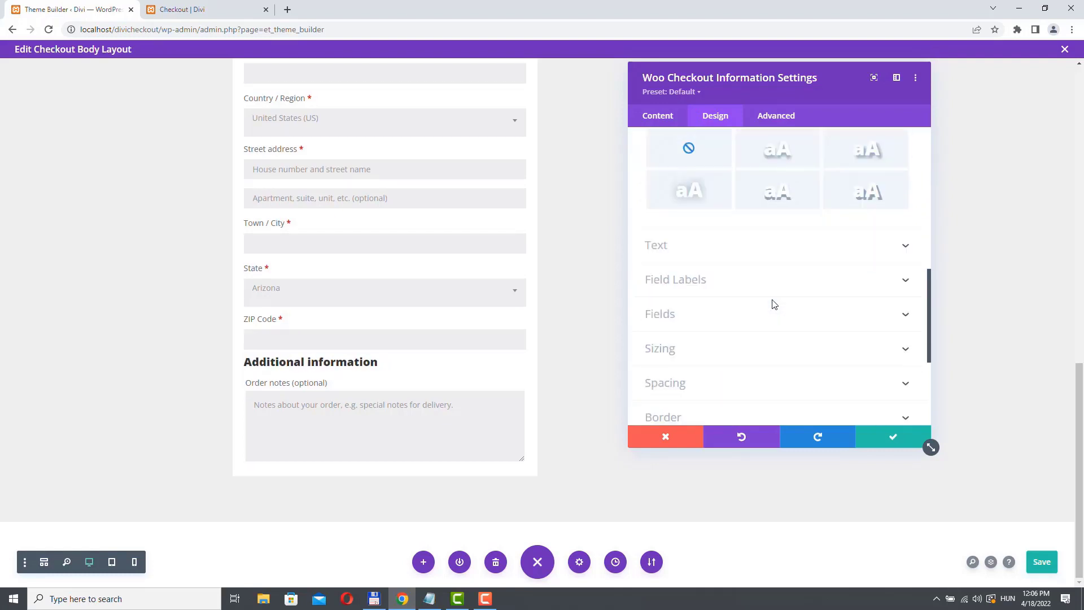
scroll(686, 235, down, 2)
click(670, 202)
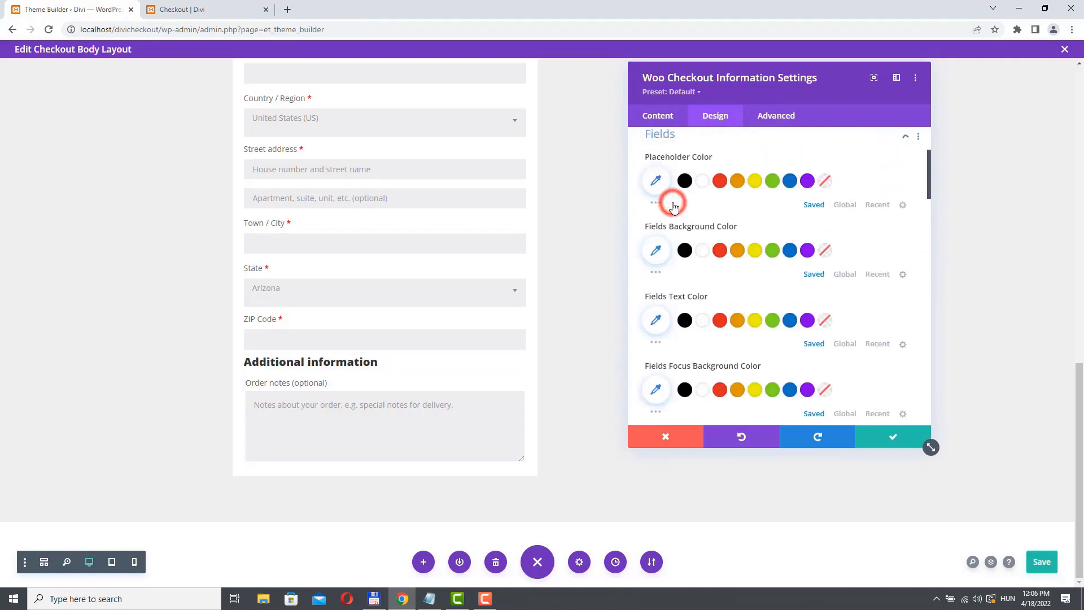
click(702, 261)
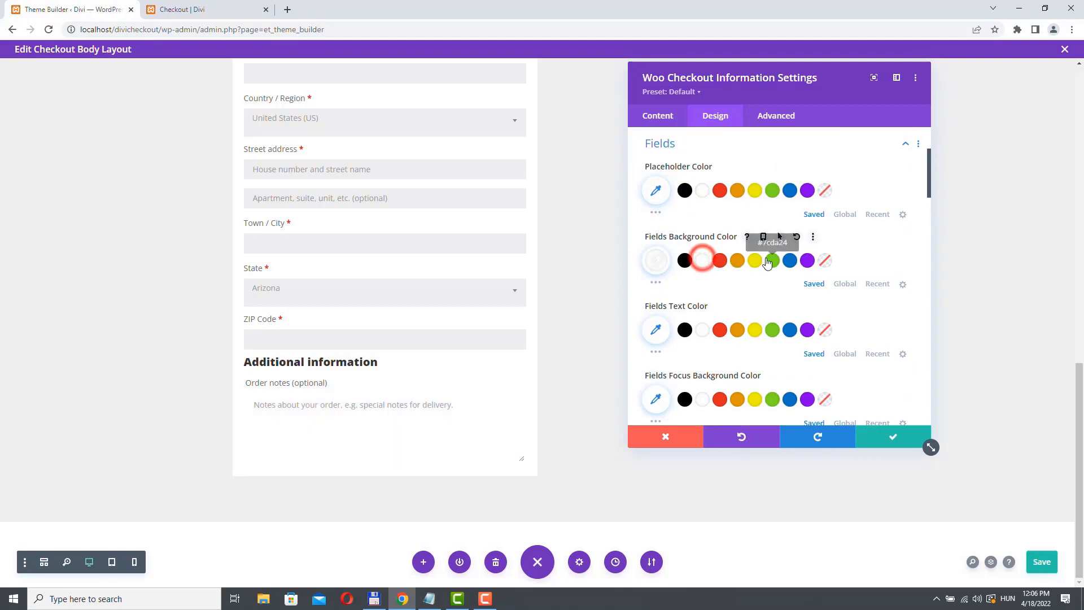
scroll(708, 276, down, 2)
click(705, 287)
- Give the Information module's fields a 4px top margin and linked 6px top and bottom padding
scroll(702, 285, down, 3)
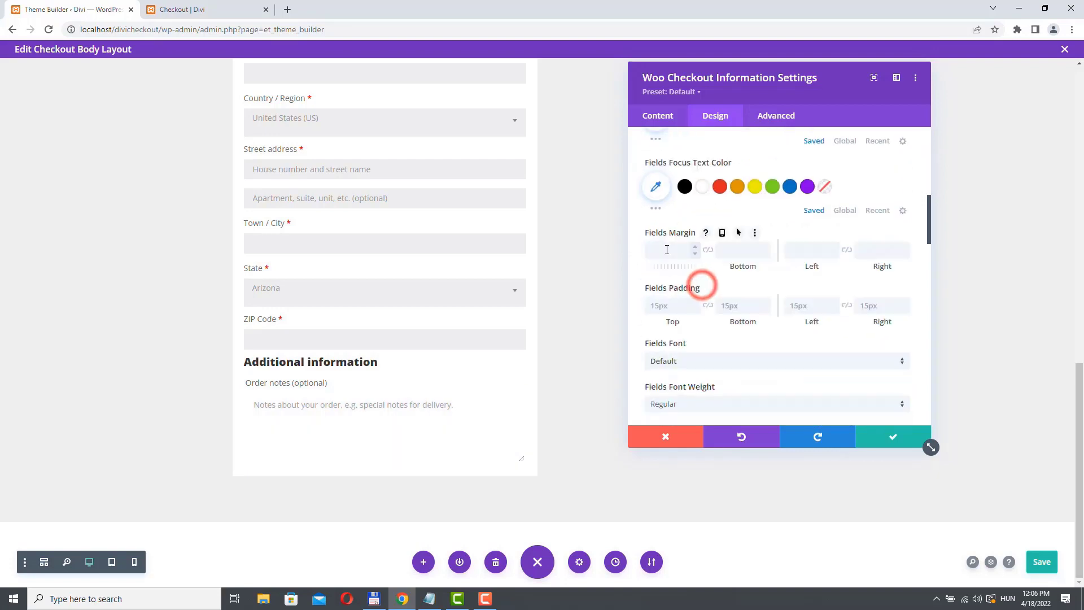
click(666, 249)
text(4px)
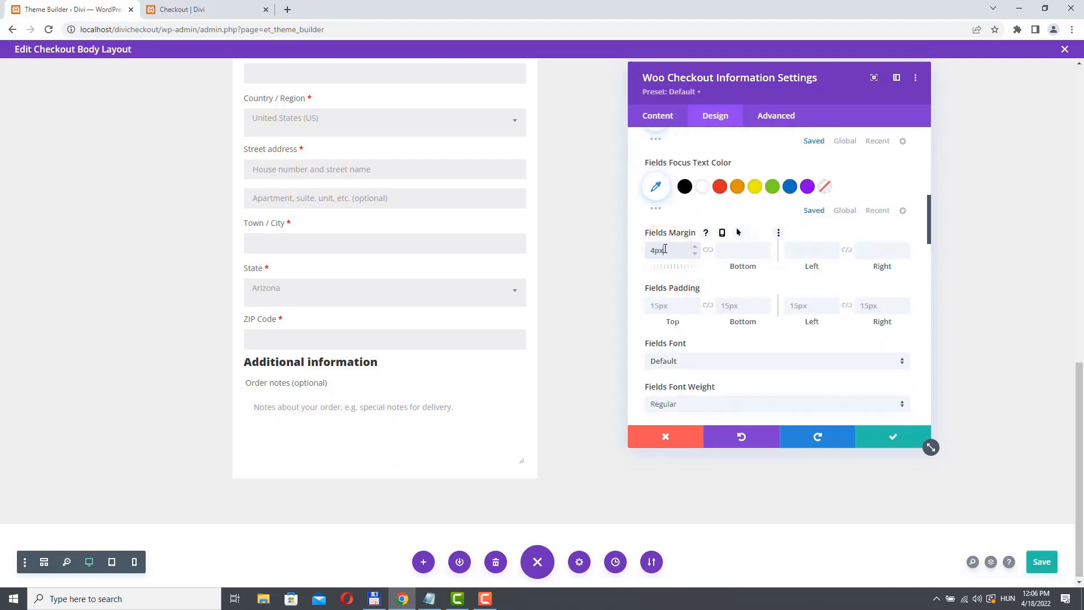
click(667, 305)
text(6px)
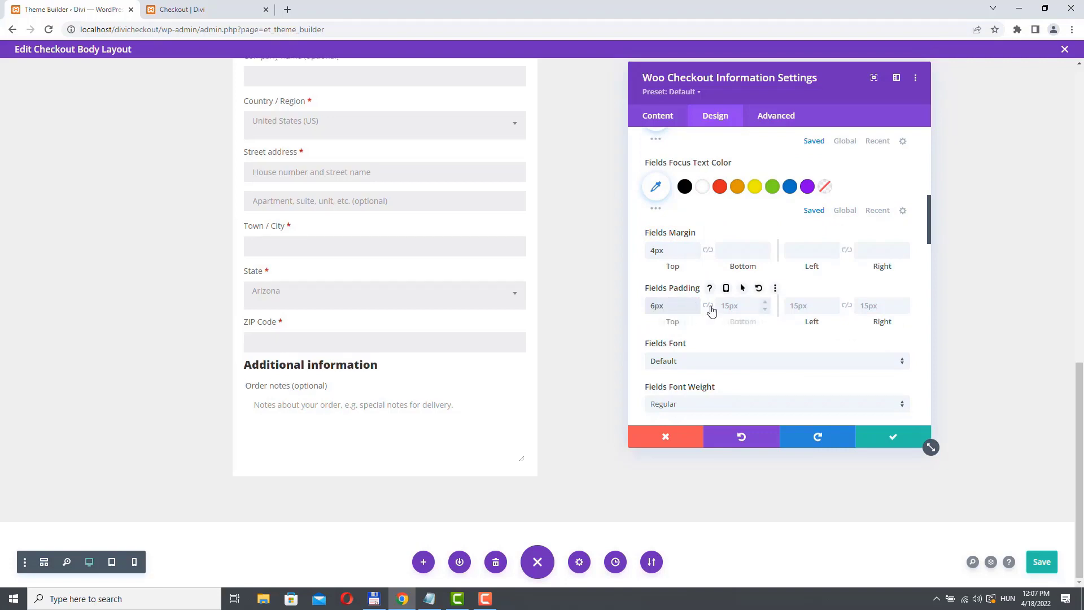
click(708, 306)
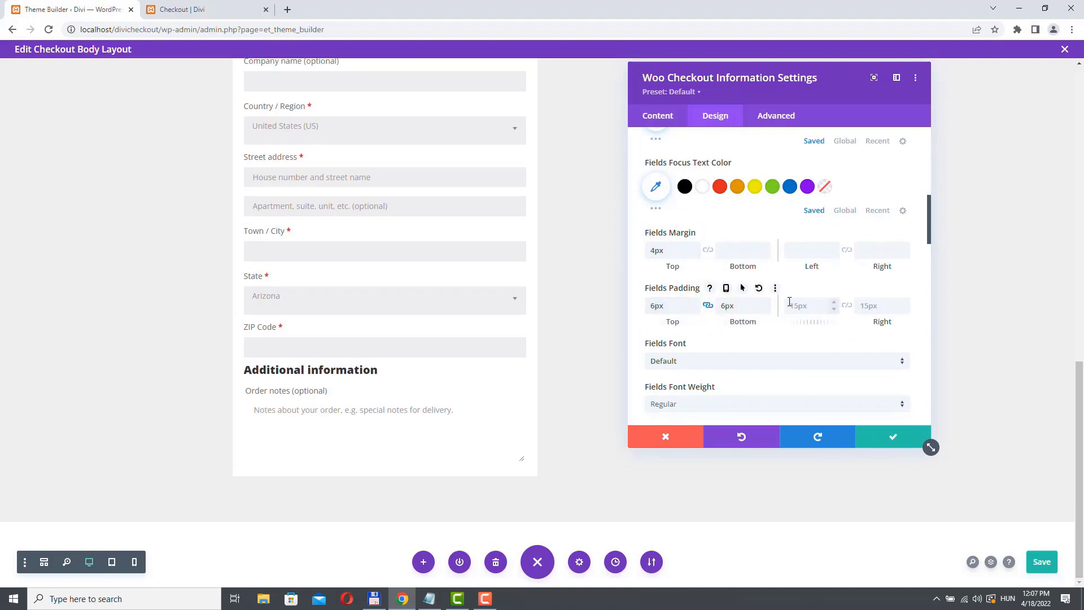
- Give the Information module's fields a 1px border in color #cccccc and save the module settings
scroll(789, 302, down, 10)
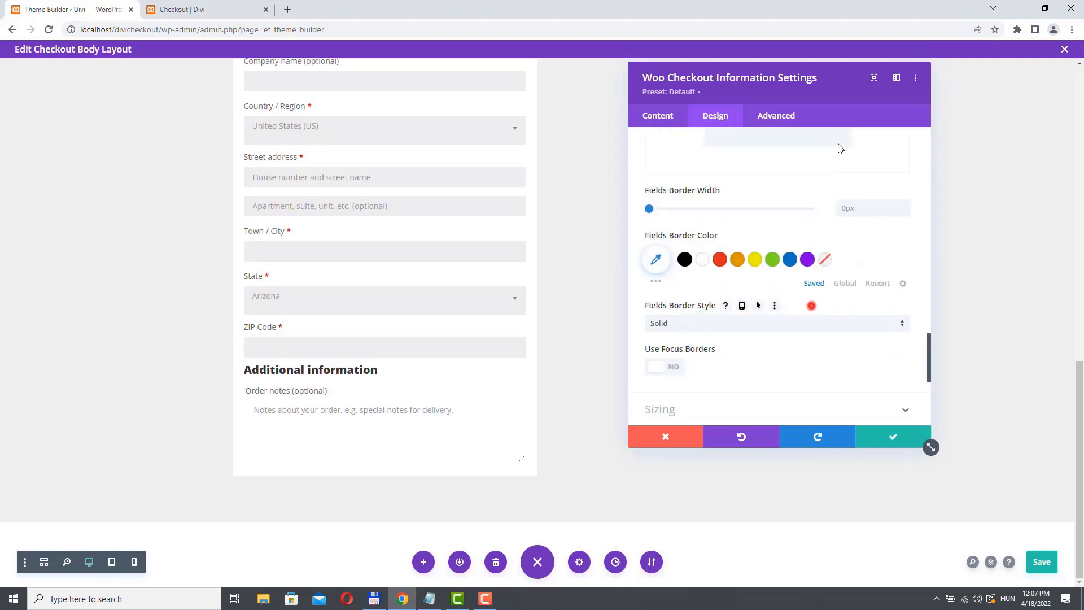
click(906, 205)
click(655, 260)
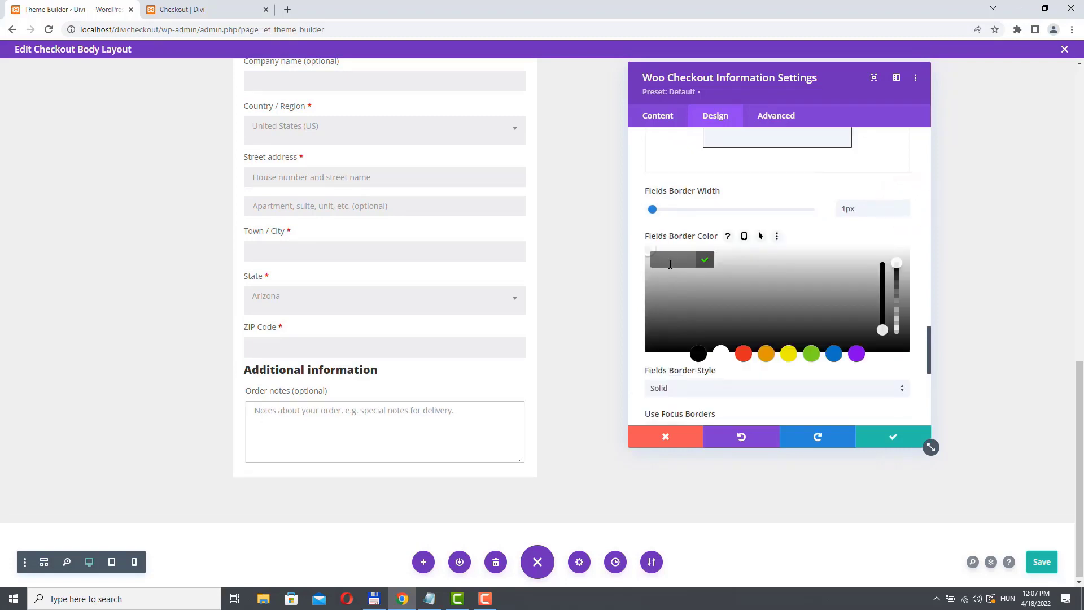
text(cccccc)
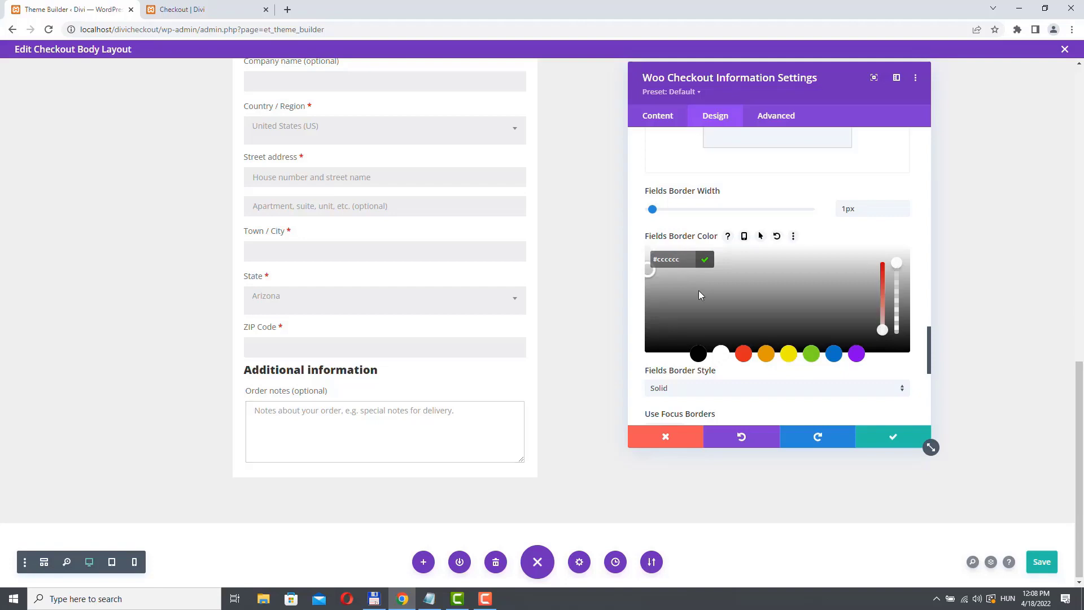
click(913, 447)
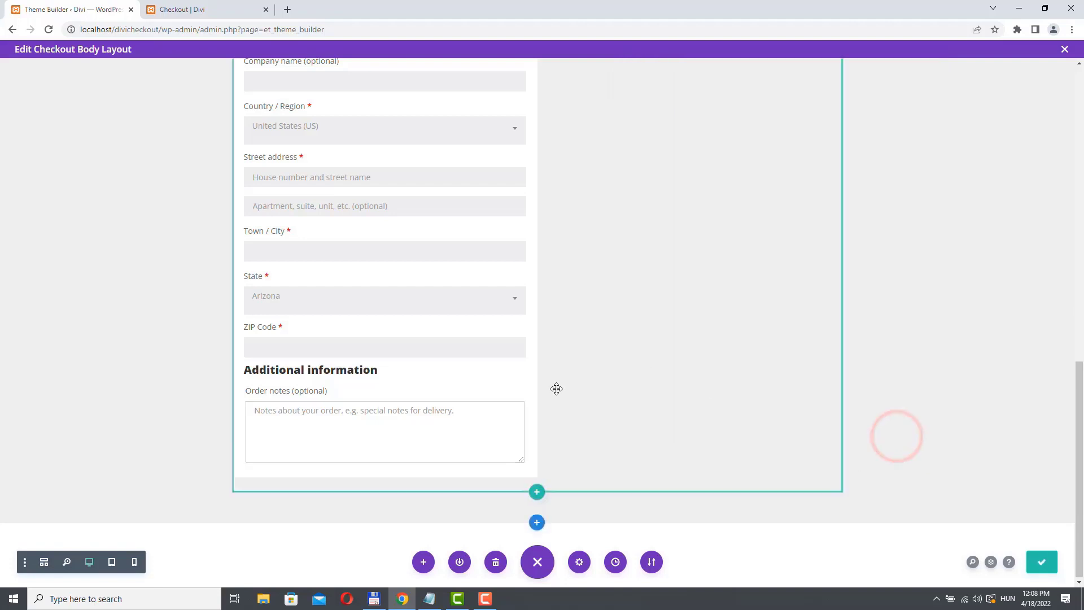
- Open the design settings of the Woo Checkout Shipping module
scroll(489, 413, up, 3)
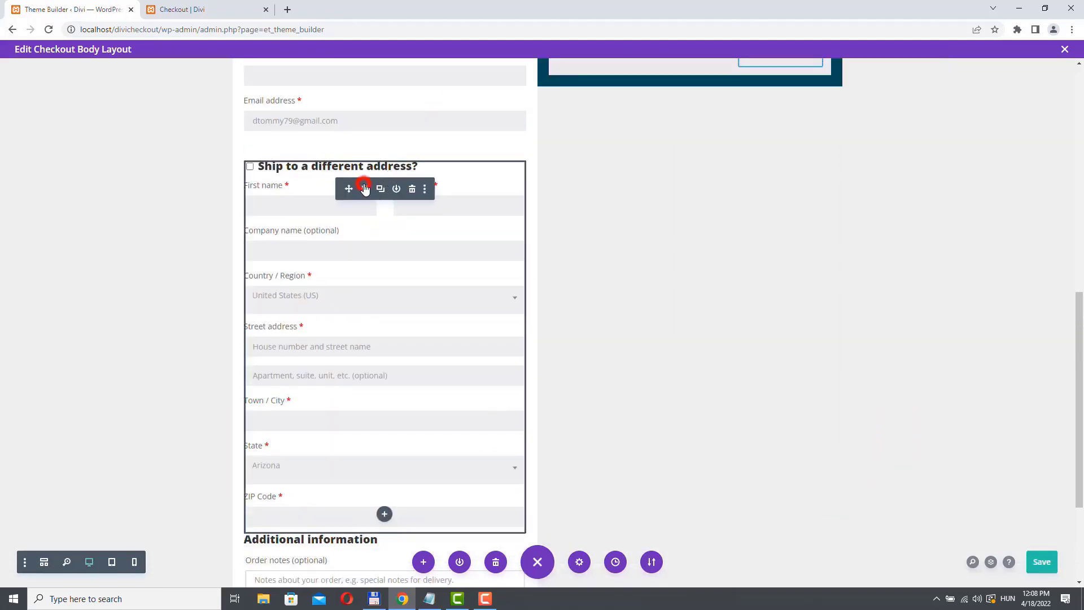
click(364, 188)
click(718, 115)
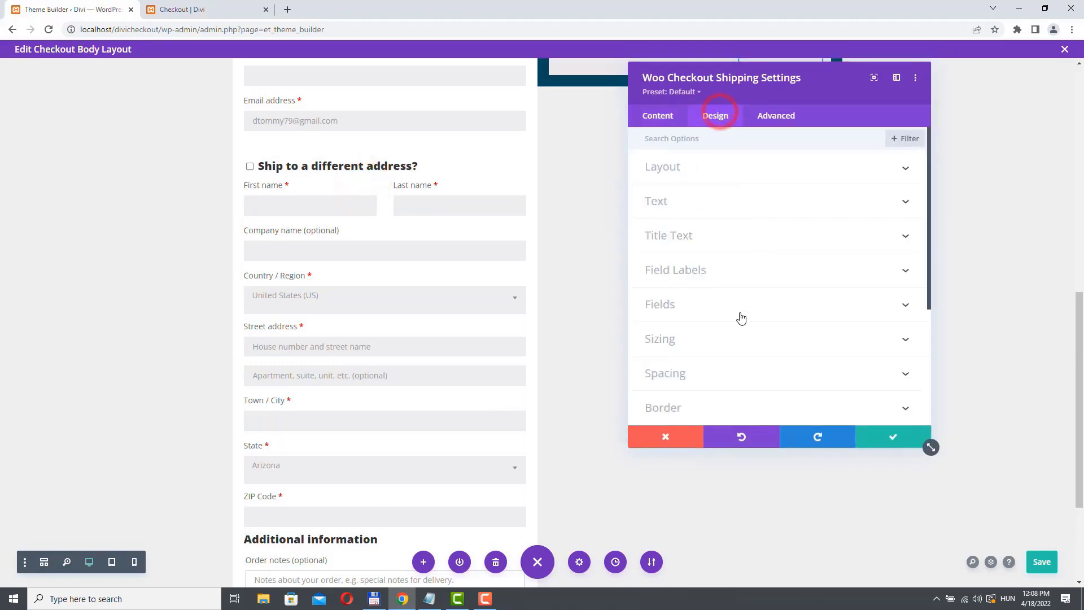
scroll(741, 318, down, 3)
click(680, 238)
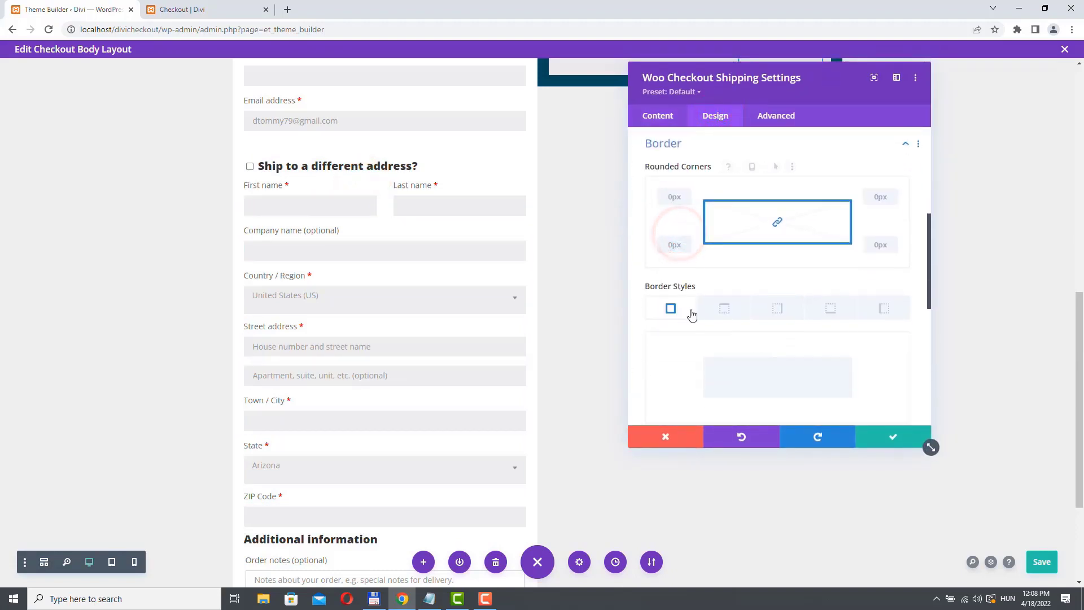
scroll(690, 314, down, 5)
scroll(726, 236, up, 2)
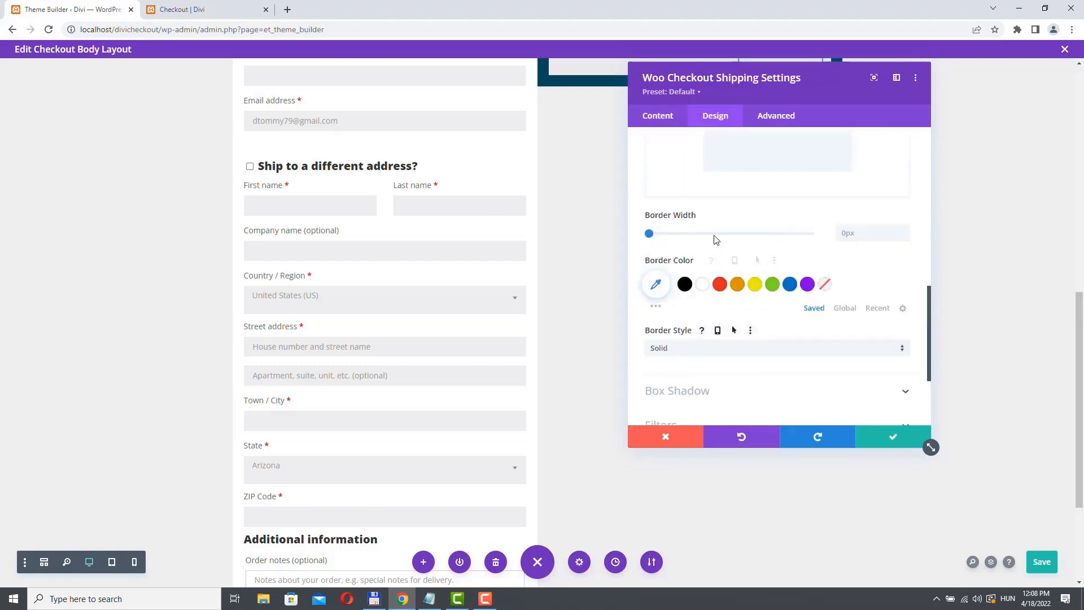
click(905, 231)
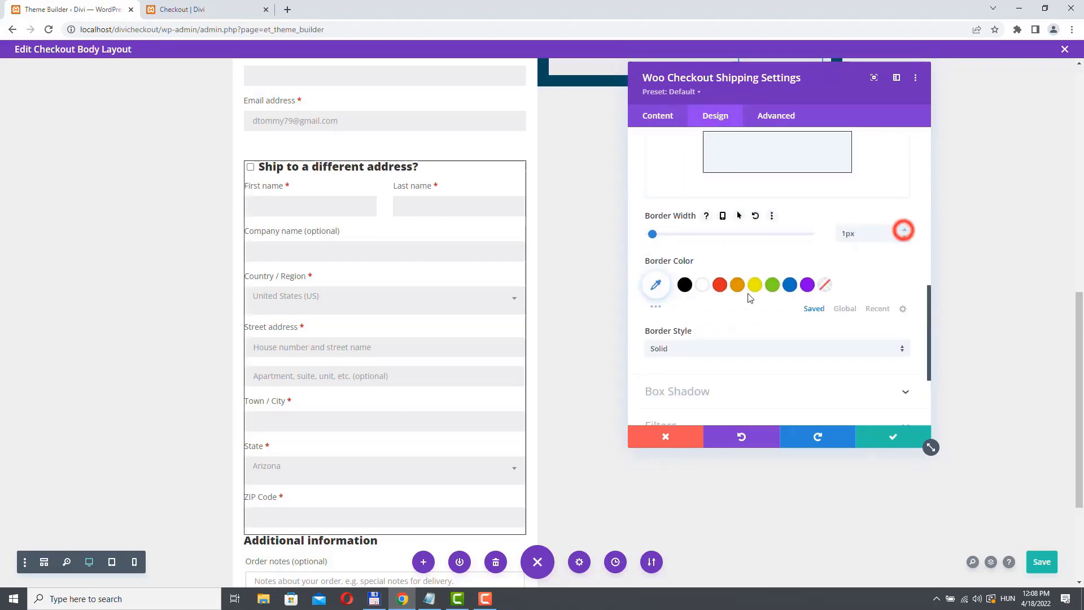
click(904, 235)
- Give the shipping module's fields a 1px border in color #cccccc and save the module settings
scroll(520, 322, down, 3)
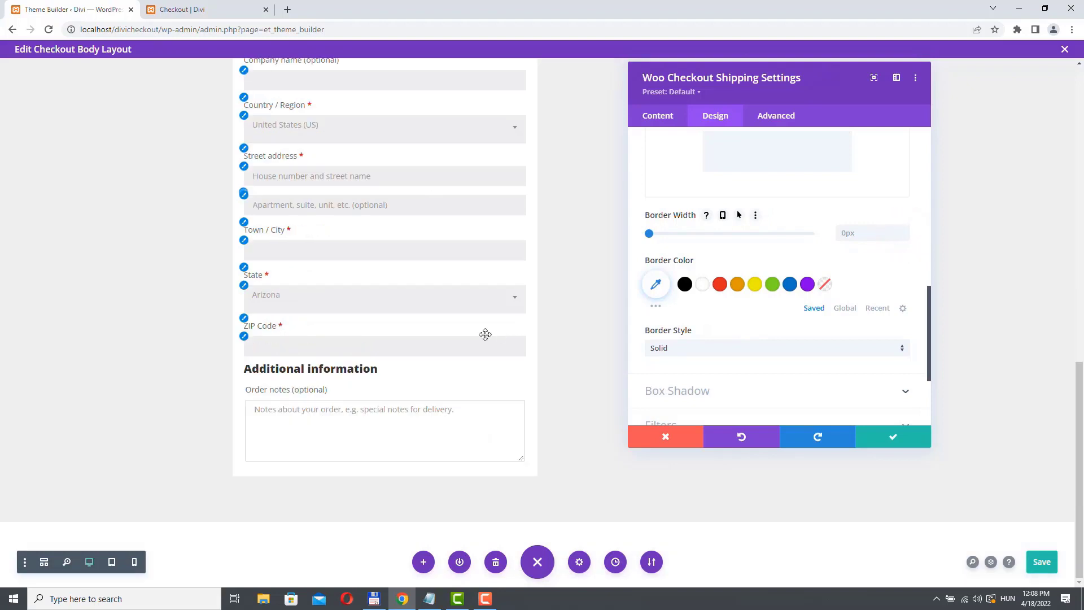
scroll(484, 333, up, 2)
scroll(714, 306, up, 4)
click(679, 209)
scroll(734, 283, down, 10)
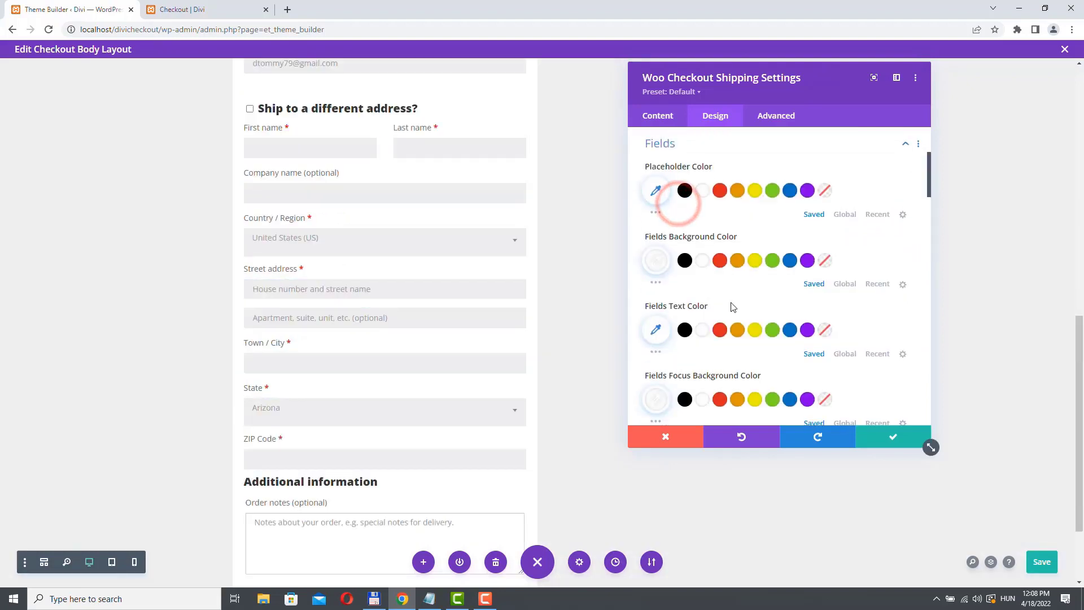
scroll(776, 279, down, 2)
click(659, 211)
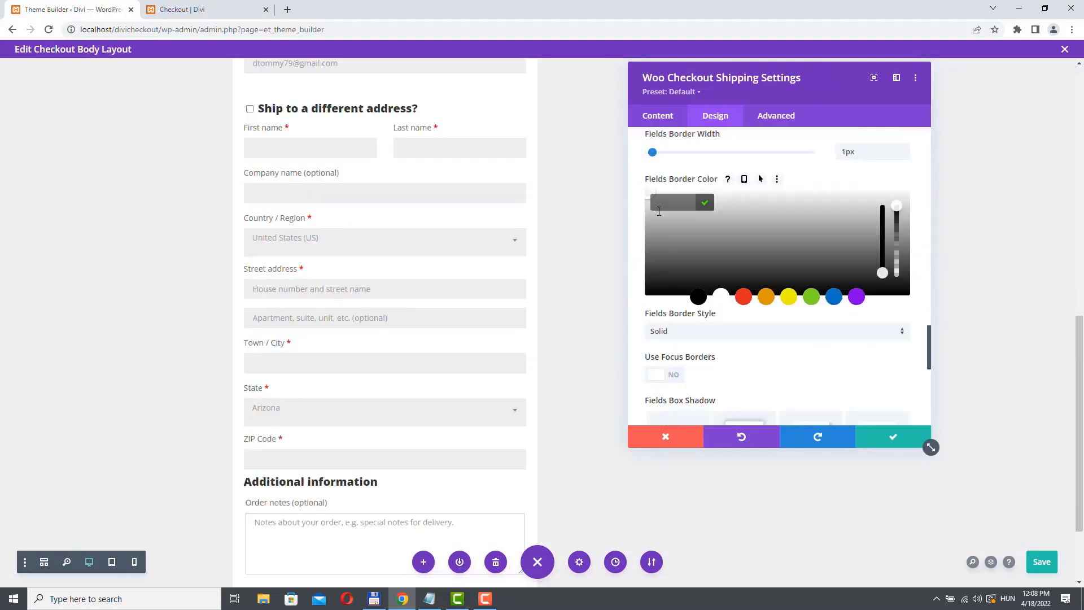
text(cccccc)
click(704, 205)
click(893, 436)
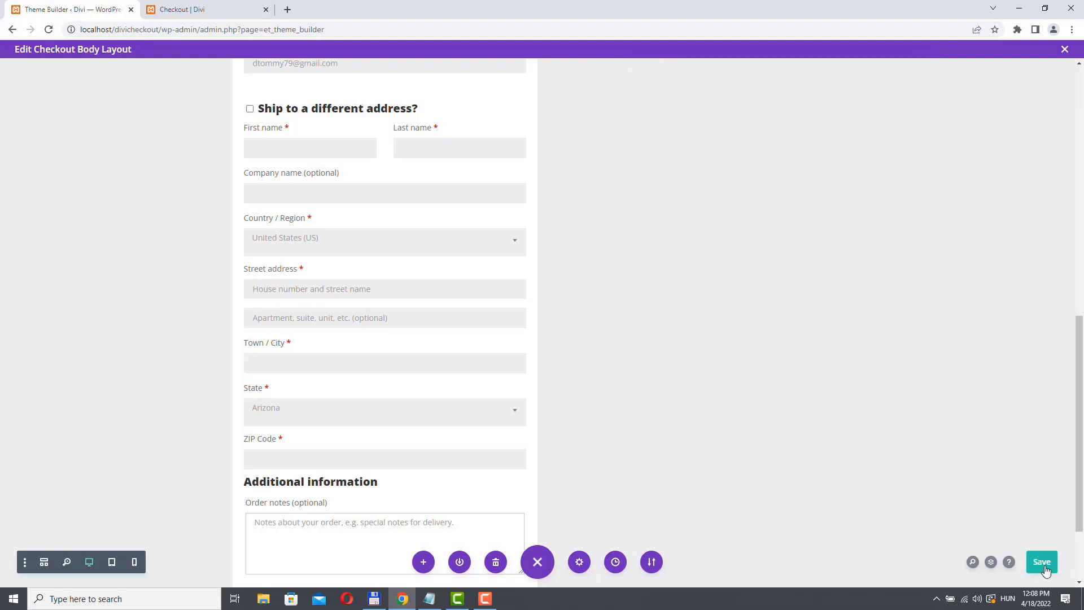
- Reload the live checkout page and examine the styling of the billing fields, additional information and order sections
click(206, 11)
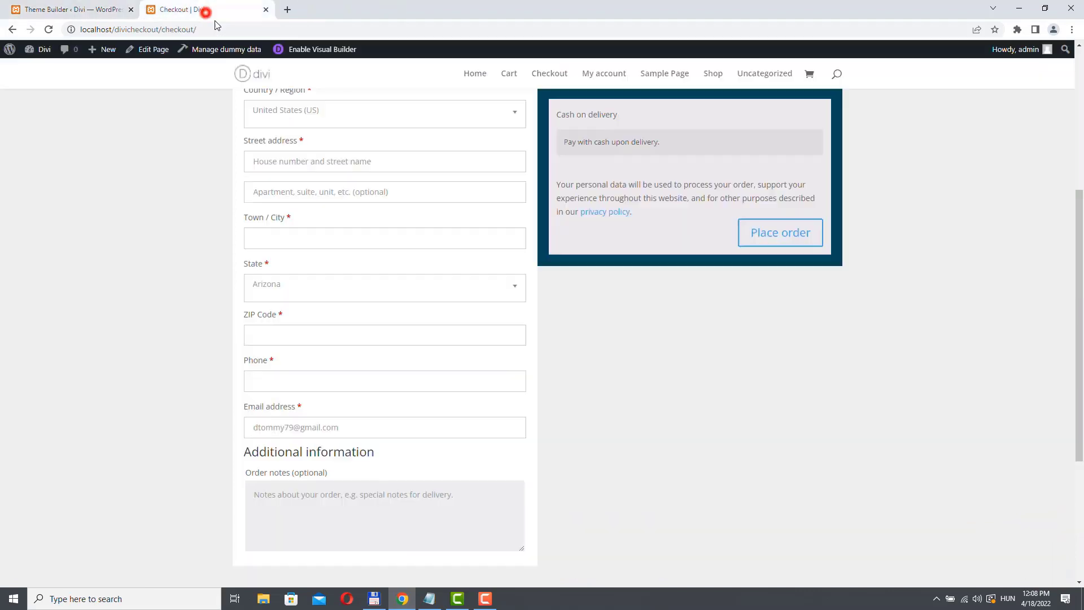
click(48, 29)
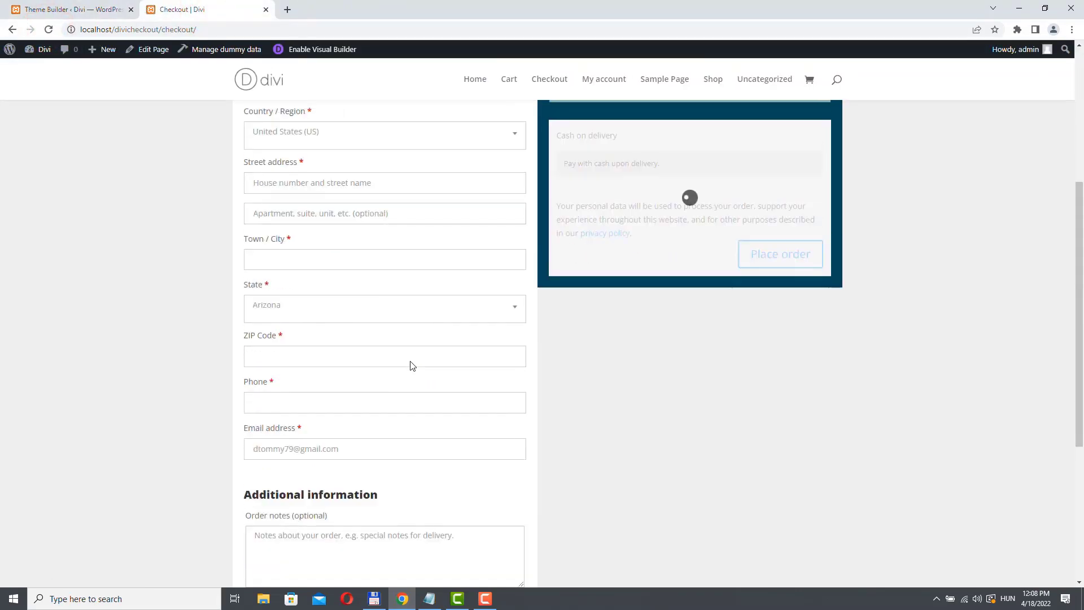
scroll(411, 365, down, 5)
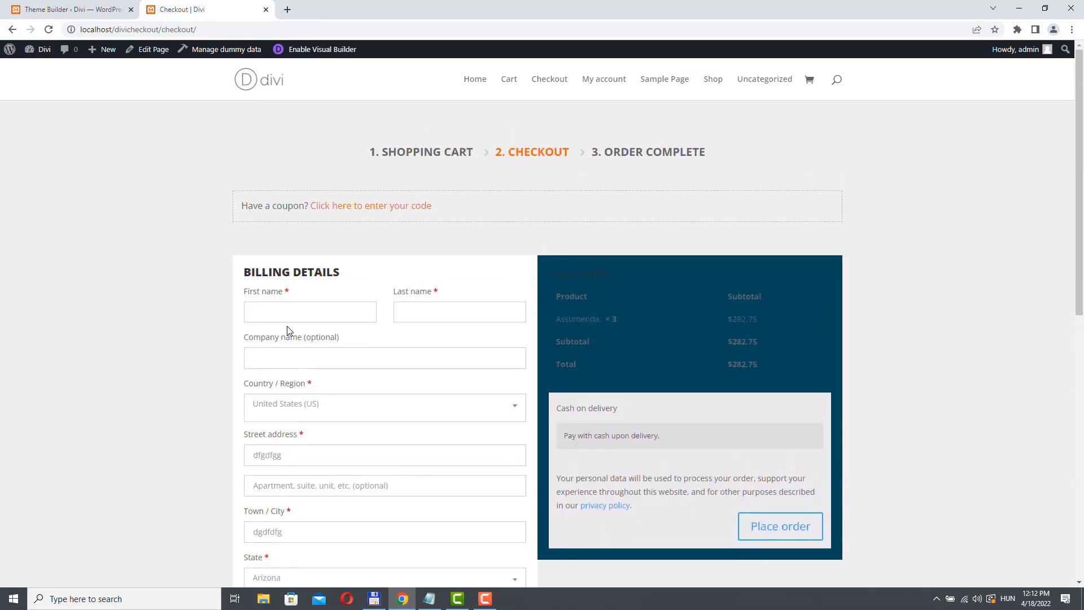
scroll(287, 328, down, 4)
scroll(327, 385, down, 4)
scroll(298, 298, up, 5)
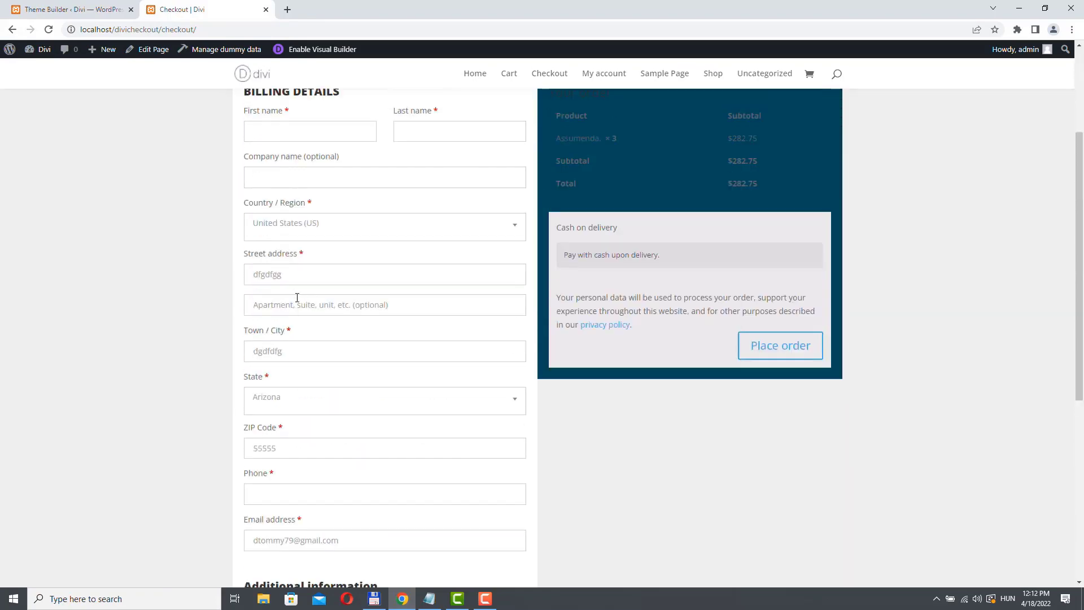
scroll(288, 341, up, 1)
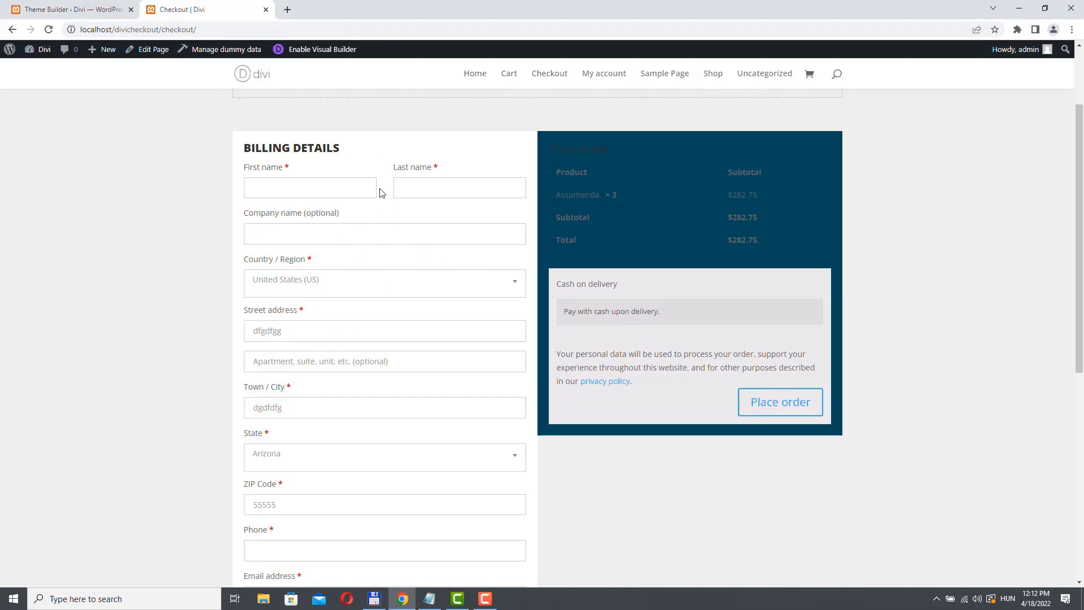
scroll(310, 155, down, 1)
scroll(307, 196, up, 2)
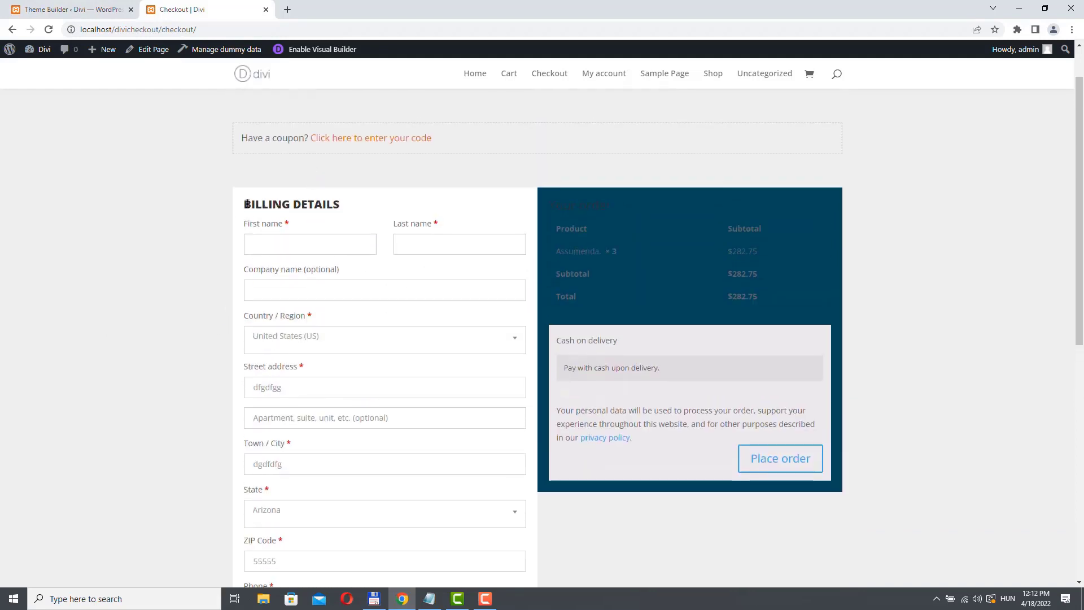
drag(243, 209, 366, 218)
scroll(412, 355, down, 2)
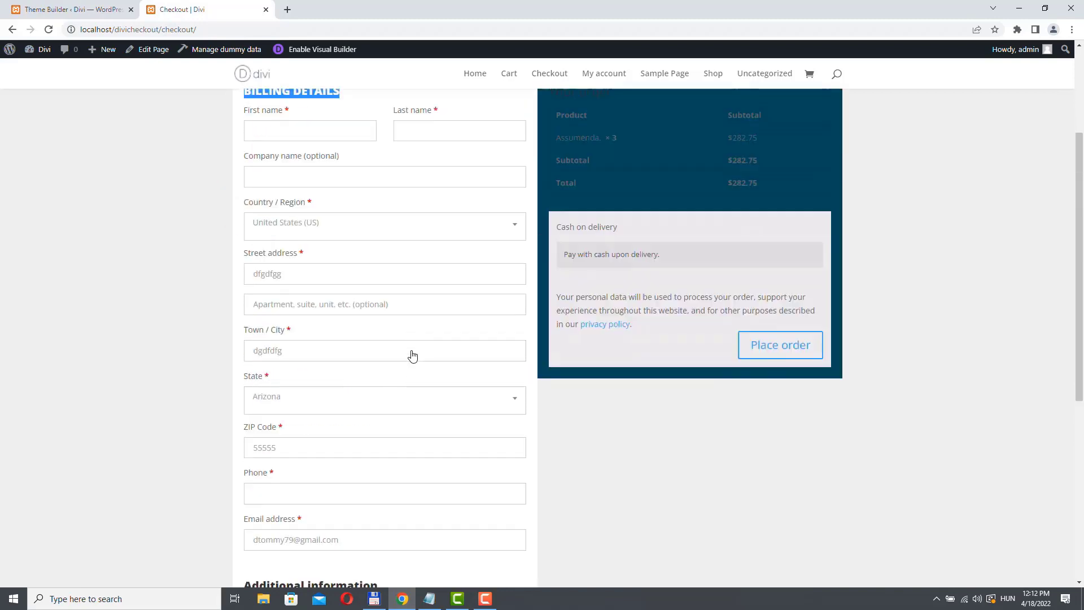
scroll(621, 365, up, 4)
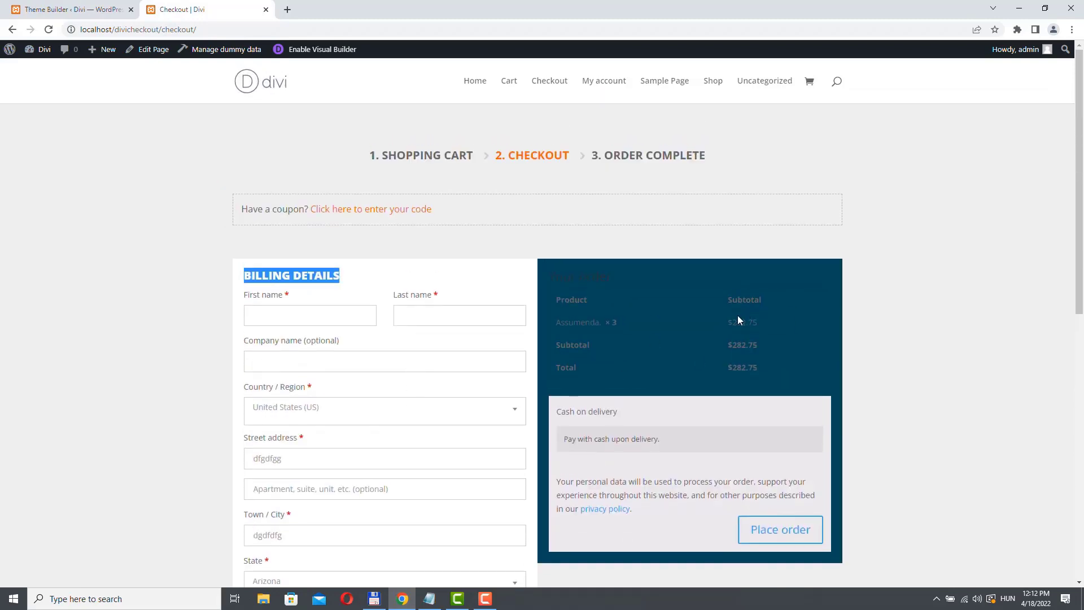
- Style the Woo Checkout Details title text as #ffffff, Ultra Bold, 20px and uppercase
click(234, 213)
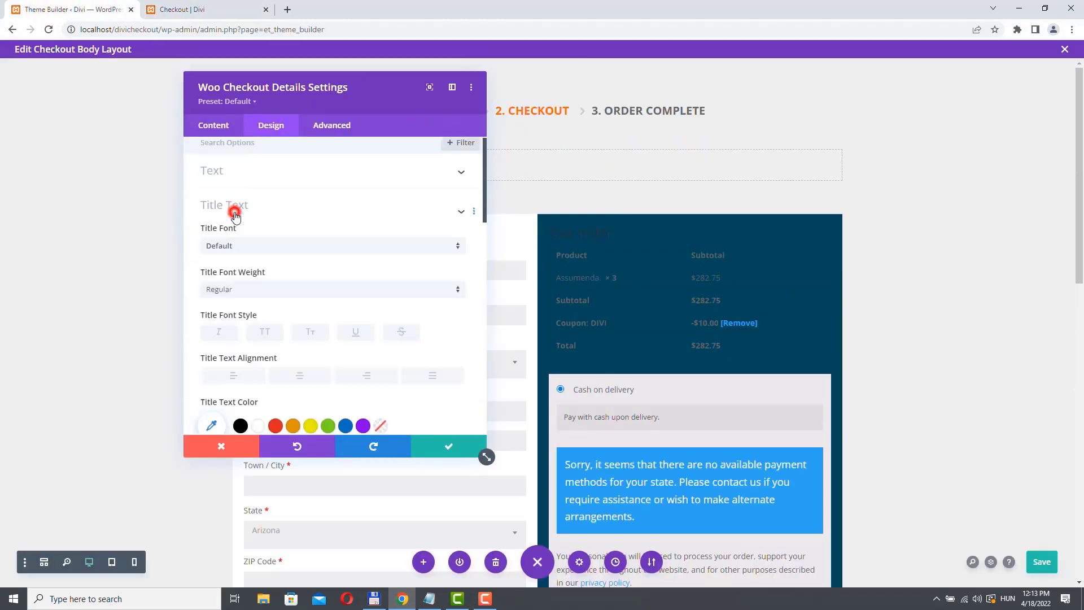
click(258, 378)
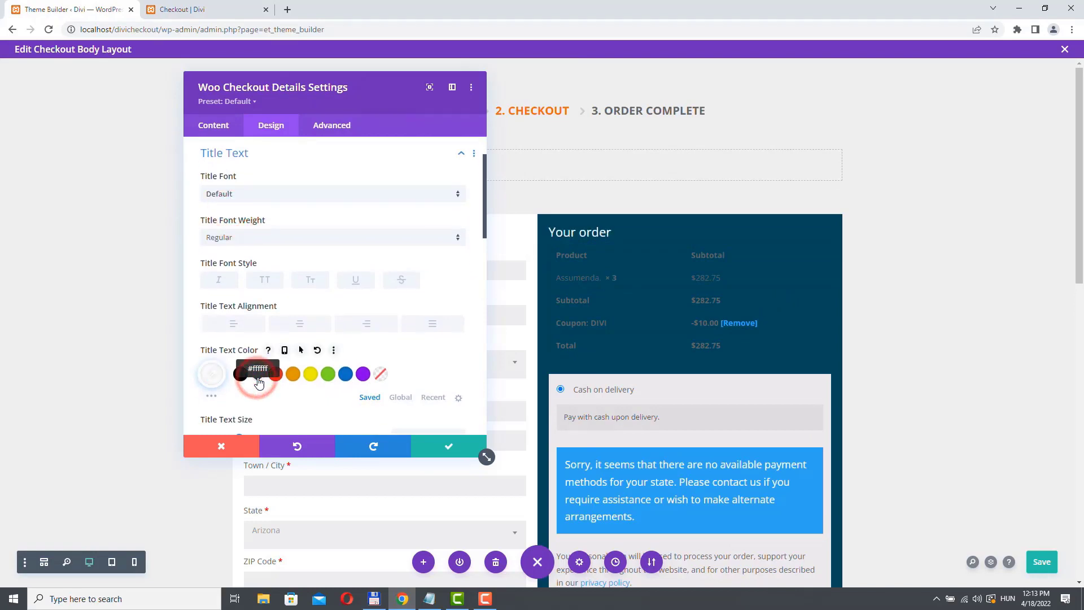
click(243, 237)
click(236, 319)
scroll(461, 274, down, 3)
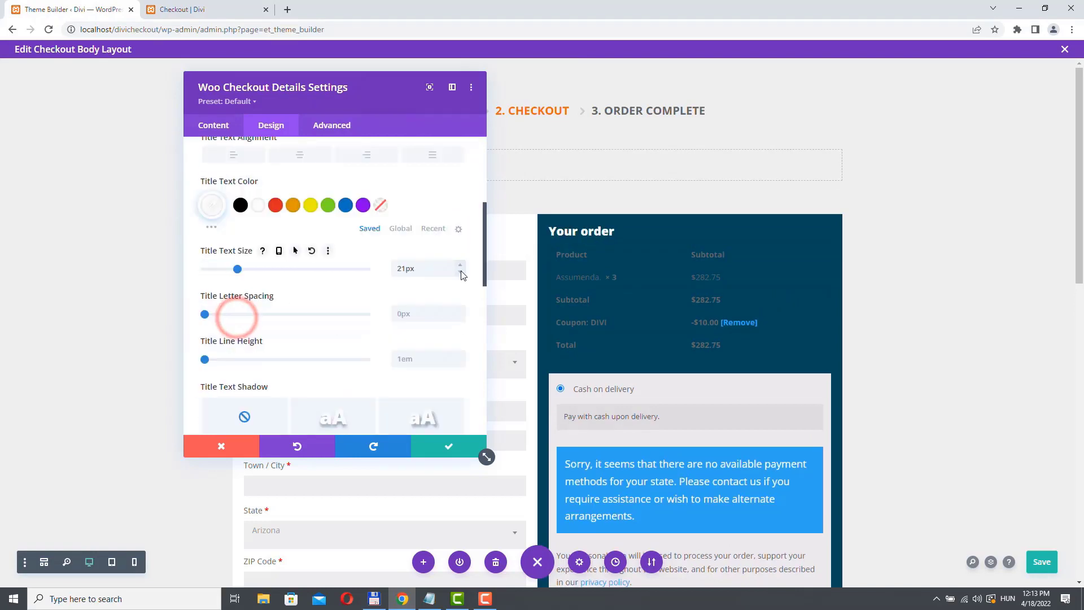
click(461, 274)
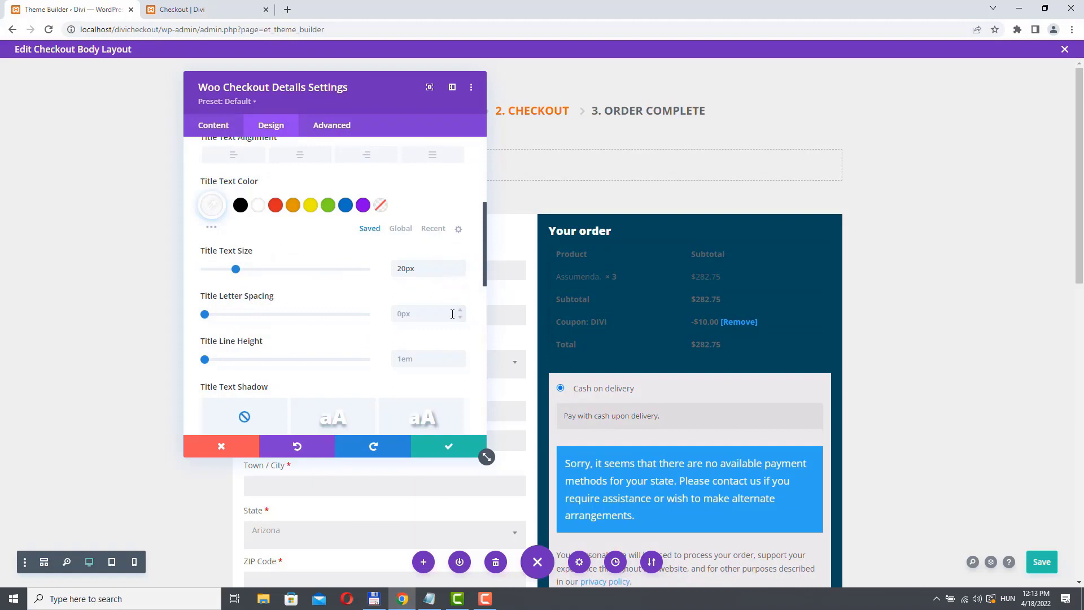
scroll(367, 277, up, 3)
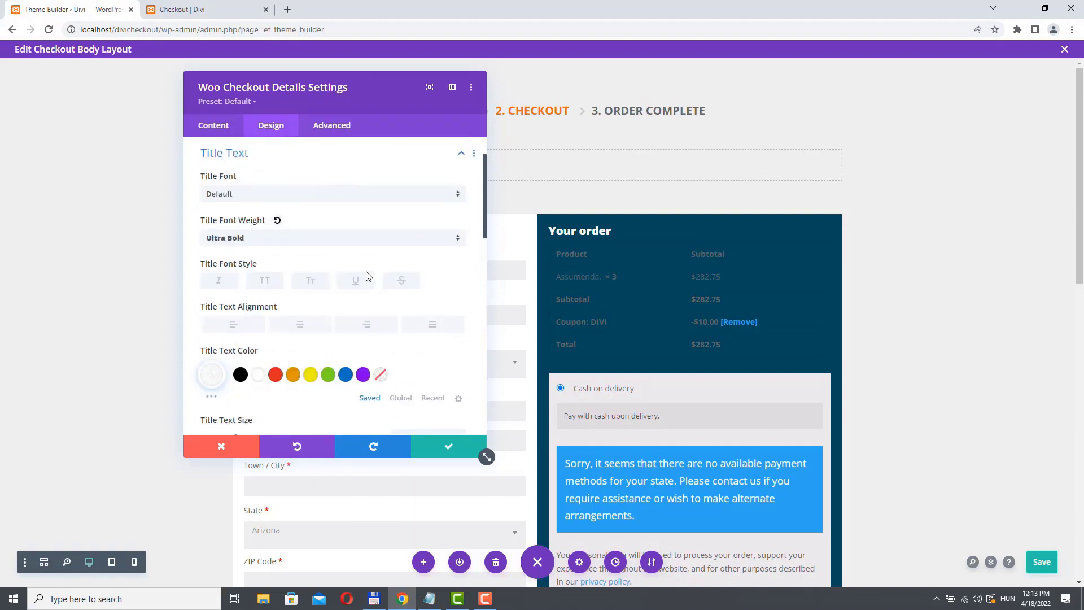
click(265, 282)
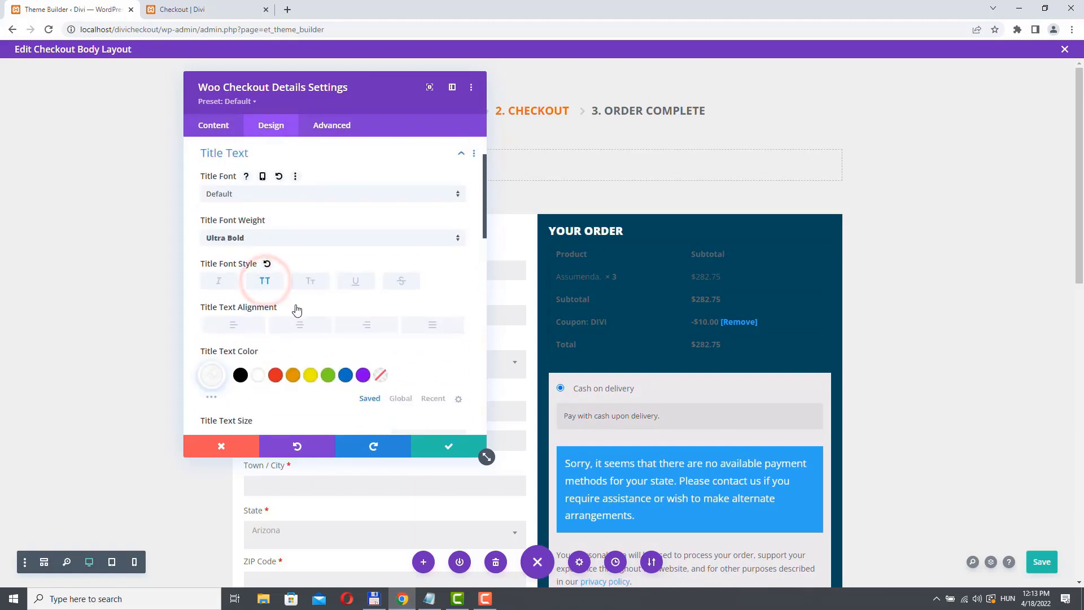
- Set the order table's column labels to Bold weight and white text
scroll(297, 309, down, 10)
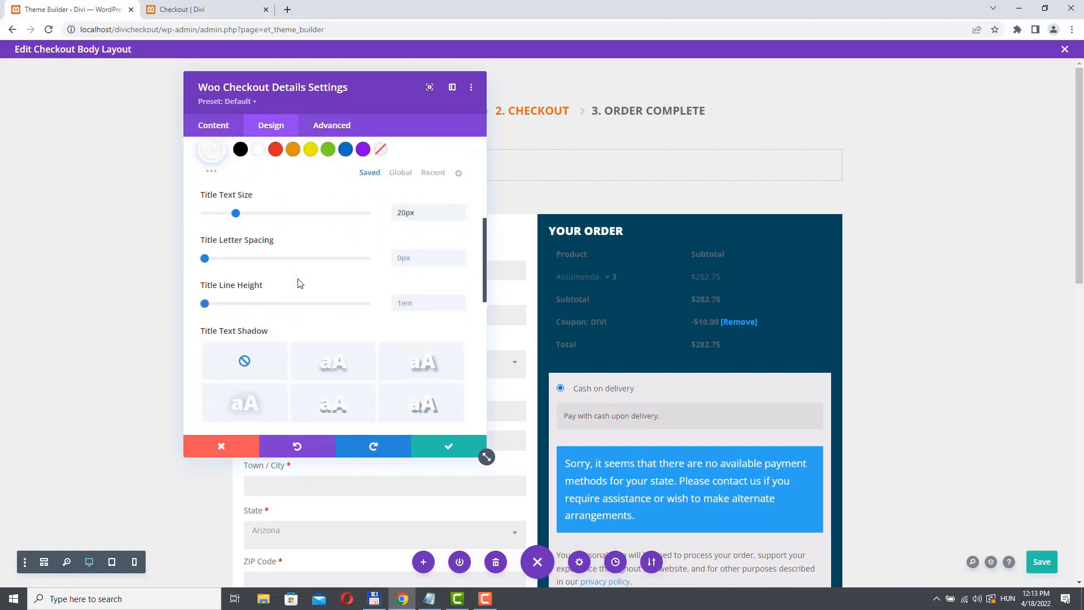
scroll(260, 220, up, 2)
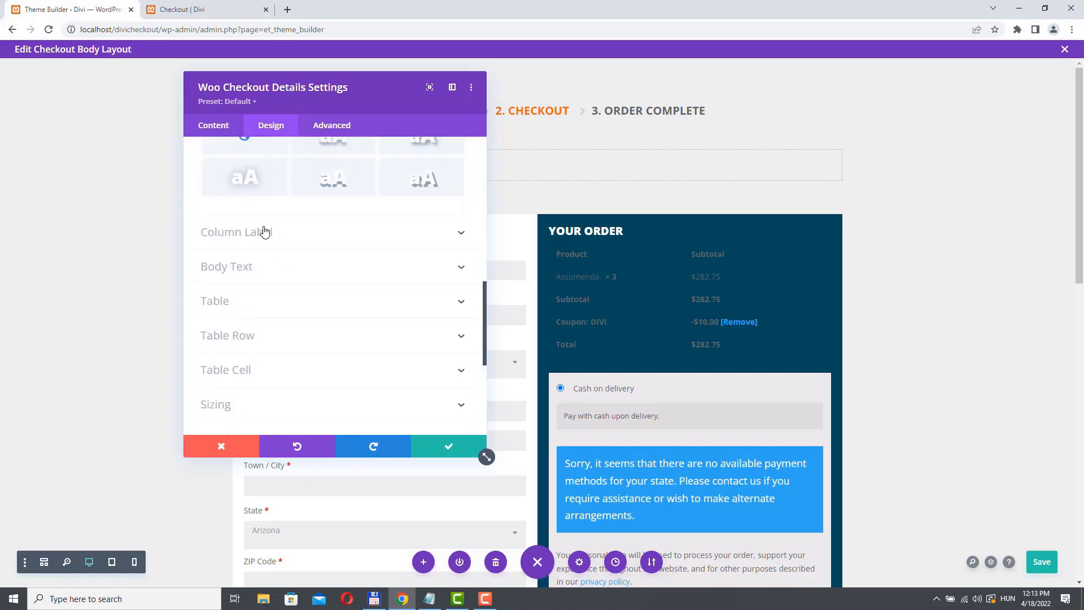
click(260, 232)
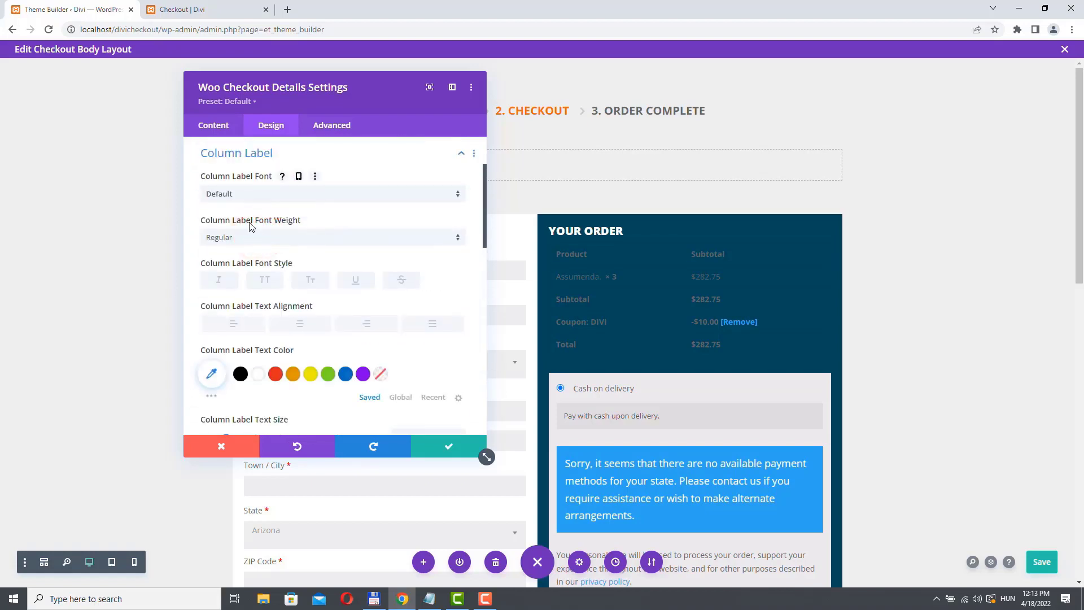
click(226, 238)
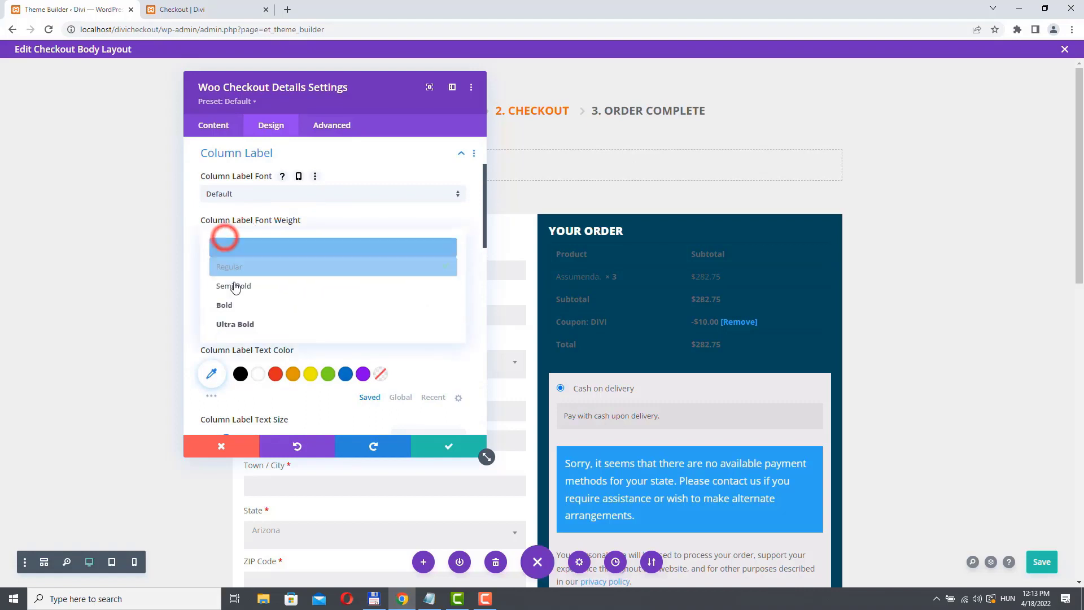
click(227, 305)
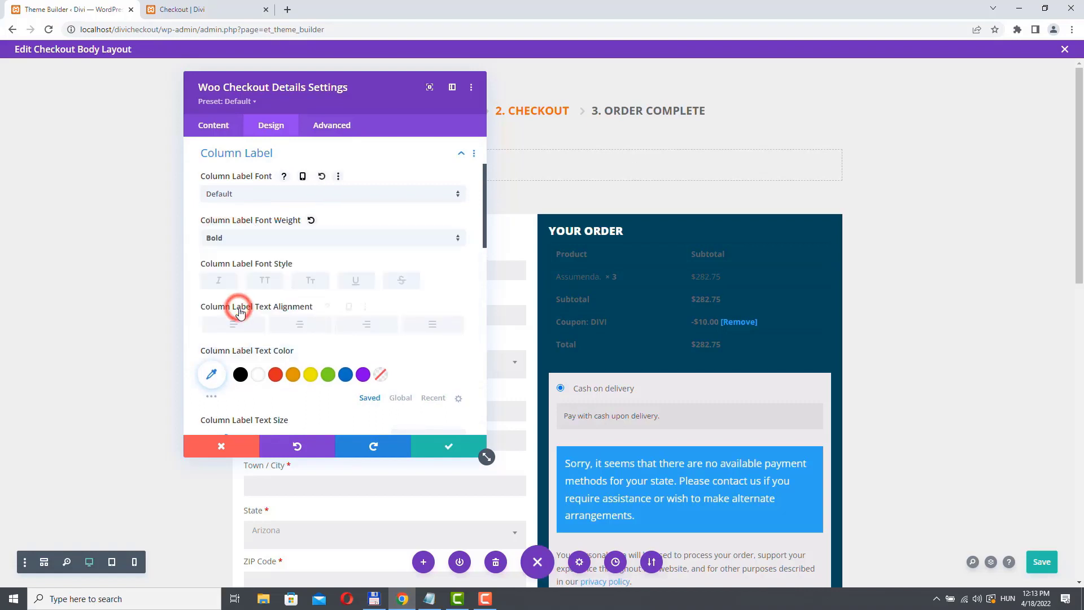
click(258, 374)
- Set the Woo Checkout Details body text color to #ffffff
scroll(275, 218, down, 5)
click(235, 167)
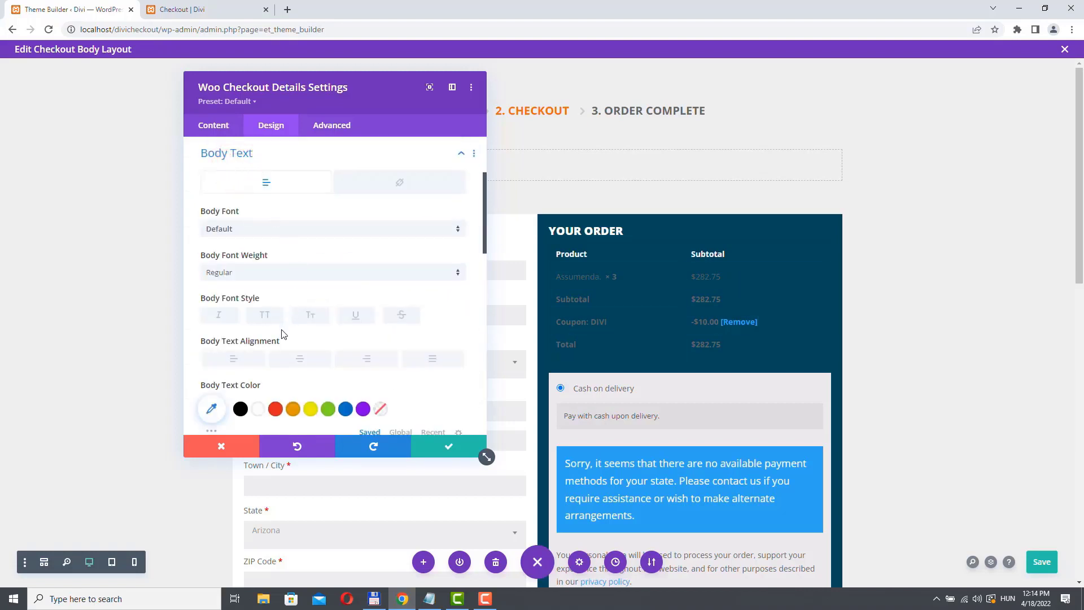
click(257, 408)
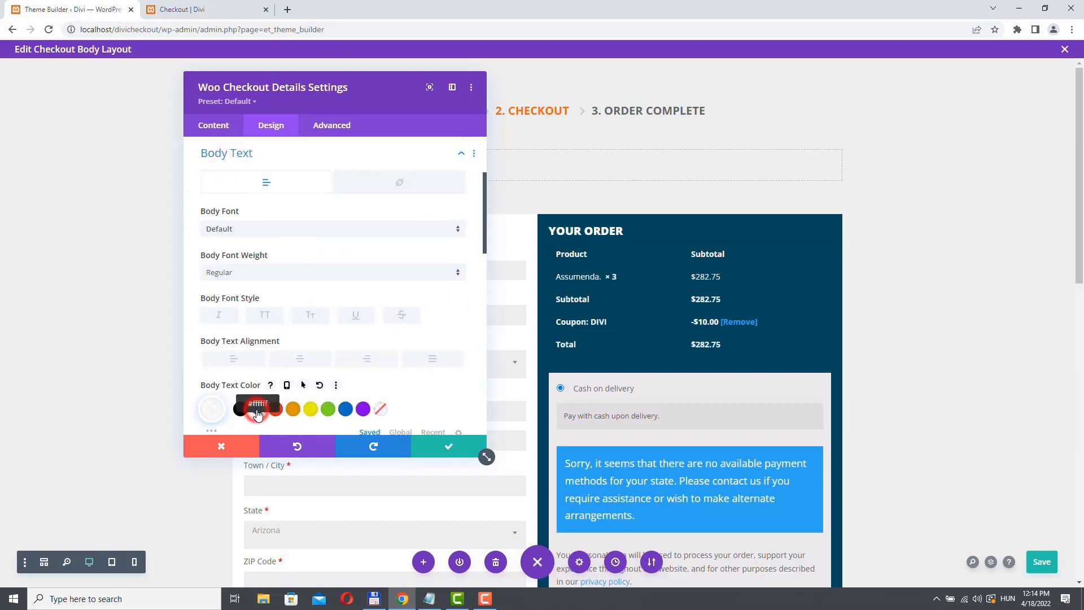
- Give the order table a slightly lighter background color and set its border width to 0px
scroll(284, 203, down, 5)
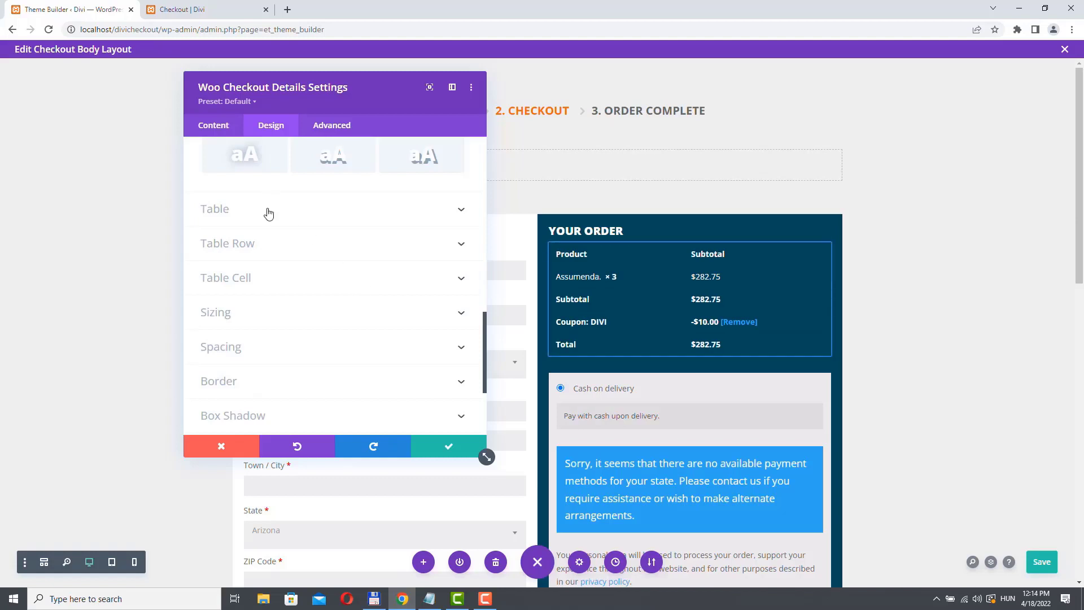
click(267, 210)
scroll(282, 237, down, 4)
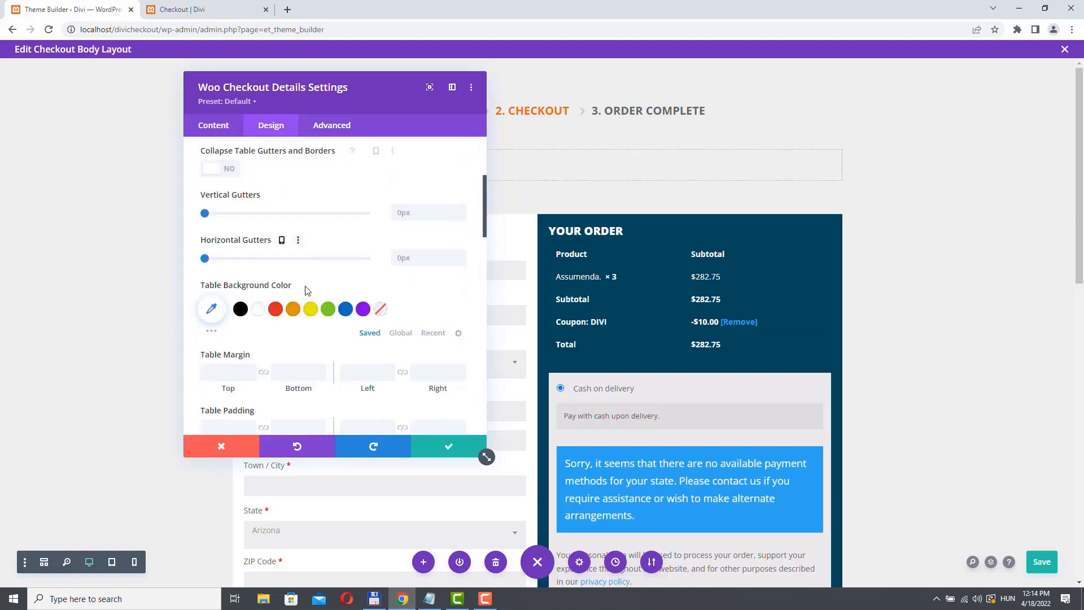
click(212, 220)
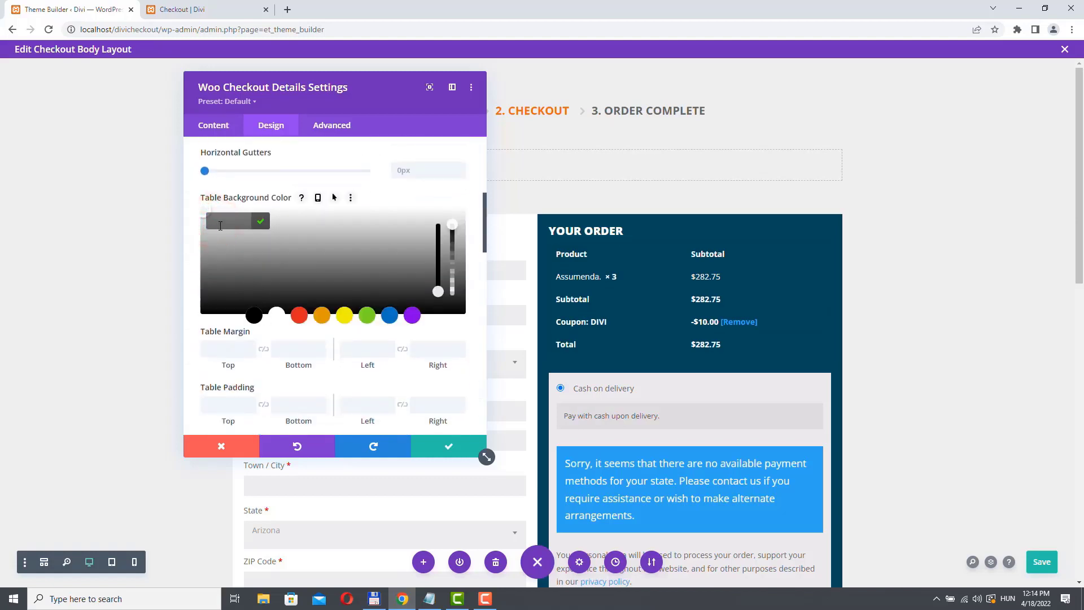
click(220, 224)
scroll(461, 246, down, 5)
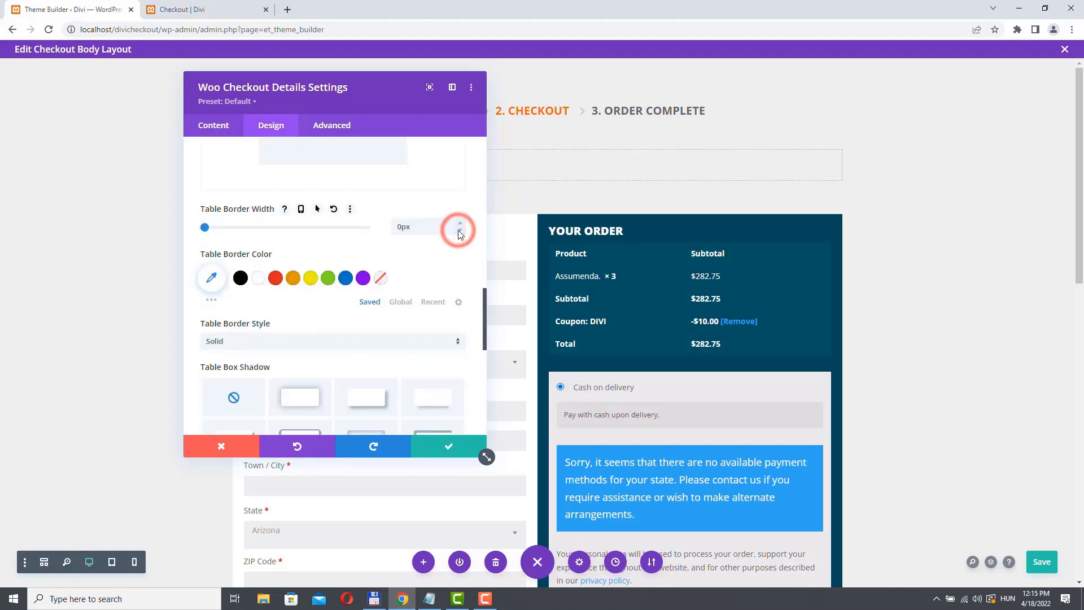
- Set all of the order table's rounded corners to 0px and save the module settings
scroll(236, 263, up, 5)
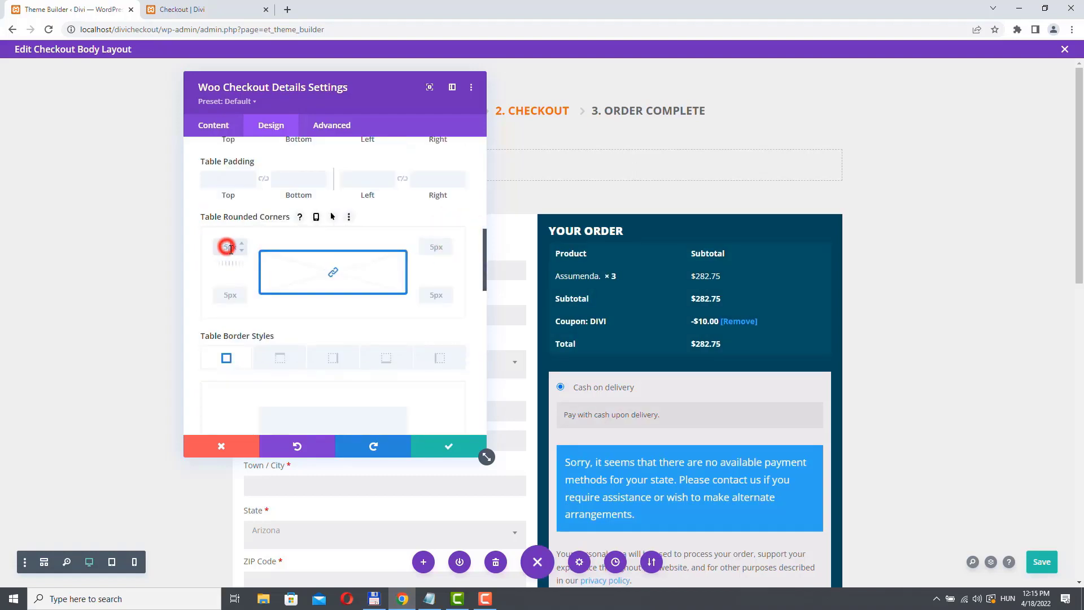
click(228, 248)
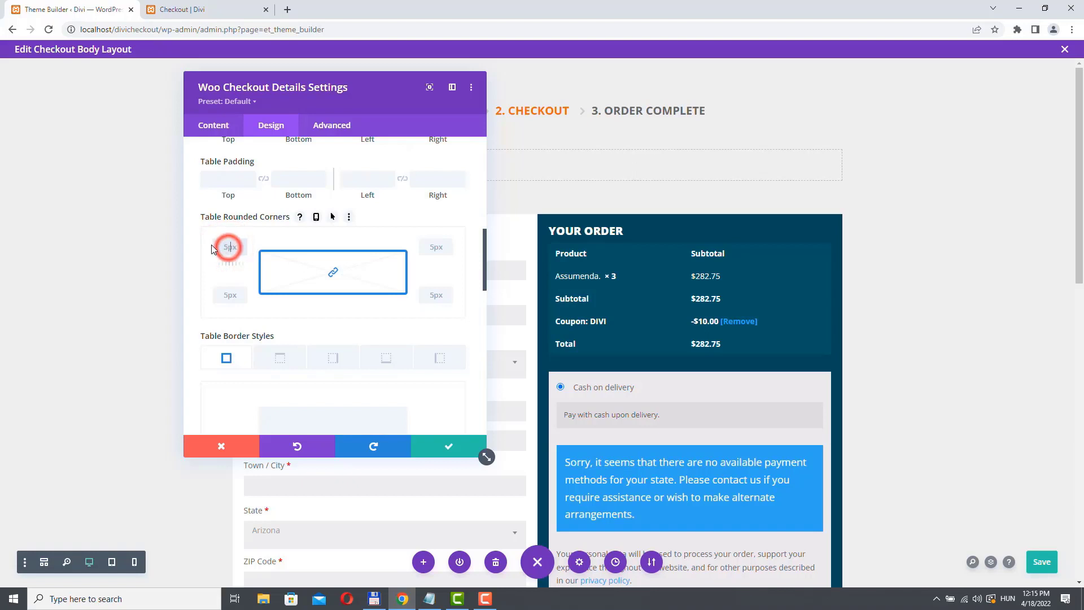
click(233, 247)
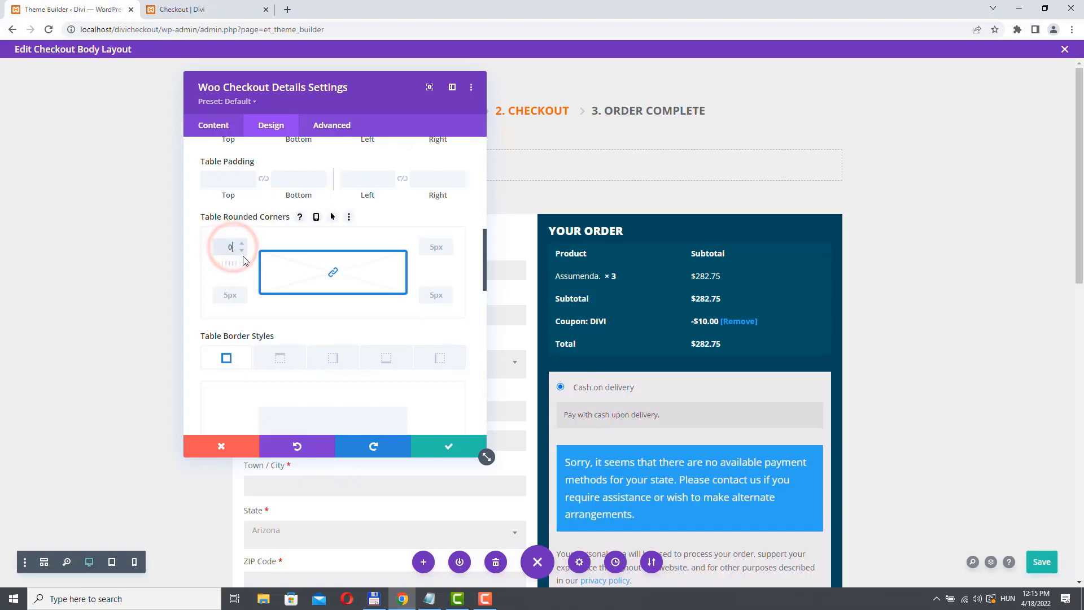
text(0px)
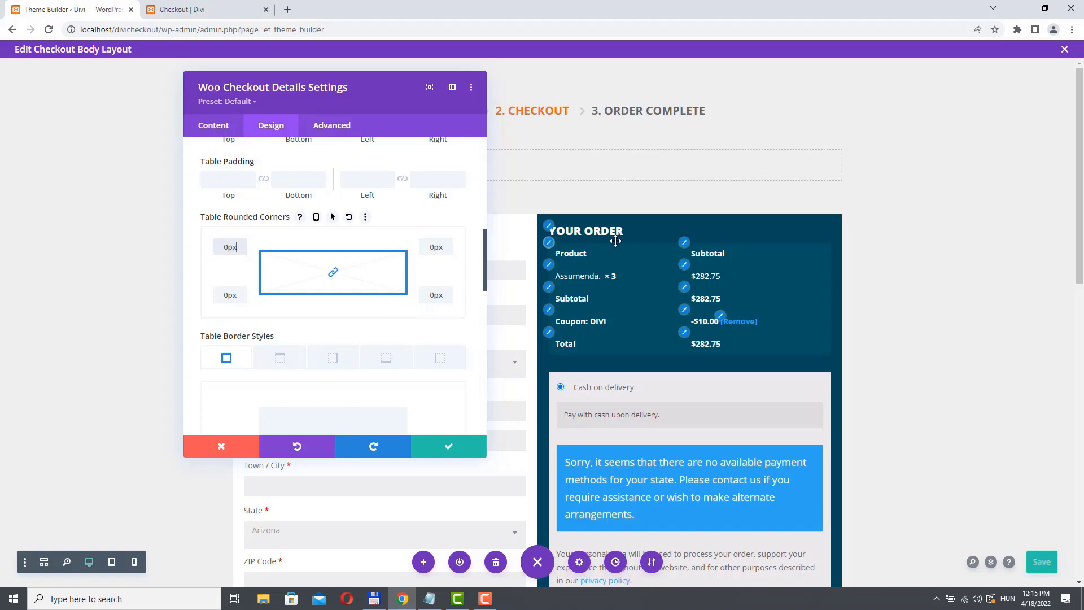
click(450, 449)
- Copy the button styles from the Woo Notice module's design settings and close those settings
scroll(621, 311, down, 4)
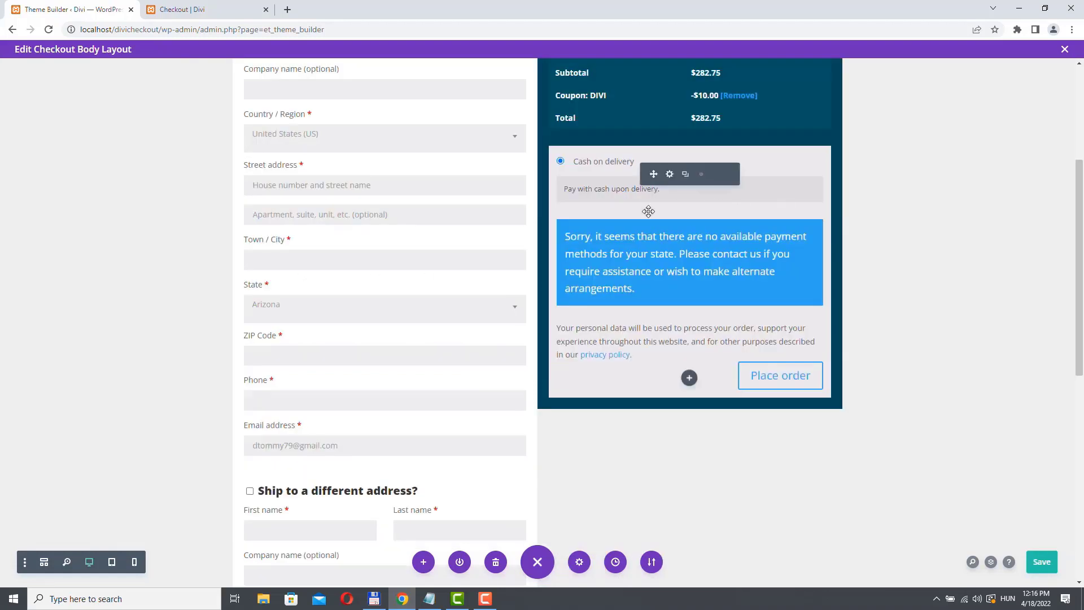
scroll(671, 264, down, 4)
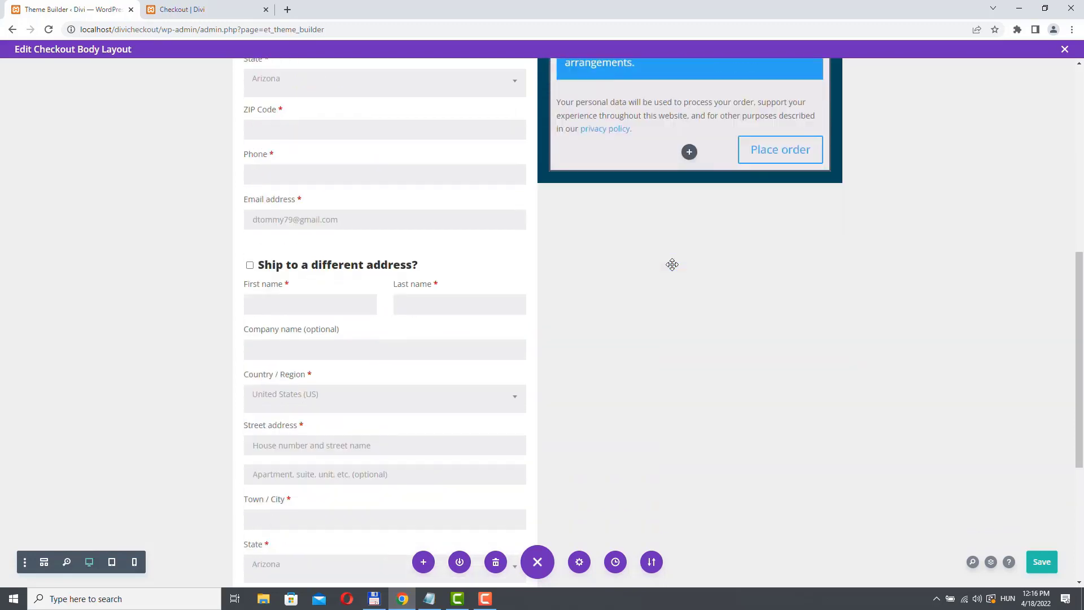
scroll(672, 264, up, 3)
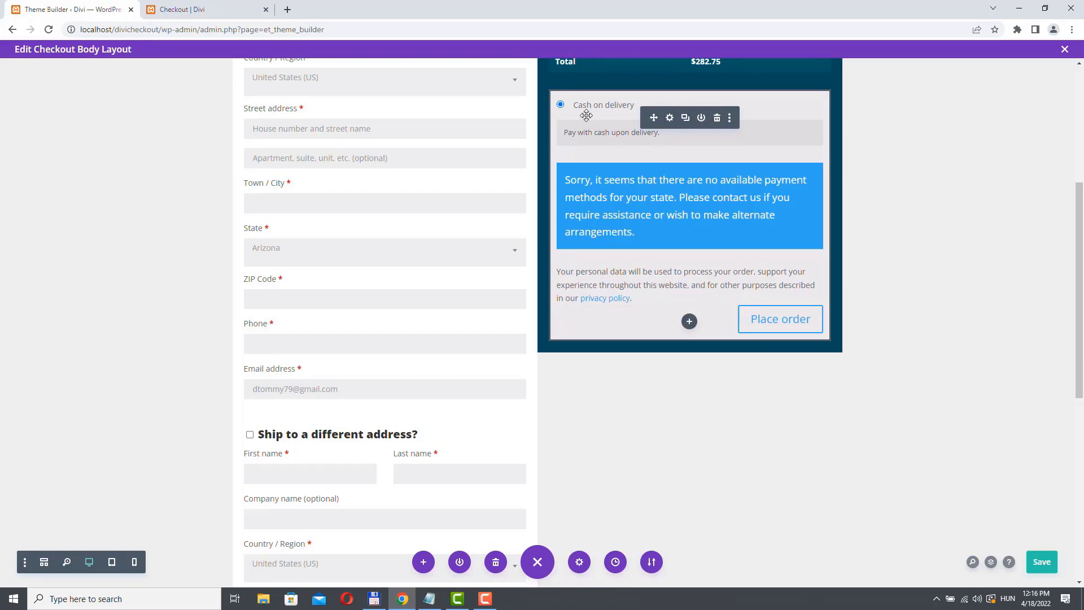
scroll(653, 188, up, 2)
scroll(654, 188, down, 1)
scroll(537, 156, up, 4)
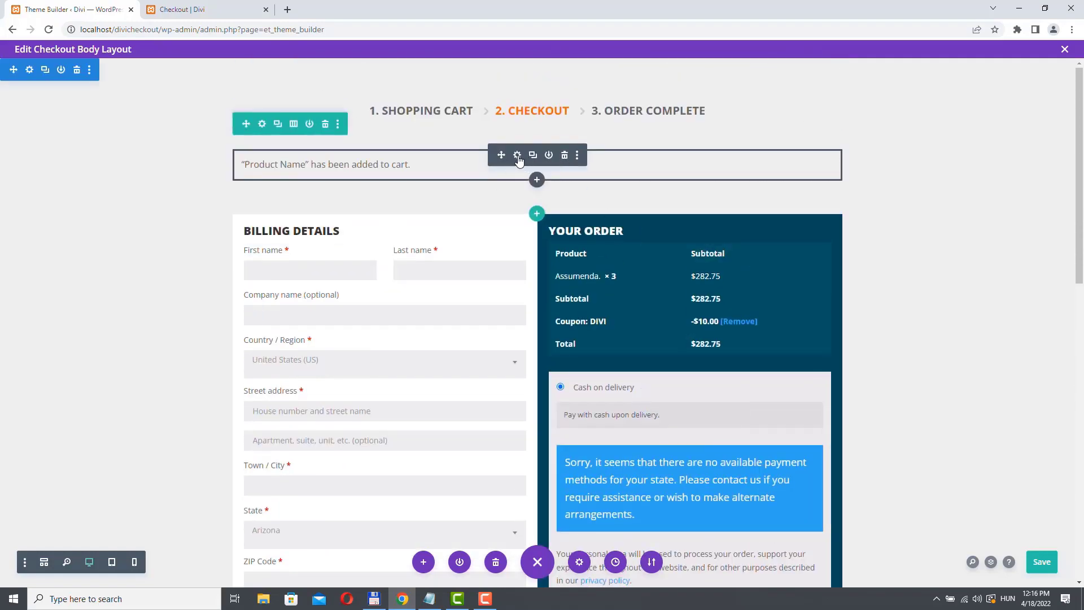
click(517, 158)
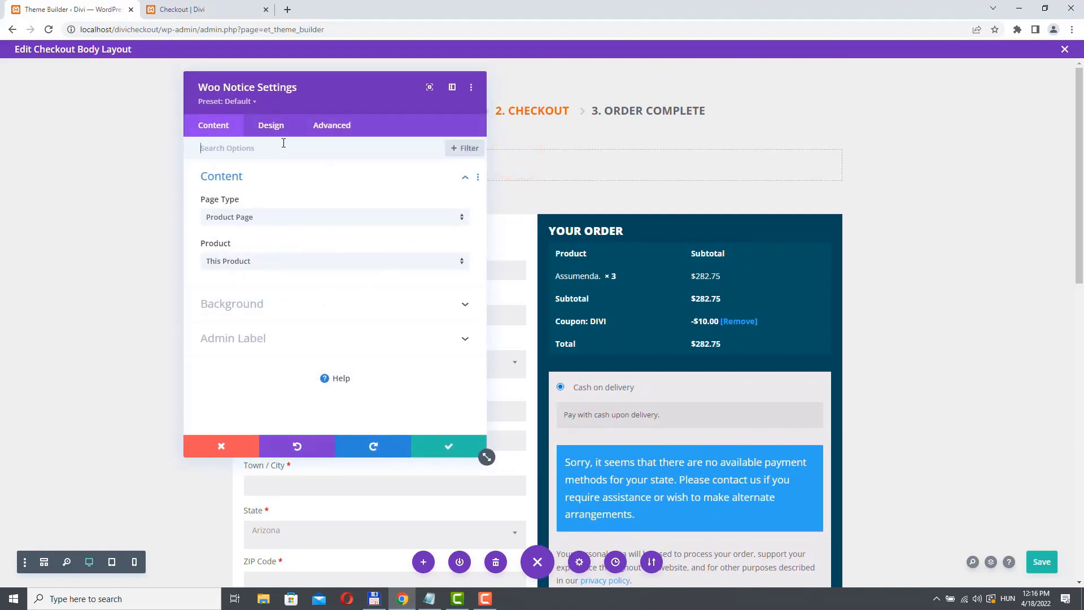
click(271, 125)
scroll(257, 244, down, 5)
scroll(260, 243, up, 1)
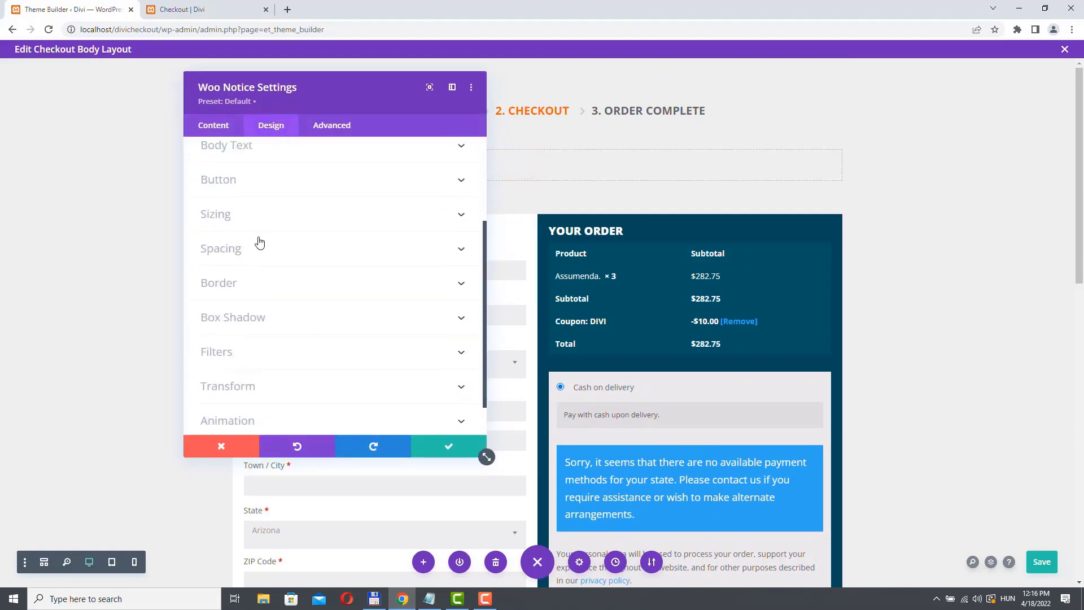
click(236, 198)
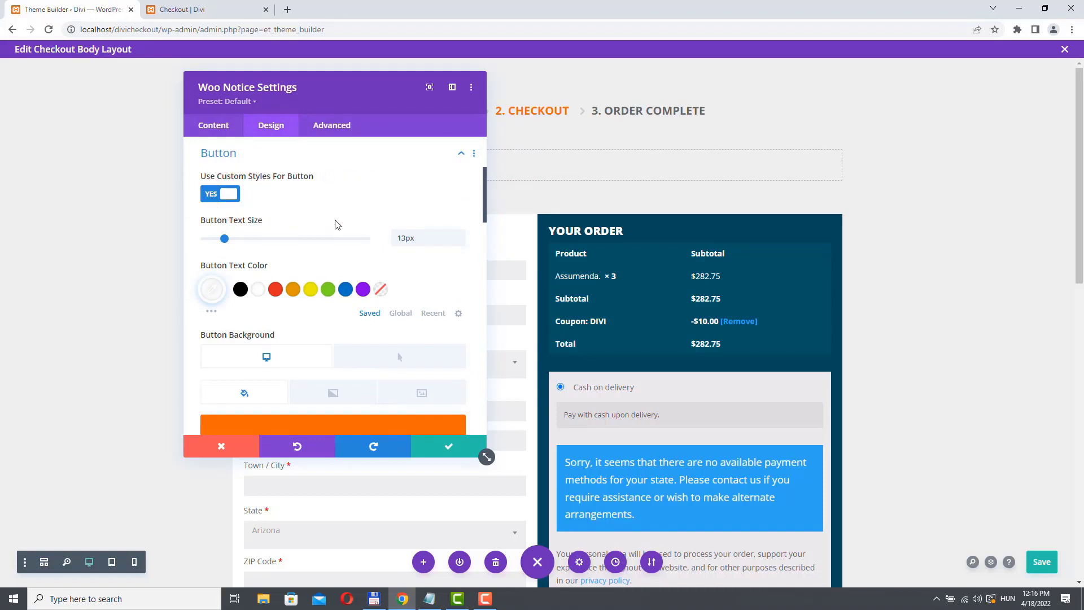
click(474, 154)
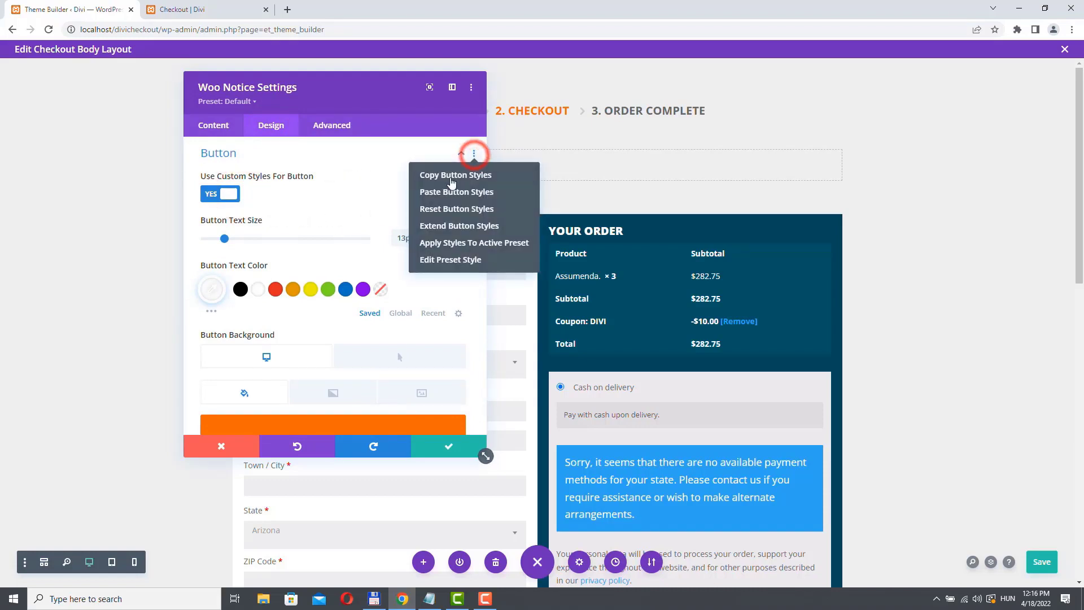
click(447, 173)
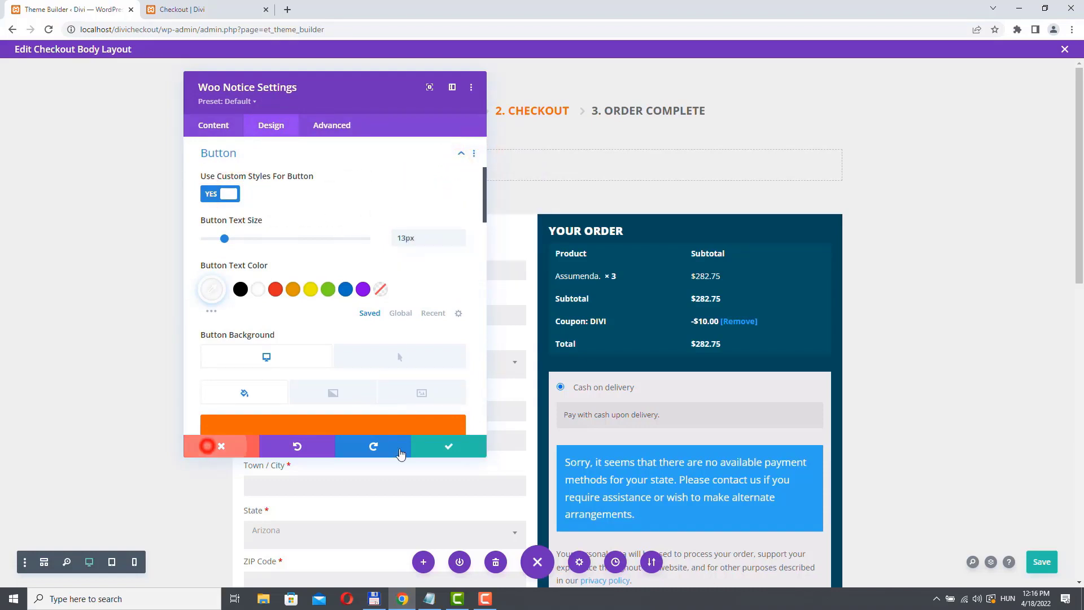
click(209, 447)
- Enable custom button styles in the Woo Checkout Payment module, paste the copied button styles, and save the layout
scroll(689, 395, down, 2)
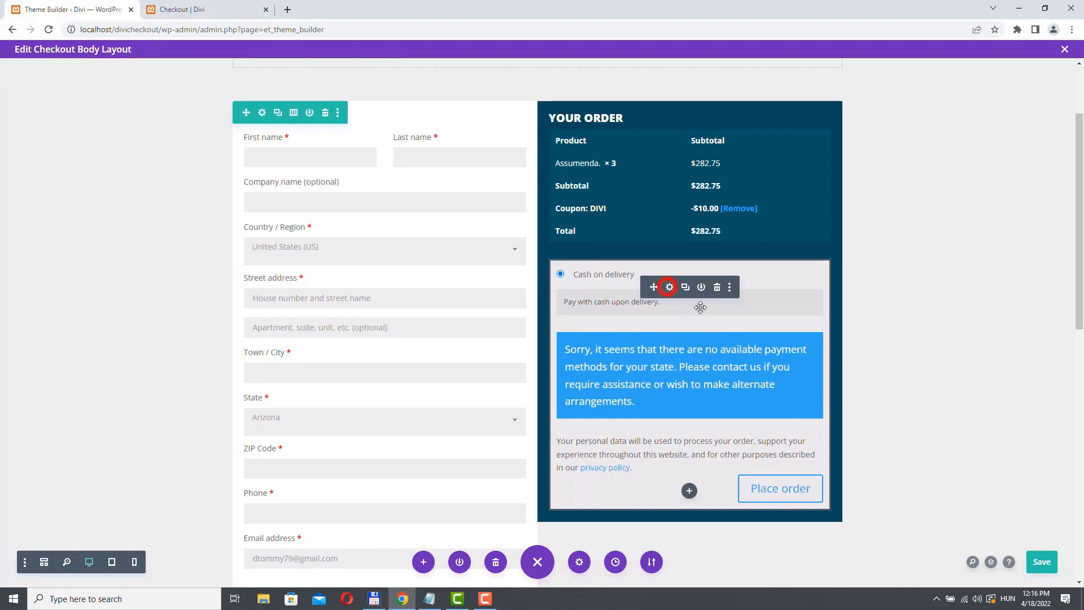
click(669, 287)
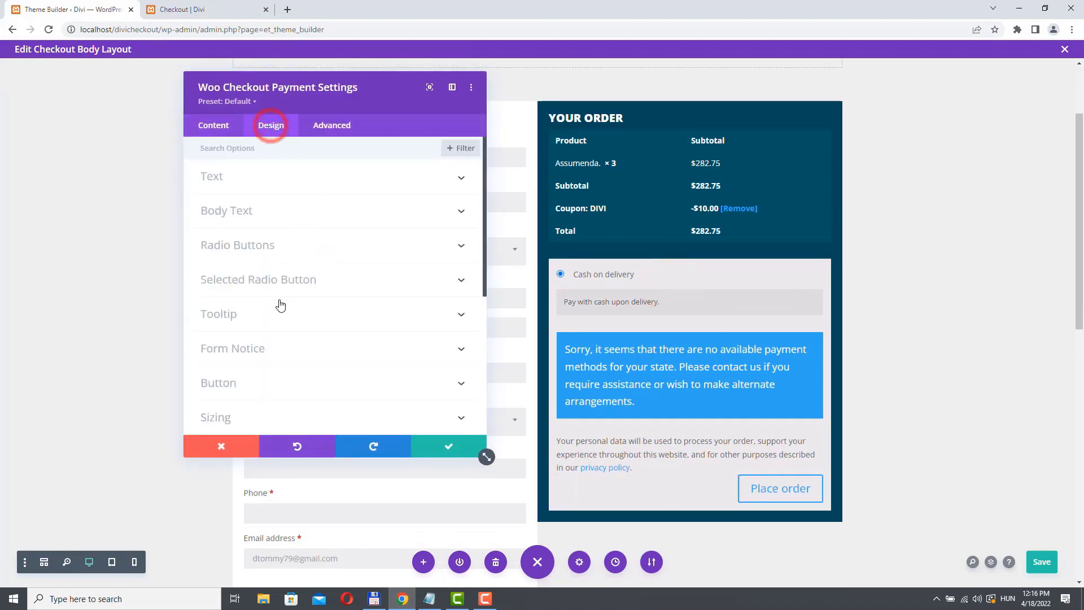
scroll(279, 303, down, 2)
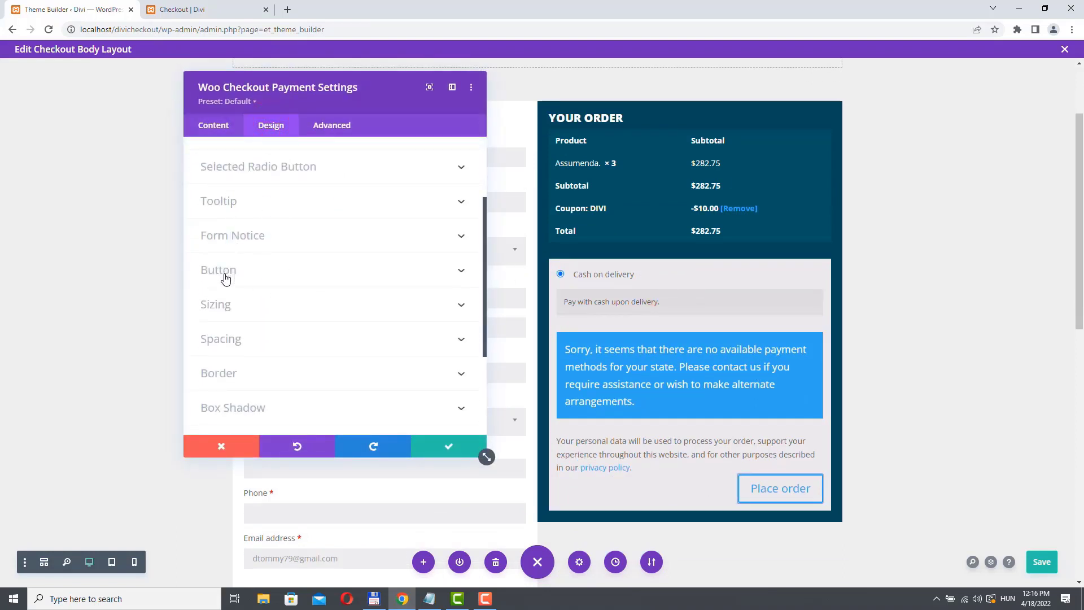
click(242, 268)
click(214, 194)
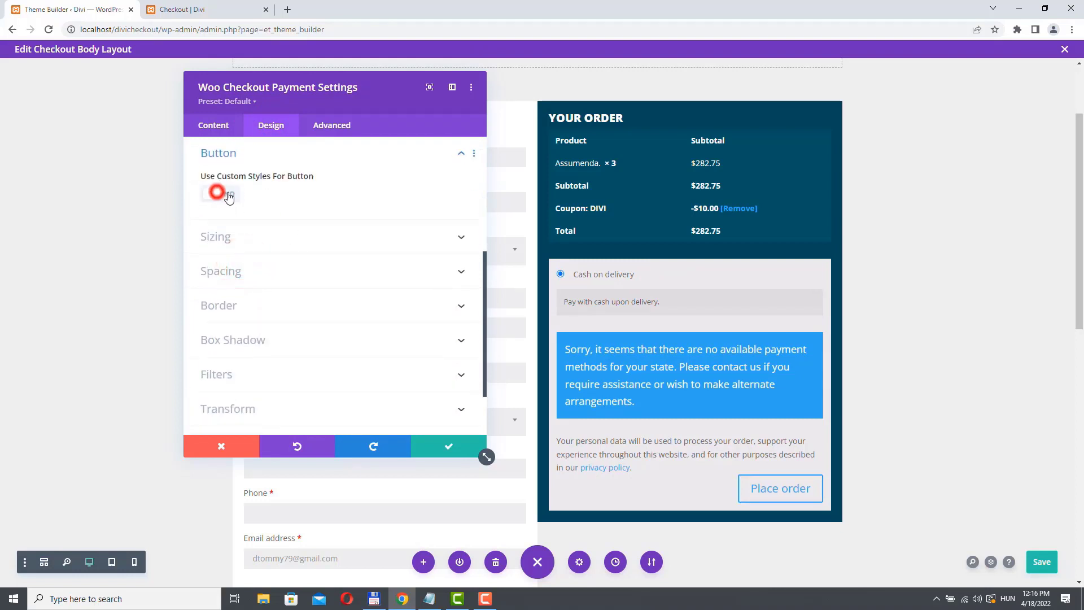
click(473, 153)
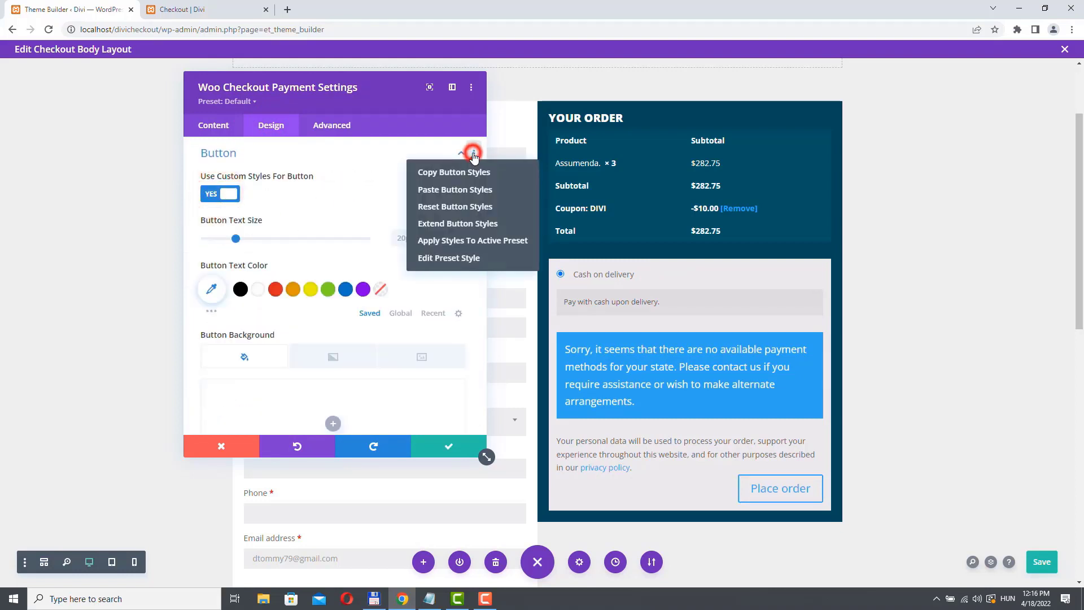
click(439, 188)
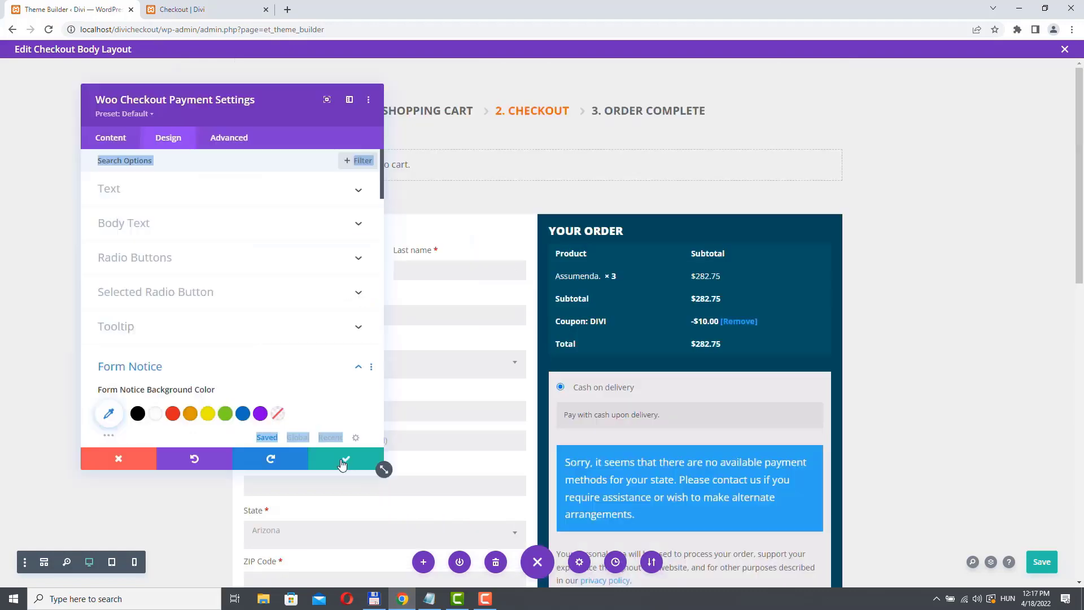
click(375, 460)
scroll(865, 326, down, 3)
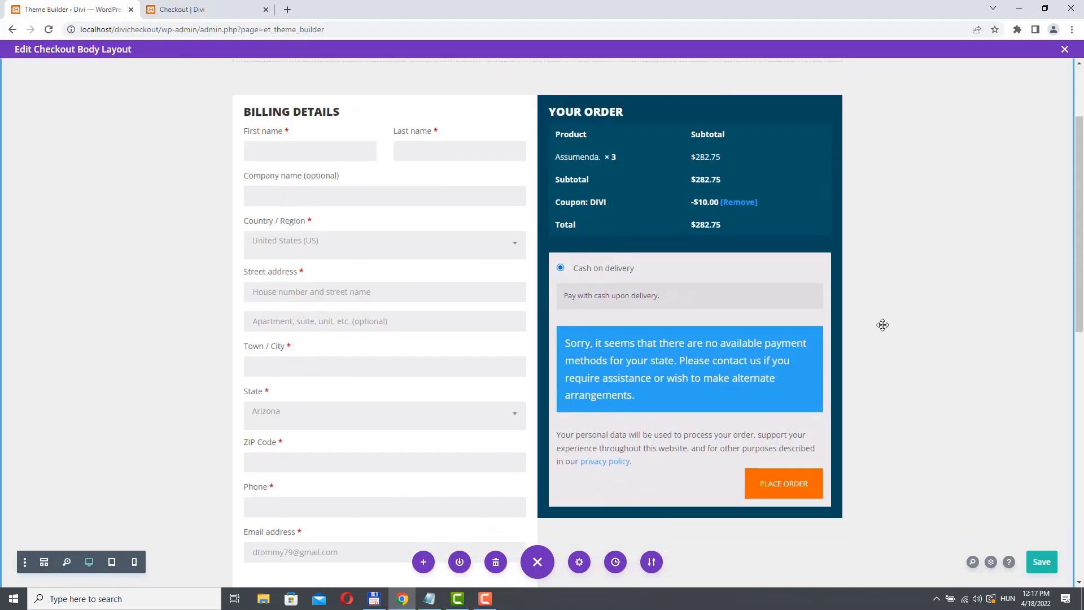
click(1041, 561)
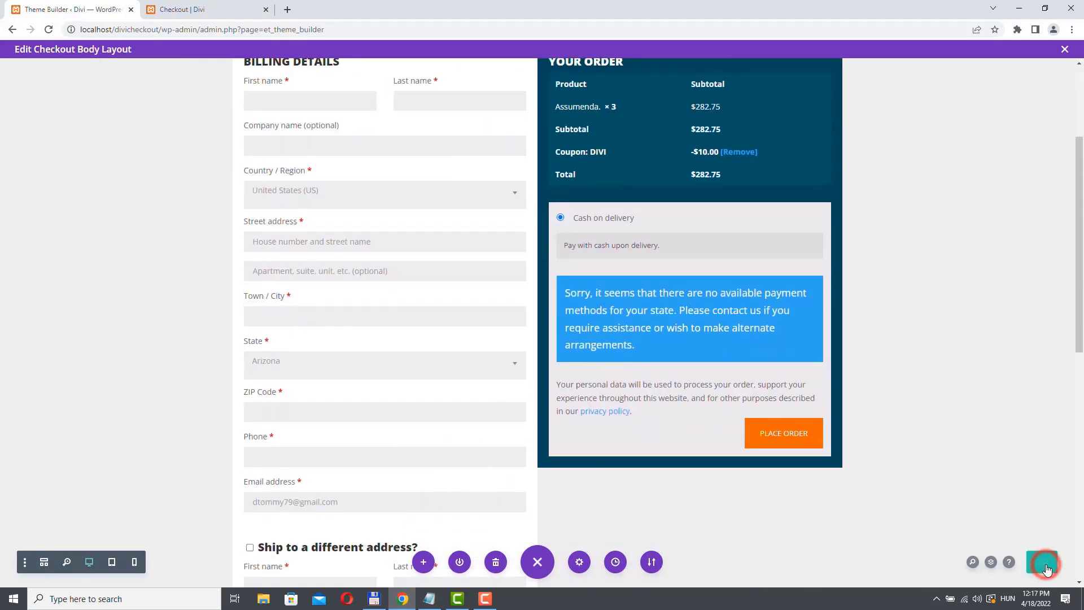
- Review the styling of the live checkout page, including its expanded coupon code form
click(192, 9)
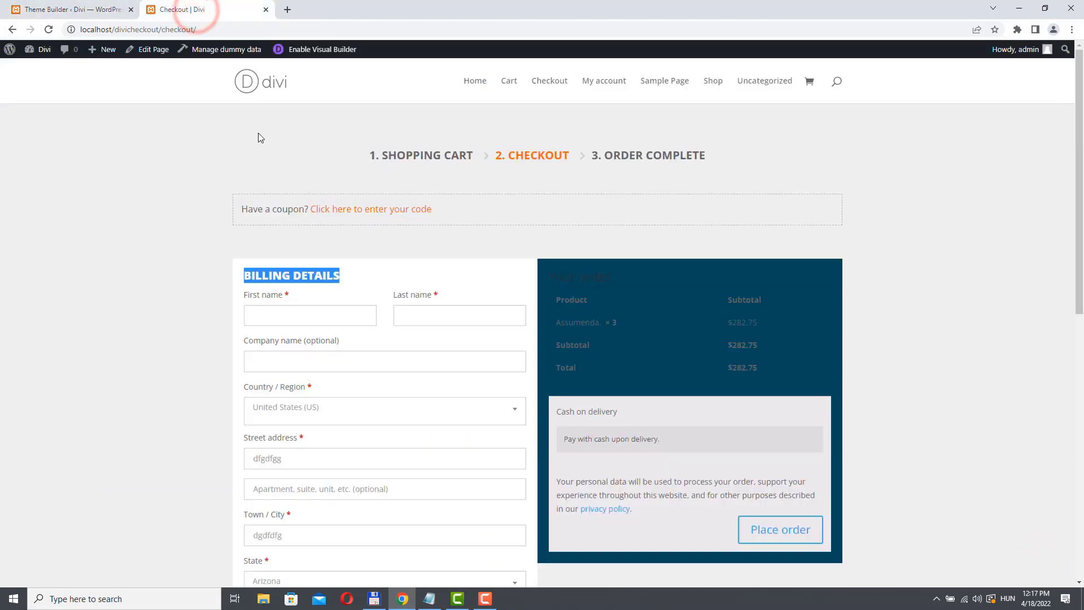
scroll(969, 219, down, 8)
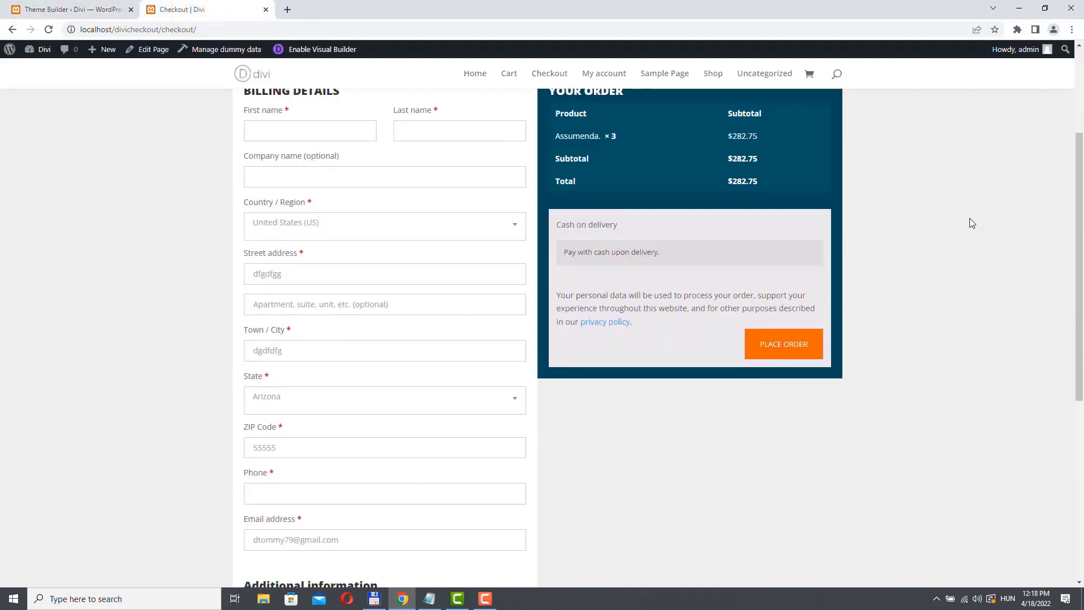
scroll(970, 218, up, 4)
scroll(970, 218, up, 5)
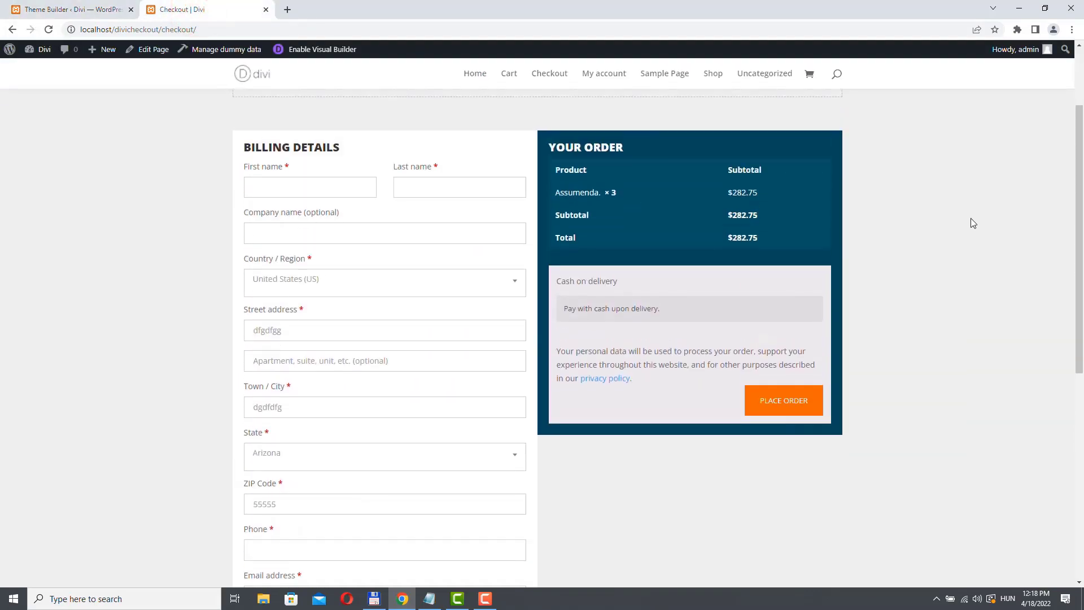
click(412, 209)
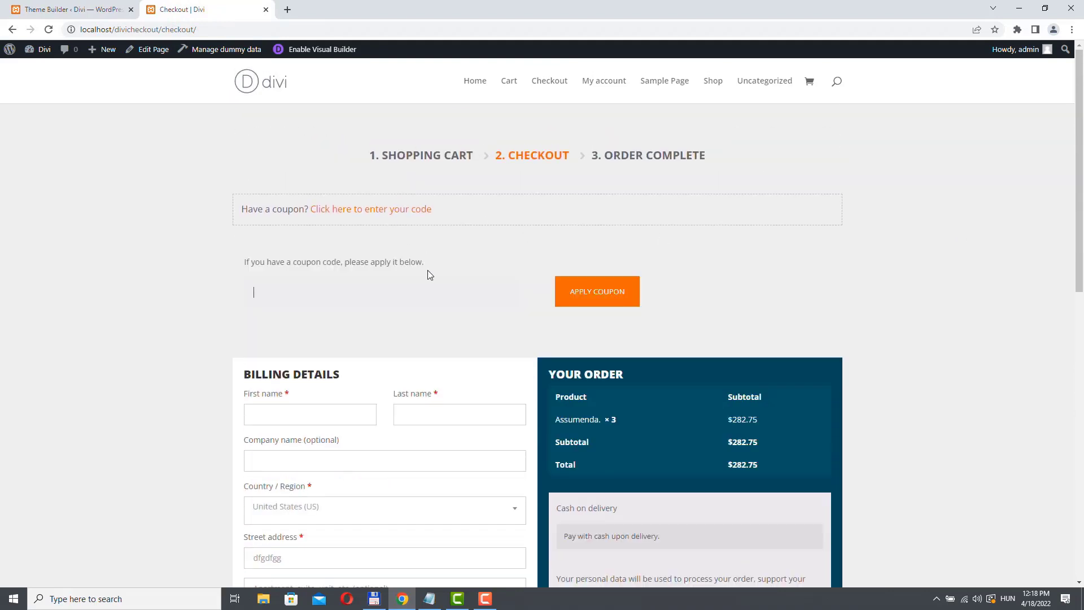
click(276, 298)
- Look through the Woo Notice module's design settings in the Theme Builder for options to style the coupon field
click(49, 11)
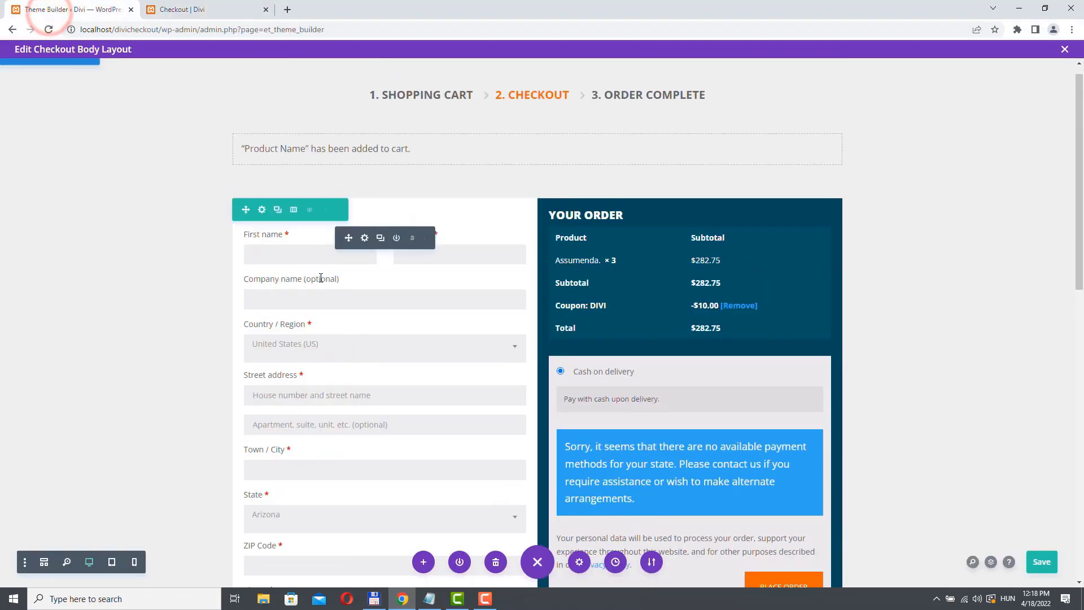
click(169, 138)
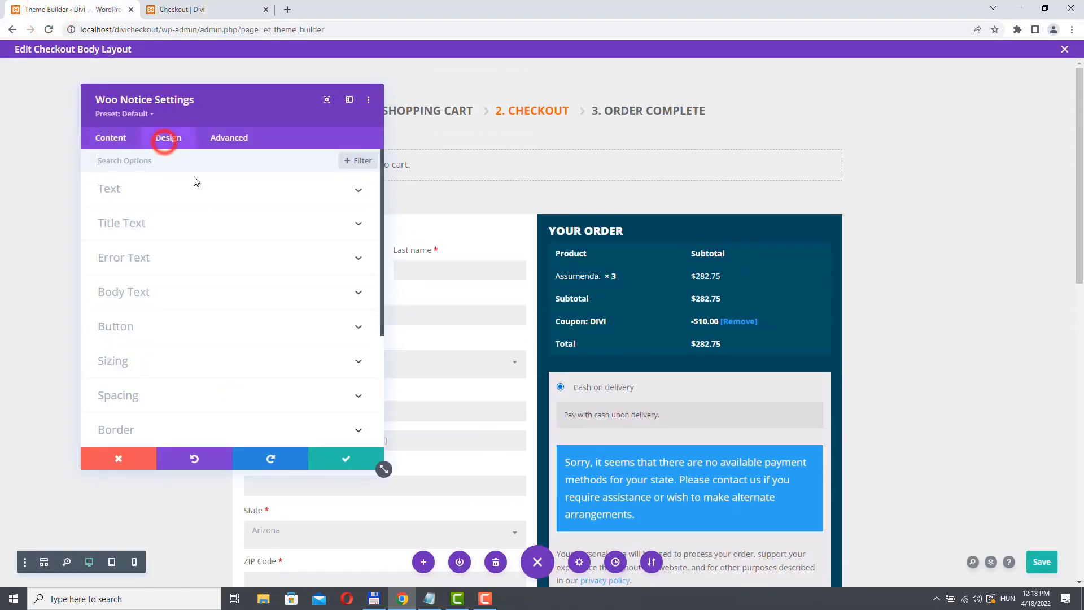
scroll(215, 251, down, 2)
scroll(216, 252, down, 2)
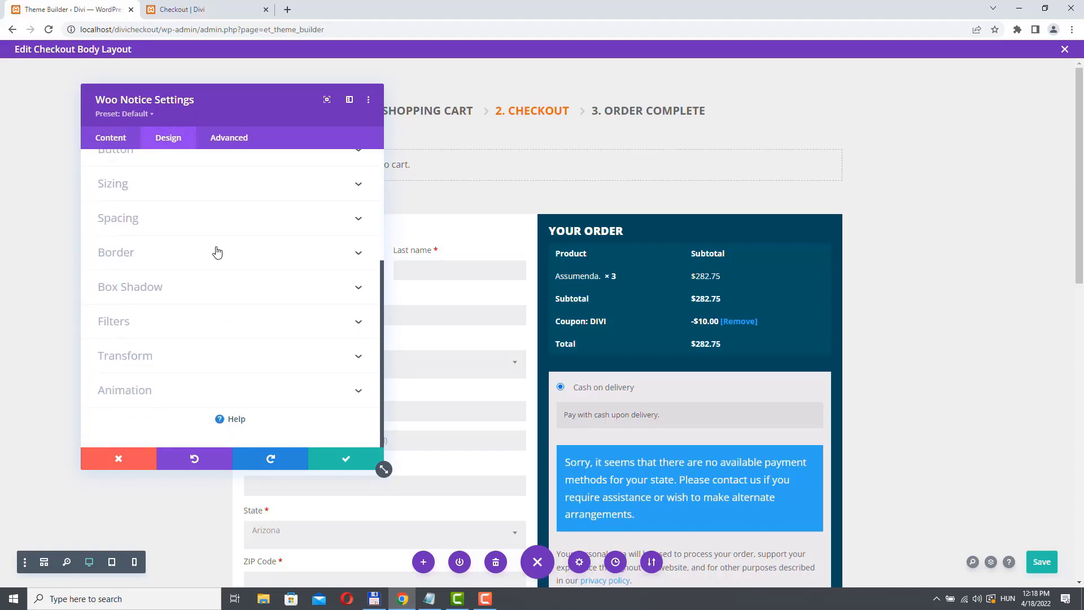
scroll(215, 250, up, 5)
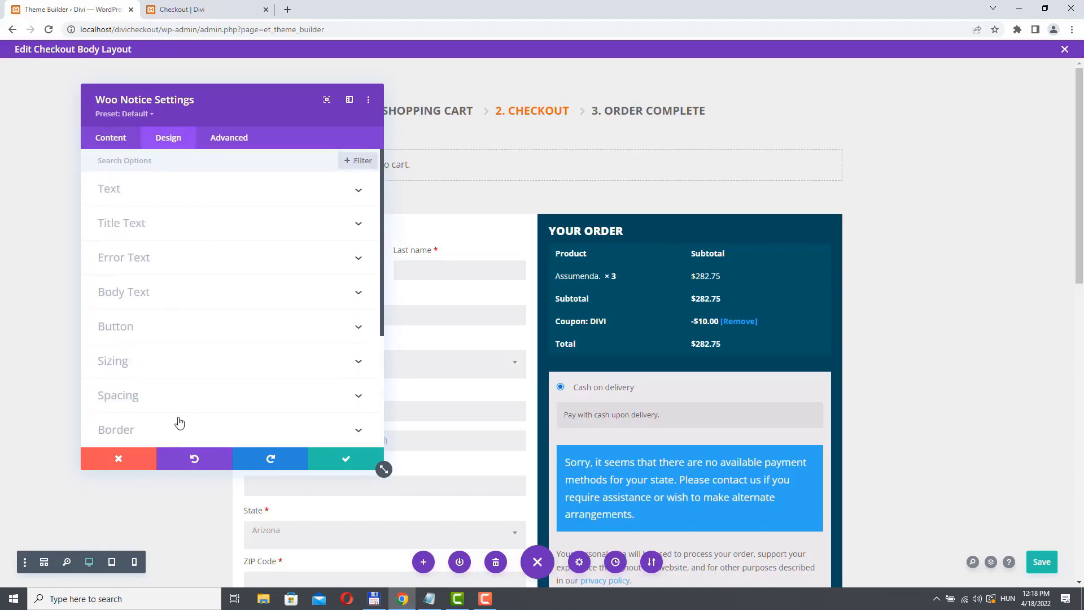
click(123, 460)
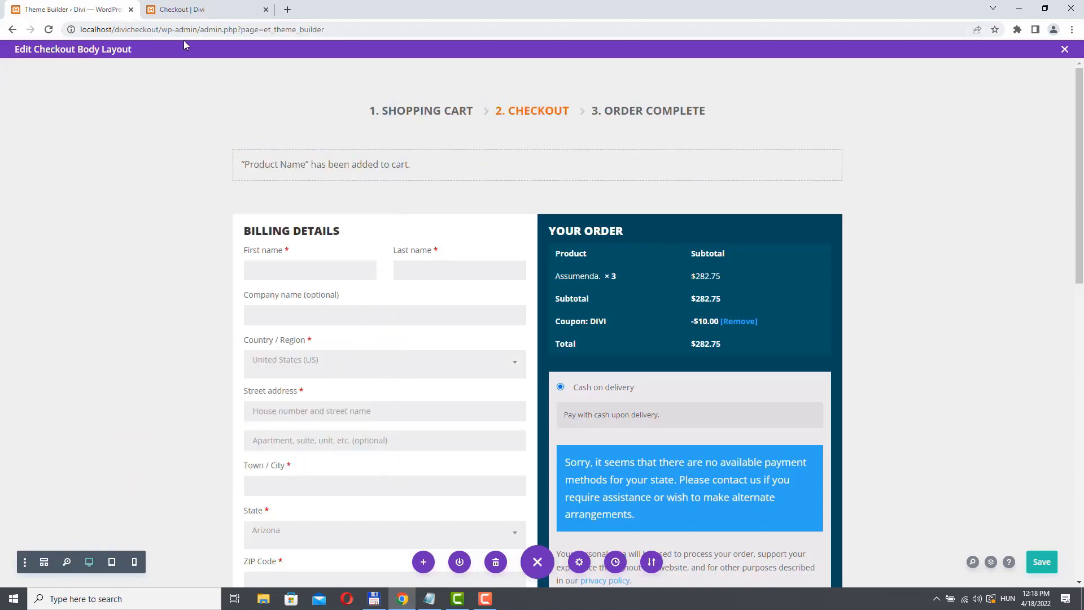
- Exit the checkout body layout, save the Theme Builder changes, and reload the live checkout page
click(1064, 50)
click(610, 371)
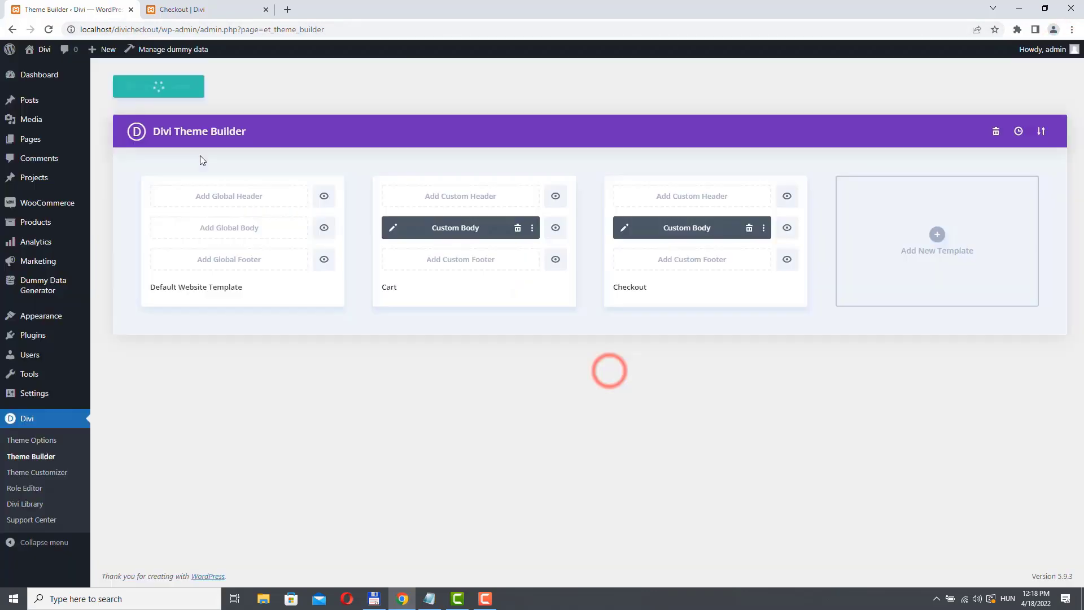
click(192, 10)
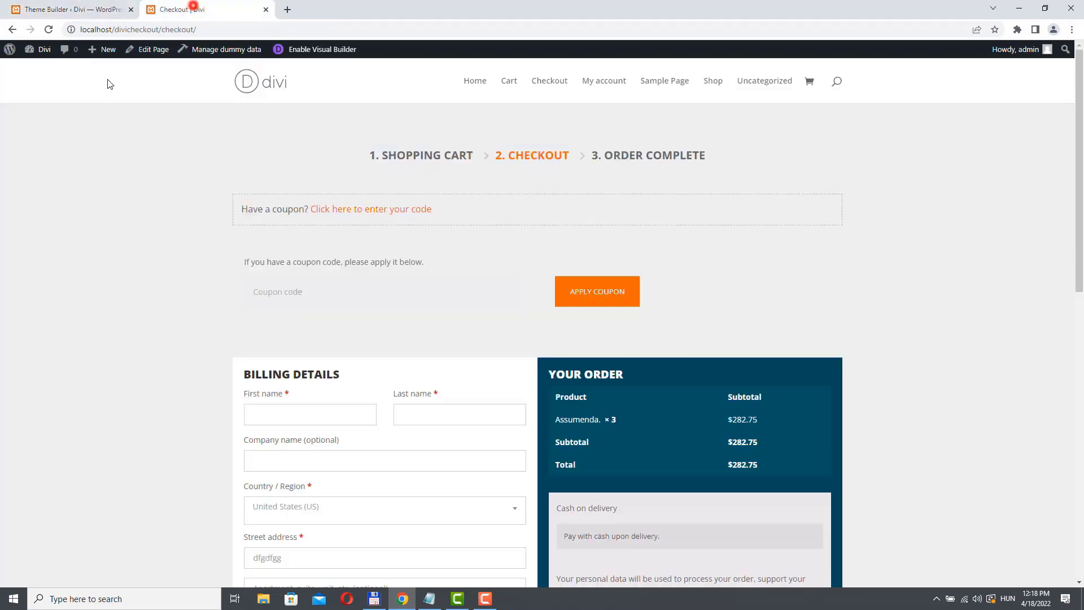
click(49, 29)
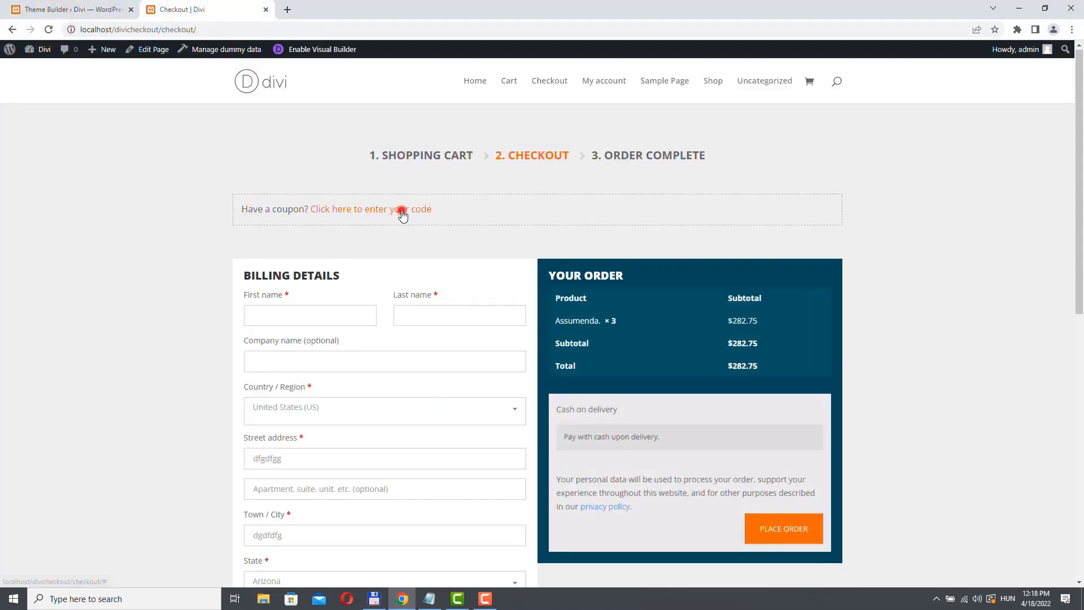
- Inspect the coupon code field on the live checkout page and copy its CSS selector ".woocommerce form .form-row input.input-text"
click(402, 209)
right_click(276, 293)
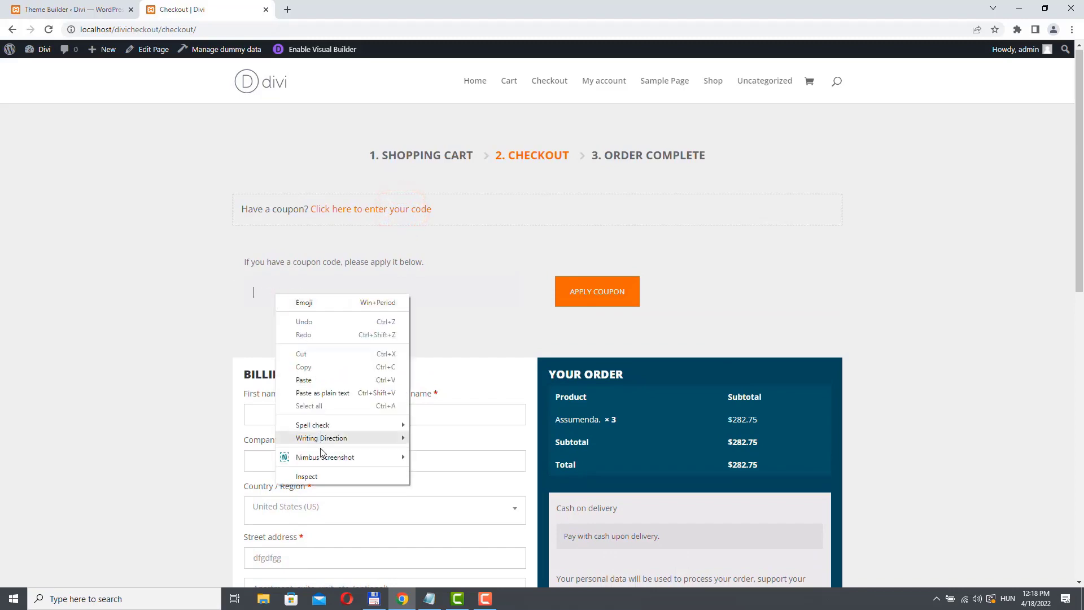
click(323, 476)
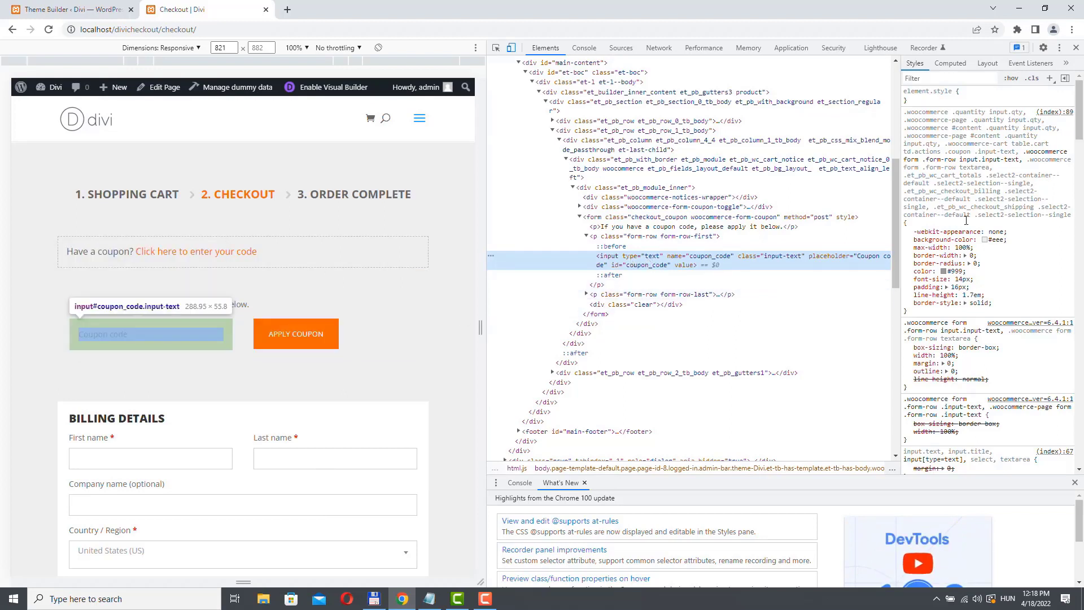
drag(1023, 151, 1020, 159)
right_click(996, 160)
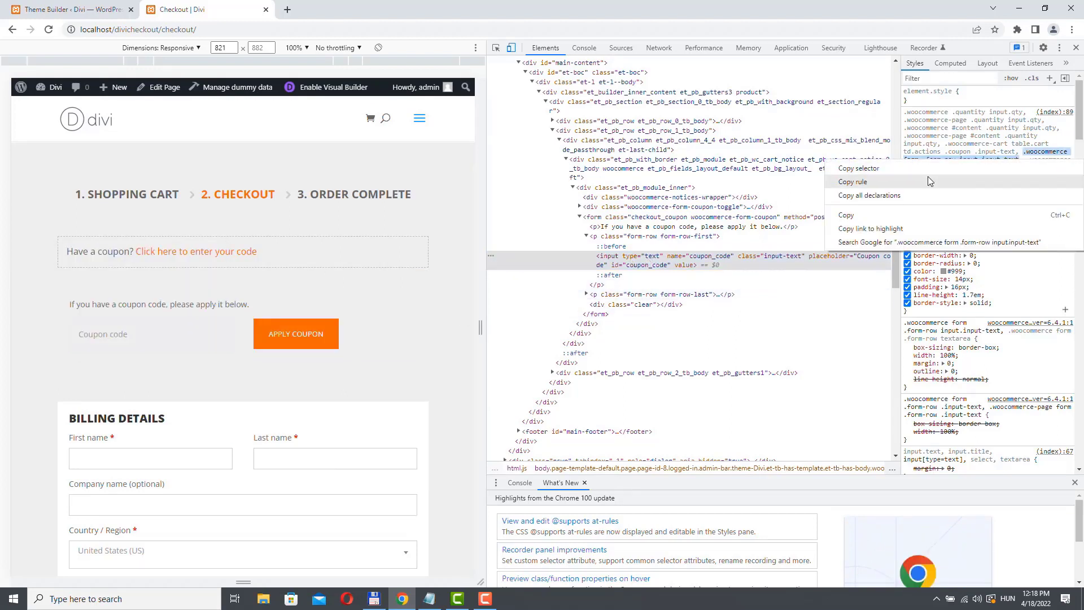
click(845, 215)
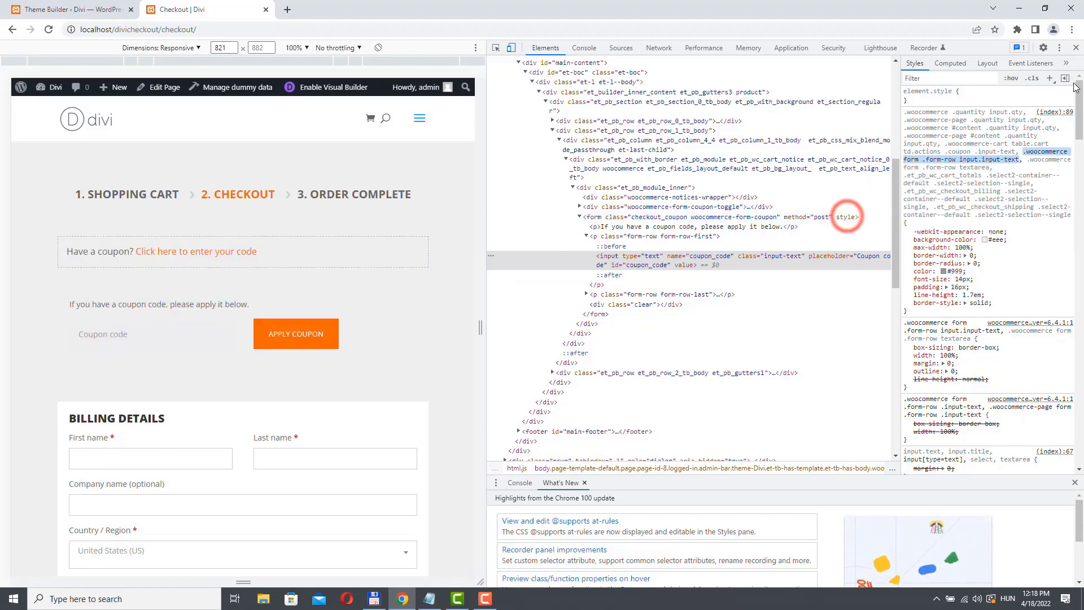
- Close the developer tools and open Divi's Theme Options in the WordPress dashboard
click(1076, 50)
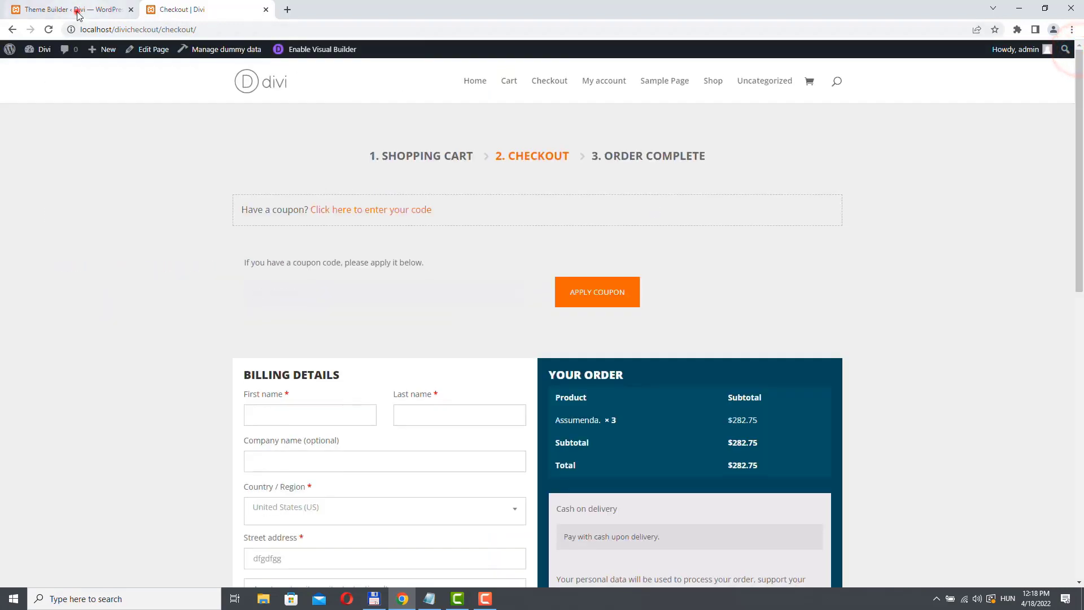
click(75, 9)
click(31, 443)
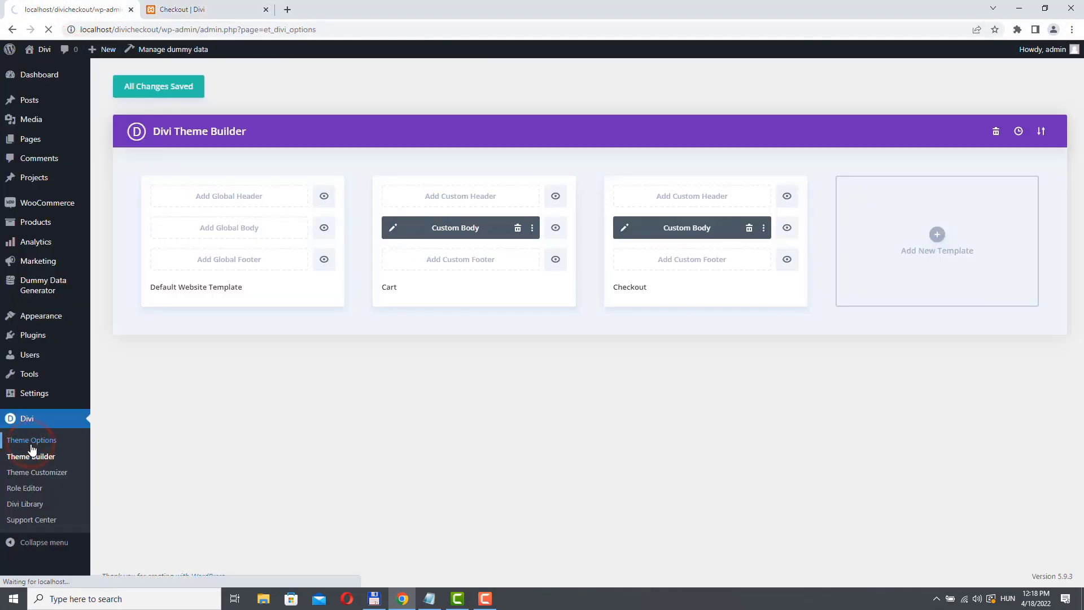
- Start a new rule at the end of the Custom CSS using the copied selector ".woocommerce form .form-row input.input-text"
scroll(364, 338, down, 15)
scroll(364, 338, down, 3)
scroll(520, 429, down, 10)
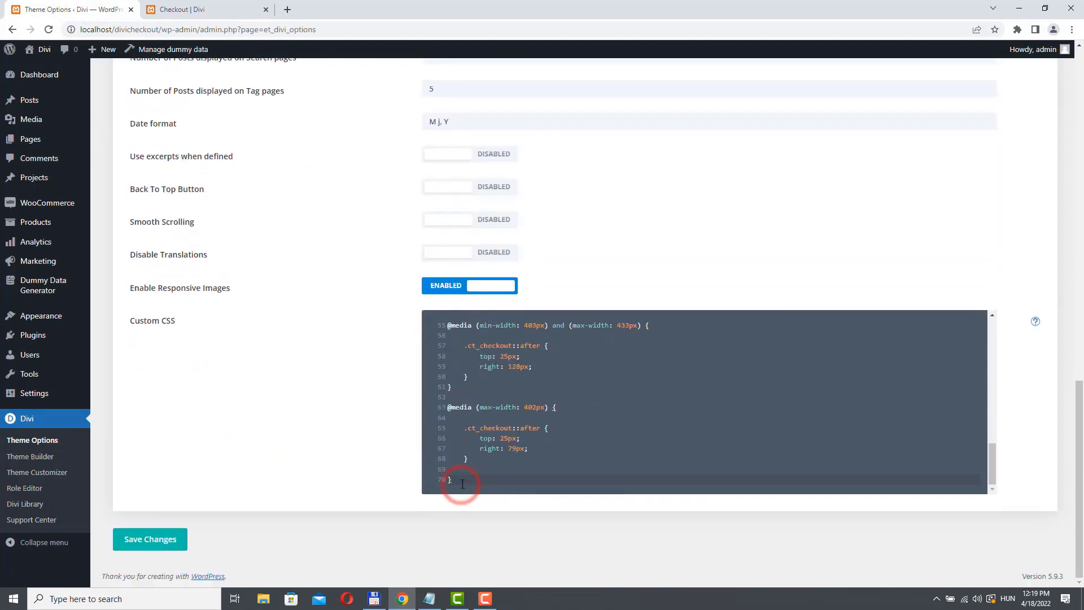
key(Return)
key(Return)
key(ctrl+v)
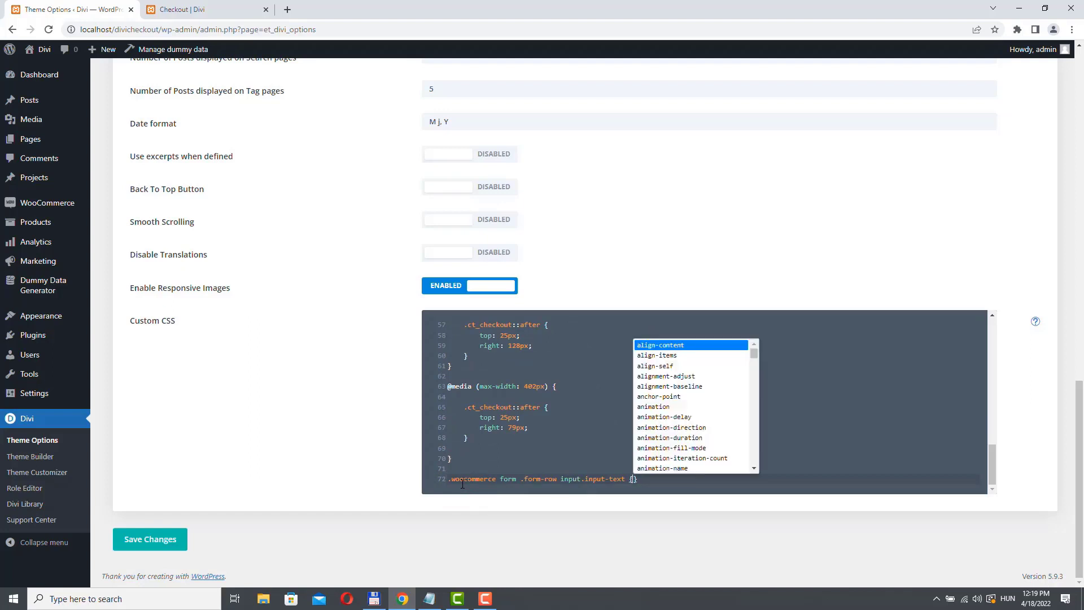
key(Escape)
key(Return)
- Add the declaration "background-color: #ffffff;" to the new input-text rule in the Custom CSS
text(b)
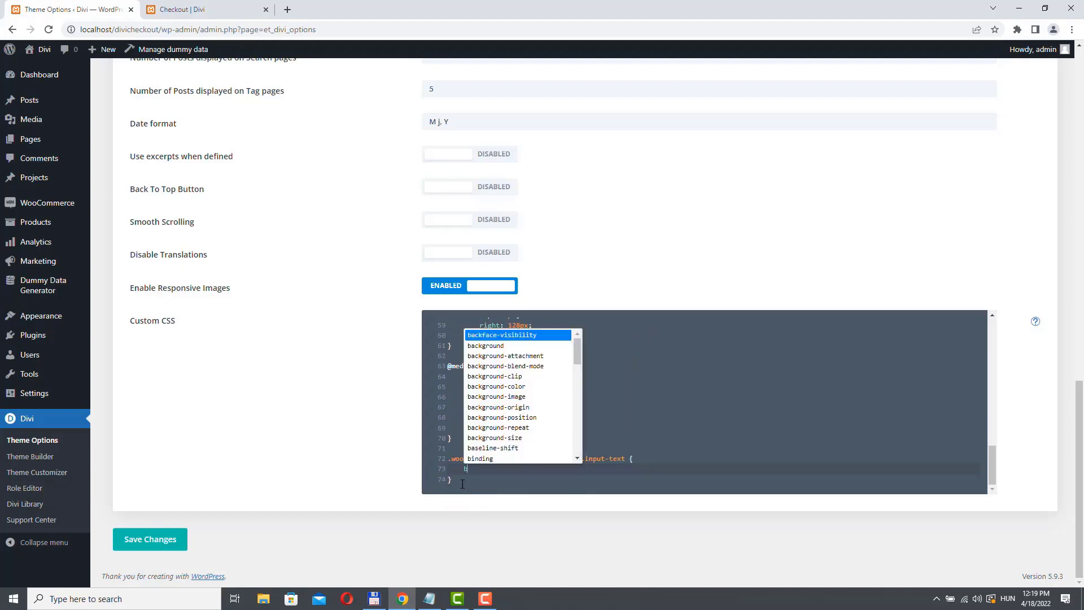
text(ack)
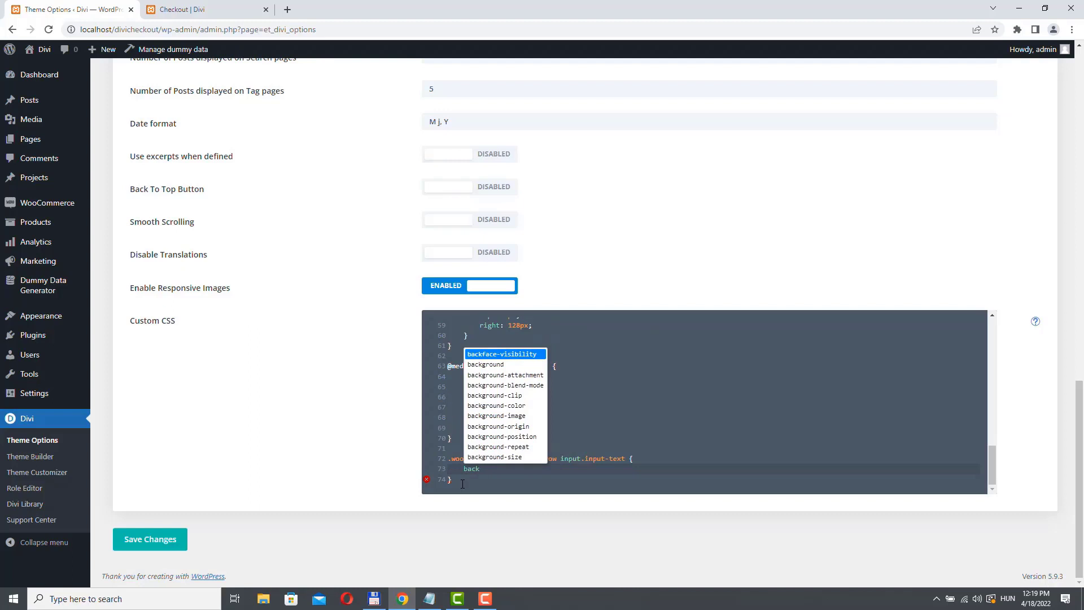
text(ground)
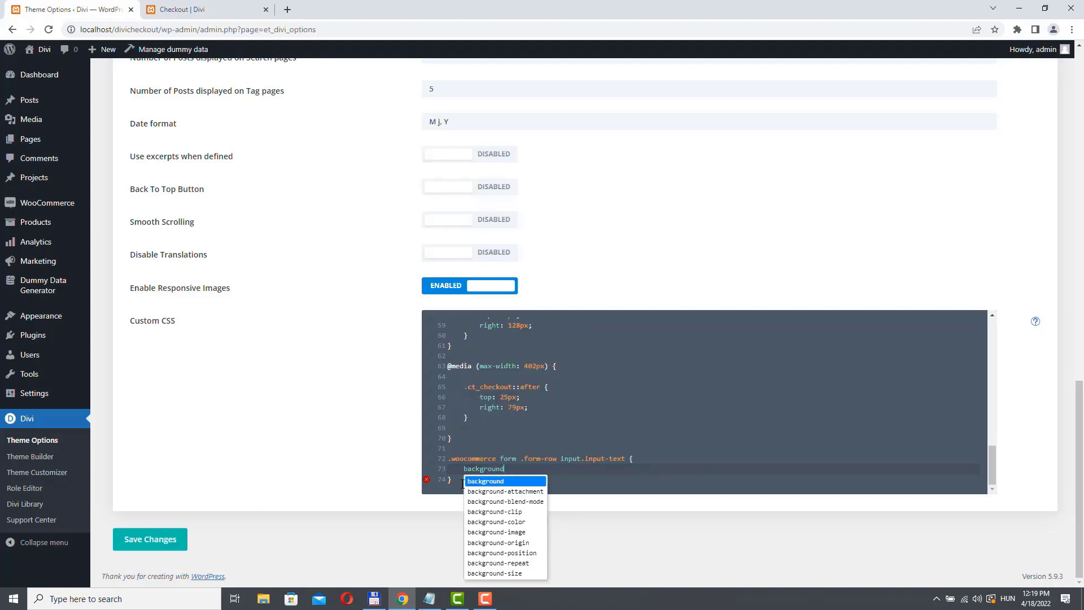
text(-color)
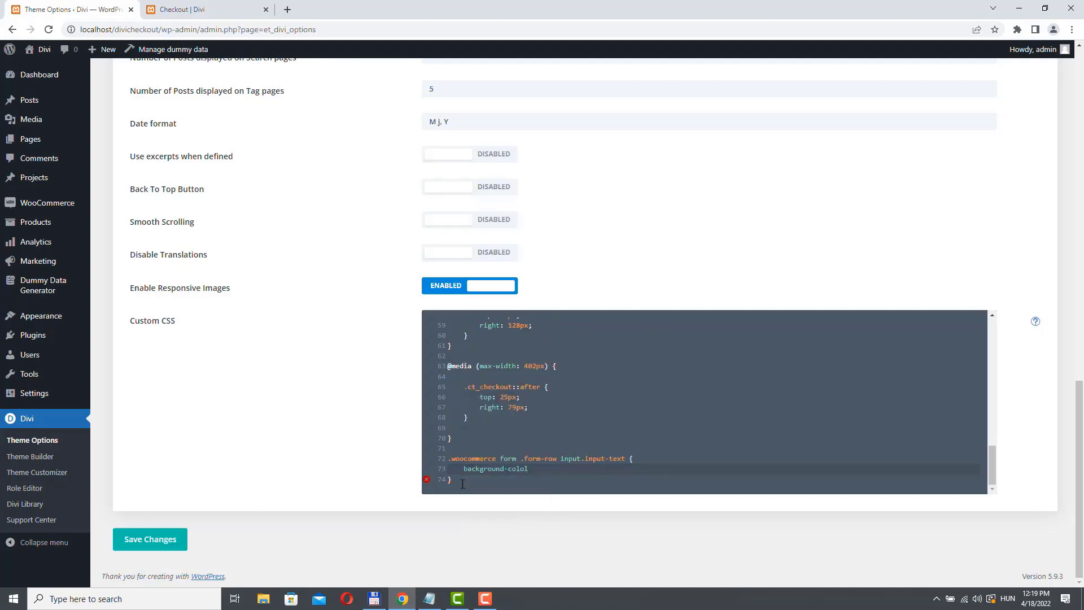
key(BackSpace)
text(r: )
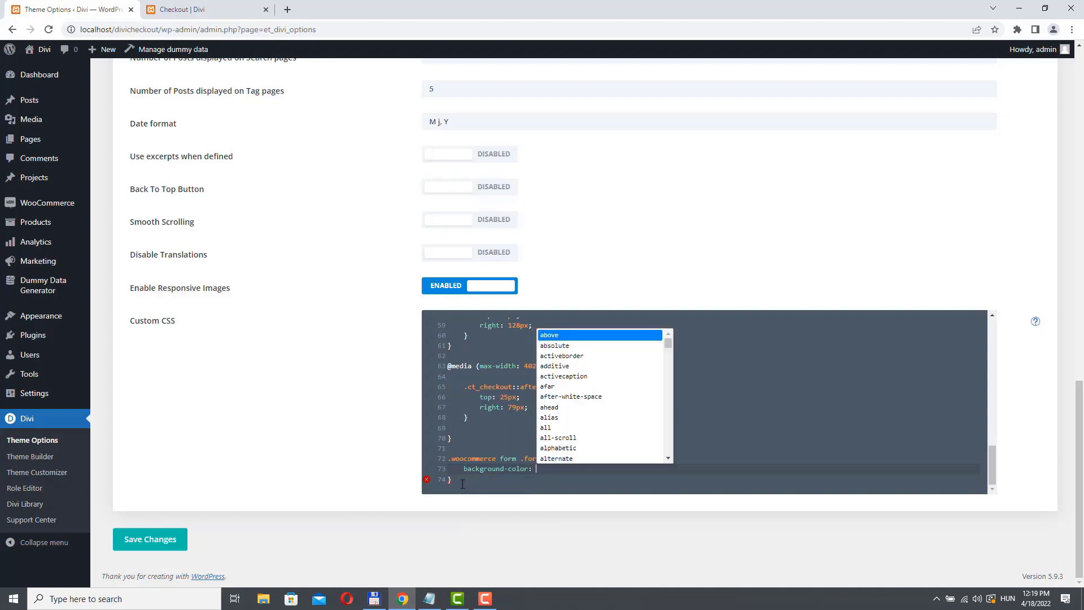
text(#ff)
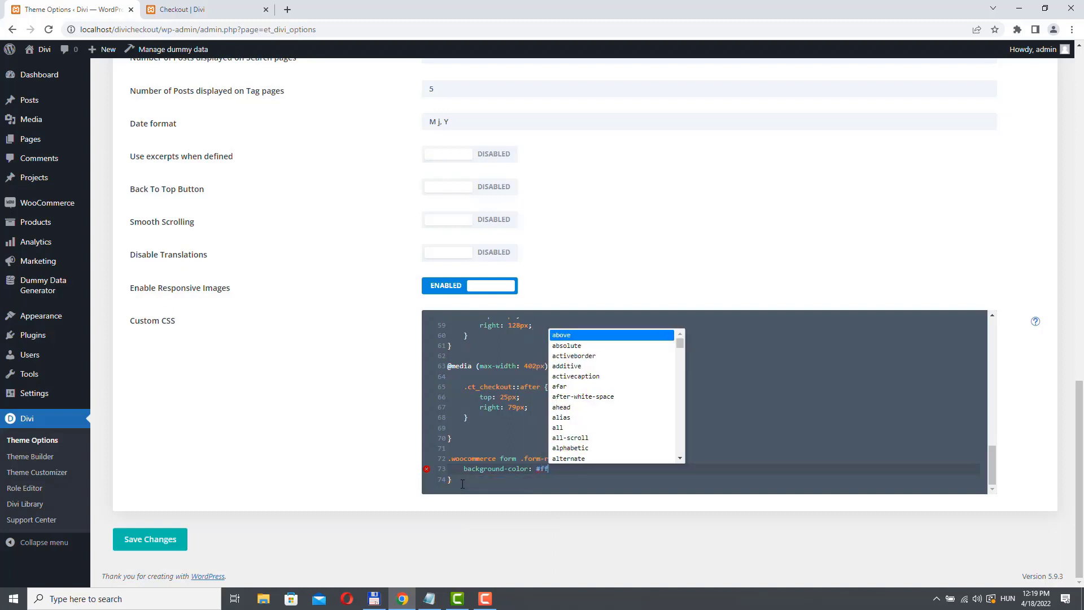
text(ffff;)
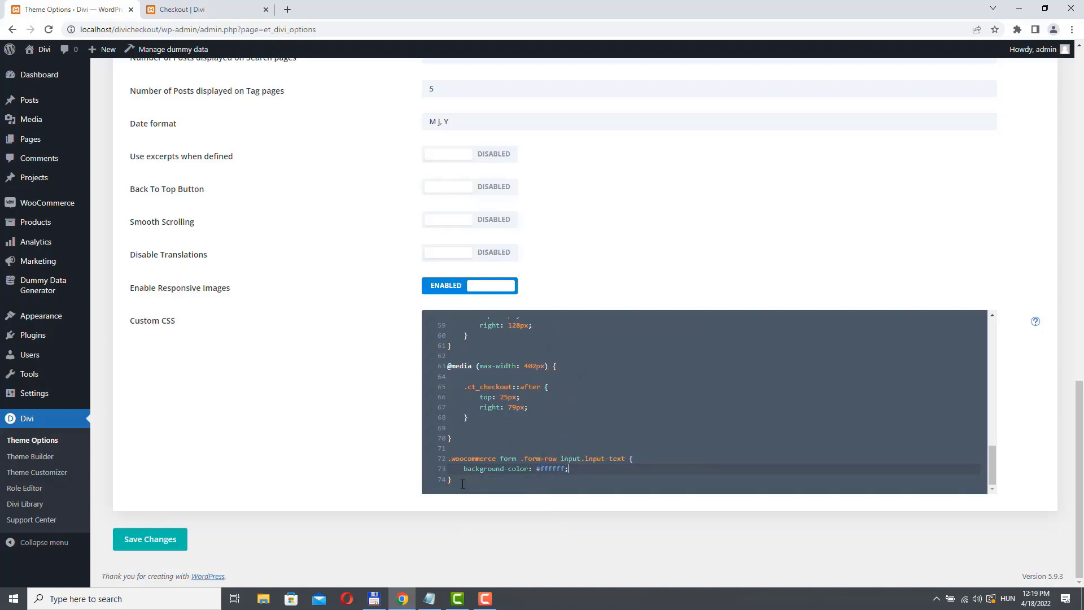
- Save the theme options and check the coupon code field on the live checkout page
click(162, 539)
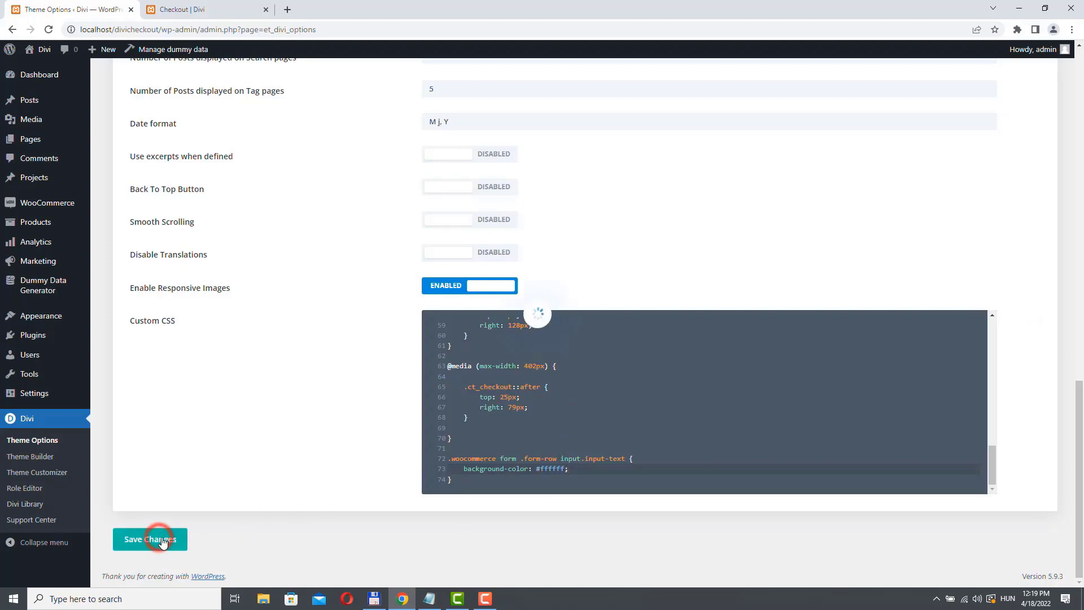
click(181, 9)
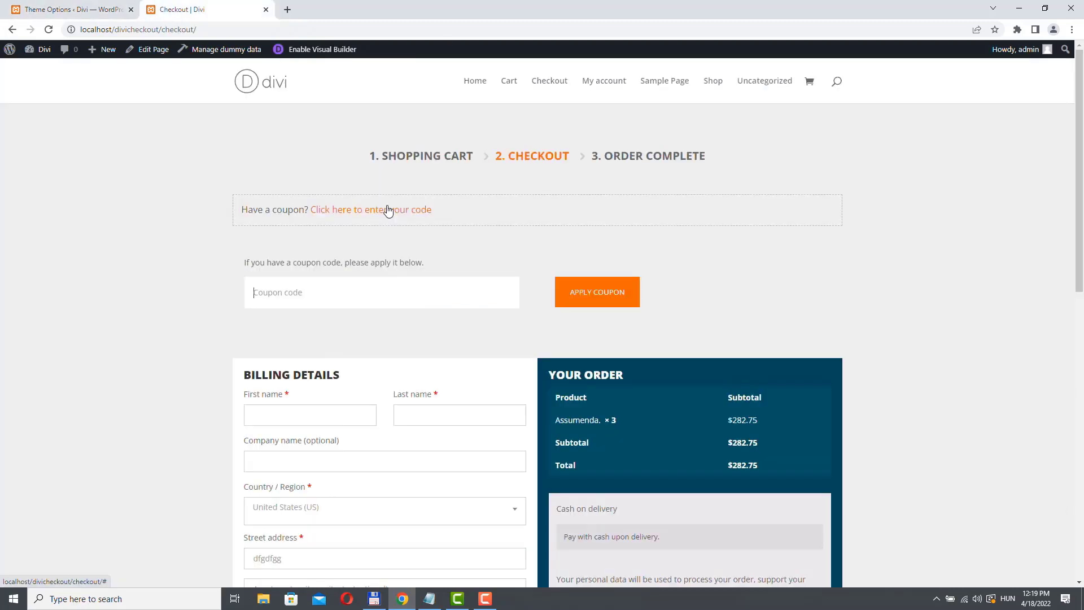
click(358, 282)
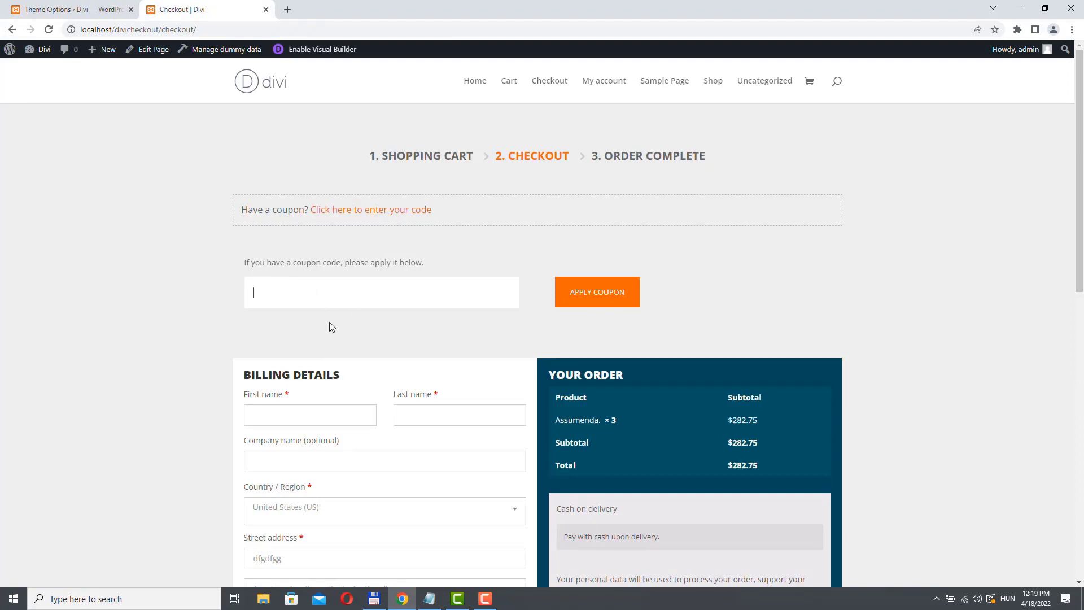
- Return to Theme Options and add "border: 1px solid #cccccc;" below the background color in the input-text rule
click(100, 19)
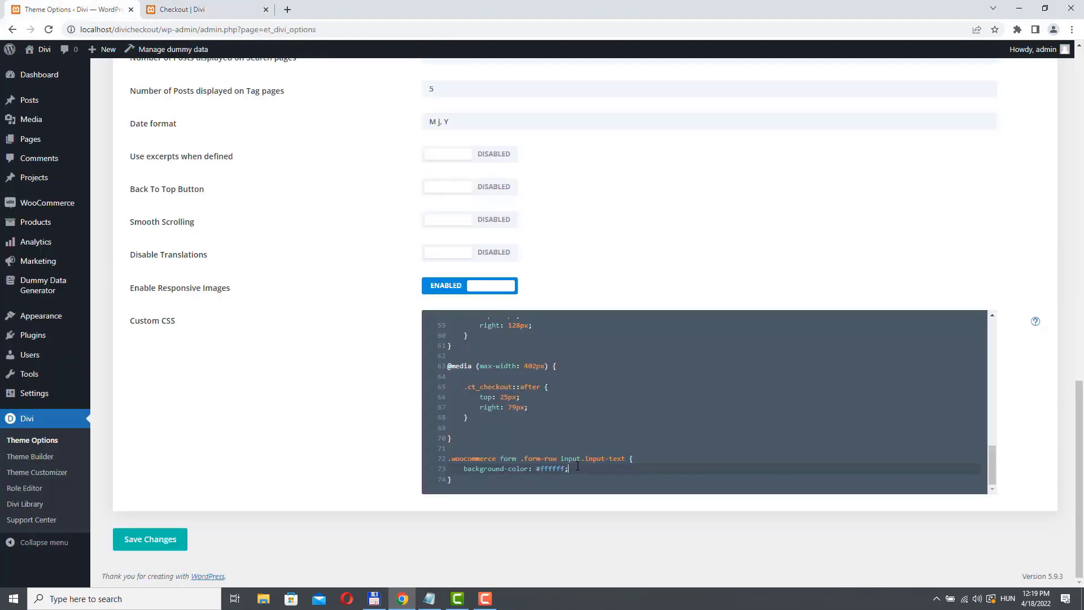
click(577, 466)
key(Return)
text(border)
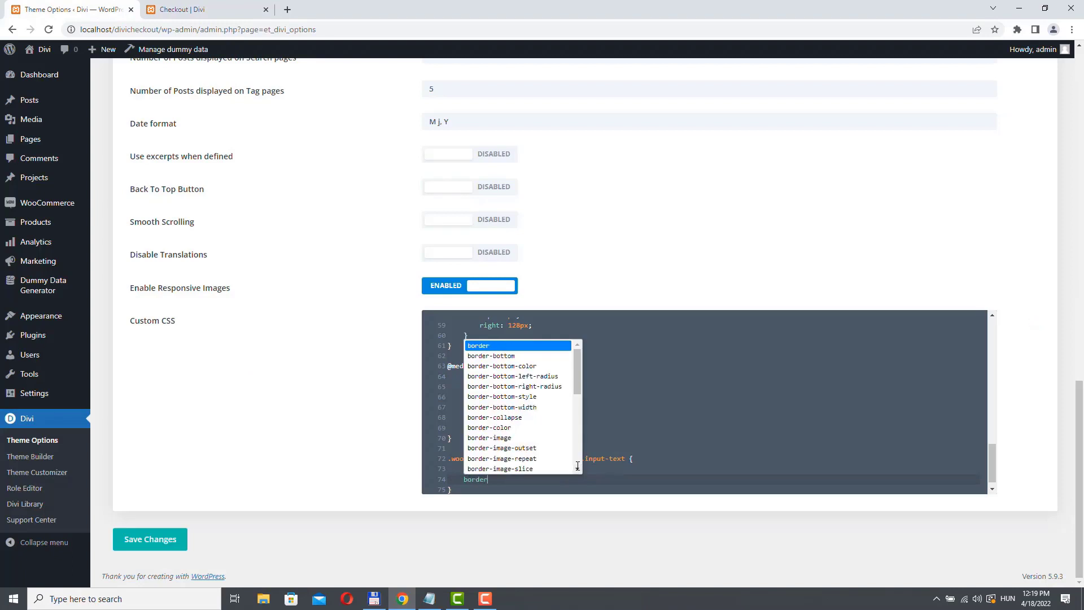
text(: 1)
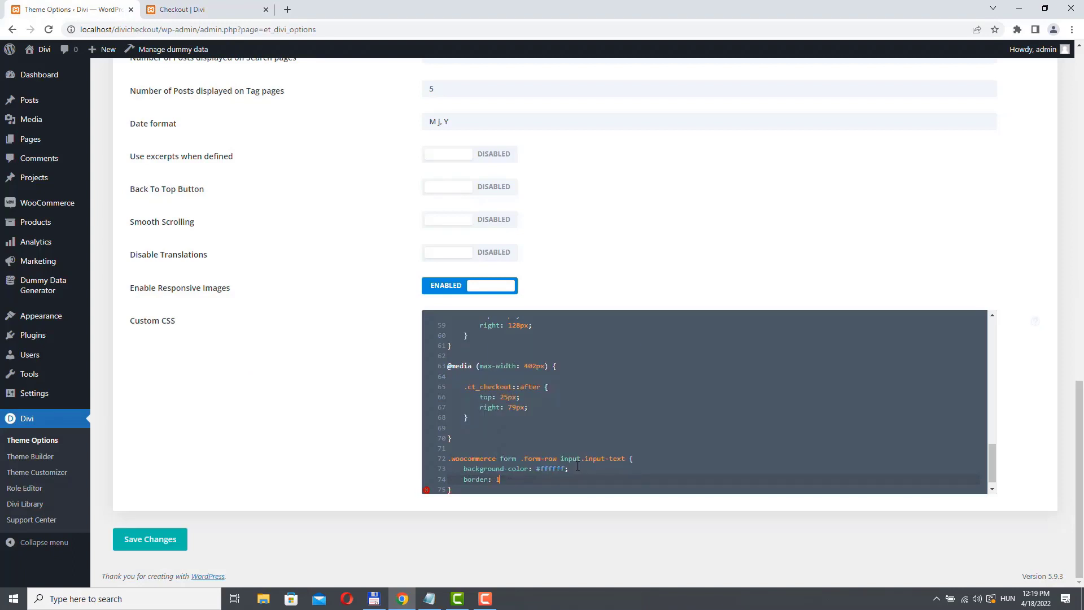
text(px solid #c)
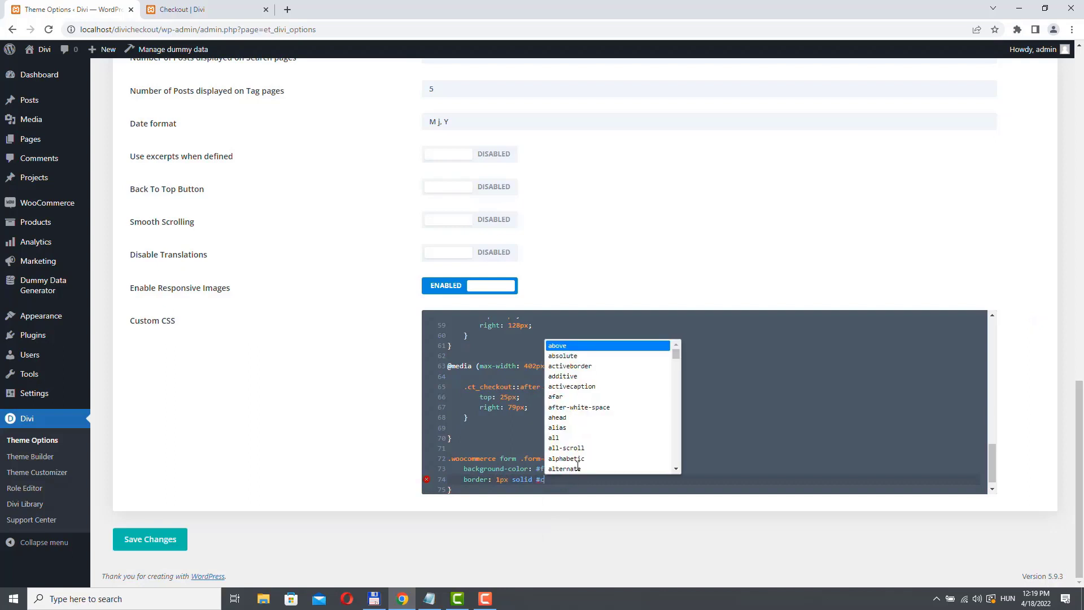
text(ccccc;)
- Save the border rule in the theme options and review the coupon and billing fields on the live checkout page
click(150, 539)
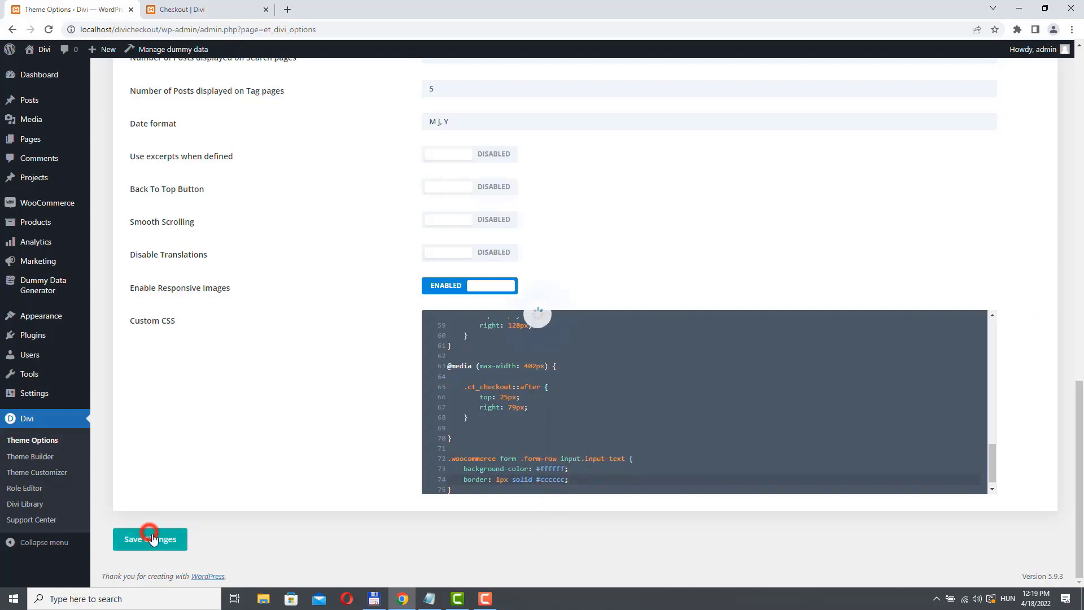
key(ctrl+Tab)
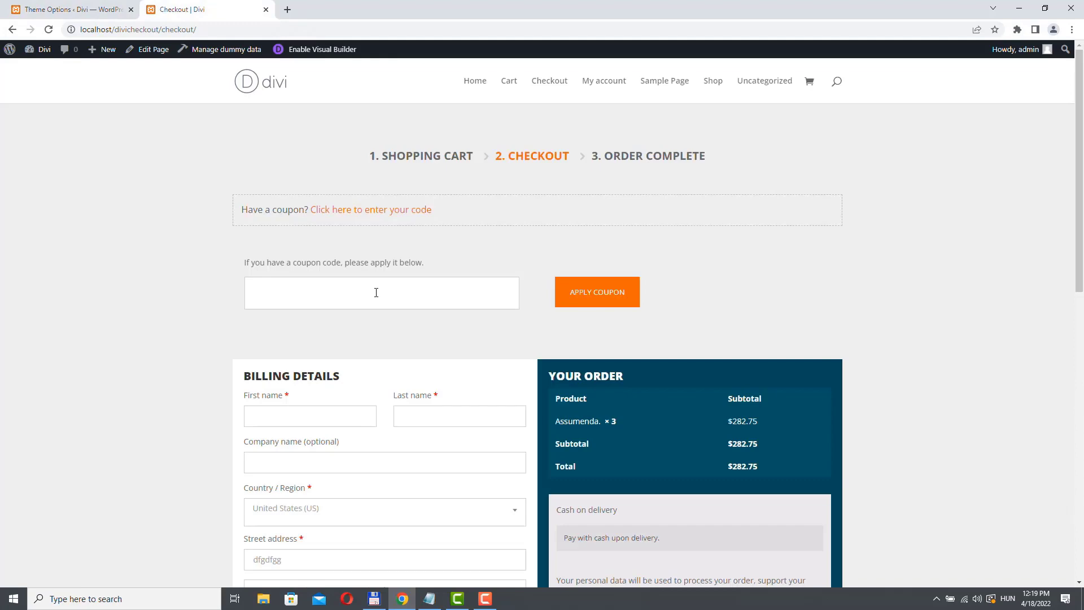
scroll(712, 263, down, 4)
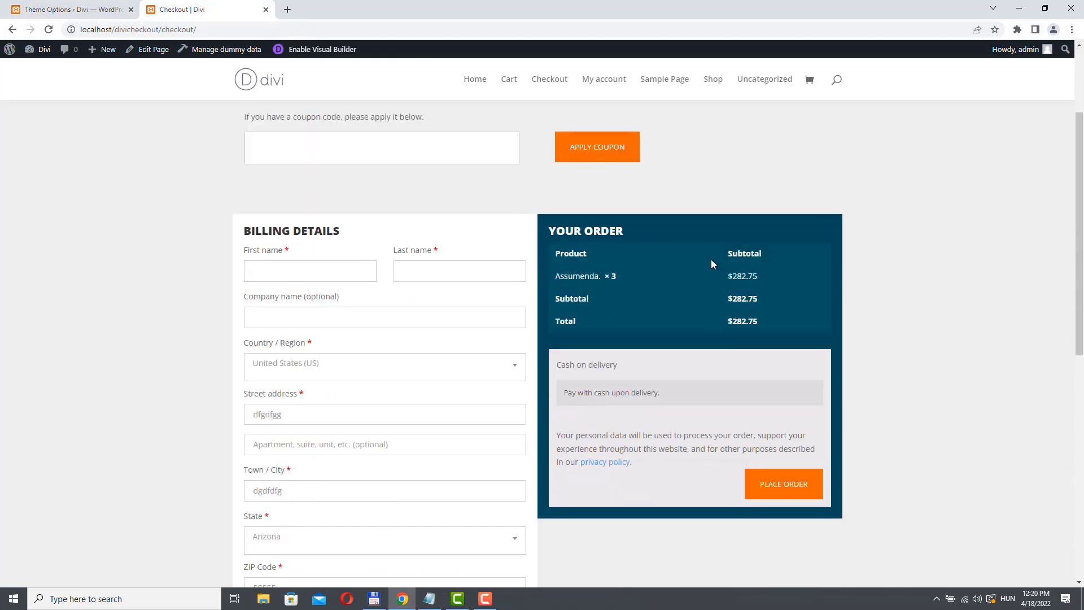
scroll(722, 255, up, 4)
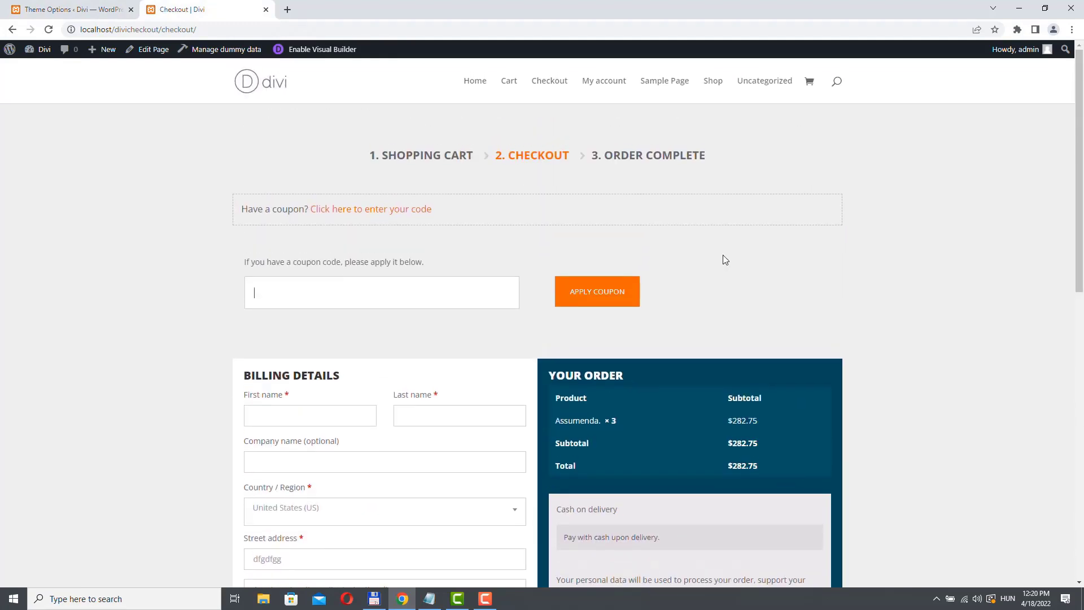
drag(591, 154, 712, 155)
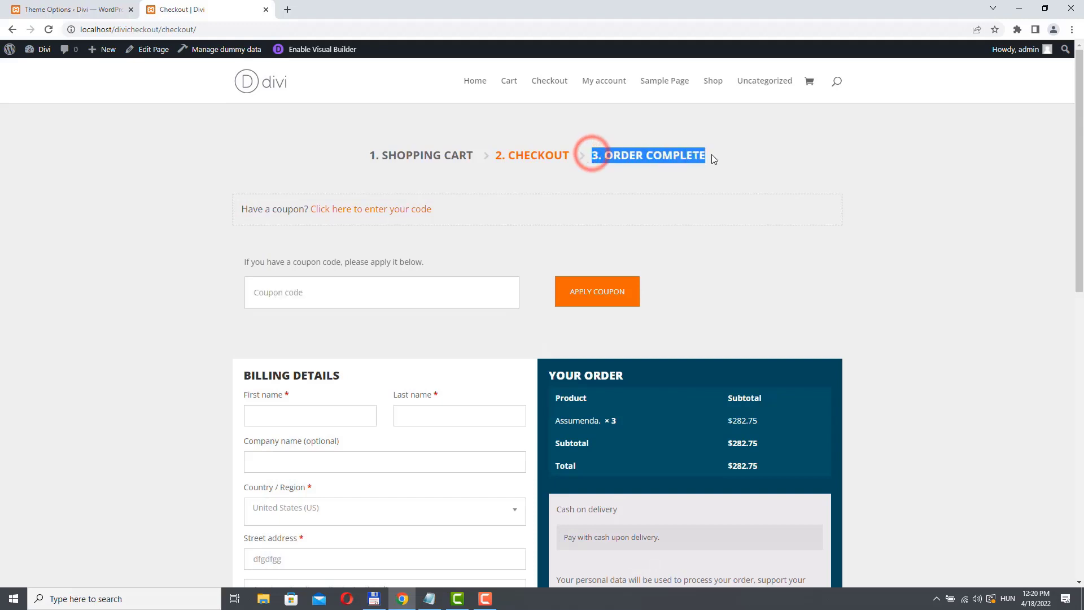
click(615, 155)
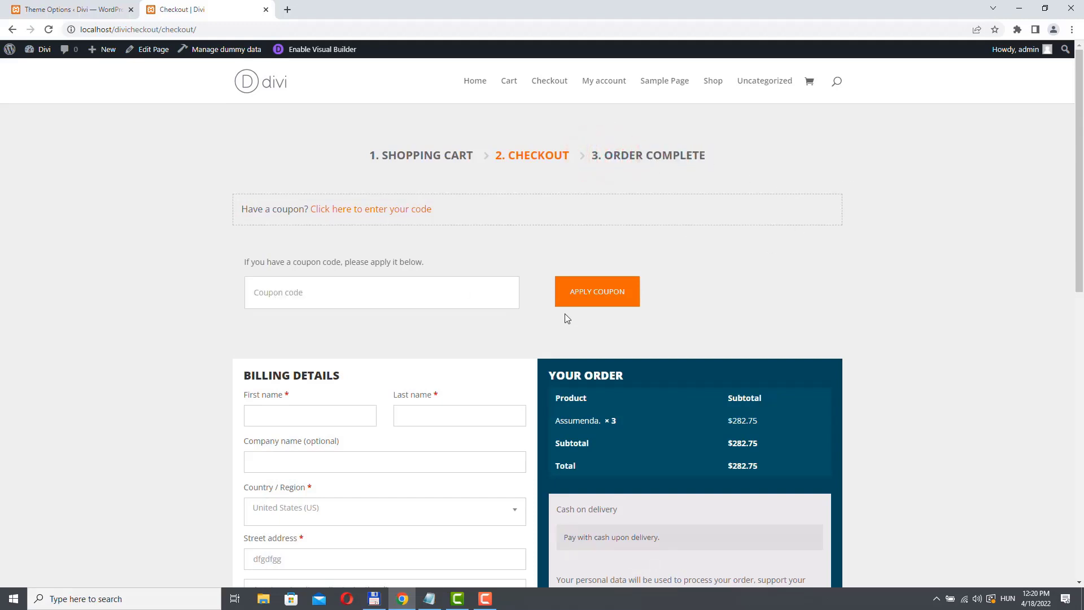
drag(594, 154, 727, 160)
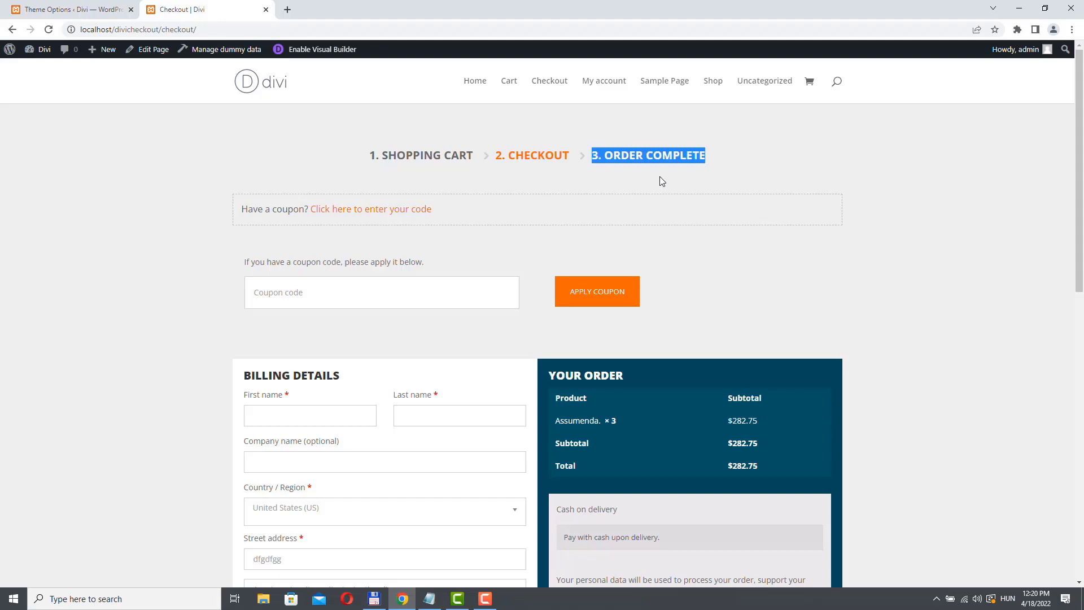
click(636, 154)
drag(637, 154, 592, 155)
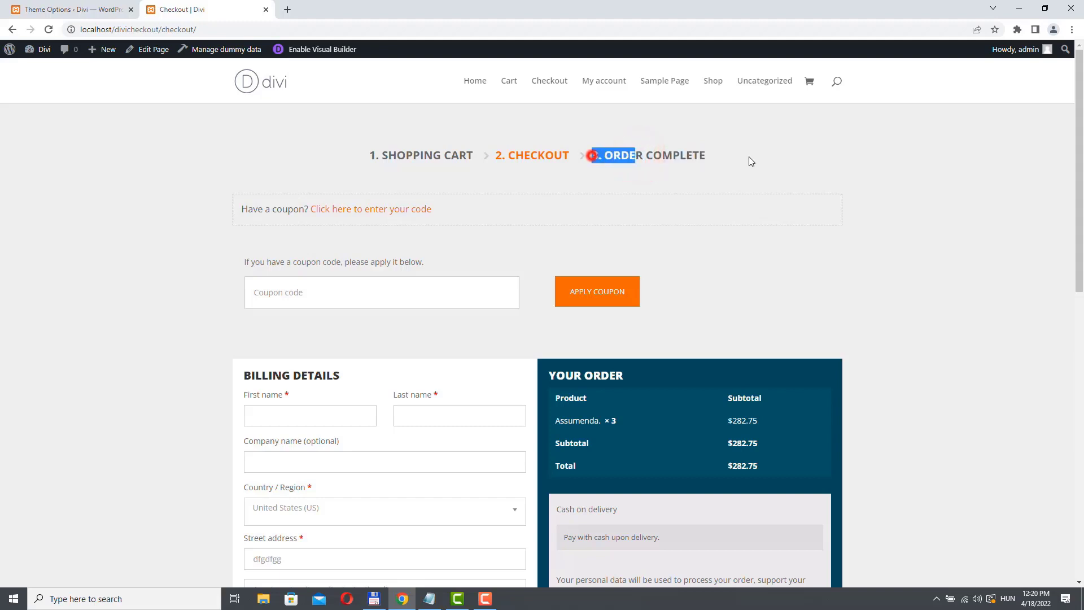
drag(748, 157, 779, 162)
click(778, 160)
- Open the Country / Region dropdown in the billing details to examine its text alignment, and close it without changing the country
scroll(192, 314, down, 3)
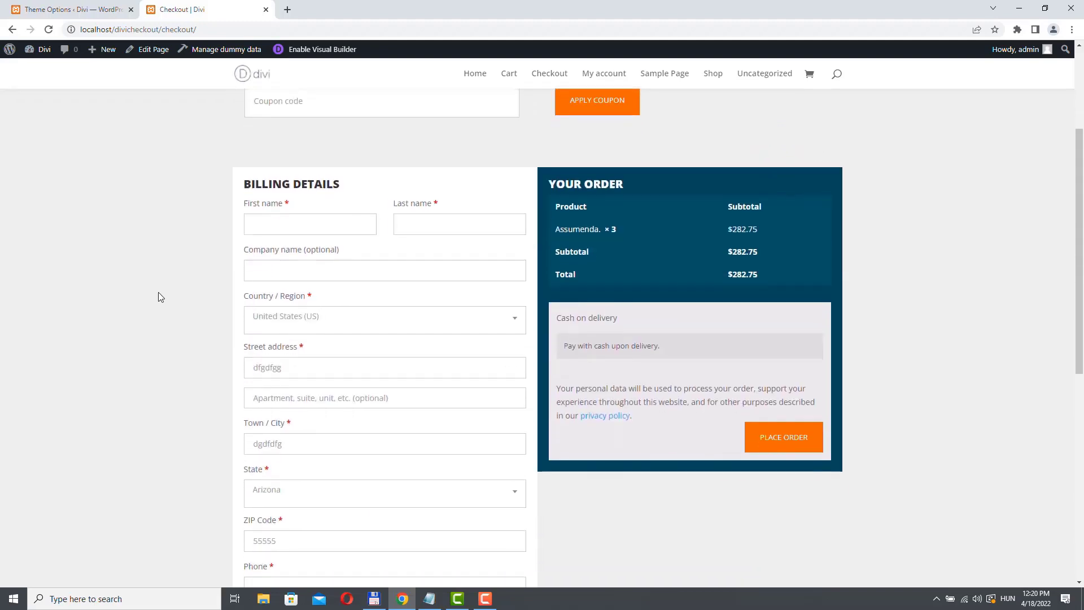
scroll(160, 297, down, 2)
click(379, 213)
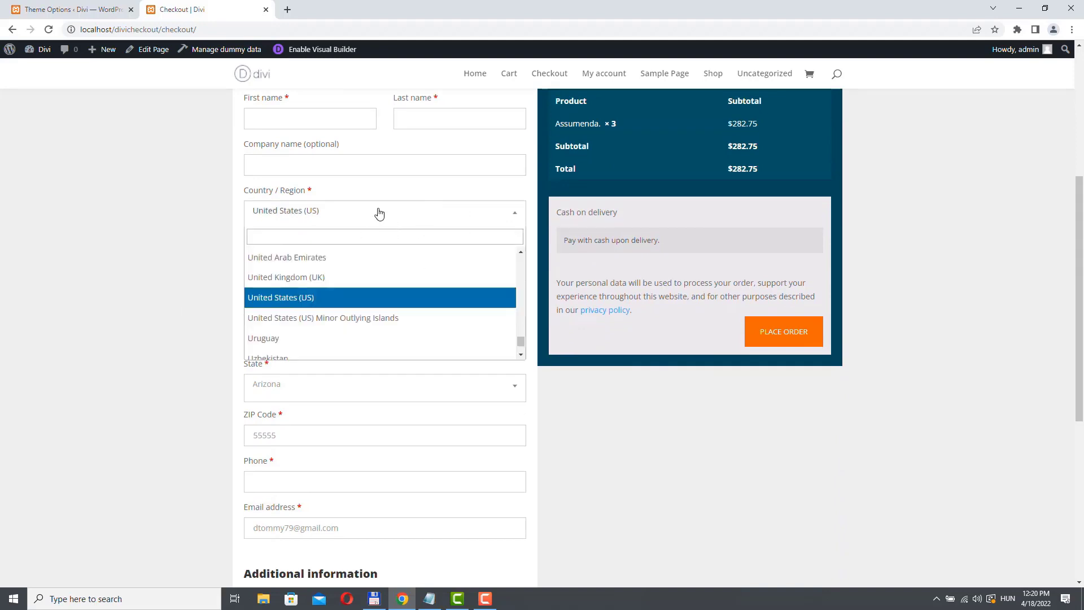
click(378, 210)
click(210, 230)
click(371, 213)
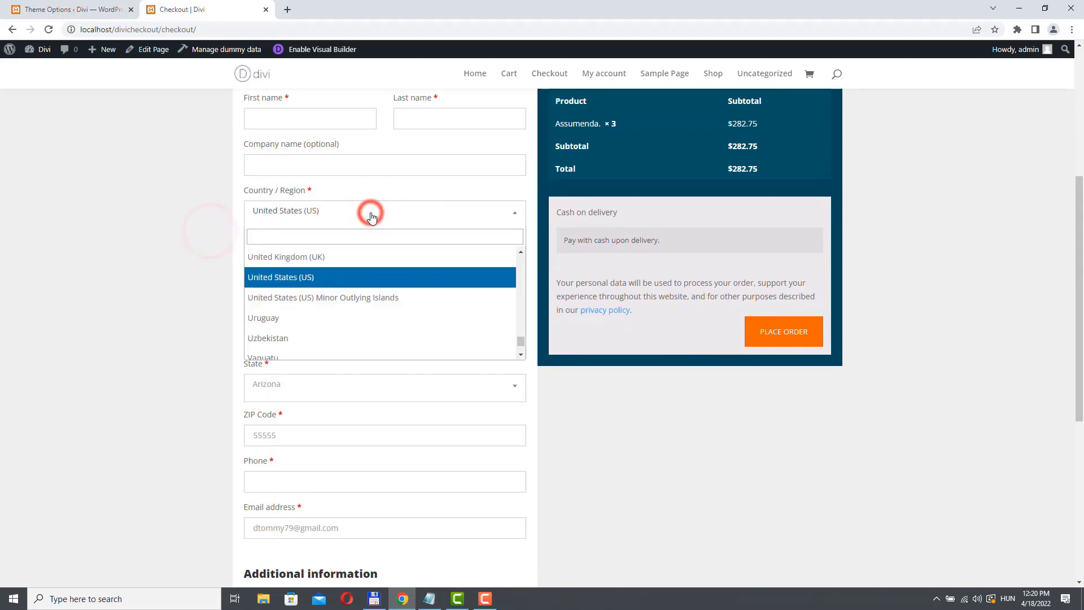
click(168, 212)
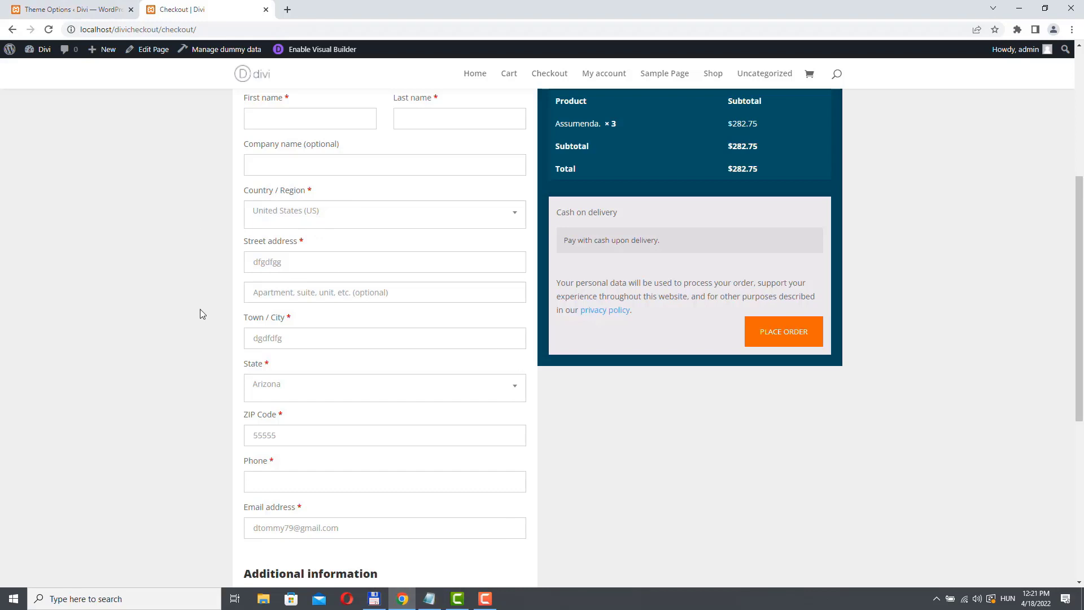
- Append select2 single-selection rules to the Custom CSS: height 40px !important for box and arrow, line-height 40px !important for rendered text, top 13% for "arrow b"
key(ctrl+shift+Tab)
scroll(474, 452, down, 1)
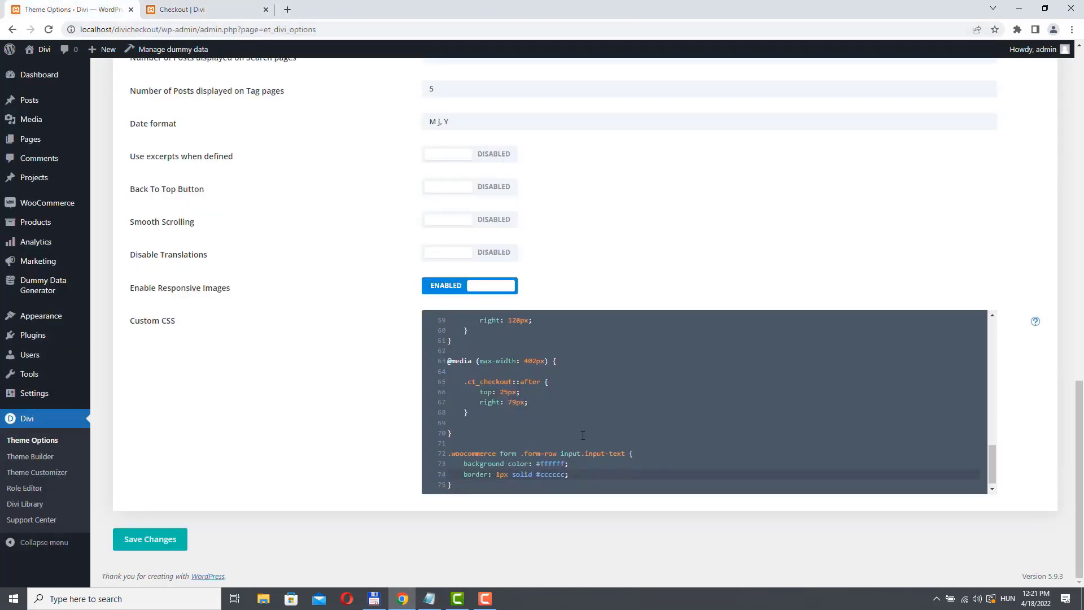
click(477, 482)
key(Return)
key(Return)
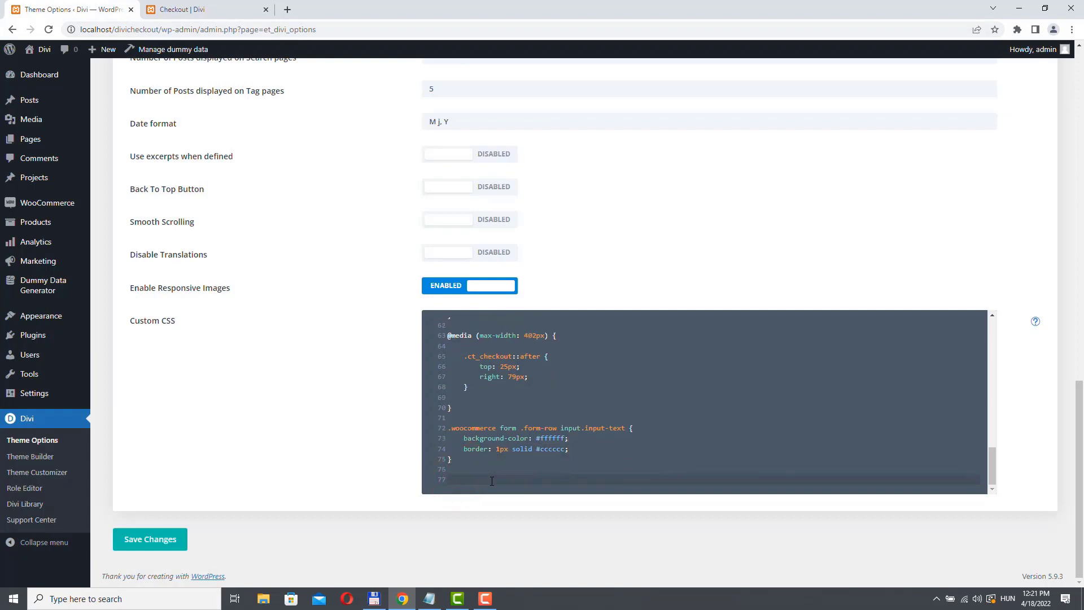
text(.select2-container .select2-selection--single{     height: 40px !important; }  .select2-container--default .select2-selection--single .select2-selection__arrow{     height: 40px !important; }  .select2-container--default .select2-selection--single .select2-selection__rendered{     line-height: 40px !important; }  .select2-container--default .select2-selection--single .select2-selection__arrow b {     top: 13%; })
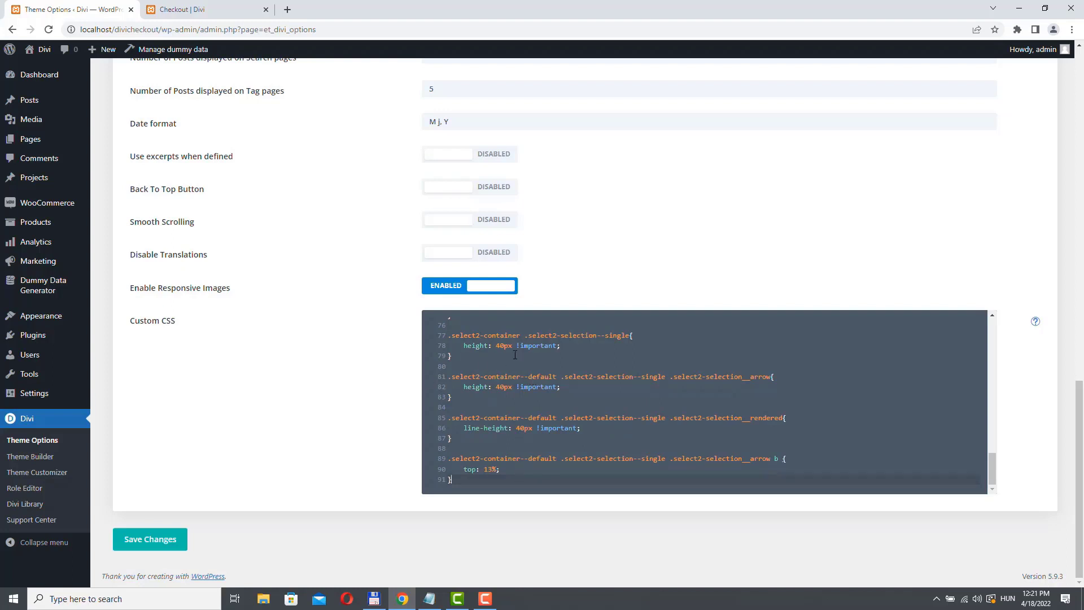
- Reload the live checkout page and review the Country / Region and State dropdowns in the billing form
click(192, 10)
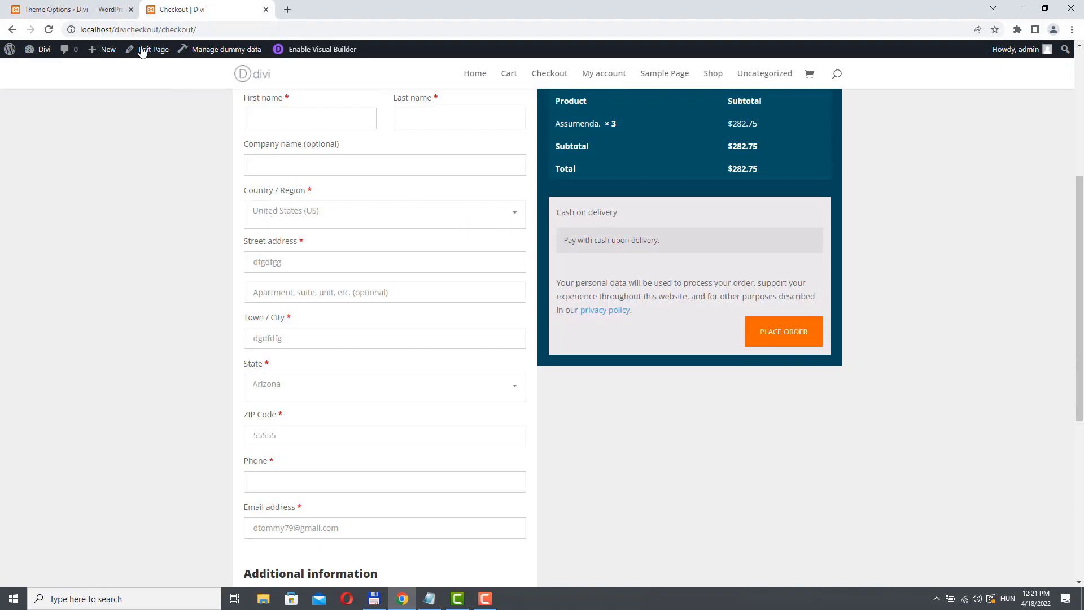
click(48, 29)
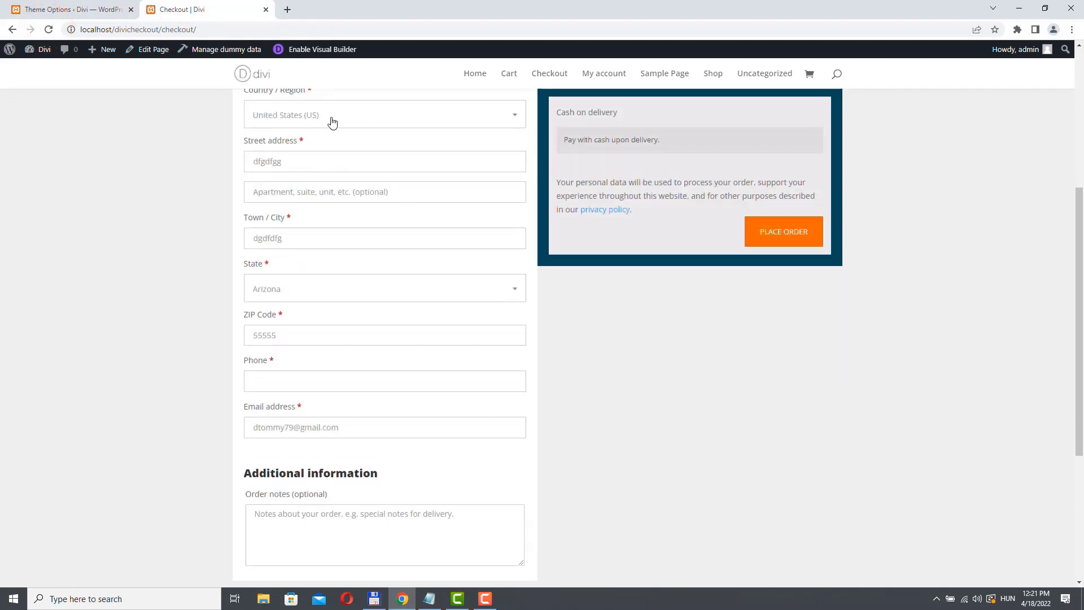
scroll(540, 382, down, 4)
scroll(540, 382, up, 9)
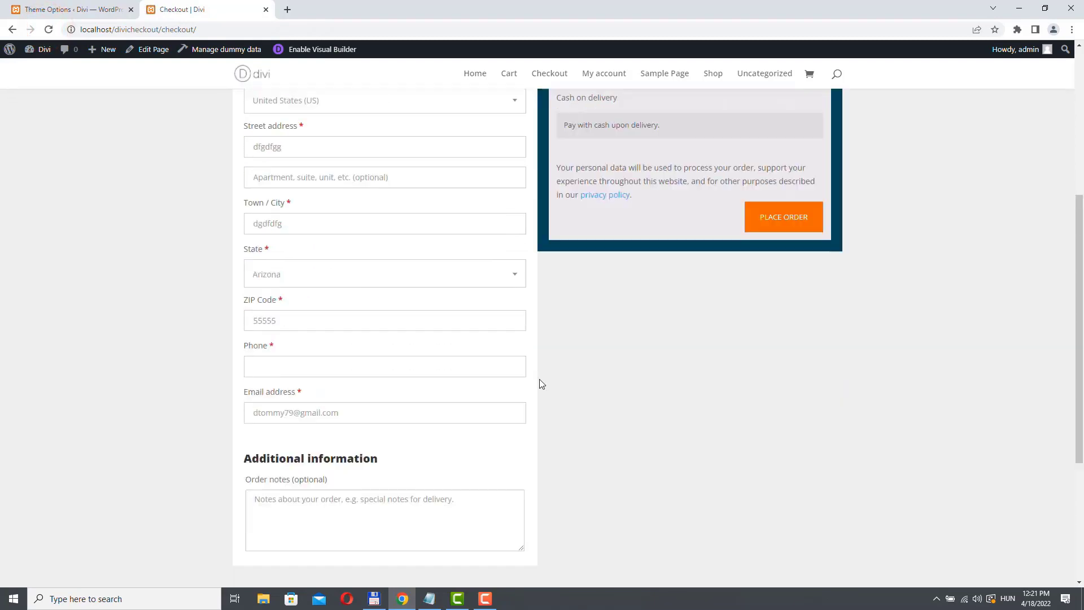